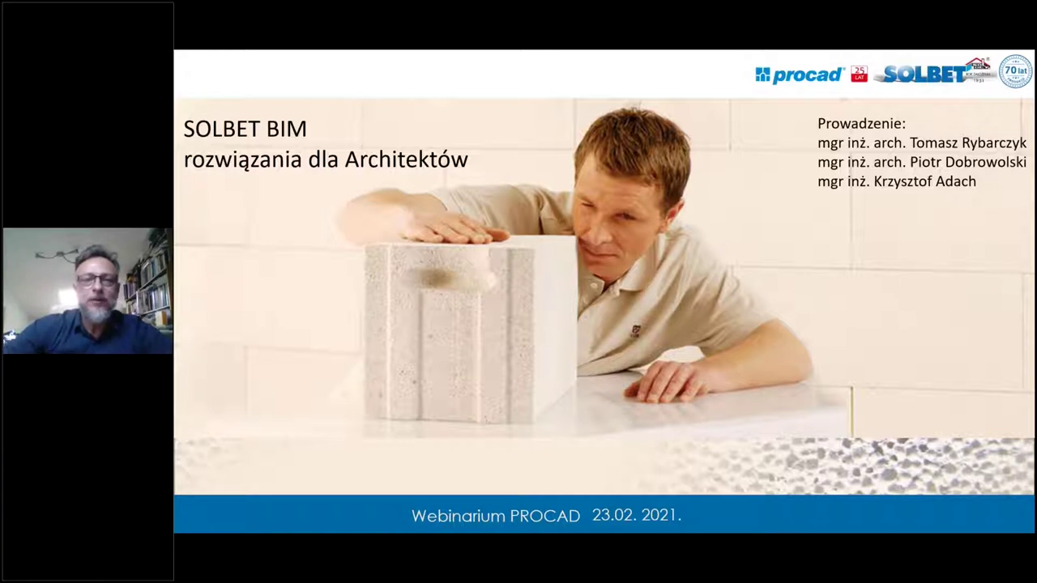
key("Right")
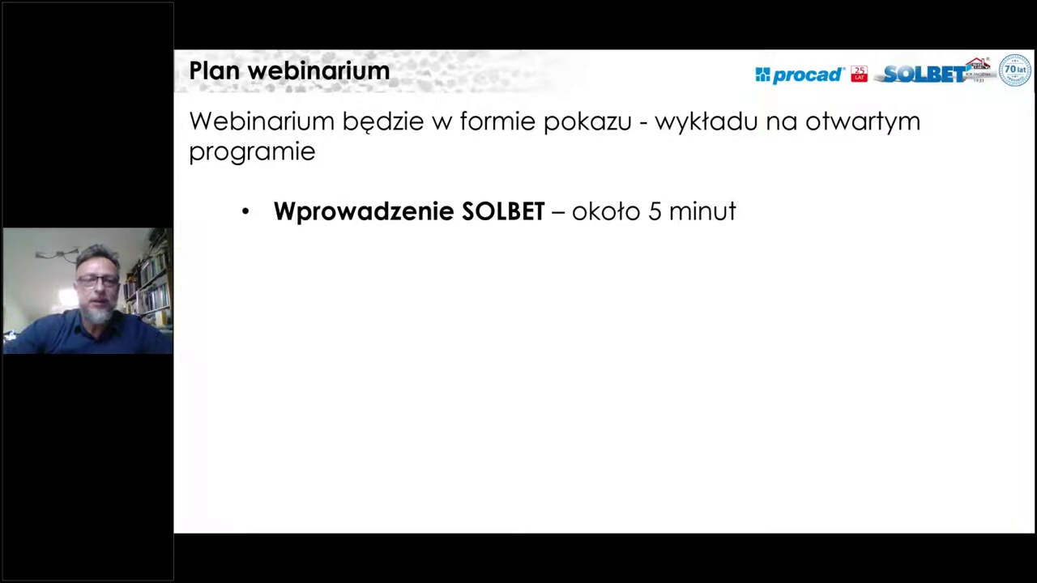
key("Right")
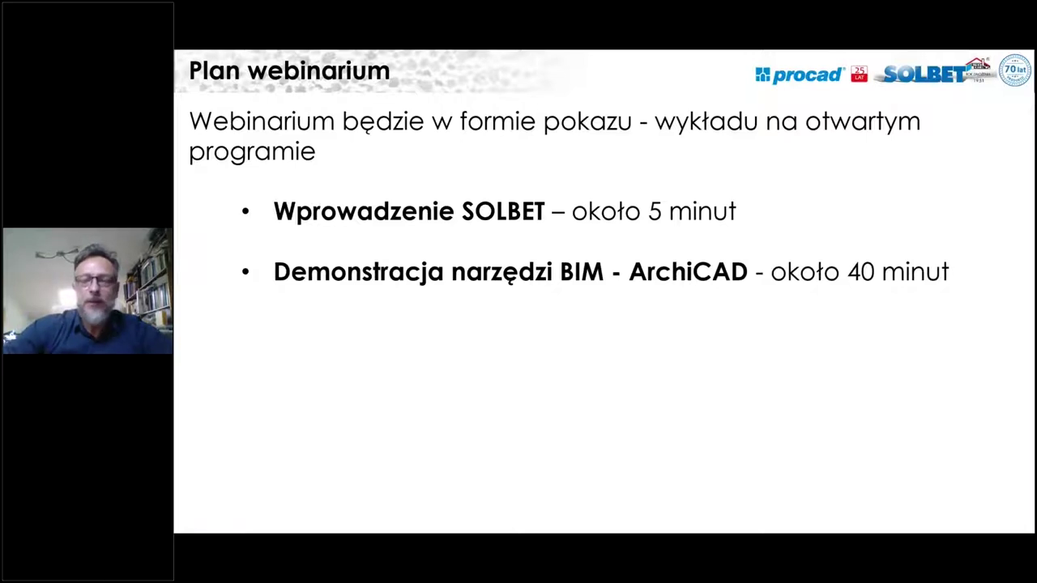
key("Right")
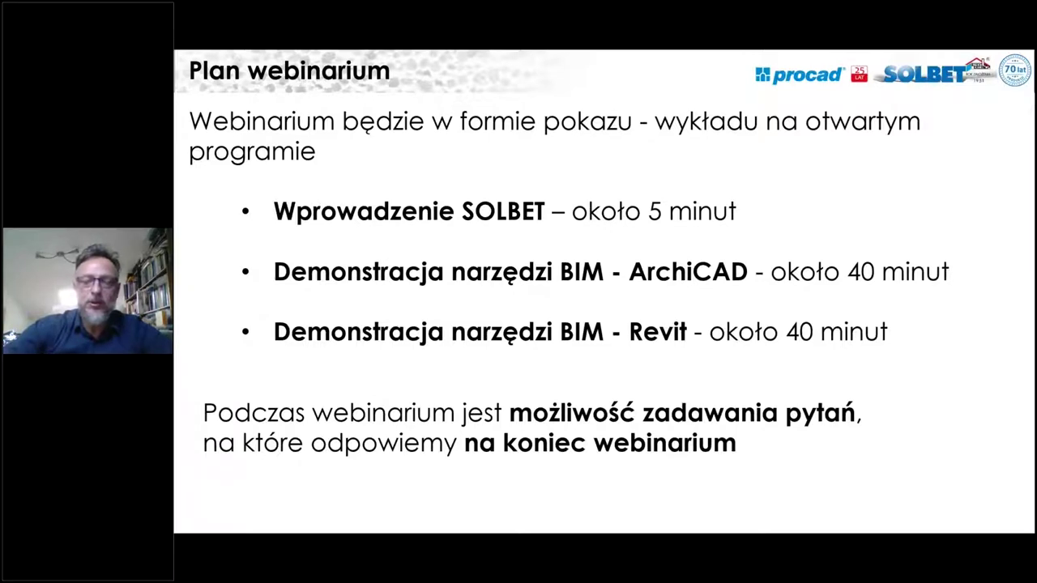
key("Right")
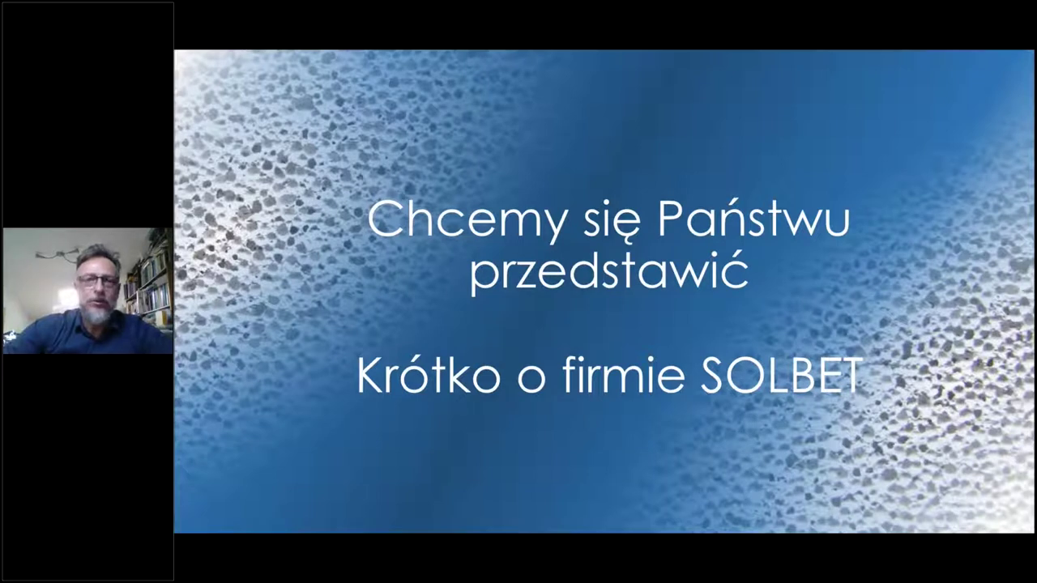
key("Right")
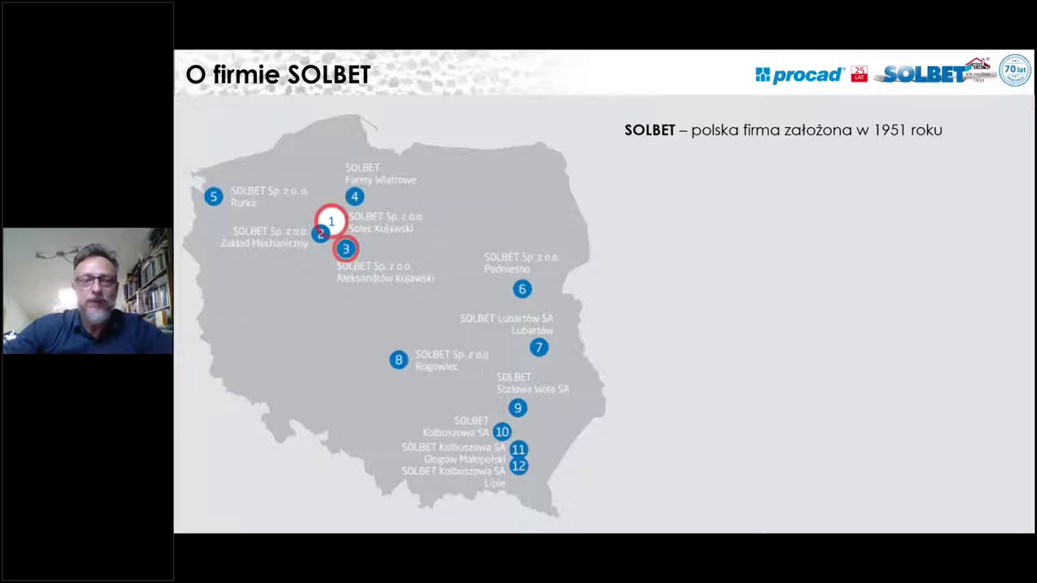
key("Right")
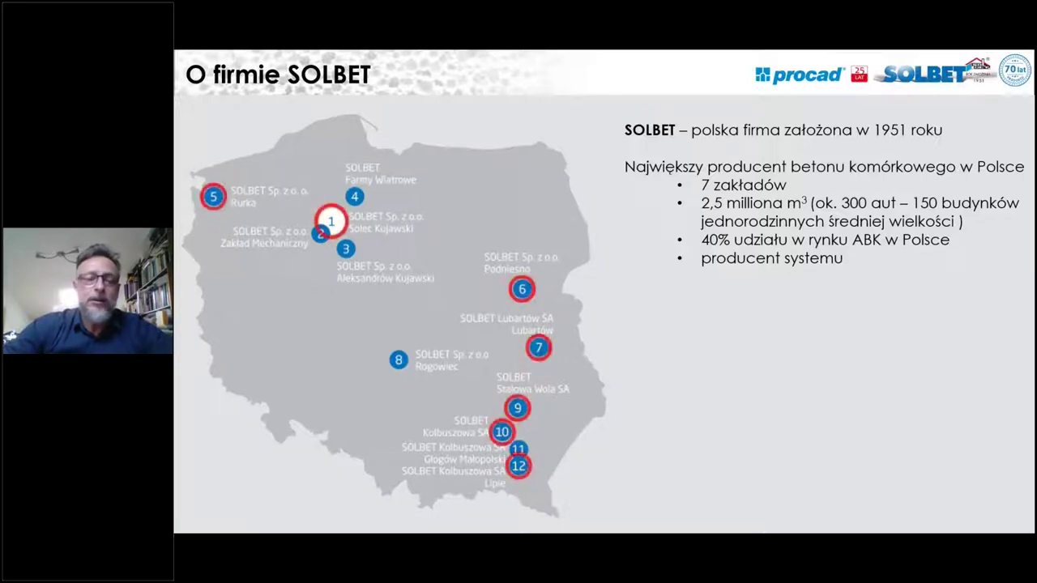
key("Right")
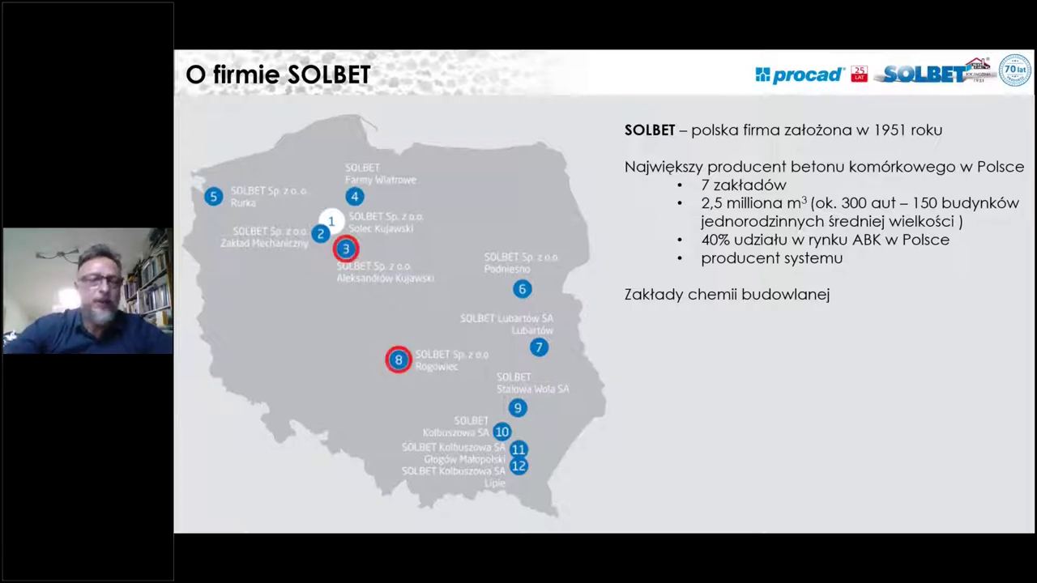
key("Right")
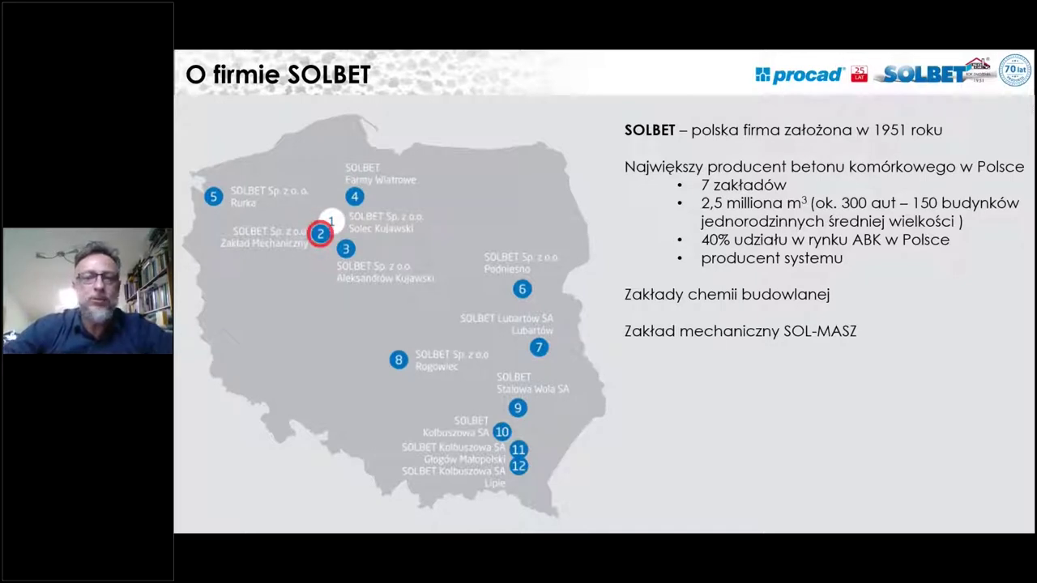
key("Right")
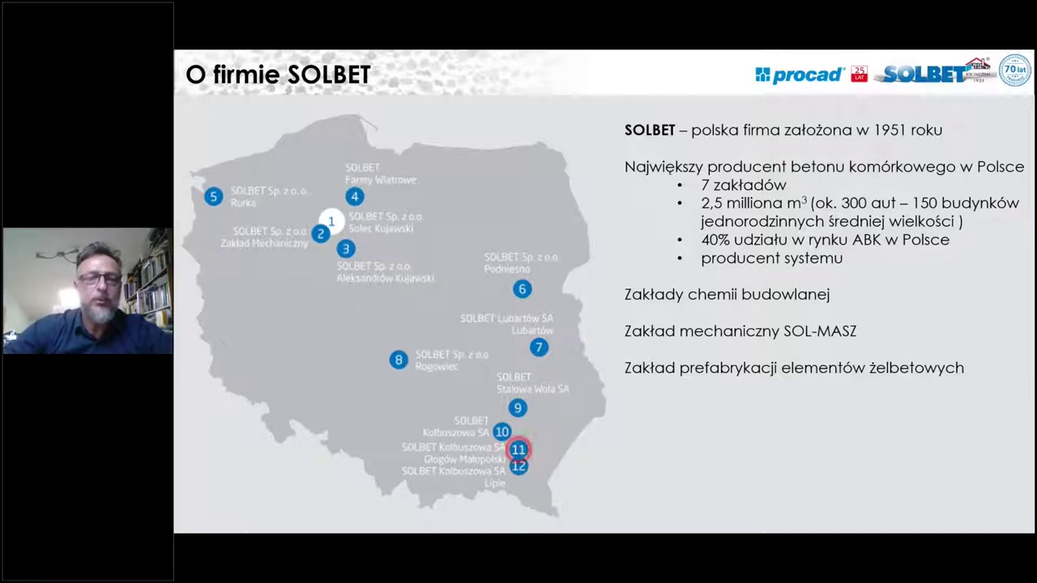
key("Right")
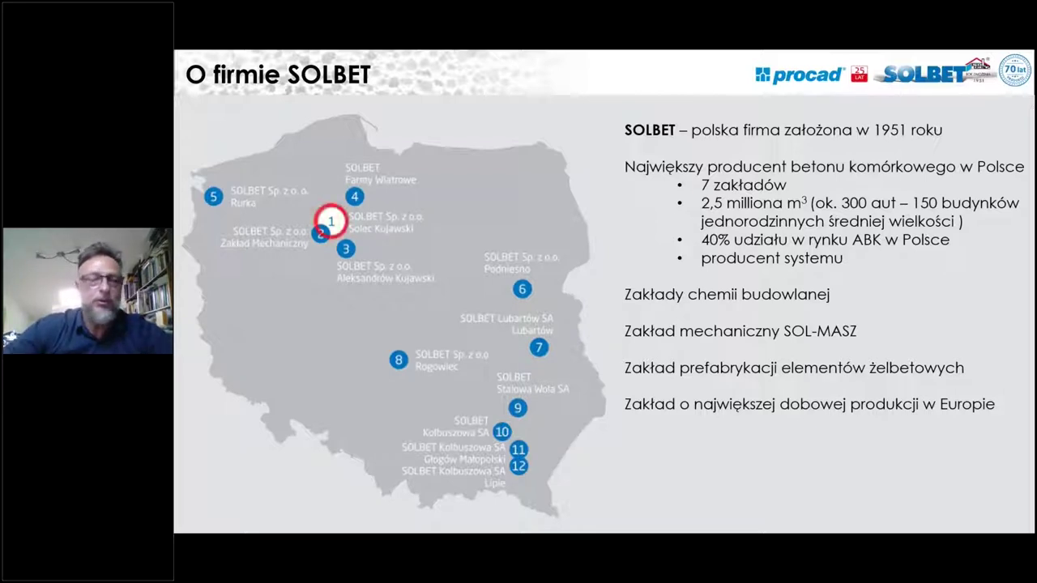
key("Right")
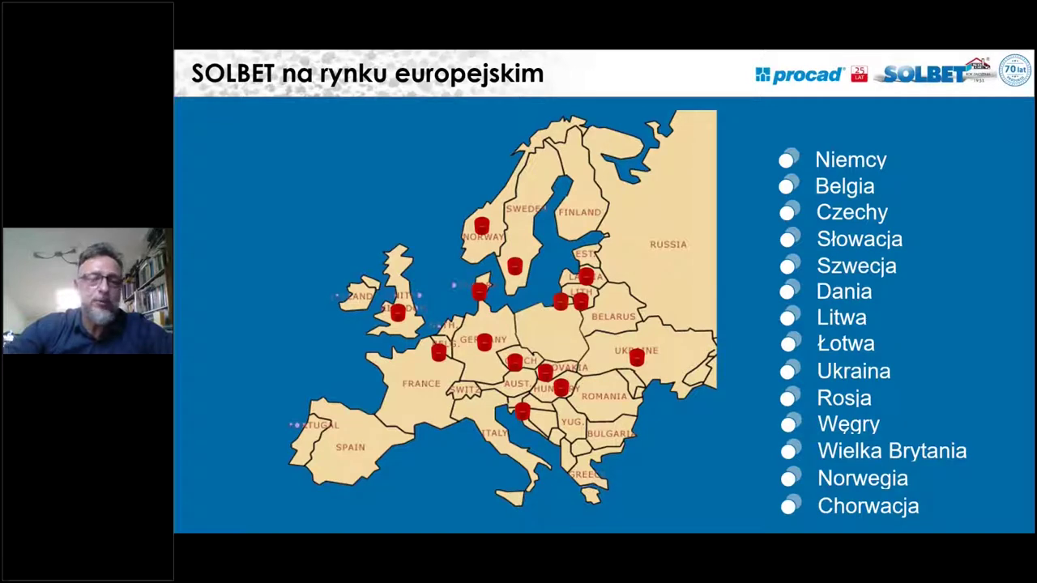
key("Right")
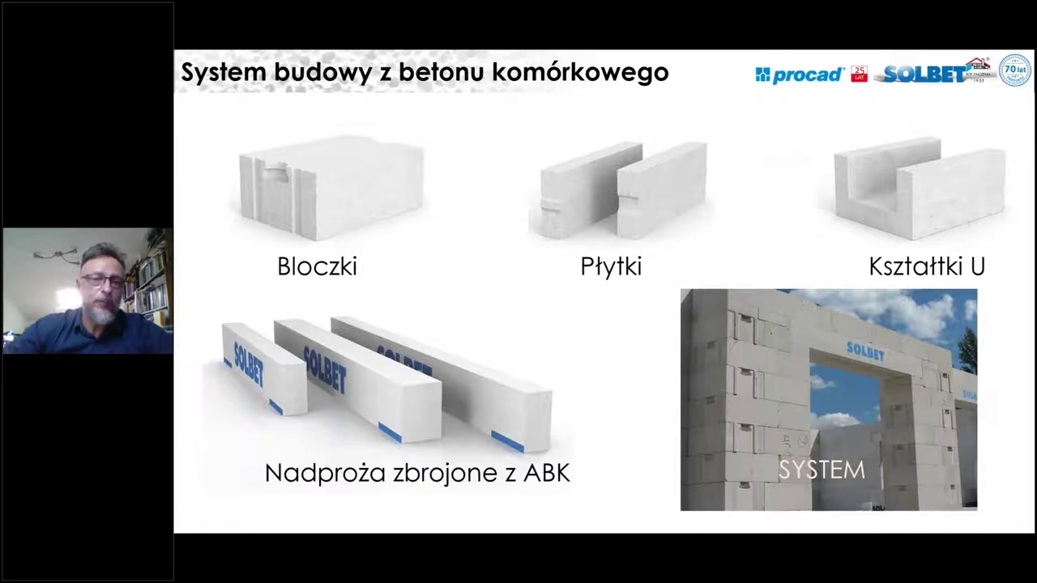
key("Right")
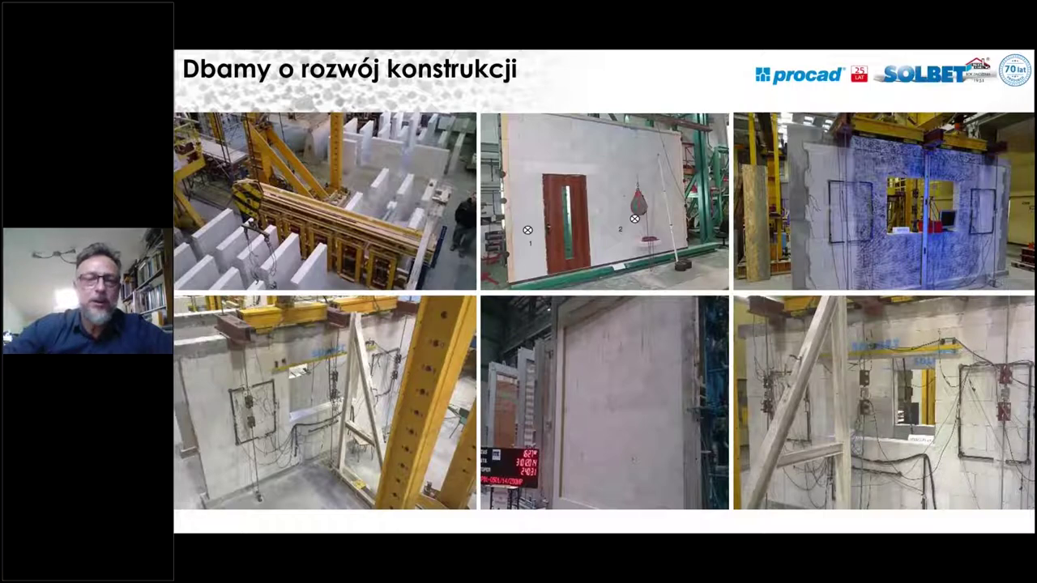
key("Right")
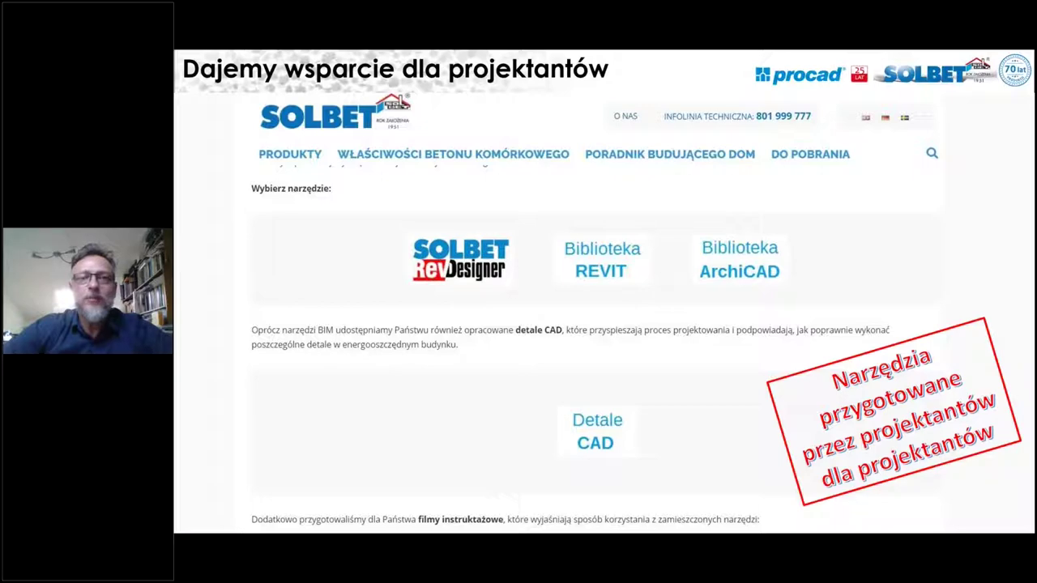
key("Right")
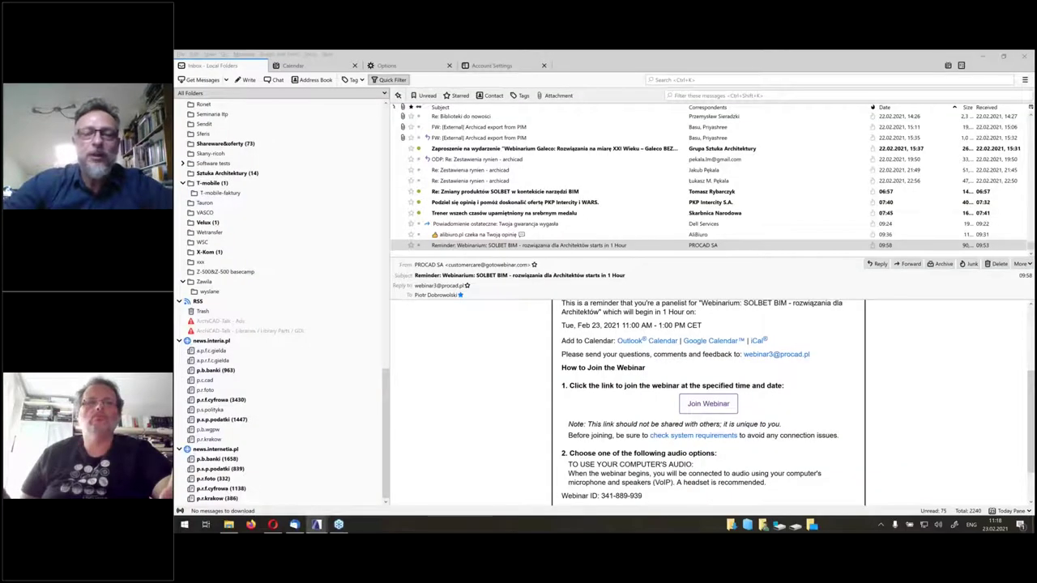
Switch to the ARCHICAD window with the BibliotekaSolbet_AC23_2021 project
left_click(317, 525)
mouse_move(317, 525)
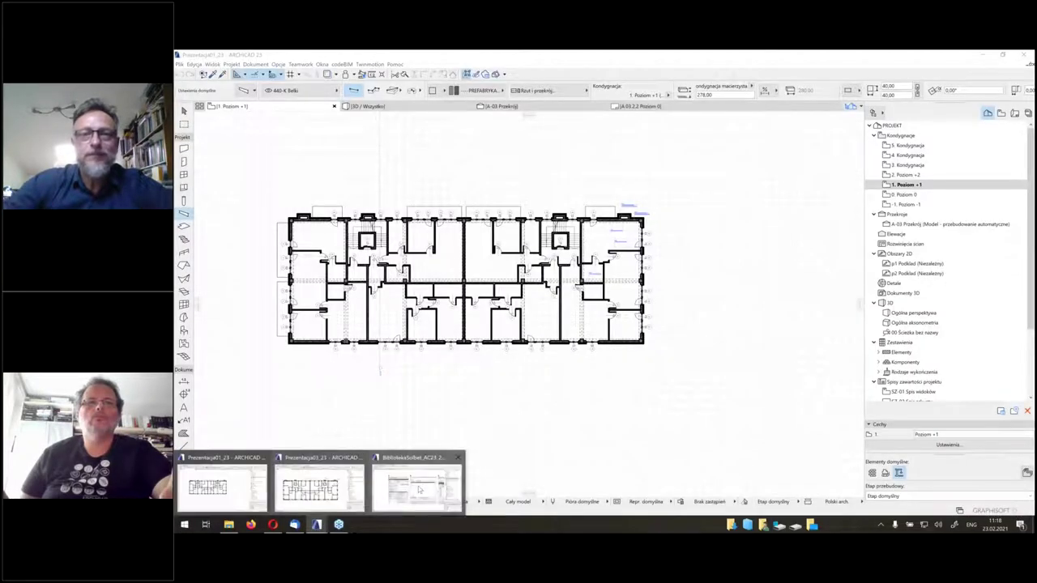
left_click(414, 484)
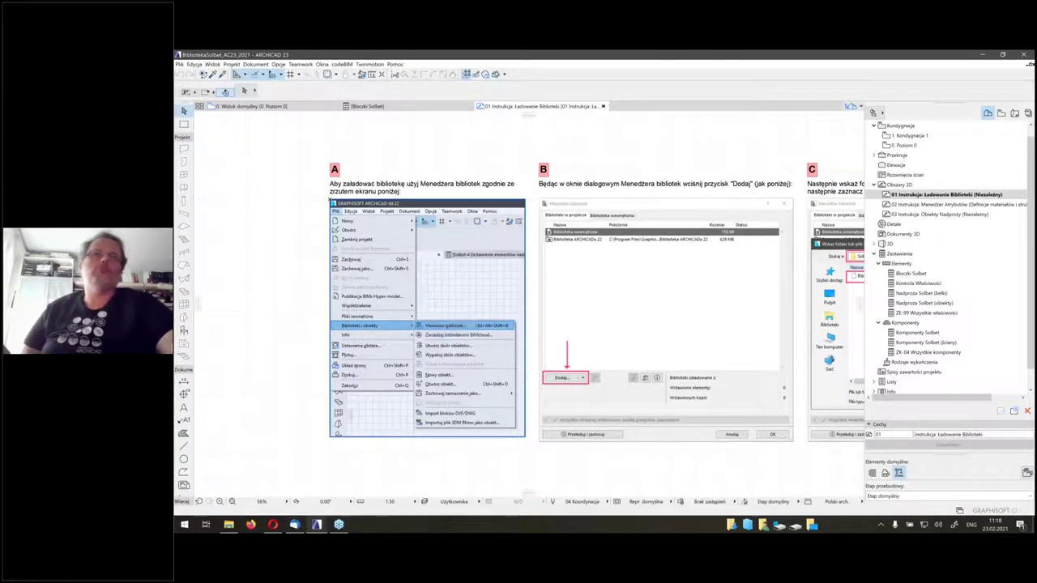
Switch to File Explorer, point out BibliotekaSolbet2021.lcf in the Prezentacja folder, and return to the ARCHICAD project
left_click(229, 526)
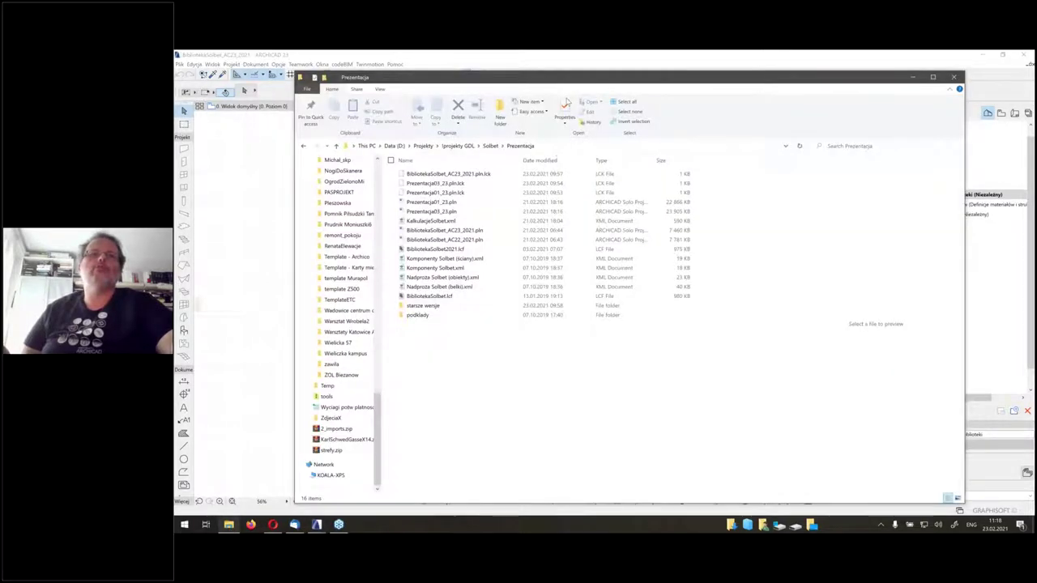
left_click_drag(519, 77, 596, 102)
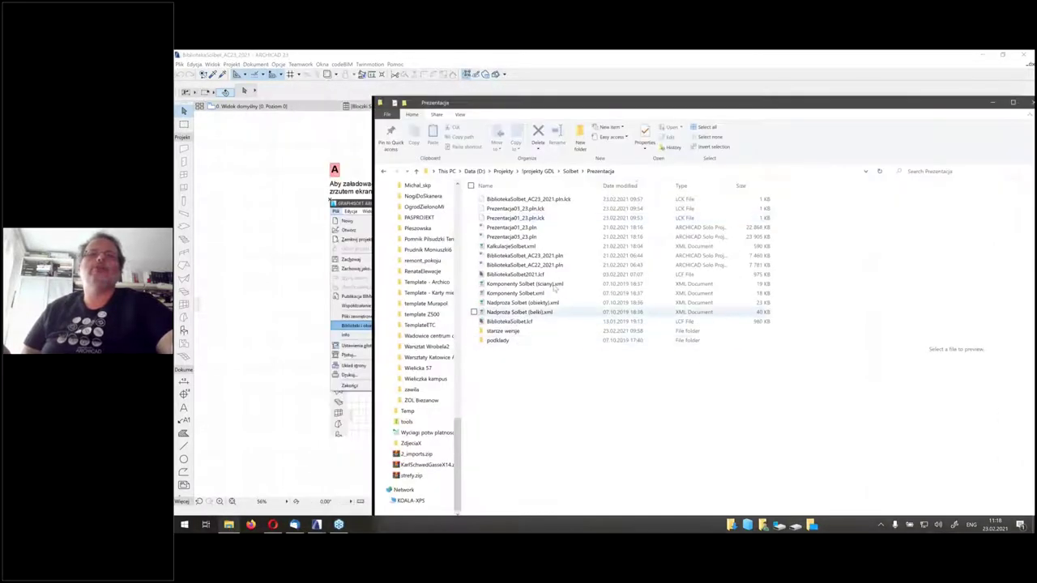
left_click(518, 274)
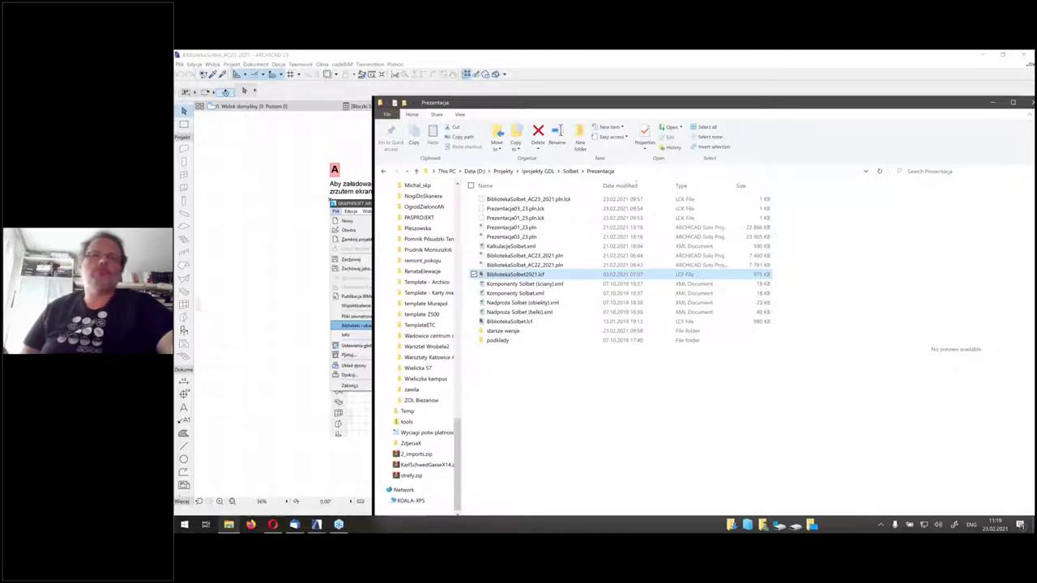
left_click_drag(879, 108, 796, 104)
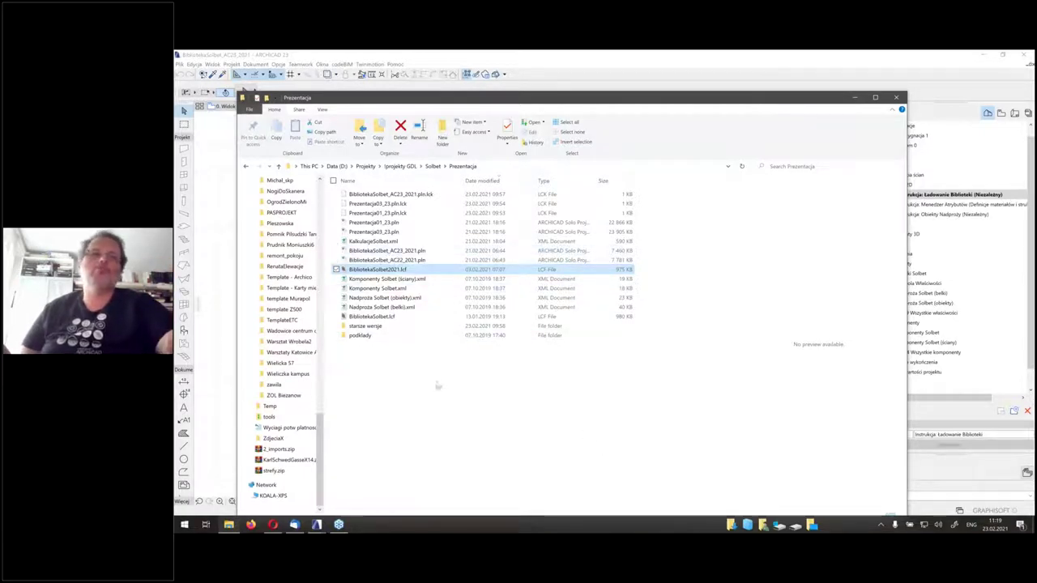
left_click(857, 97)
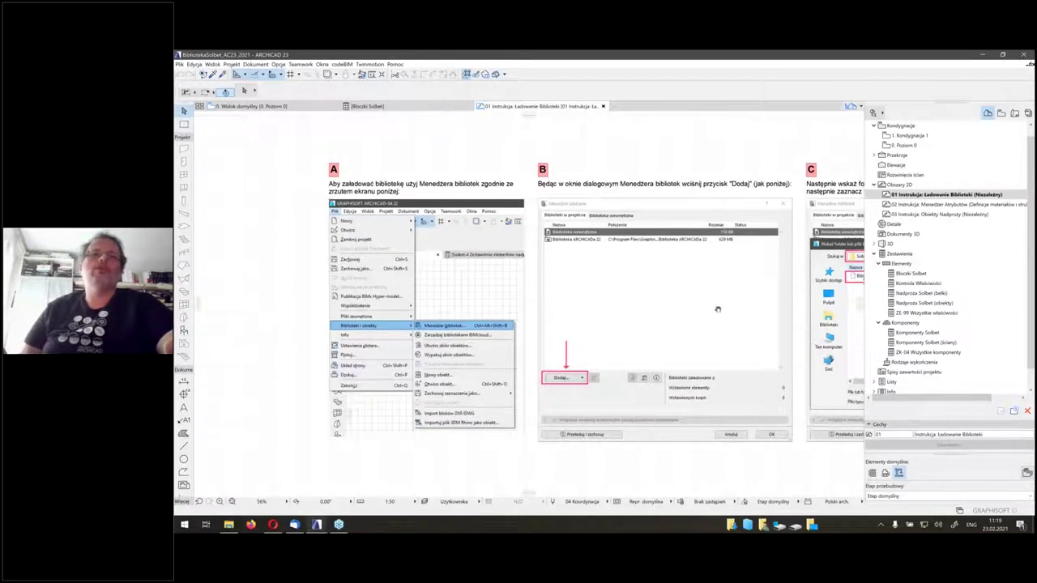
Examine the illustrated library-loading instructions on the worksheet, from opening the library manager to adding and confirming the Solbet library file
middle_click_drag(738, 311, 699, 309)
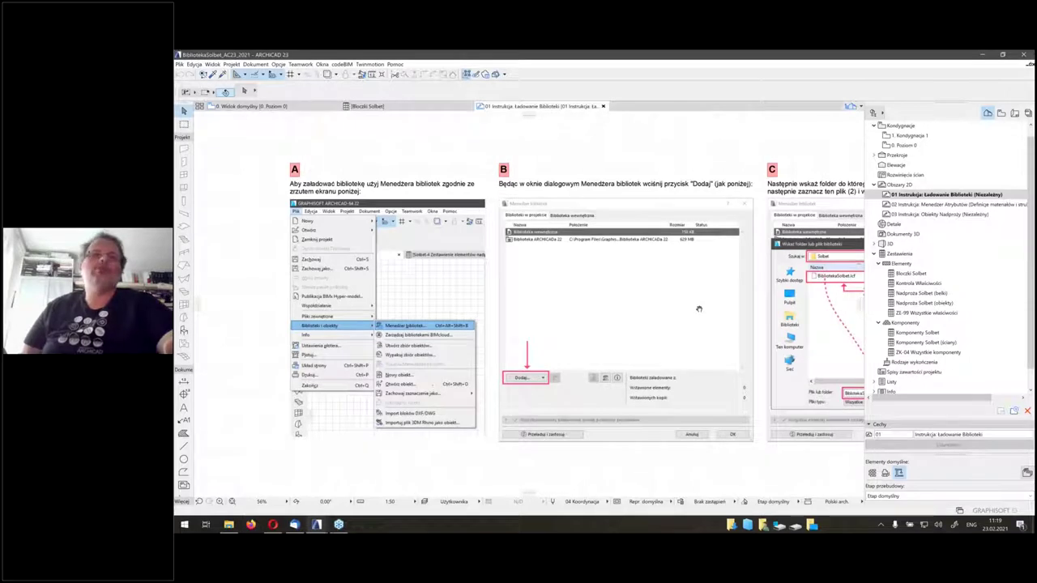
scroll(673, 307, "right", 2)
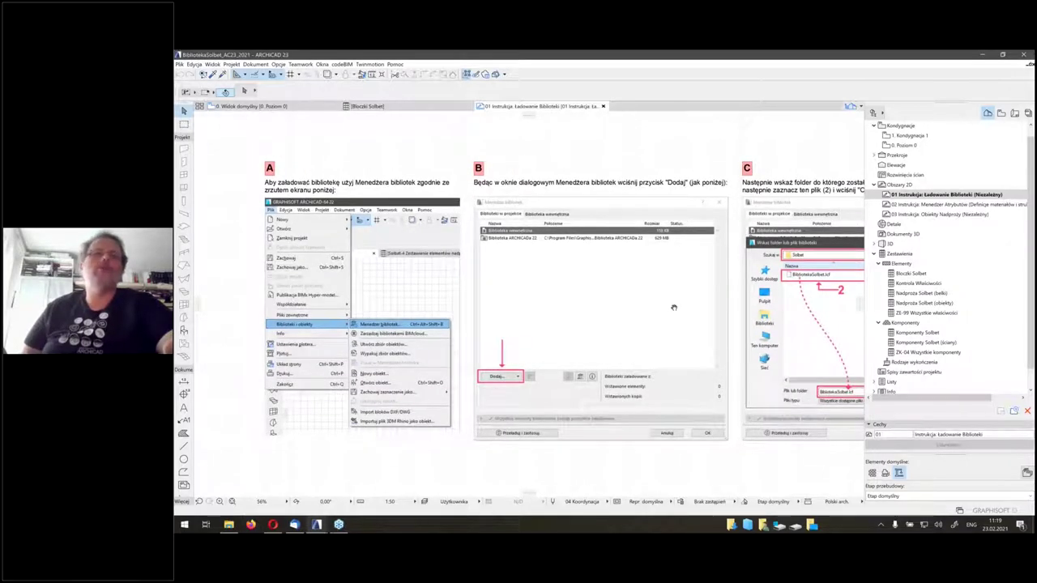
middle_click_drag(674, 307, 718, 296)
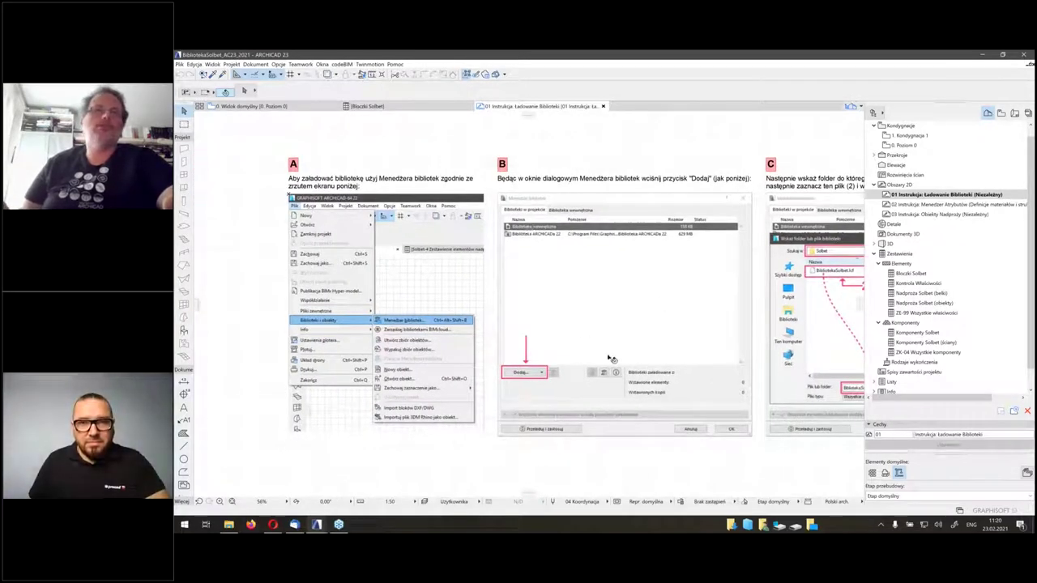
middle_click_drag(770, 325, 543, 307)
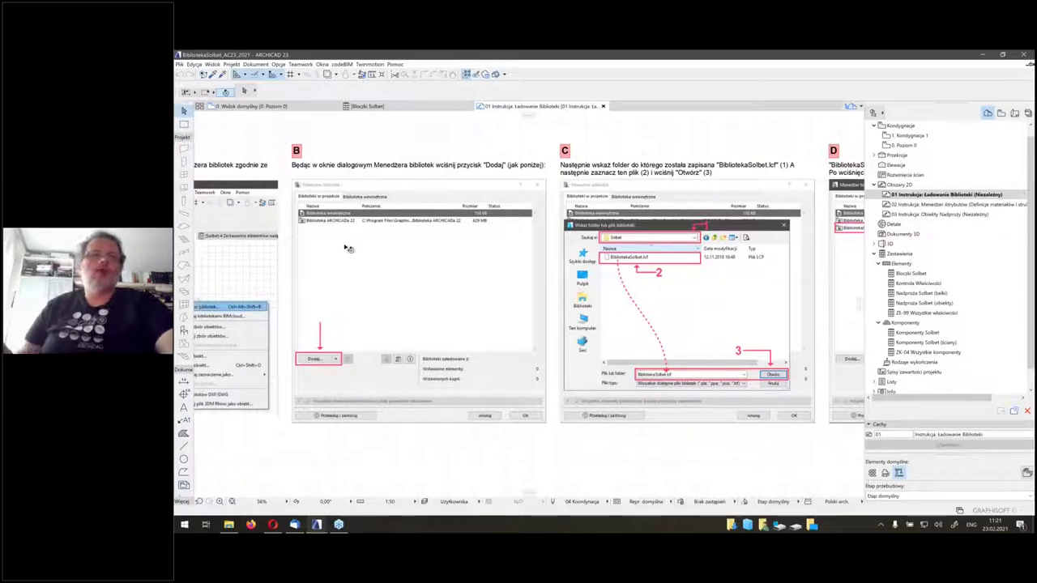
middle_click_drag(365, 257, 520, 259)
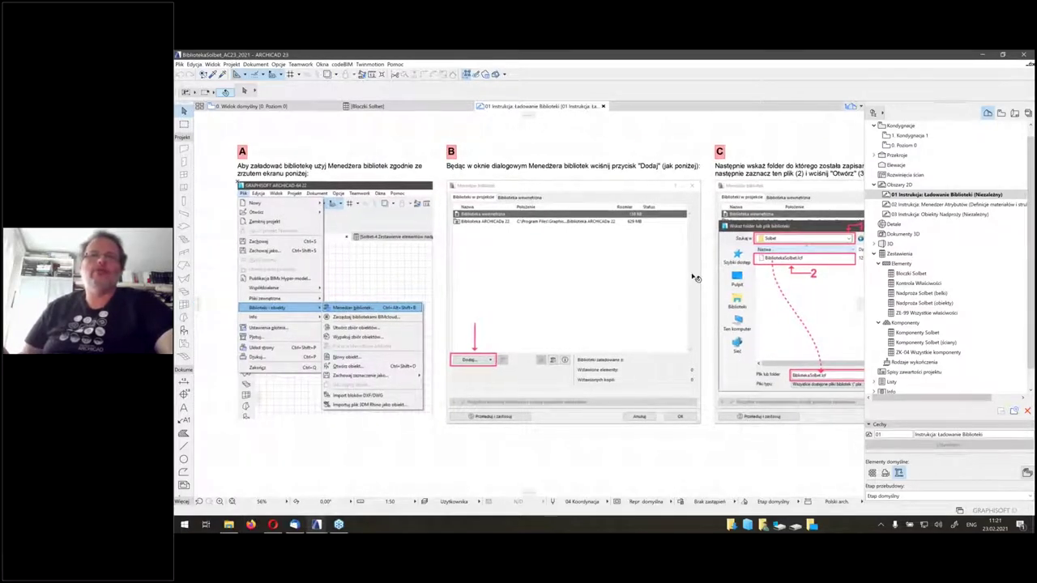
scroll(624, 268, "down", 2)
scroll(584, 261, "up", 2)
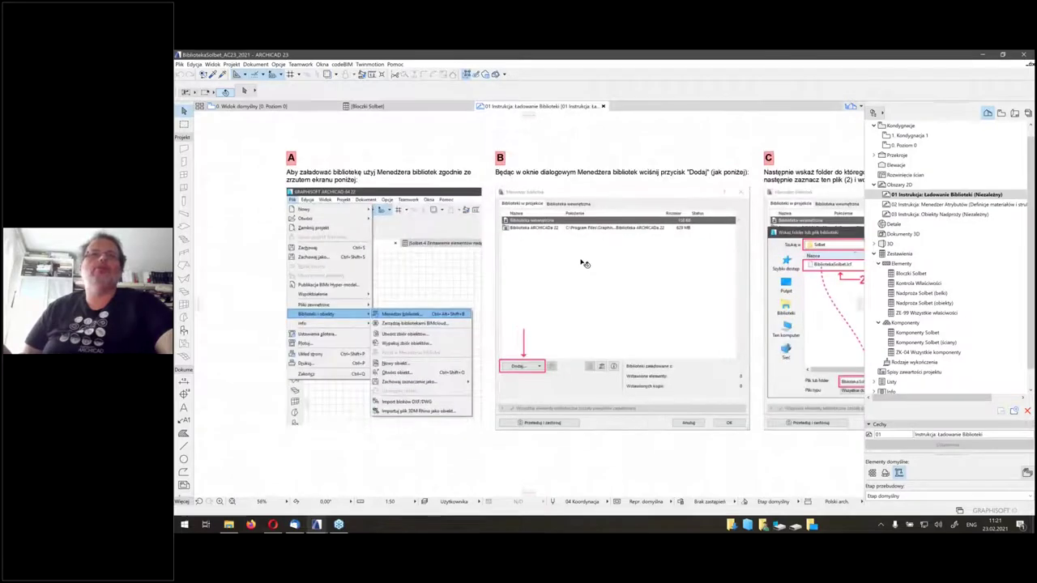
scroll(479, 244, "up", 2)
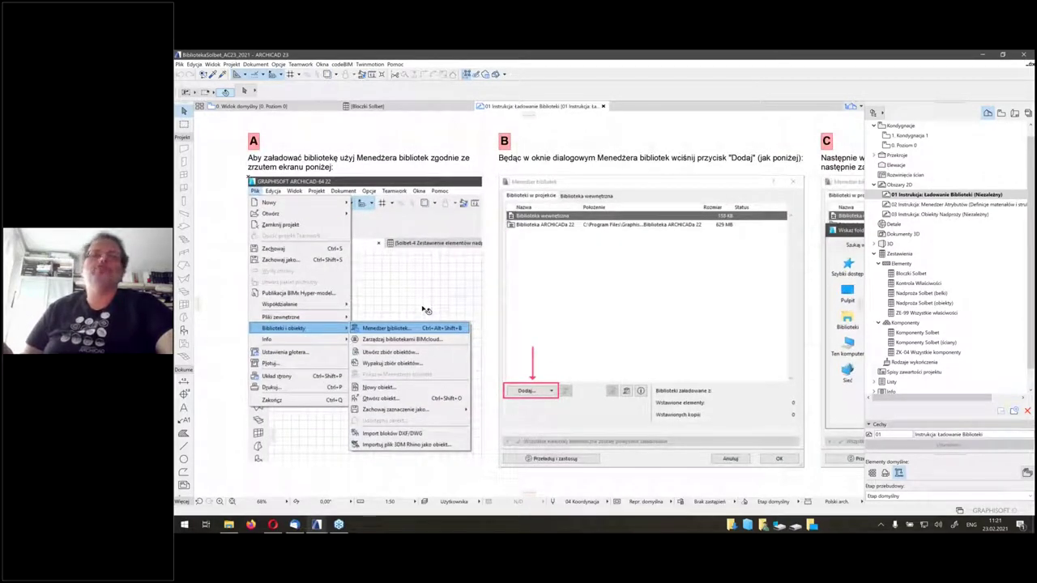
scroll(772, 256, "right", 5)
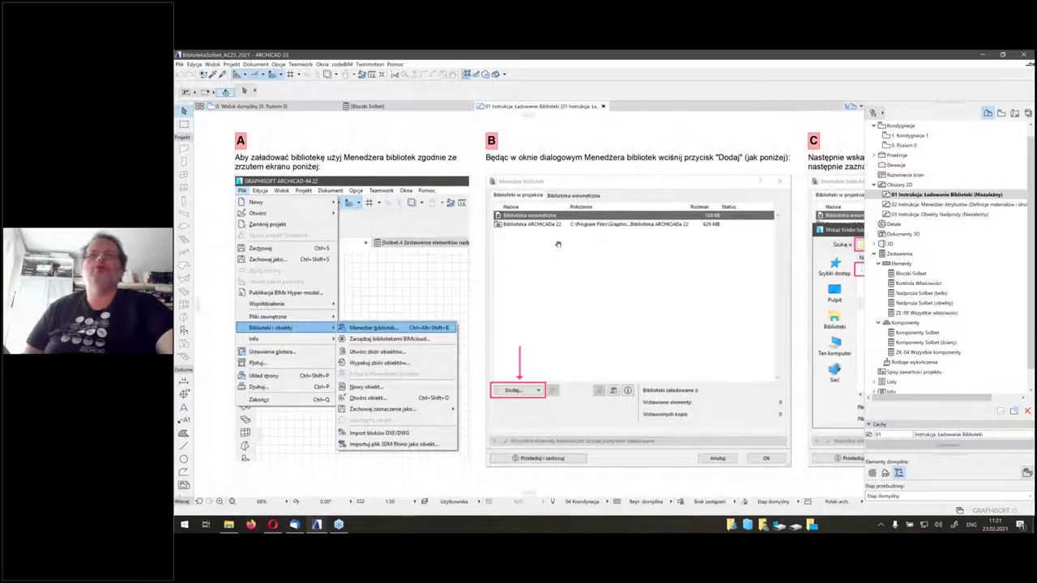
scroll(518, 284, "right", 3)
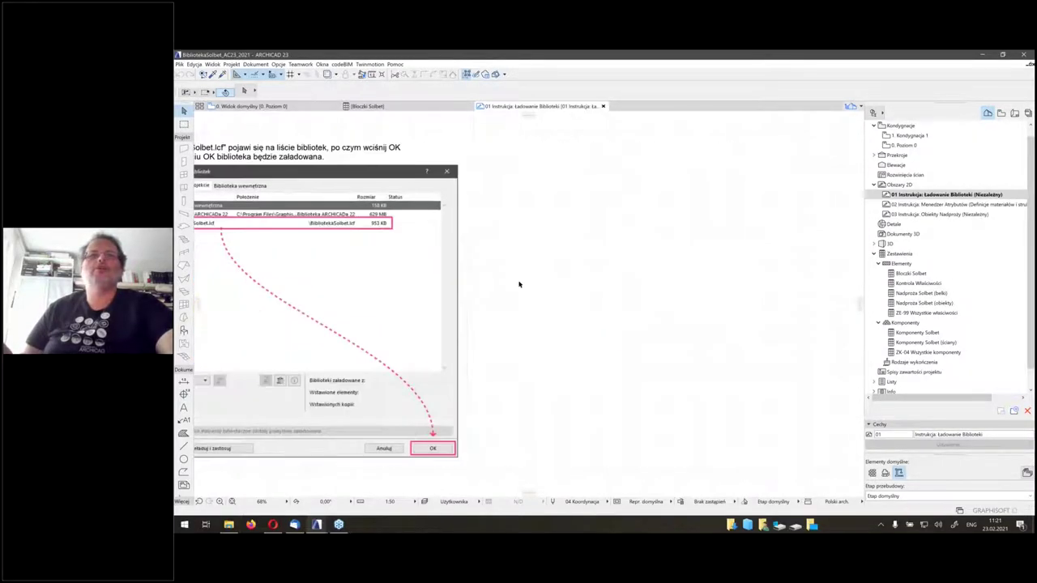
scroll(518, 284, "down", 4)
scroll(422, 310, "up", 4)
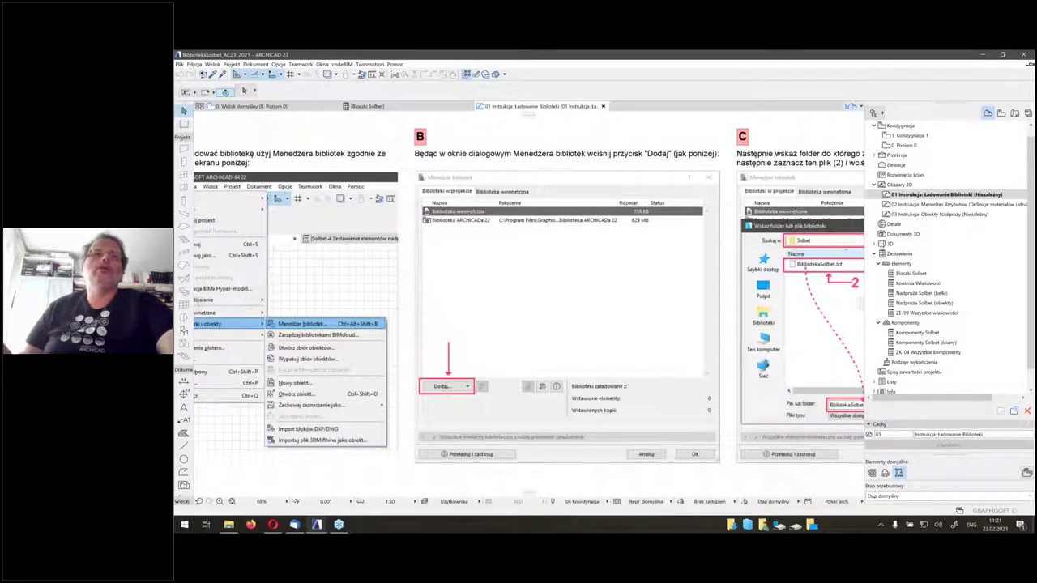
scroll(429, 300, "left", 1)
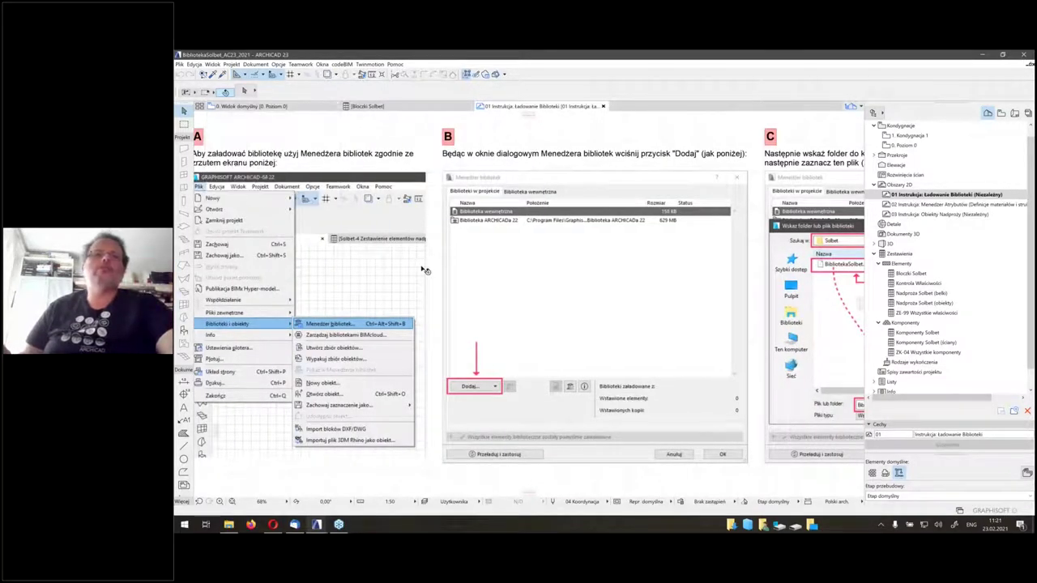
scroll(418, 270, "down", 2)
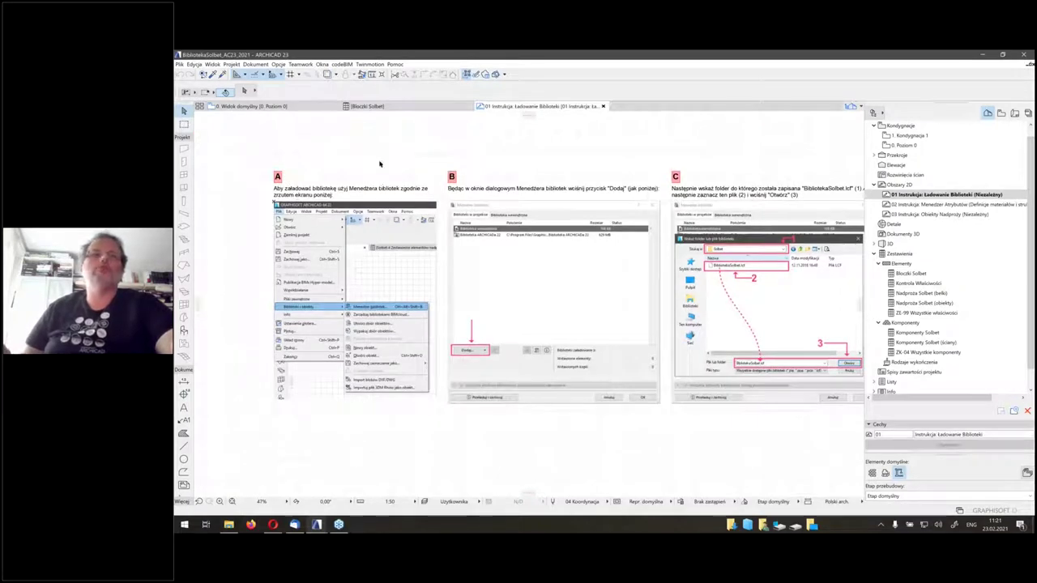
Open the Poziom 0 floor plan and examine the labelled Solbet wall types, starting with the single-layer S01 wall
left_click(301, 106)
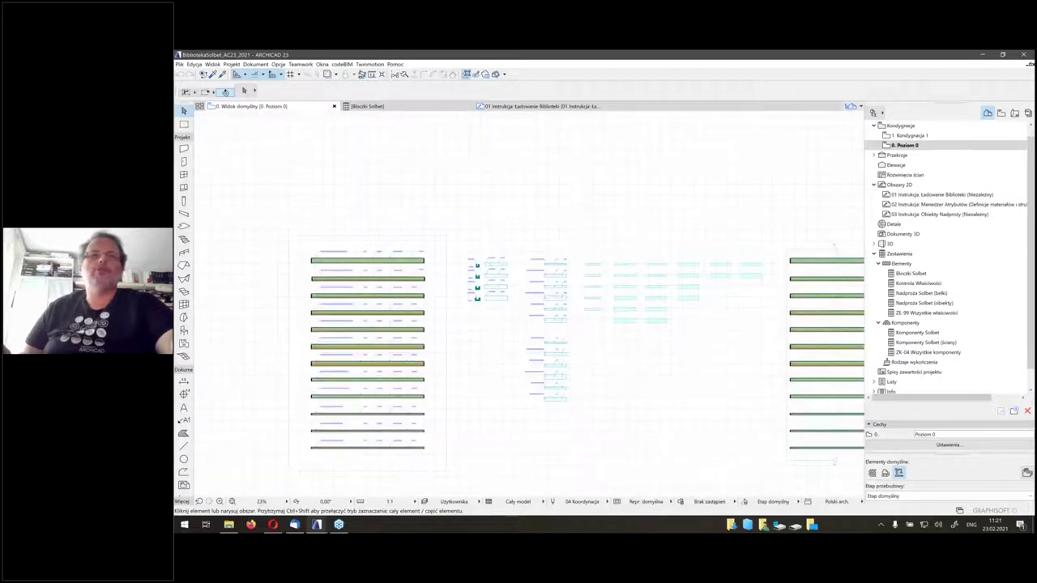
scroll(602, 363, "right", 3)
scroll(602, 362, "down", 2)
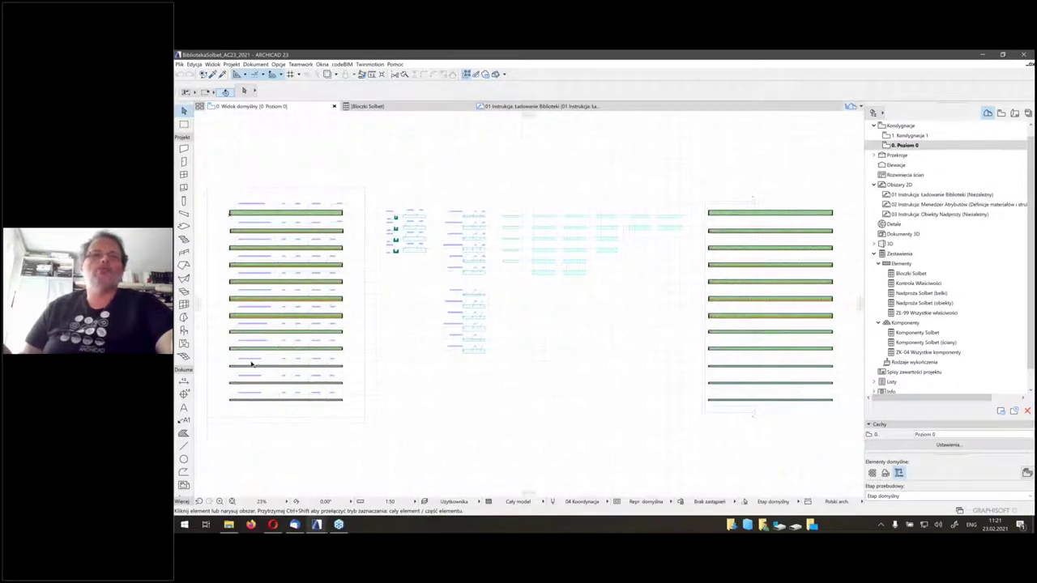
scroll(233, 195, "up", 8)
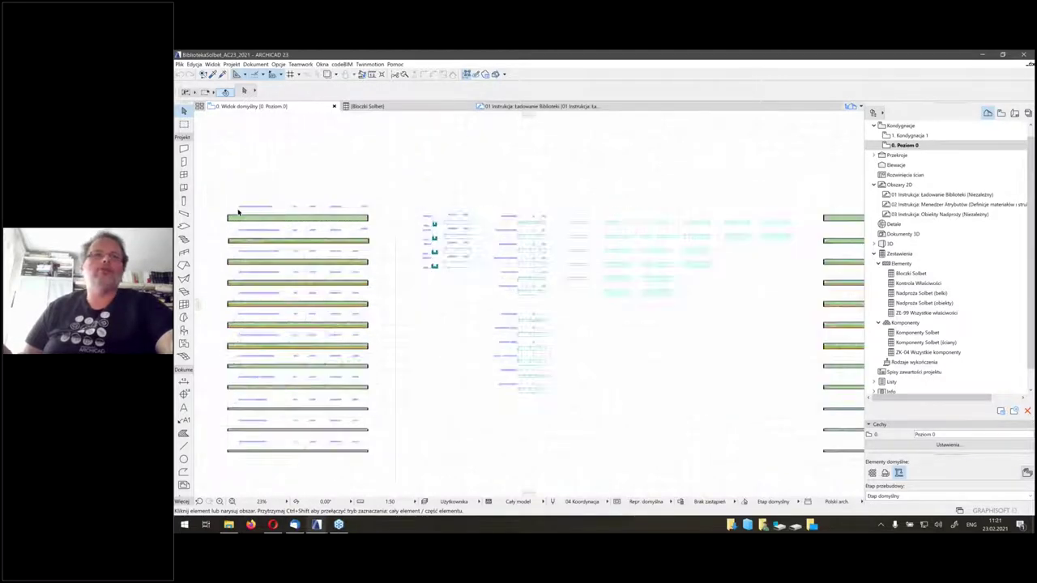
middle_click_drag(382, 238, 409, 200)
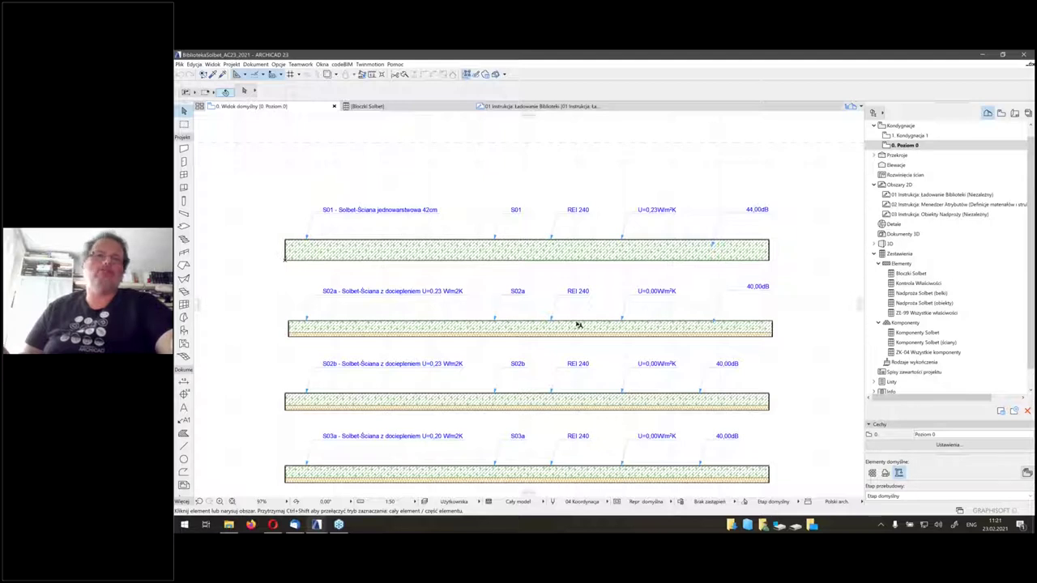
scroll(580, 332, "down", 2)
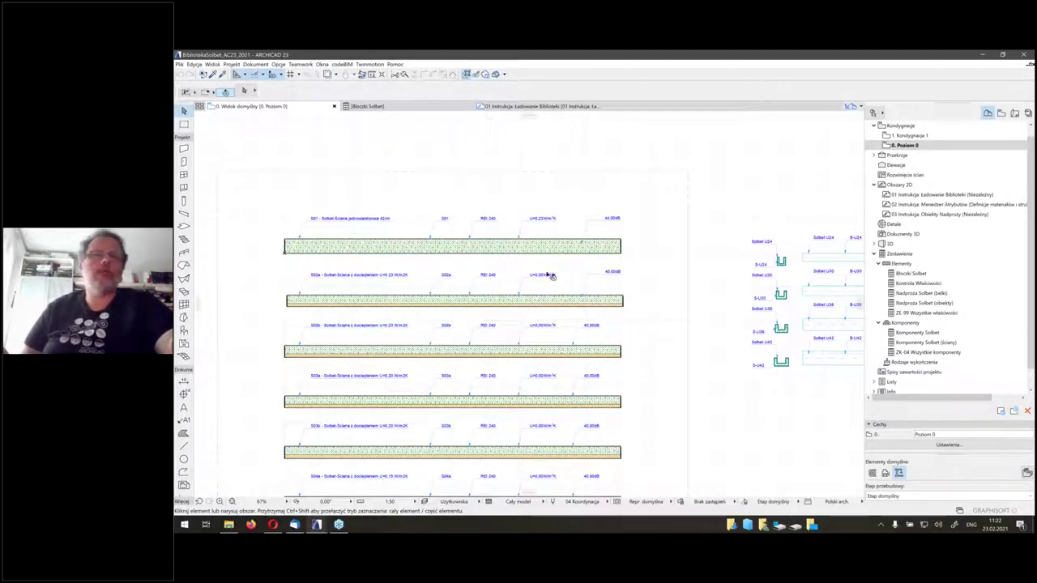
scroll(631, 293, "down", 5)
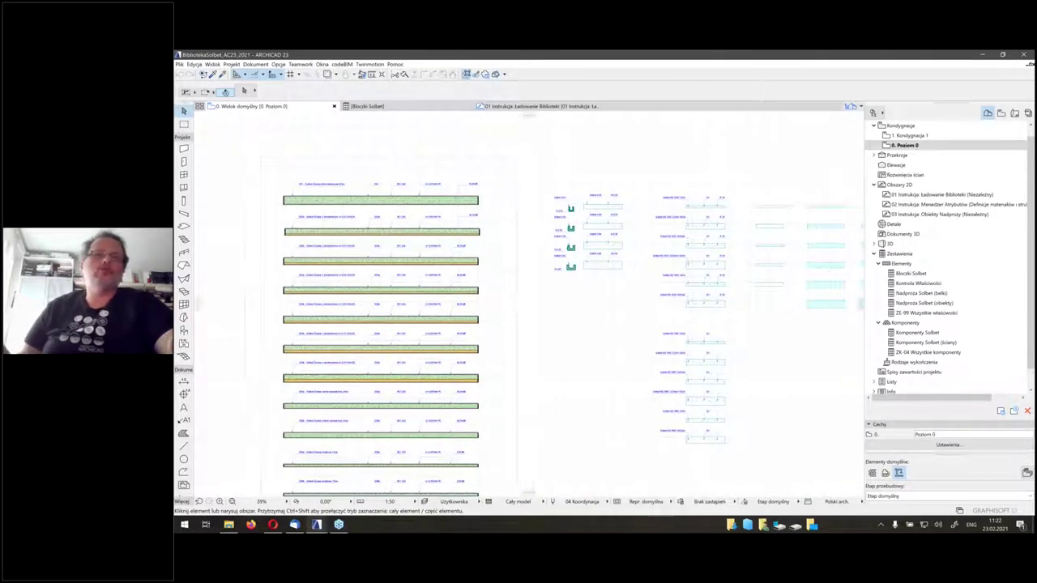
scroll(453, 202, "up", 5)
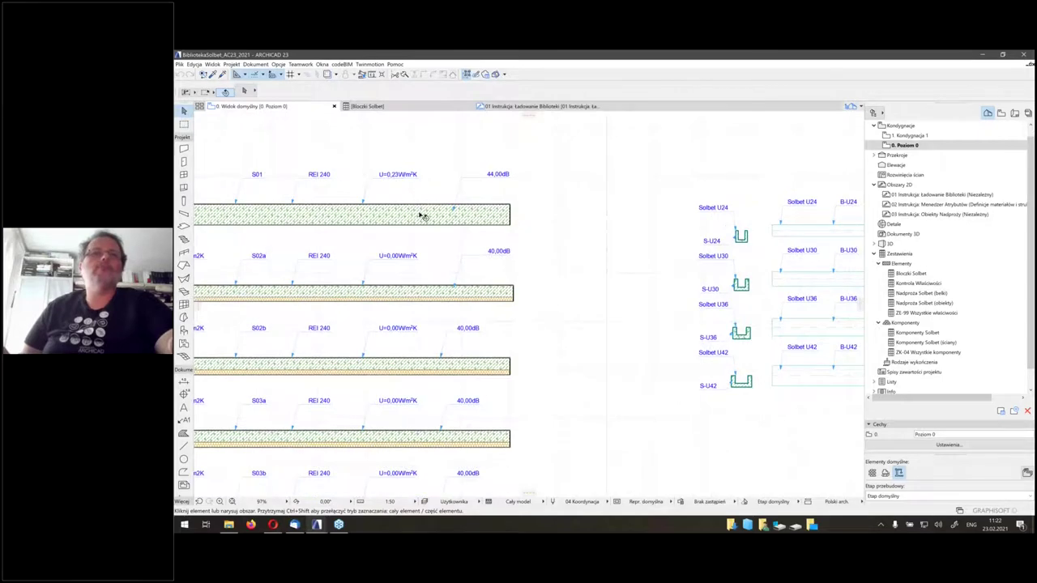
Examine the Solbet U24 to U42 profiles and beams and the Solbet NS R30 lintel beams beside the walls
scroll(421, 215, "down", 3)
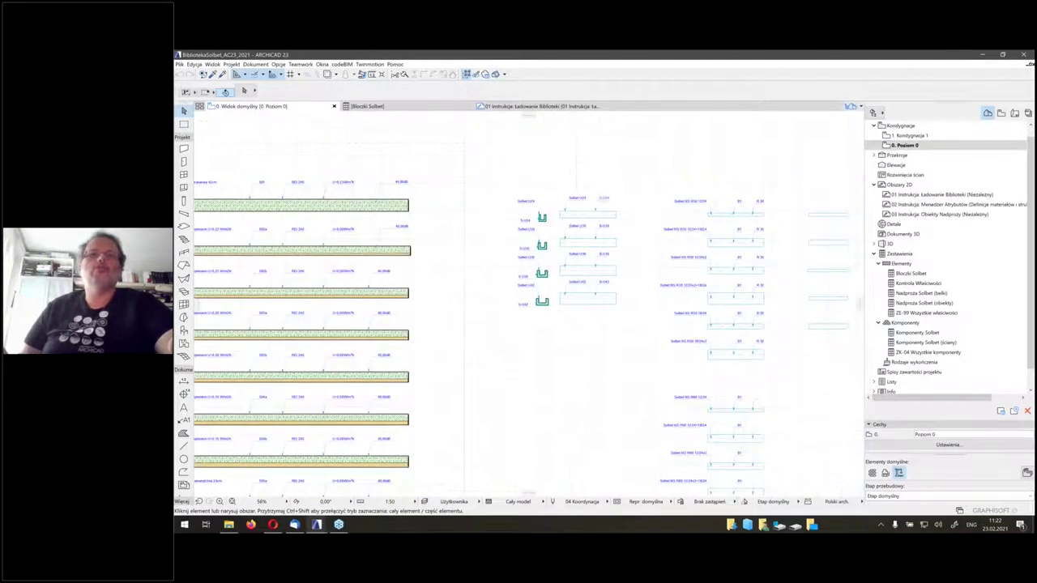
scroll(600, 239, "up", 3)
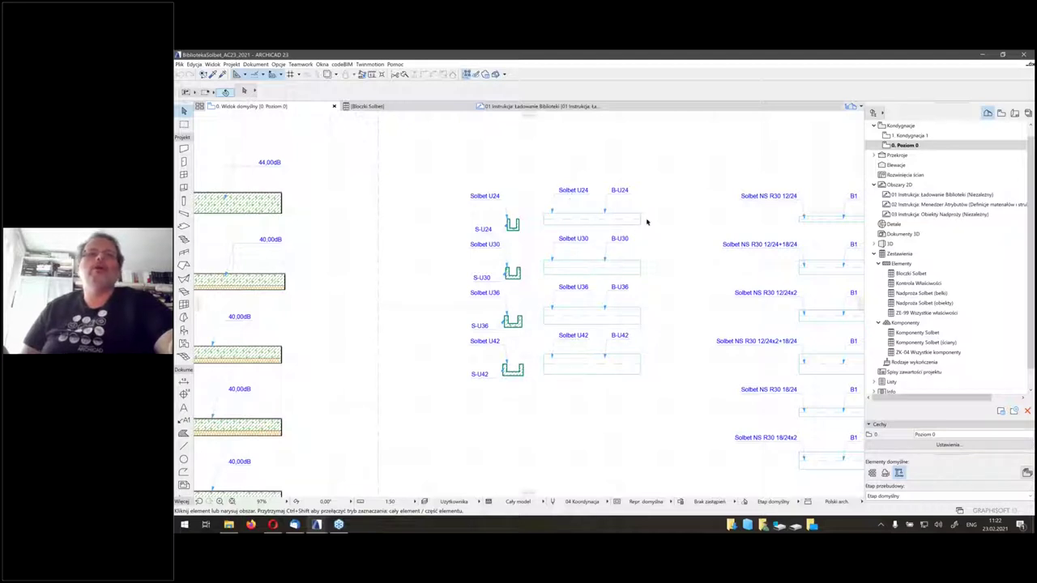
middle_click_drag(647, 221, 552, 217)
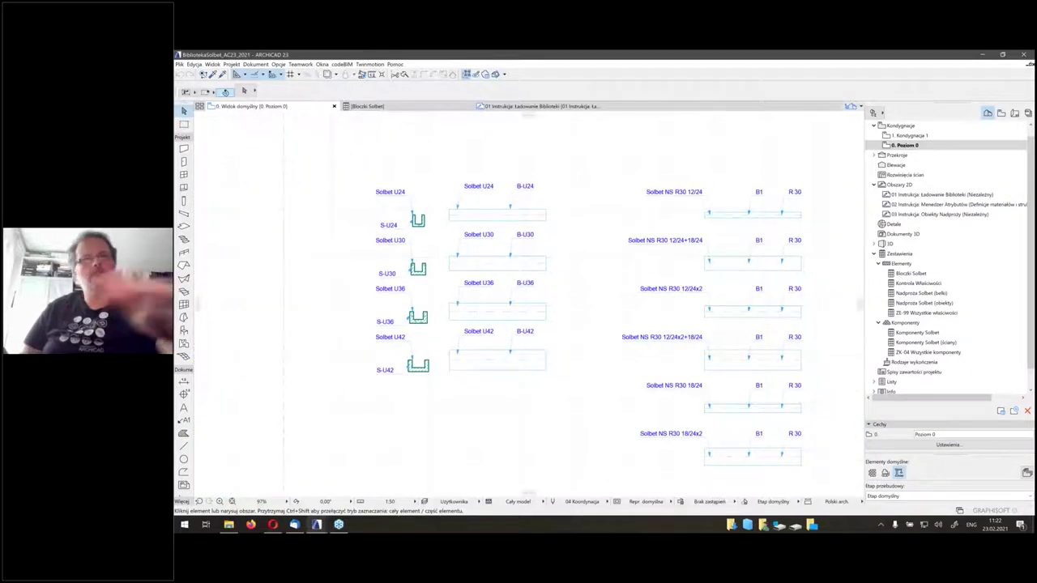
scroll(341, 164, "down", 2)
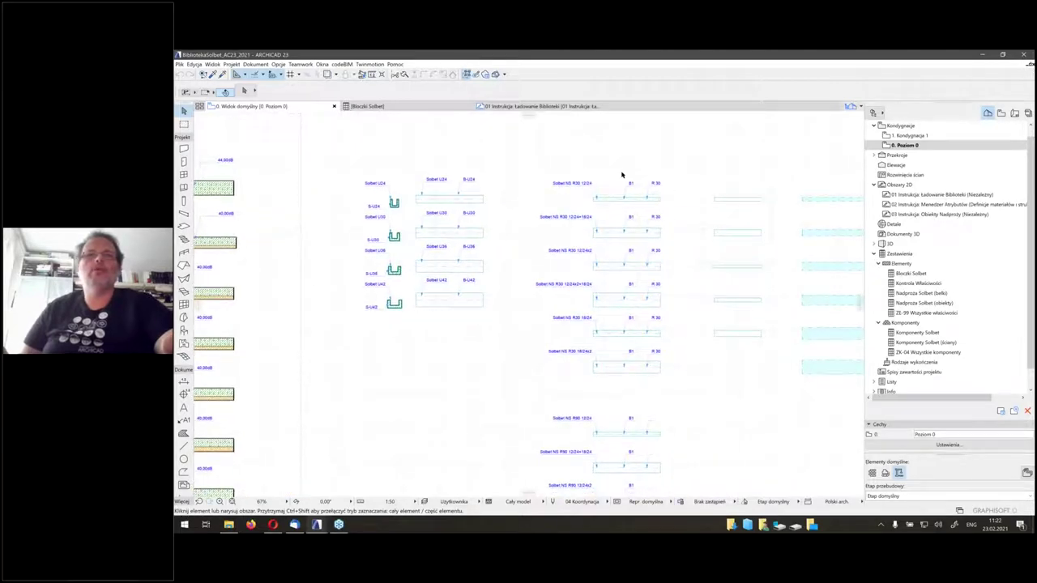
scroll(622, 174, "up", 3)
scroll(584, 212, "right", 3)
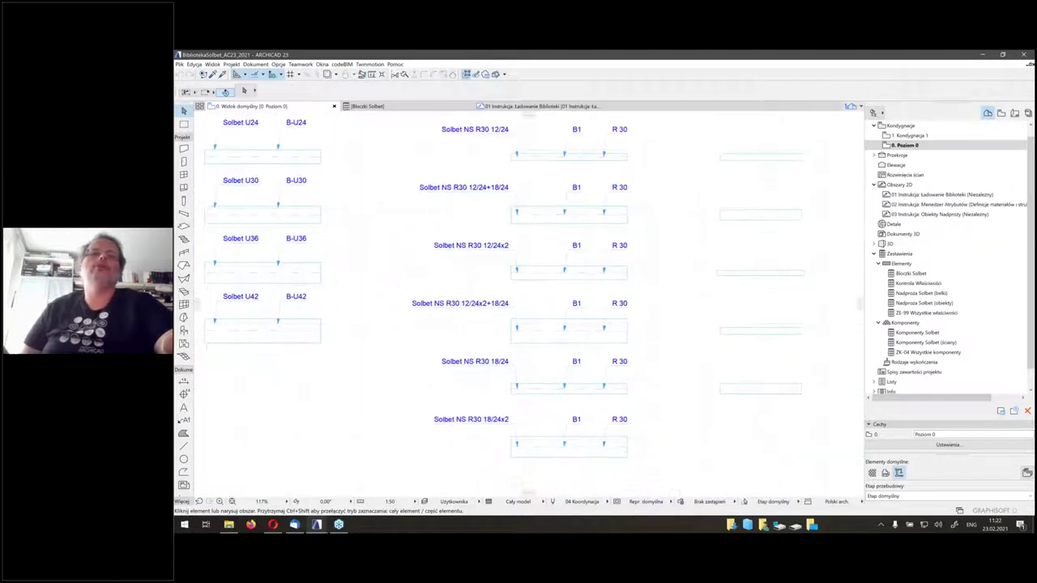
scroll(564, 208, "down", 2)
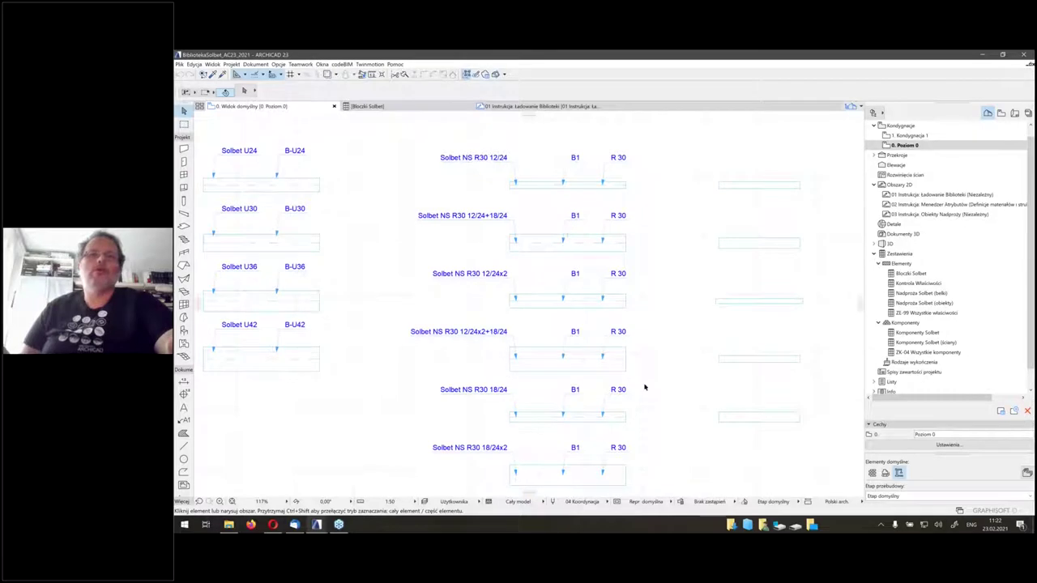
scroll(645, 387, "down", 3)
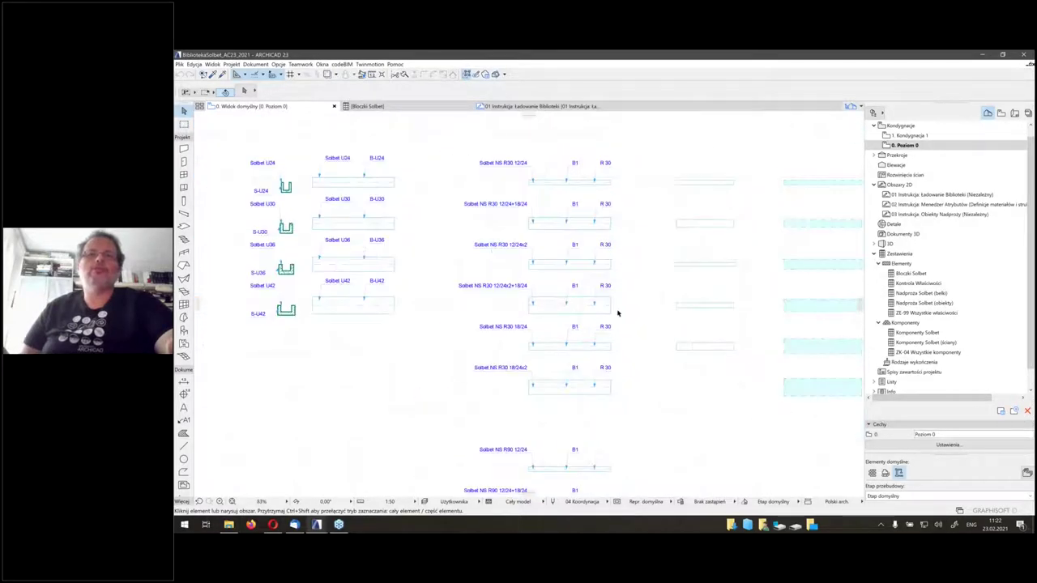
scroll(615, 333, "down", 2)
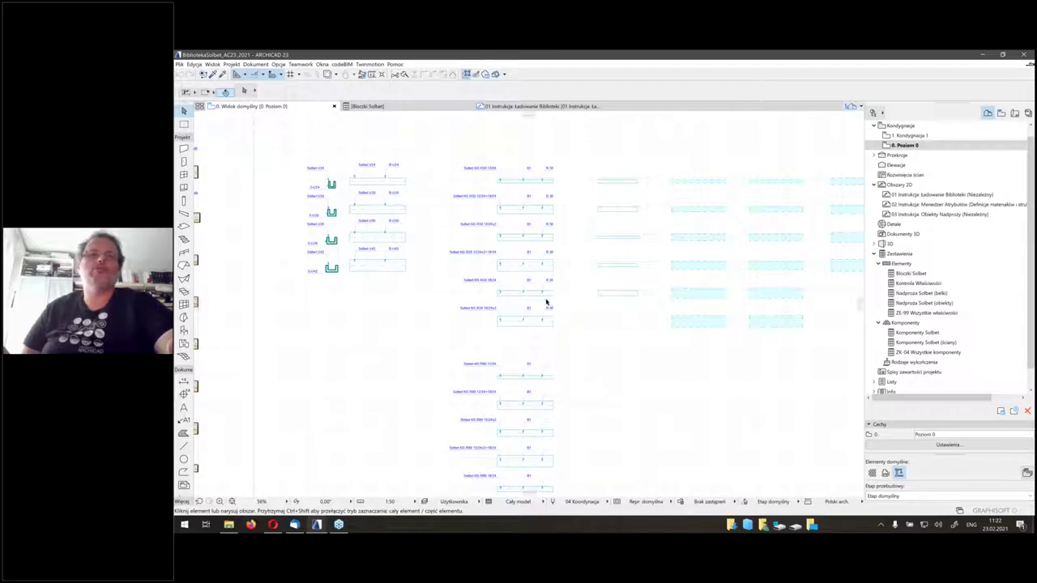
Inspect the cross-section of the Solbet NS R30 12/24 beam in the profile editor, and close the editor
scroll(514, 162, "up", 5)
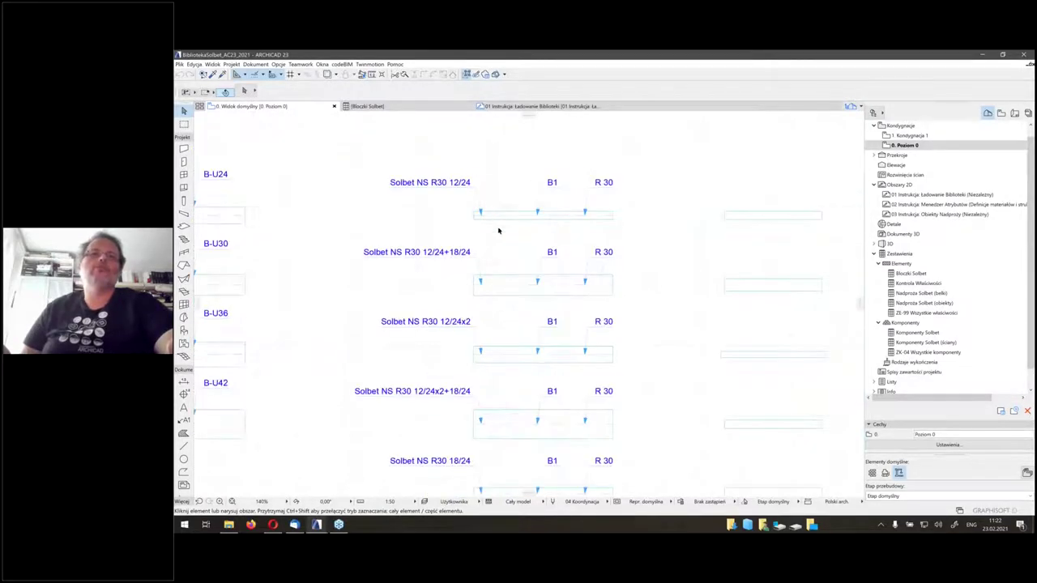
left_click(498, 216)
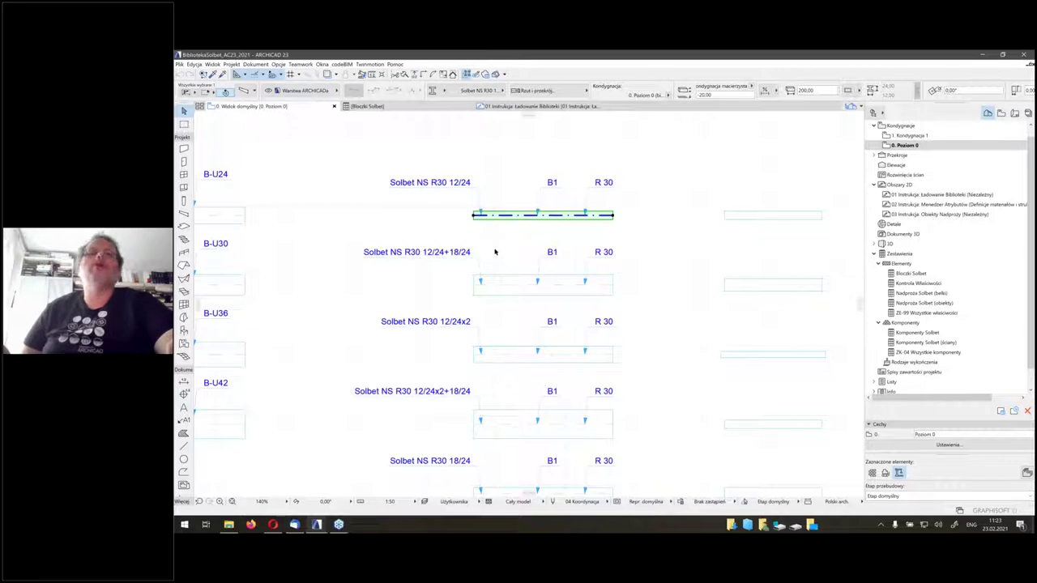
right_click(516, 217)
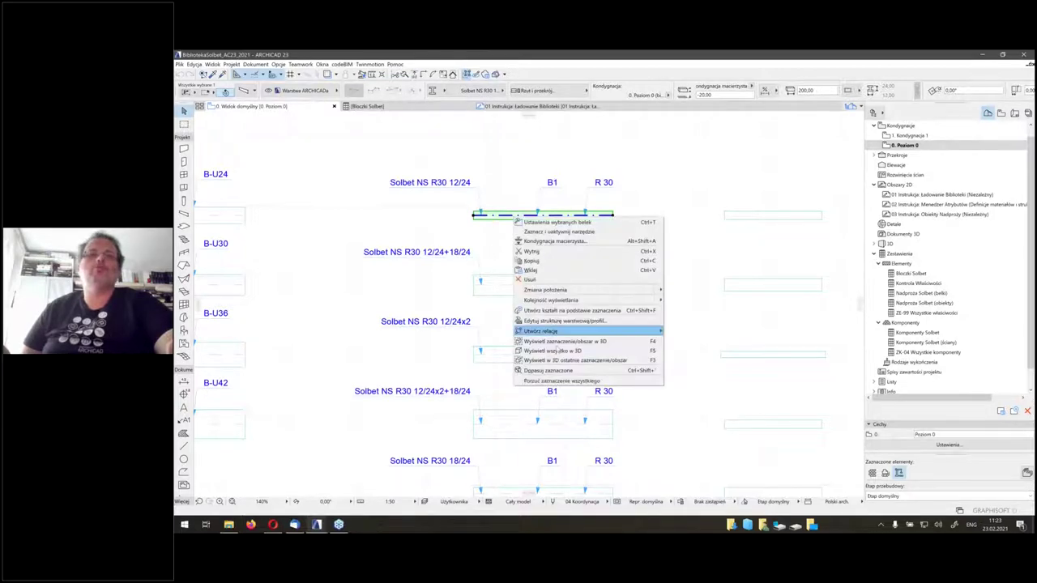
left_click(556, 322)
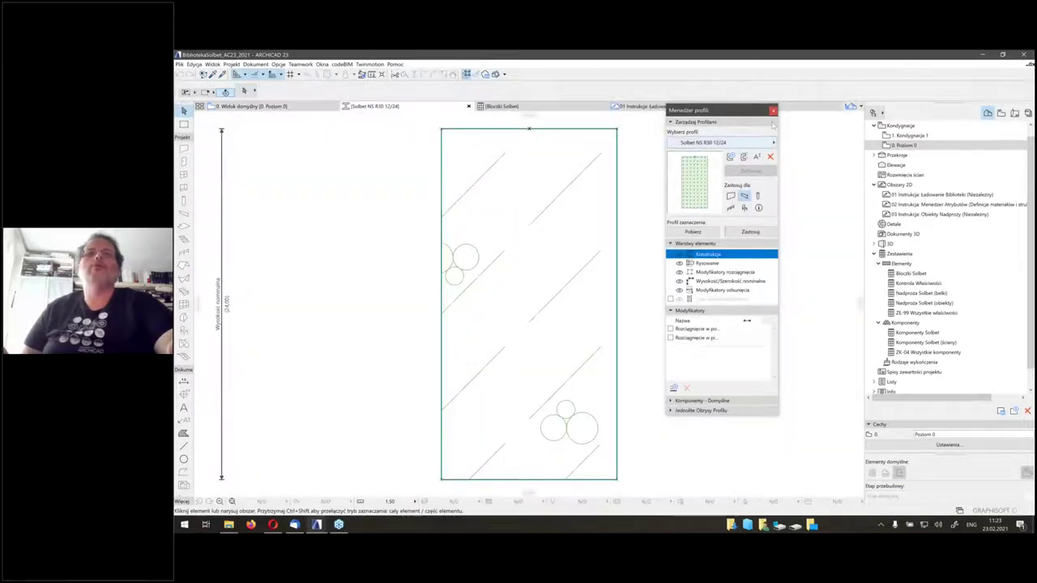
left_click(469, 106)
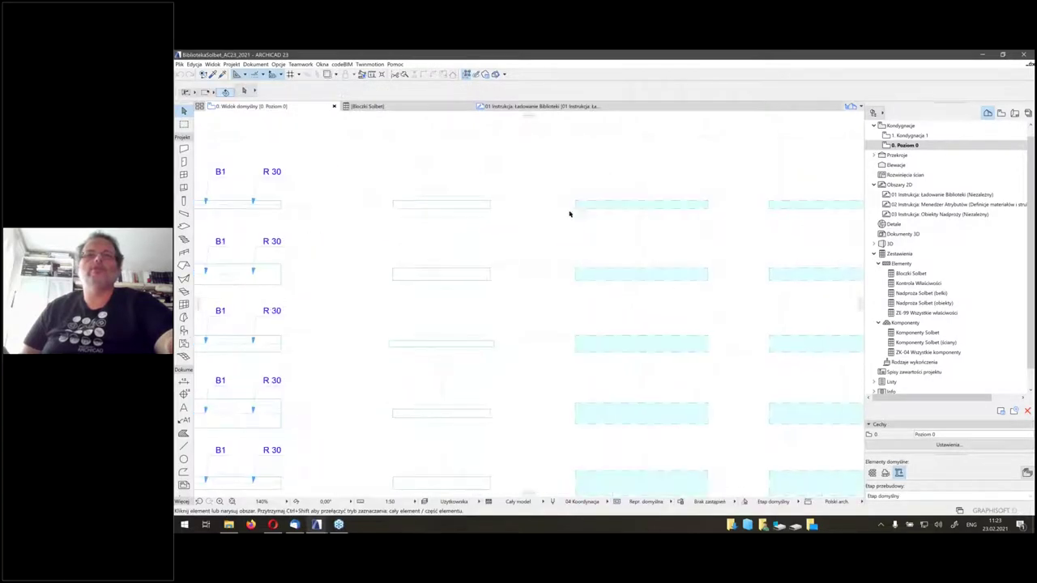
Compare the first-row NadprozeSolbet lintel object with the Solbet NS R30 12/24 beam, leaving the lintel object selected
left_click(576, 206)
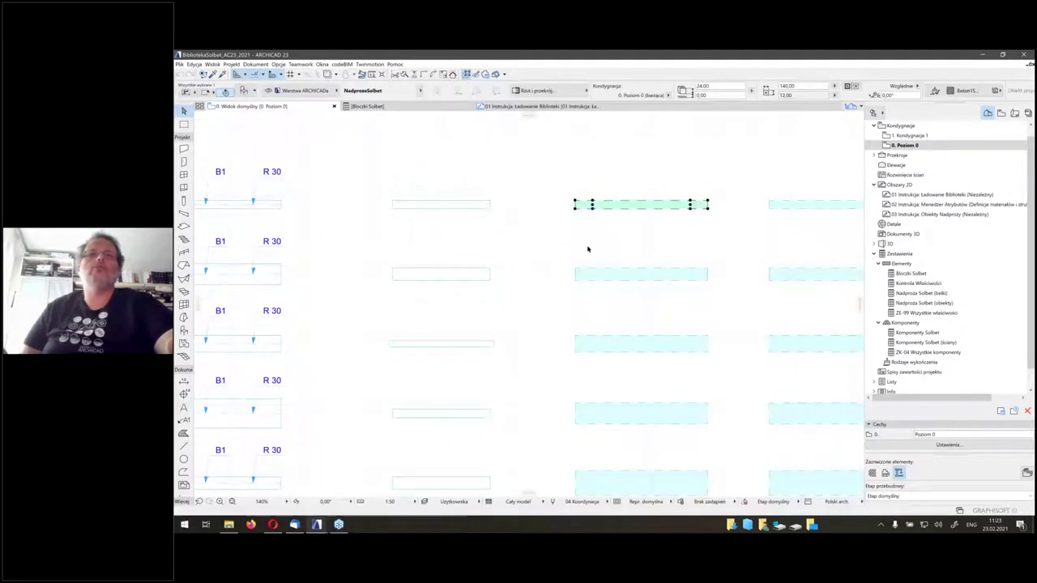
middle_click_drag(588, 248, 428, 271)
scroll(429, 271, "down", 3)
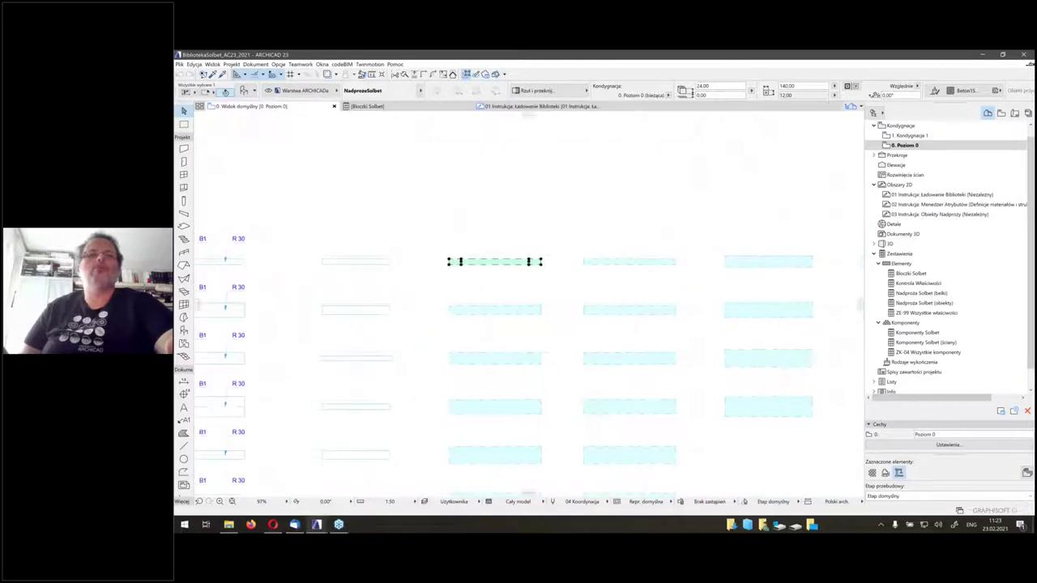
middle_click_drag(418, 313, 526, 301)
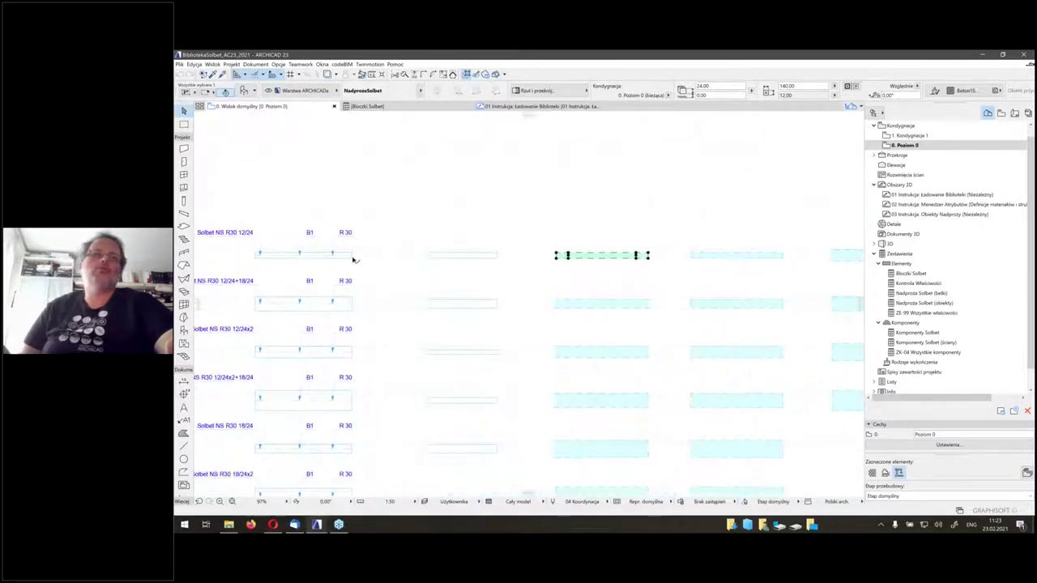
left_click(350, 256)
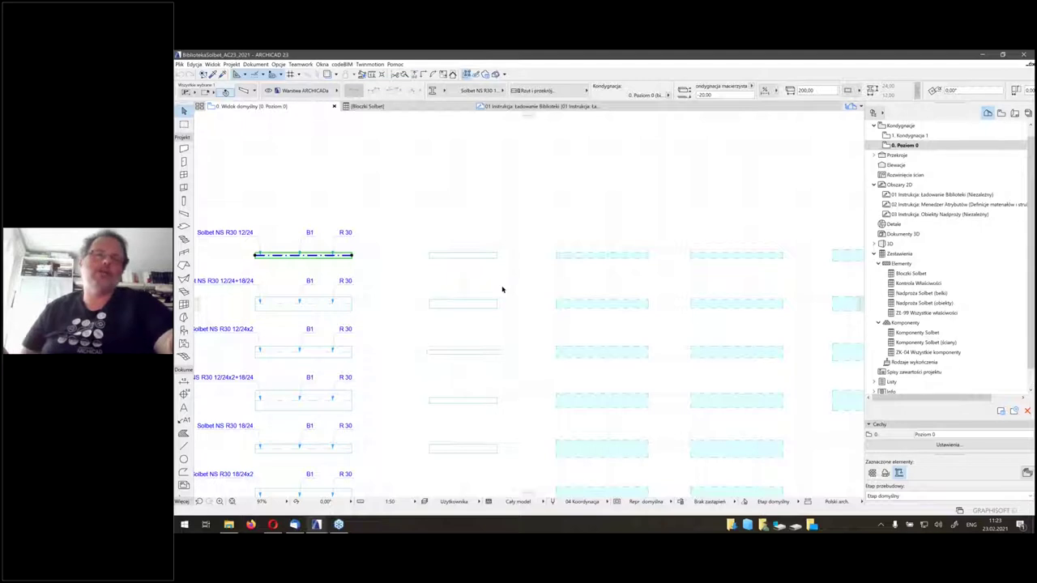
left_click(567, 256)
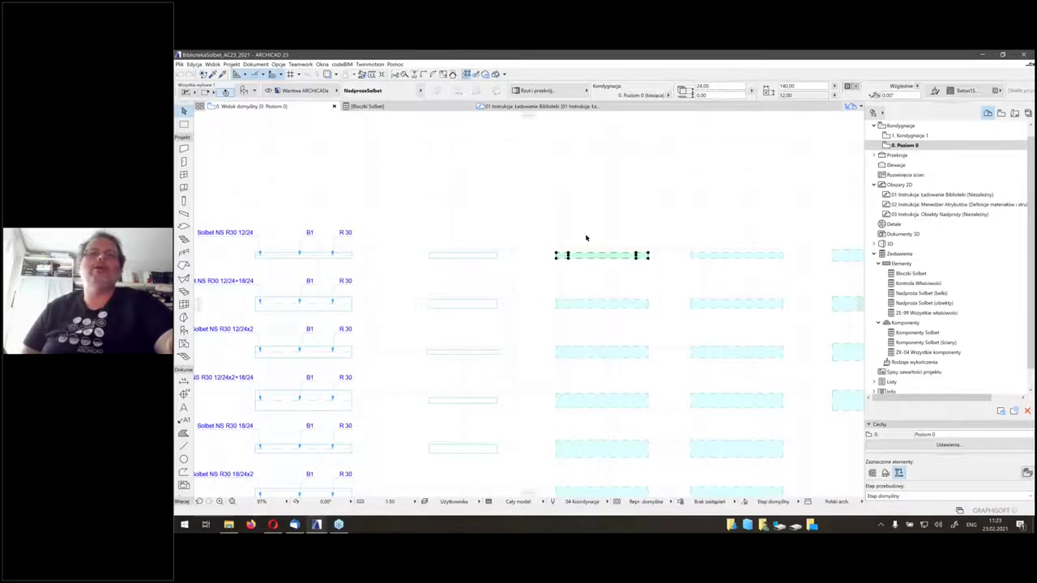
Open the settings of the selected NadprozeSolbet object and review its available lintel types, keeping the current type
scroll(595, 236, "up", 4)
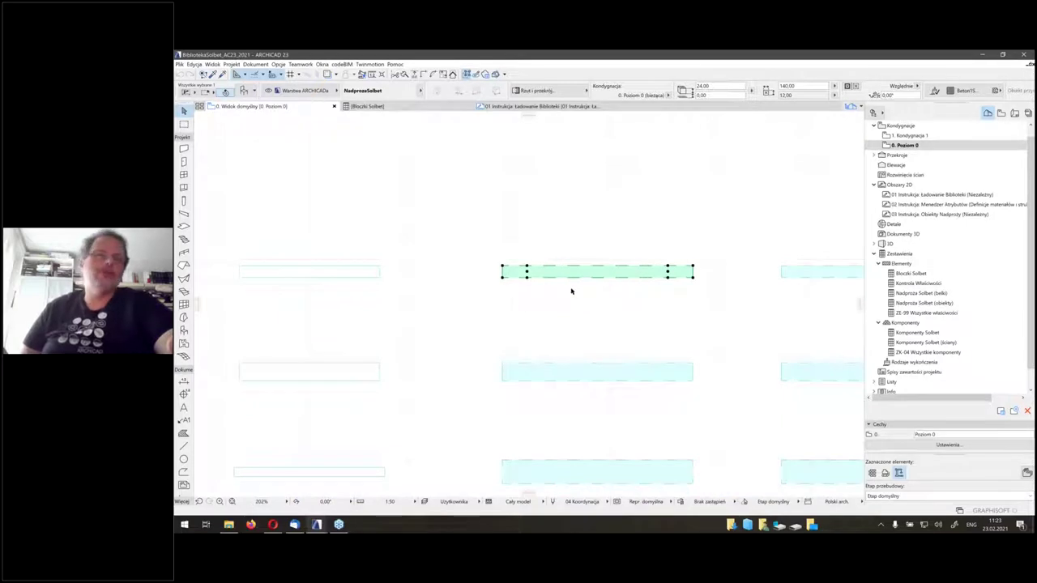
middle_click_drag(571, 291, 543, 315)
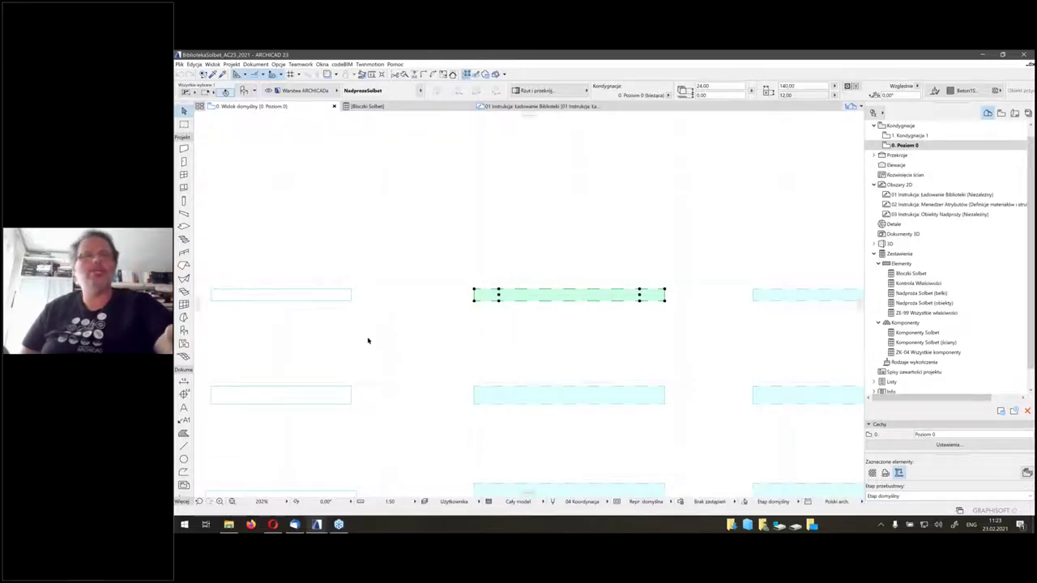
middle_click_drag(388, 327, 465, 306)
scroll(486, 319, "down", 2)
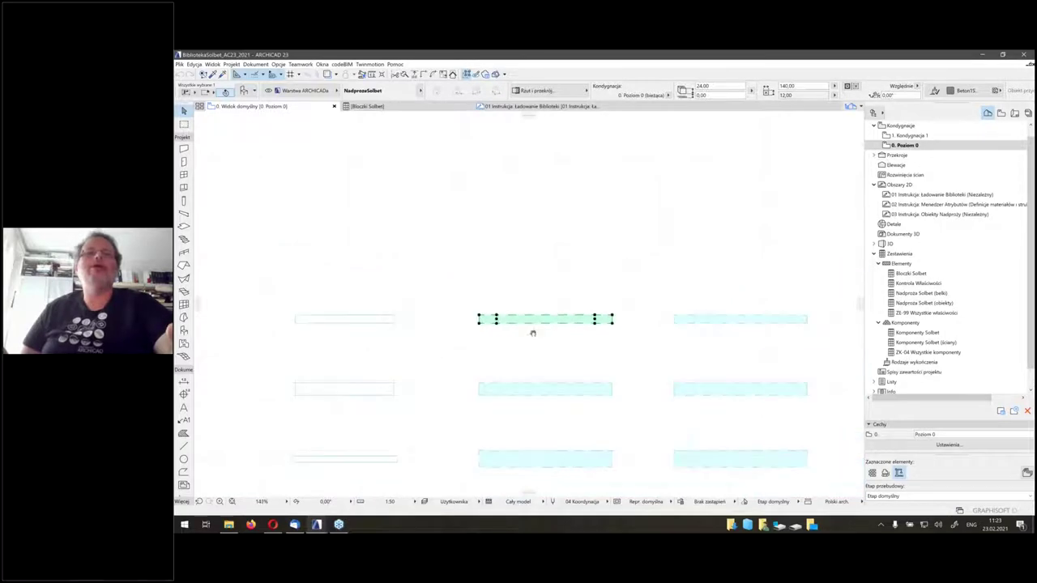
scroll(535, 326, "up", 2)
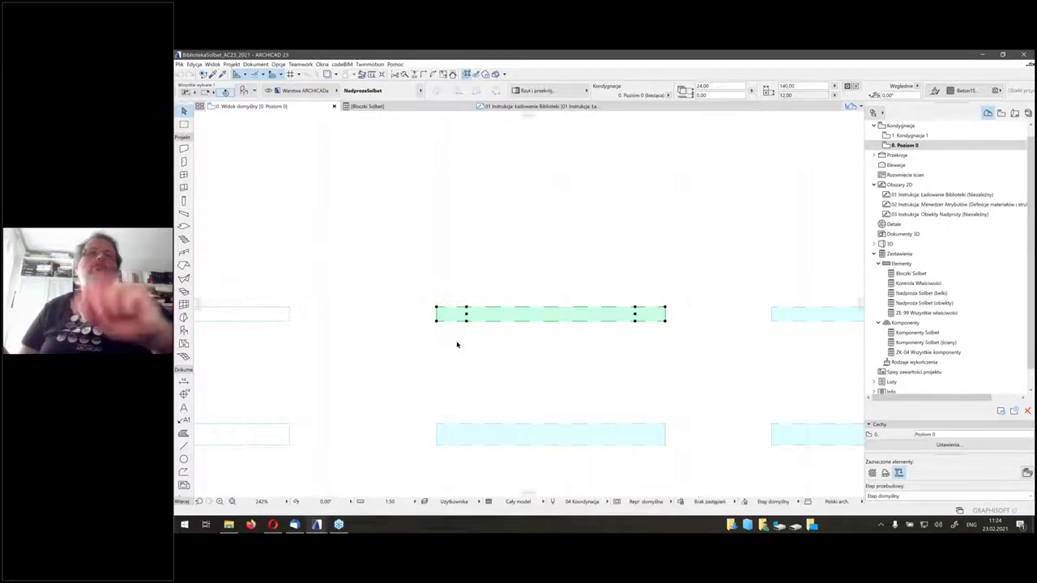
key("ctrl+t")
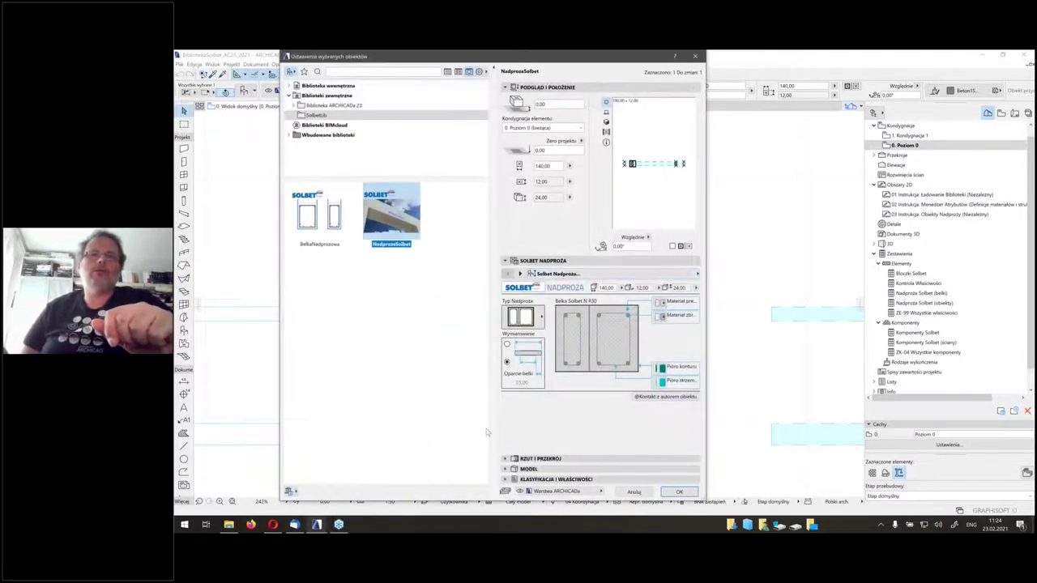
left_click(525, 317)
left_click(526, 316)
left_click(526, 317)
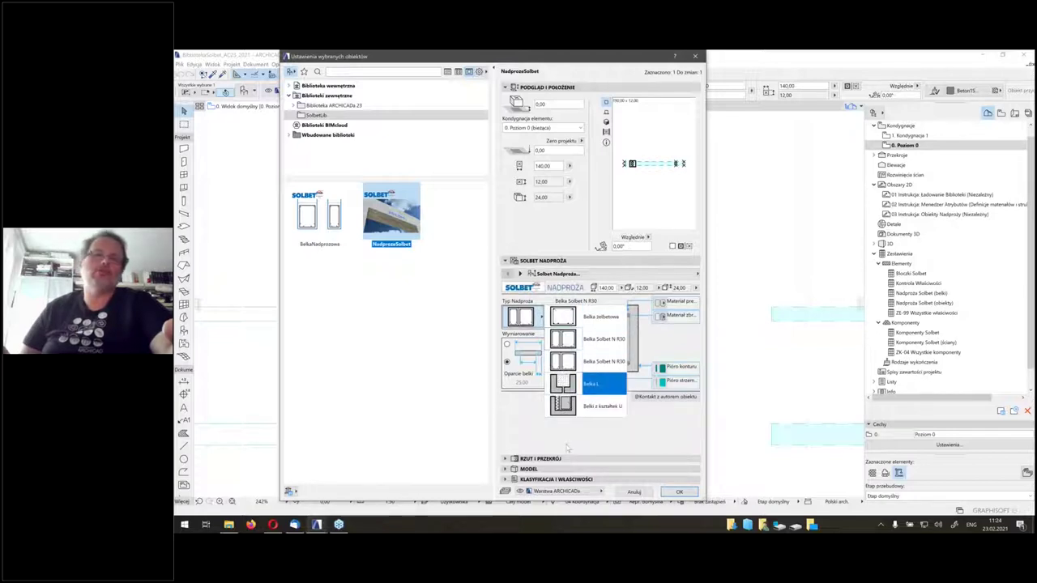
left_click(550, 426)
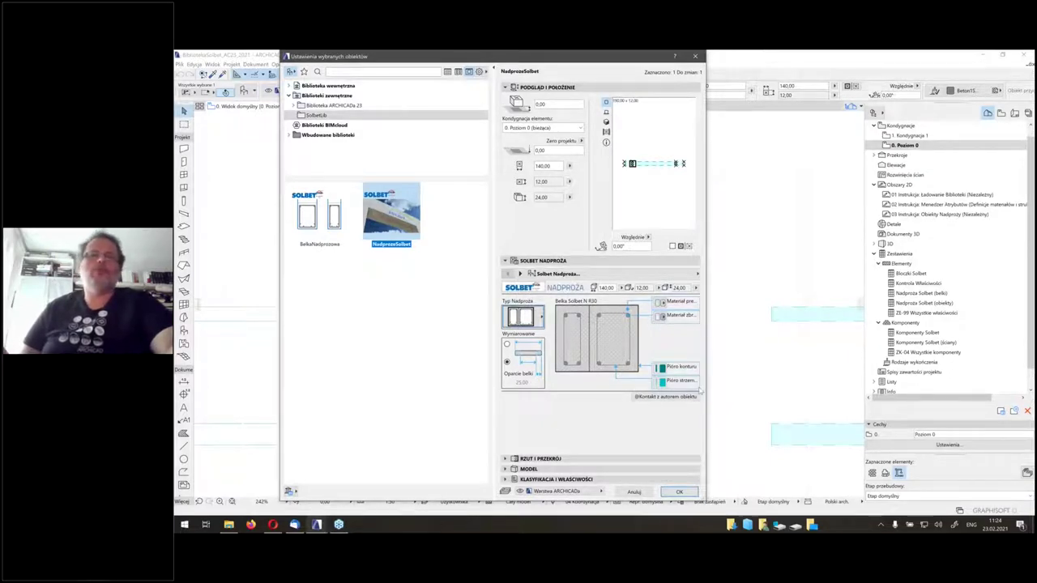
Review the allowed length range and the 3D and 2D representation settings of the NadprozeSolbet object, keeping its values
left_click(622, 292)
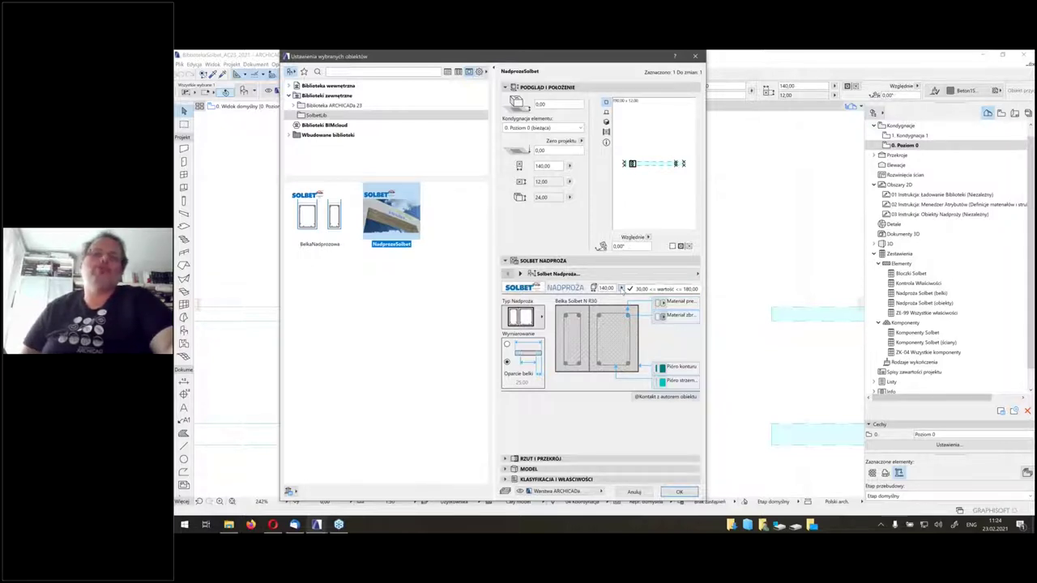
left_click(599, 415)
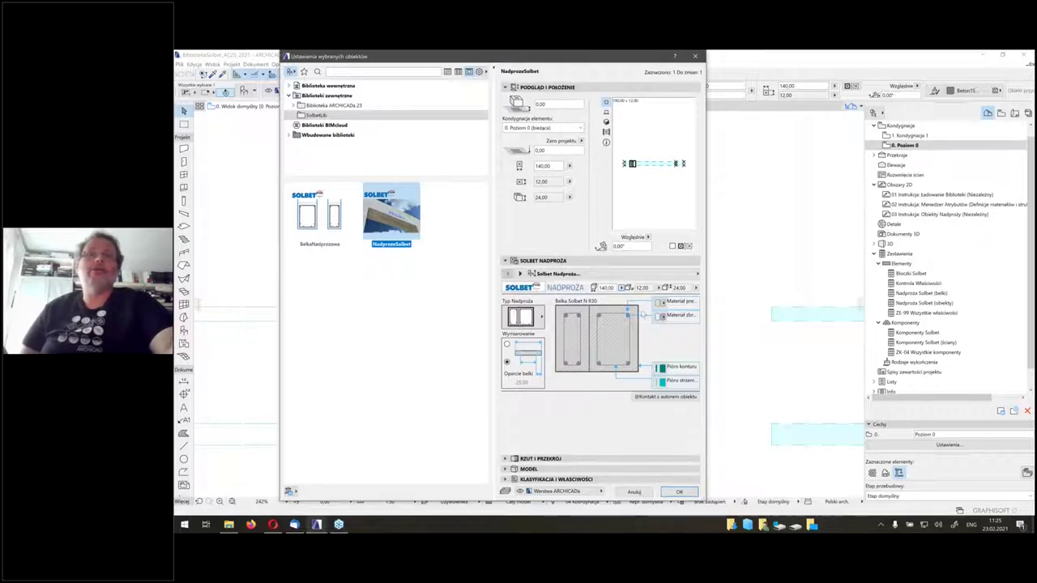
left_click(664, 275)
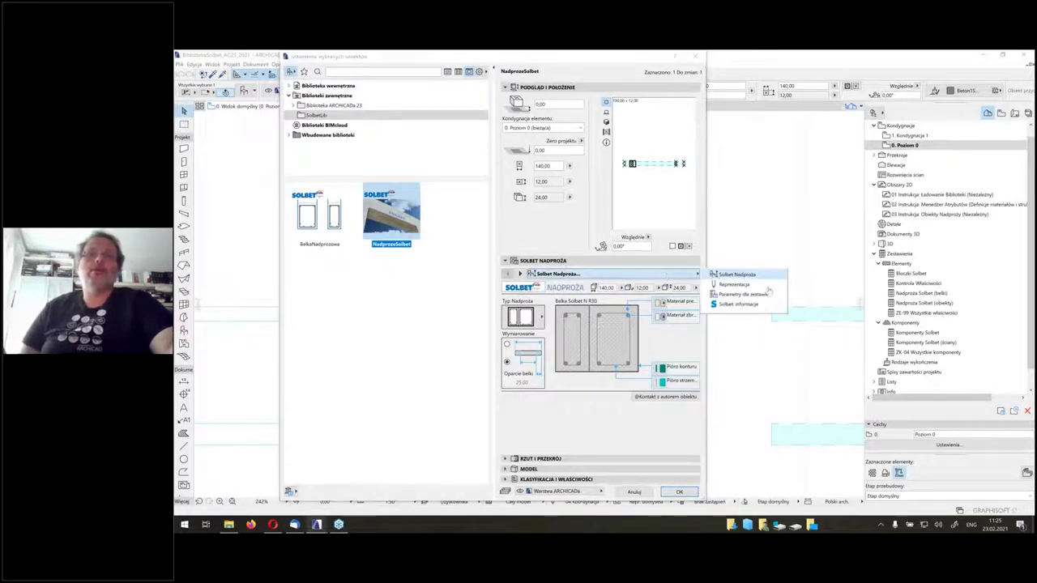
left_click(725, 286)
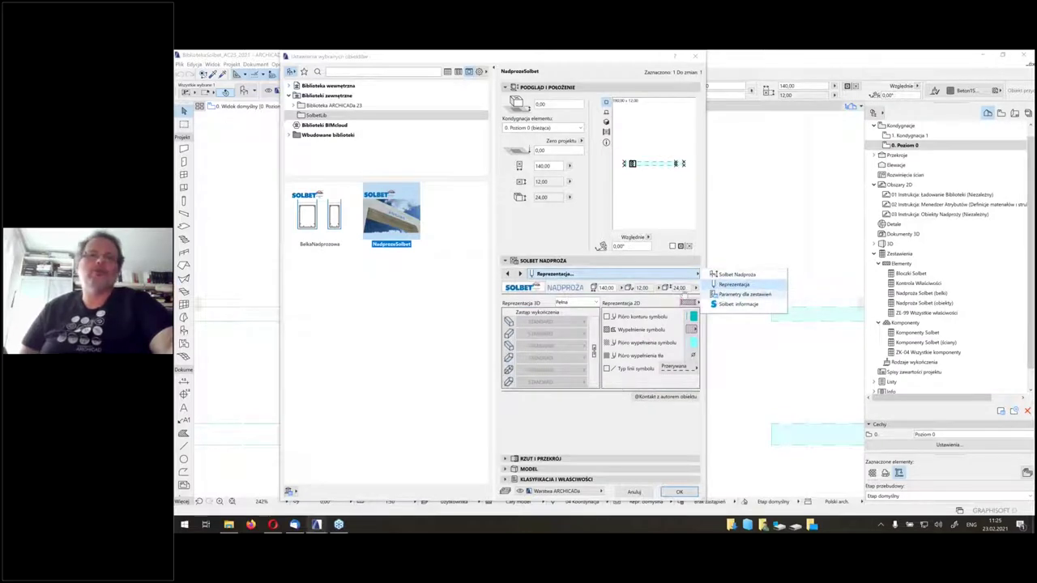
left_click(664, 298)
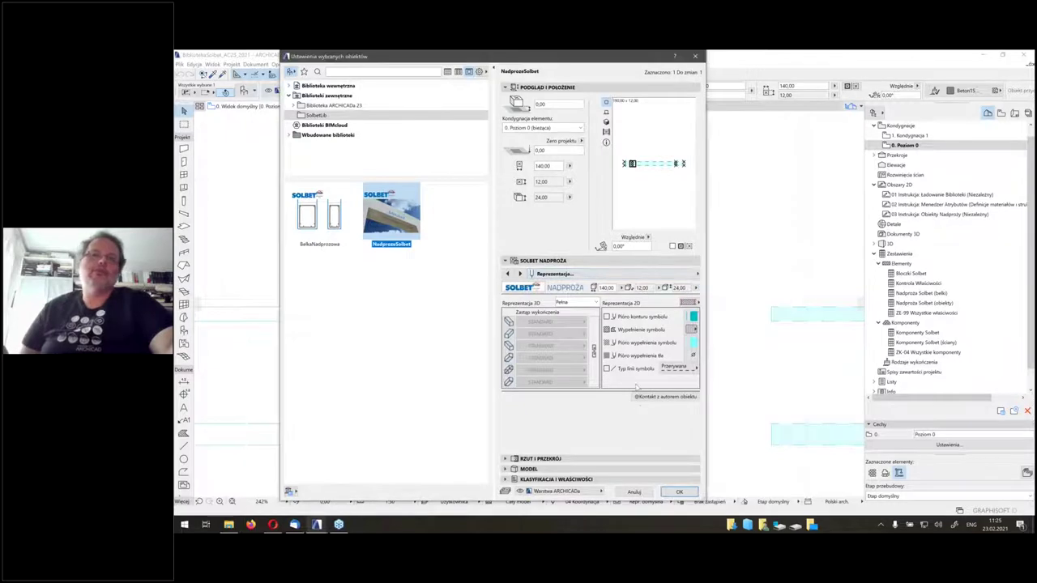
Review the lintel object's schedule parameters and Solbet information page, and close its settings without applying changes
left_click(615, 273)
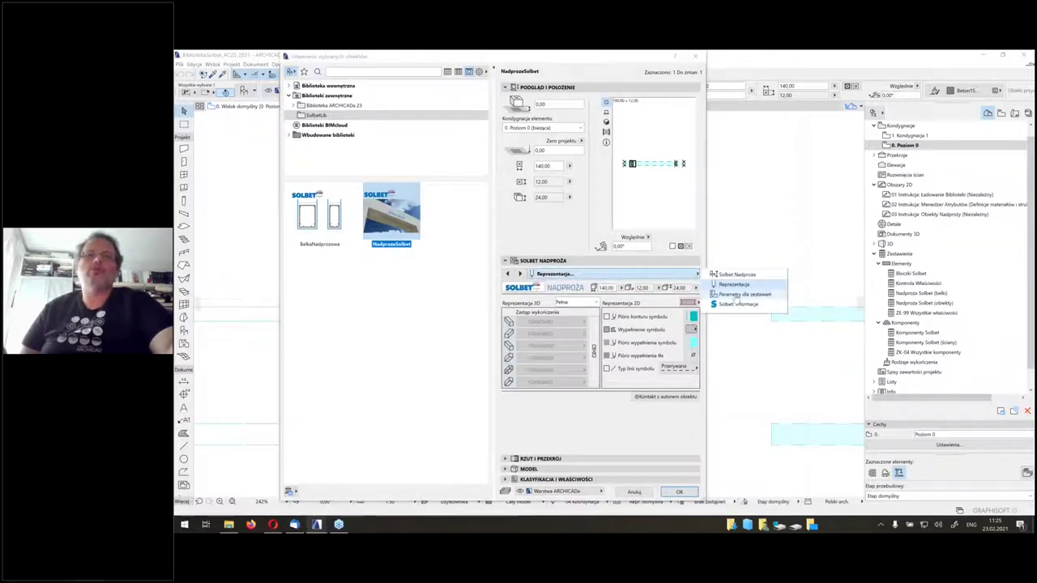
left_click(738, 294)
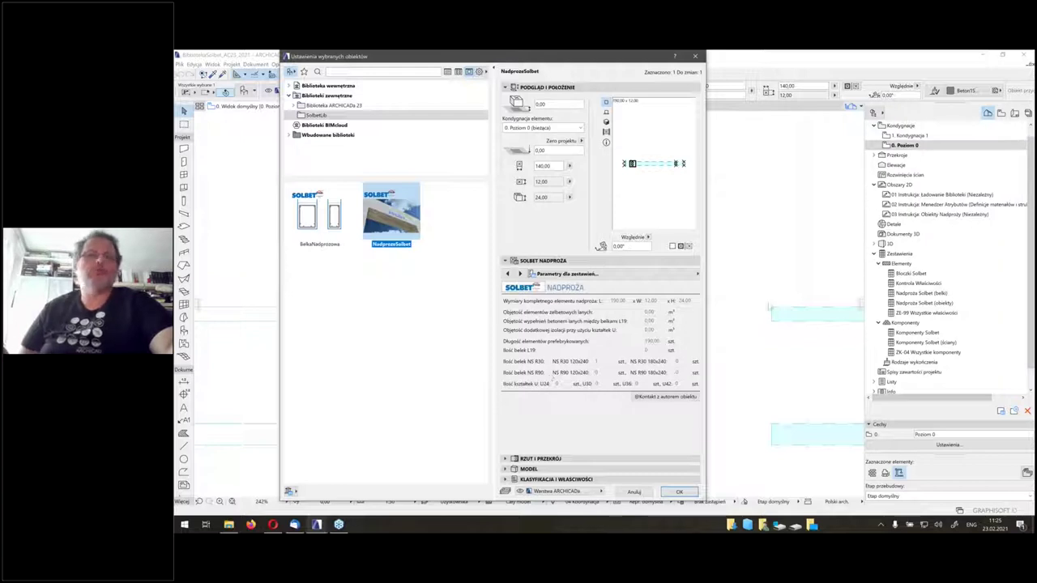
left_click(689, 274)
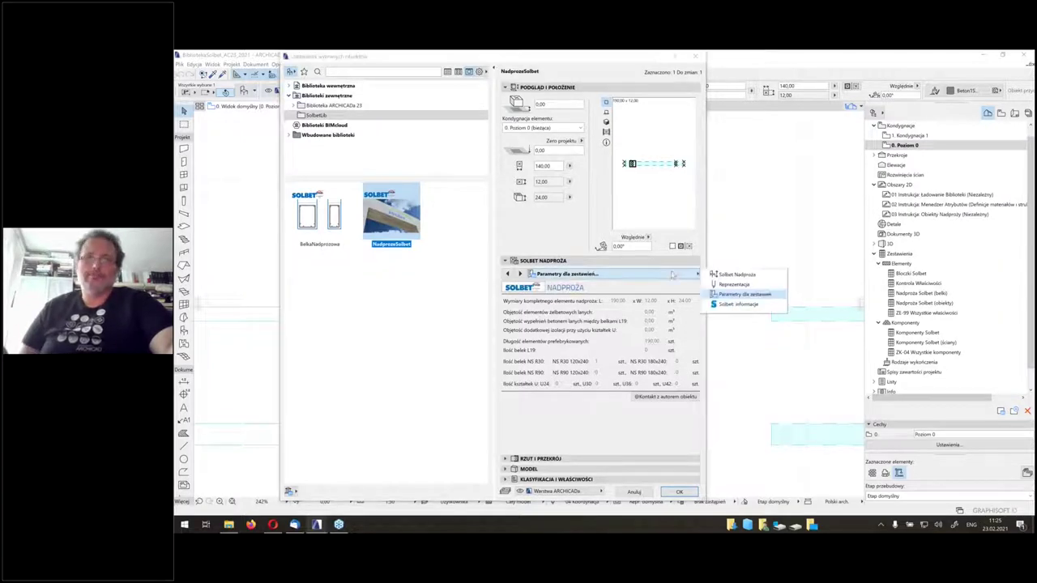
left_click(739, 304)
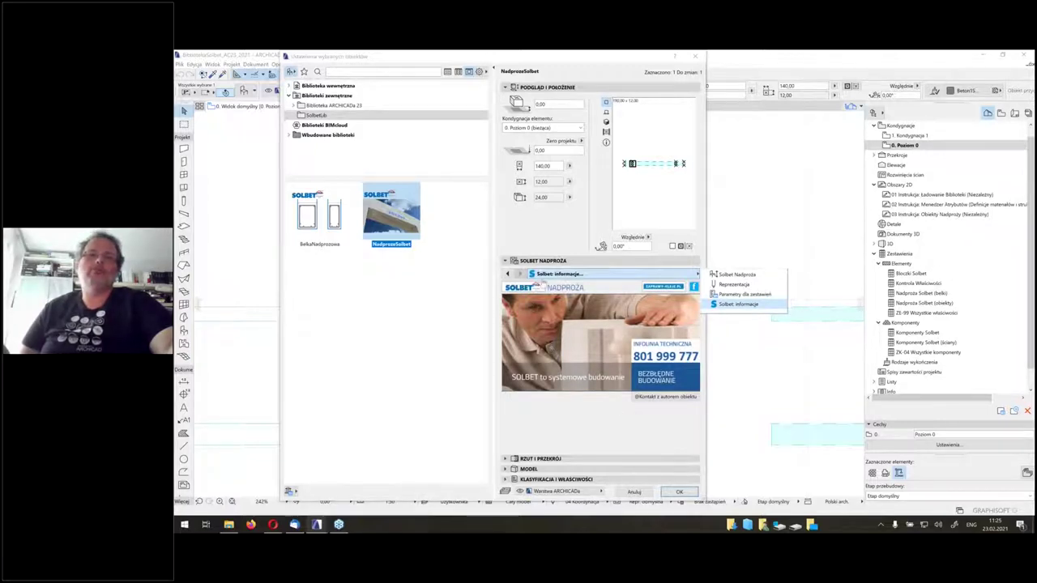
left_click(521, 293)
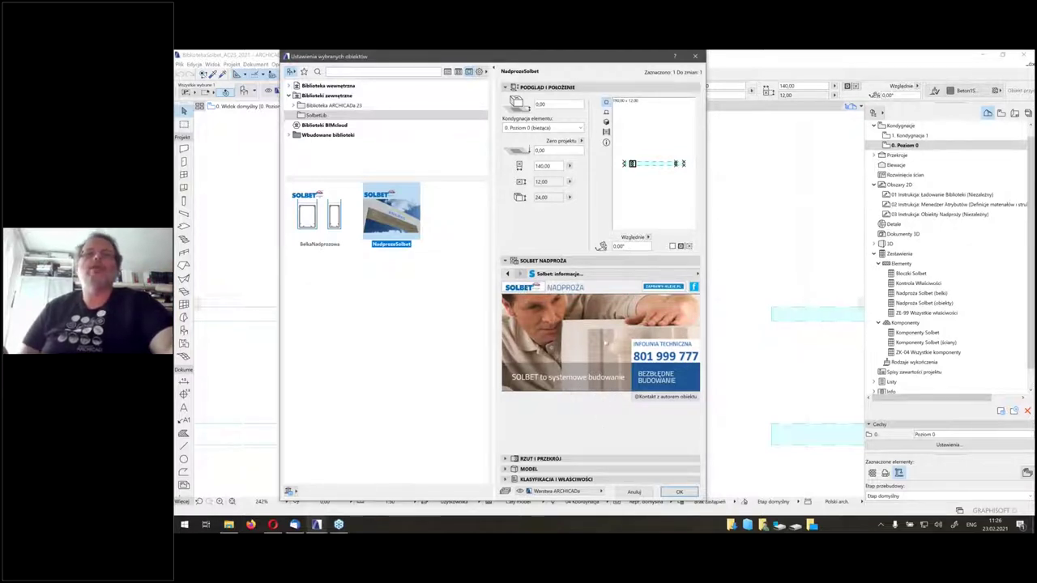
left_click(636, 493)
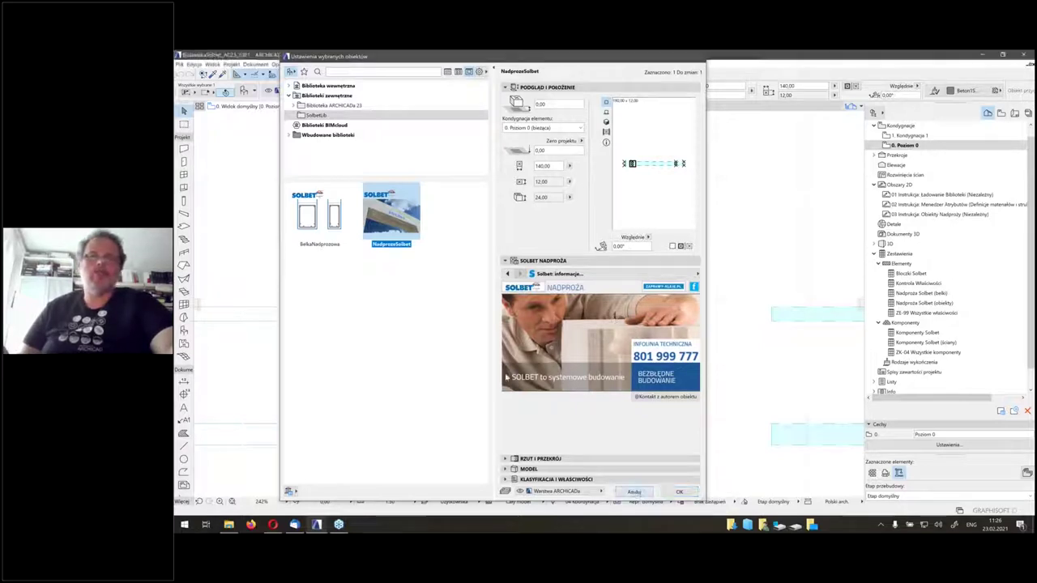
Examine the Solbet lintel integrated in the first wall of the floor plan, and clear the selection
scroll(394, 307, "down", 3)
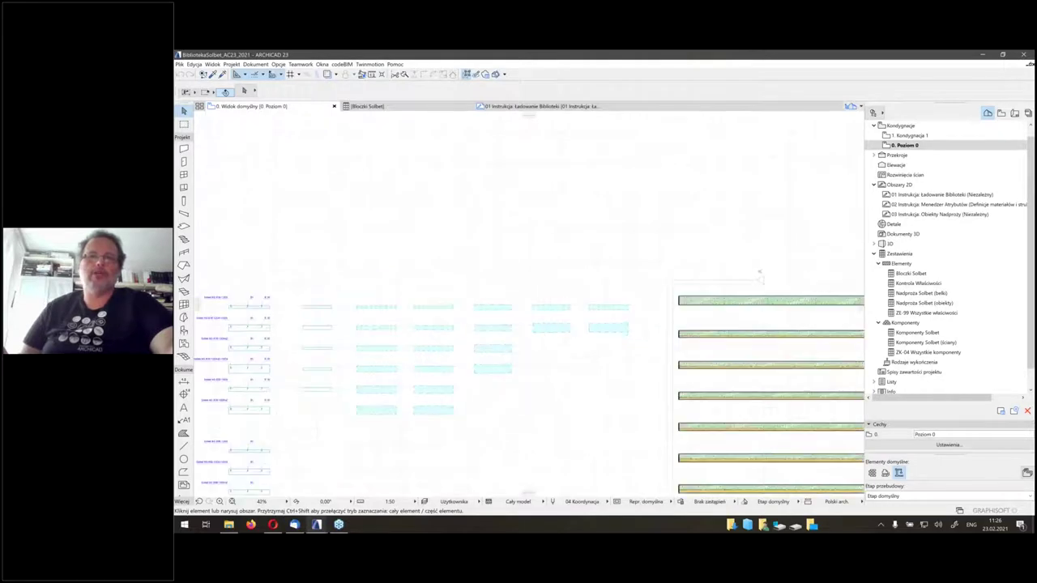
scroll(696, 254, "up", 2)
scroll(678, 280, "up", 1)
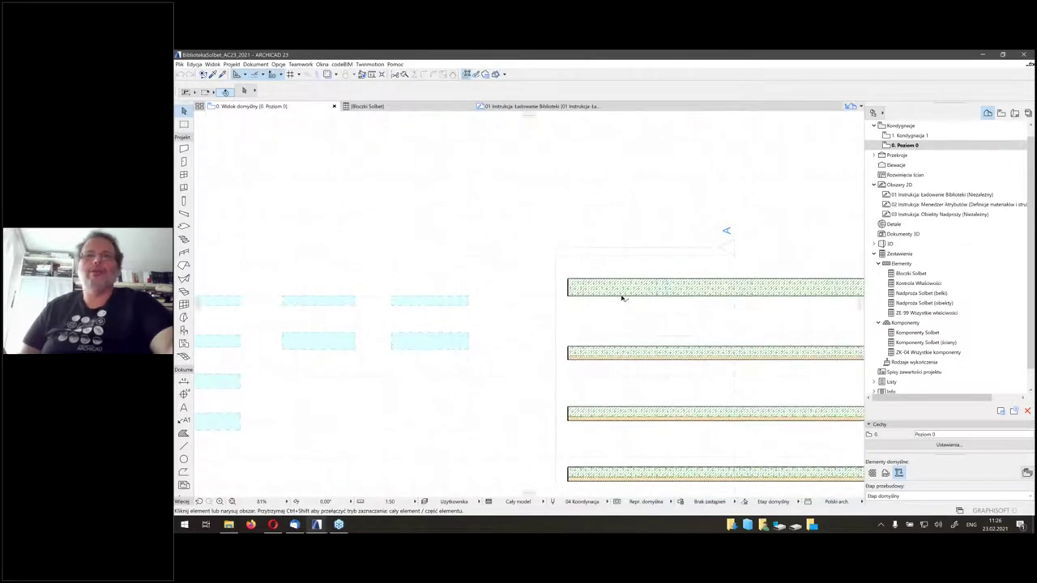
left_click(621, 297)
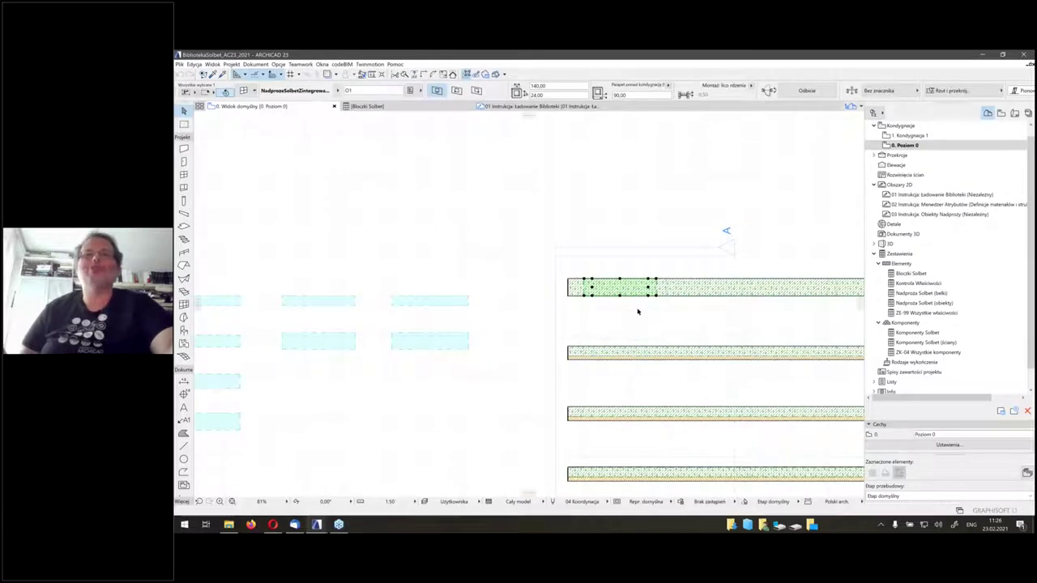
middle_click_drag(638, 311, 595, 292)
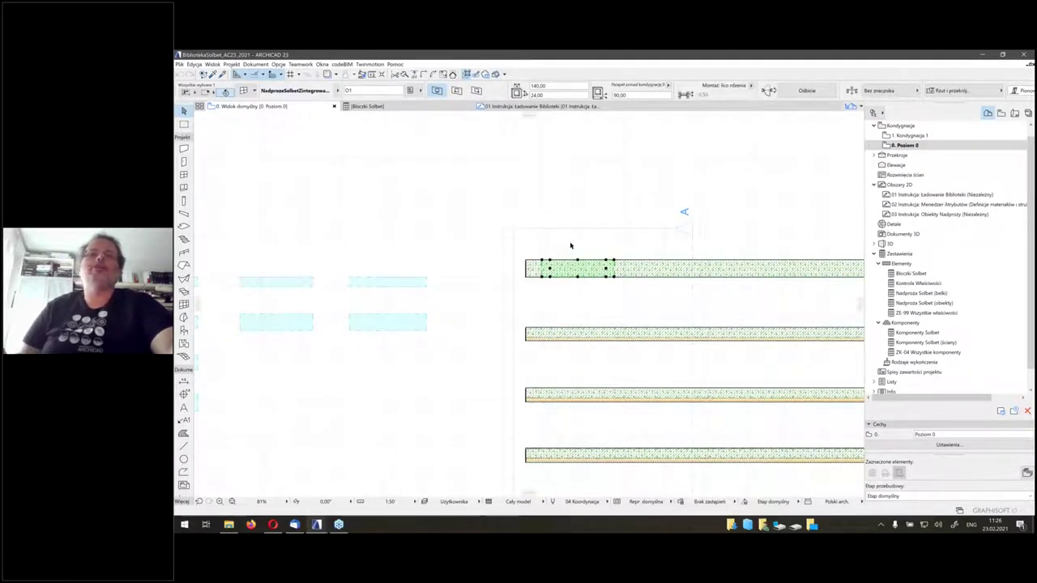
scroll(571, 245, "up", 3)
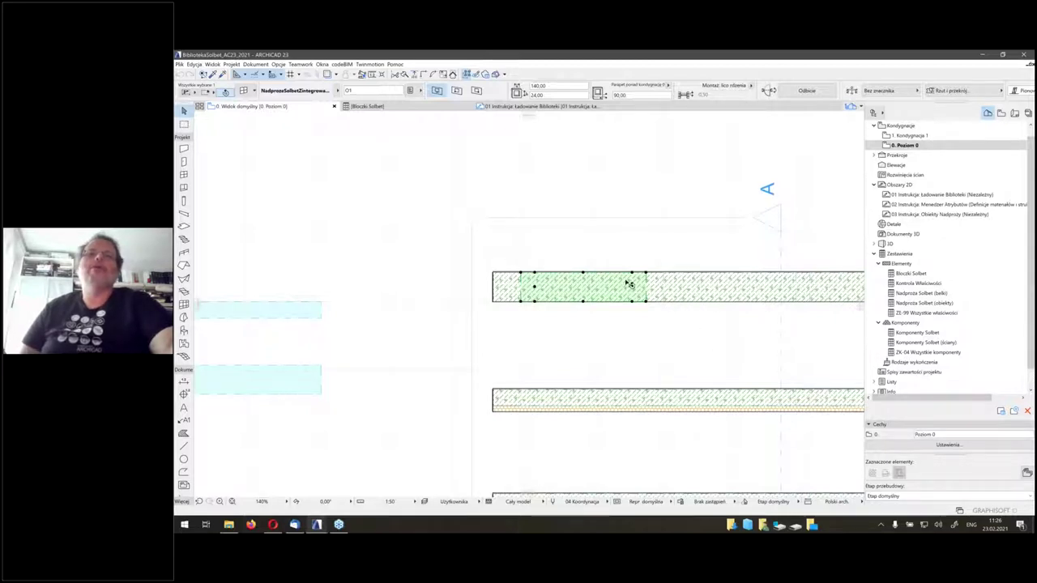
scroll(626, 306, "down", 1)
scroll(748, 228, "down", 3)
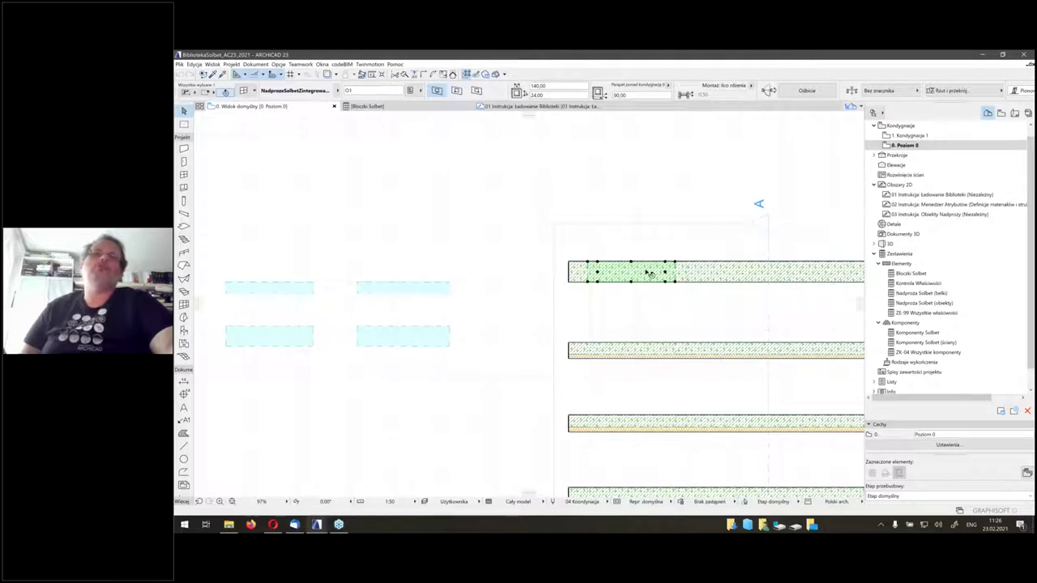
scroll(554, 256, "down", 2)
middle_click_drag(554, 256, 409, 258)
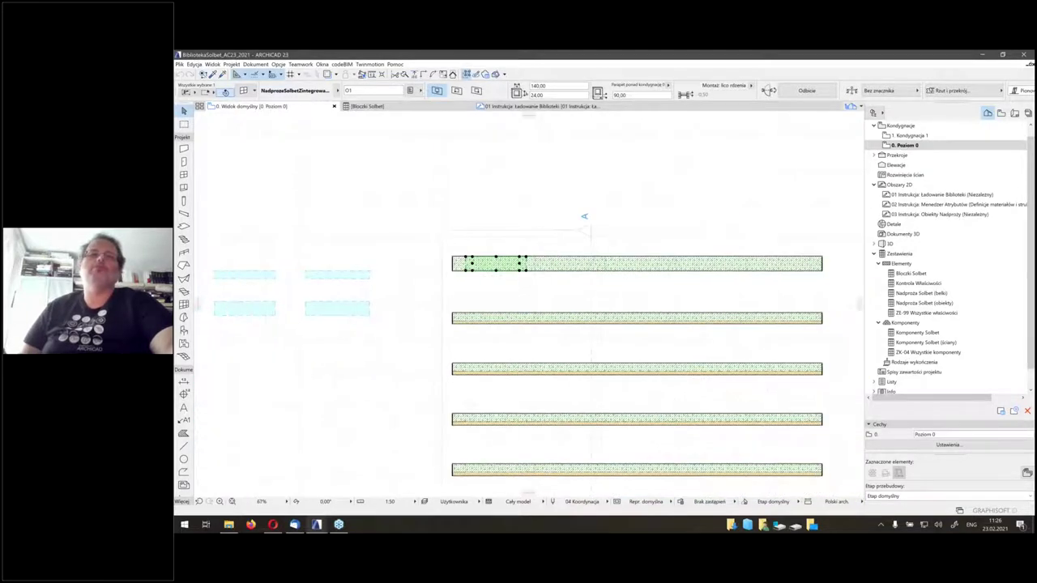
left_click(612, 308)
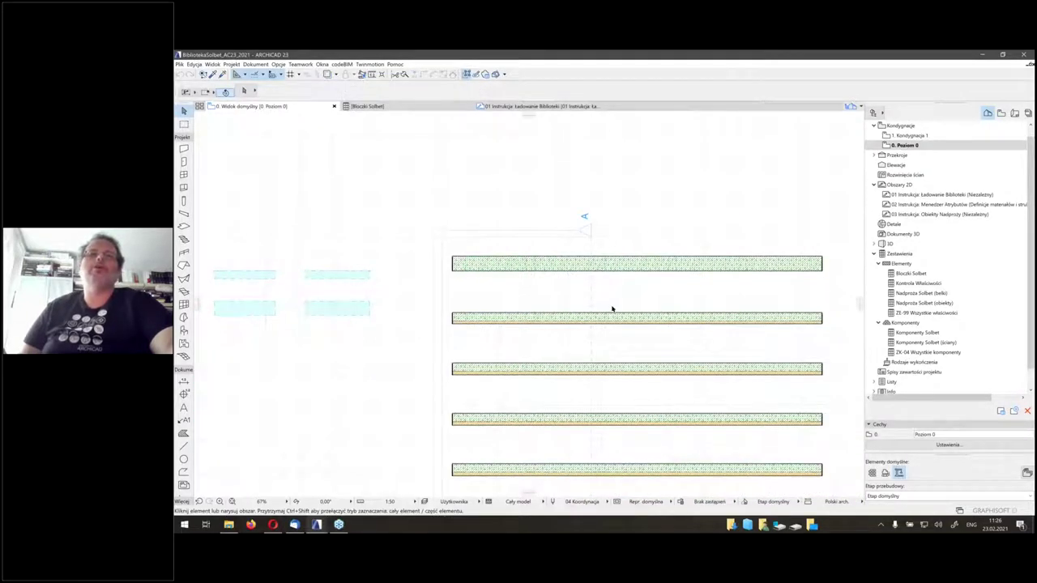
left_click(624, 266)
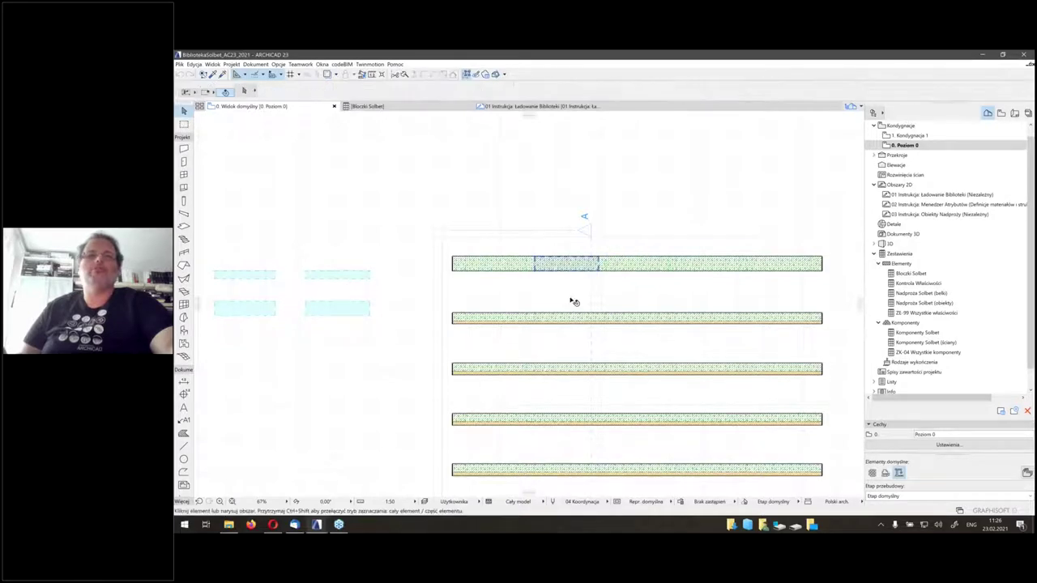
left_click(567, 263)
Move the start of section line A-A straight up to leave more room above the first wall
left_click(587, 230)
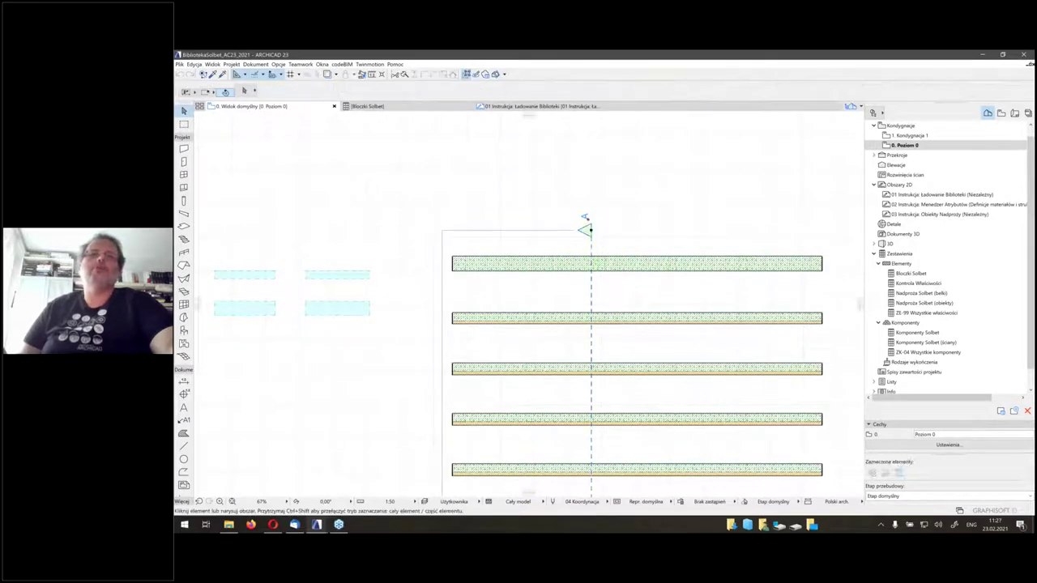
left_click(591, 232)
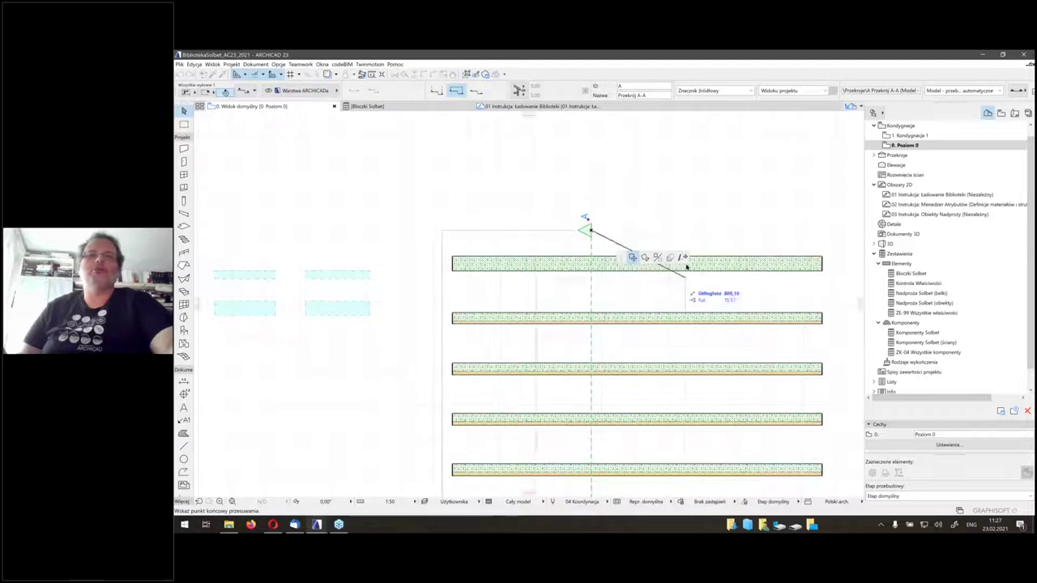
left_click(590, 196)
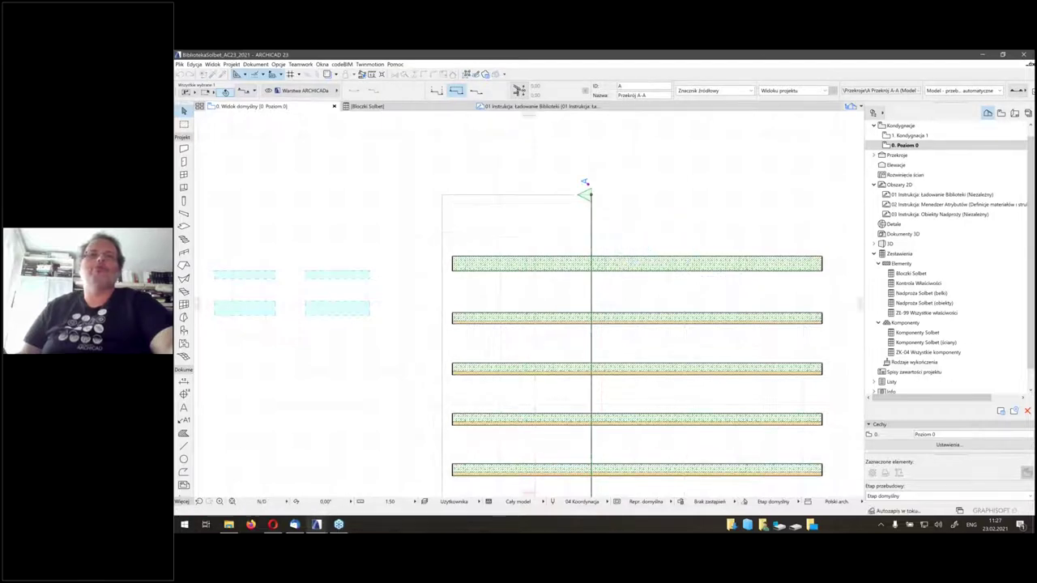
key("Escape")
left_click(594, 268)
key("Escape")
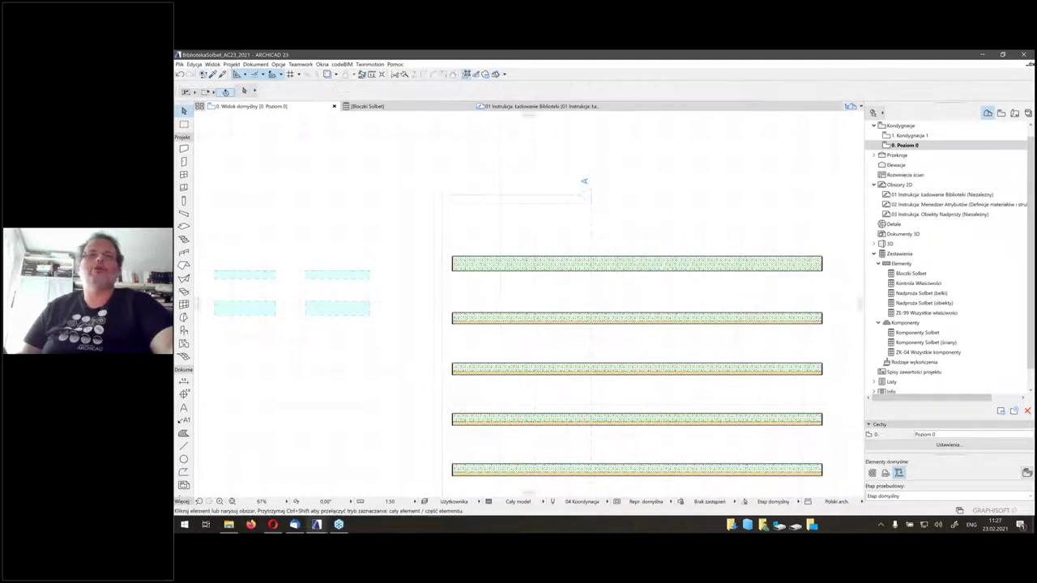
Copy the first wall together with its lintel straight up, into the space between it and the section marker
left_click(518, 264)
key("Escape")
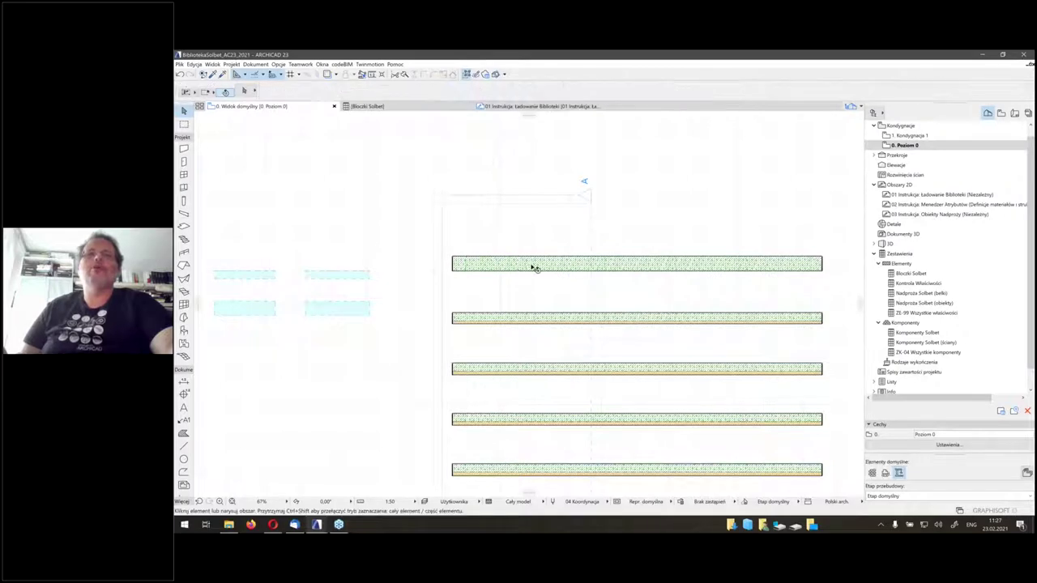
left_click(533, 268)
left_click_drag(533, 268, 533, 227, "ctrl")
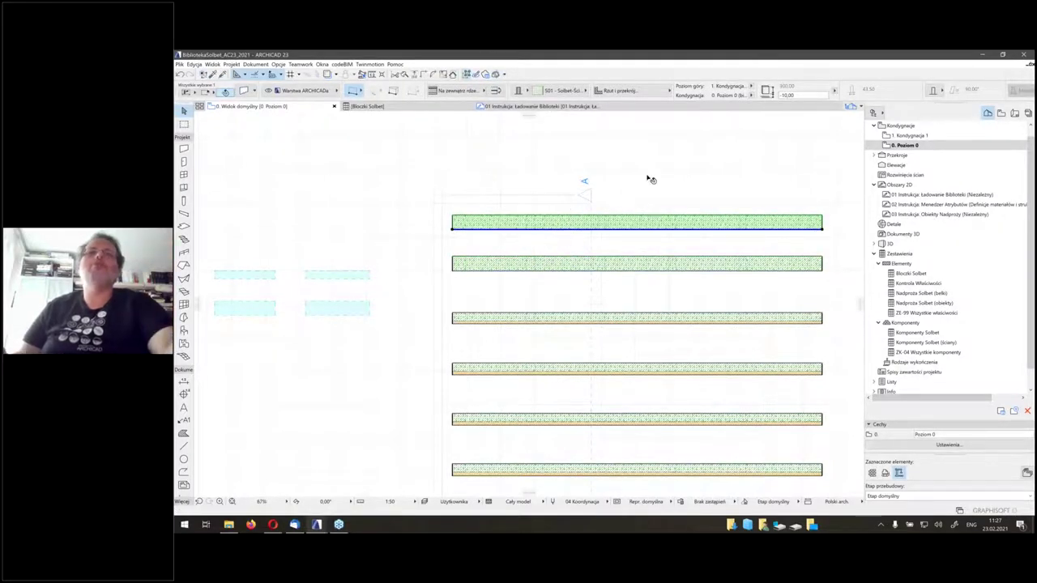
key("Escape")
Open section A-A with the current view settings and fit all the cut walls in the window
left_click(593, 194)
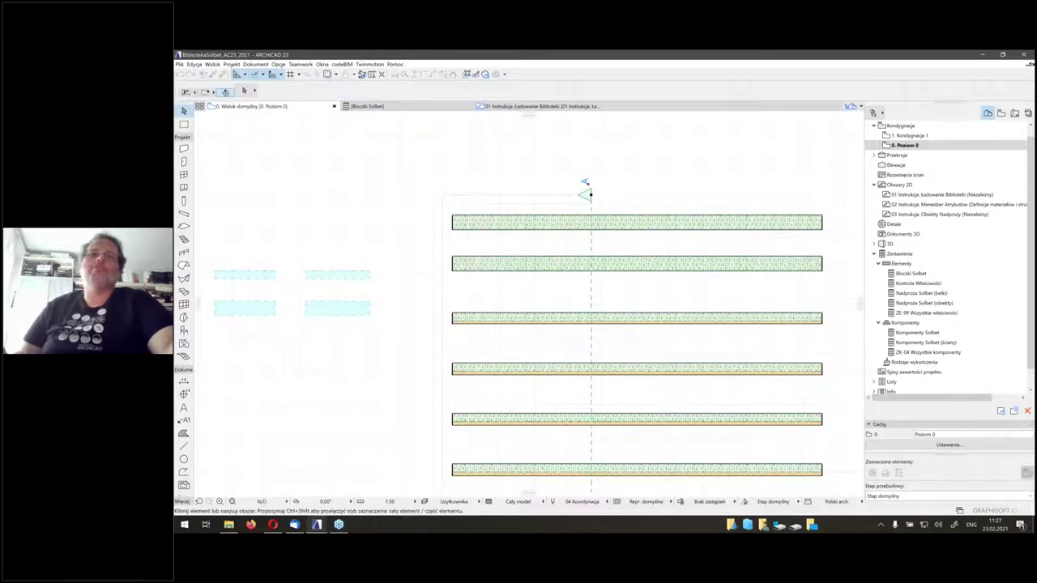
right_click(591, 196)
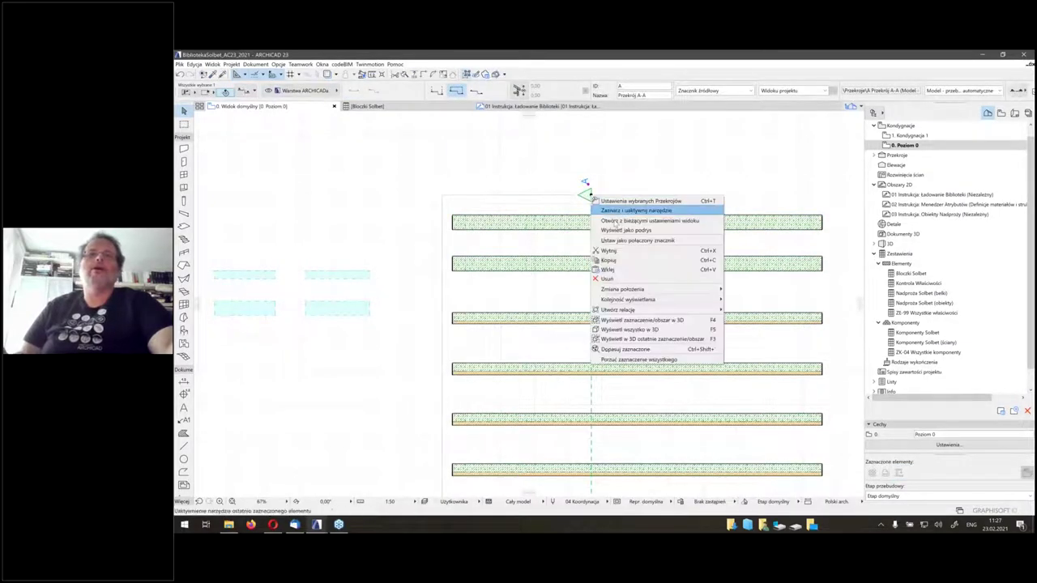
left_click(617, 220)
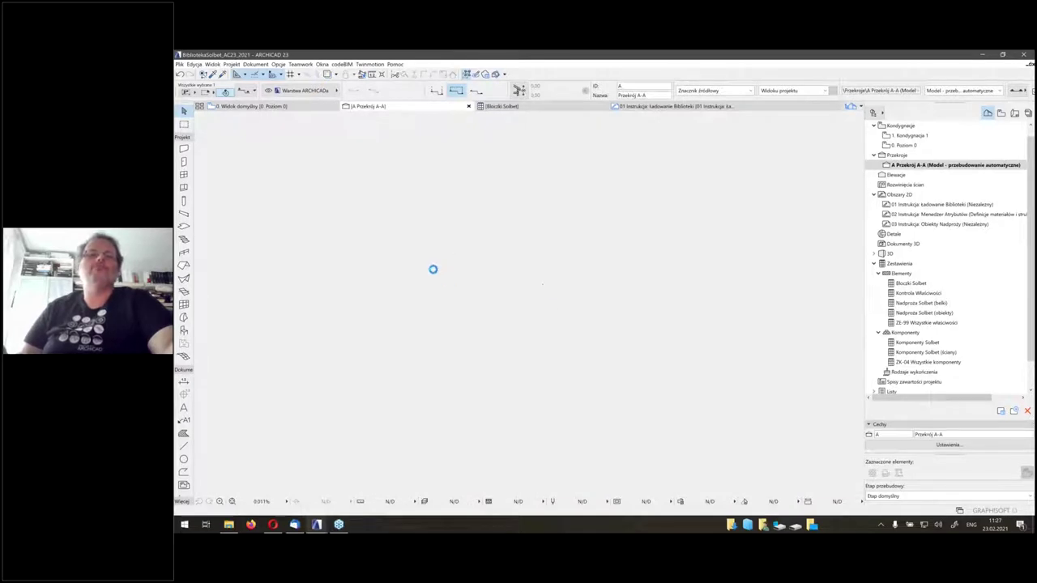
left_click(433, 268)
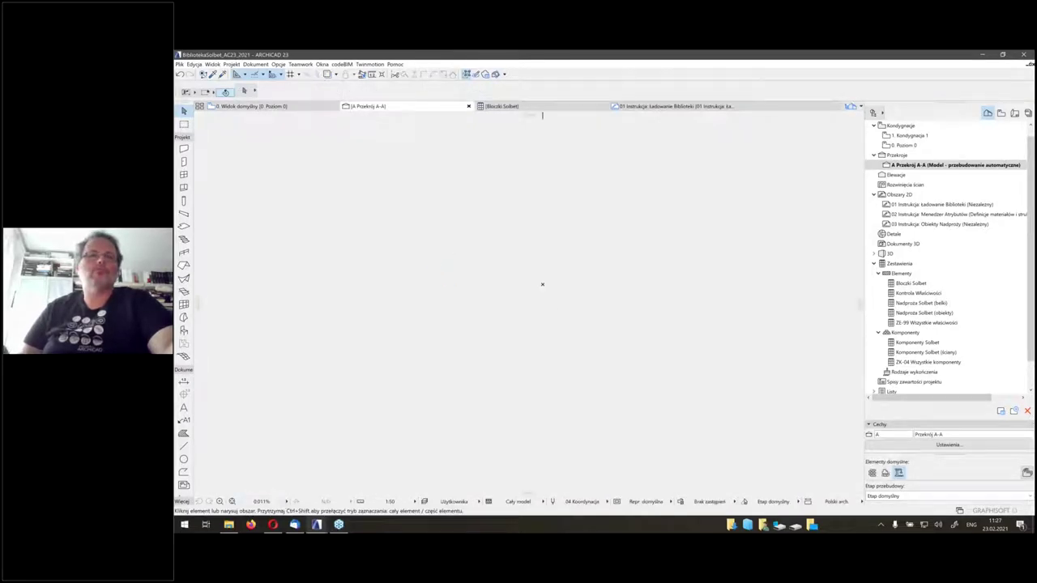
left_click(232, 501)
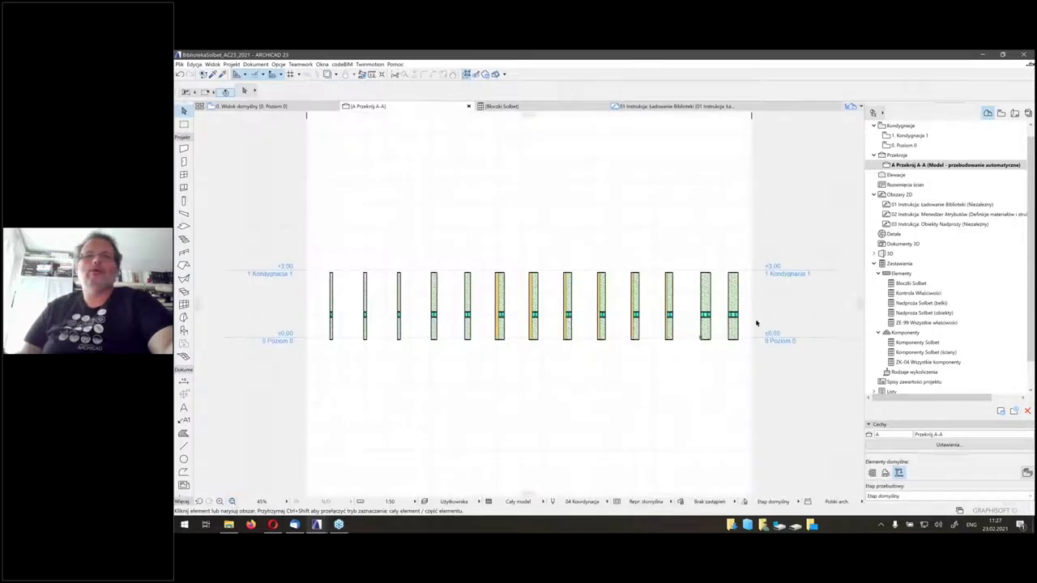
Change the composite of the copied wall at the end of the section row to S03b, the Solbet wall with U=0,20 W/m2K
scroll(756, 322, "up", 8)
left_click(653, 236)
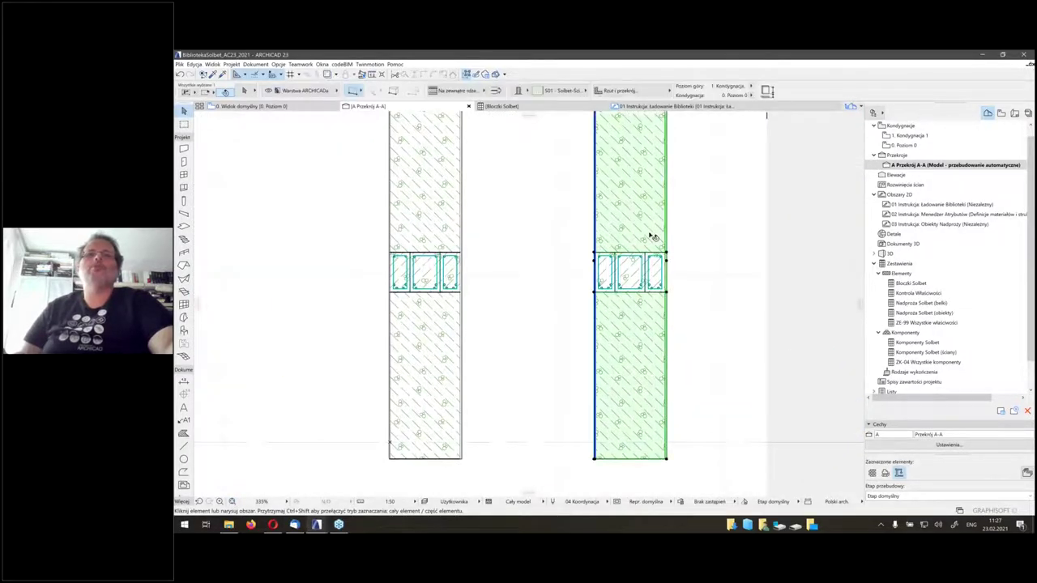
scroll(652, 237, "down", 3)
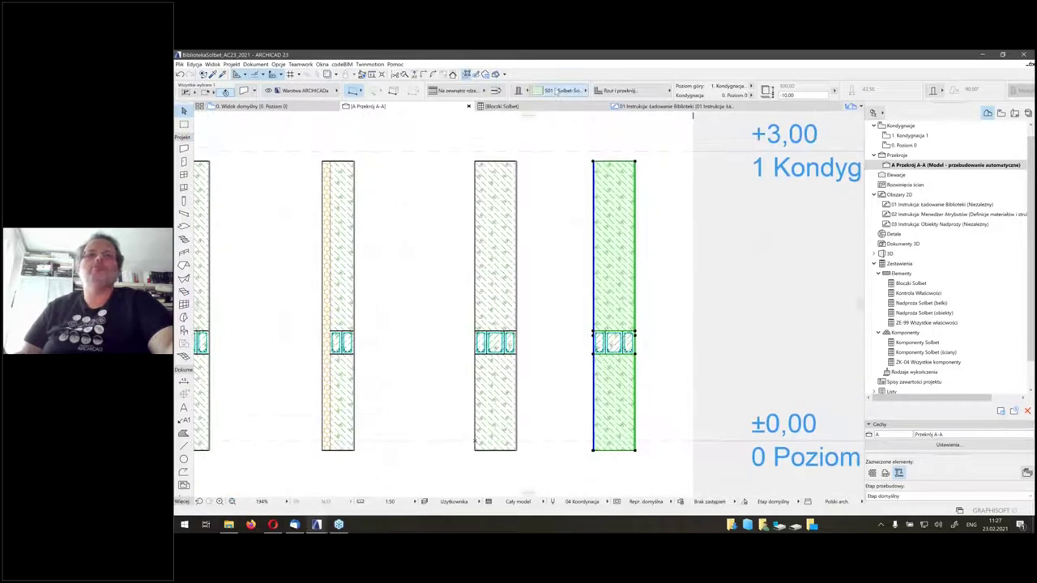
left_click(559, 92)
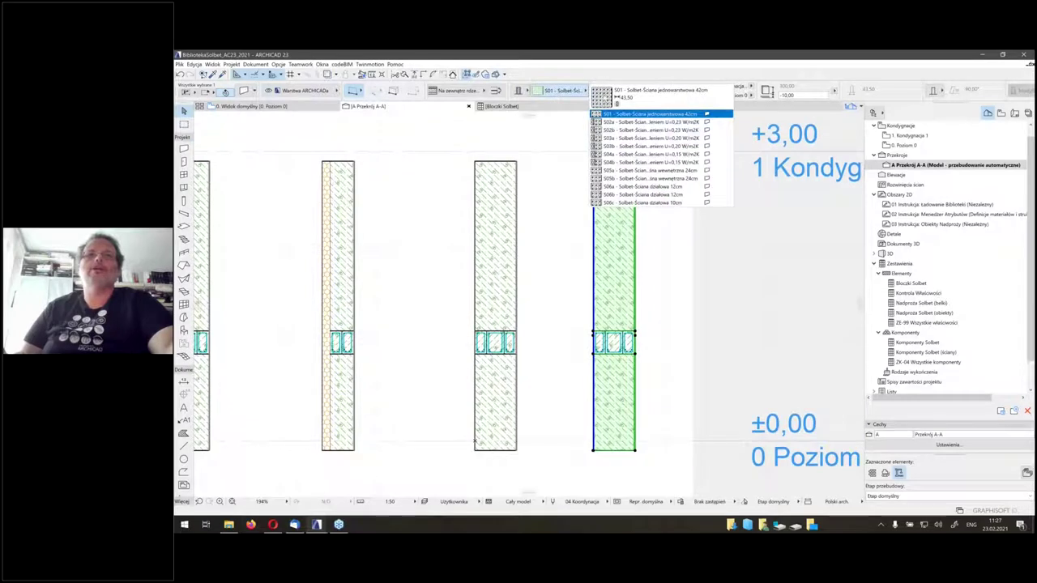
left_click(620, 147)
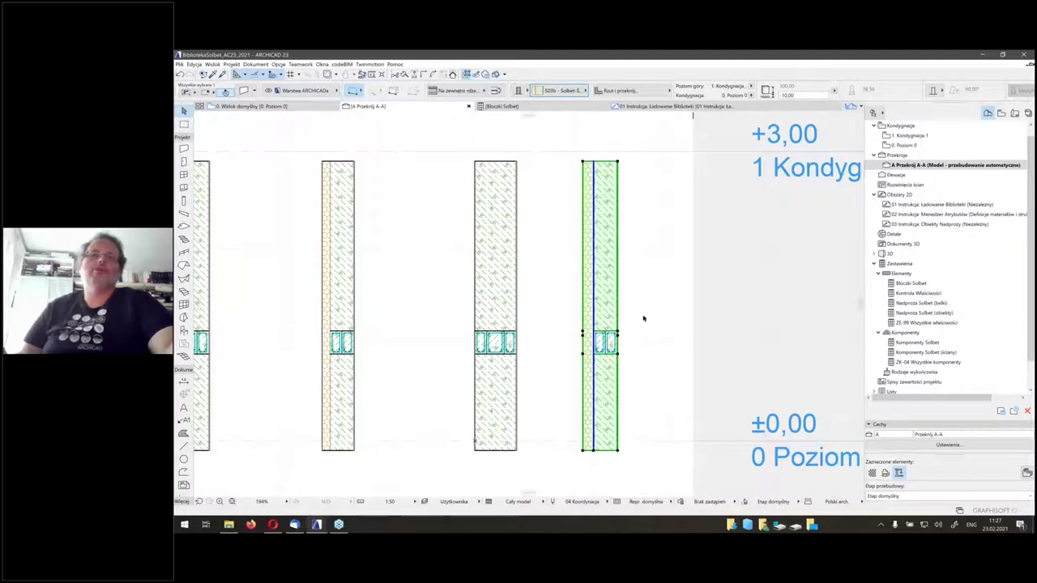
Examine the integrated lintel in the S03b wall at the end of the section row, selecting it to check its fit to the composite
scroll(640, 324, "up", 5)
left_click(614, 349)
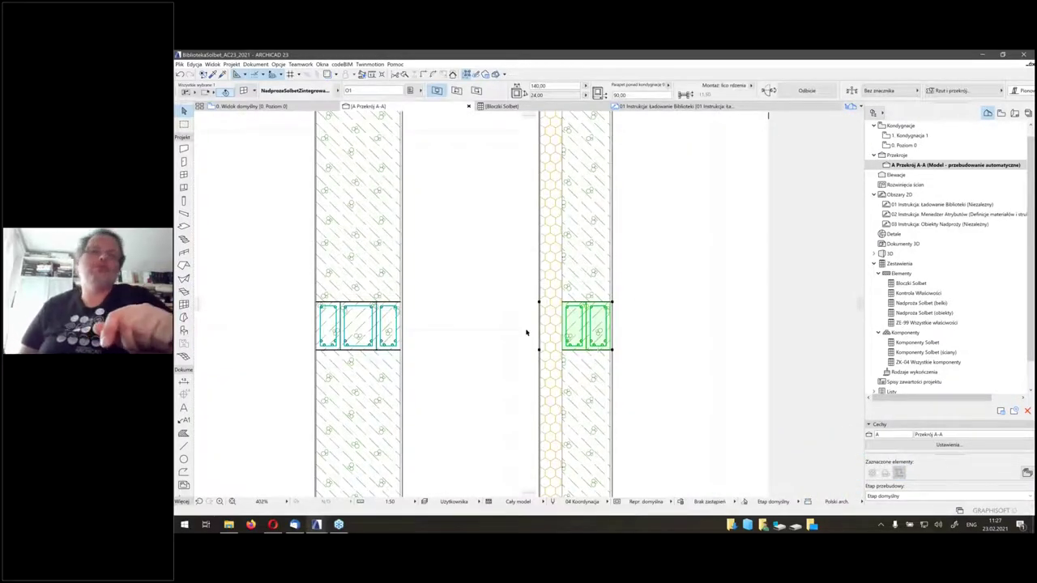
left_click(663, 290)
scroll(567, 306, "down", 3)
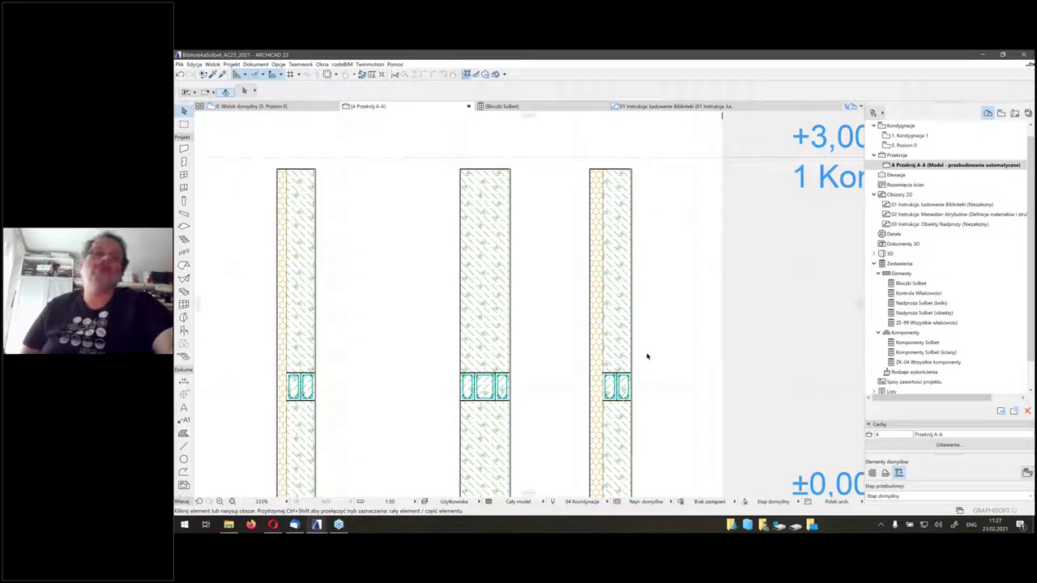
scroll(647, 356, "down", 2)
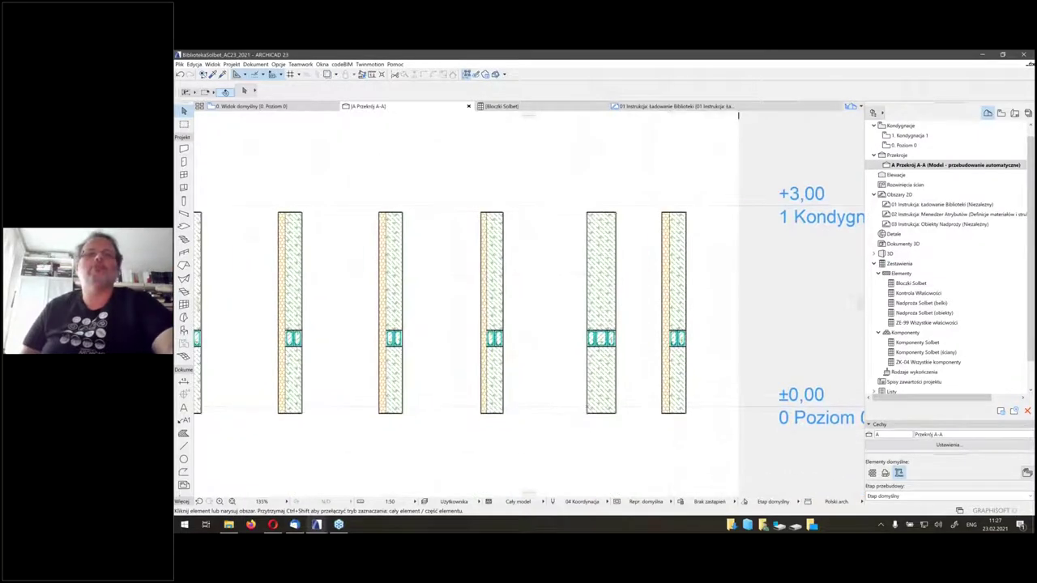
left_click(677, 339)
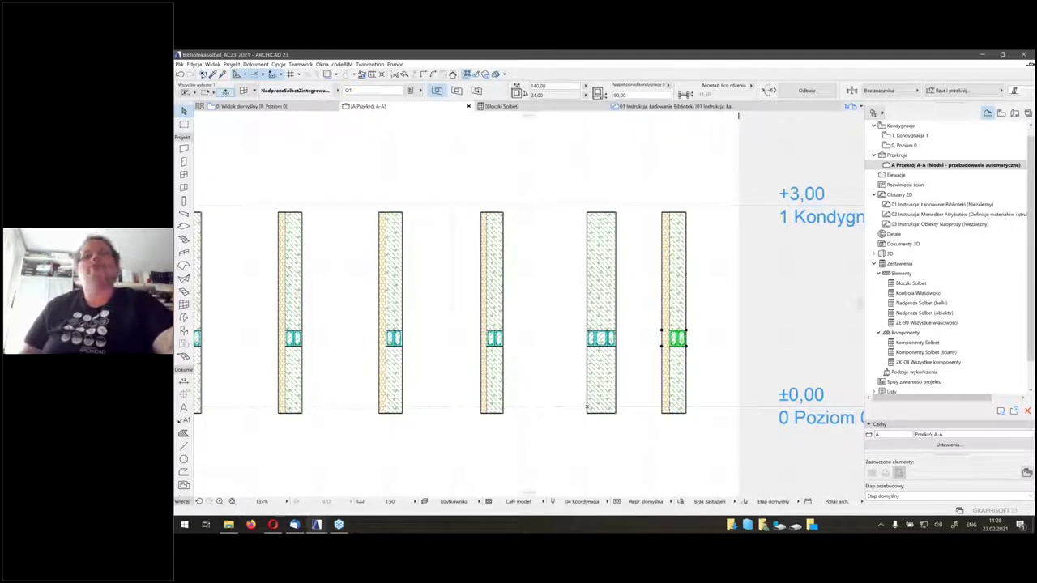
left_click(660, 434)
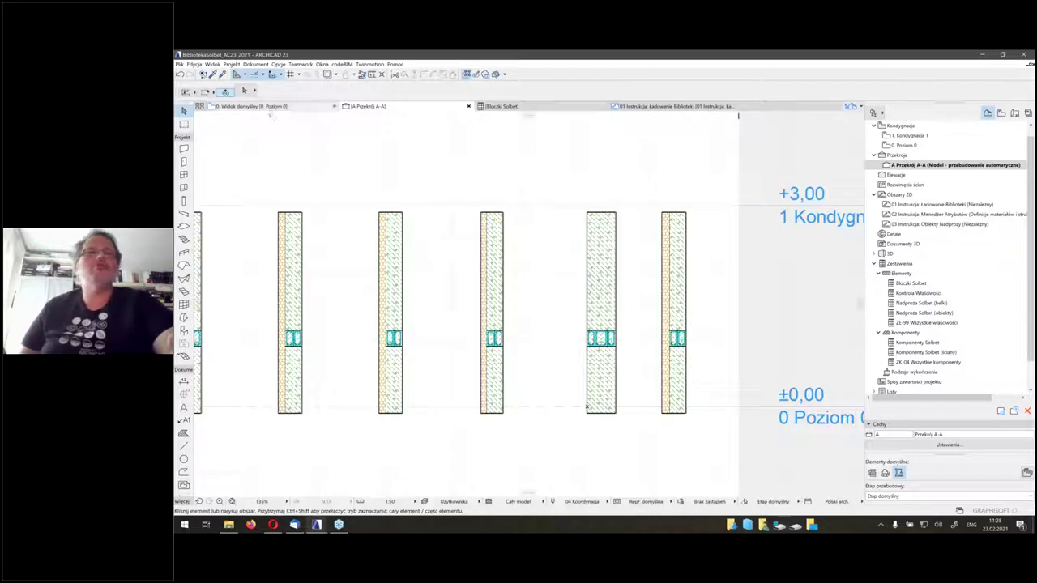
Return to the Poziom 0 floor plan and bring both wall rows and the lintel objects between them into view
left_click(267, 110)
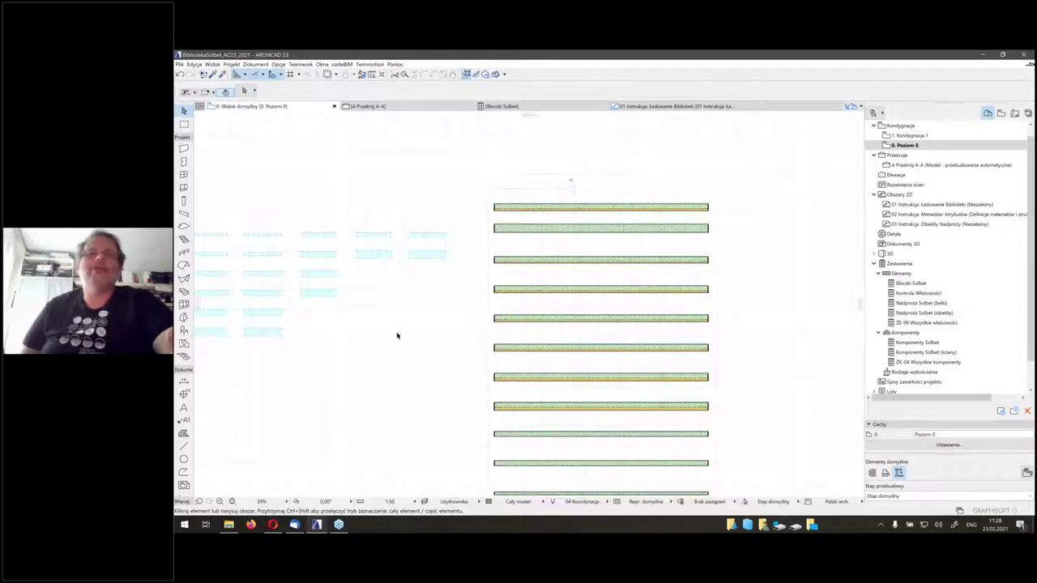
scroll(356, 345, "down", 3)
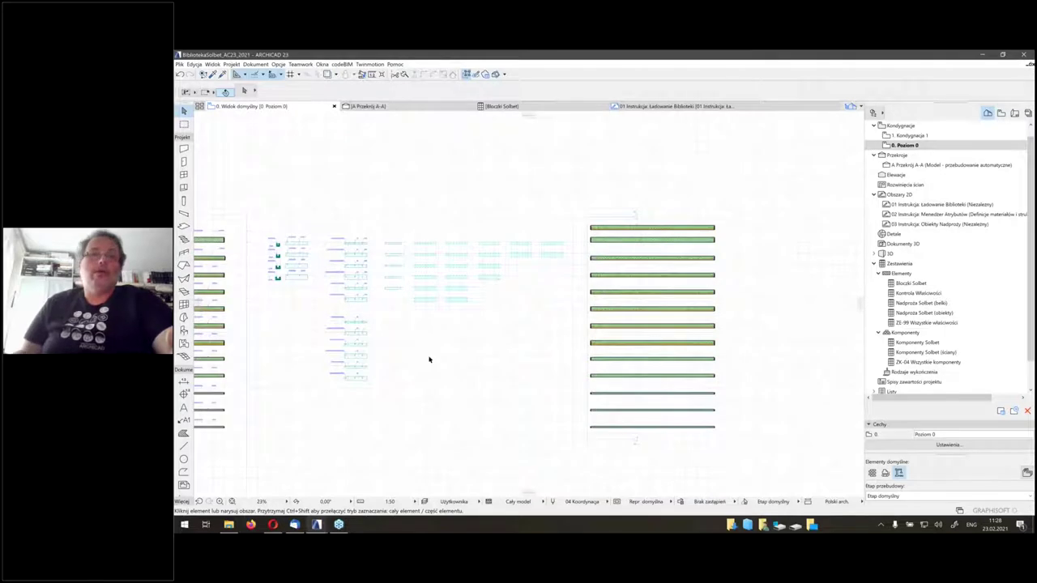
middle_click_drag(428, 359, 535, 329)
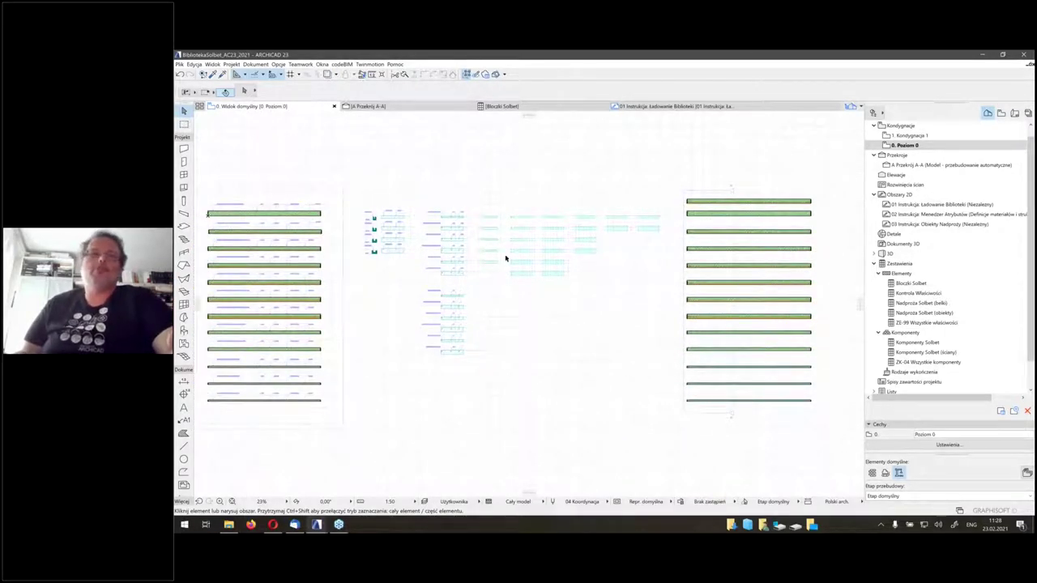
middle_click_drag(495, 327, 508, 330)
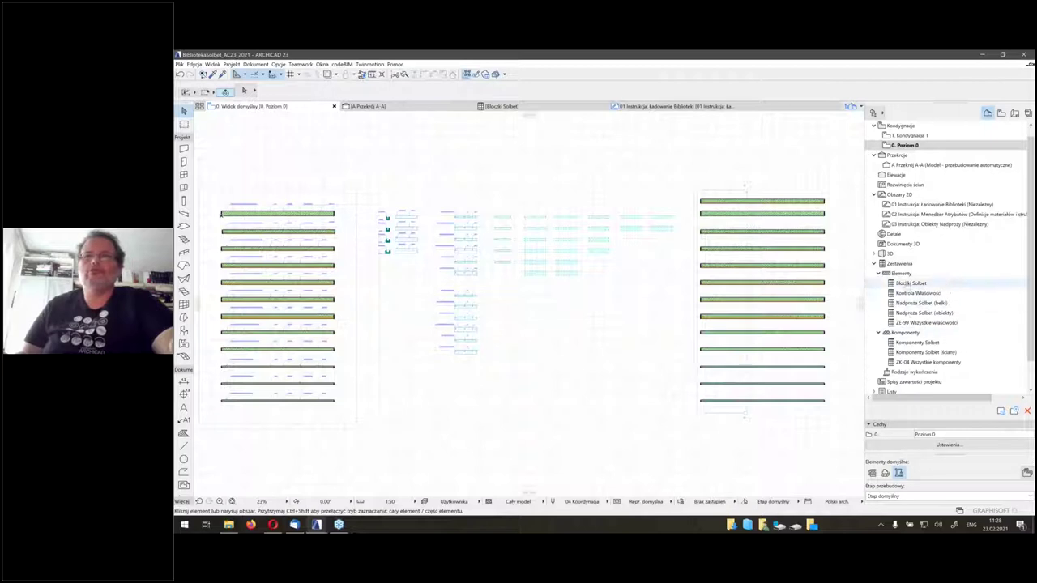
Open the Bloczki Solbet element schedule and review the block quantities by wall thickness
double_click(912, 282)
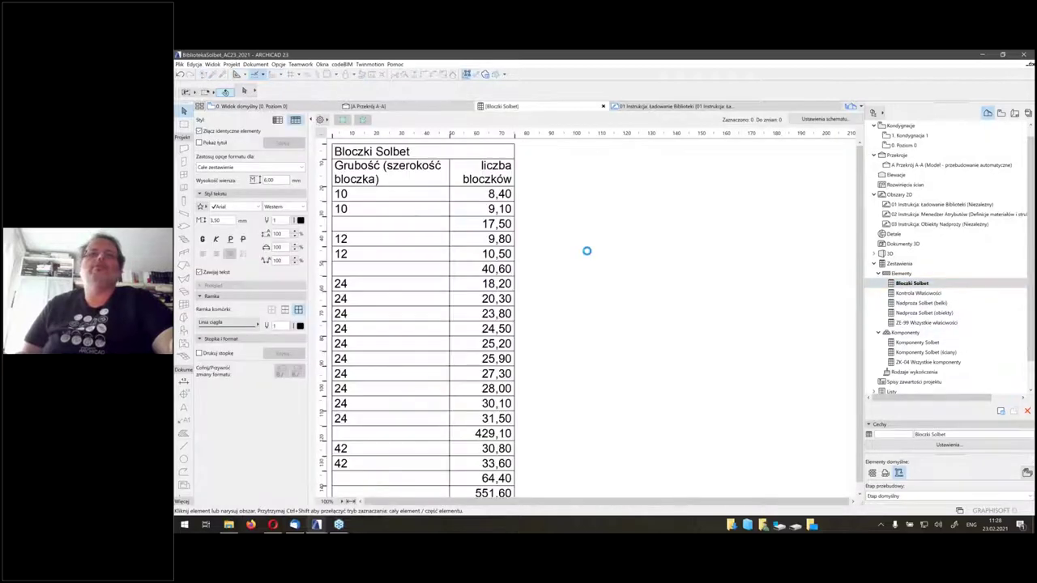
scroll(414, 248, "down", 1)
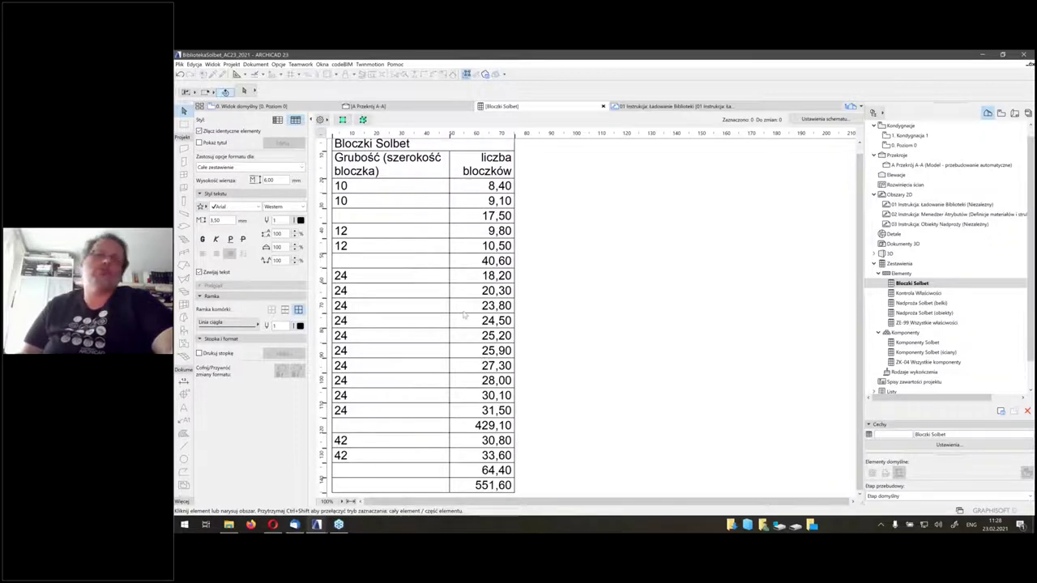
scroll(613, 316, "up", 1)
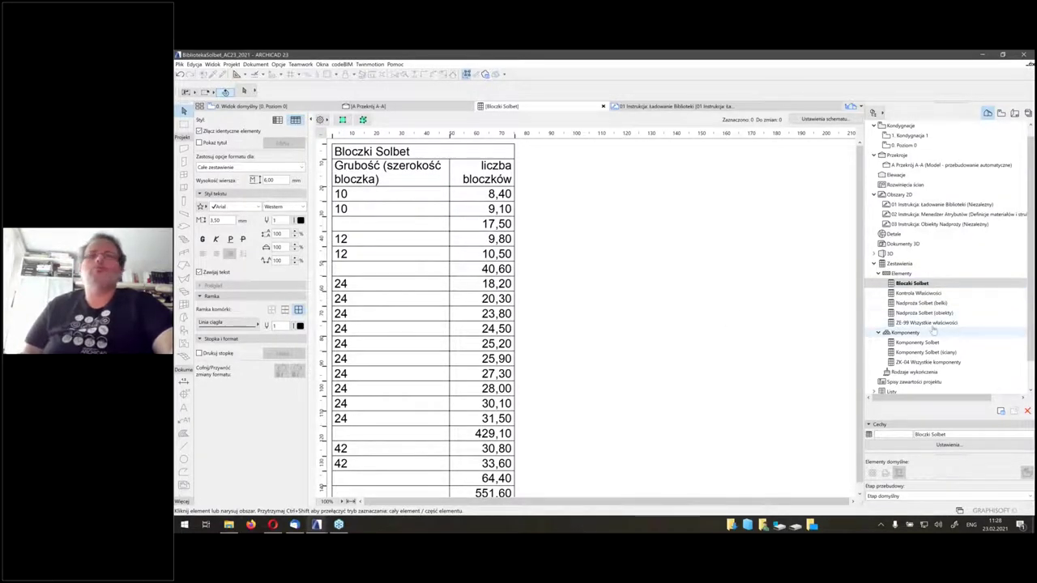
Review the lintel schedules Nadproża Solbet (belki) and Nadproża Solbet (obiekty), reading the object list to its end
double_click(911, 303)
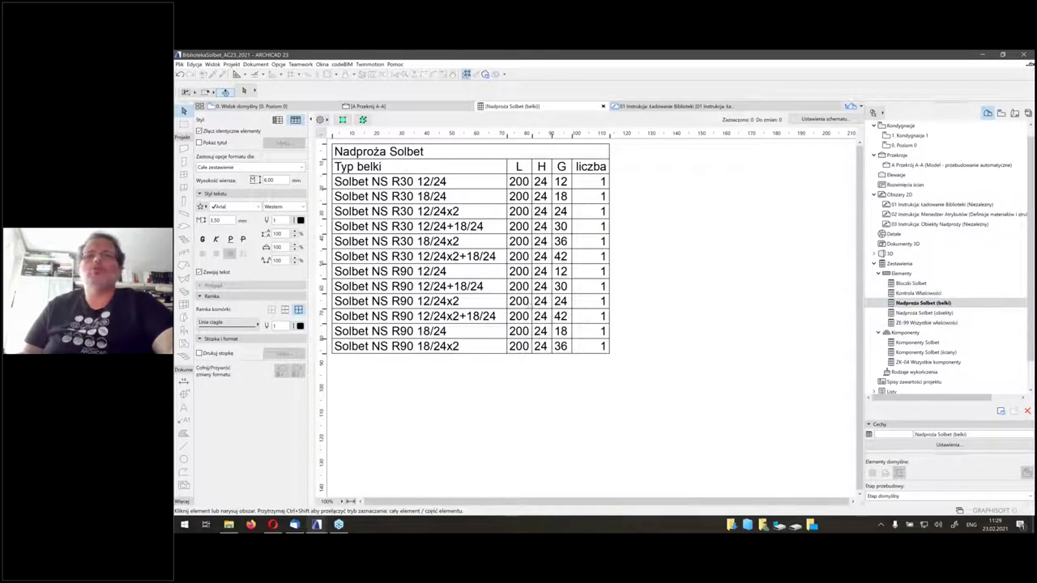
double_click(919, 313)
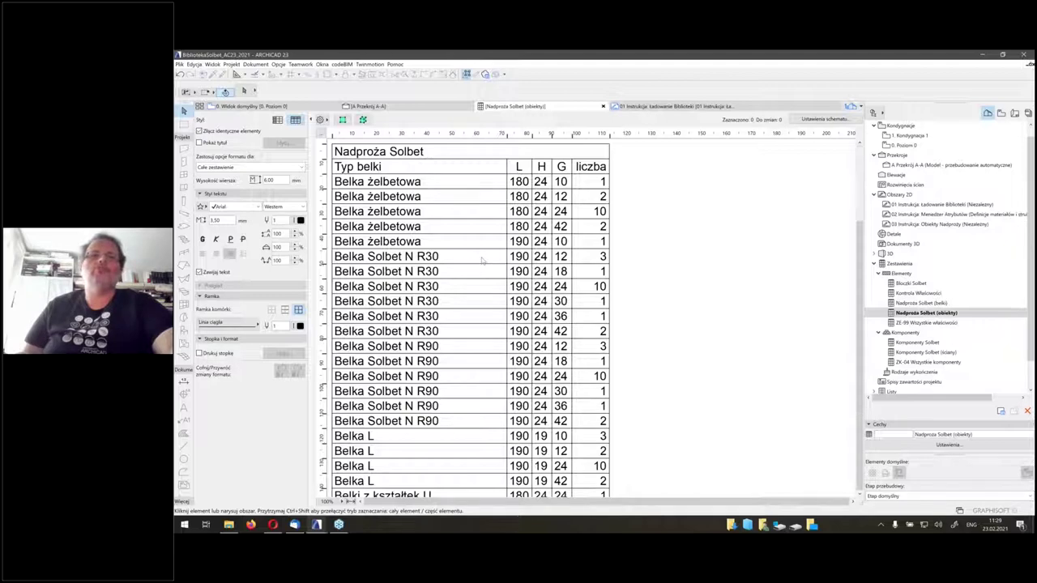
scroll(491, 324, "down", 3)
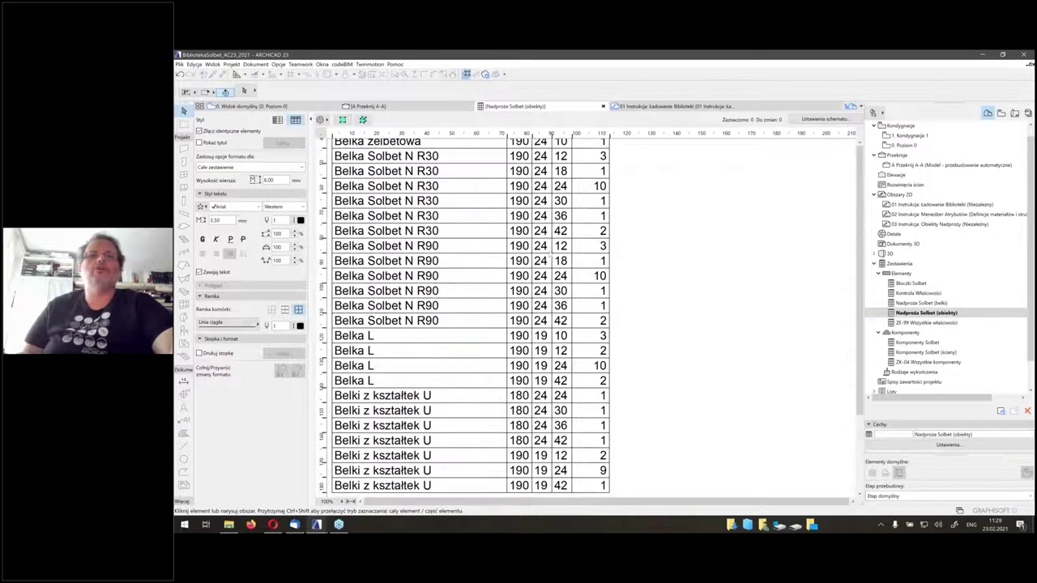
scroll(585, 255, "up", 3)
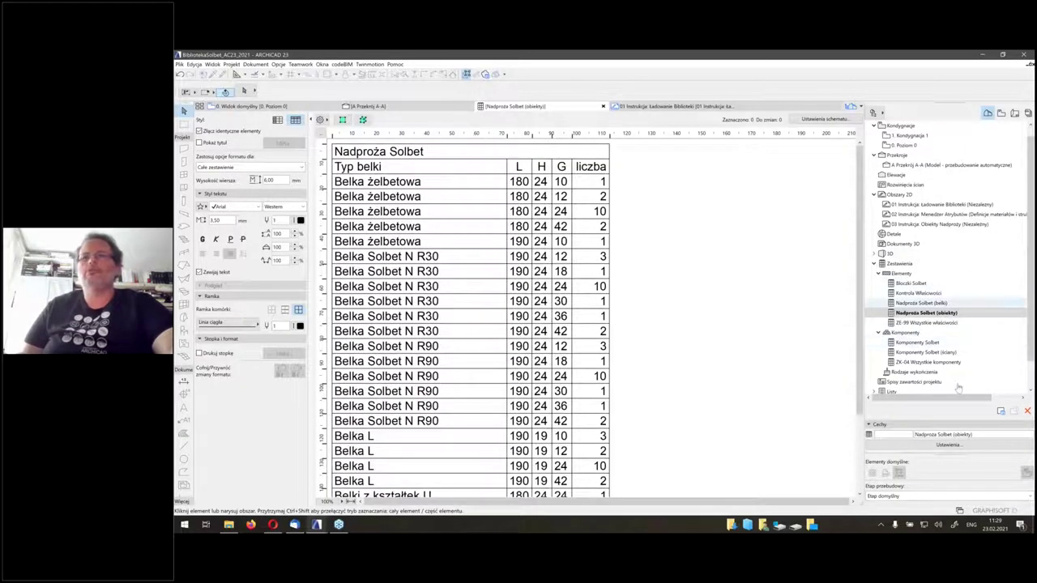
Check the Komponenty Solbet material schedule and return to the Poziom 0 floor plan
double_click(917, 343)
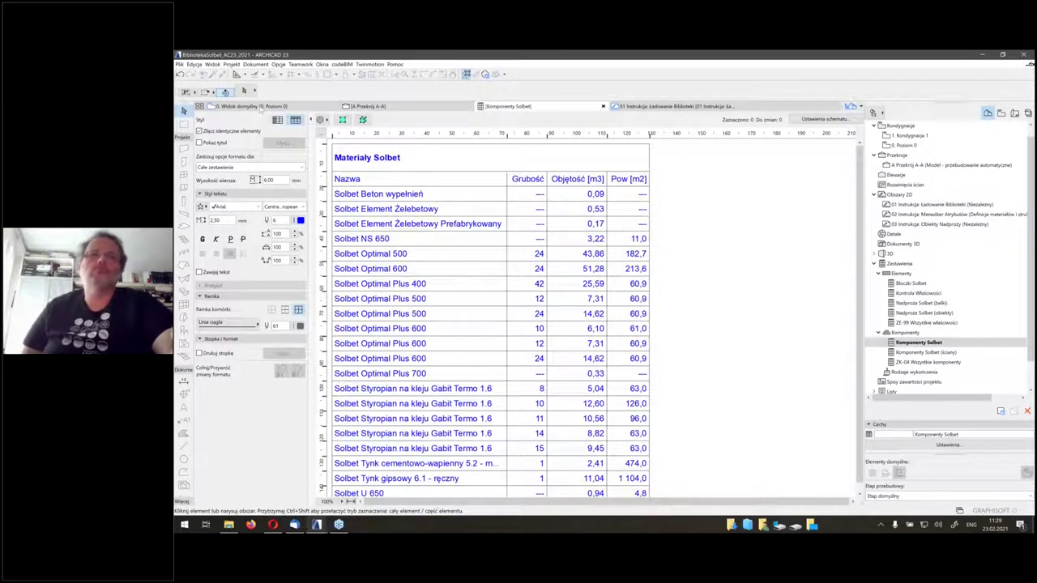
left_click(247, 106)
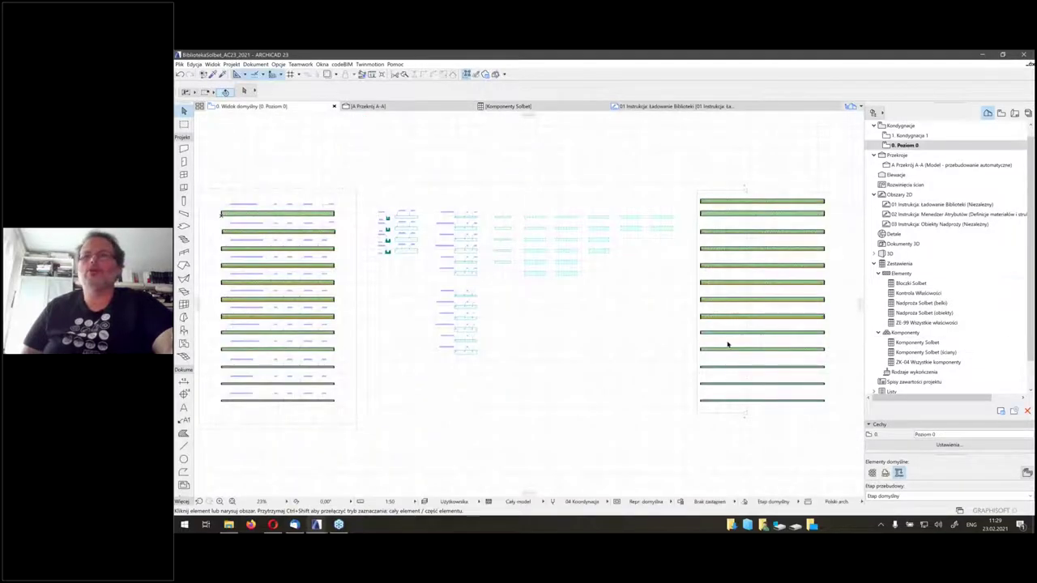
scroll(517, 396, "down", 2)
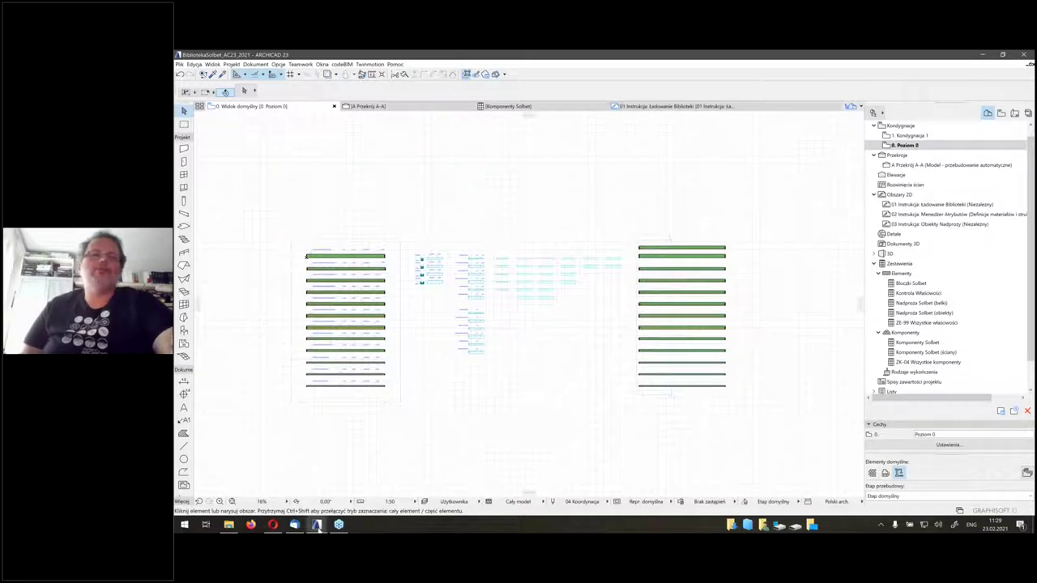
Switch to the Prezentacja01_23 project and view the apartment building in 3D, turned to show its end facade
mouse_move(316, 525)
left_click(227, 486)
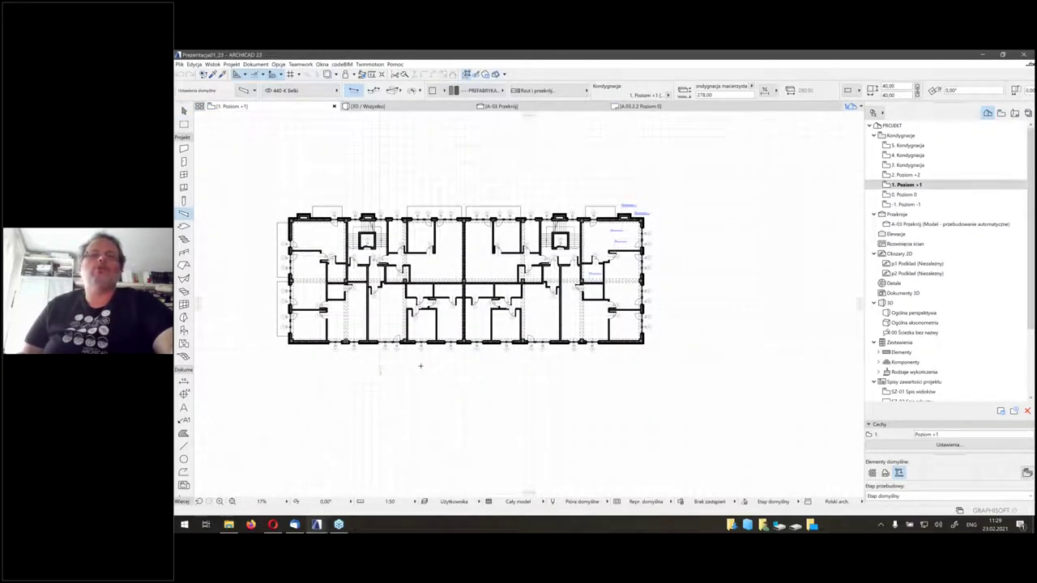
key("F3")
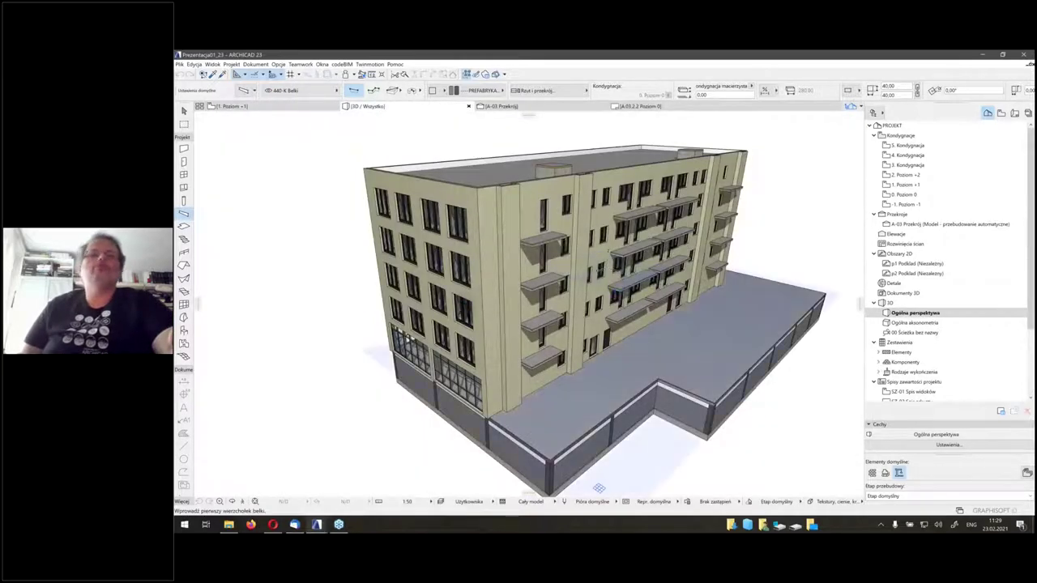
middle_click_drag(598, 487, 574, 478, "shift")
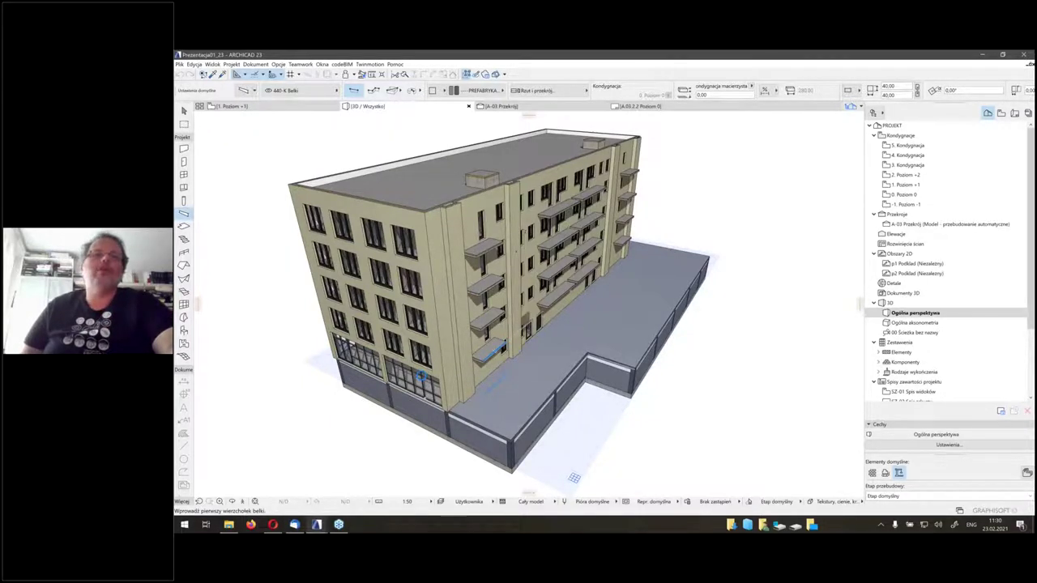
middle_click_drag(494, 324, 421, 324, "shift")
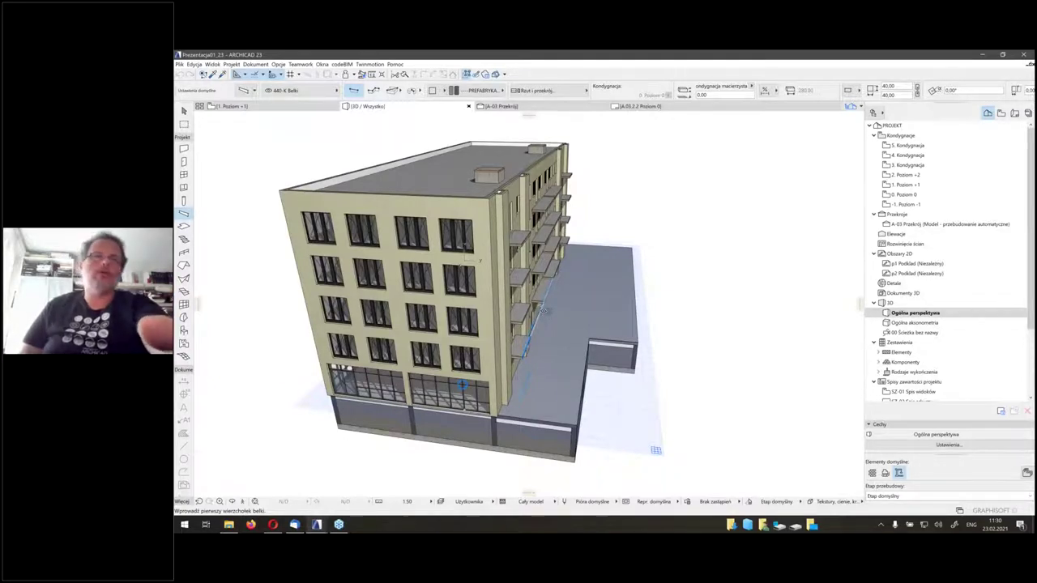
Return to the Poziom +1 floor plan and examine the SZ3 and SZ4 external wall layers around the corner room
key("F2")
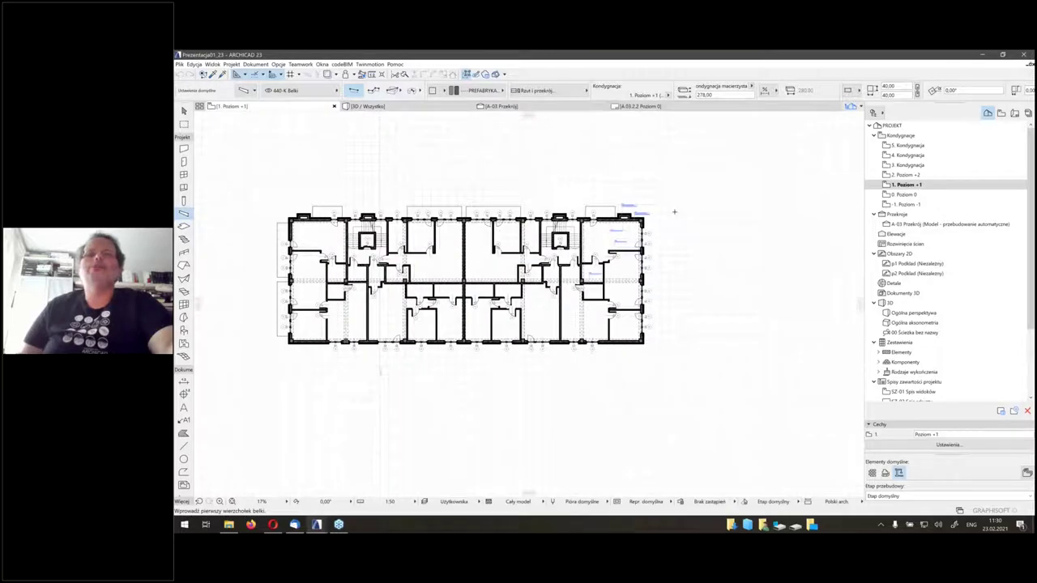
scroll(674, 211, "up", 3)
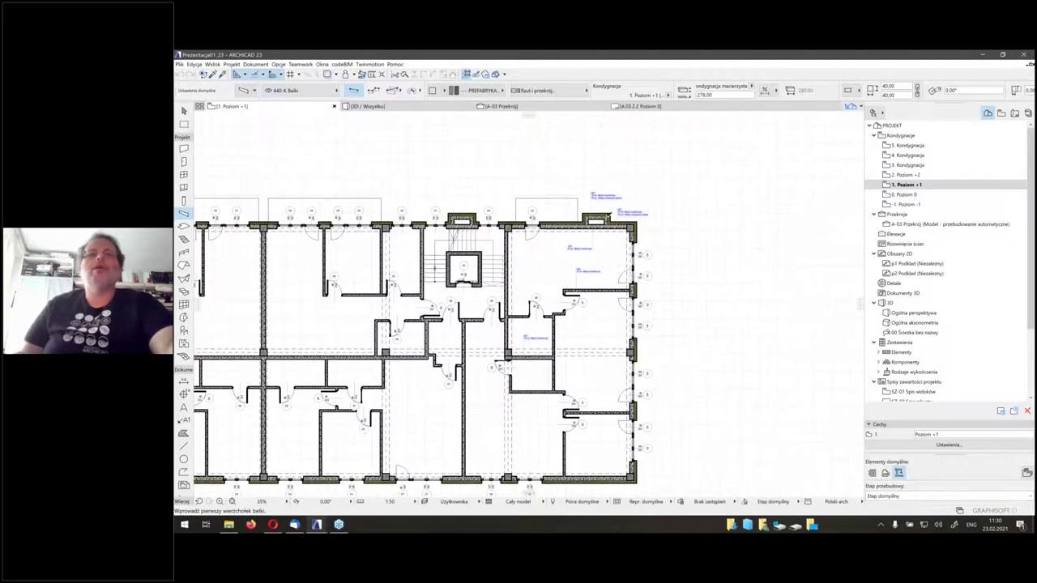
scroll(608, 214, "up", 5)
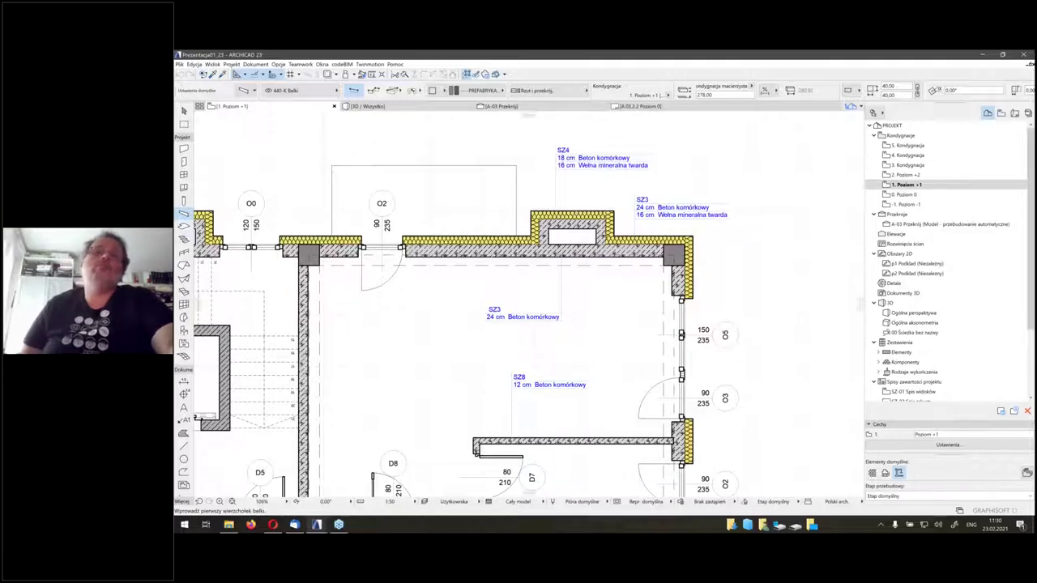
scroll(348, 202, "down", 2)
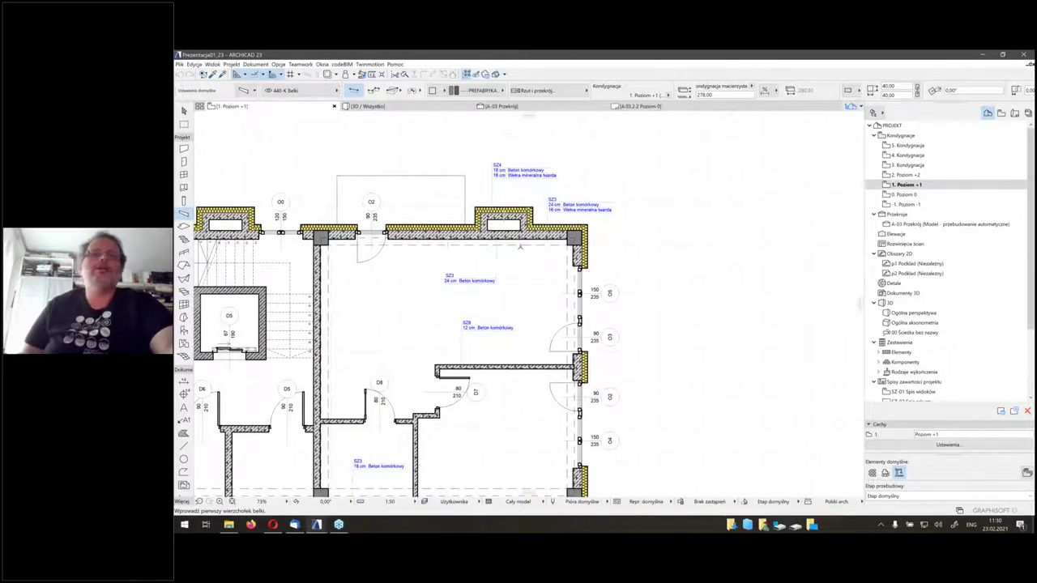
scroll(520, 247, "up", 3)
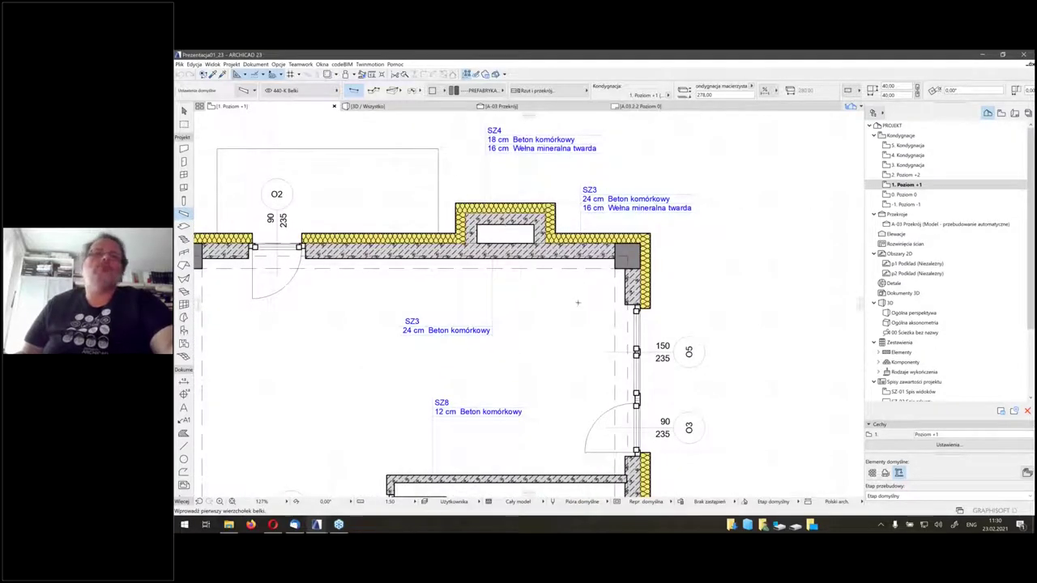
scroll(518, 203, "up", 1)
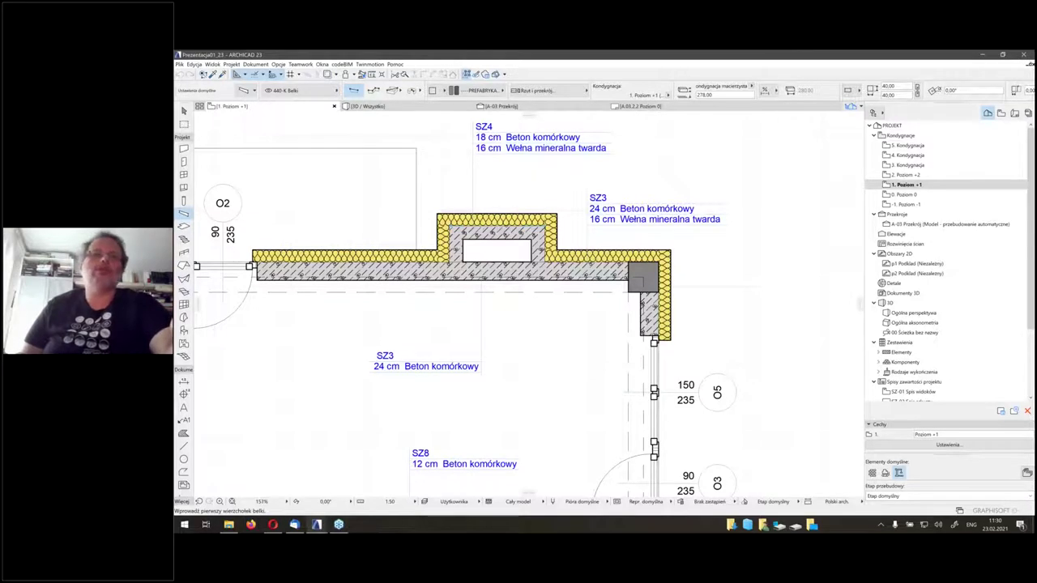
Examine the labelled aerated concrete walls on Poziom +1, from the external corner to the internal SZ8 and SZ3 walls
scroll(462, 340, "down", 3)
scroll(462, 340, "up", 2)
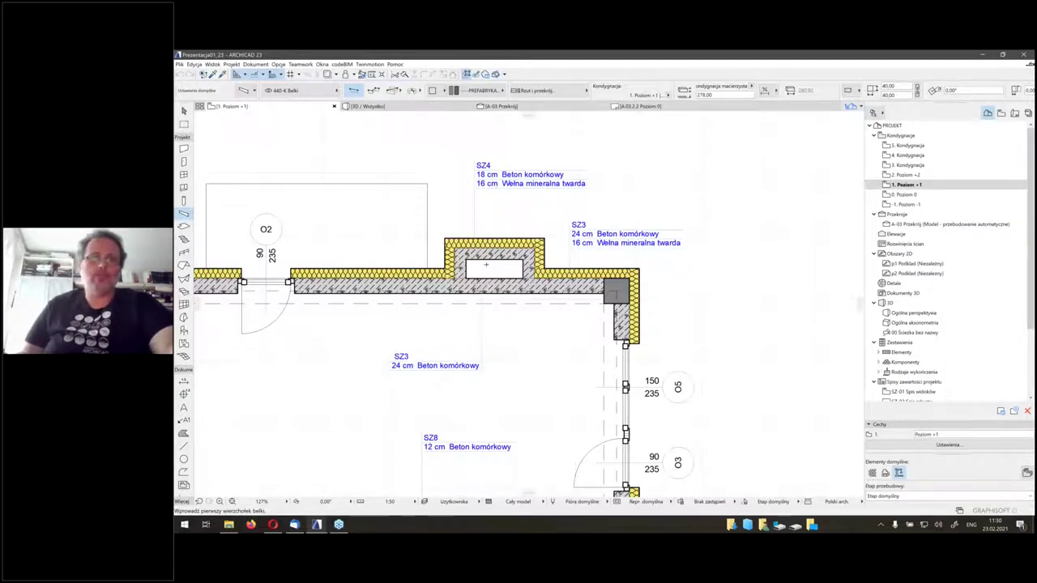
scroll(559, 340, "down", 5)
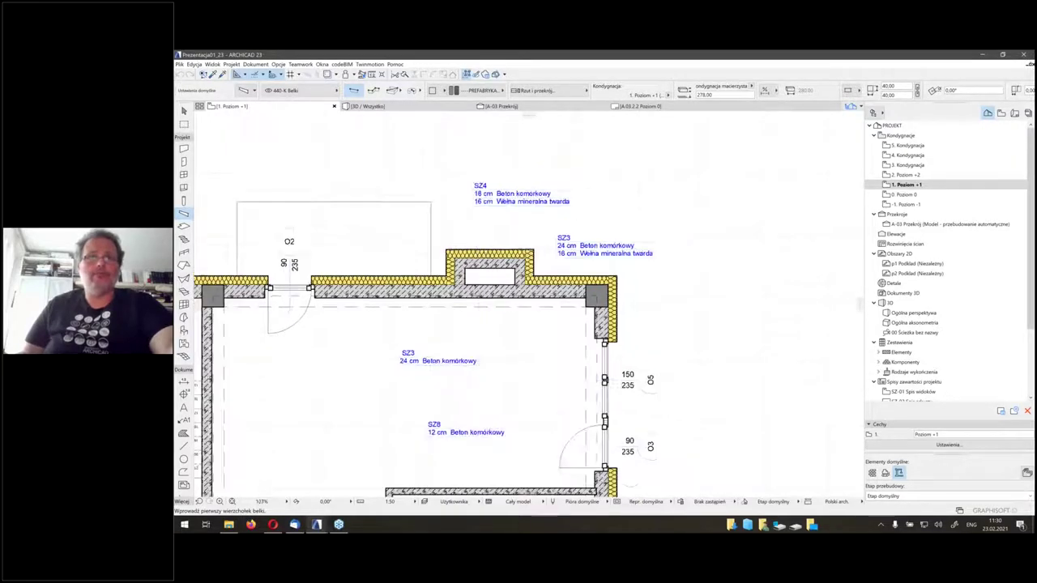
scroll(518, 340, "up", 6)
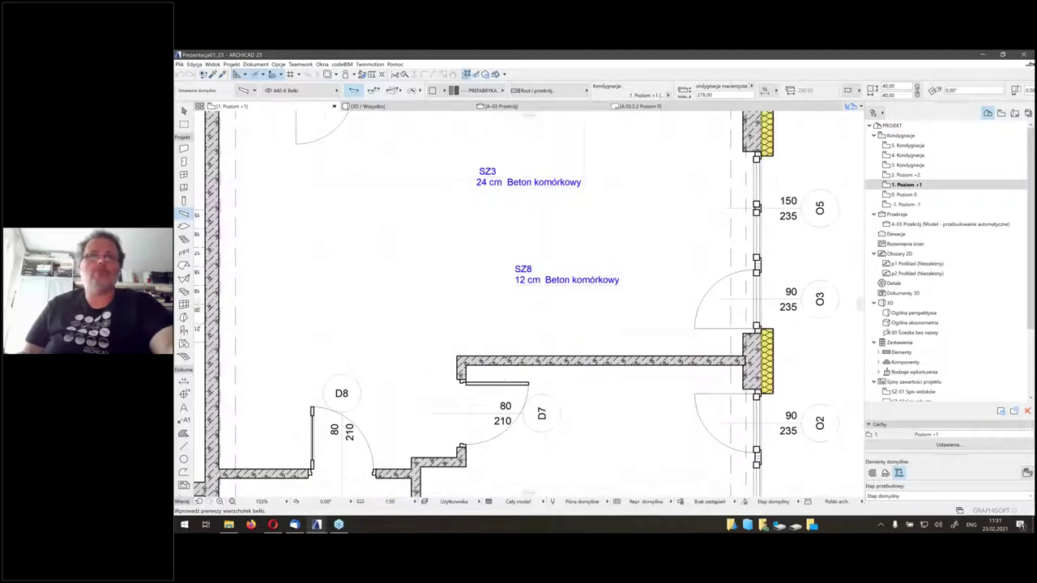
scroll(503, 351, "down", 3)
middle_click_drag(494, 356, 502, 316)
scroll(443, 385, "up", 3)
scroll(442, 386, "up", 1)
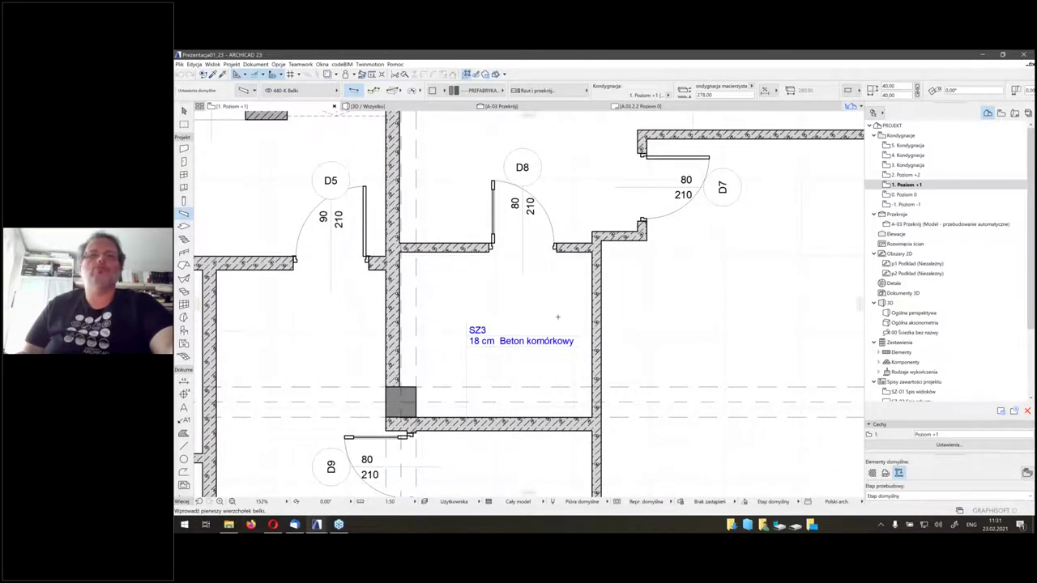
Switch to the BibliotekaSolbet_AC23_2021 project and view the labelled wall samples on Poziom 0
scroll(557, 317, "down", 6)
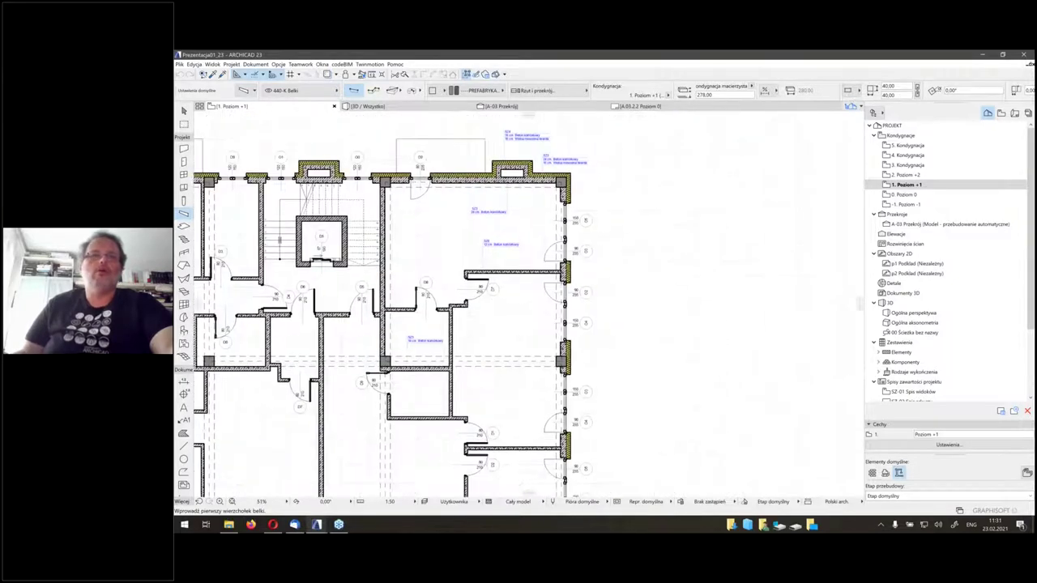
left_click(318, 525)
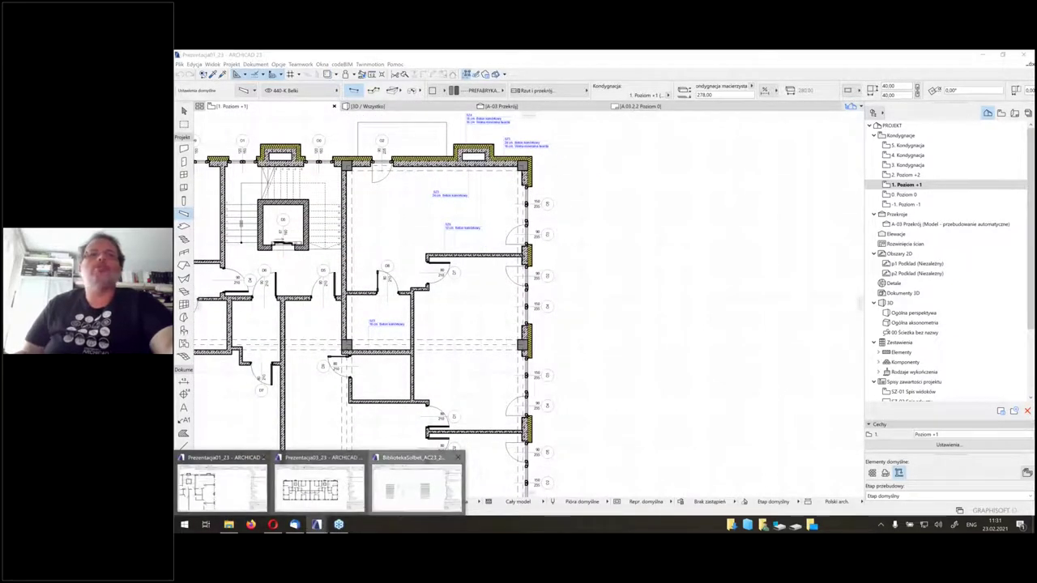
left_click(415, 486)
scroll(357, 283, "up", 3)
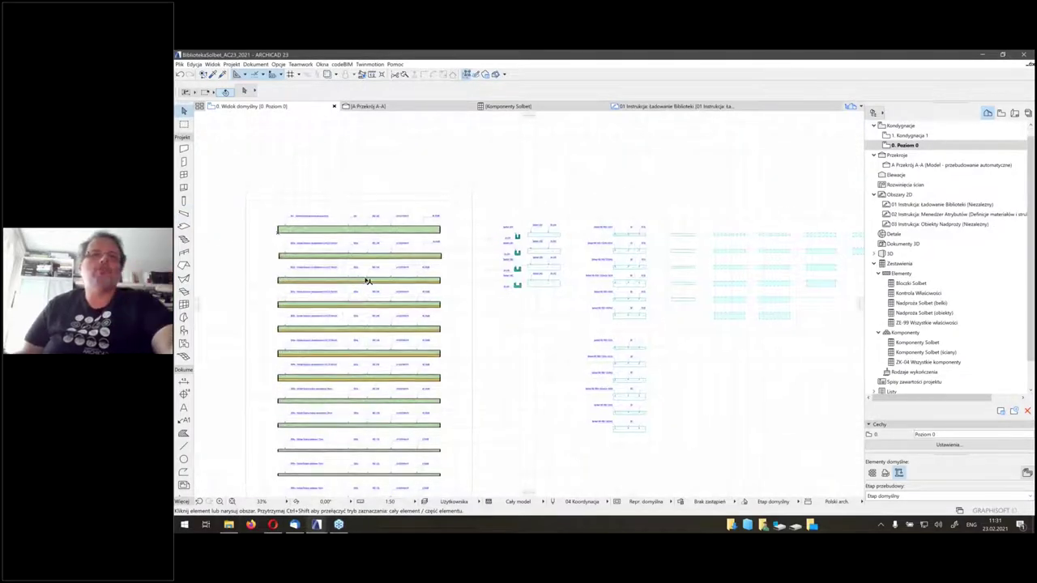
scroll(366, 281, "down", 3)
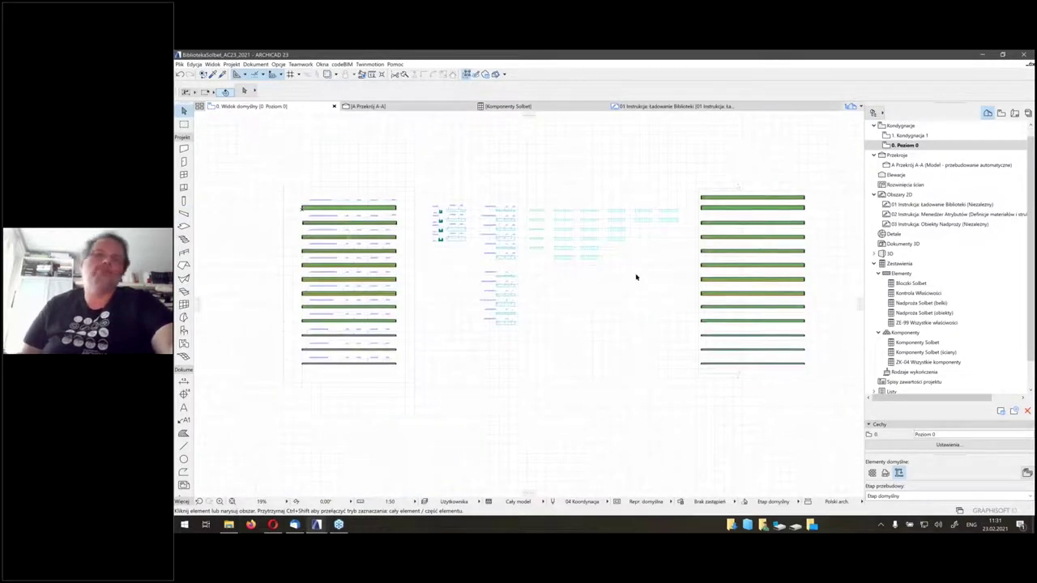
scroll(377, 262, "up", 1)
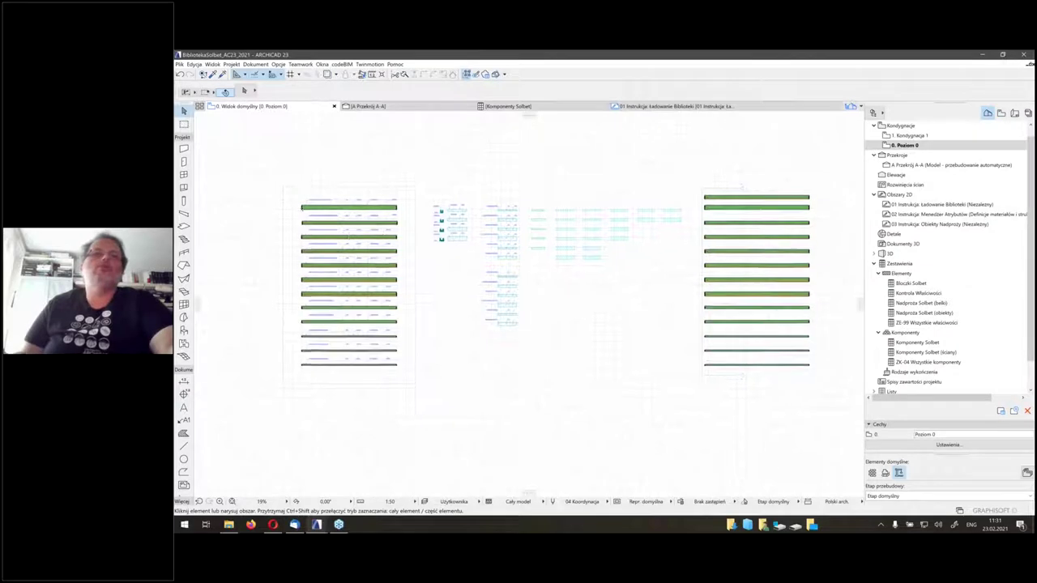
scroll(344, 234, "up", 2)
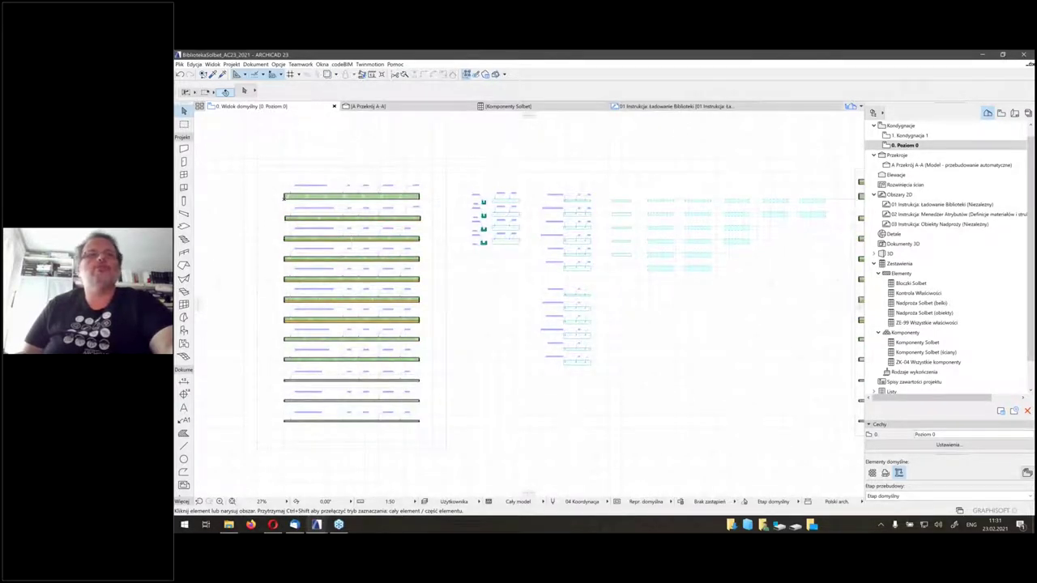
Select and copy the whole column of labelled Solbet wall samples on Poziom 0
middle_click_drag(284, 196, 316, 196)
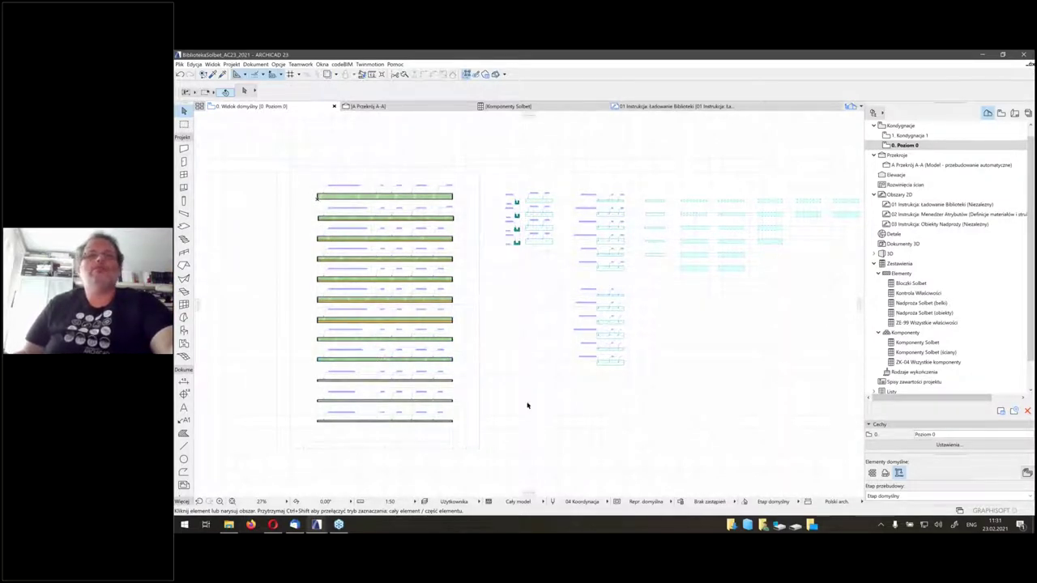
scroll(442, 327, "down", 2)
scroll(442, 261, "up", 2)
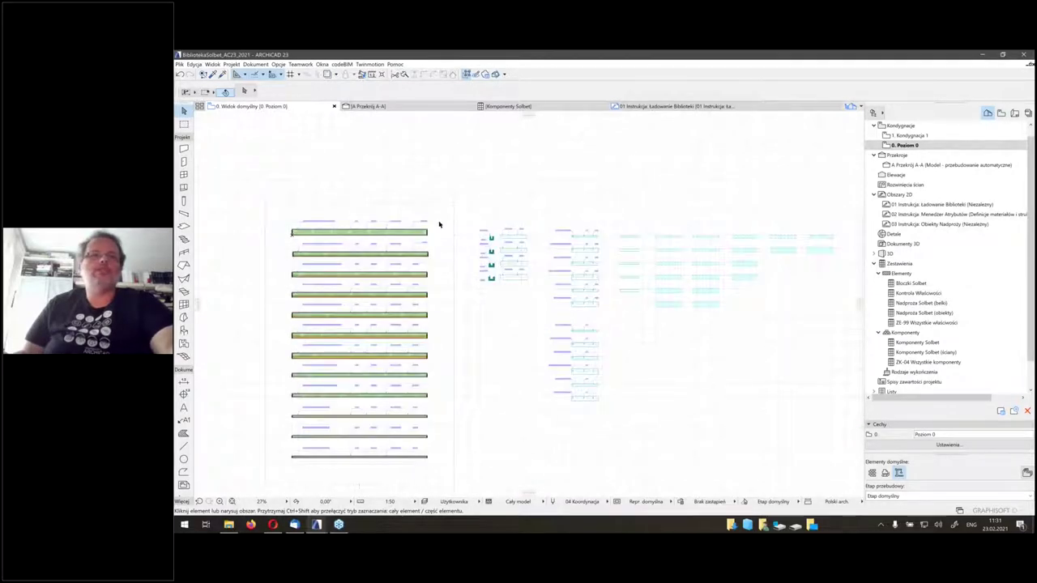
left_click_drag(438, 221, 271, 470)
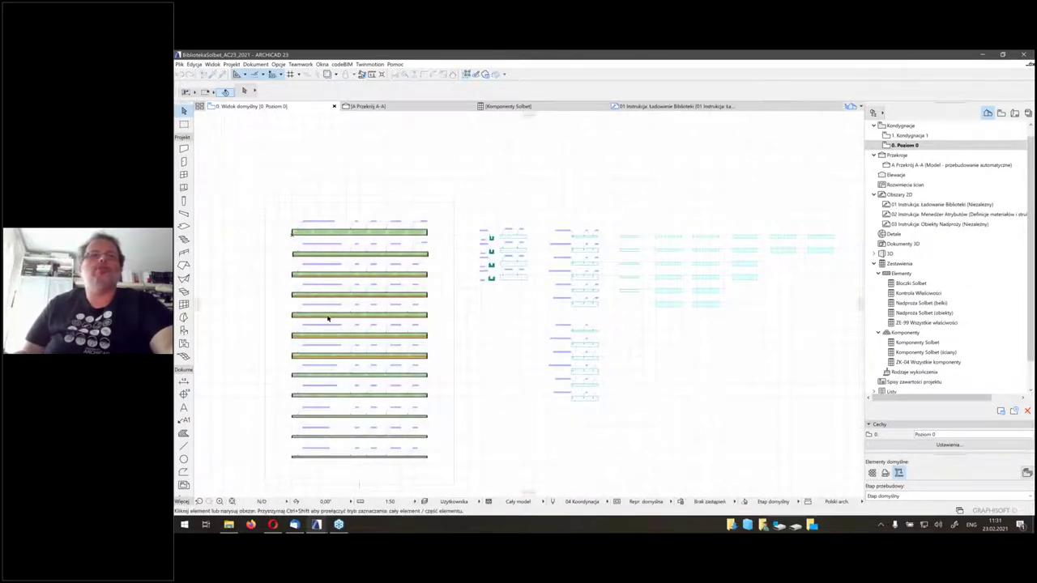
key("t")
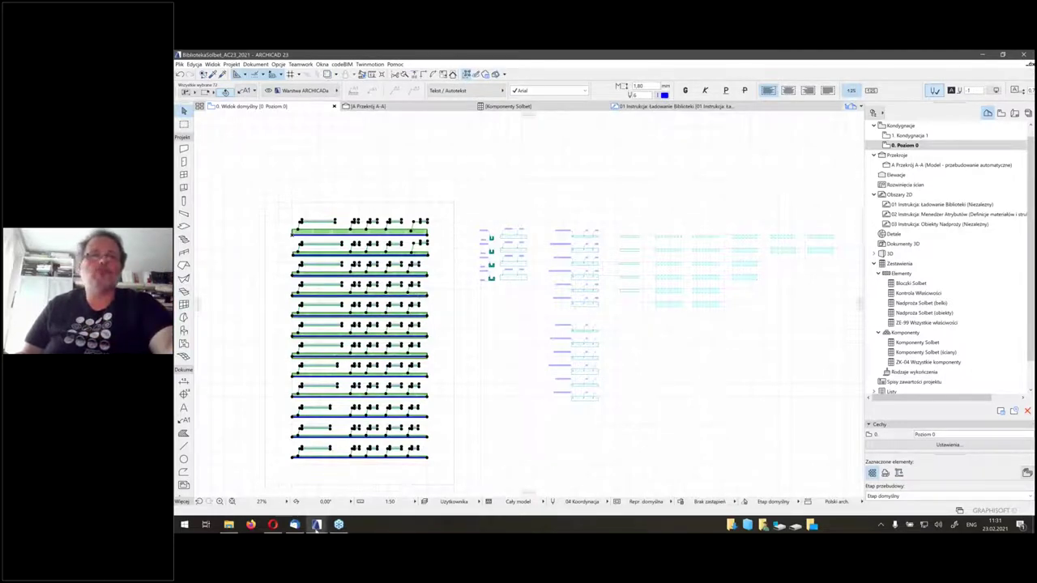
Paste the wall samples in their original position on Poziom +1 of Prezentacja01_23, beside the building plan, showing the pasted elements
left_click(317, 524)
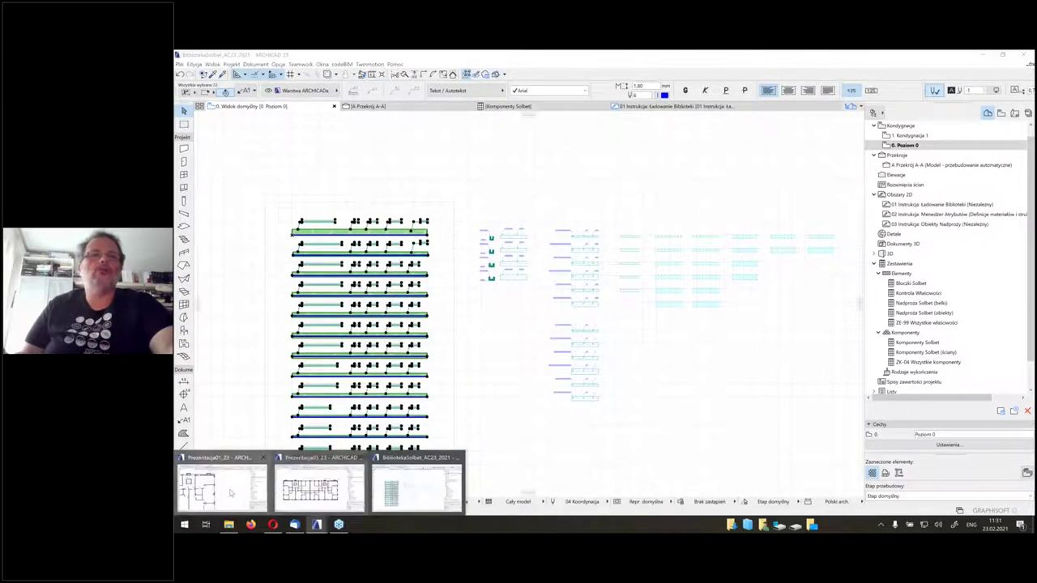
left_click(219, 491)
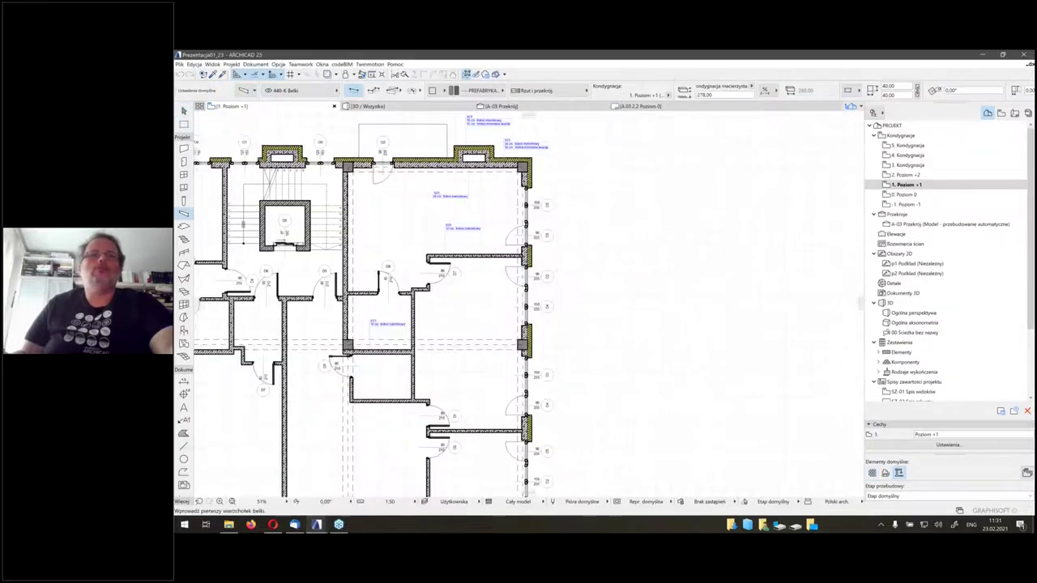
scroll(273, 302, "down", 4)
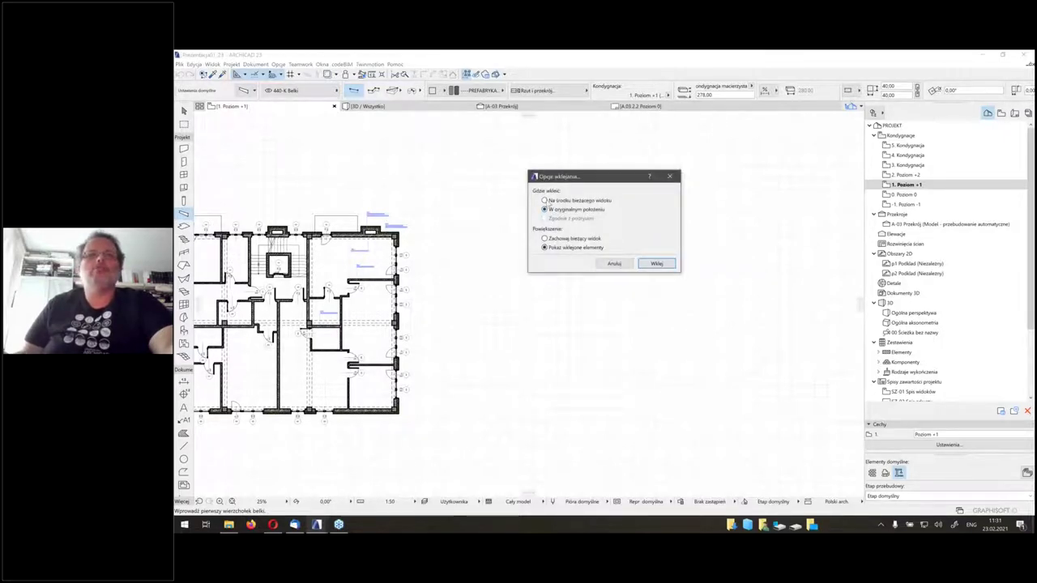
left_click(656, 263)
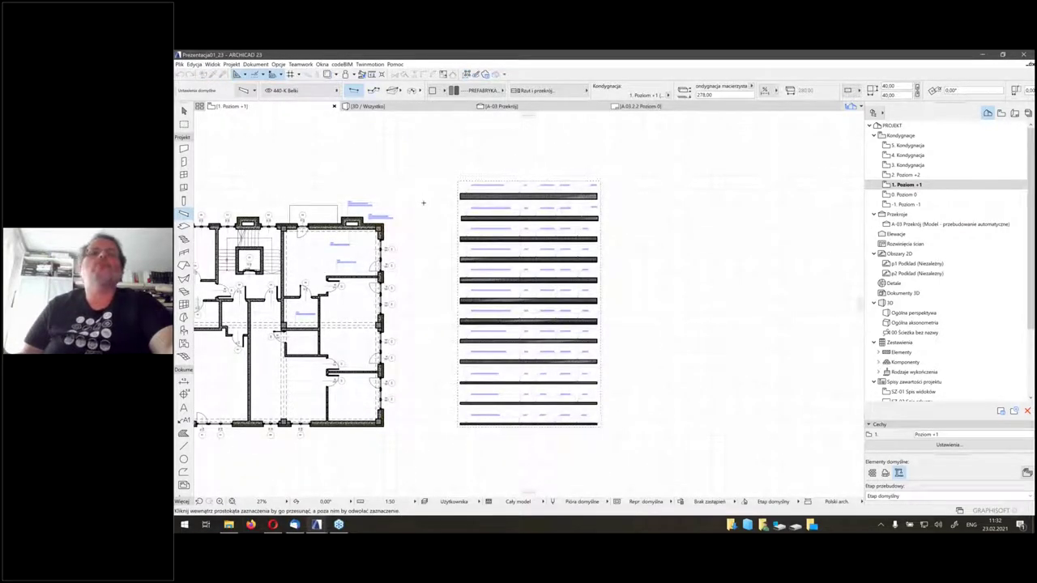
key("Escape")
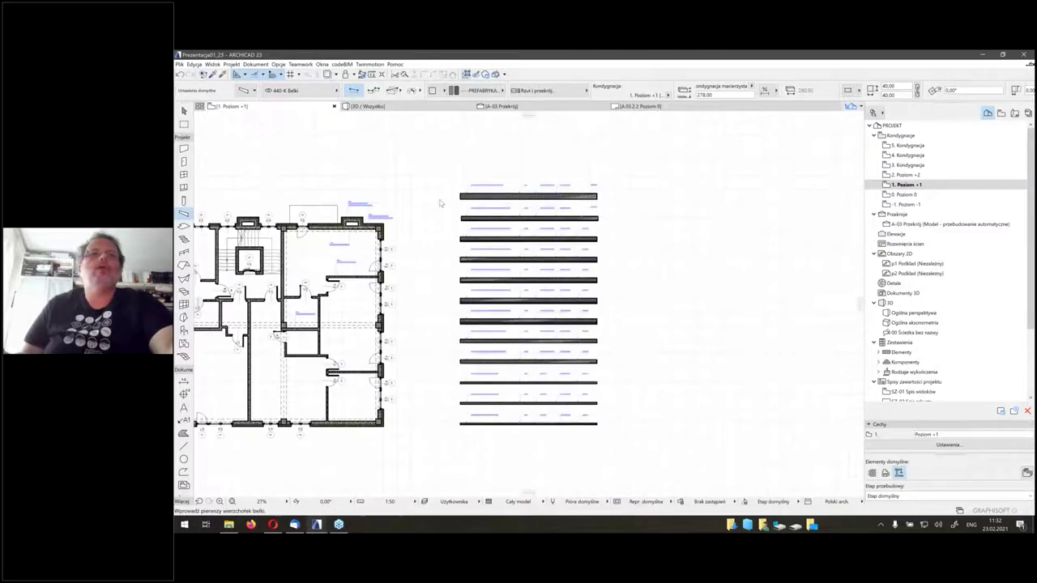
Compare the building's SZ3 and SZ4 external wall layers with the pasted Solbet walls S01 to S03b and their labels
scroll(442, 198, "up", 1)
scroll(441, 198, "up", 5)
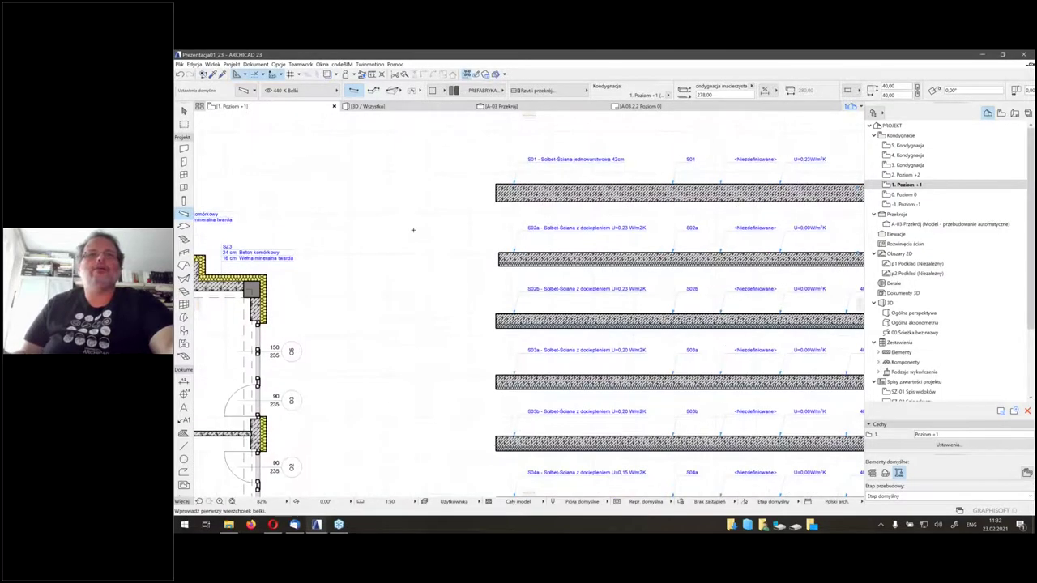
scroll(257, 259, "up", 5)
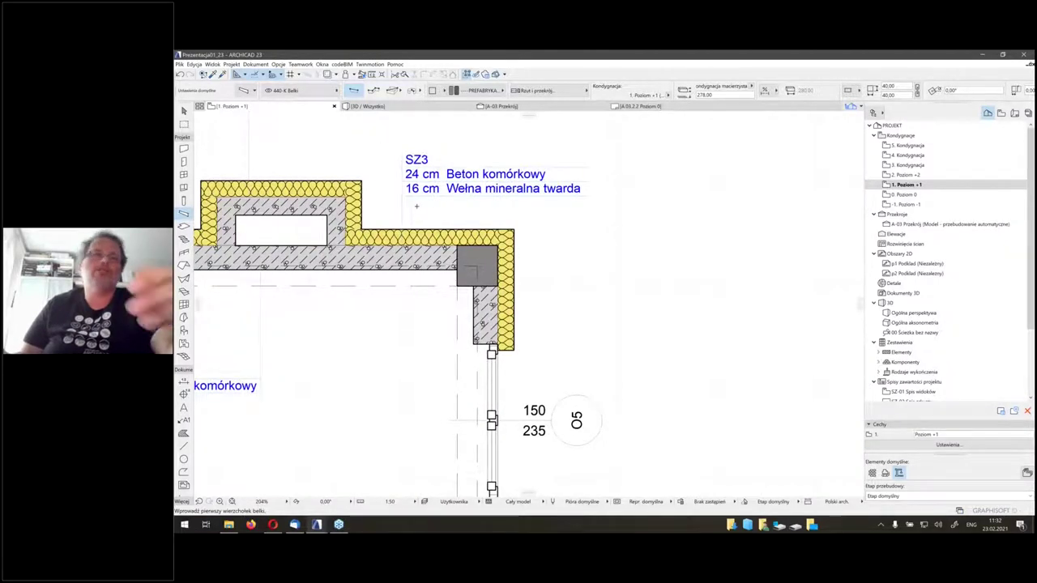
scroll(417, 206, "down", 3)
scroll(526, 308, "right", 3)
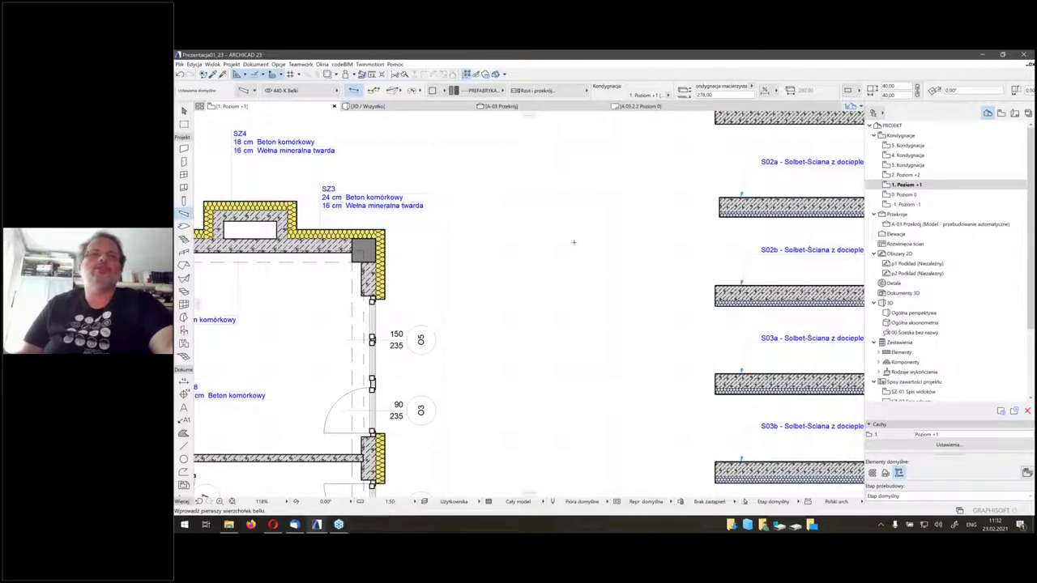
scroll(601, 244, "right", 4)
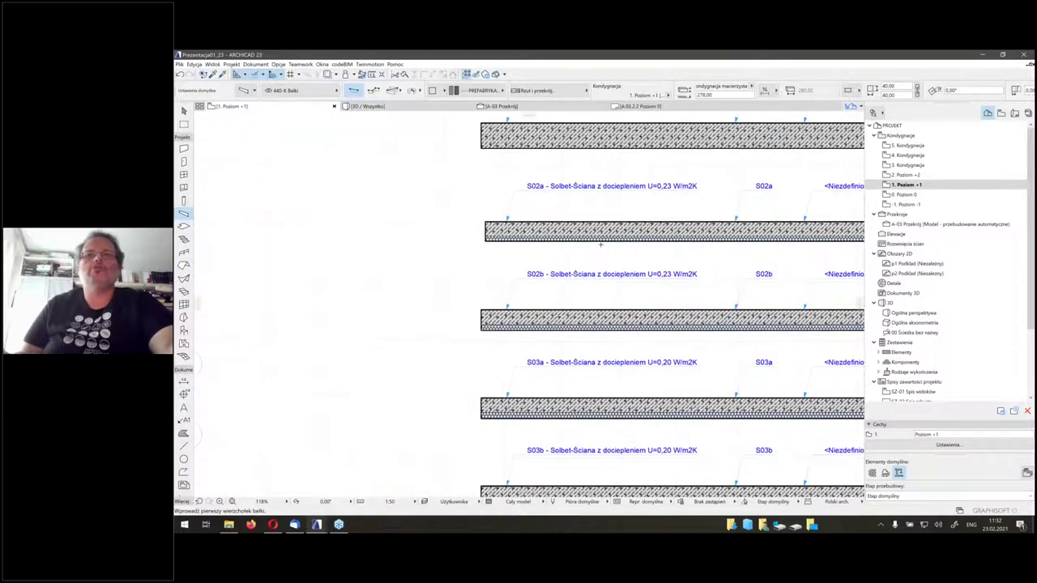
scroll(601, 244, "right", 4)
scroll(393, 222, "left", 1)
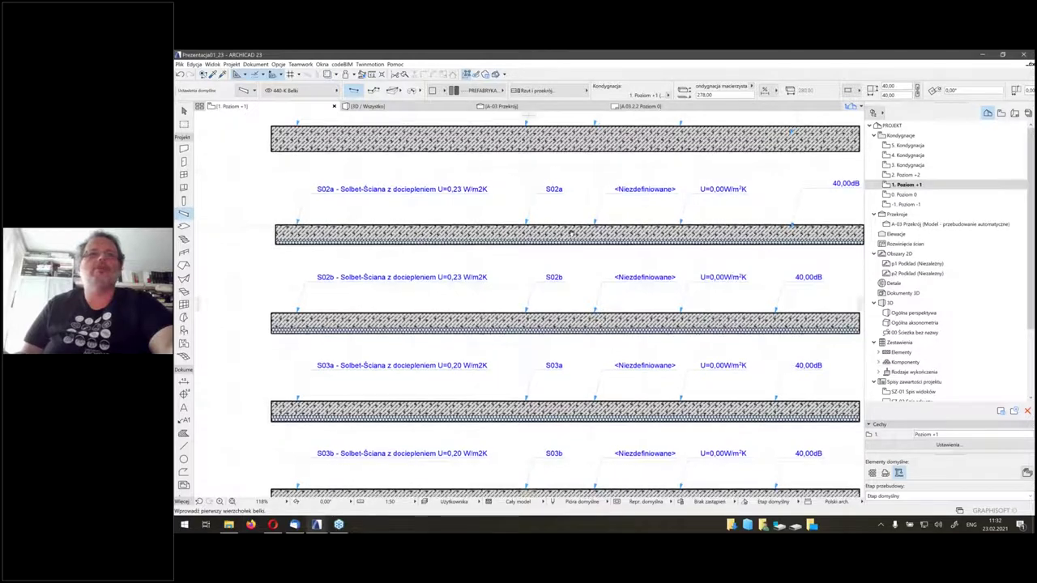
Select the S02a wall sample, then select the S03b sample and check its wall settings
left_click(393, 222)
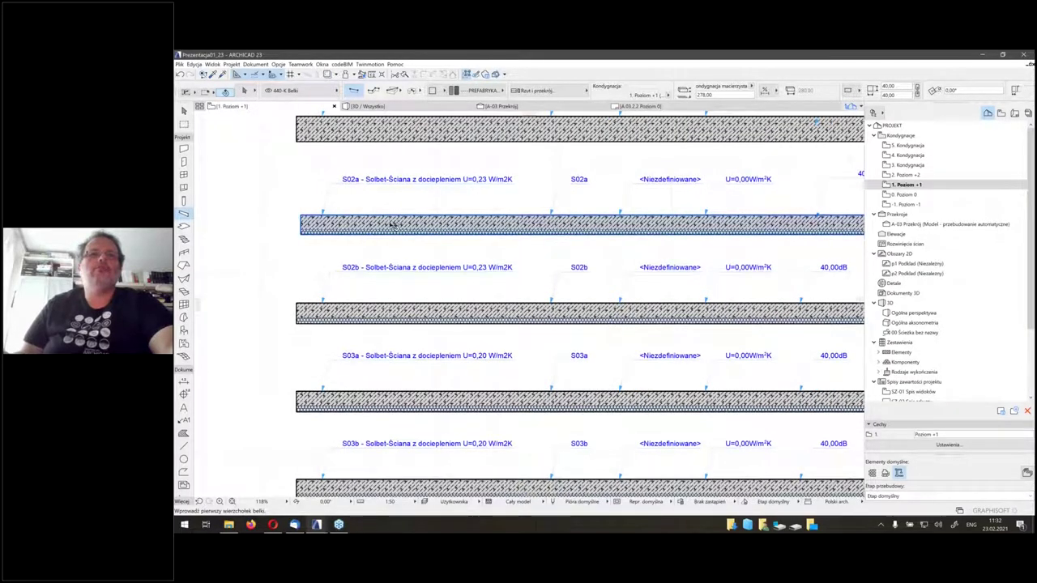
left_click(385, 228, "alt")
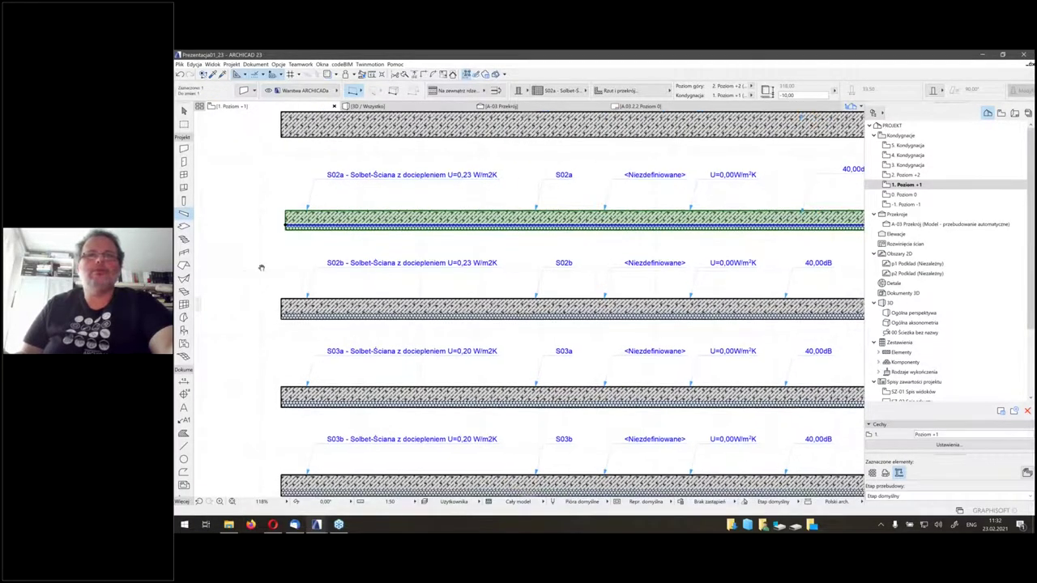
scroll(372, 292, "down", 4)
scroll(385, 364, "up", 5)
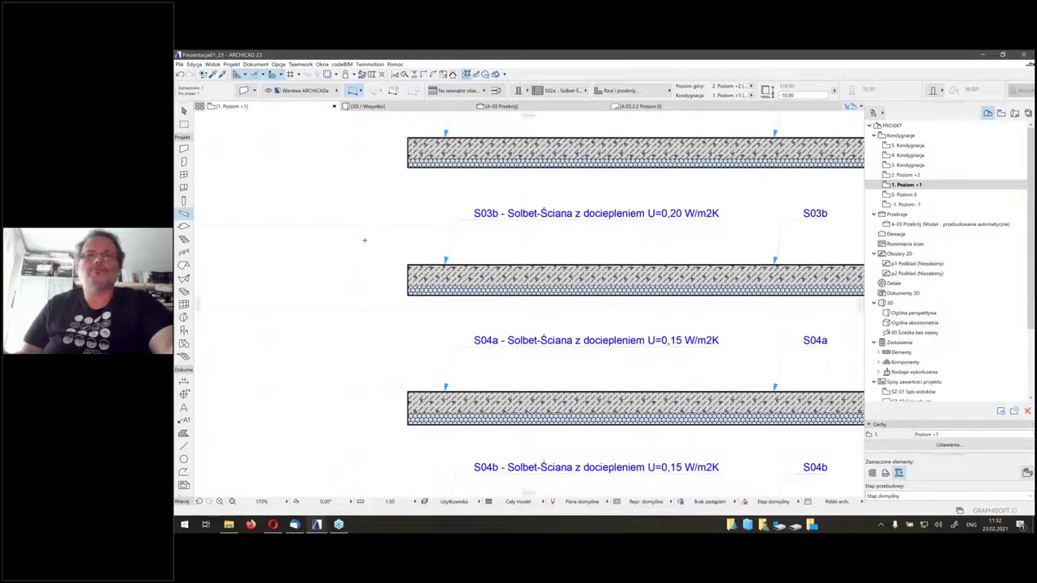
left_click(421, 279, "alt")
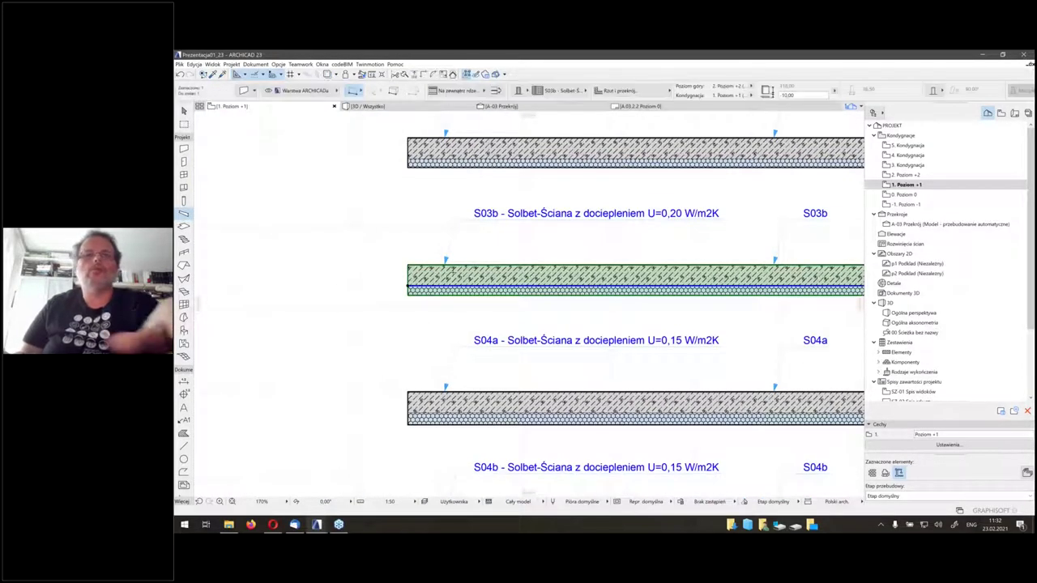
key("ctrl+t")
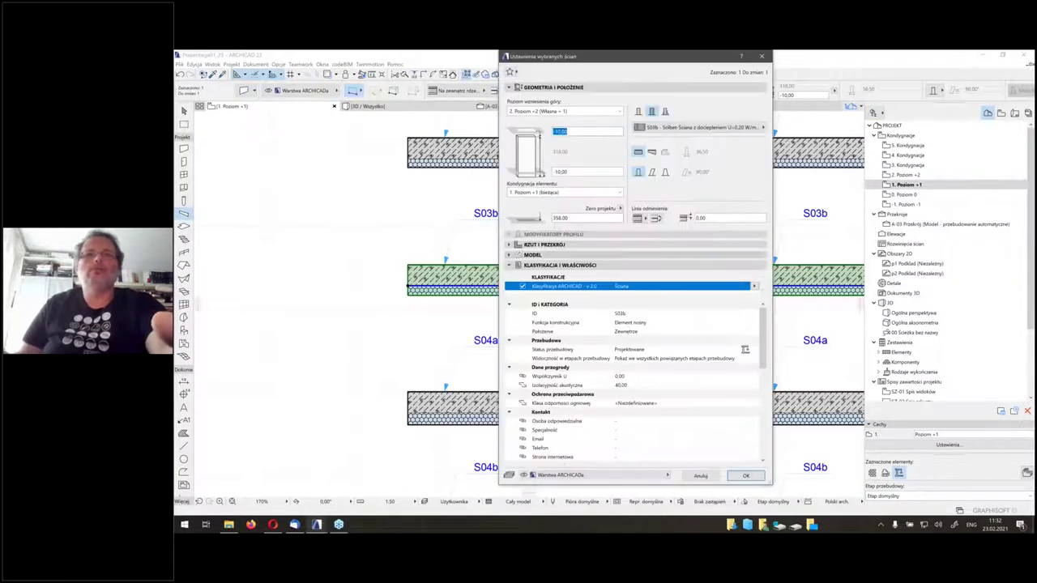
key("Return")
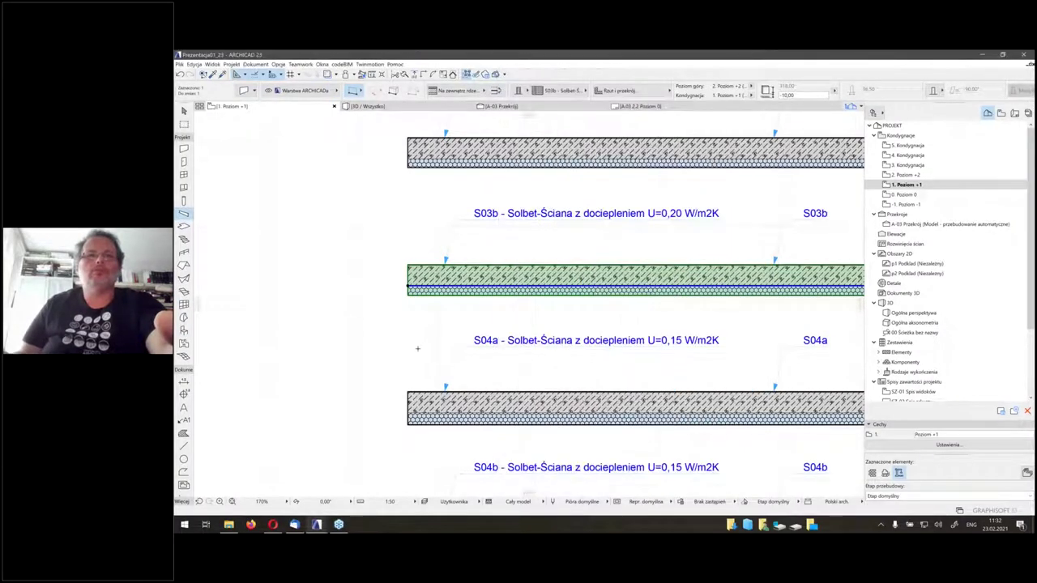
Inspect the layer structure of the S04b wall sample, including the thickness of its Solbet Styropian layer, and close it without changes
scroll(505, 327, "down", 3)
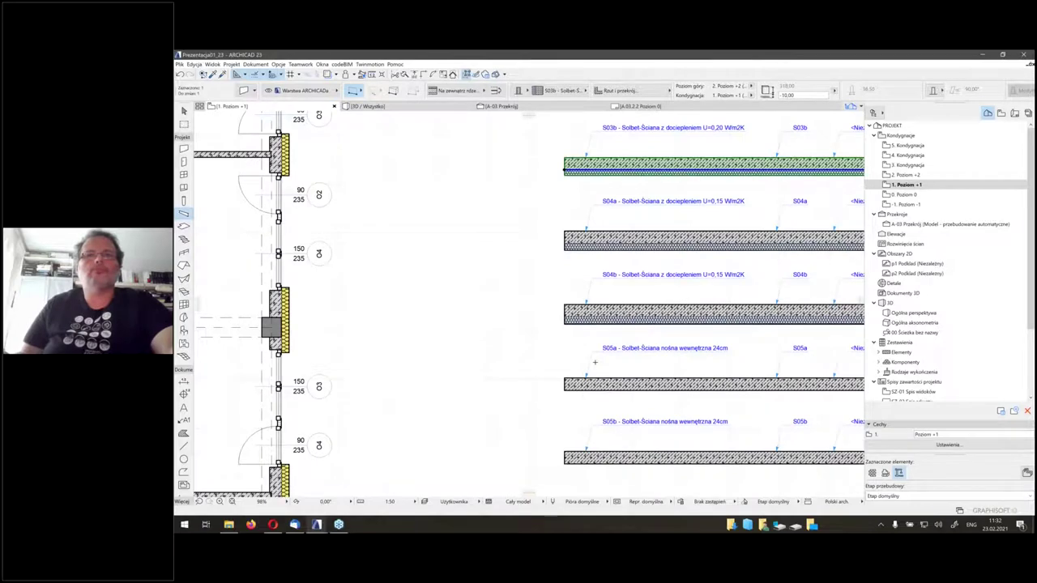
middle_click_drag(594, 362, 475, 361)
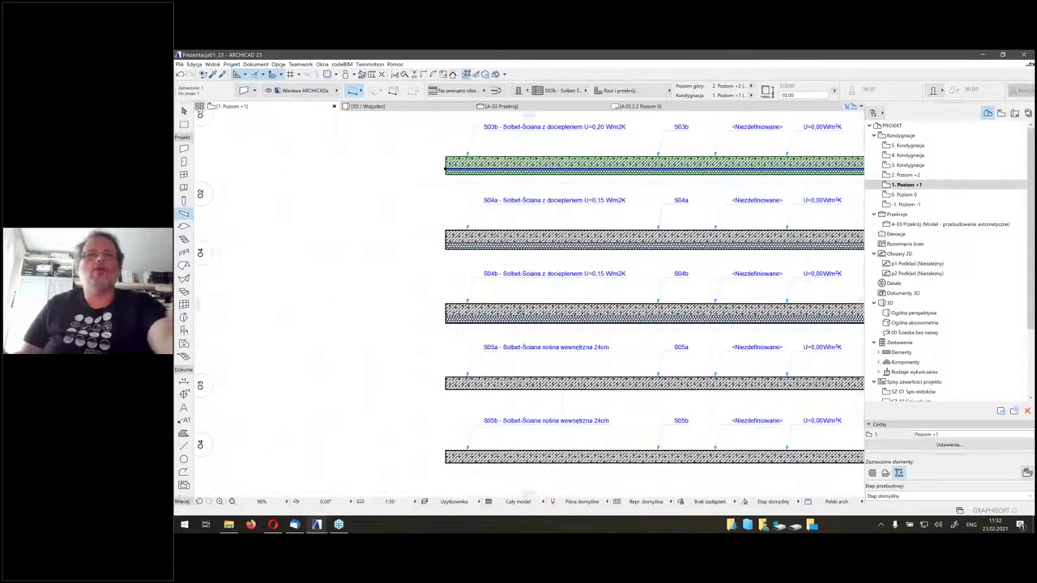
key("Escape")
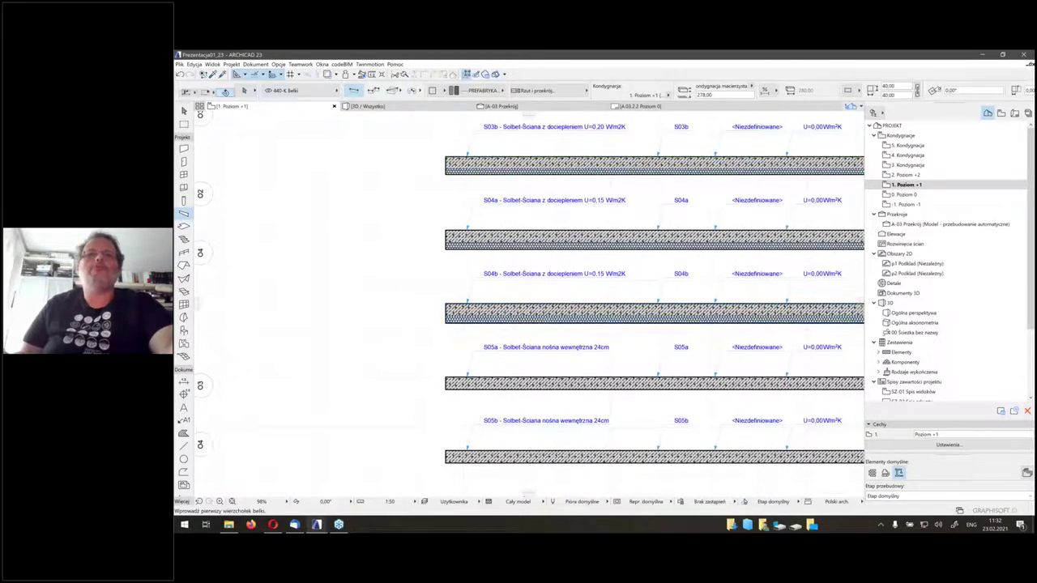
left_click(524, 309, "shift")
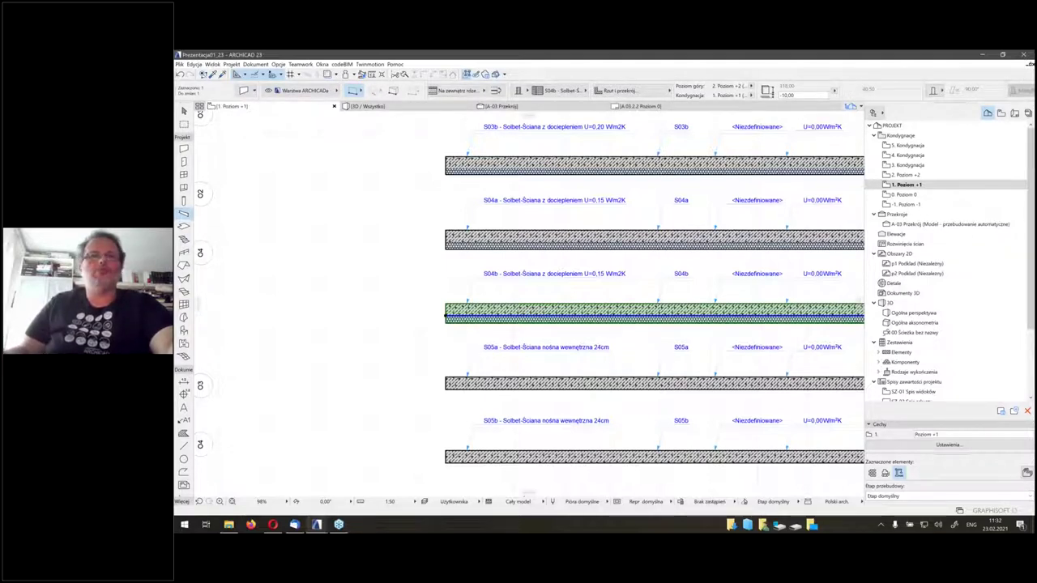
right_click(521, 311)
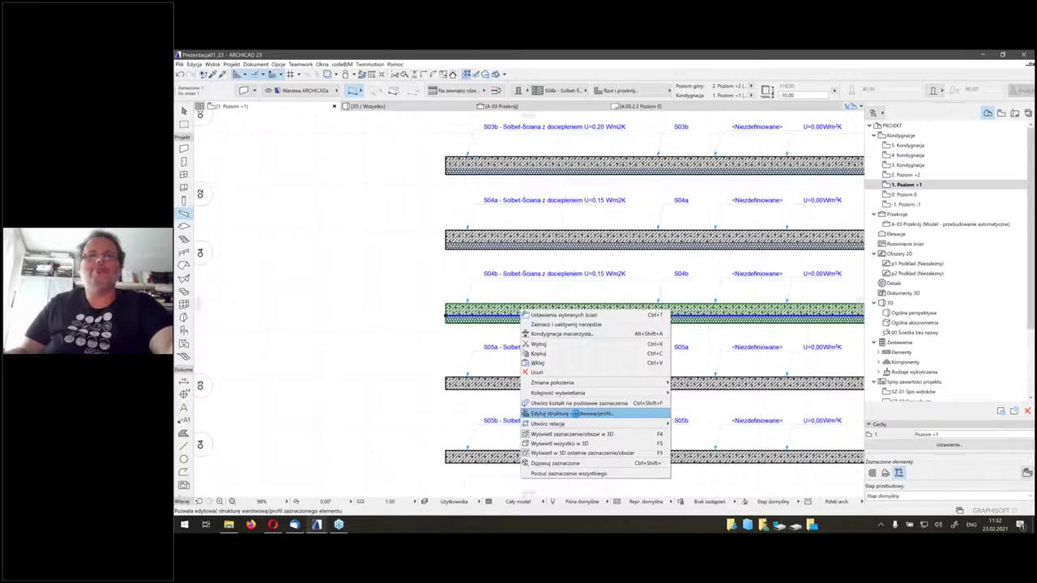
left_click(575, 413)
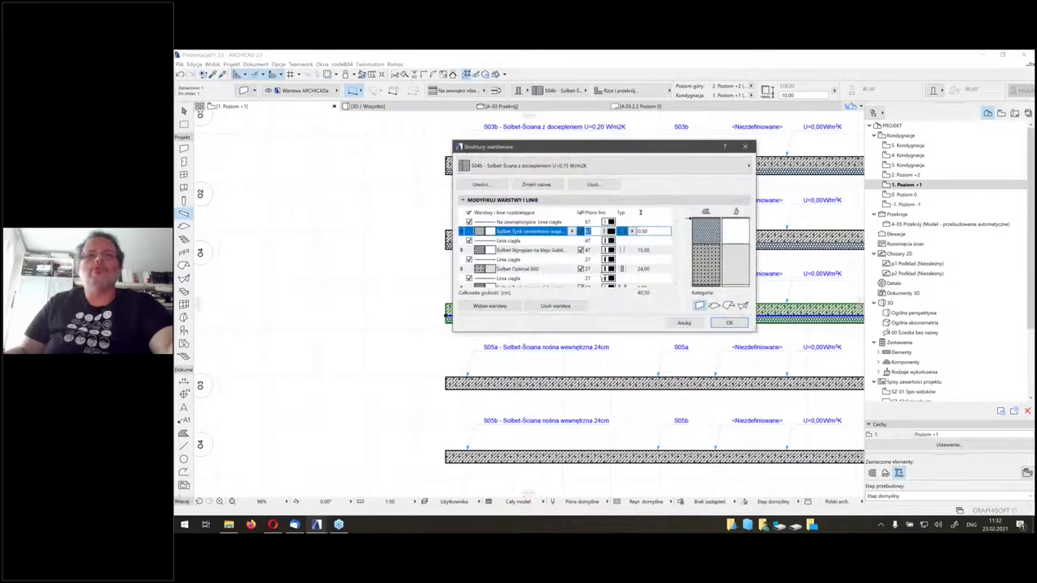
left_click(653, 251)
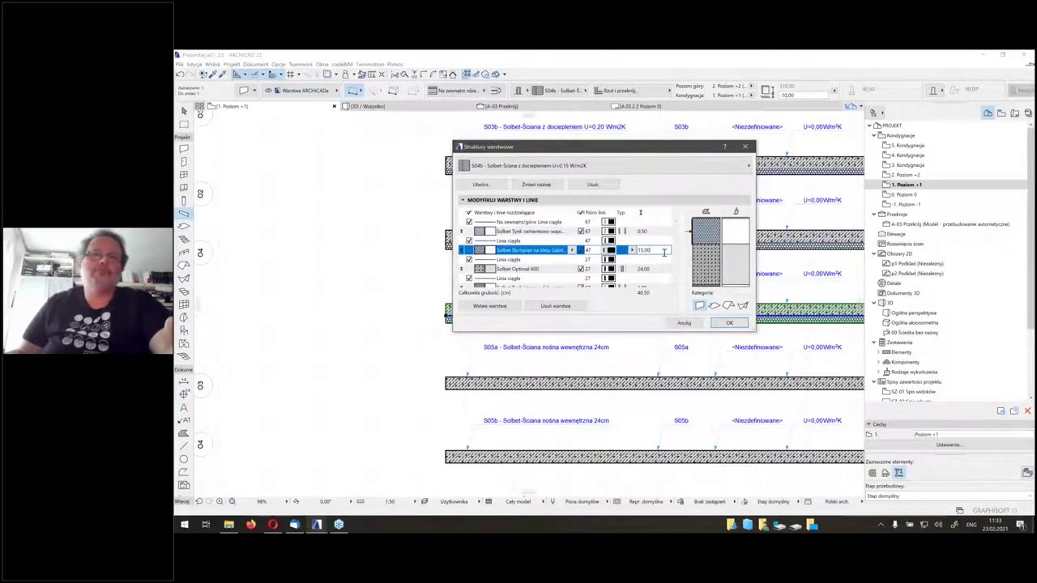
double_click(664, 252)
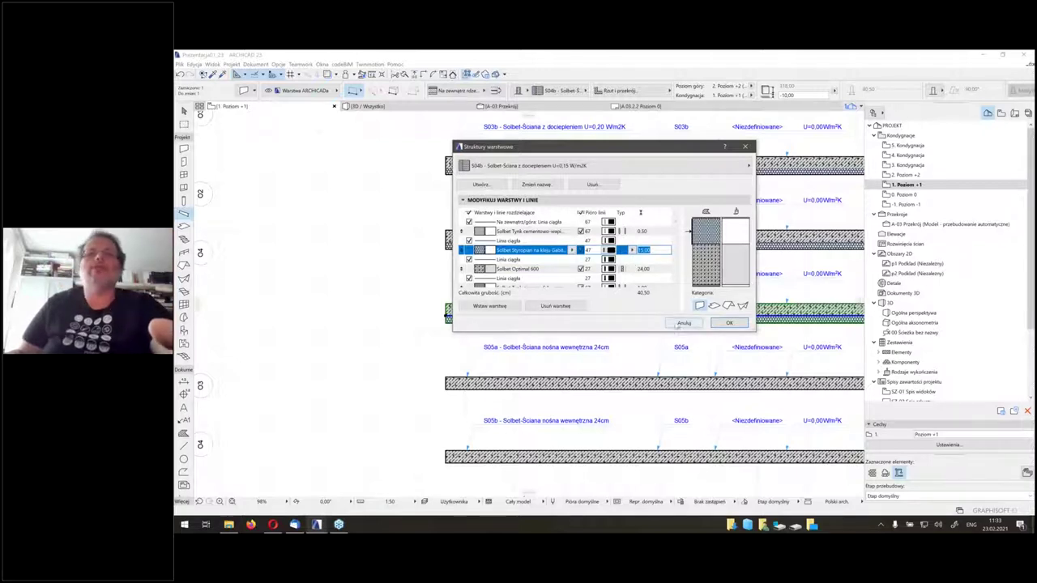
left_click(683, 323)
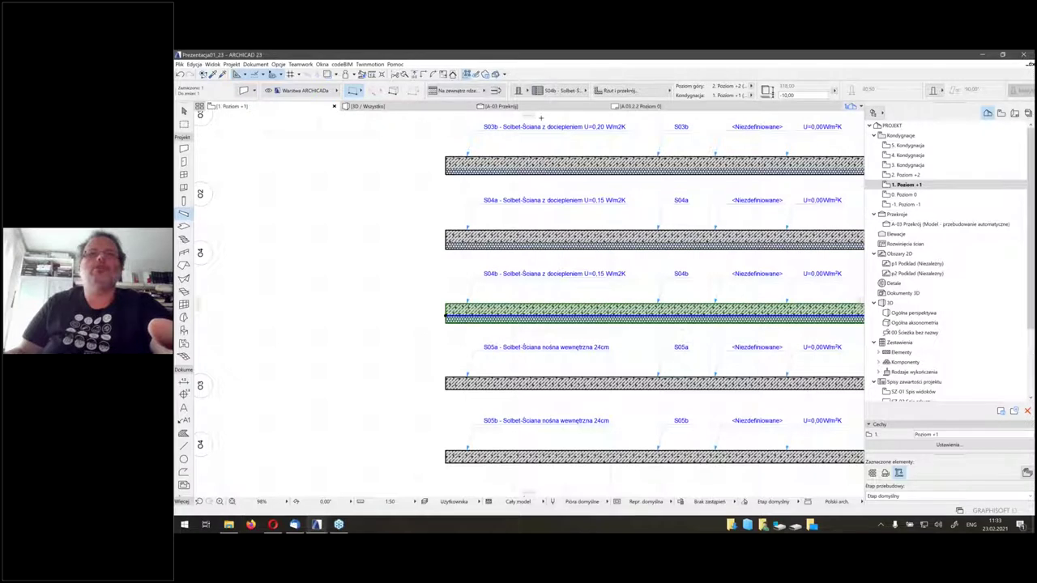
Check which composite structures are available for the selected S04b wall sample, keep its composite, and clear the selection
left_click(559, 91)
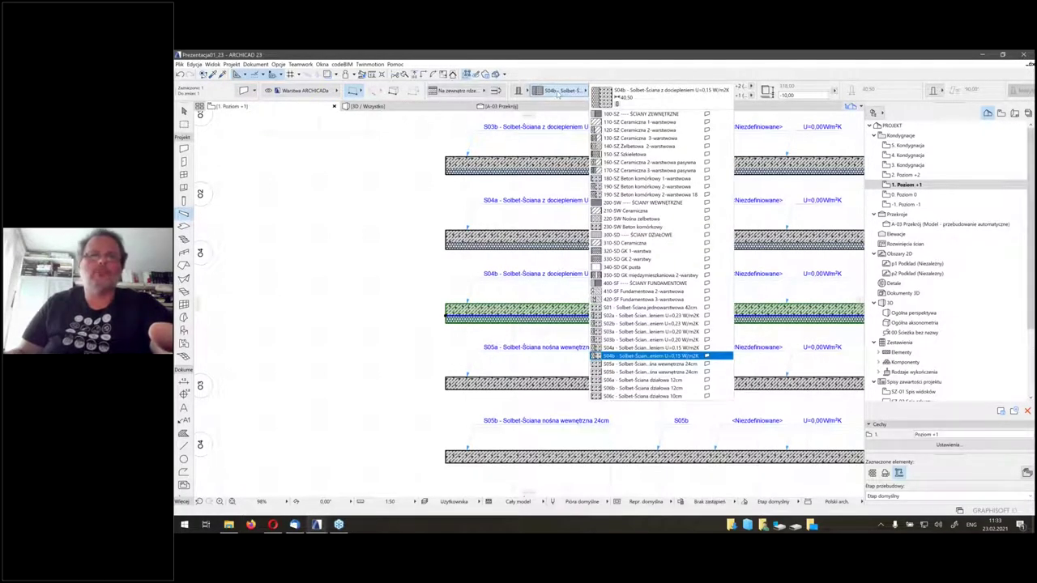
key("Escape")
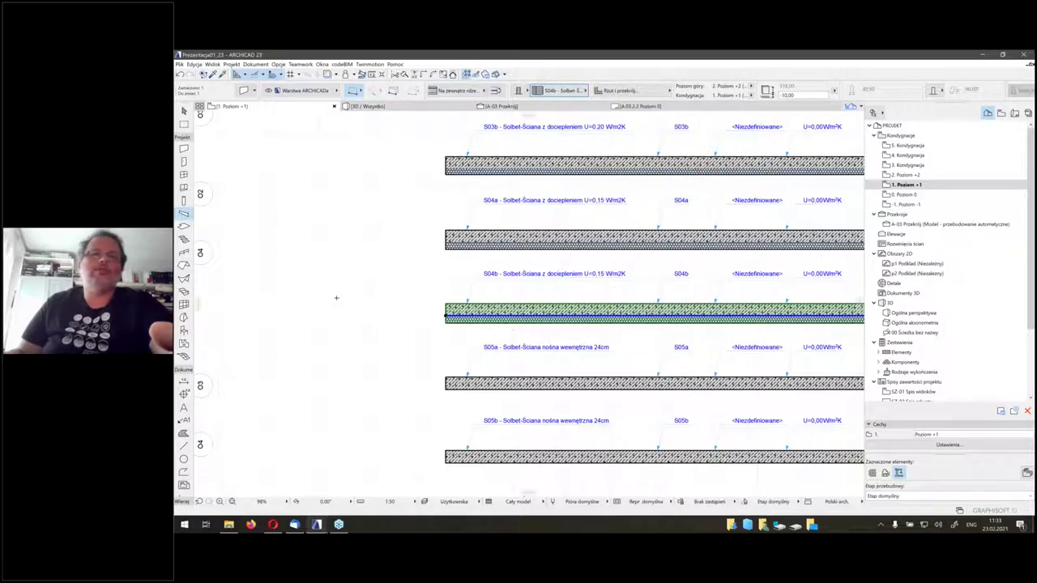
key("Escape")
Open the layer structure of the building's SZ3 external wall between the shaft and the corner column for editing
scroll(336, 299, "down", 5)
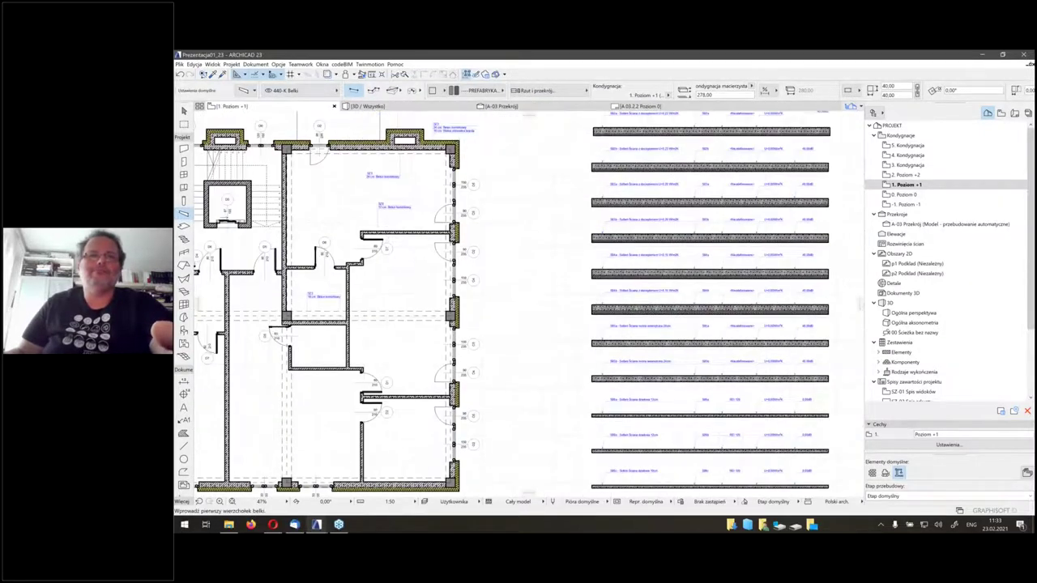
scroll(433, 150, "up", 8)
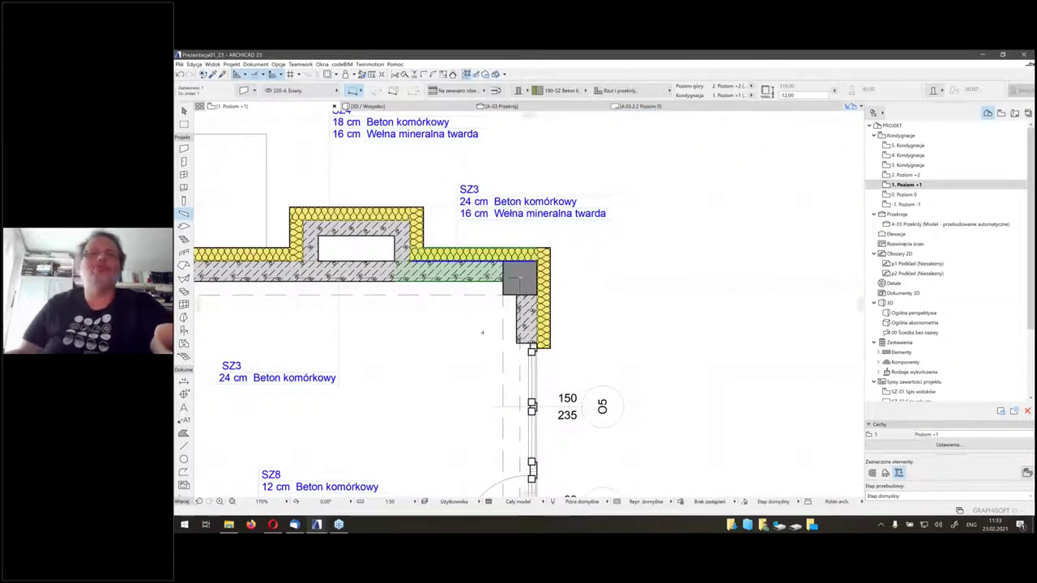
scroll(450, 251, "down", 2)
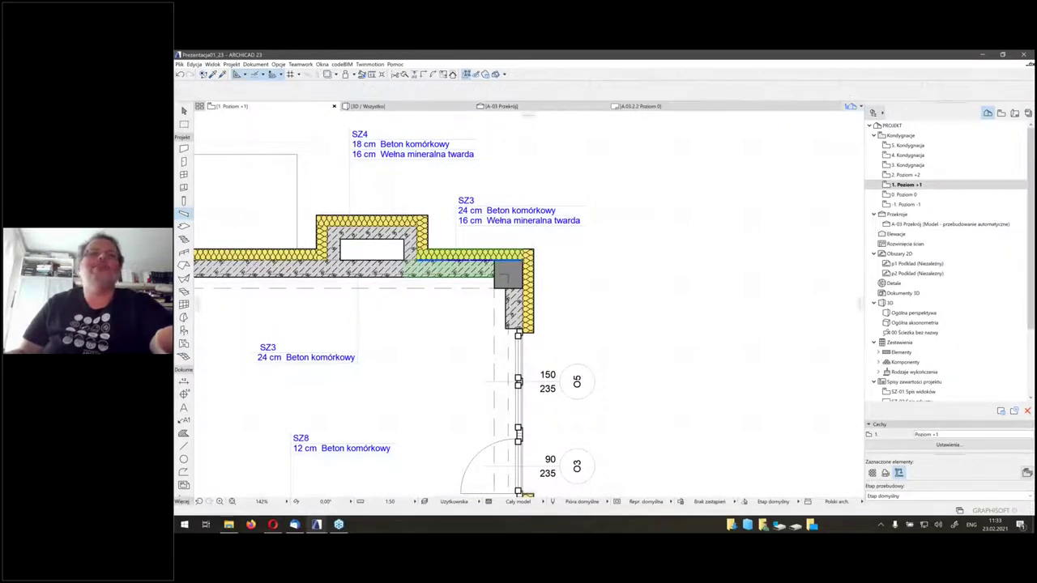
left_click(472, 263)
right_click(471, 263)
key("Escape")
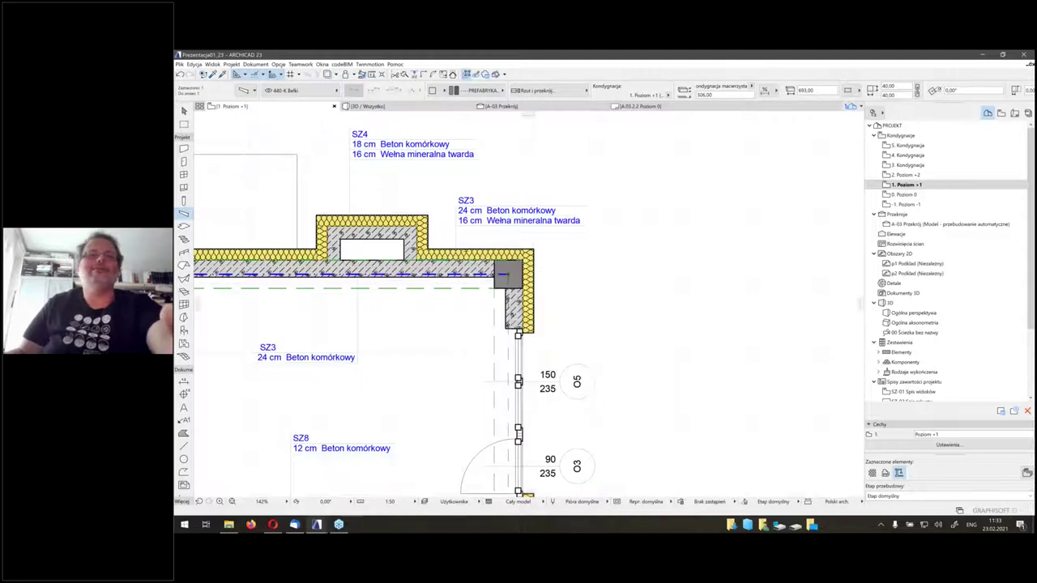
key("Escape")
right_click(472, 250)
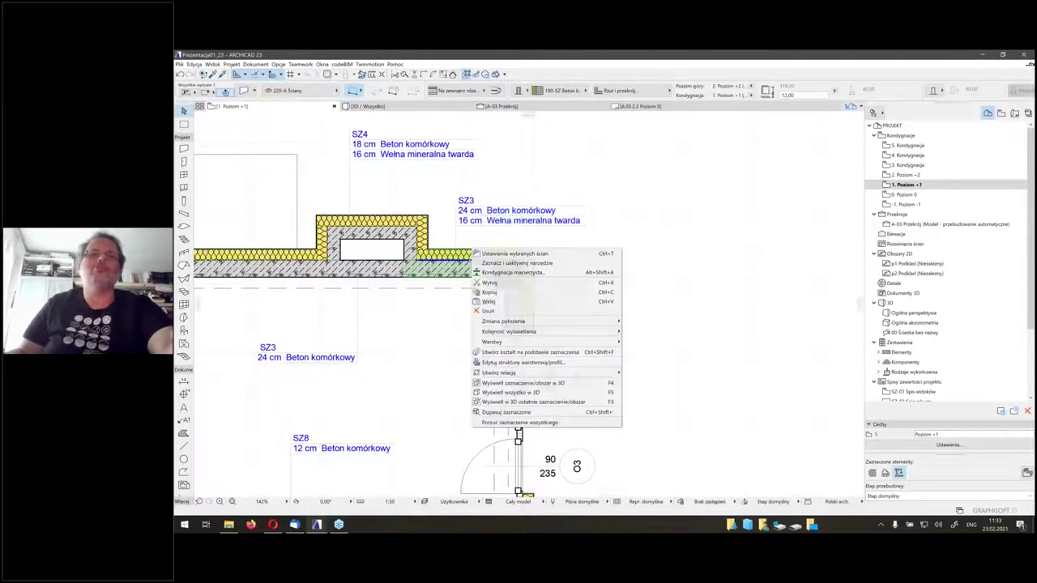
left_click(535, 363)
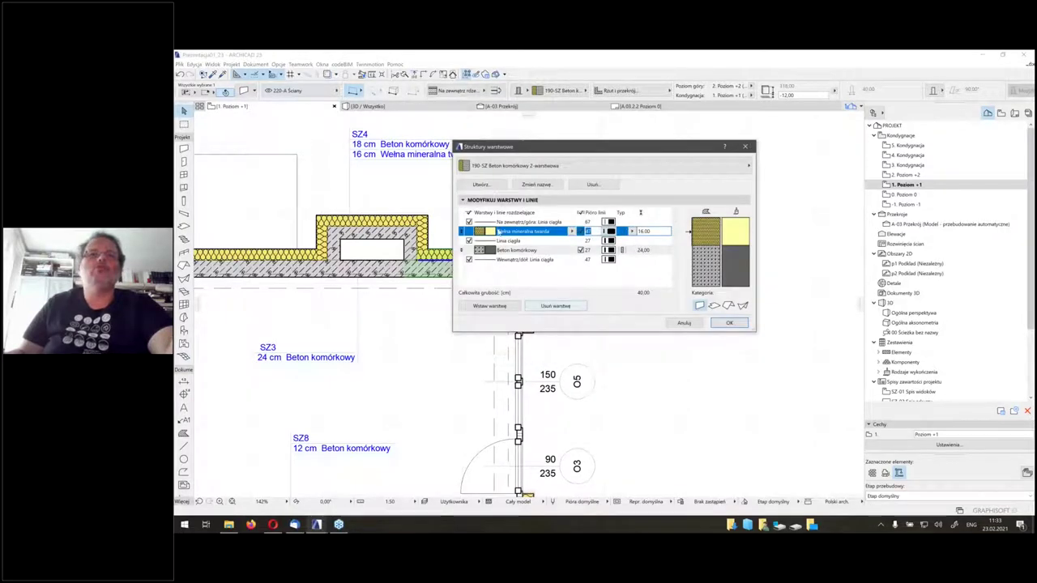
Delete the composite 190-SZ Beton komórkowy 2-warstwowa and replace it throughout with S04b - Solbet-Ściana z dociepleniem U=0,15 W/m2K
left_click(594, 185)
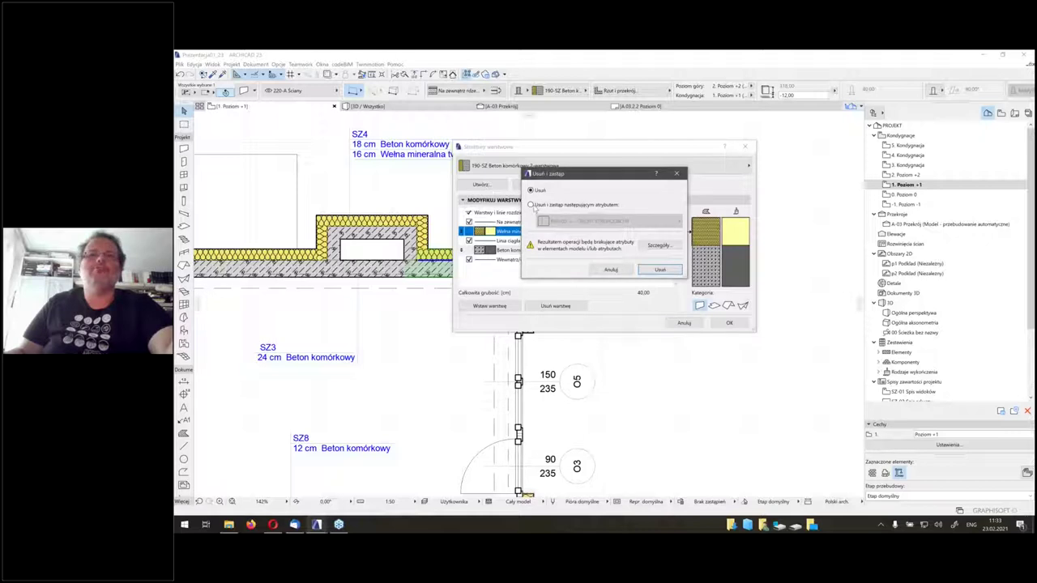
left_click(531, 204)
left_click(608, 220)
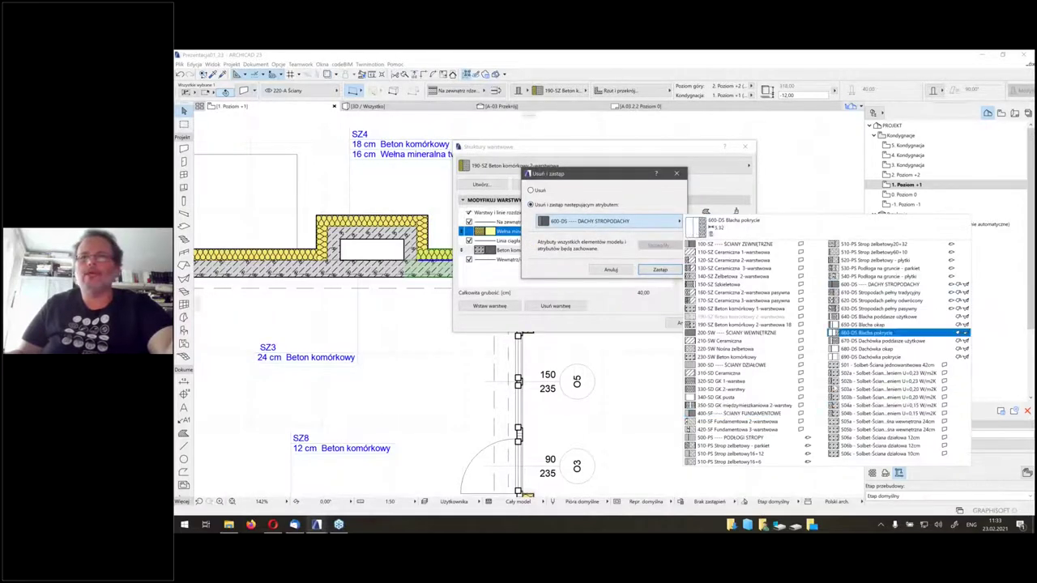
left_click(887, 413)
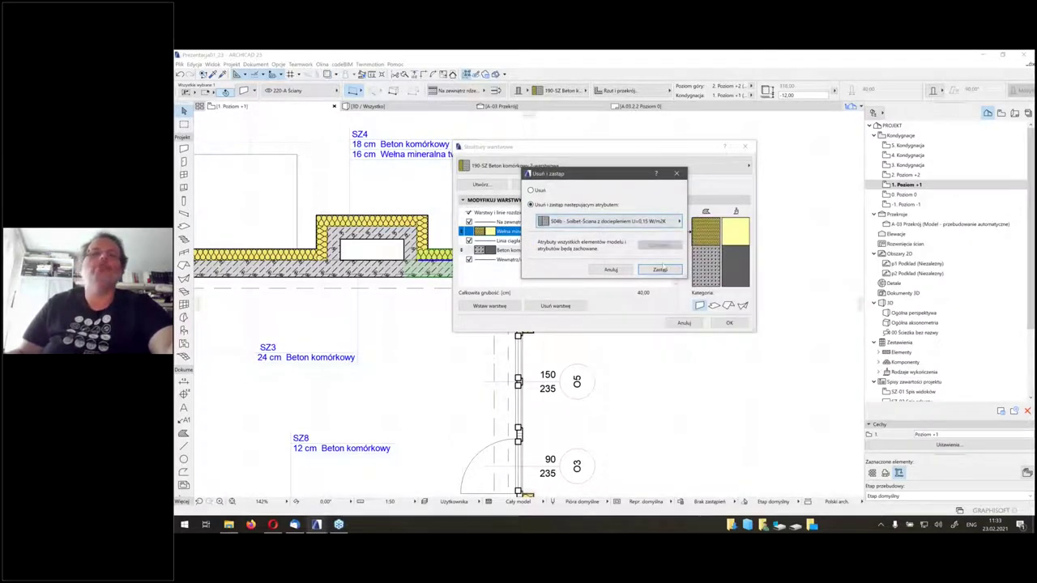
left_click(653, 272)
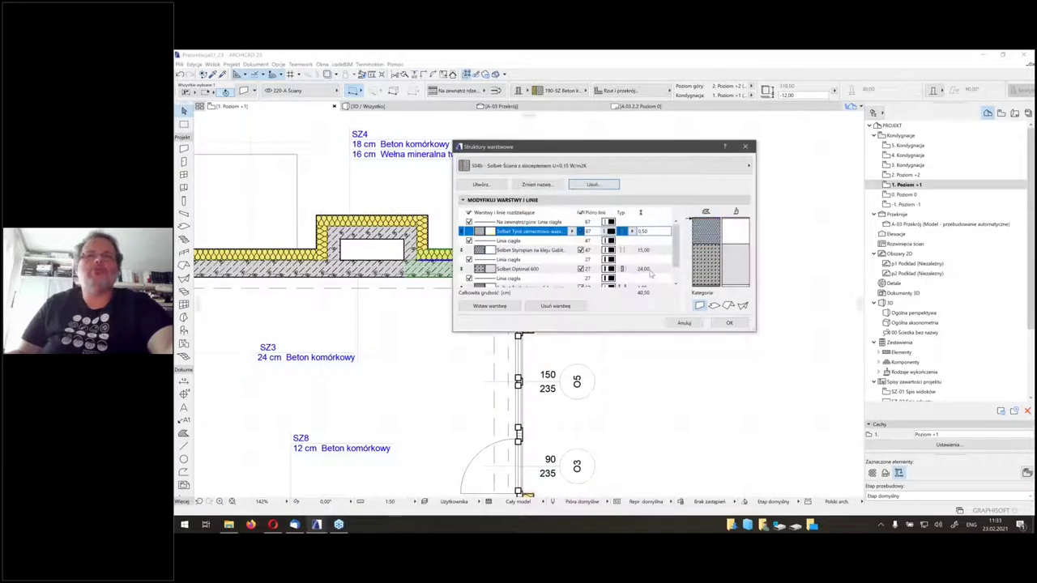
left_click(730, 324)
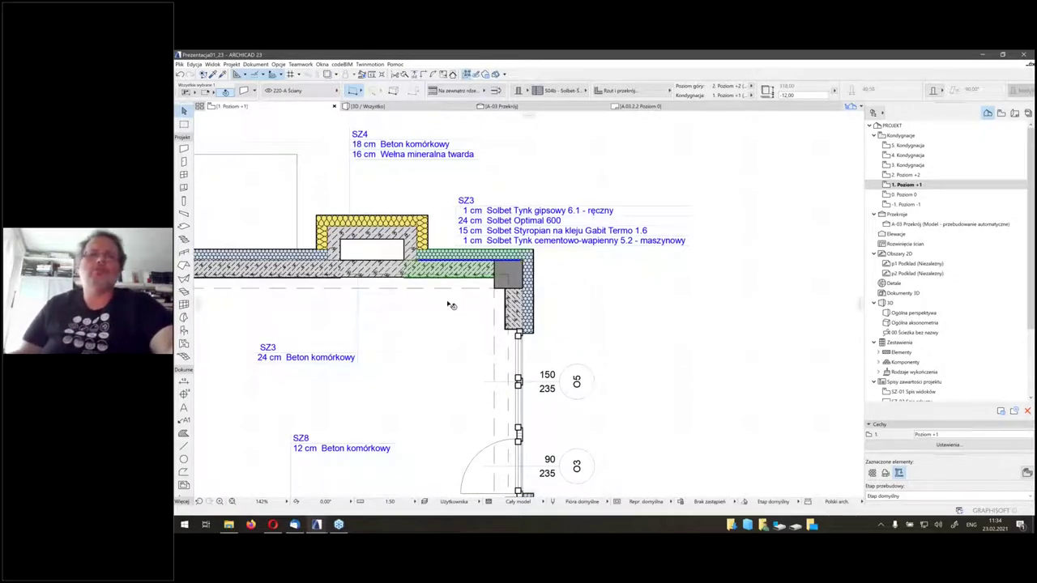
Deselect the wall and examine the SZ3 external wall and its layer label against the adjoining SZ4 shaft wall
key("Escape")
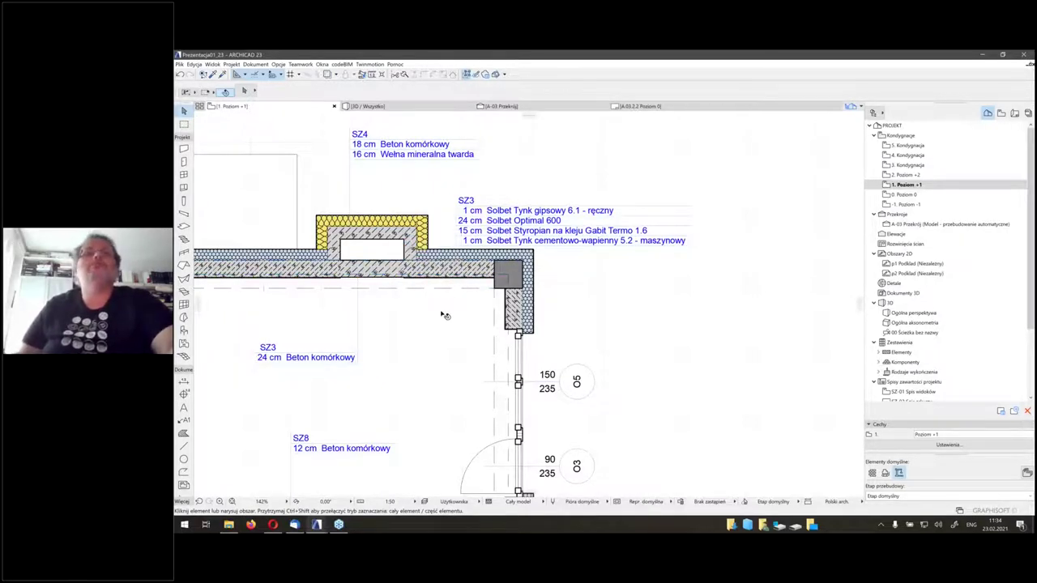
middle_click_drag(551, 325, 679, 335)
scroll(519, 243, "up", 4)
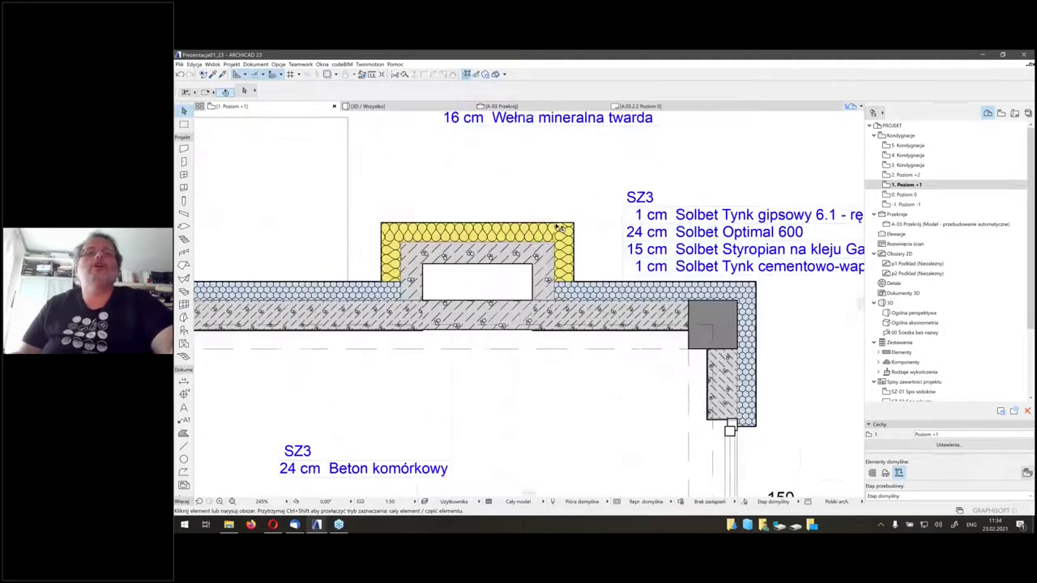
middle_click_drag(580, 253, 516, 253)
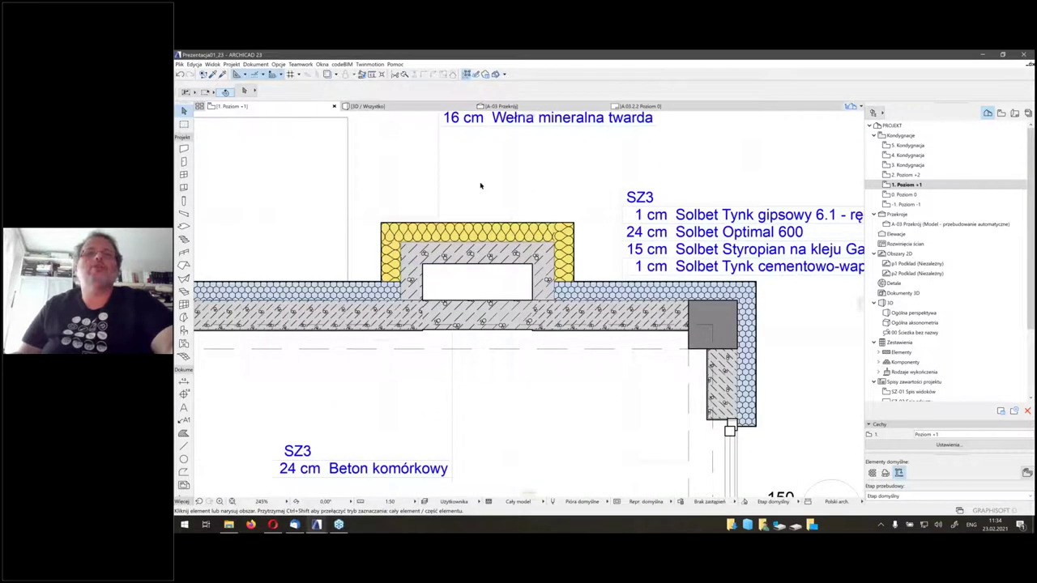
middle_click_drag(480, 185, 444, 278)
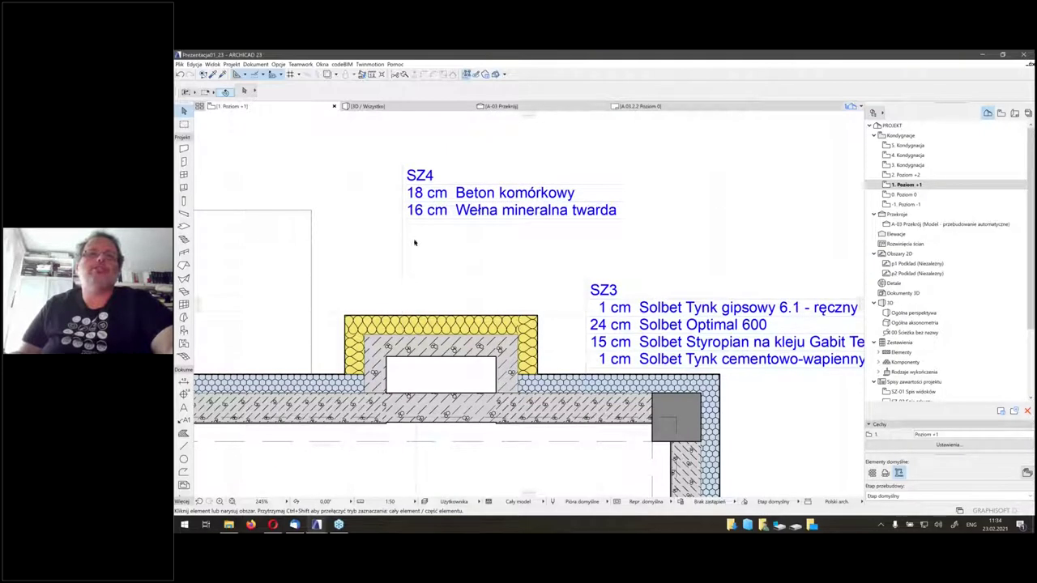
Review the Solbet wall samples S01 to S06c and their labels beside the building plan
scroll(536, 321, "down", 5)
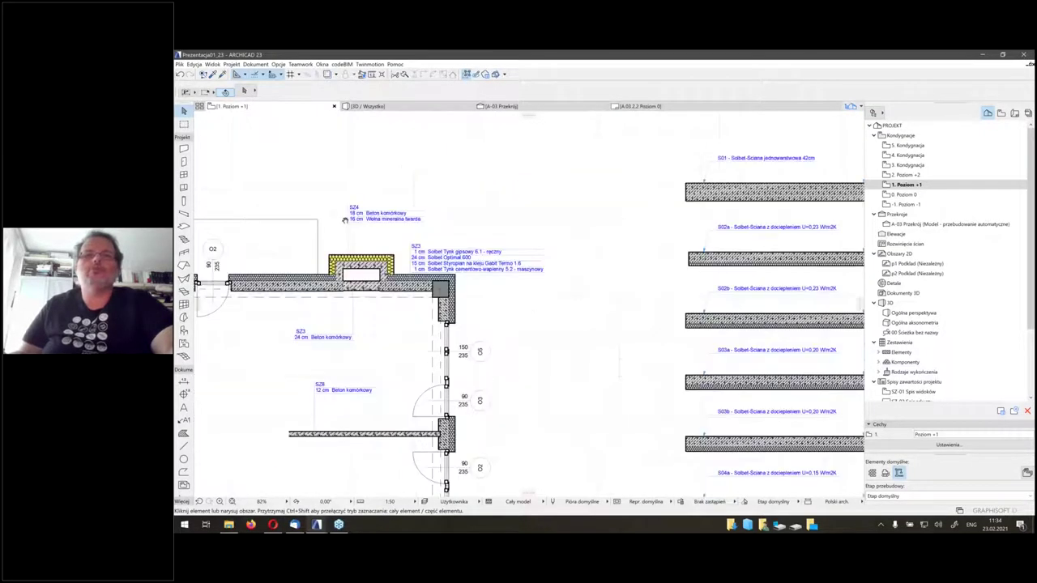
scroll(486, 267, "right", 5)
scroll(489, 315, "down", 5)
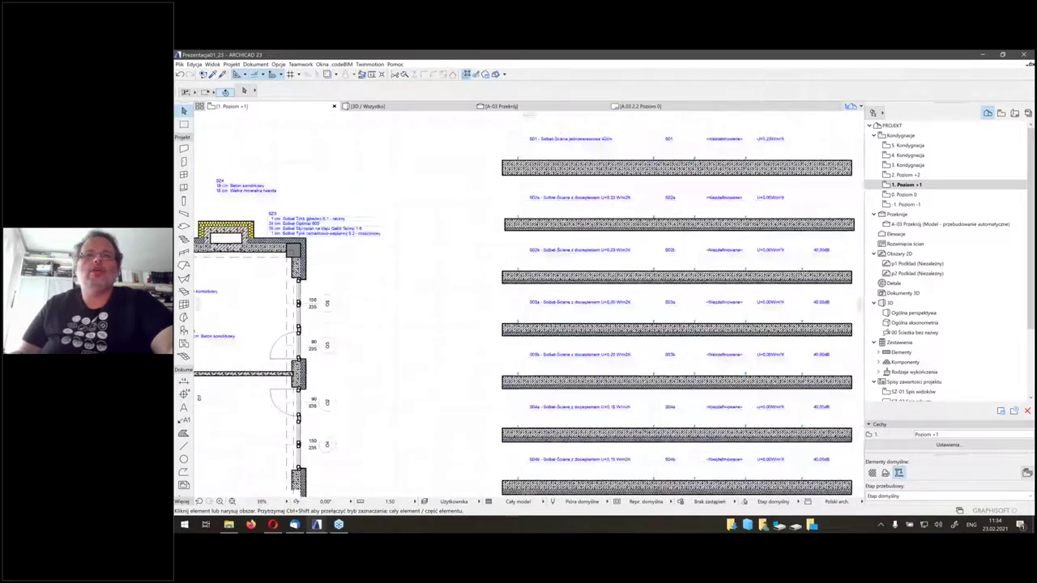
scroll(502, 348, "up", 2)
scroll(506, 355, "up", 1)
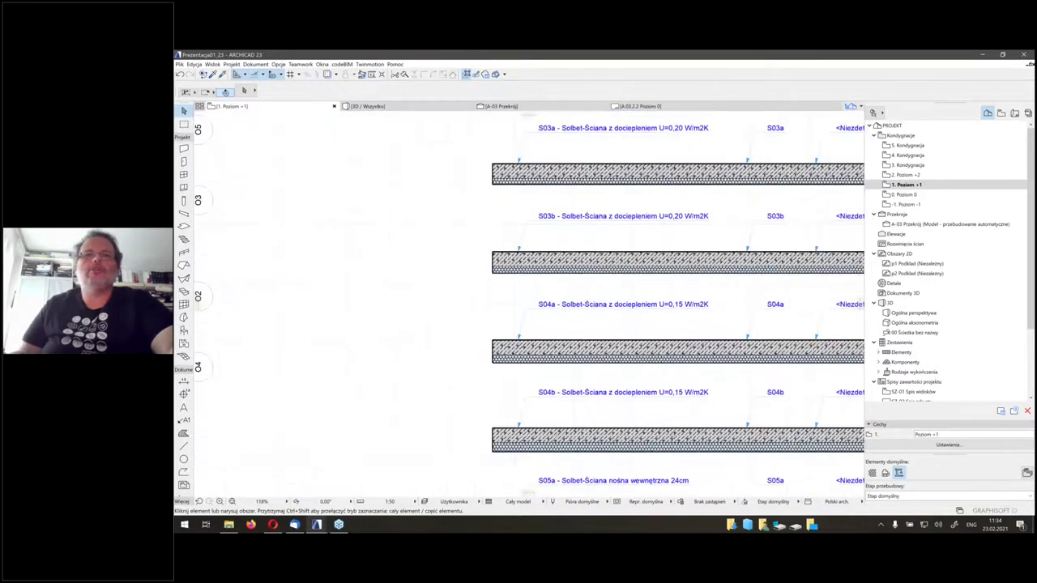
scroll(449, 311, "down", 3)
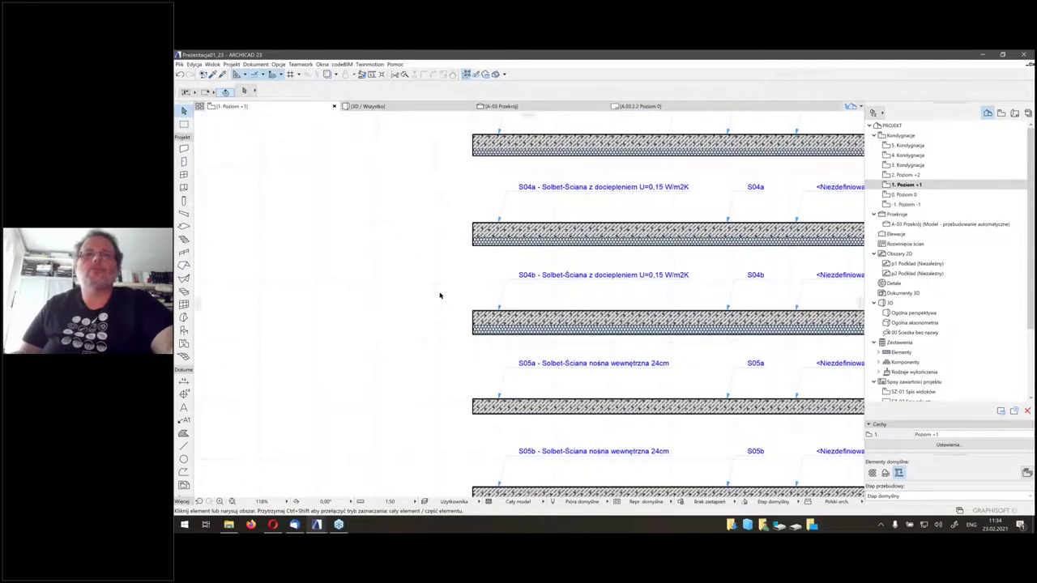
scroll(422, 278, "down", 5)
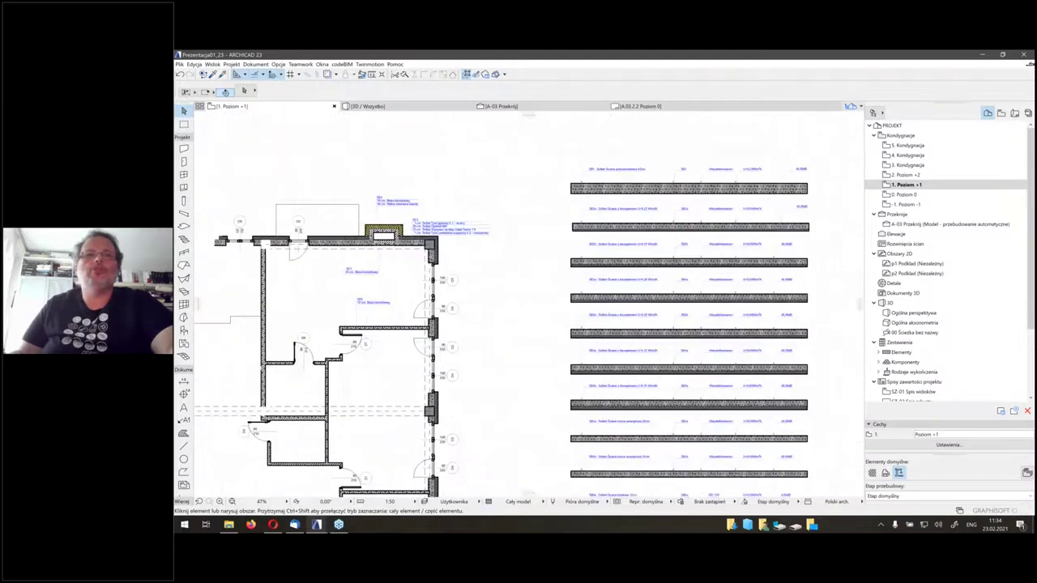
scroll(569, 403, "up", 4)
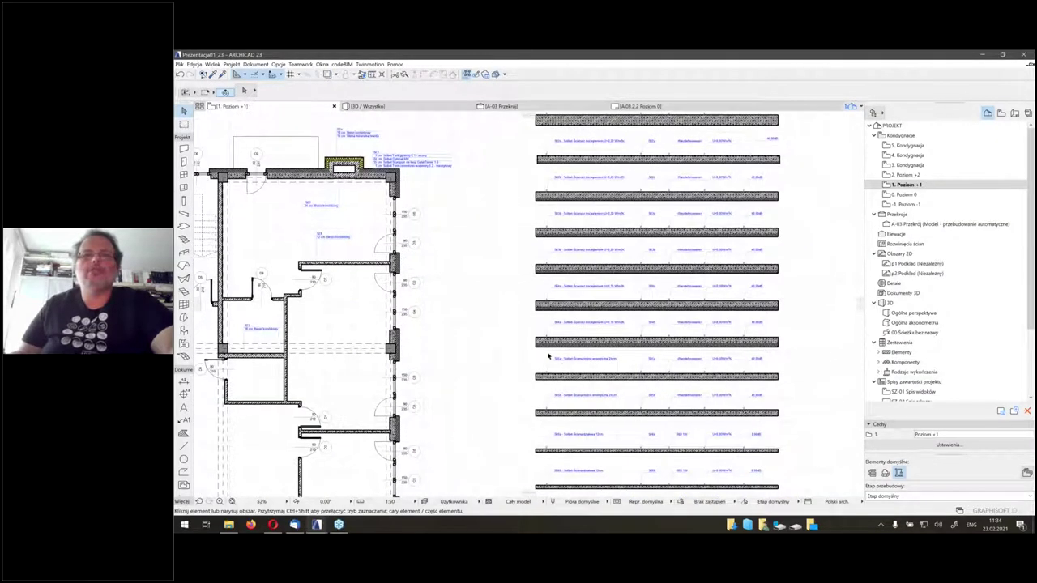
scroll(558, 244, "up", 3)
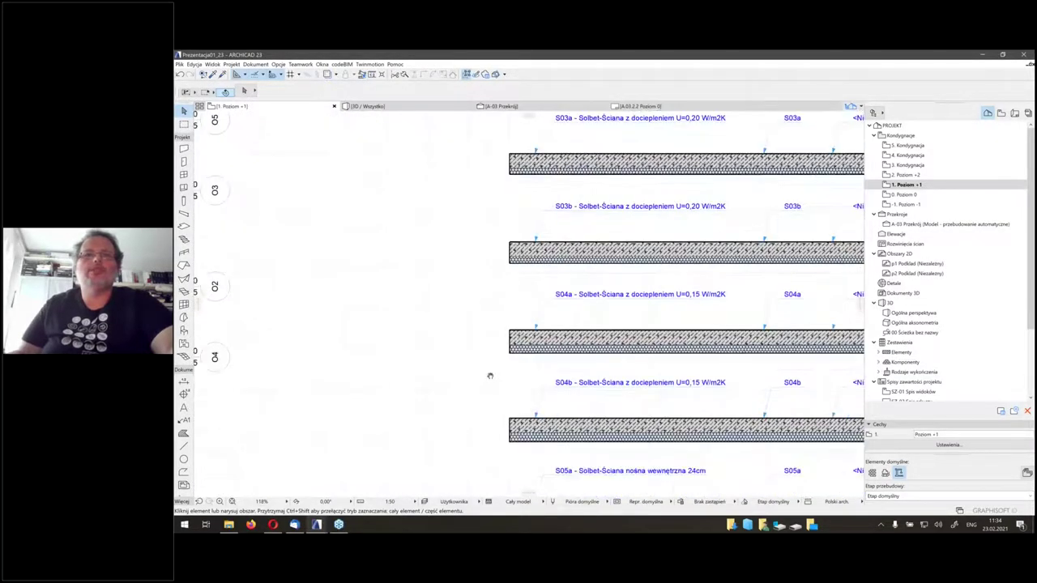
scroll(467, 341, "down", 4)
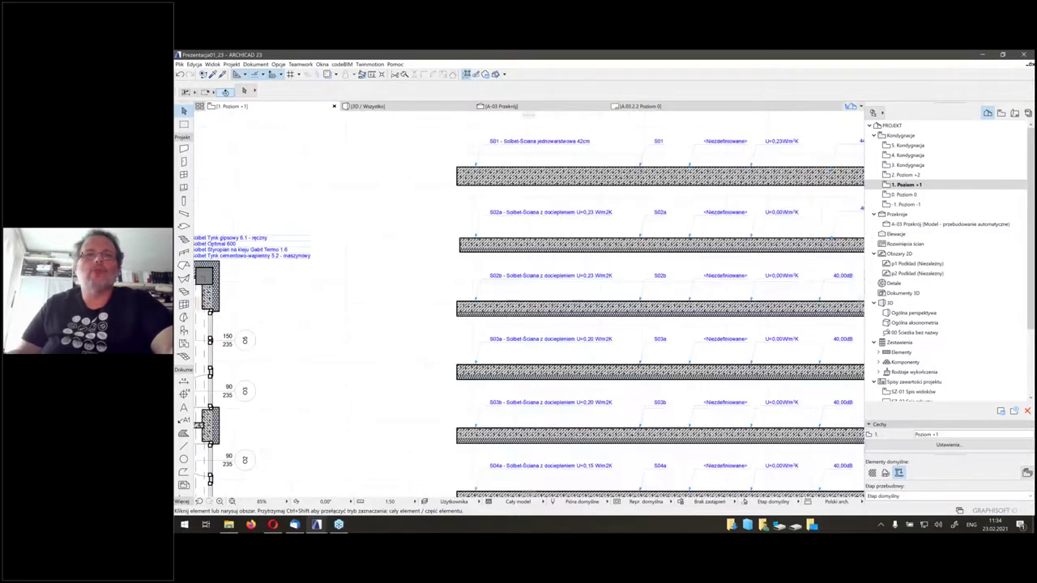
scroll(389, 350, "down", 3)
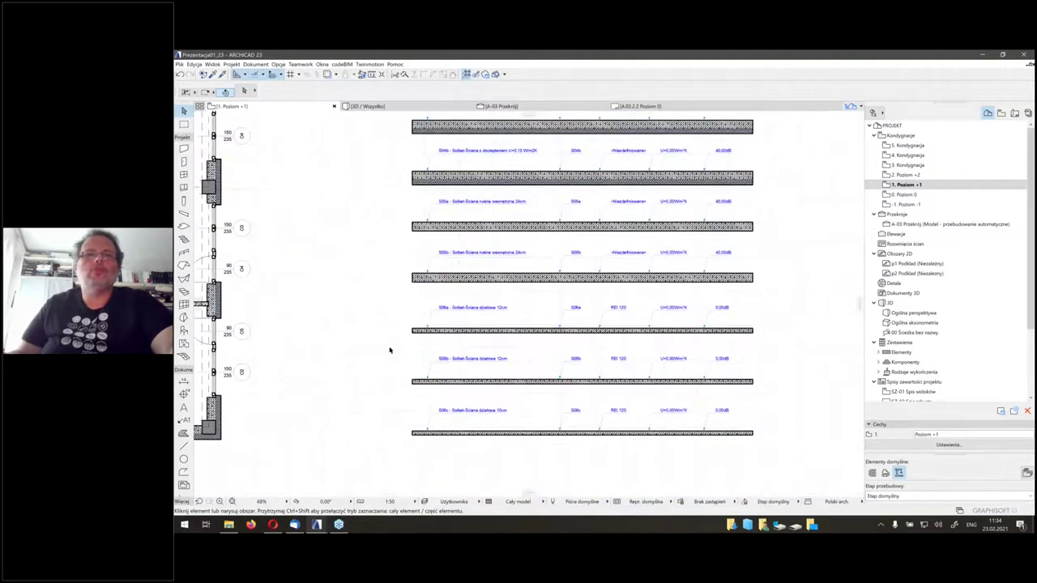
scroll(389, 343, "up", 4)
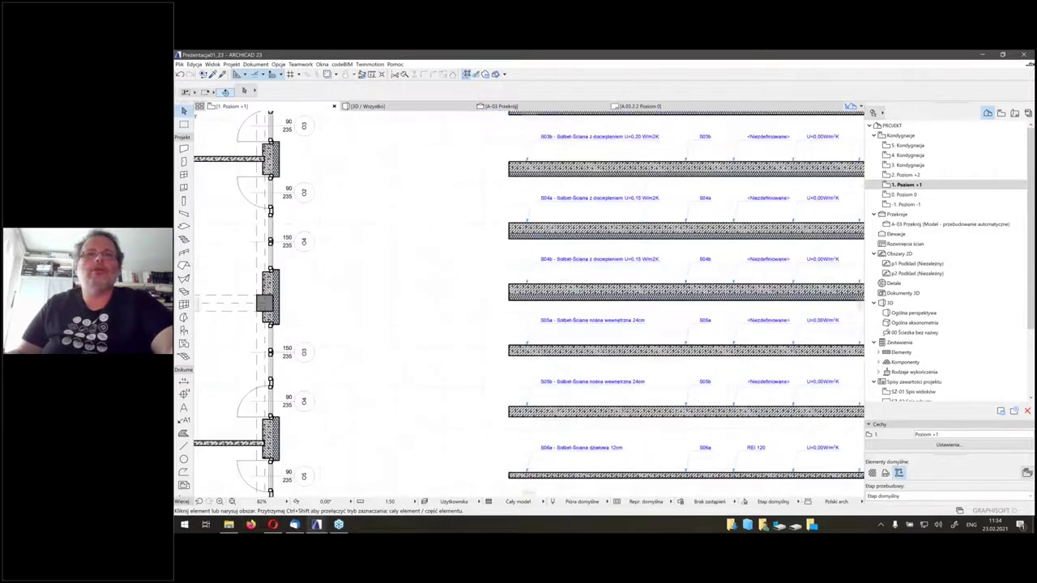
Duplicate the SZ3 external wall's S04b composite as S04b1 - Solbet-Ściana z dociepleniem U=0,15 W/m2K kopia
scroll(463, 301, "up", 5)
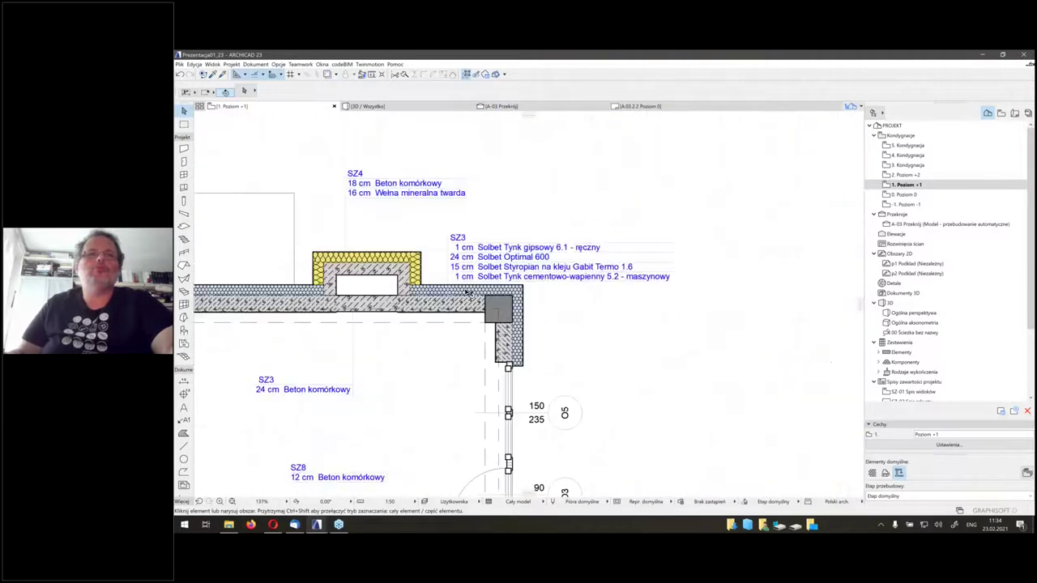
left_click(463, 302)
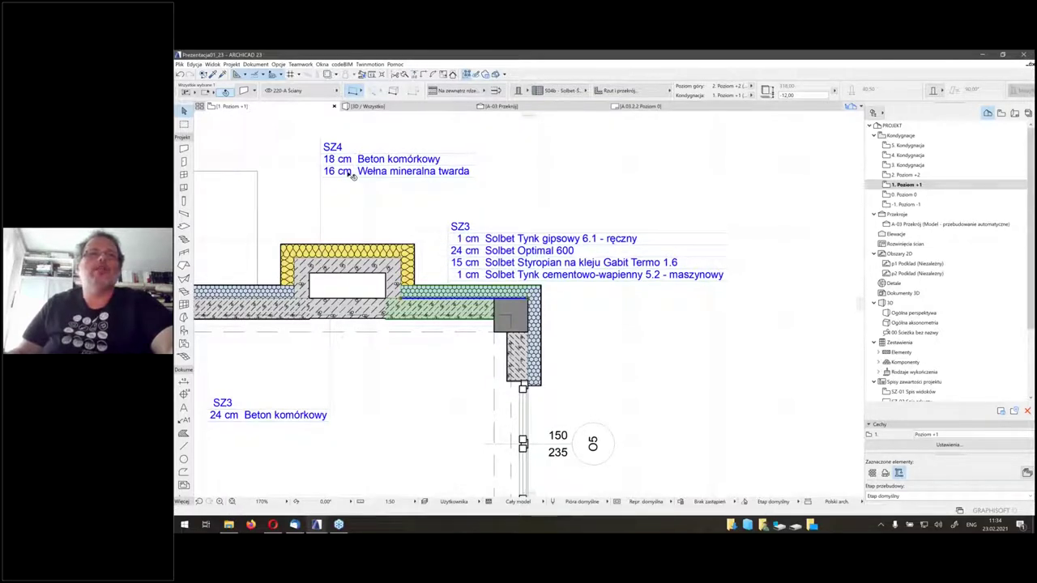
right_click(466, 303)
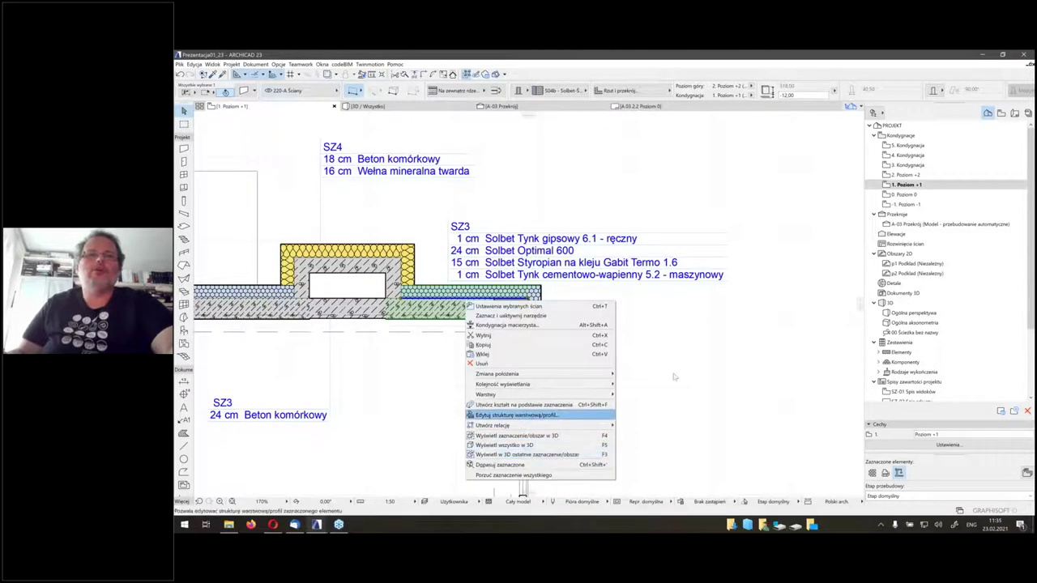
key("Return")
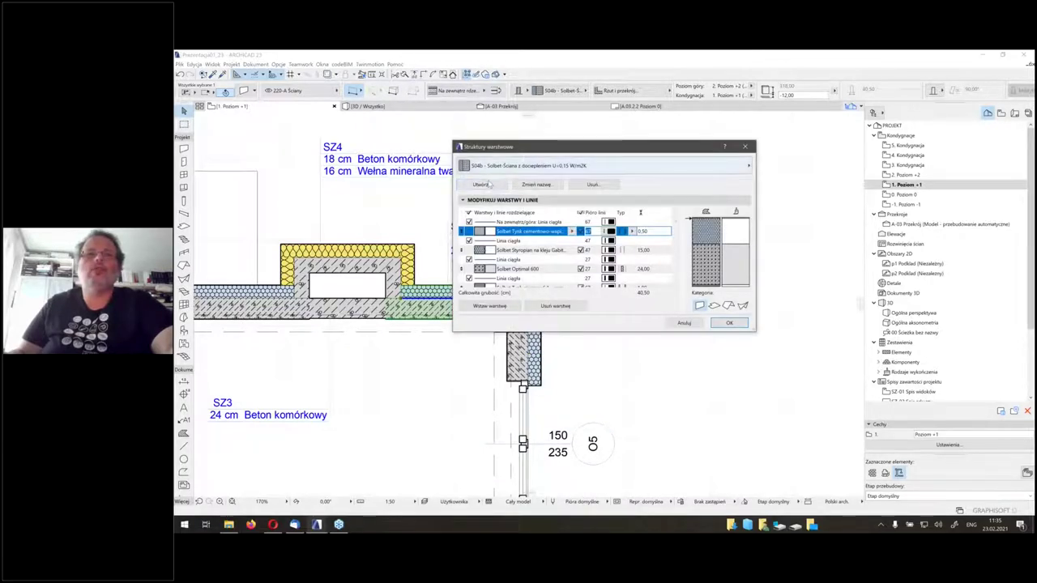
left_click(481, 185)
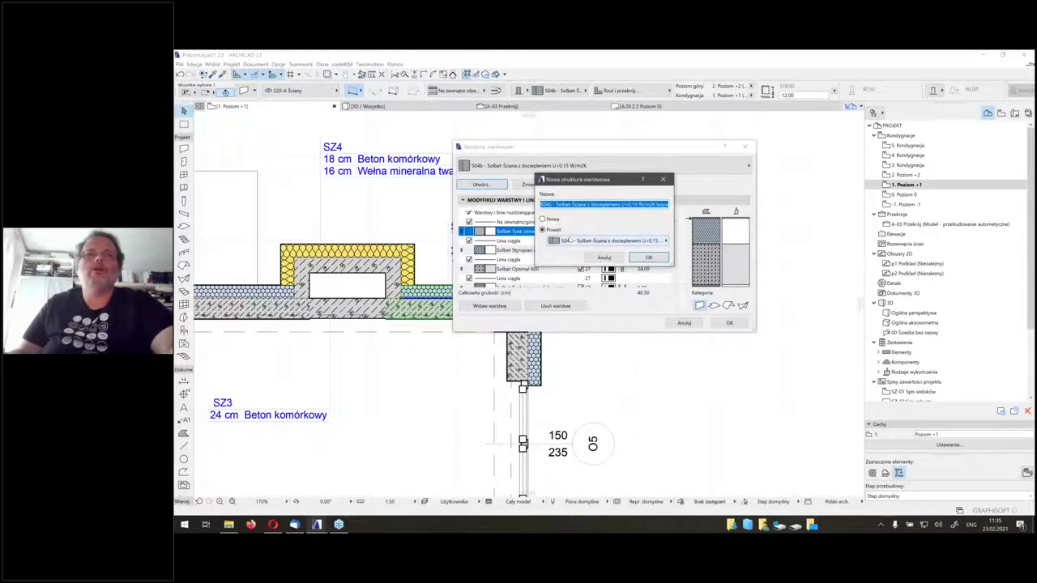
left_click(553, 207)
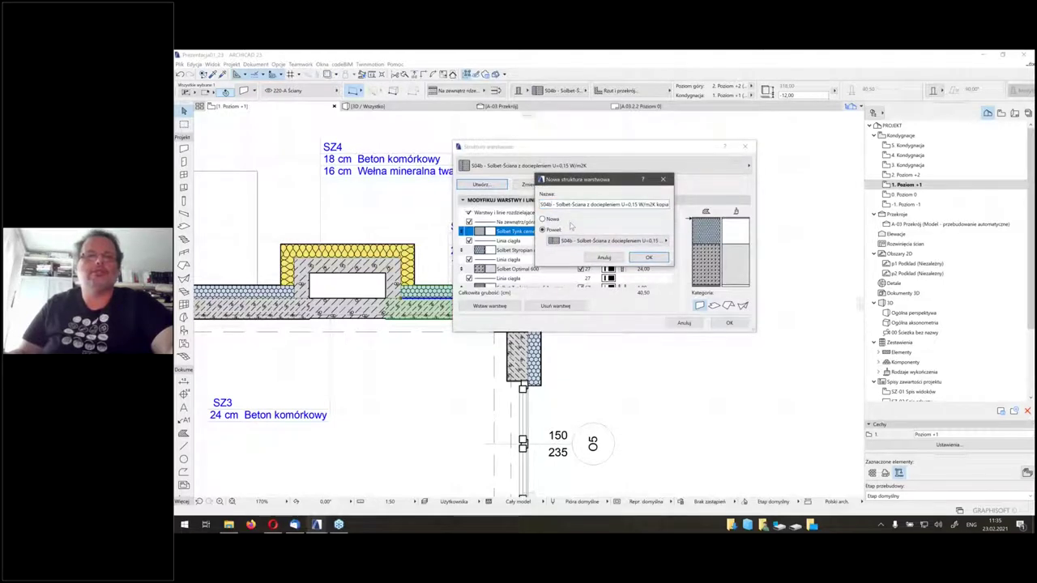
type("1")
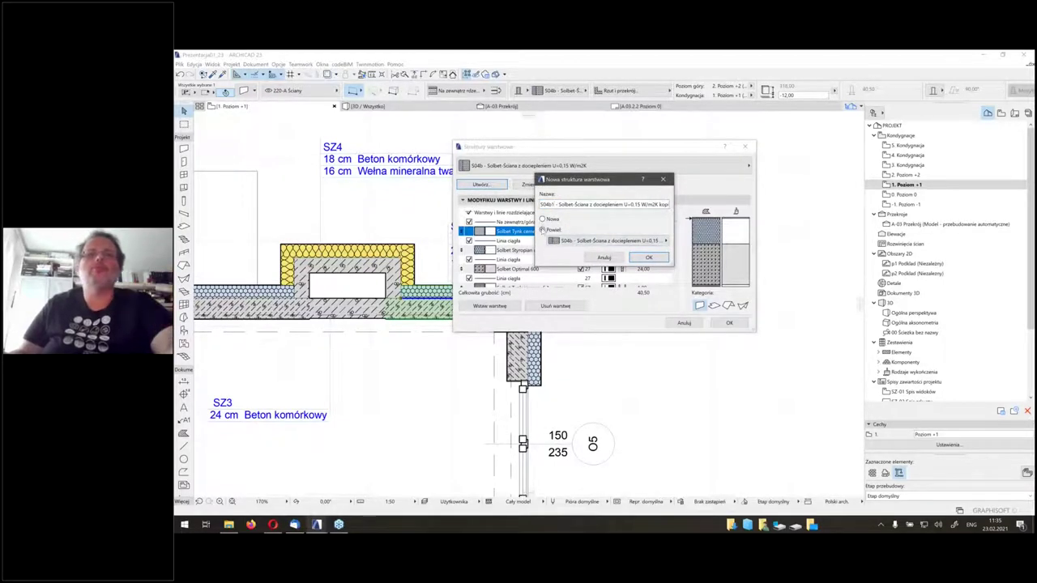
left_click(648, 257)
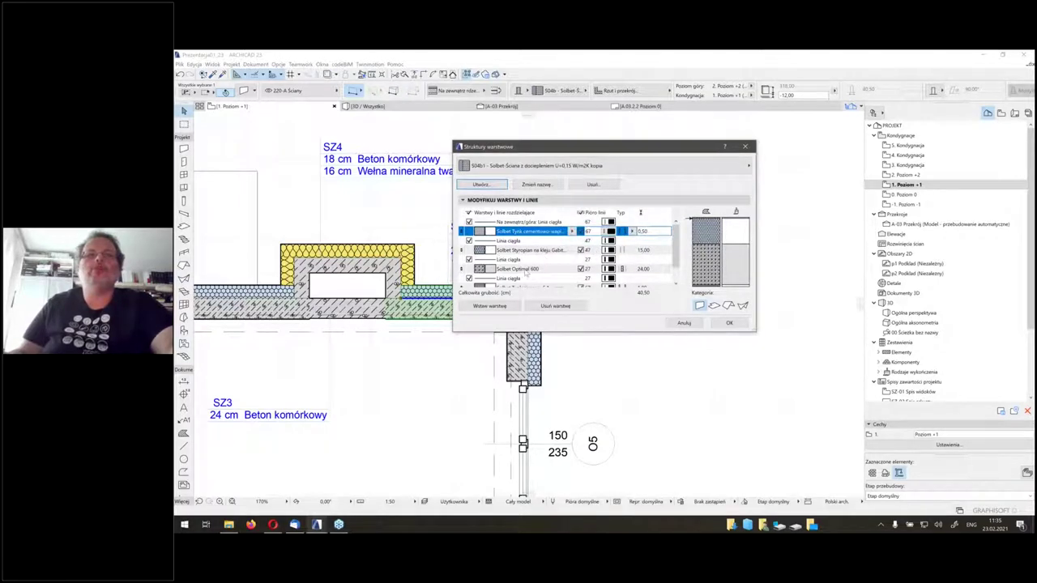
Set the Solbet Optimal 600 layer of composite S04b1 to 18 cm and accept the composite changes
left_click(525, 269)
double_click(656, 269)
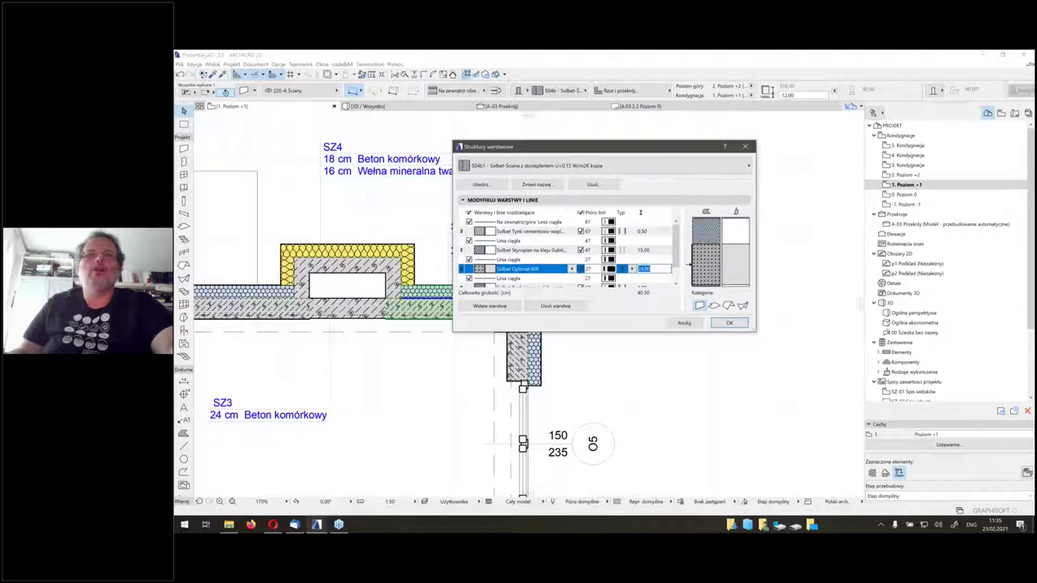
type("18")
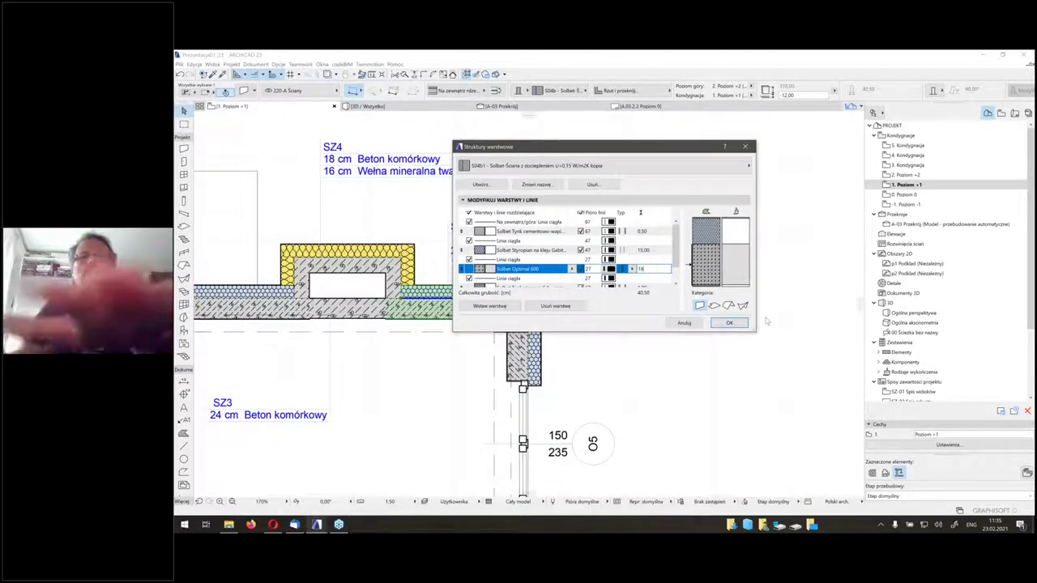
left_click(719, 324)
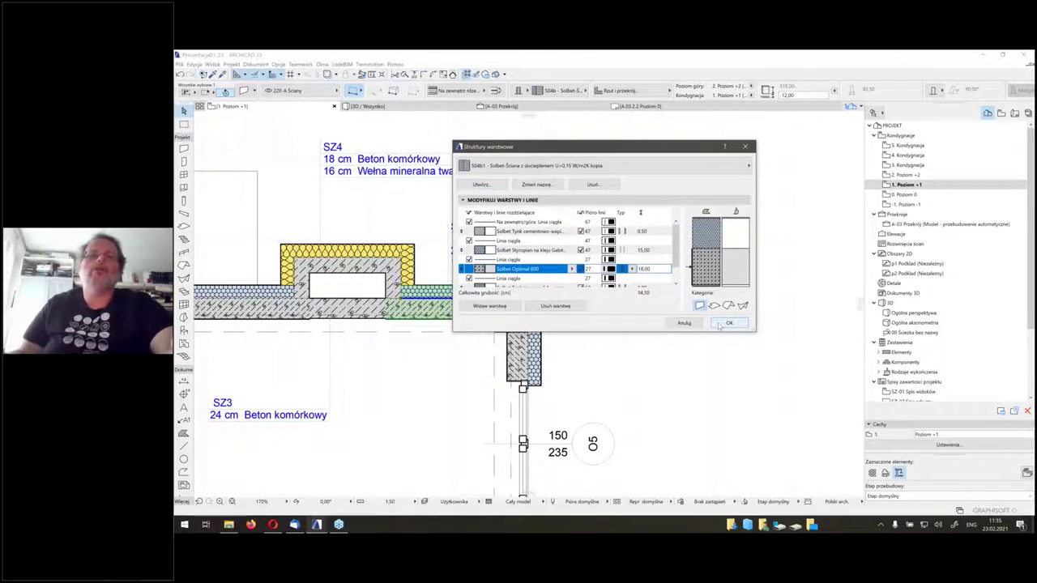
left_click(719, 324)
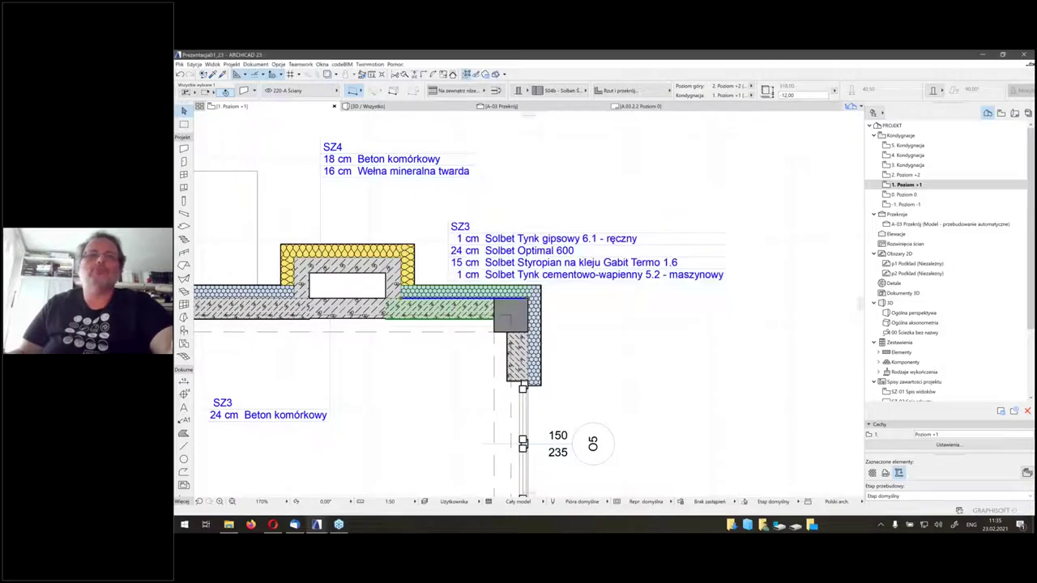
Delete the SZ4 shaft wall's composite 190-SZ Beton komórkowy 2-warstwowa 18, replacing it with S04b1 - Solbet-Ściana z dociepleniem U=0,15 W/m2K kopia
left_click(401, 267)
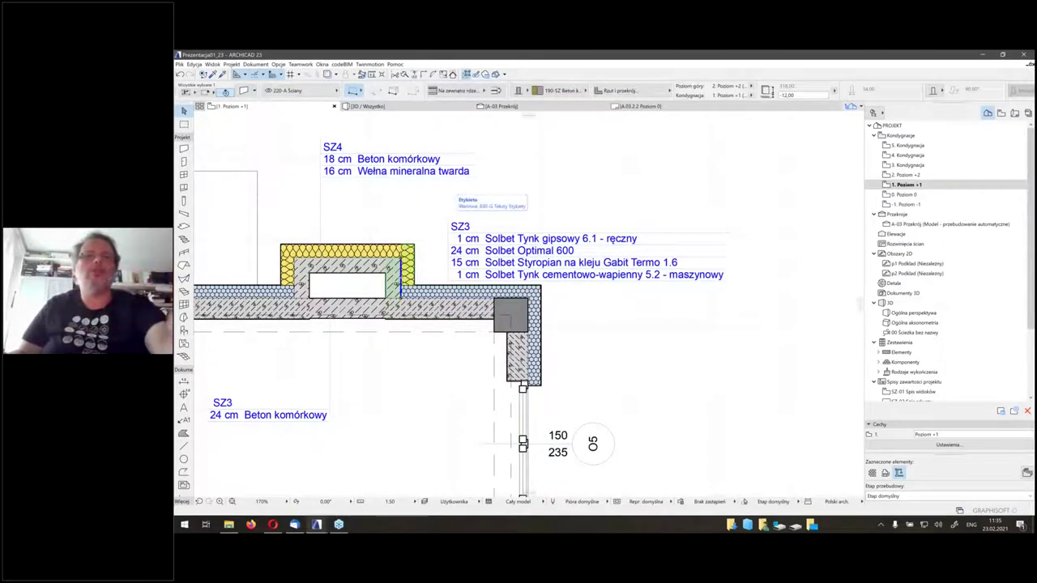
right_click(402, 273)
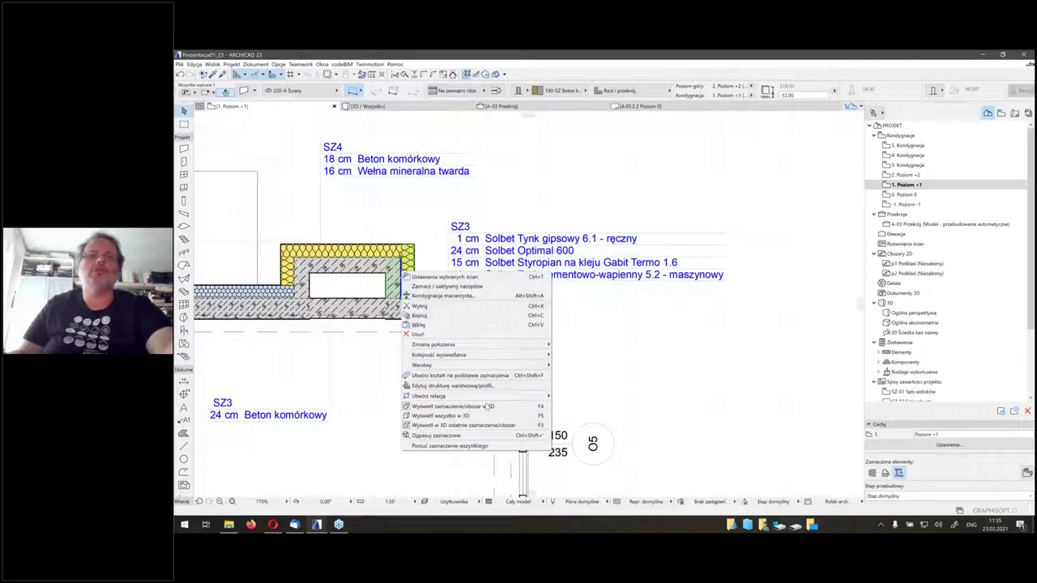
left_click(477, 387)
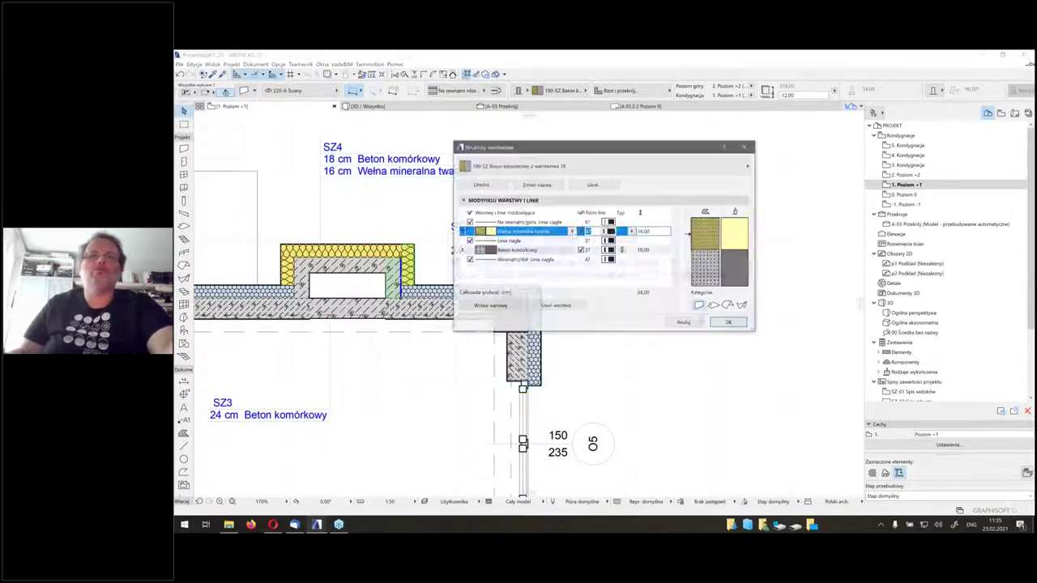
left_click(600, 185)
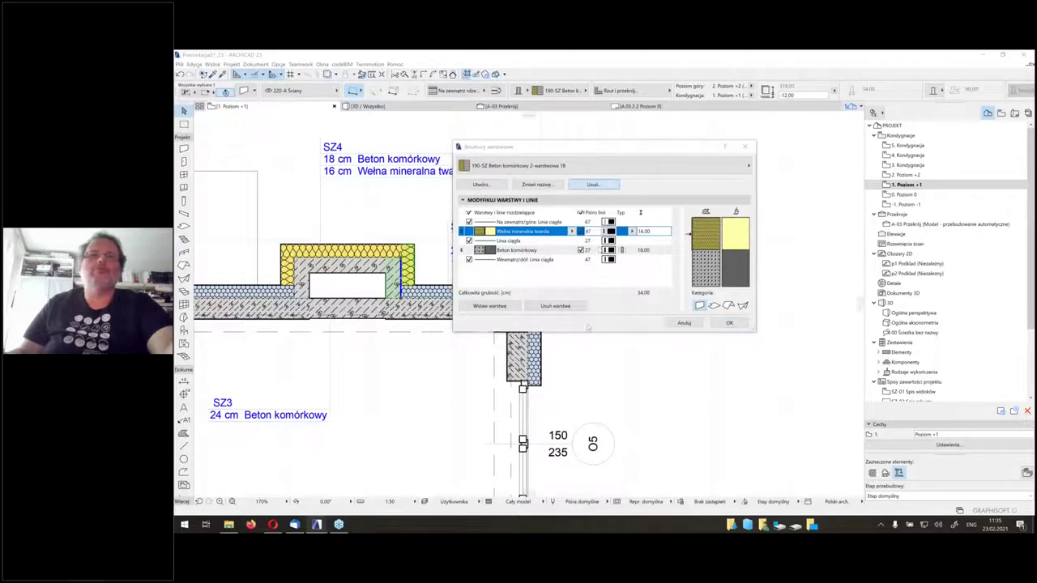
left_click(603, 224)
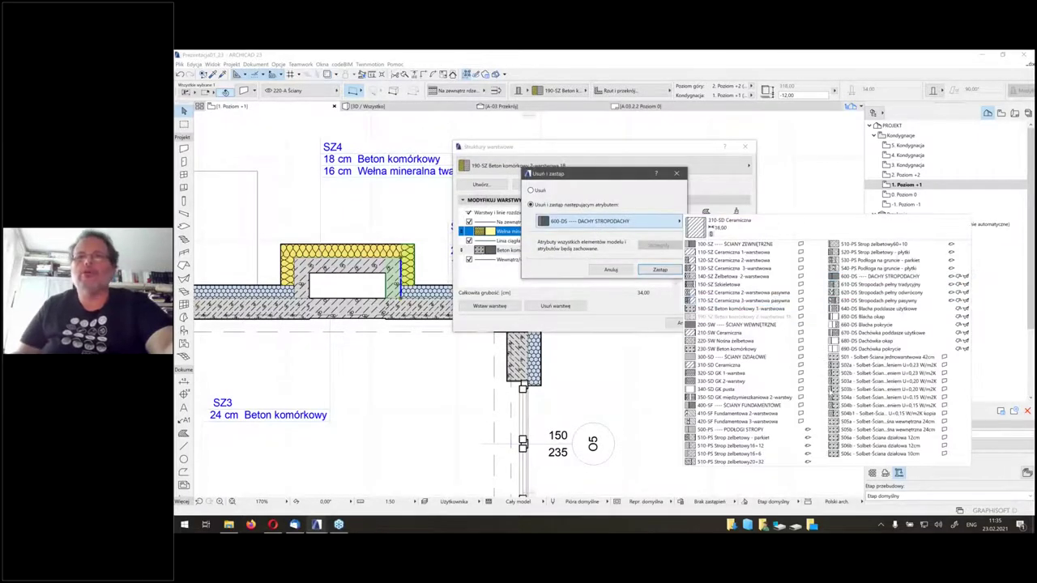
left_click(891, 414)
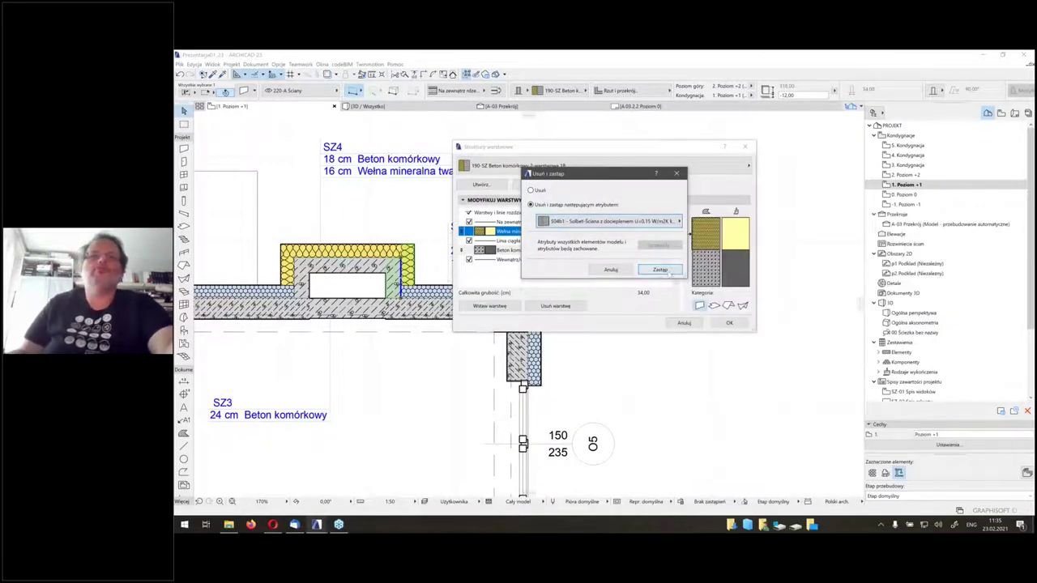
left_click(661, 270)
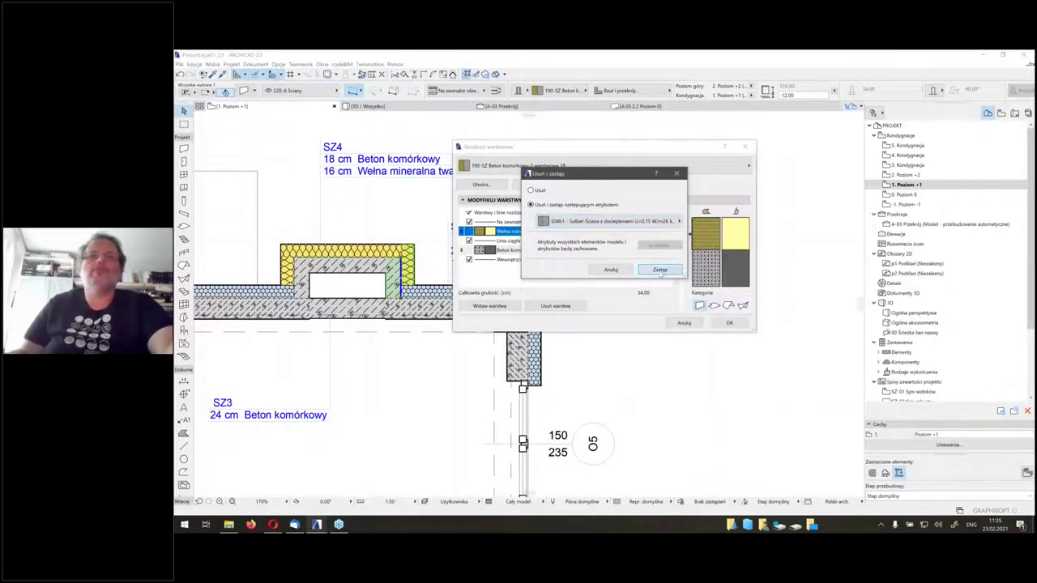
left_click(729, 323)
left_click(422, 218)
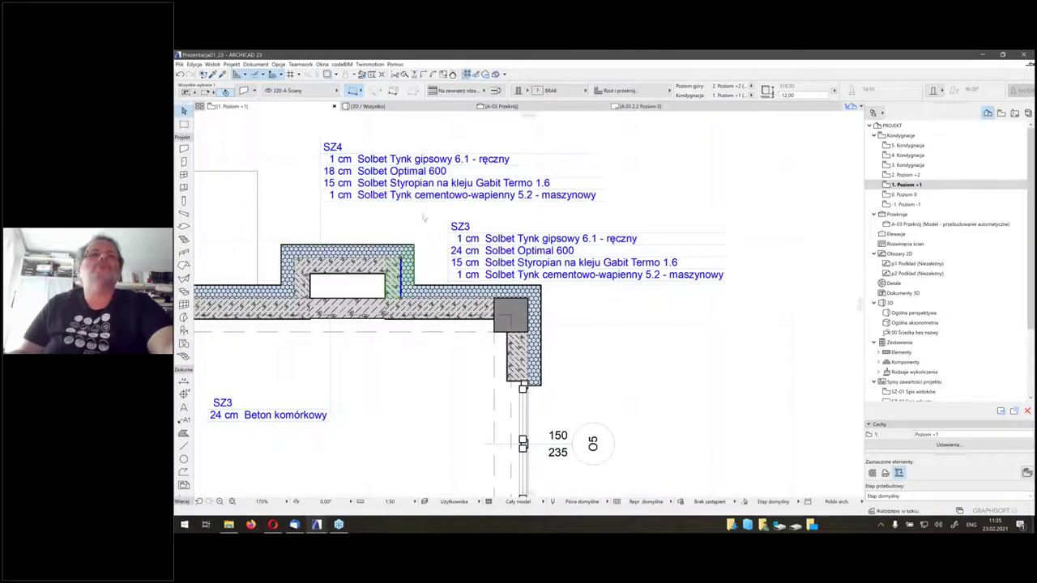
Inspect the 24 cm Beton komórkowy wall segment closing the inner side of the SZ4 shaft
middle_click_drag(338, 309, 488, 262)
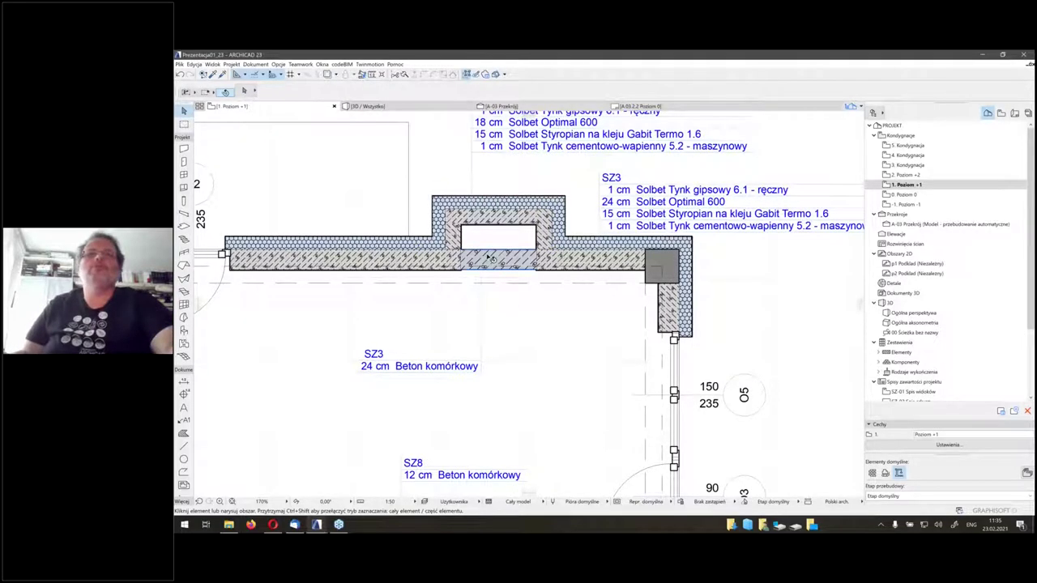
left_click(489, 261)
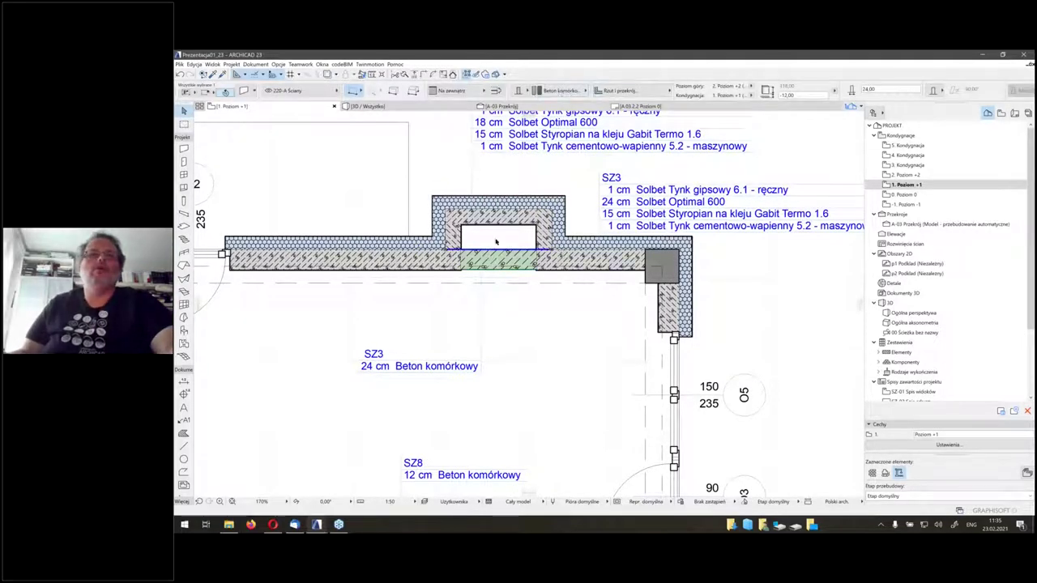
scroll(670, 307, "down", 5)
scroll(669, 307, "down", 4)
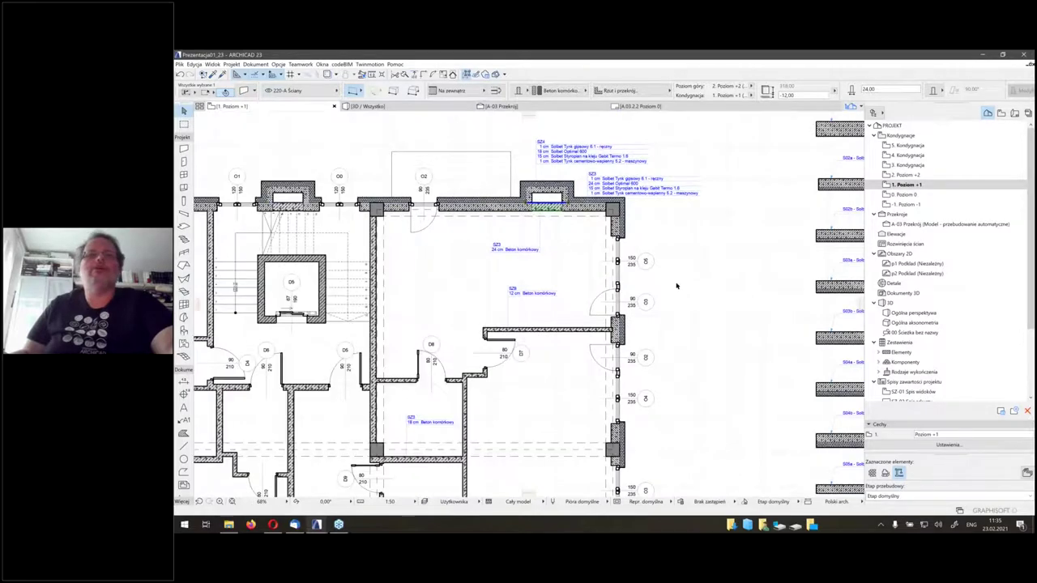
key("Escape")
Compare the 12 cm SZ8 partition by door D7 with the S06b - Solbet-Ściana działowa 12cm sample wall
scroll(505, 293, "up", 5)
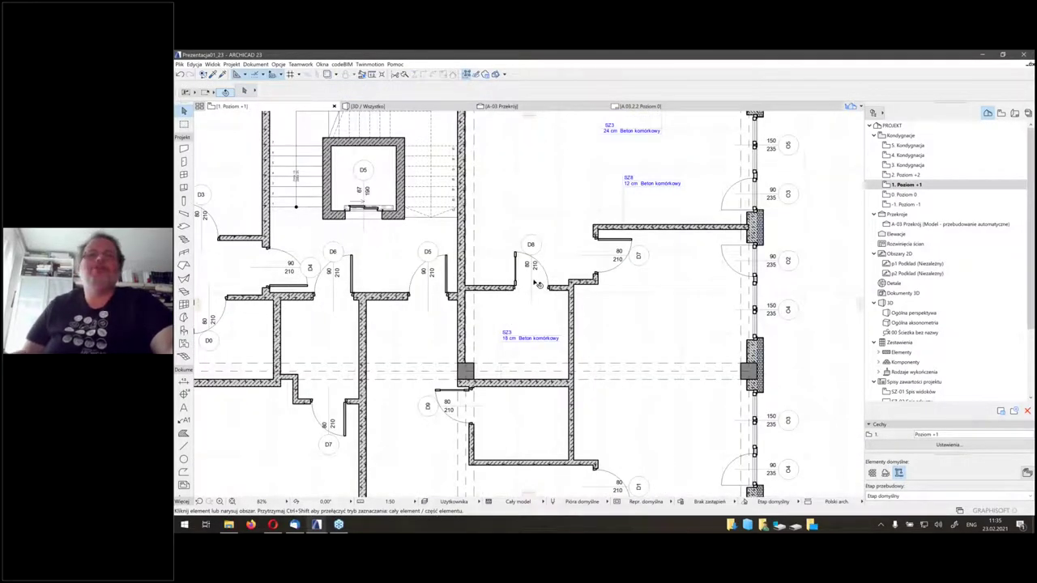
scroll(537, 275, "down", 2)
scroll(537, 270, "up", 8)
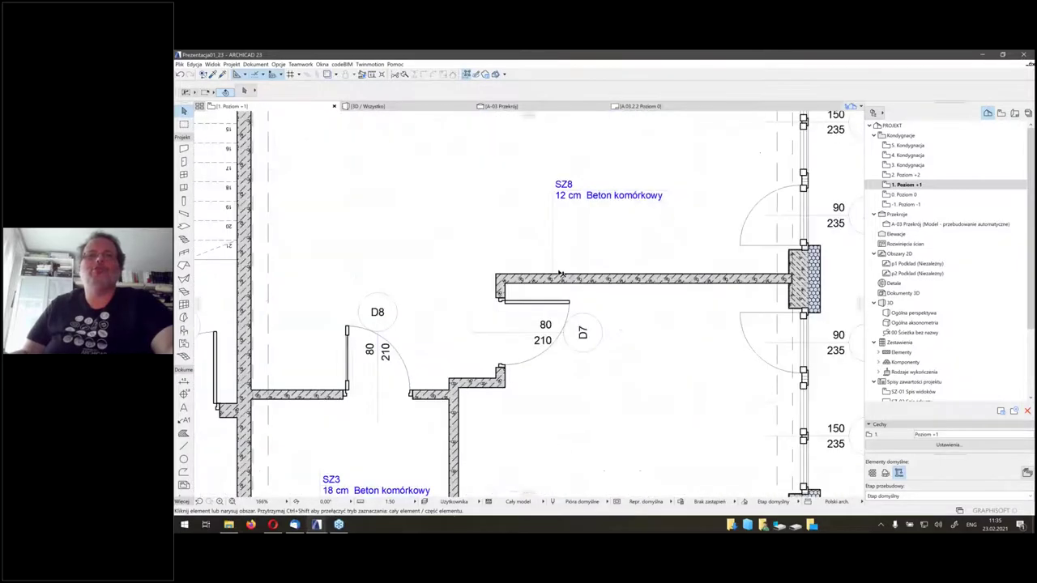
left_click(633, 243)
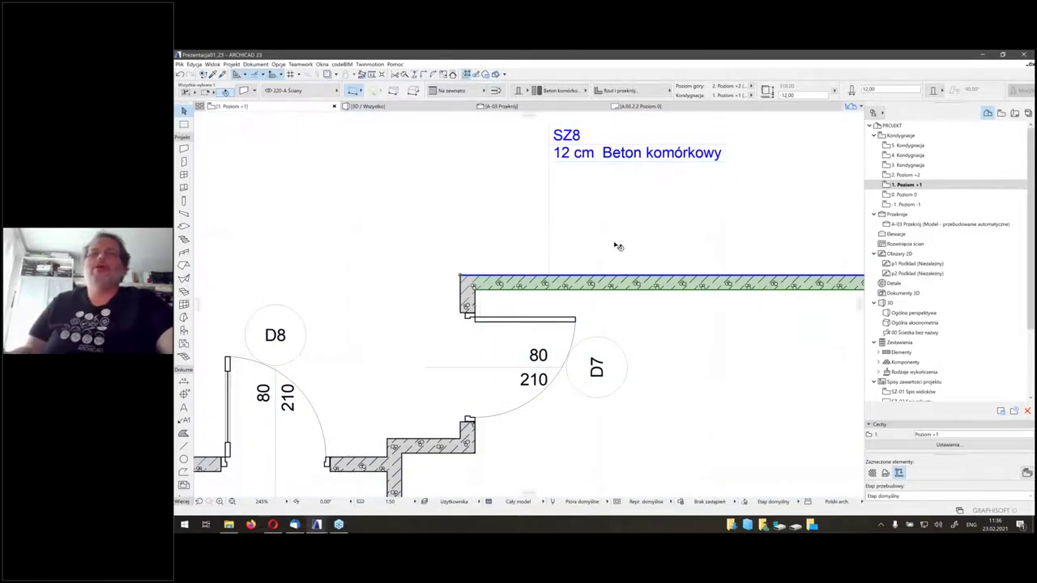
scroll(268, 200, "down", 5)
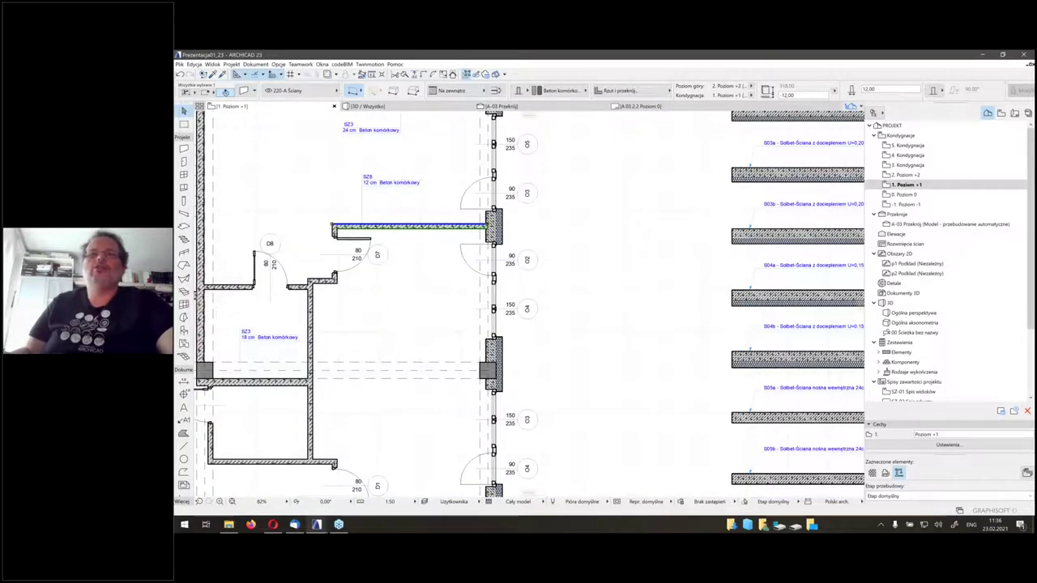
scroll(582, 269, "down", 2)
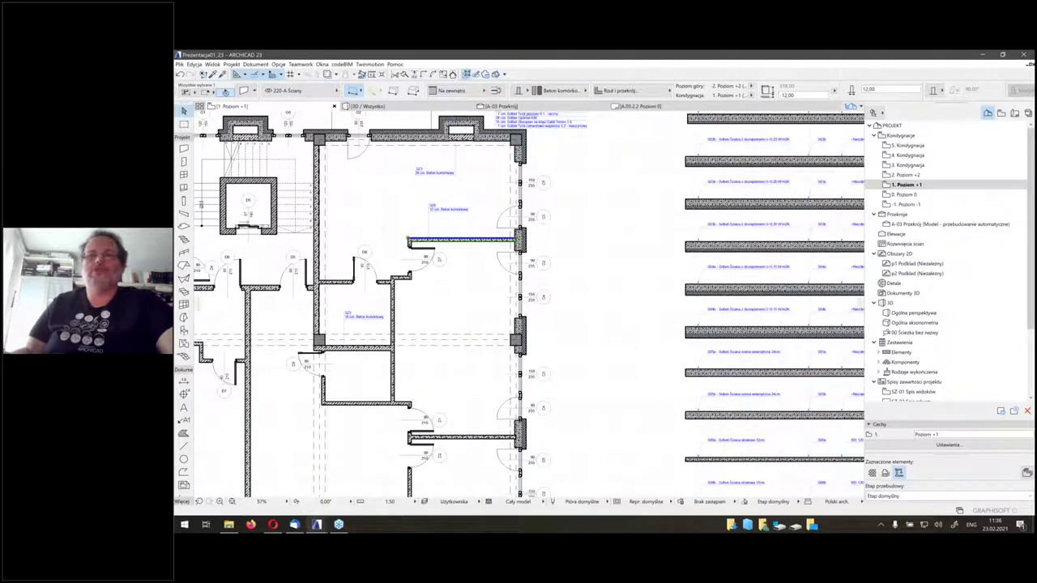
scroll(596, 395, "up", 5)
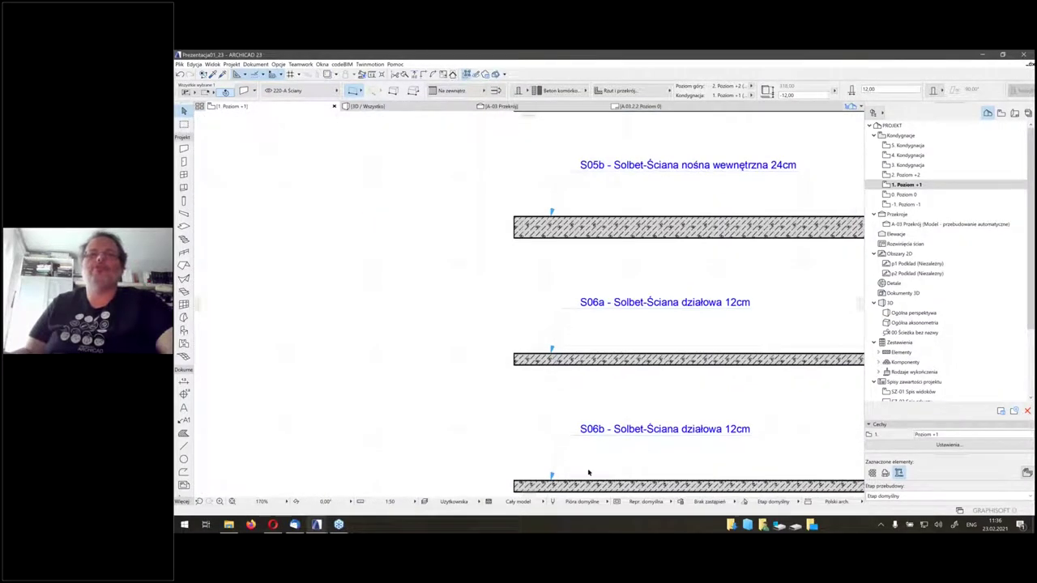
left_click(577, 486)
scroll(375, 273, "down", 5)
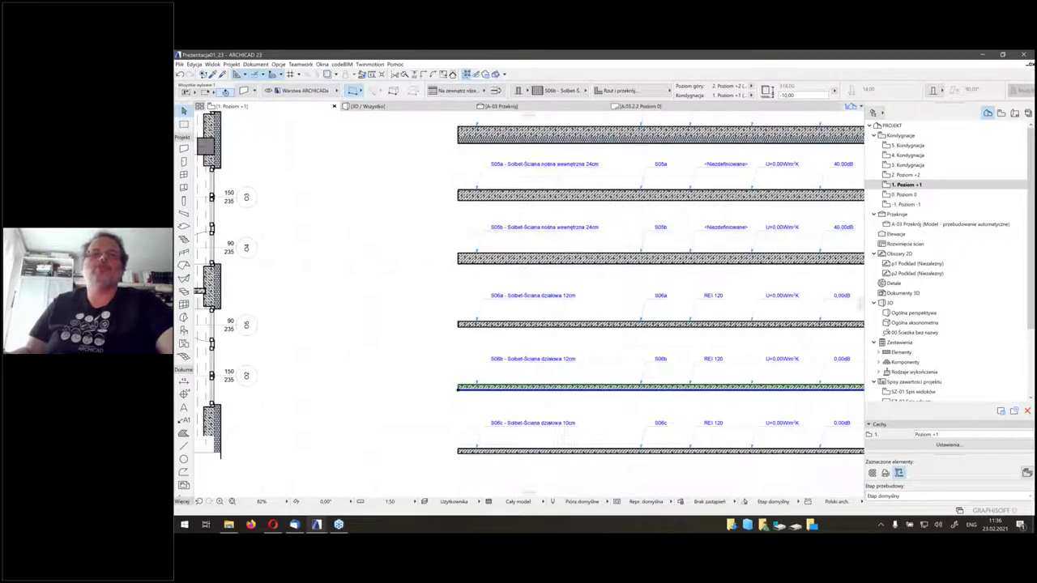
middle_click_drag(236, 194, 493, 196)
scroll(486, 226, "down", 1)
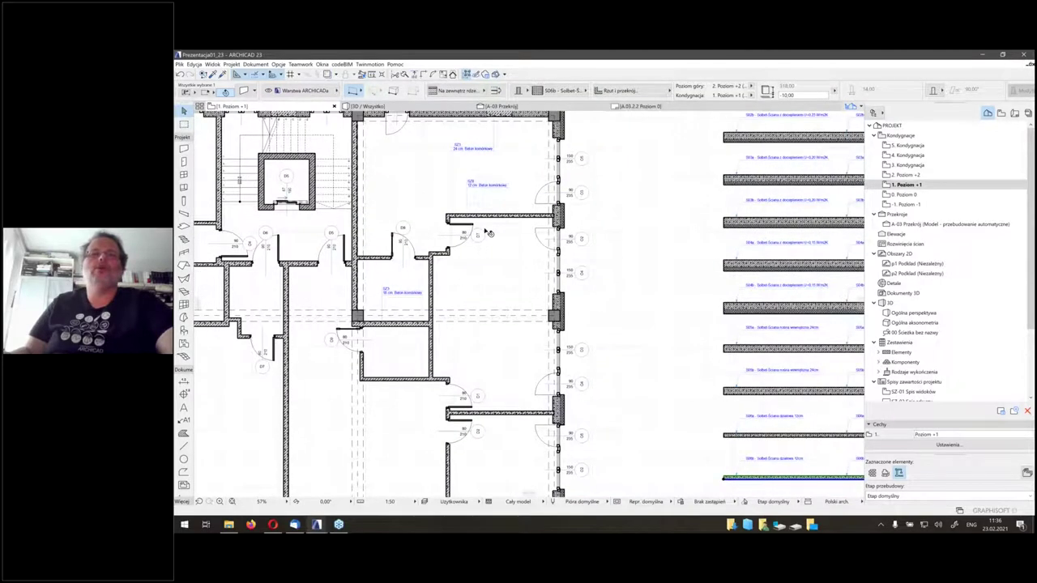
With the 12 cm SZ8 partition selected, start Find and Select for walls and add the Materiał budowlany criterion
scroll(486, 207, "up", 3)
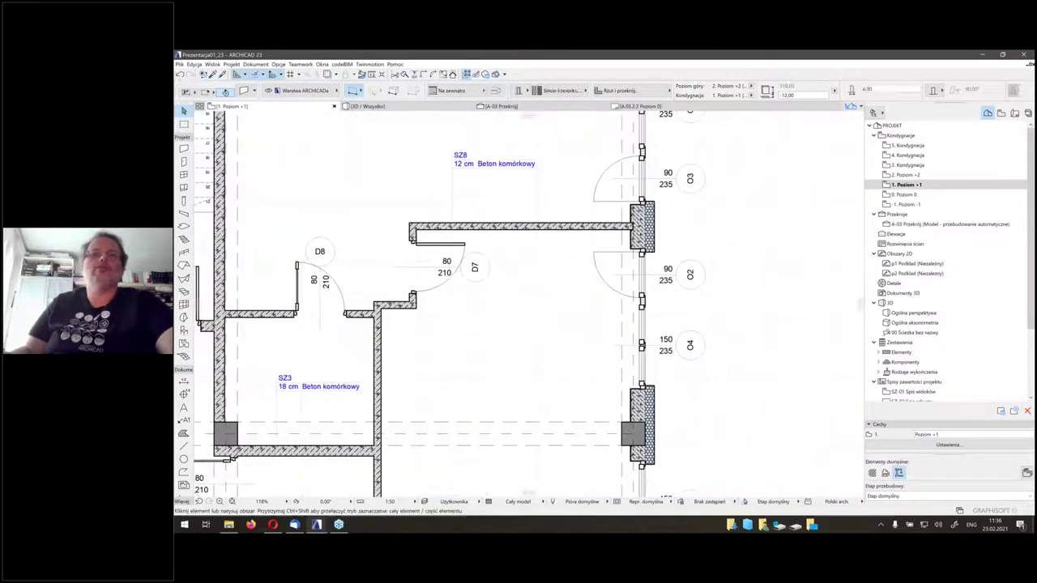
left_click(555, 233)
left_click(555, 231)
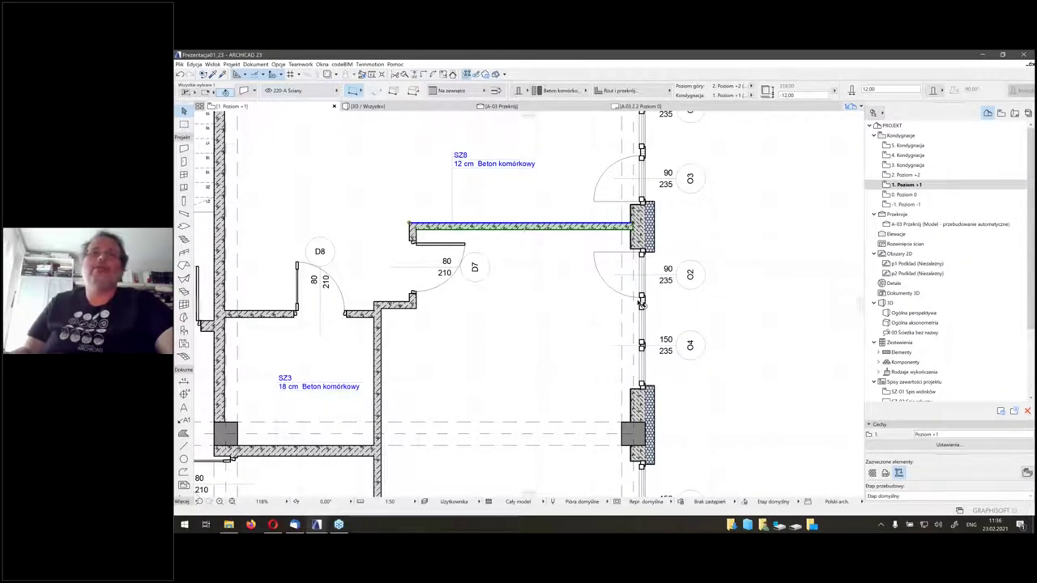
scroll(520, 262, "down", 5)
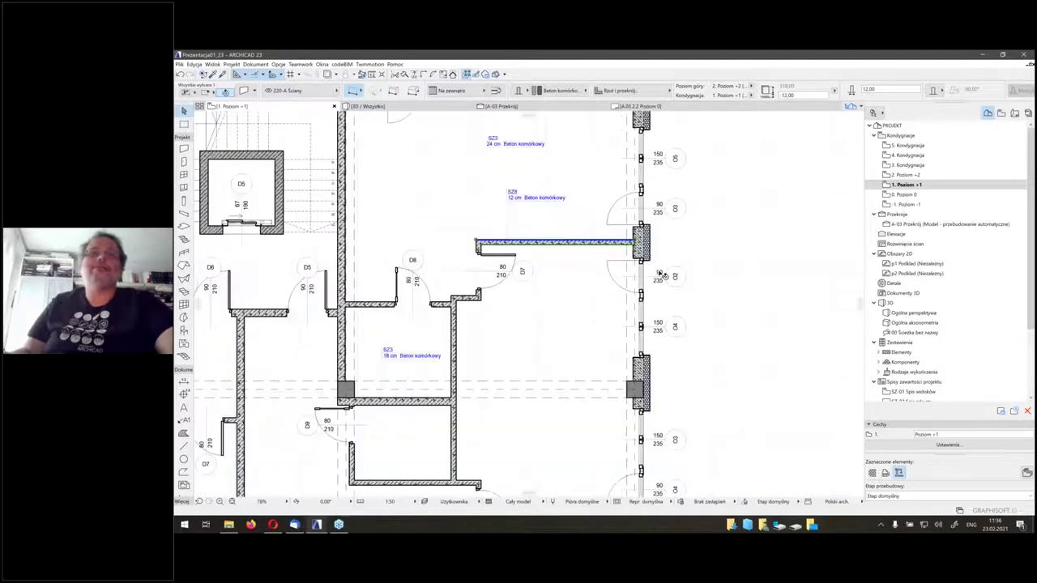
scroll(434, 215, "up", 4)
scroll(433, 215, "up", 1)
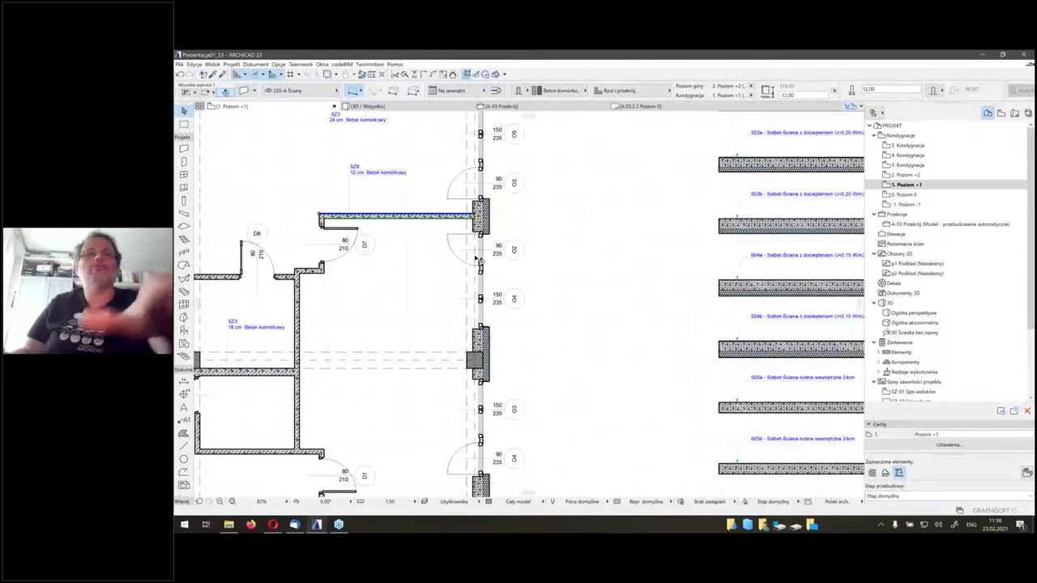
key("ctrl+f")
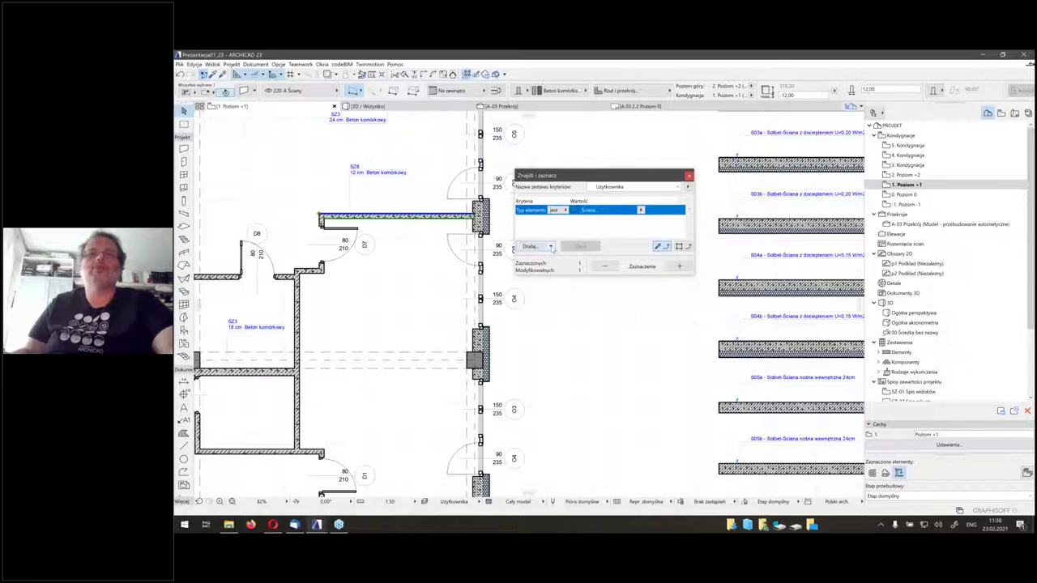
left_click(526, 247)
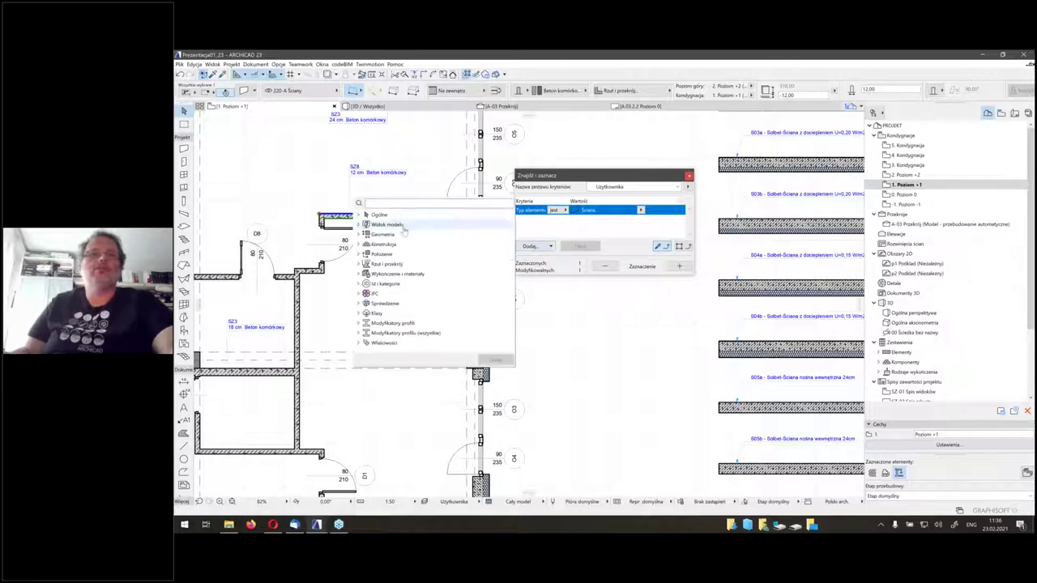
left_click(359, 243)
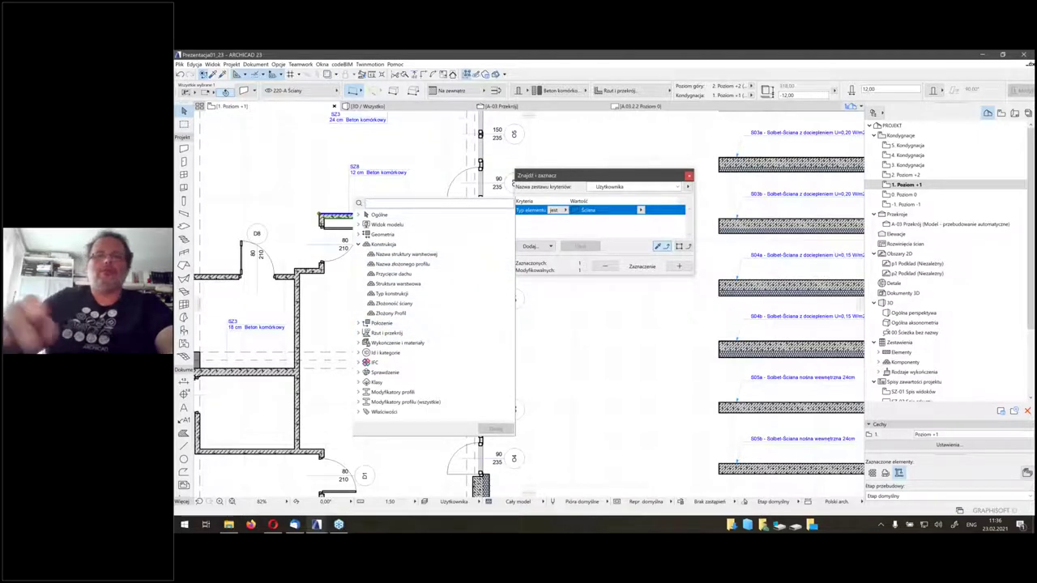
type("ma")
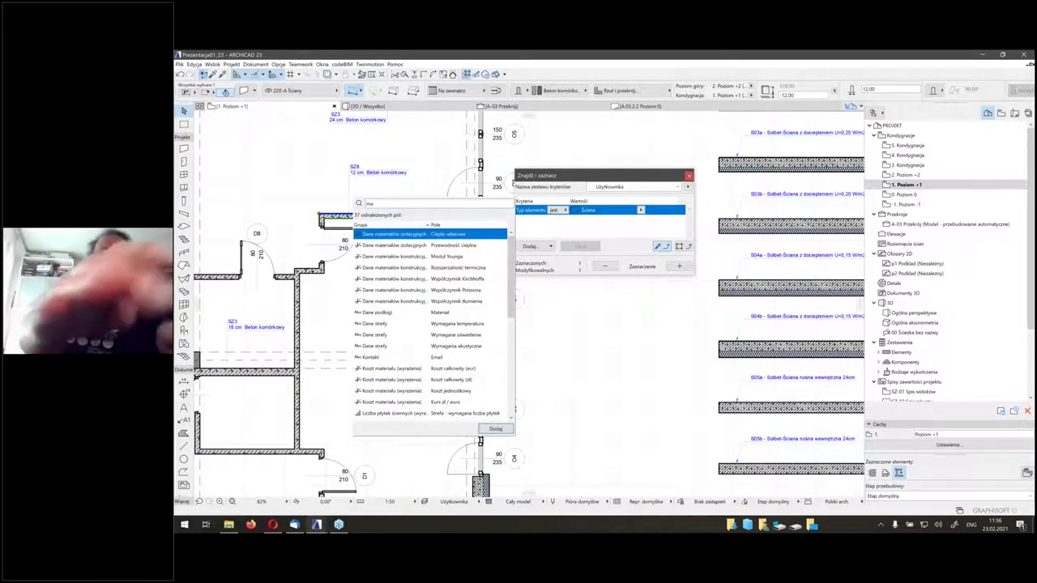
type("te")
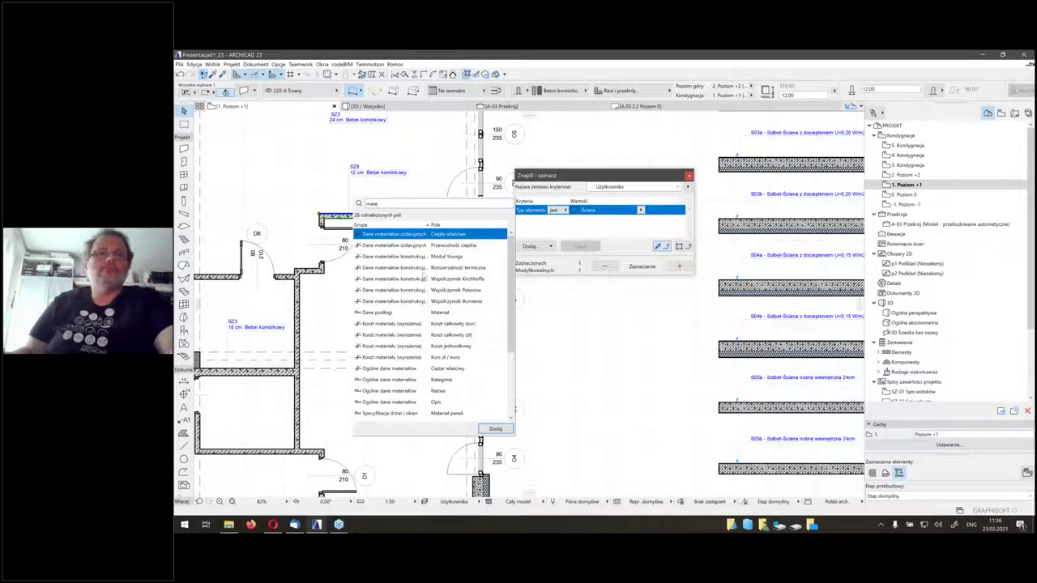
type("ria")
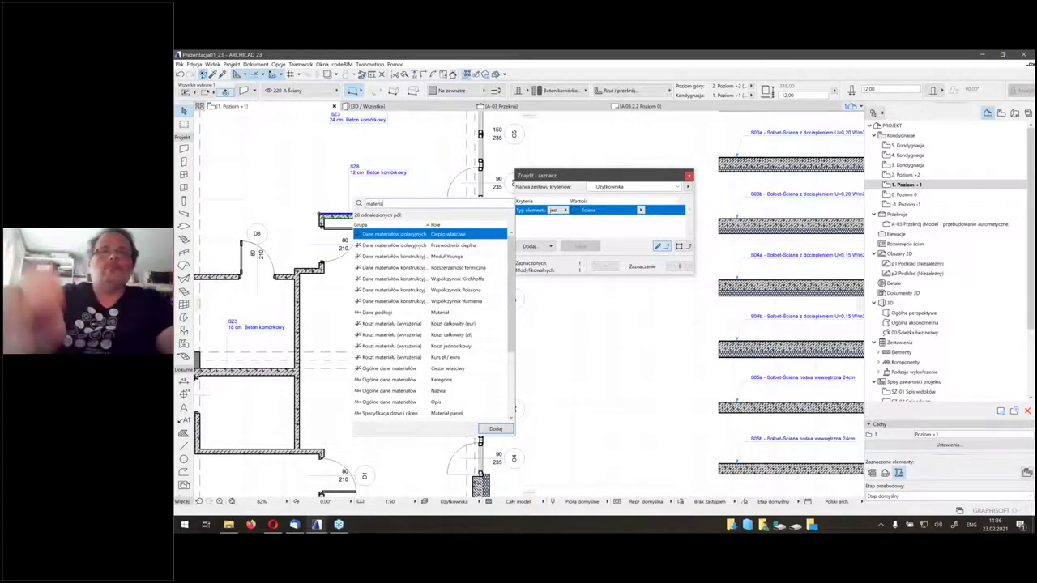
type("ł b")
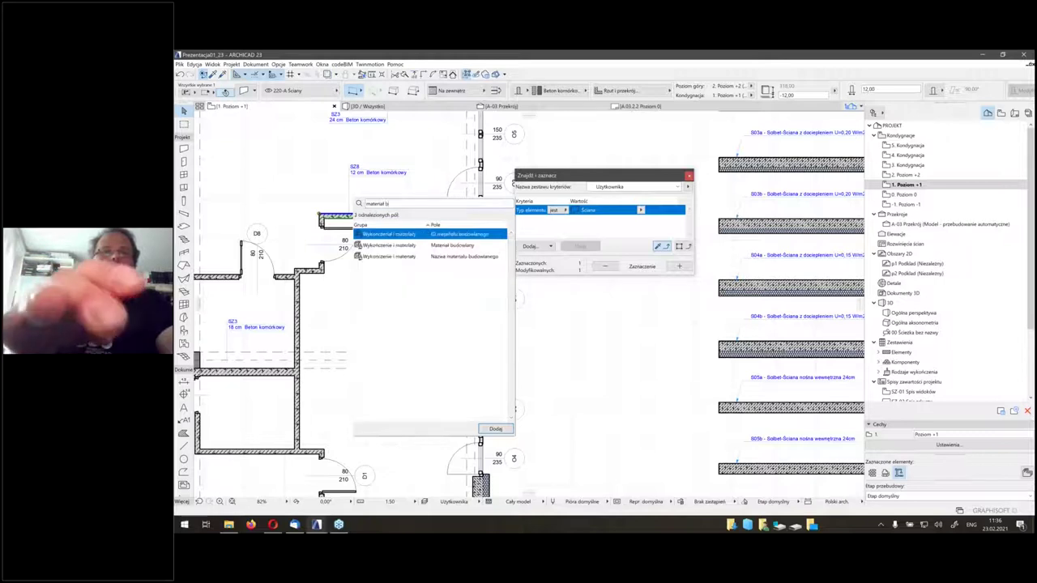
double_click(405, 245)
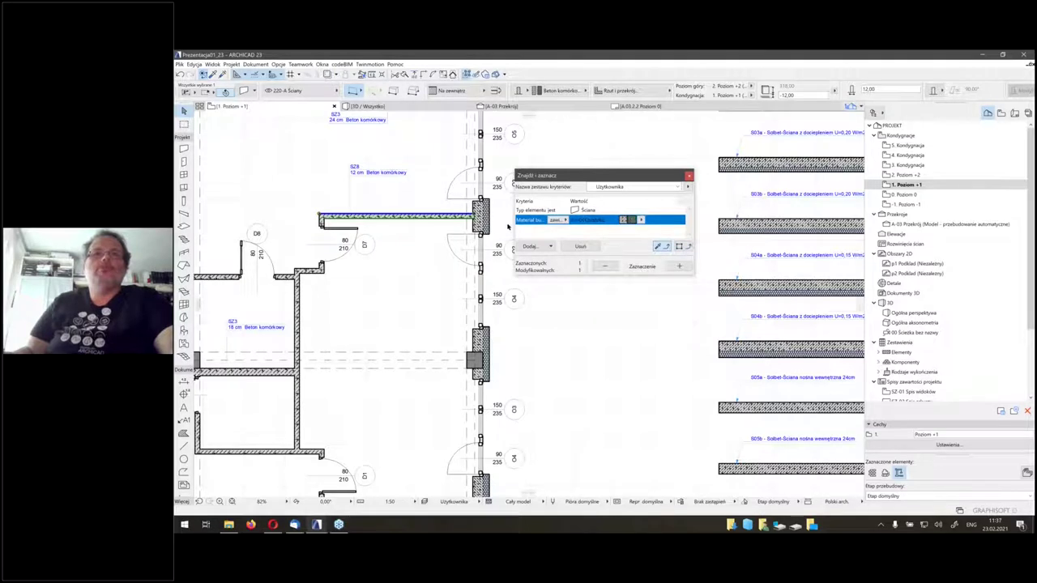
Add the Grubość criterion from the Geometria group at 12,00 and select all matching aerated concrete walls on the storey
left_click(528, 246)
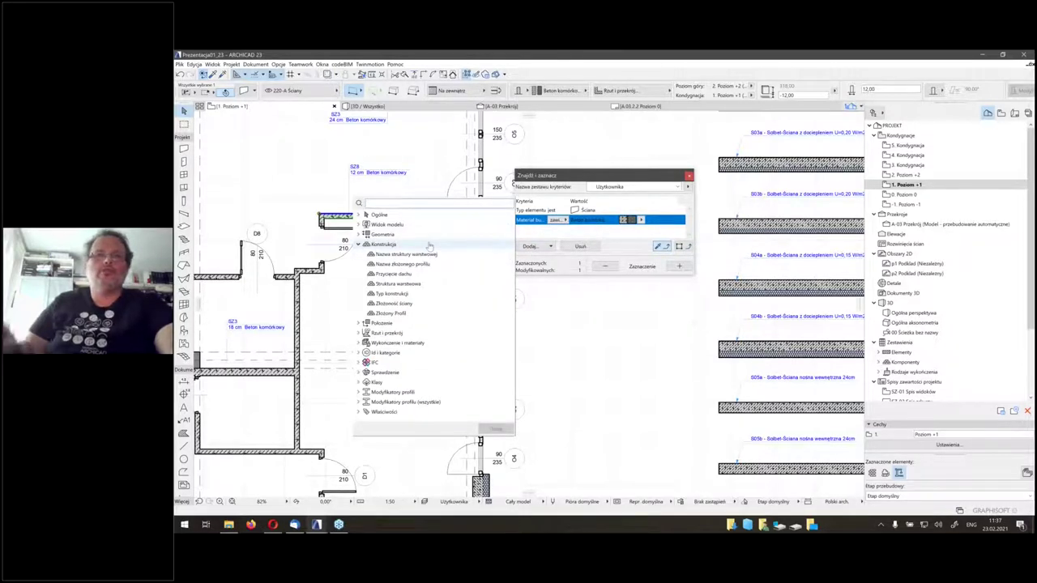
type("gru")
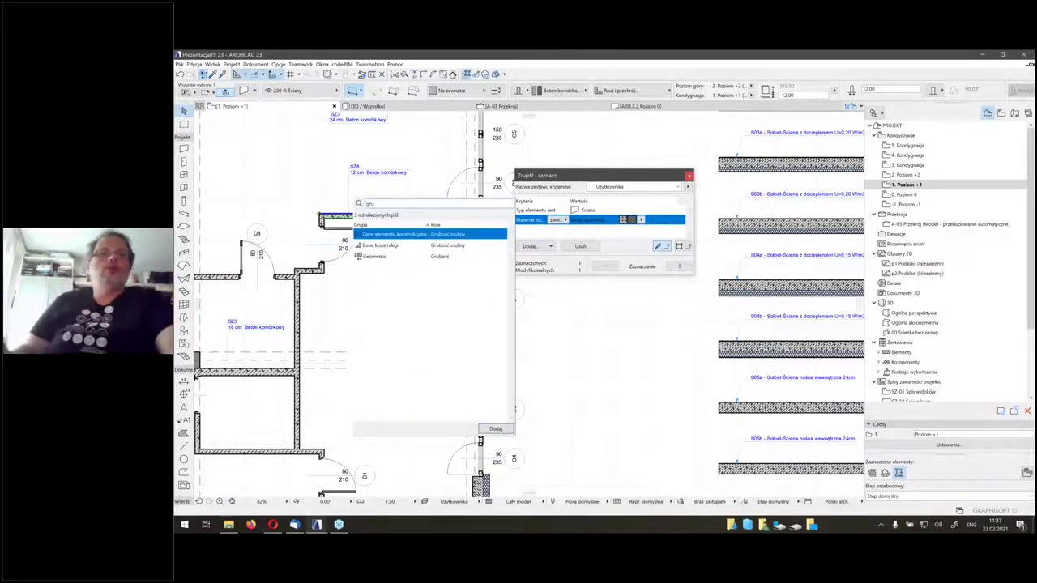
double_click(397, 257)
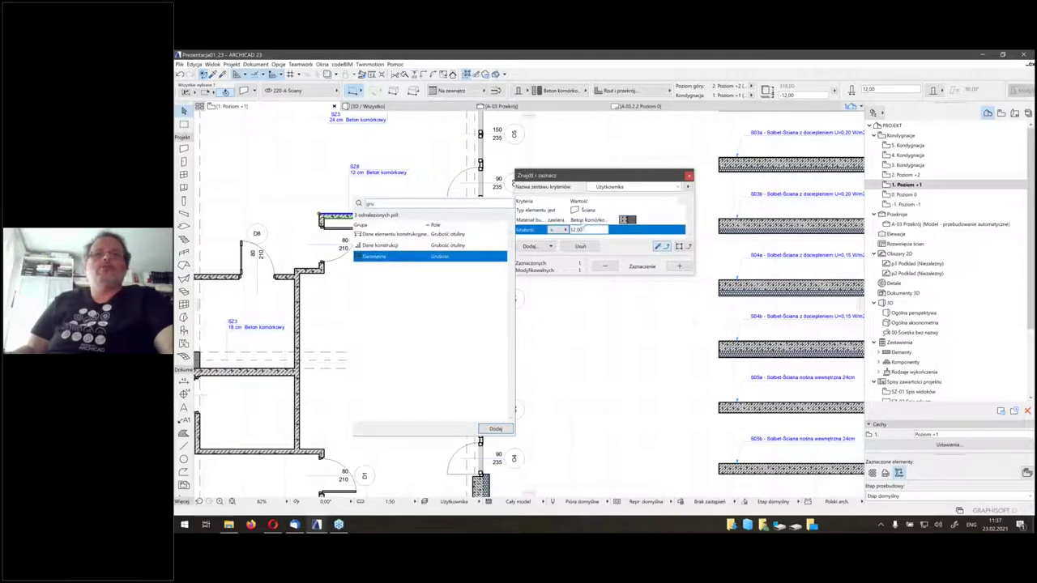
left_click(561, 175)
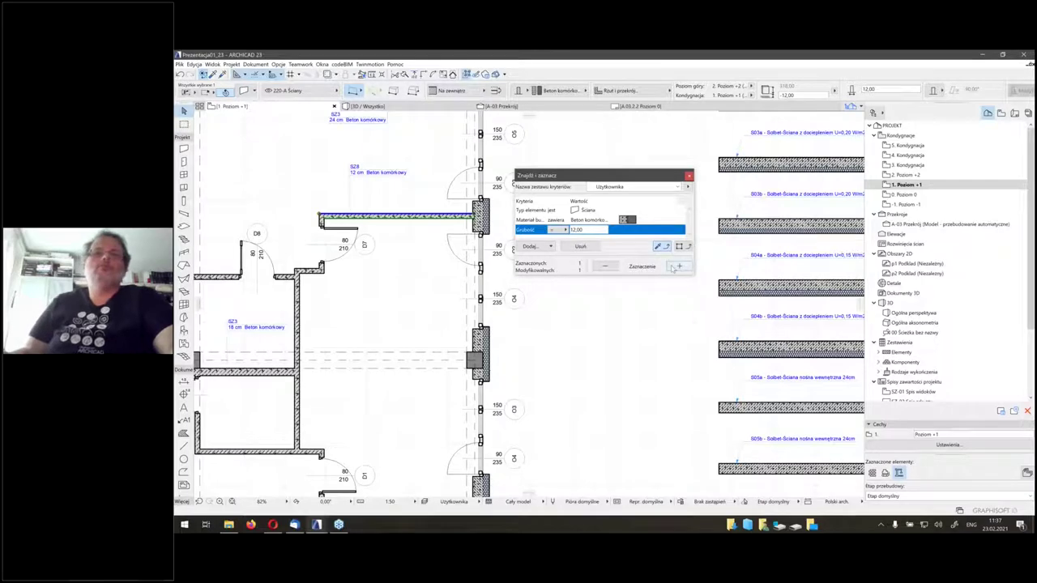
left_click(679, 266)
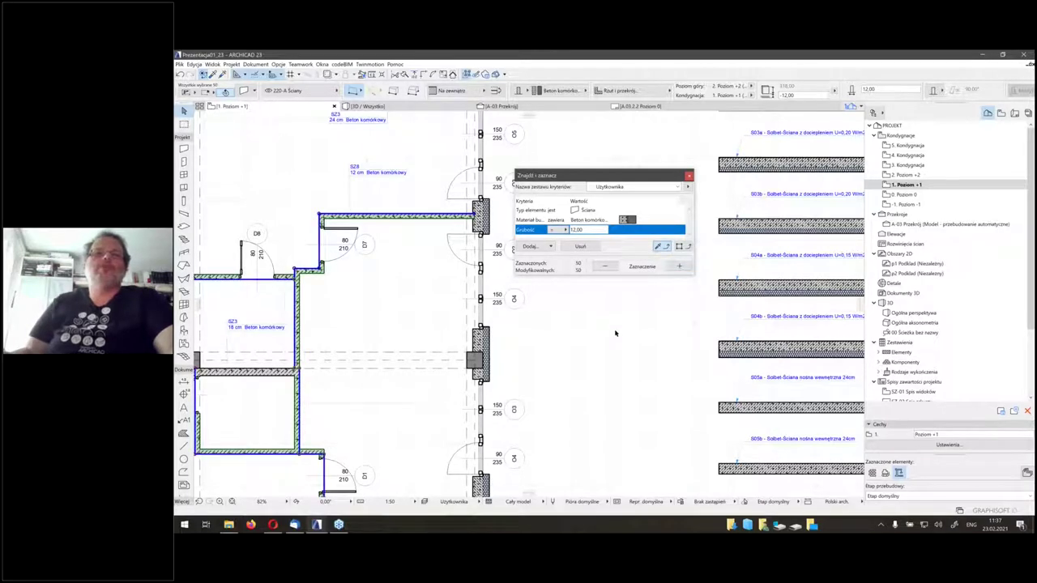
scroll(545, 348, "down", 5)
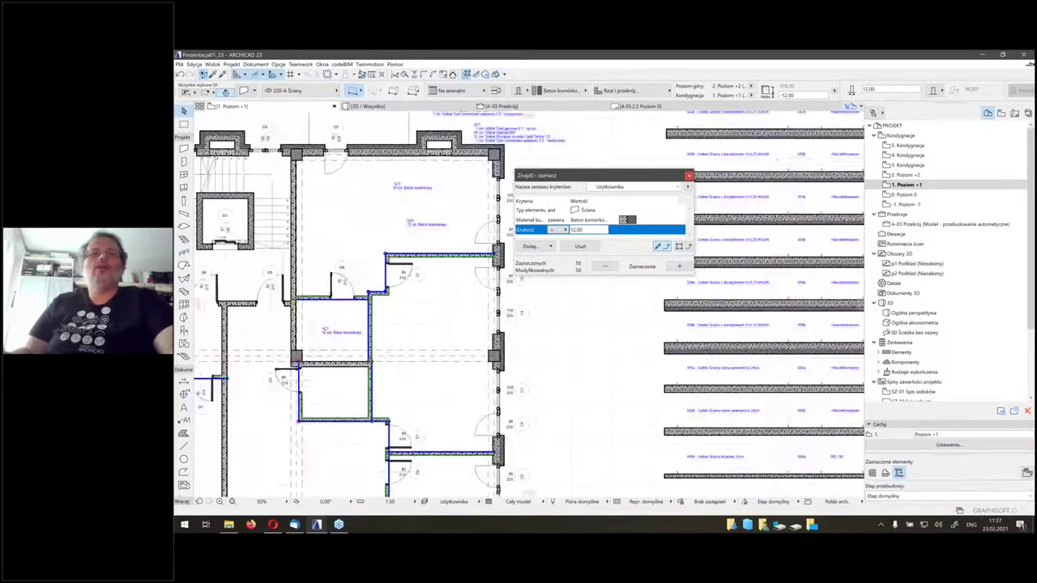
key("Escape")
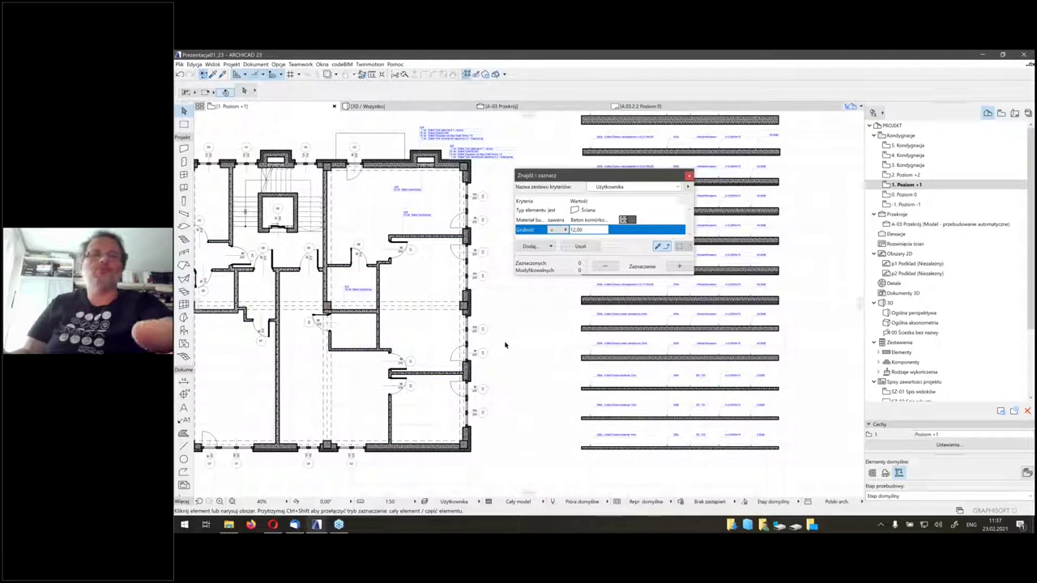
Open the Ogólna perspektywa 3D view and select all 12 cm aerated concrete walls throughout the building
double_click(915, 313)
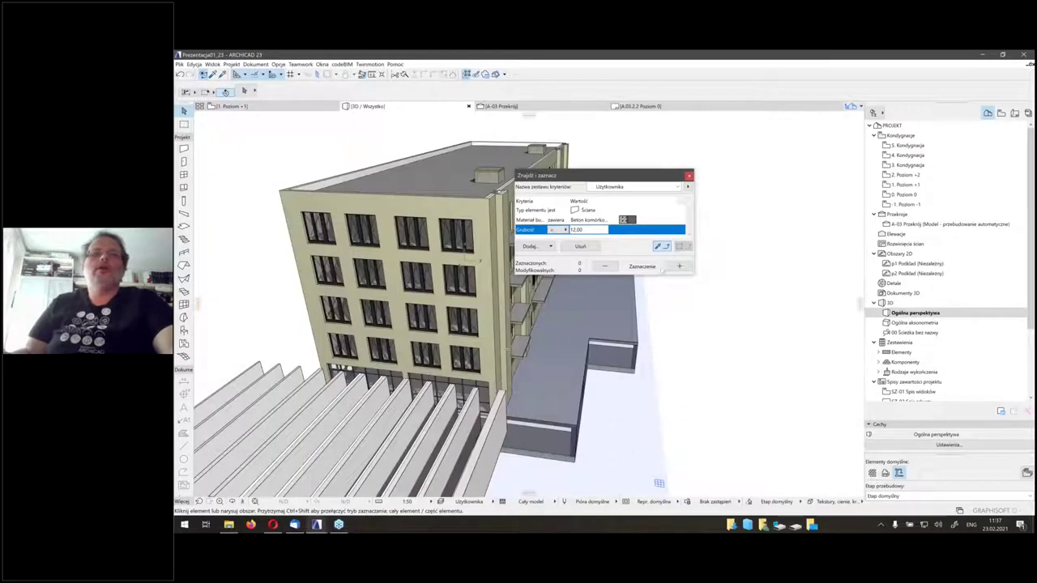
left_click(678, 266)
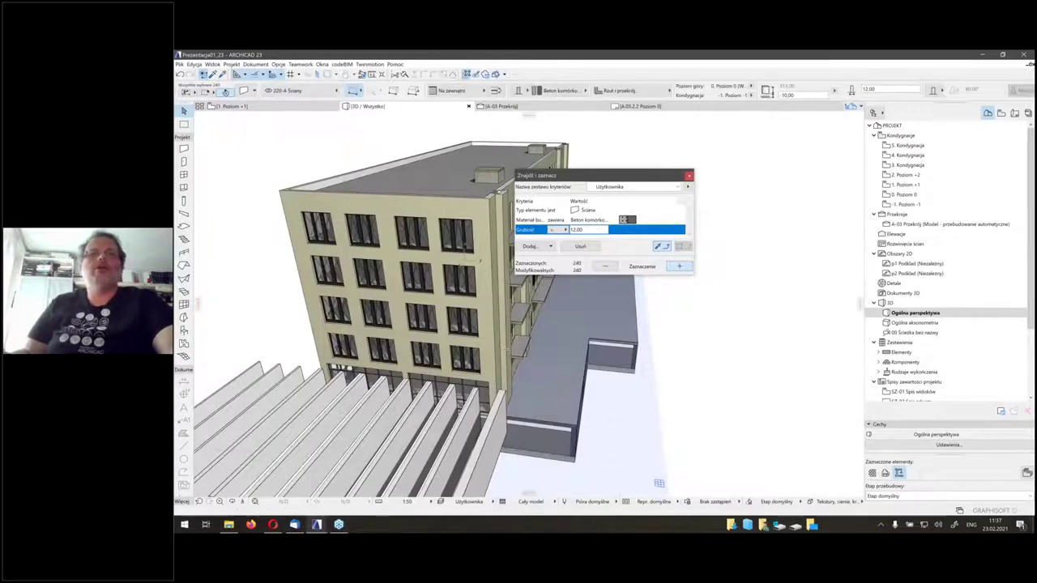
mouse_move(671, 359)
middle_mouse_down("shift")
mouse_move(661, 344)
mouse_move(657, 364)
middle_mouse_up("shift")
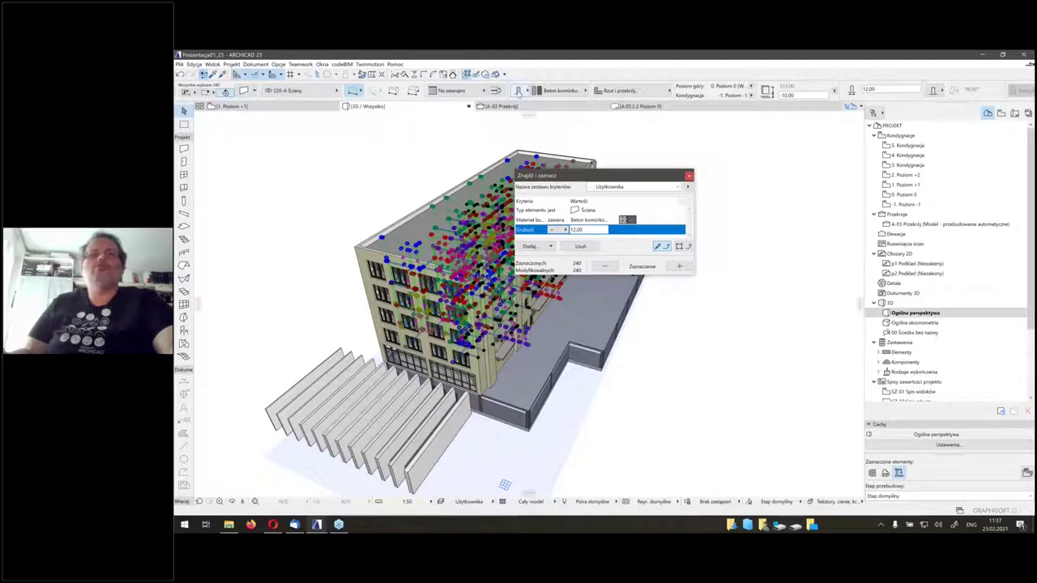
Change the selected walls to a composite structure using S06b - Solbet-Ściana działowa 12cm, and clear the selection
left_click(519, 91)
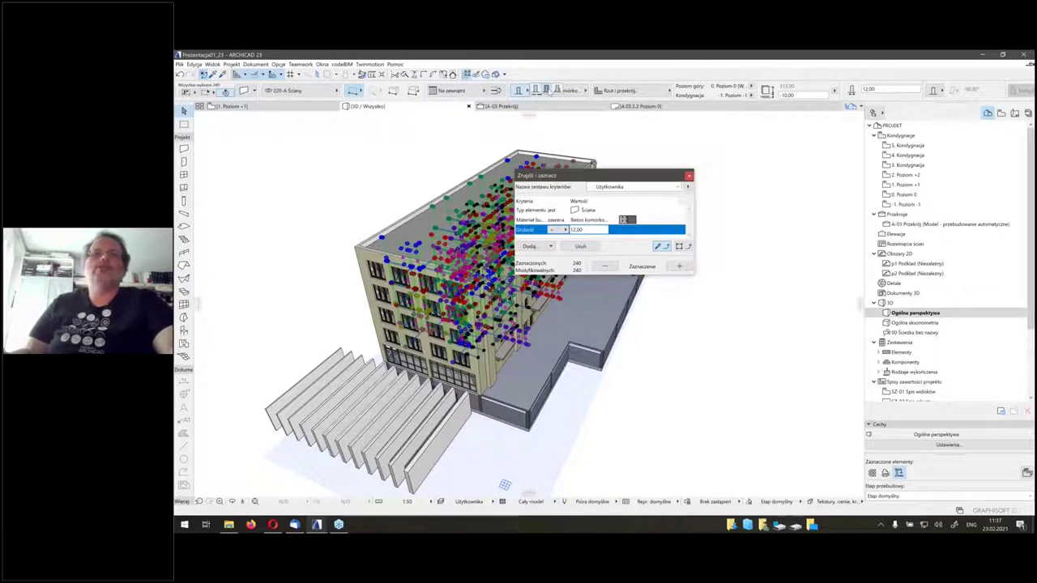
left_click(545, 89)
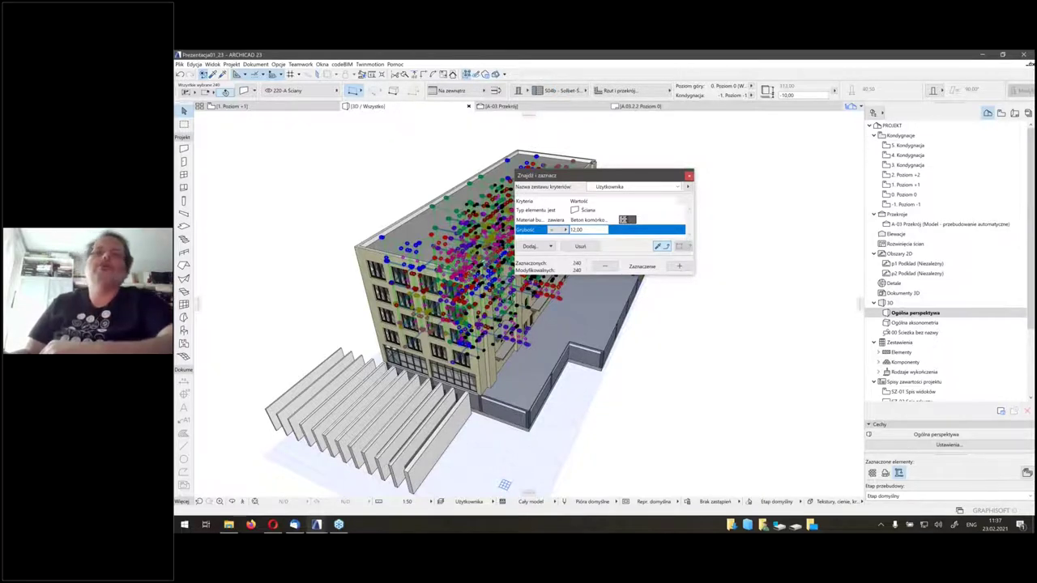
left_click(559, 90)
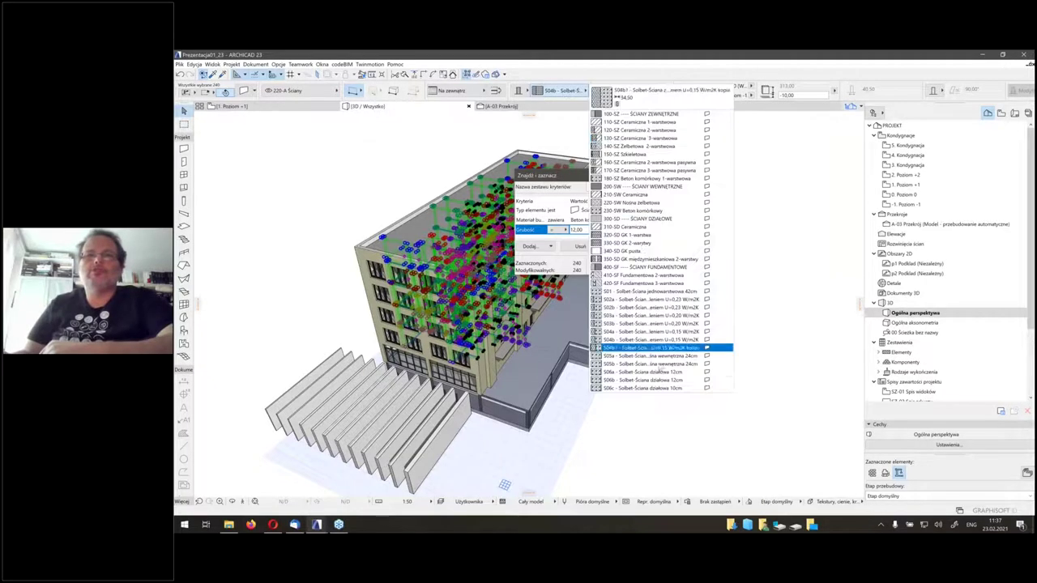
left_click(641, 381)
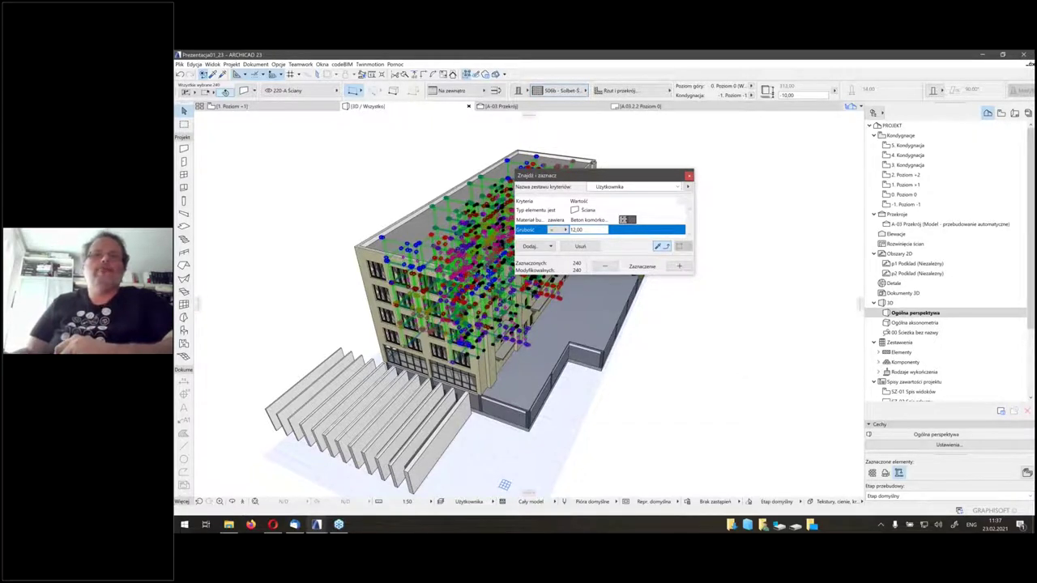
key("Escape")
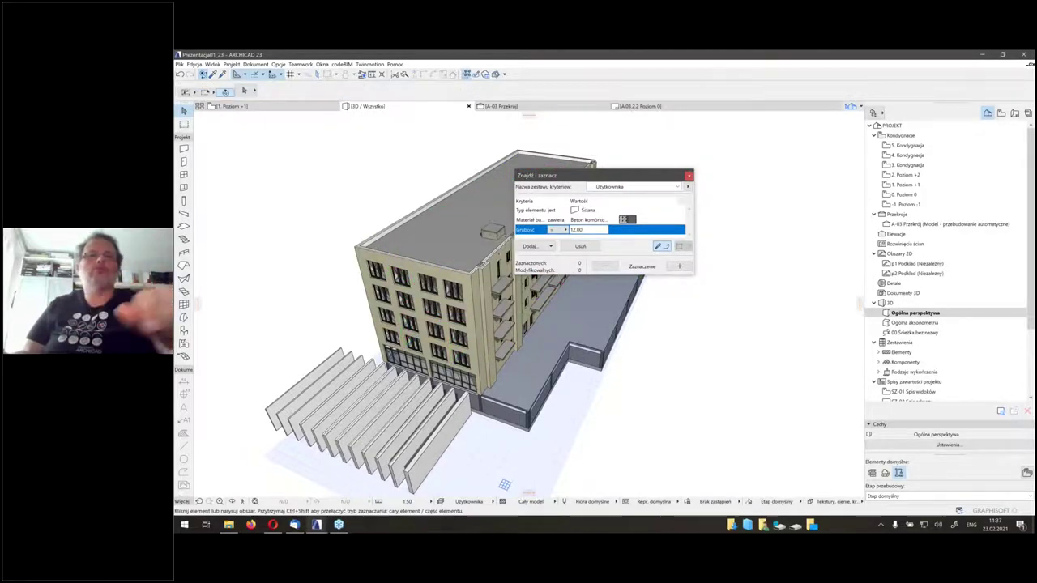
Return to the Poziom +1 floor plan and check the layer label of the SZ8 partition by door D7
key("F2")
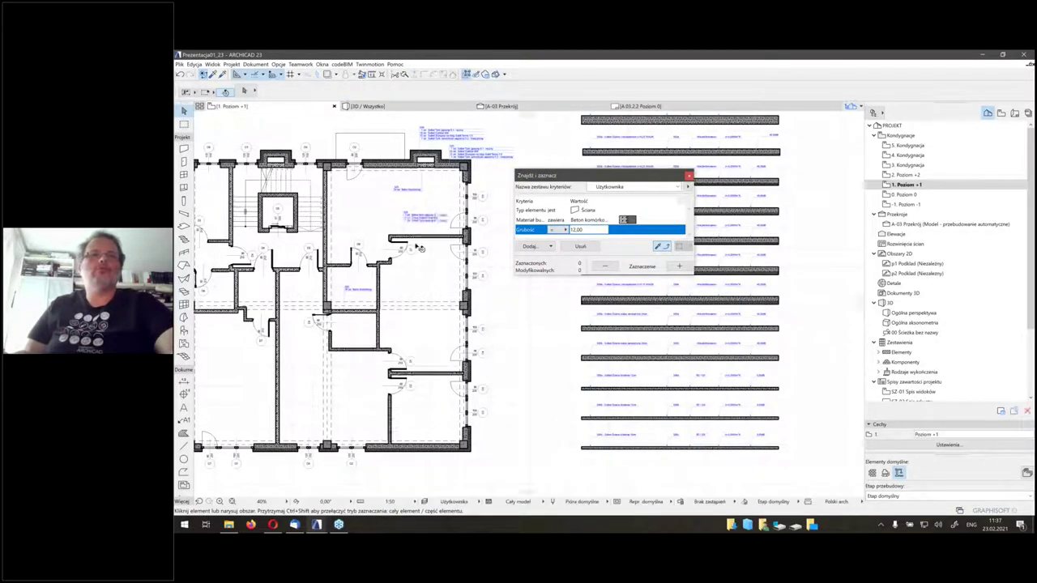
scroll(415, 226, "up", 5)
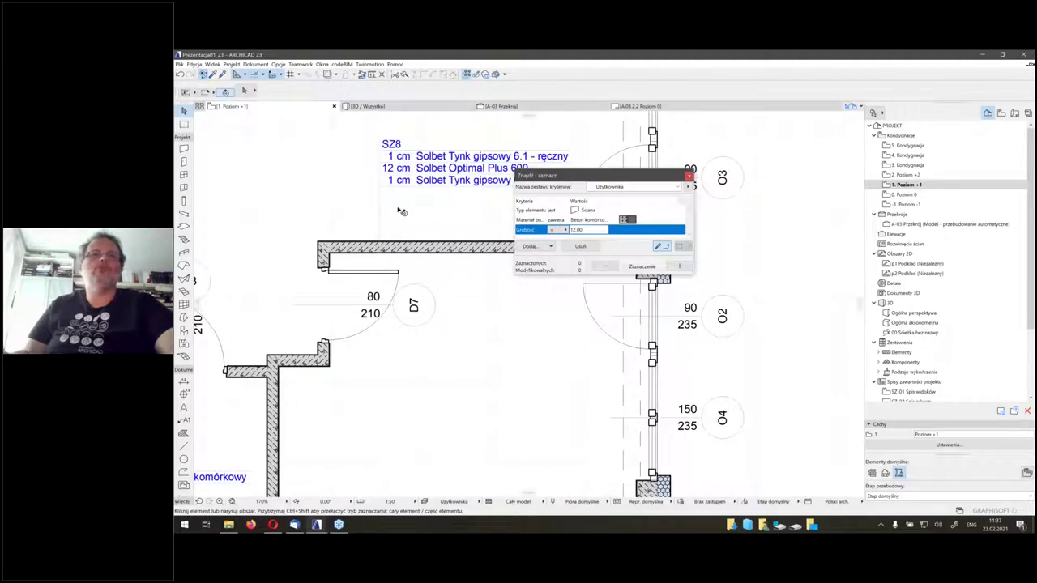
middle_click_drag(467, 132, 456, 281)
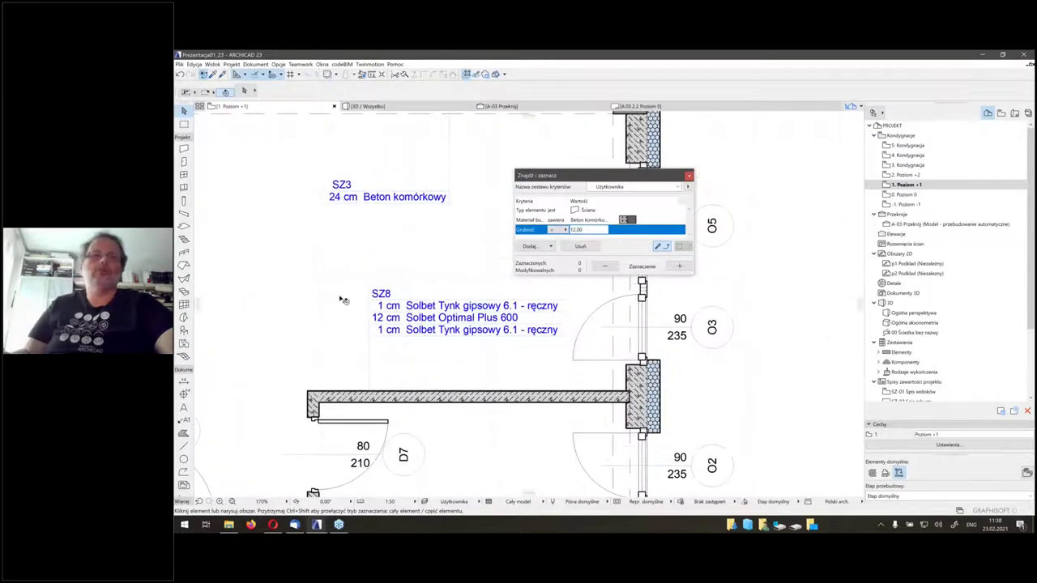
scroll(397, 373, "down", 5)
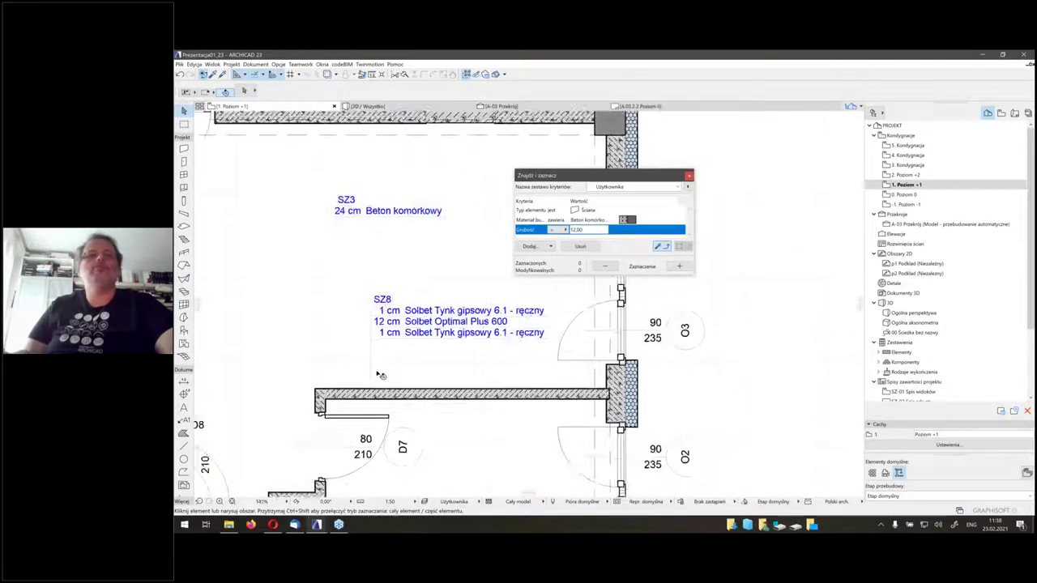
middle_click_drag(312, 355, 393, 303)
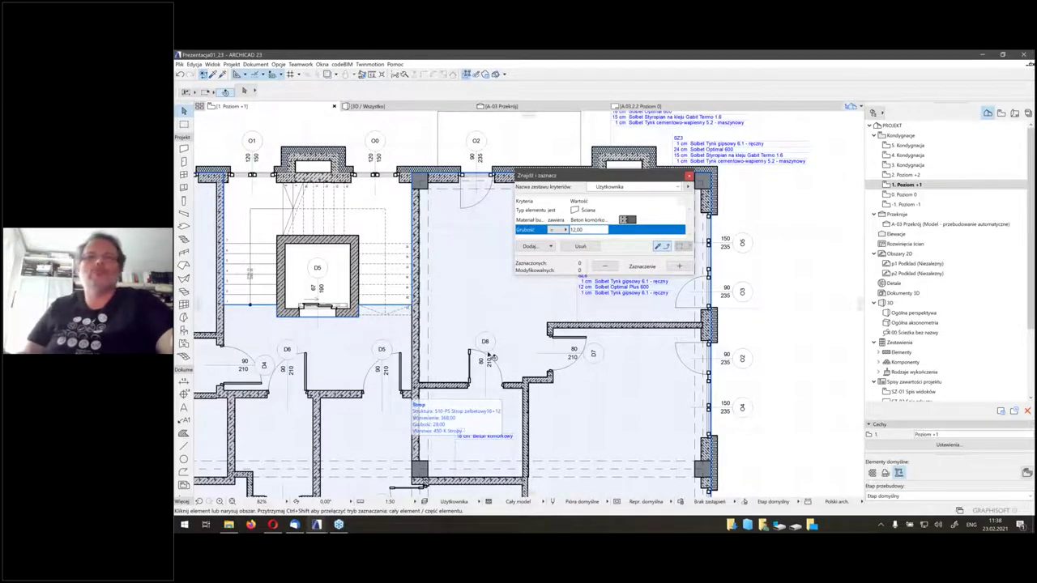
Examine the 12 cm partitions around the apartments and staircase on the Poziom +1 plan
scroll(492, 358, "down", 5)
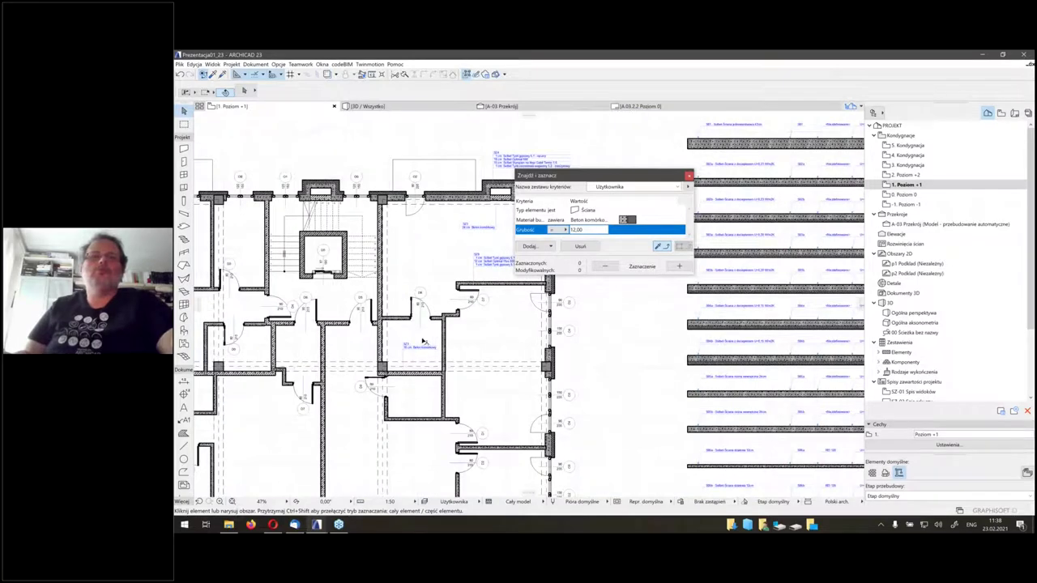
scroll(422, 344, "down", 2)
scroll(421, 347, "up", 8)
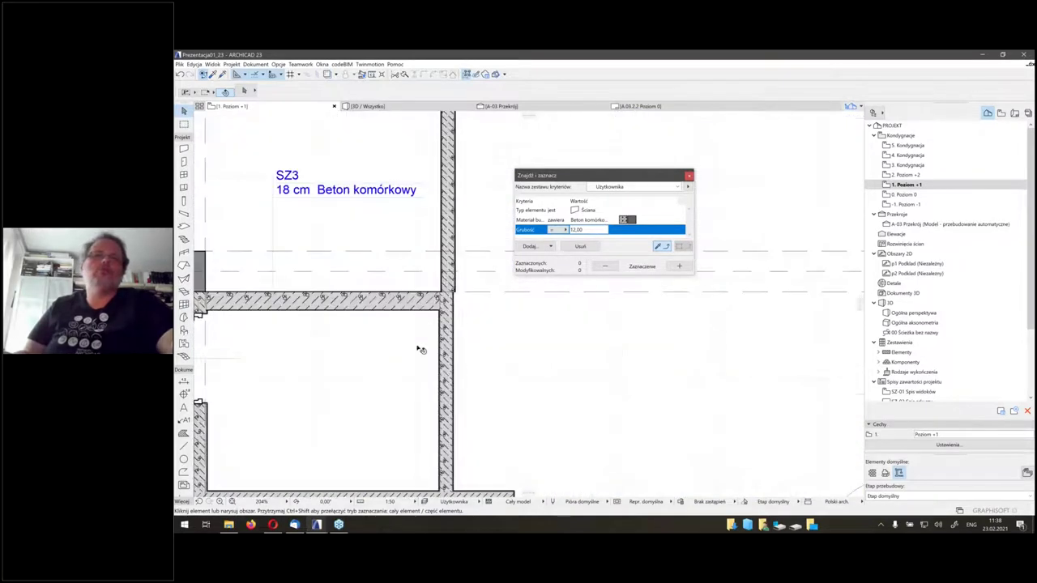
scroll(369, 290, "down", 10)
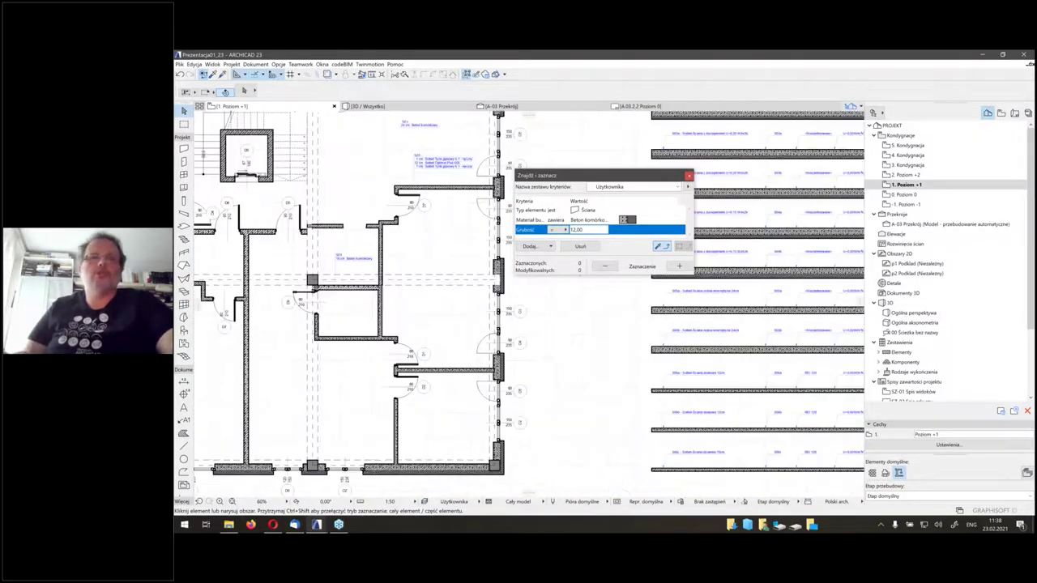
middle_click_drag(418, 364, 471, 356)
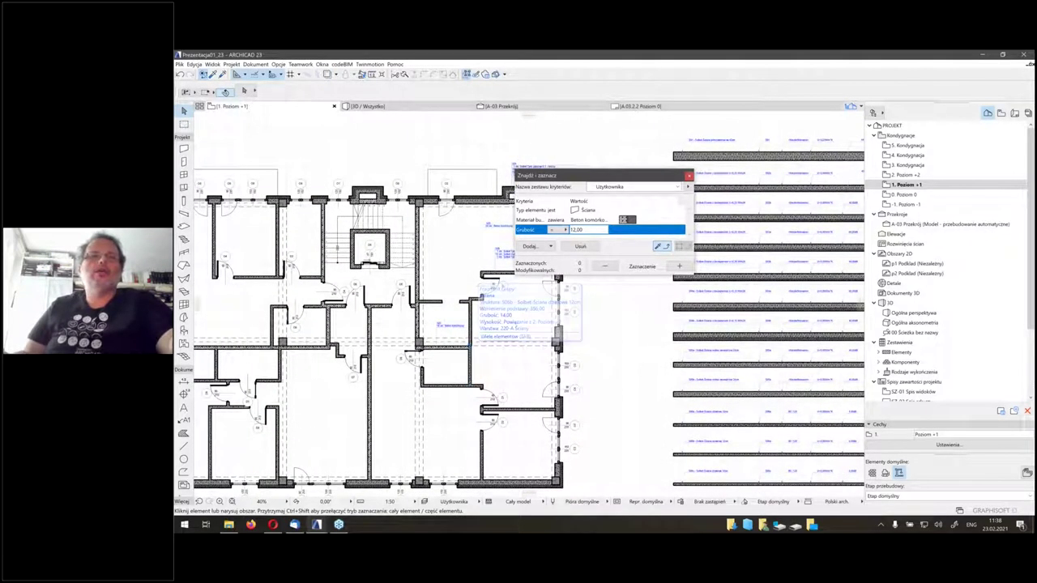
scroll(409, 324, "down", 3)
scroll(412, 320, "up", 3)
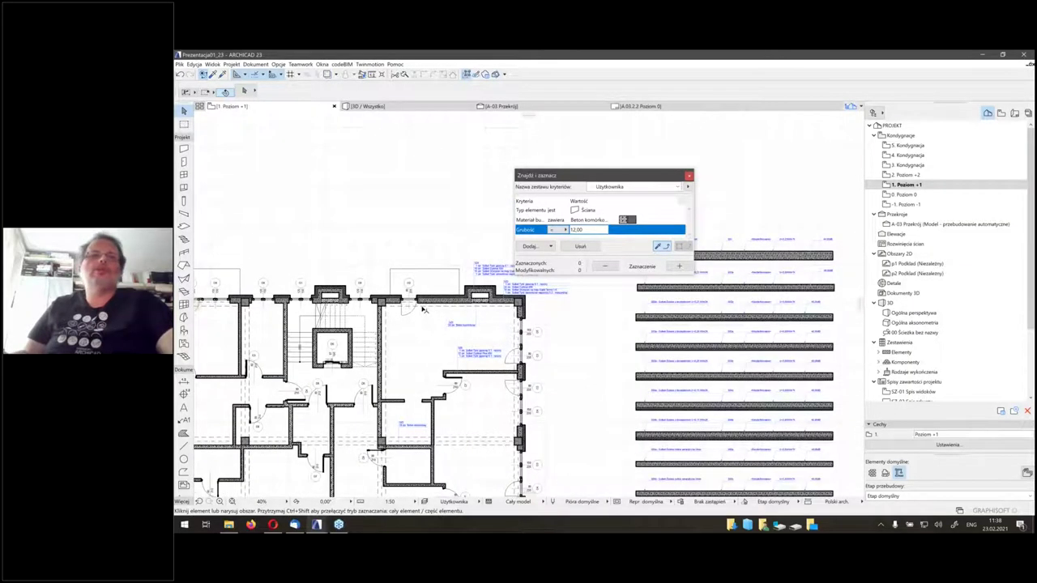
scroll(405, 309, "up", 7)
scroll(369, 308, "down", 10)
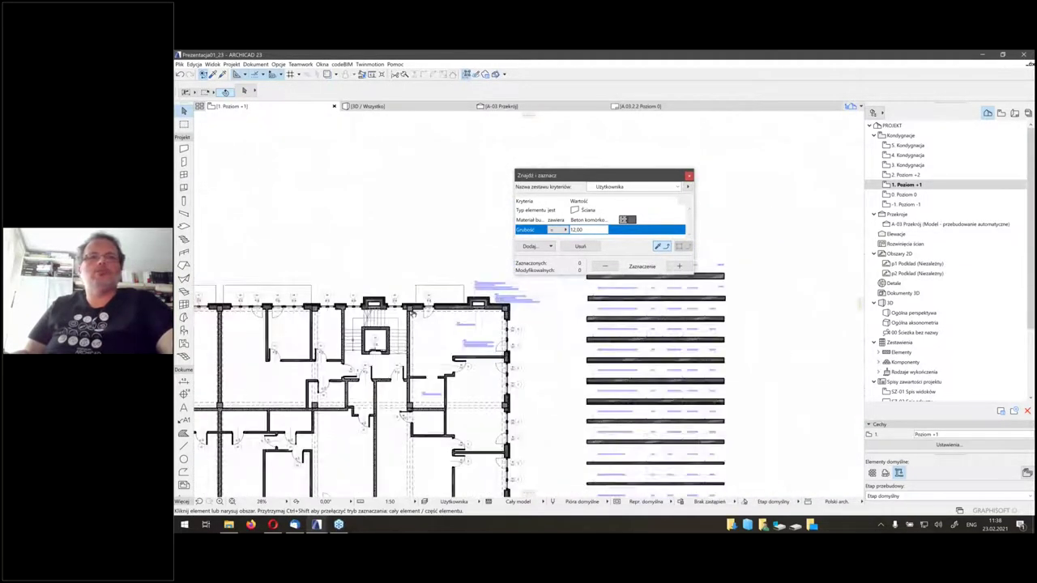
key("F3")
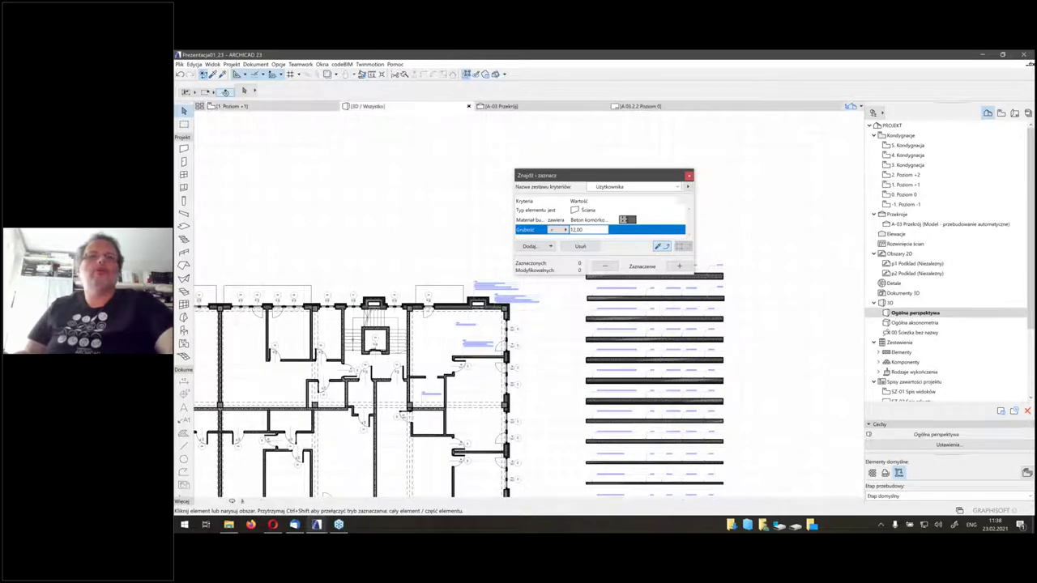
key("F2")
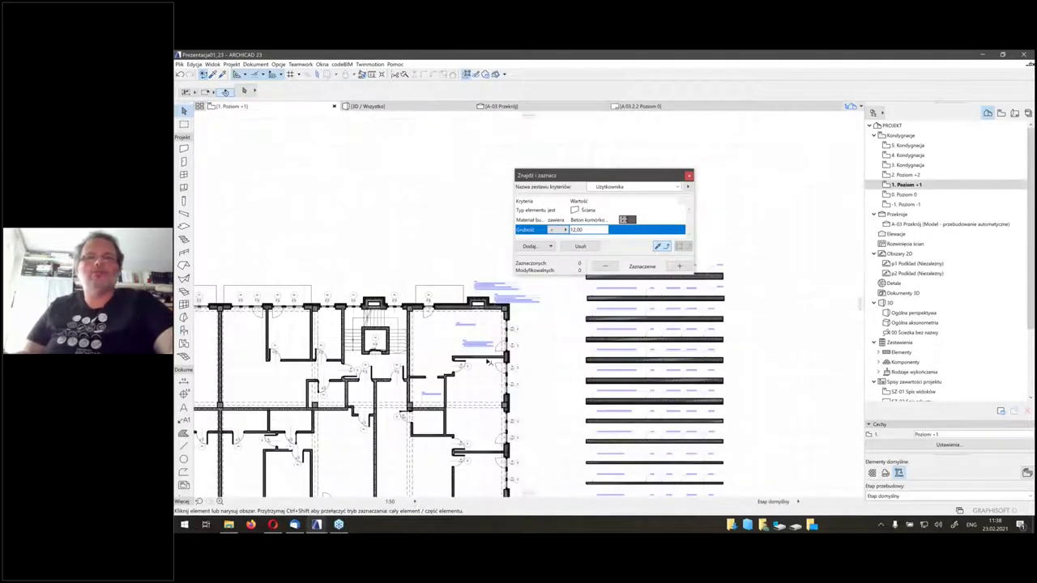
Inspect the 18 cm Beton komórkowy wall by door D9, and look over the whole storey plan
middle_click_drag(460, 397, 432, 314)
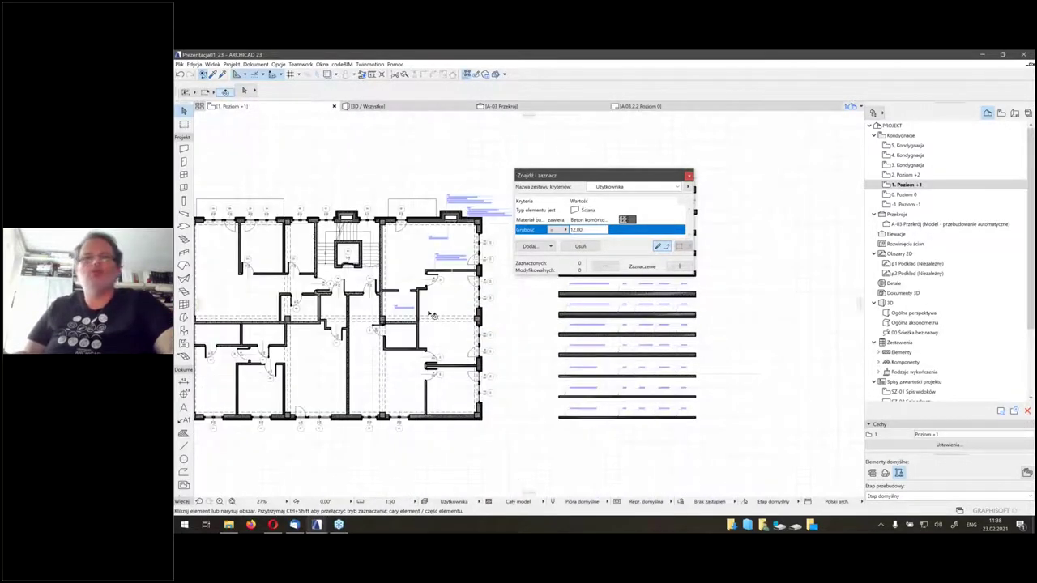
scroll(432, 314, "up", 8)
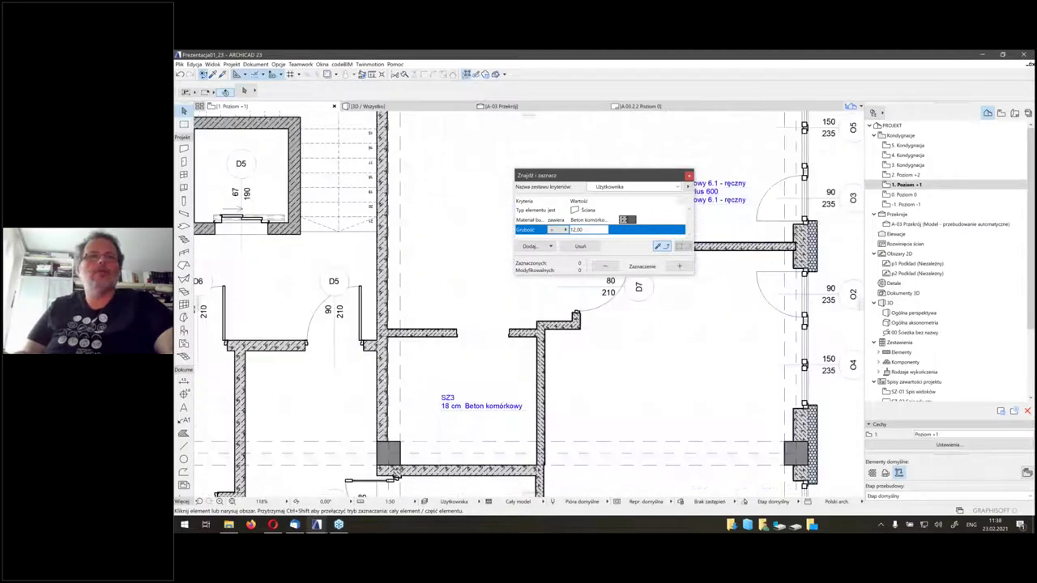
scroll(529, 392, "down", 6)
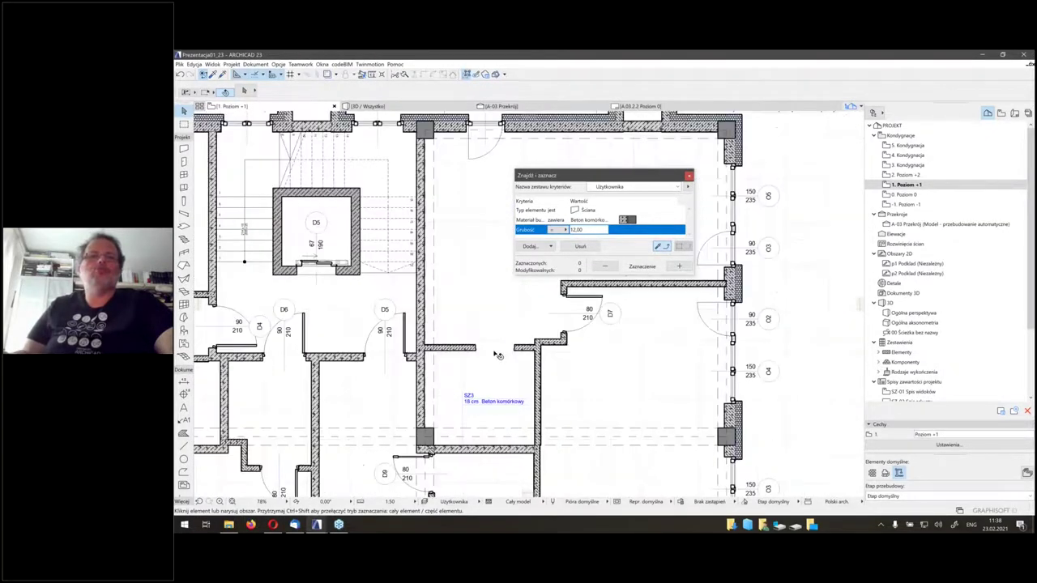
scroll(486, 431, "up", 7)
scroll(486, 431, "up", 1)
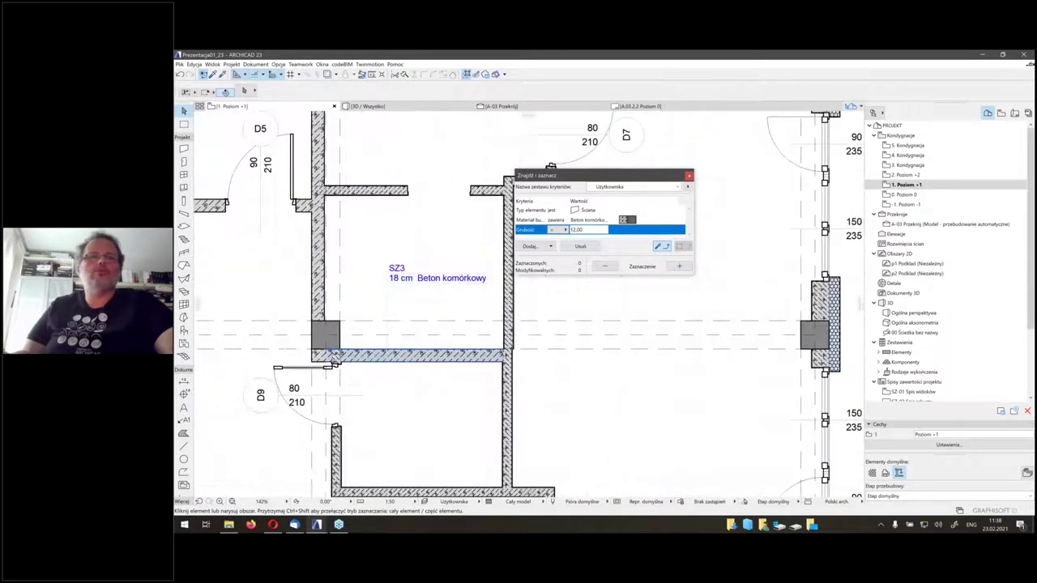
left_click(409, 357)
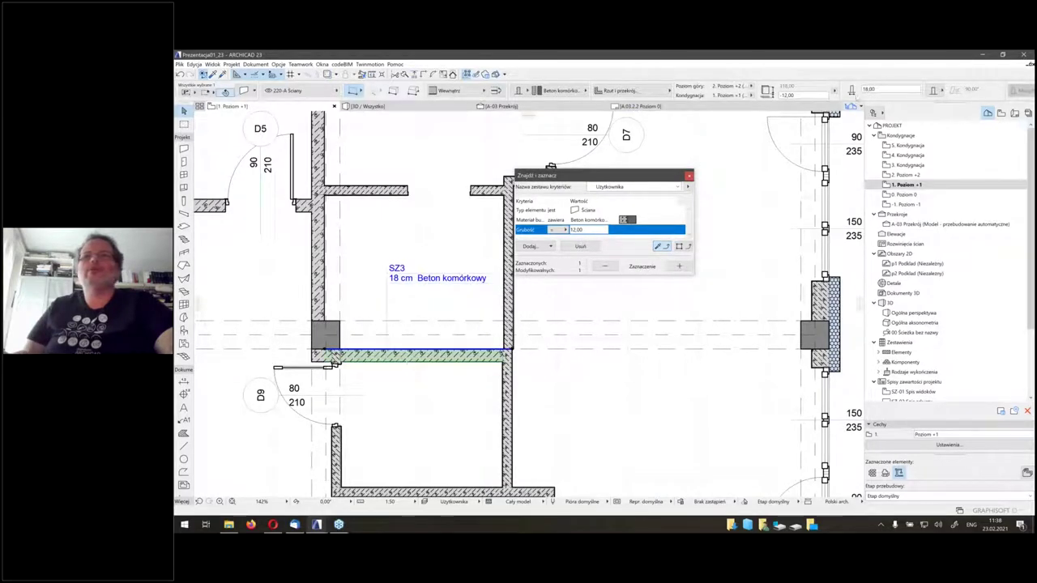
scroll(537, 365, "down", 10)
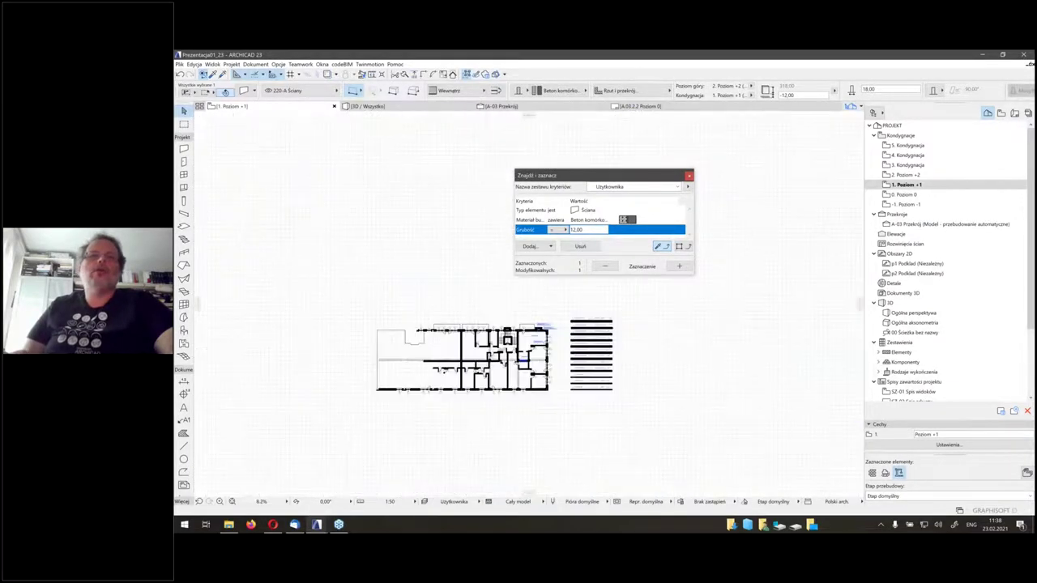
left_click(474, 315)
scroll(470, 361, "up", 3)
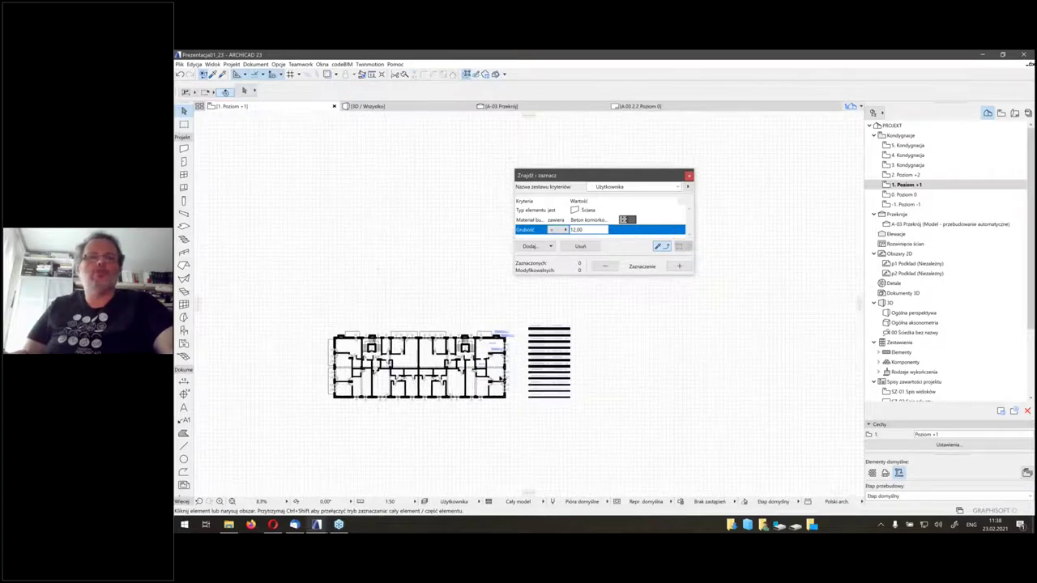
Match the Find and Select thickness to the 18 cm Beton komórkowy wall by door D9, and select all matching walls in 3D
scroll(500, 379, "up", 7)
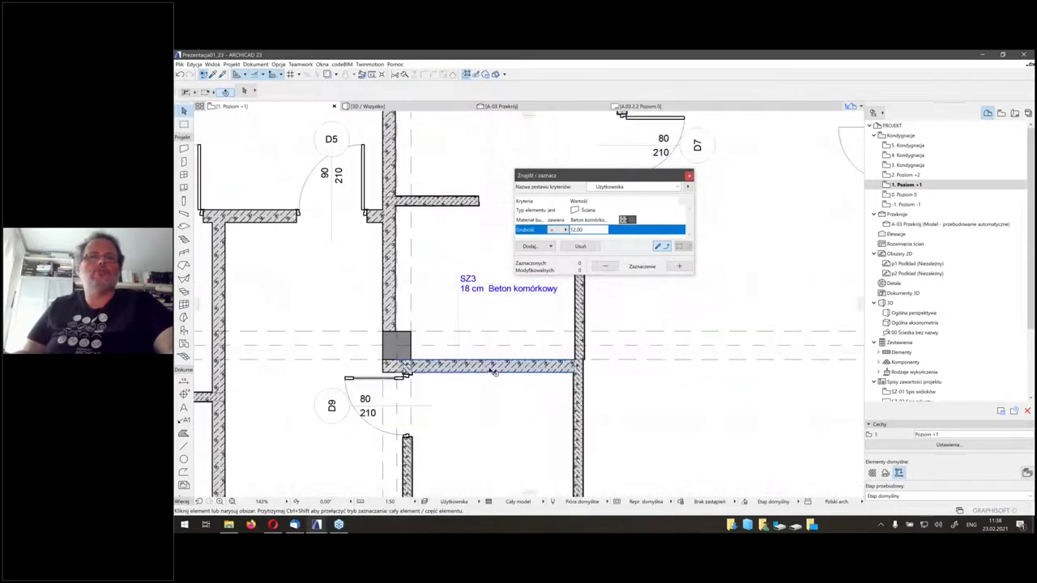
left_click(686, 248)
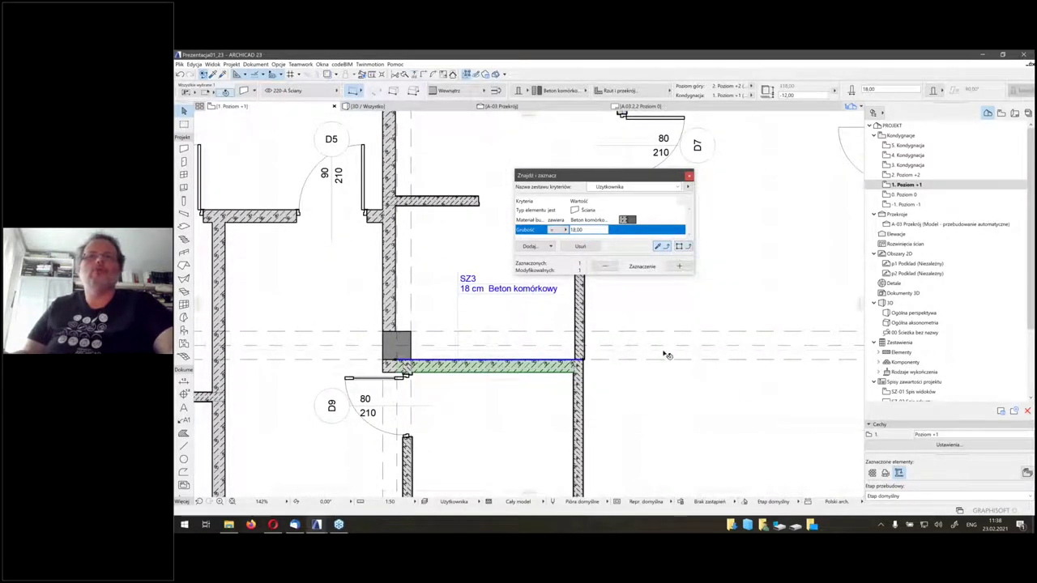
left_click(616, 392)
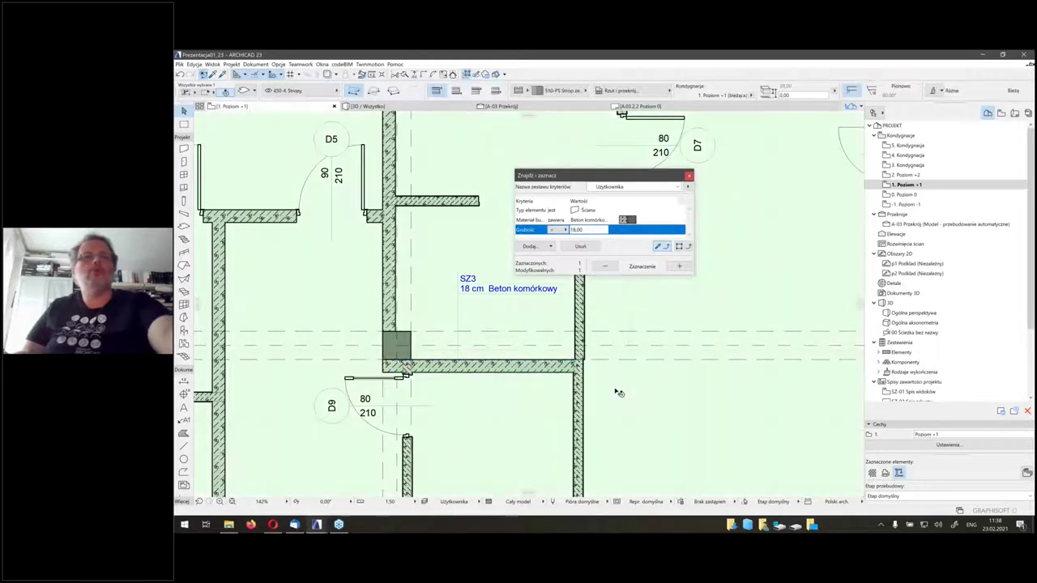
key("F3")
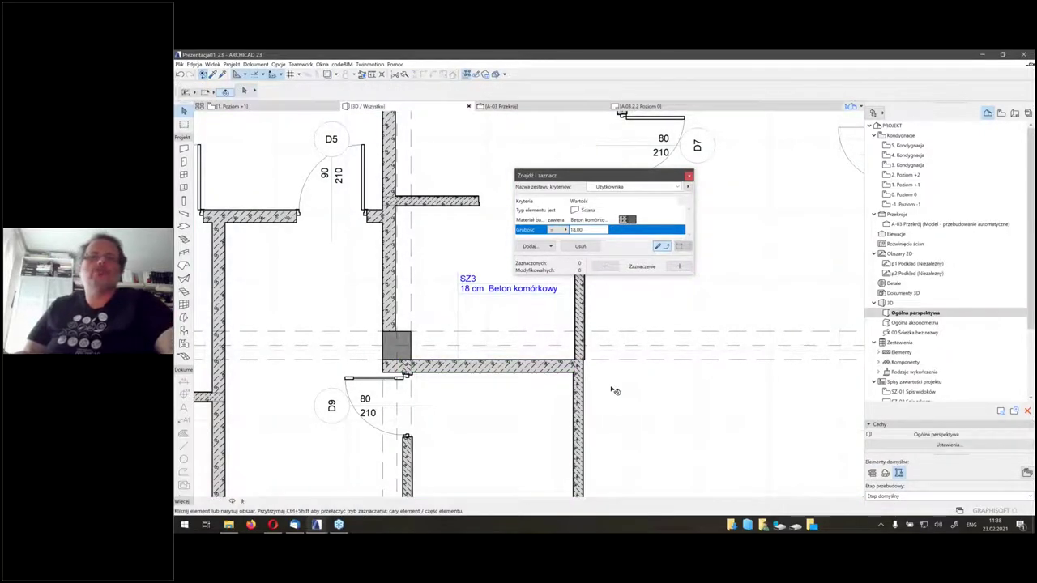
left_click(679, 267)
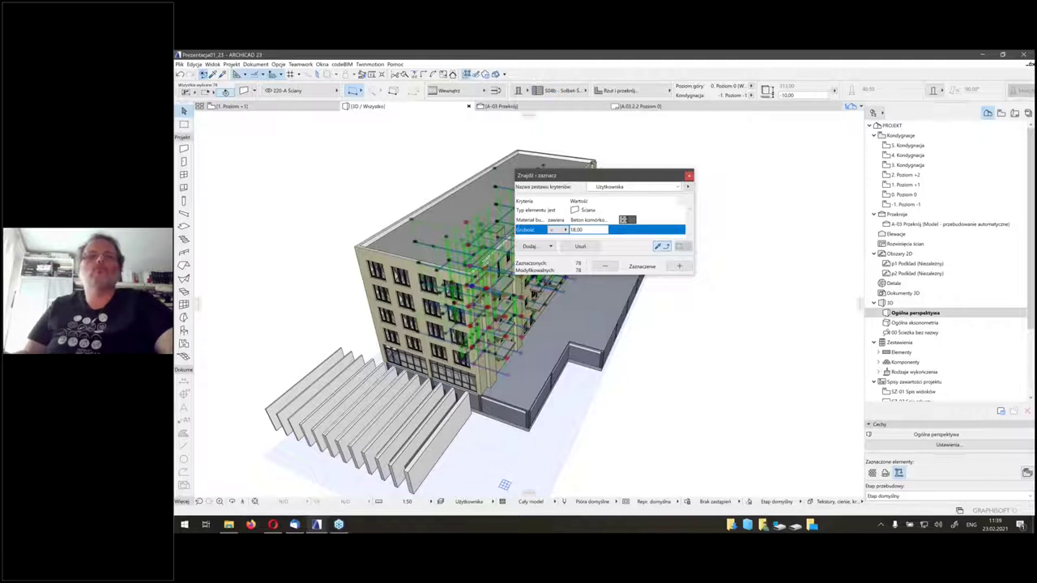
Try to change the selected walls to the S04b Solbet composite, check them on the floor plan, and undo the change
left_click(553, 89)
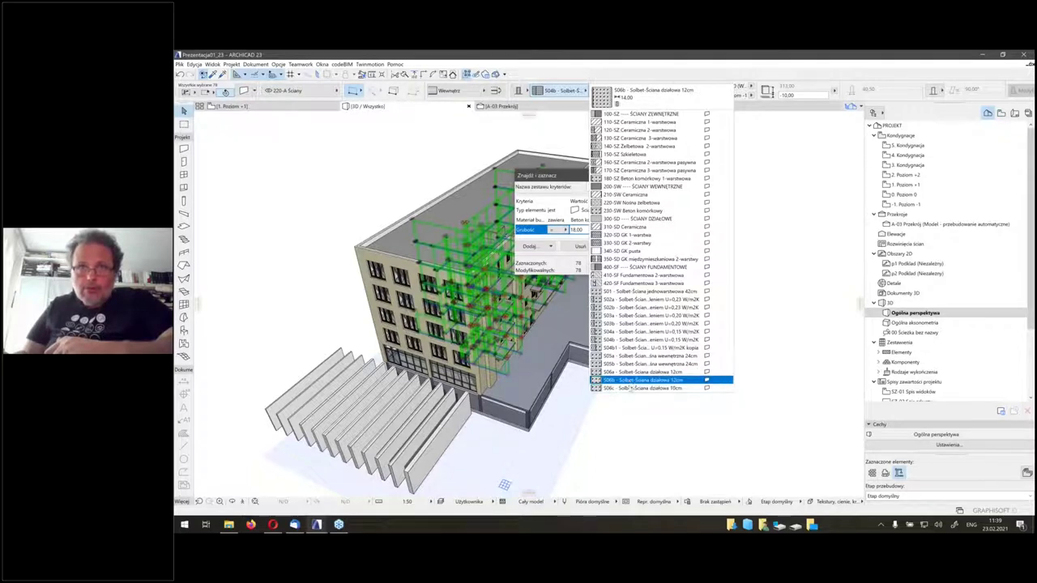
left_click(659, 440)
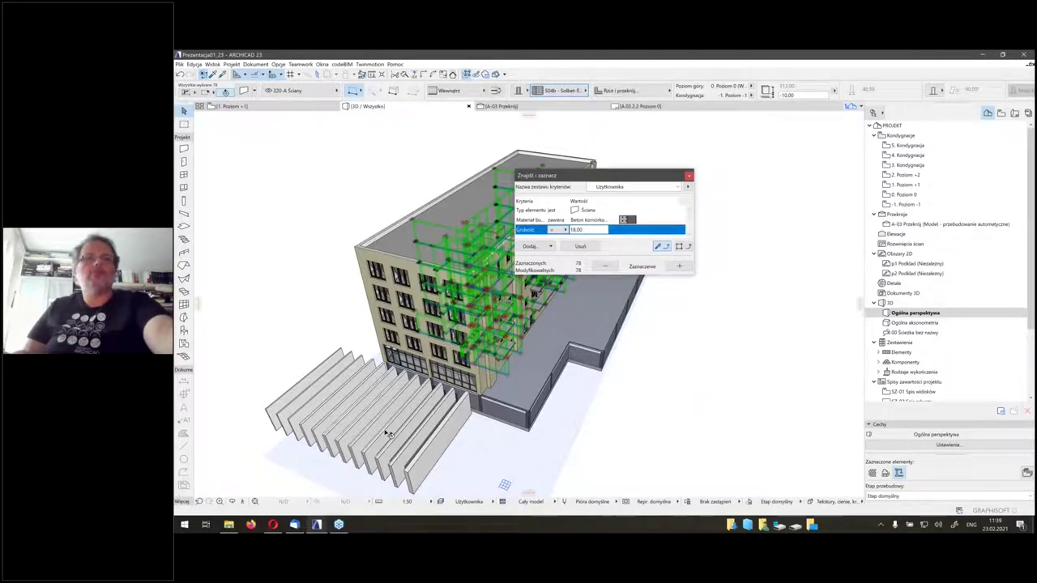
key("F2")
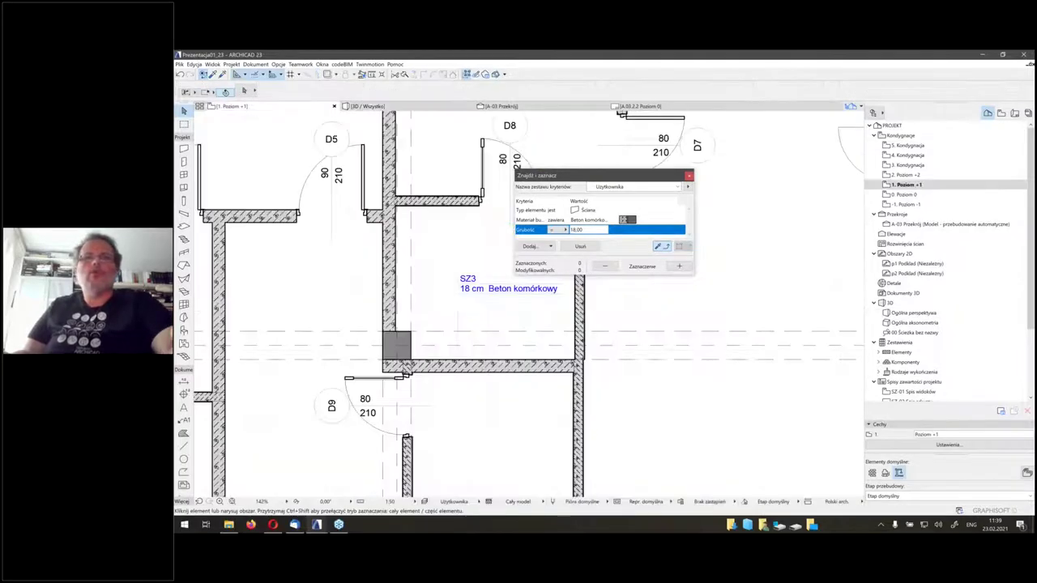
scroll(675, 405, "down", 5)
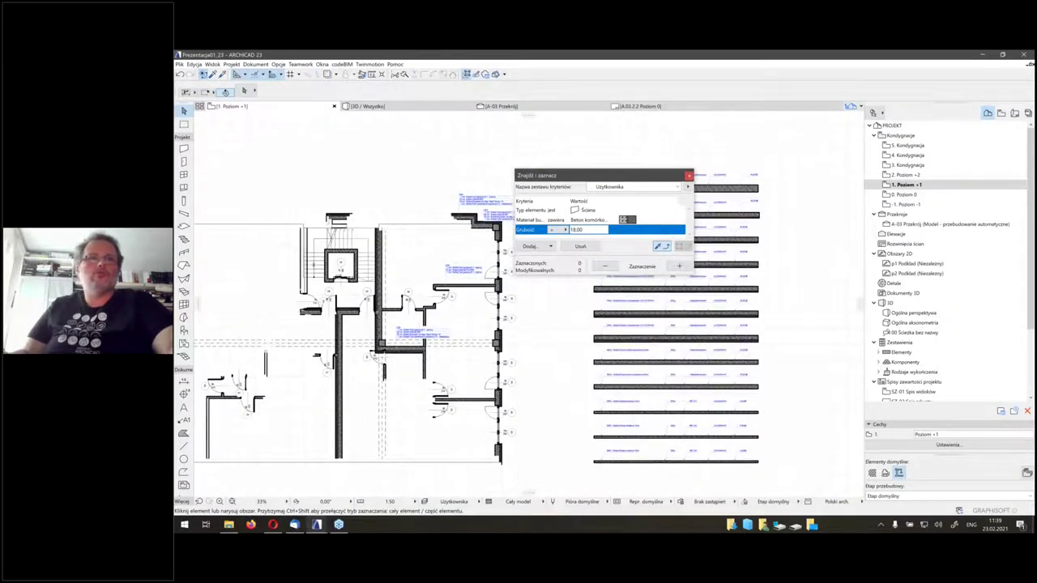
scroll(459, 348, "up", 4)
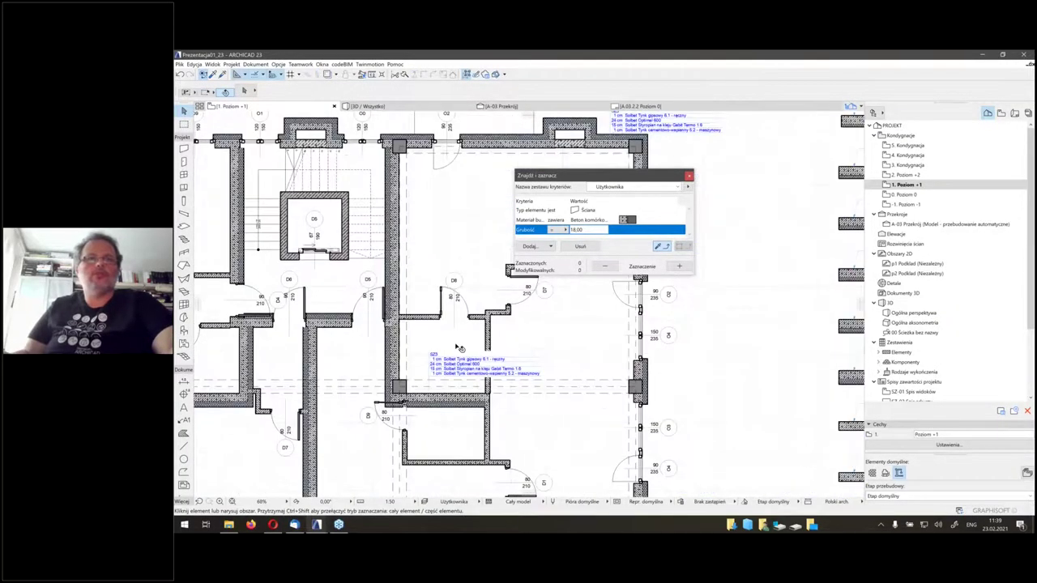
key("F3")
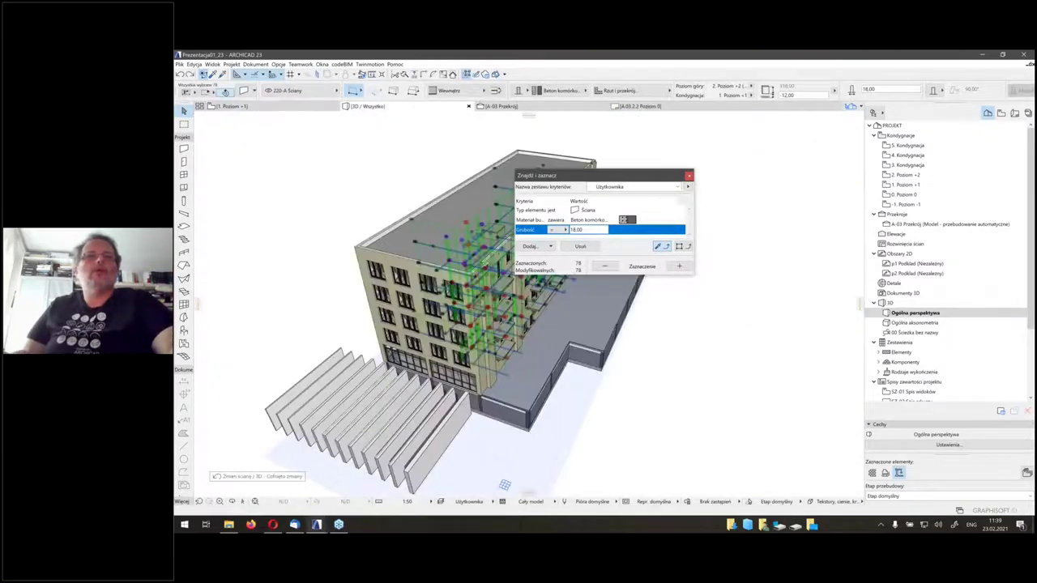
On the Poziom +1 plan, select the S06a - Solbet-Ściana działowa 12cm sample wall and open its composite structure for editing
key("F2")
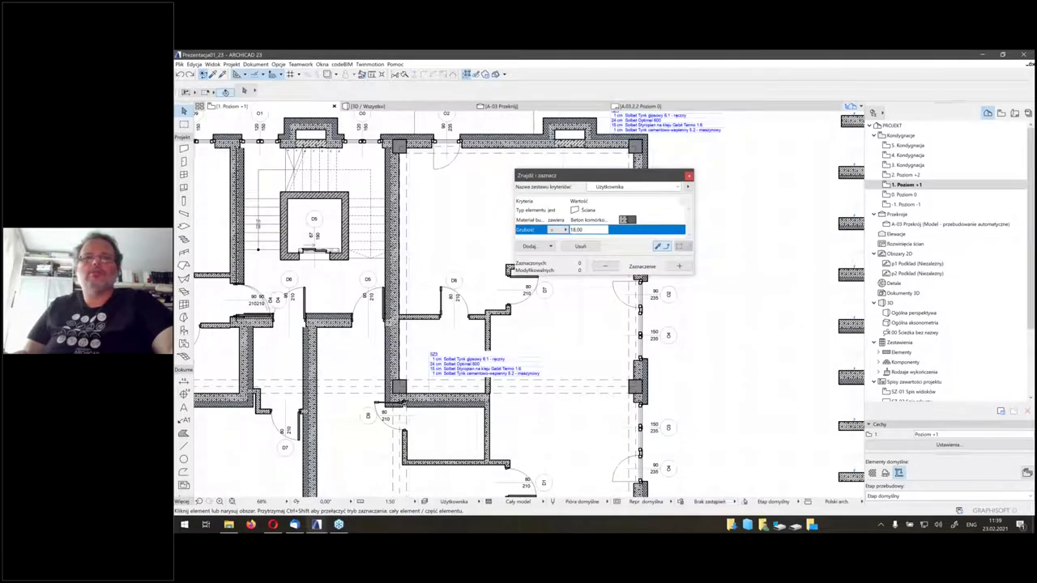
scroll(699, 384, "down", 3)
scroll(699, 384, "up", 5)
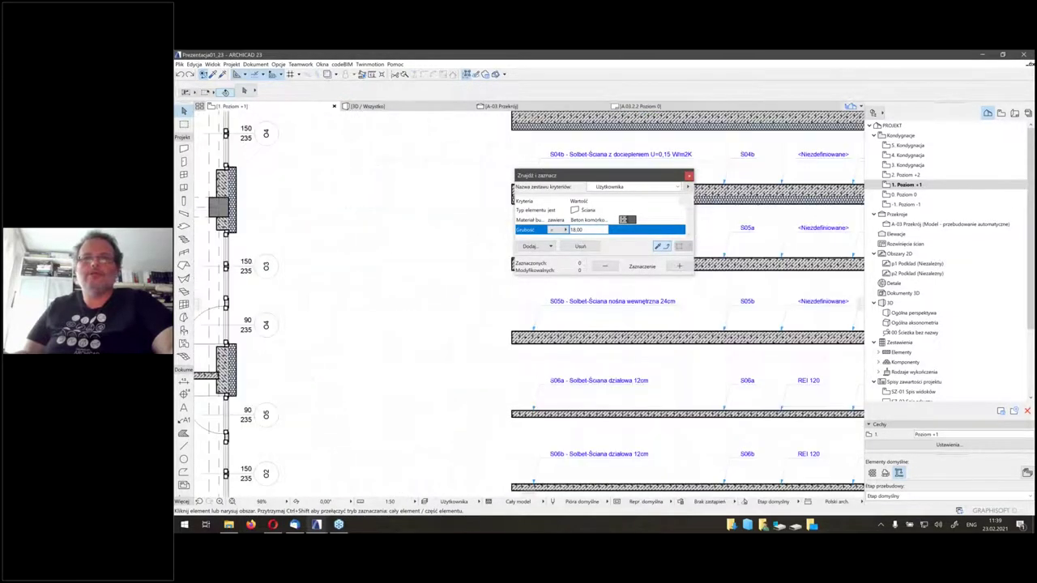
scroll(465, 342, "down", 3)
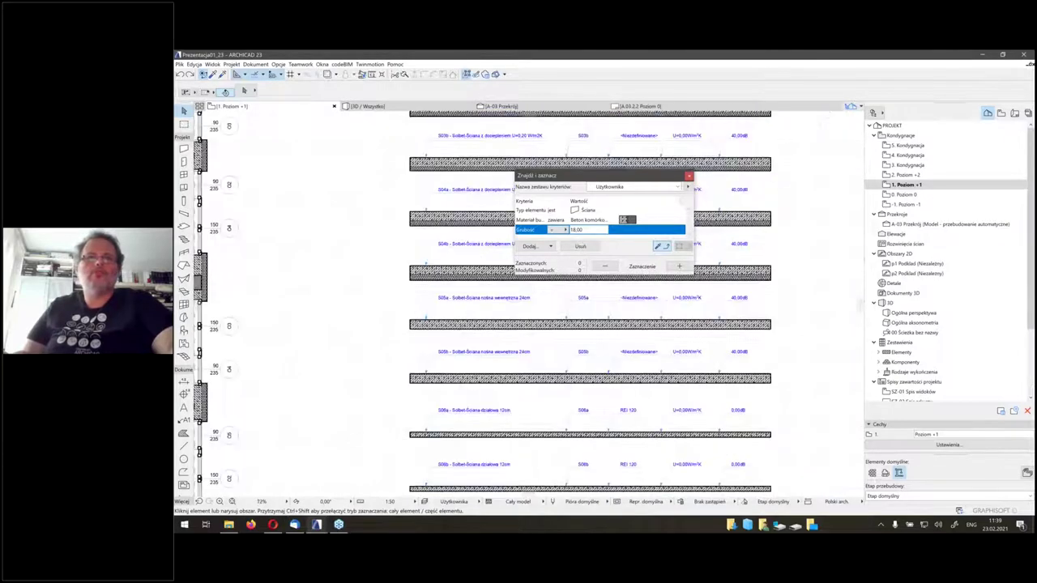
scroll(466, 342, "up", 4)
left_click(456, 332)
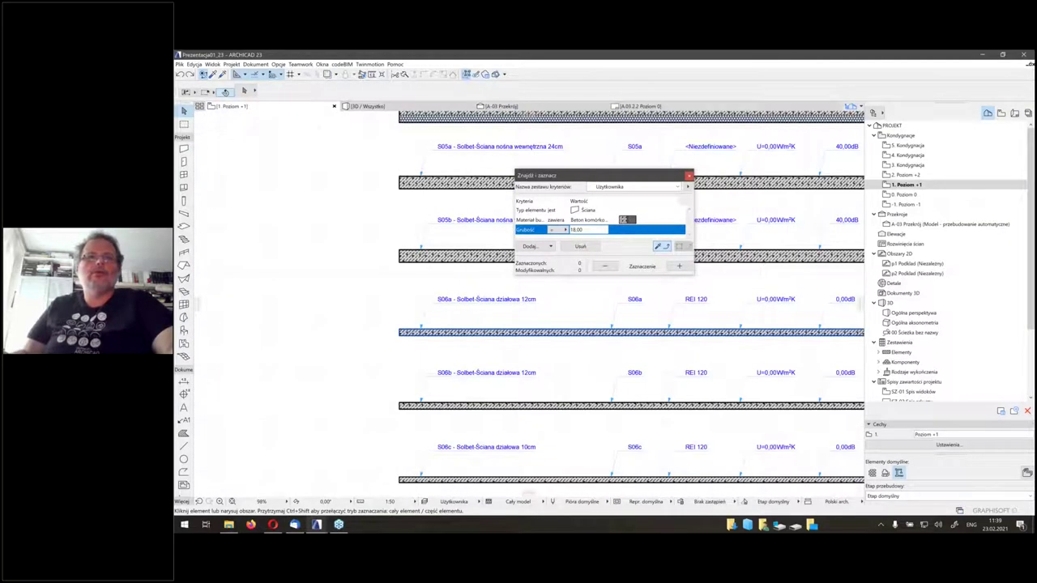
right_click(448, 340)
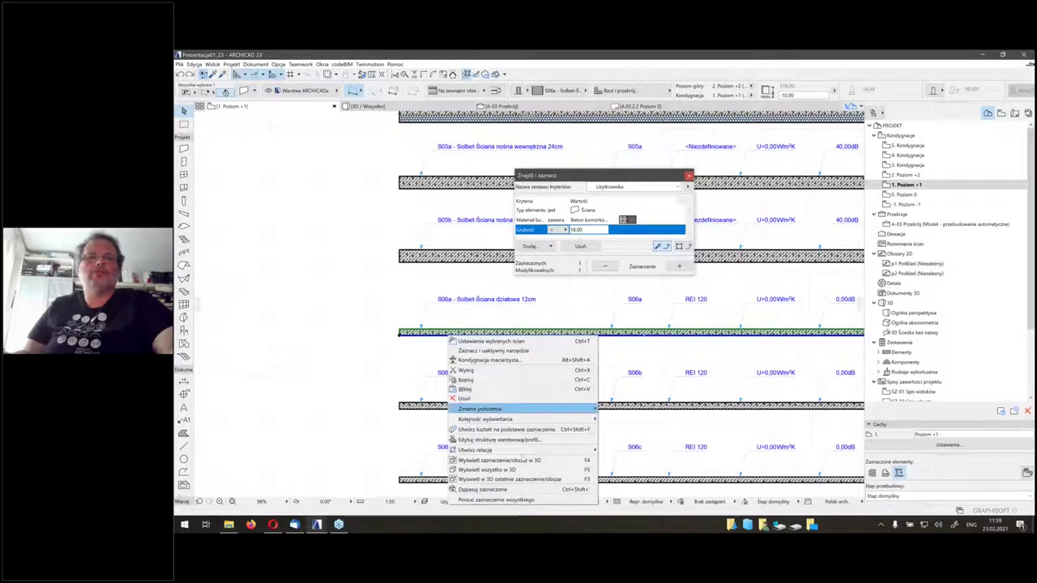
mouse_move(517, 451)
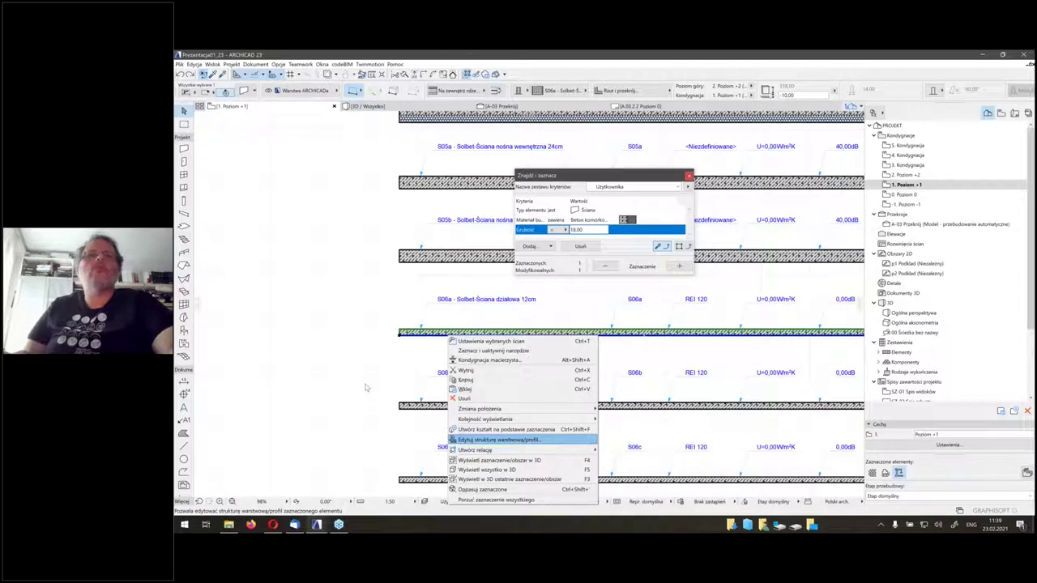
key("Escape")
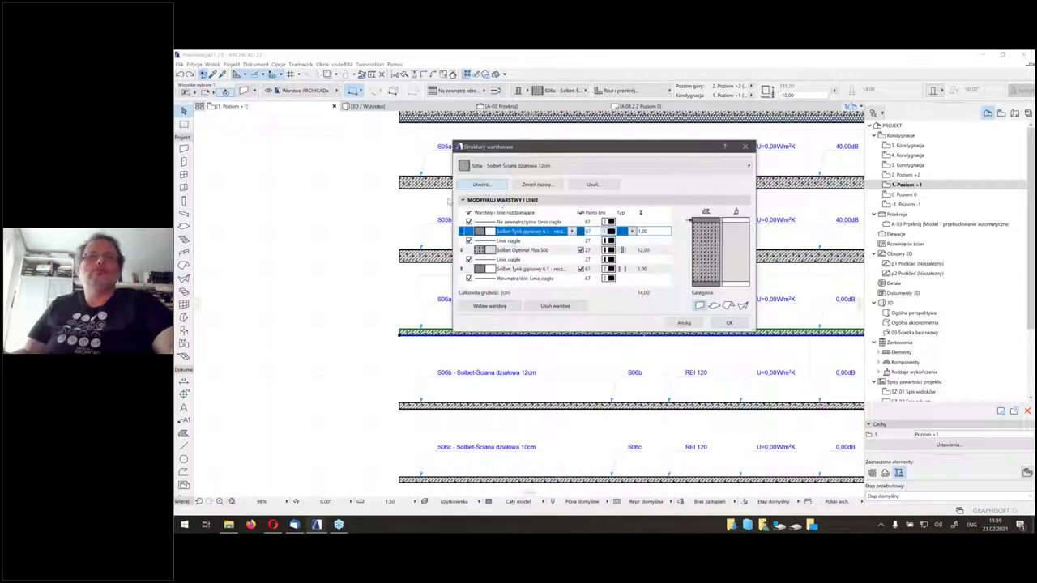
Duplicate the S06a composite as a new structure named S06a1 - Solbet-Ściana działowa 18cm kopia
left_click(552, 206)
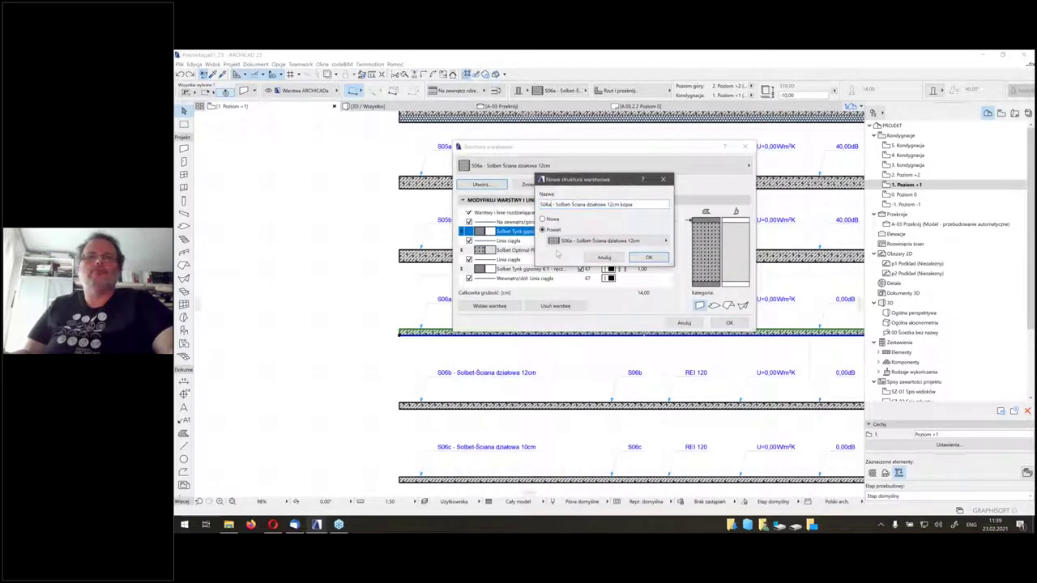
type("1")
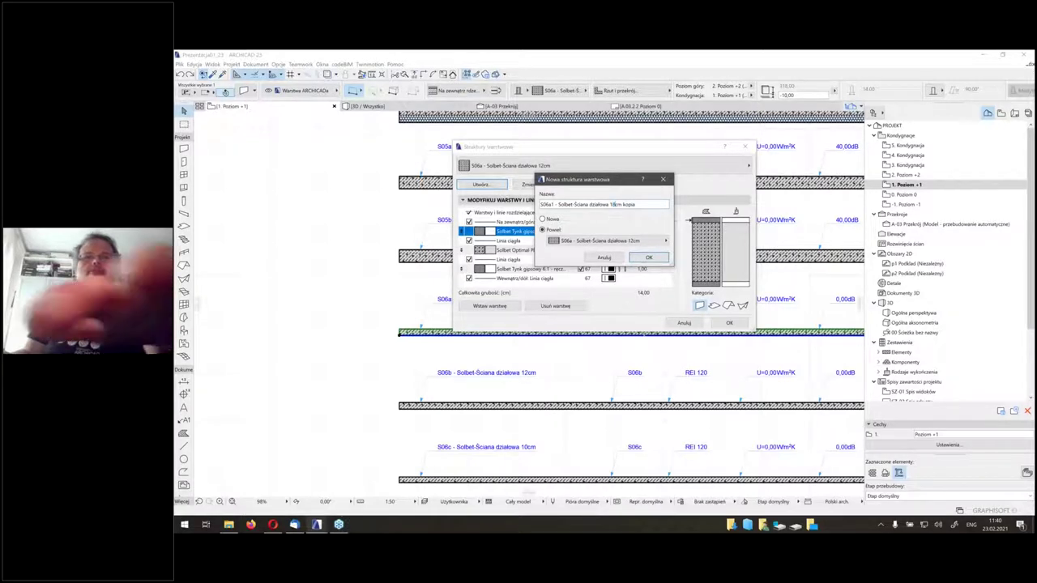
left_click(648, 257)
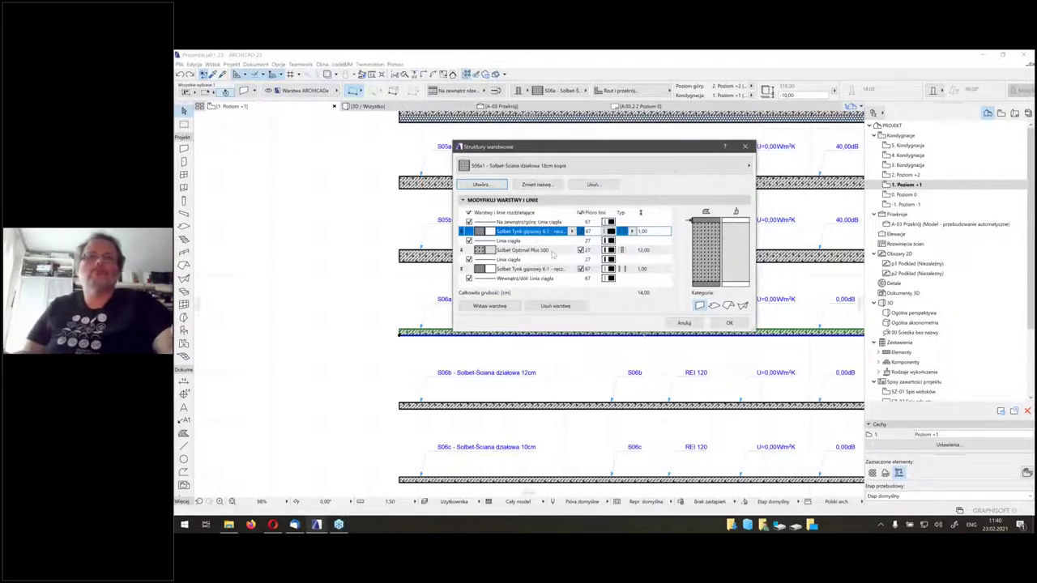
Keep Solbet Optimal Plus 500 as the new composite's core, set that layer's thickness to 18 cm, and save the structure
left_click(542, 247)
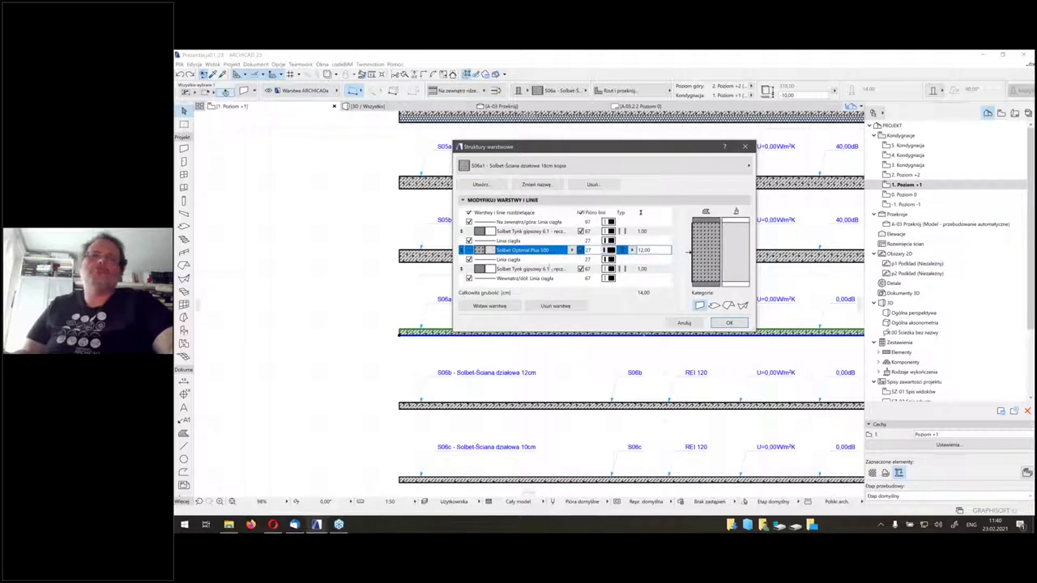
left_click(571, 250)
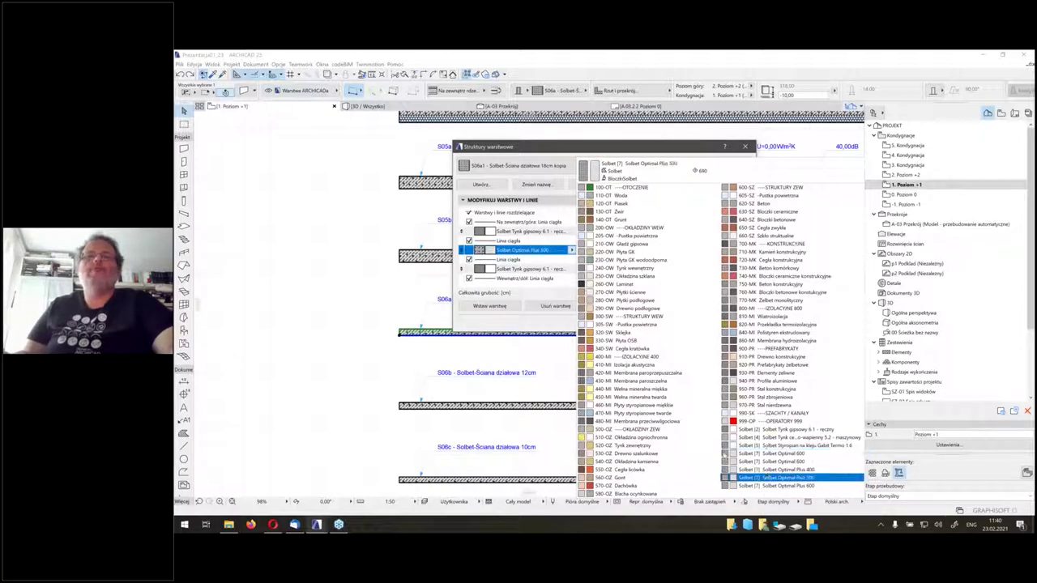
left_click(777, 477)
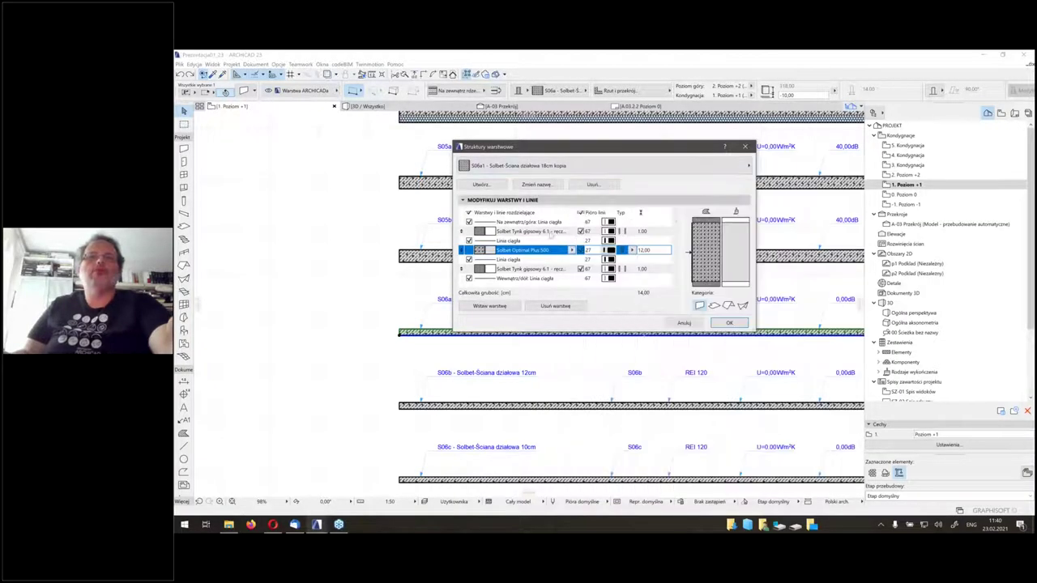
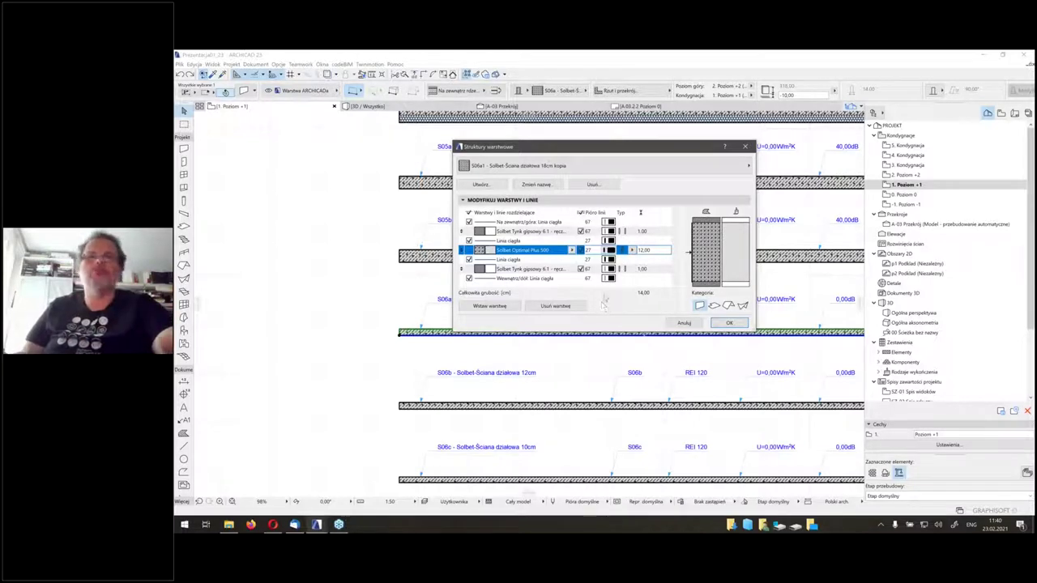
double_click(656, 251)
type("18")
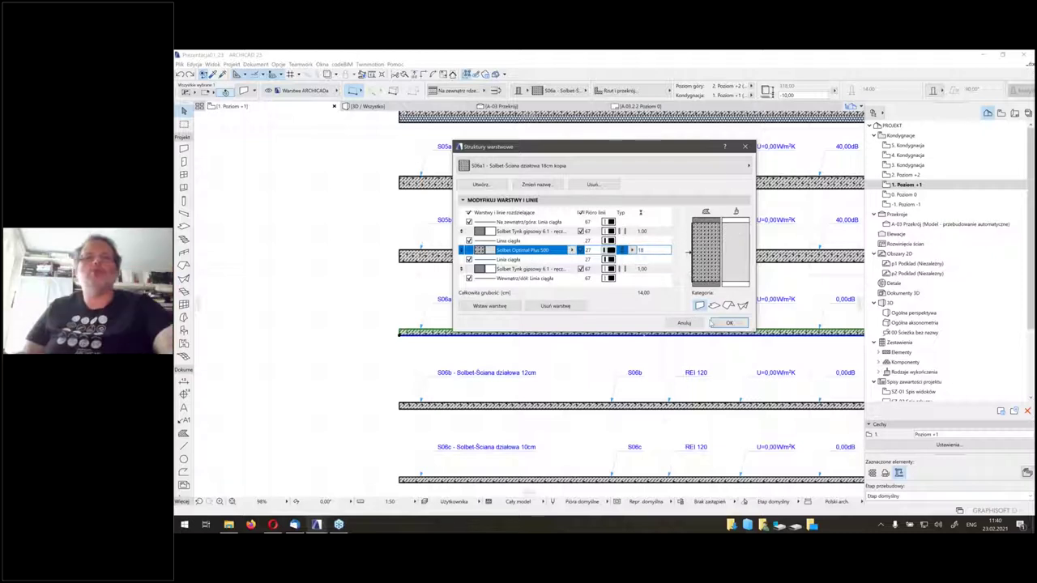
left_click(730, 323)
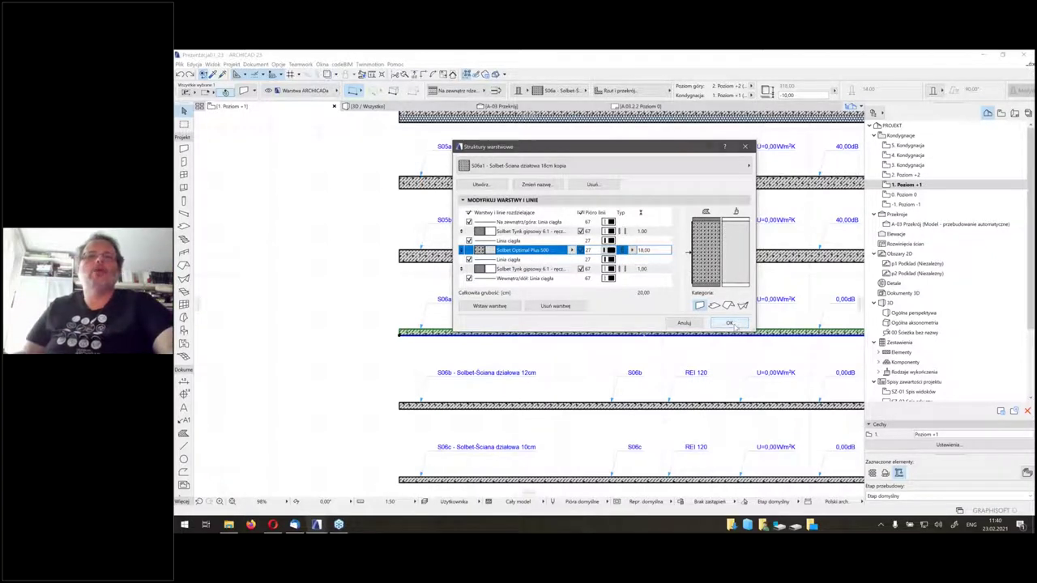
left_click(730, 323)
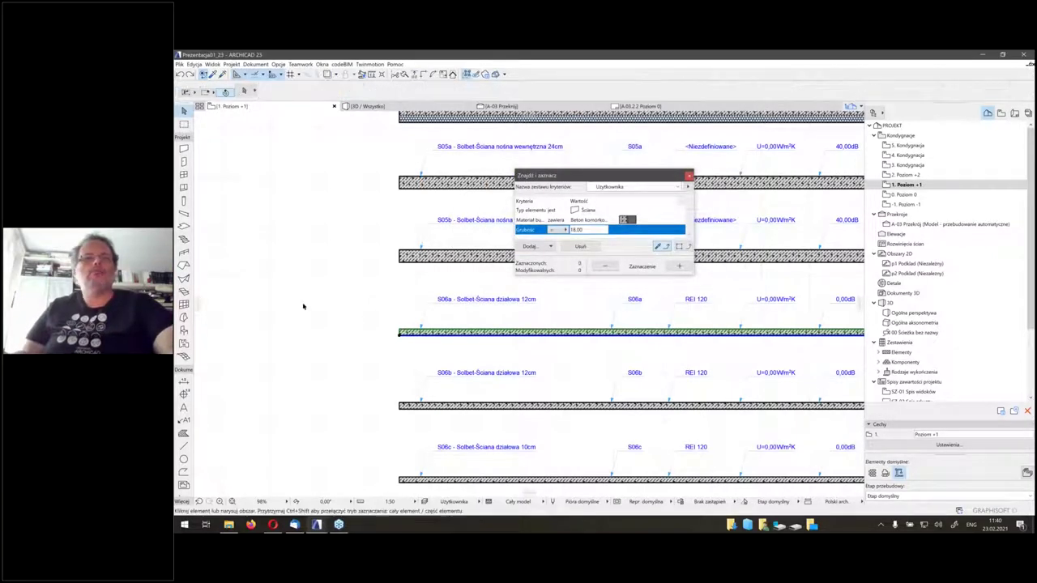
Assign S06a1 - Solbet-Ściana działowa 18cm kopia to the 18 cm walls selected in the 3D view, and clear the selection
left_click(330, 287)
key("F3")
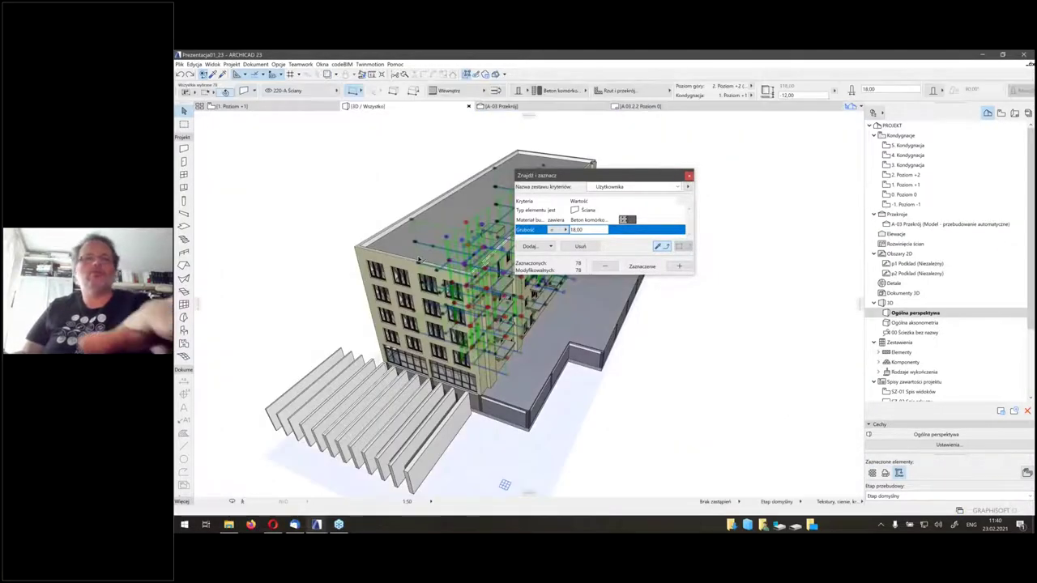
key("ctrl+t")
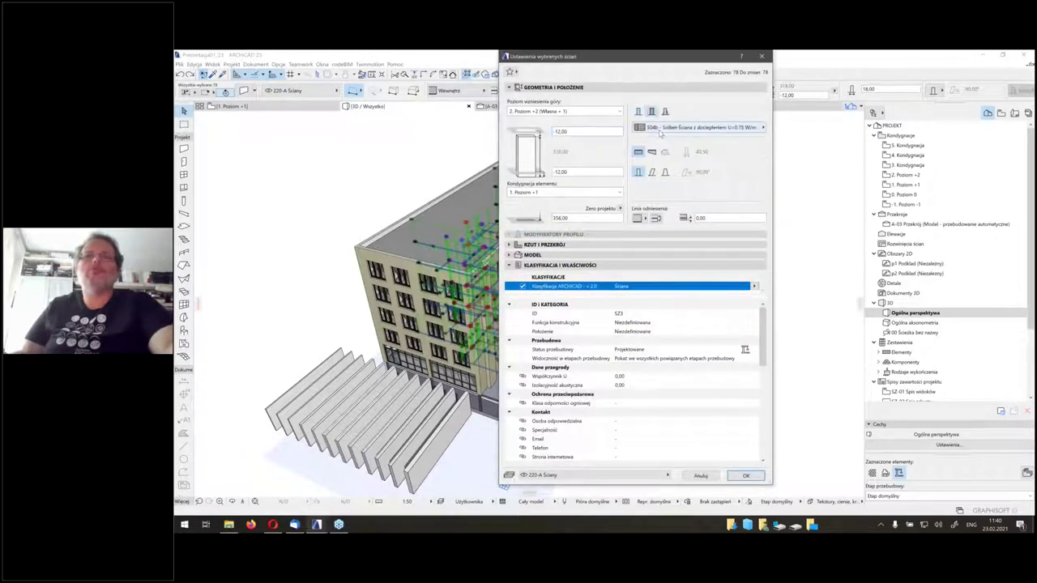
left_click(660, 130)
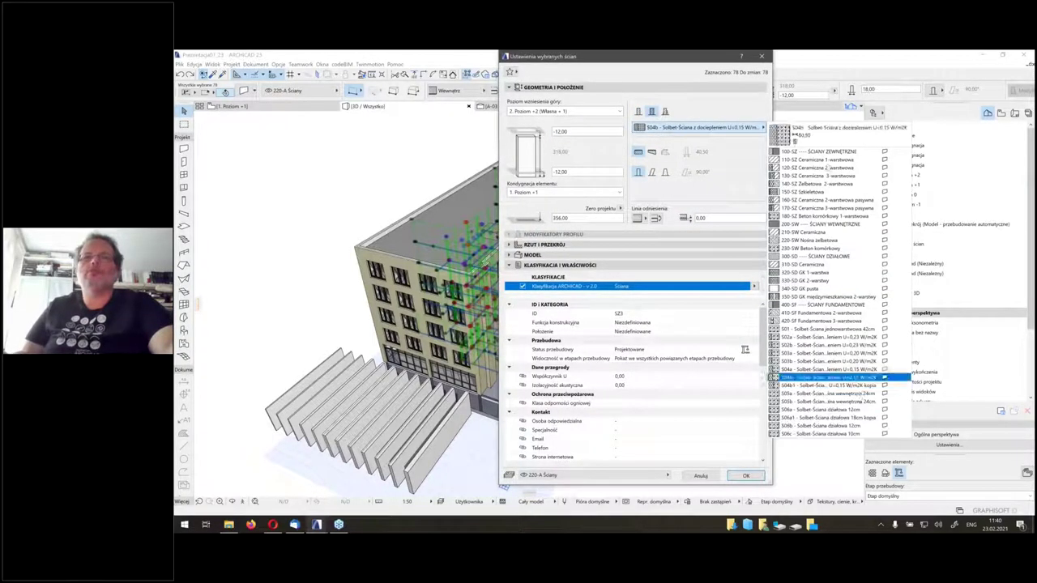
left_click(815, 417)
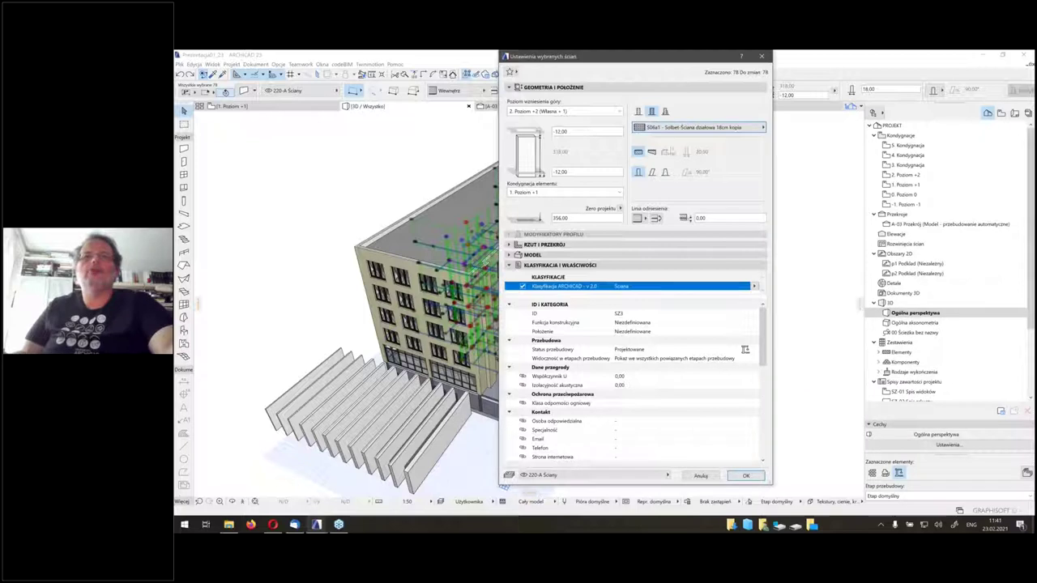
left_click(746, 475)
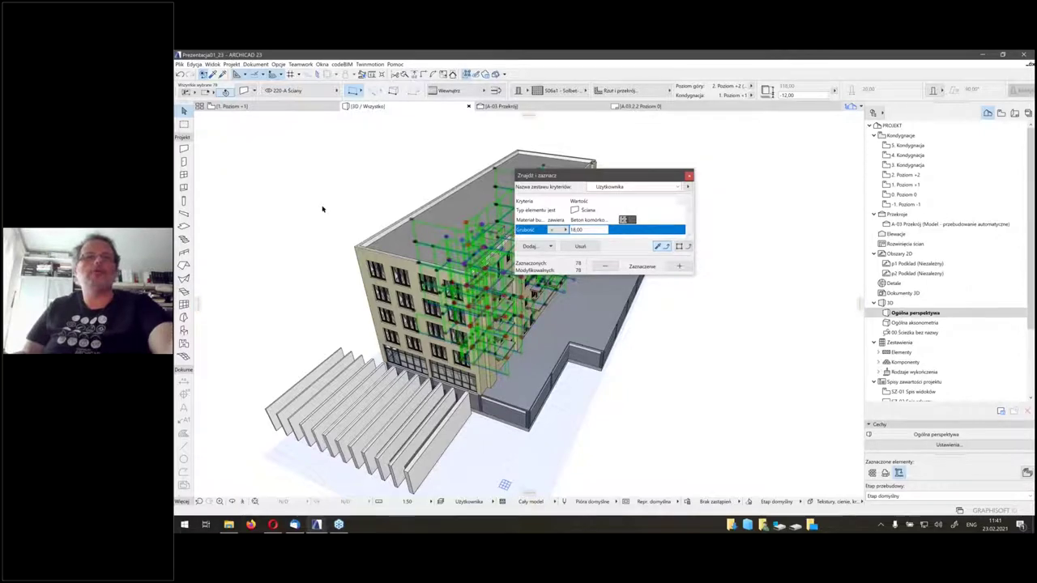
left_click(346, 302)
Return to the Poziom +1 plan and check the layer label of the SZ3 wall by door D9
key("ctrl+Tab")
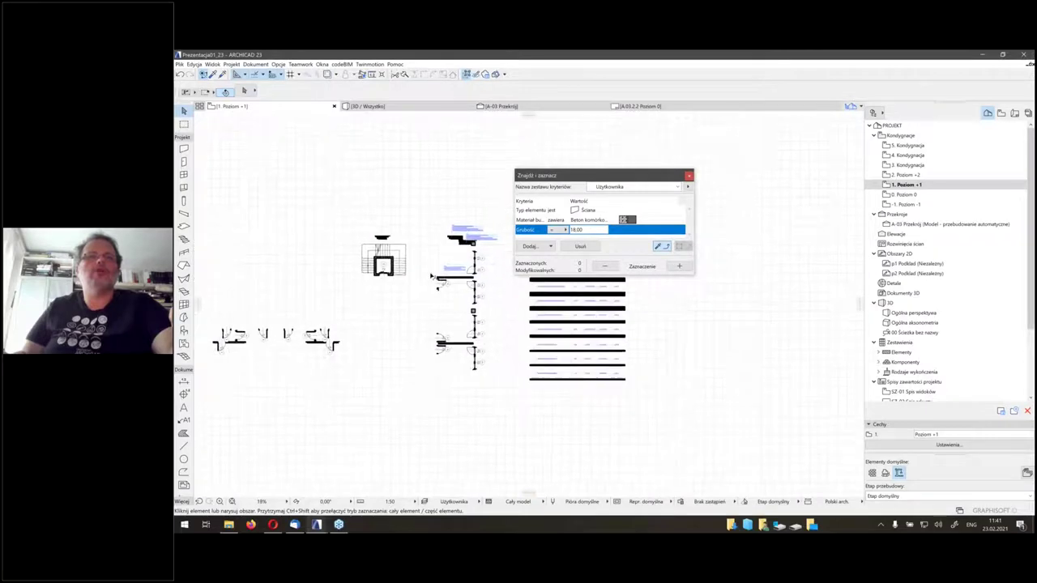
scroll(405, 284, "up", 5)
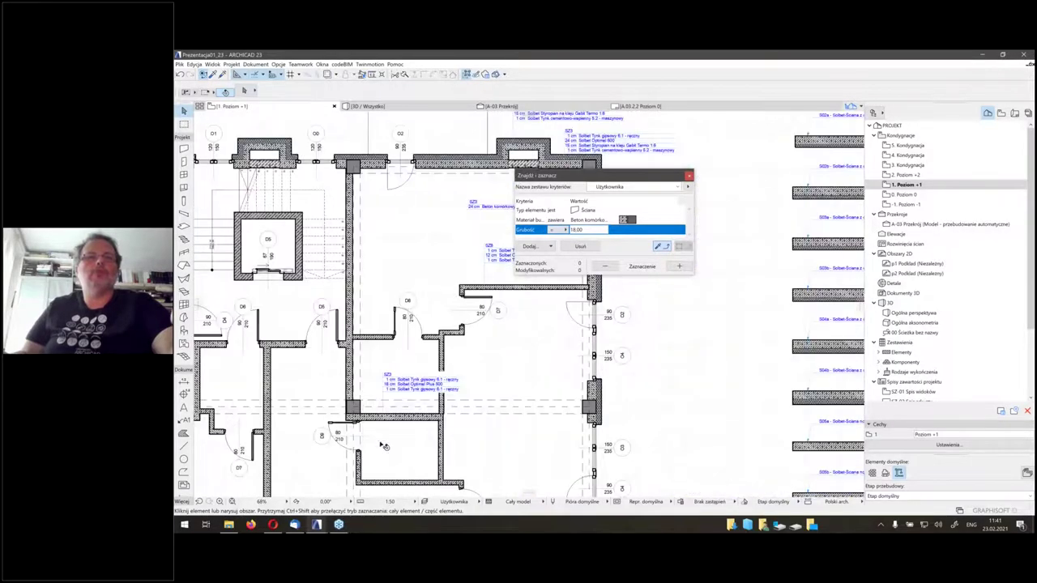
Select the two thin partition walls that meet the thicker horizontal wall beside the D9 door room on Poziom +1
middle_click_drag(394, 426, 467, 367)
scroll(534, 360, "up", 4)
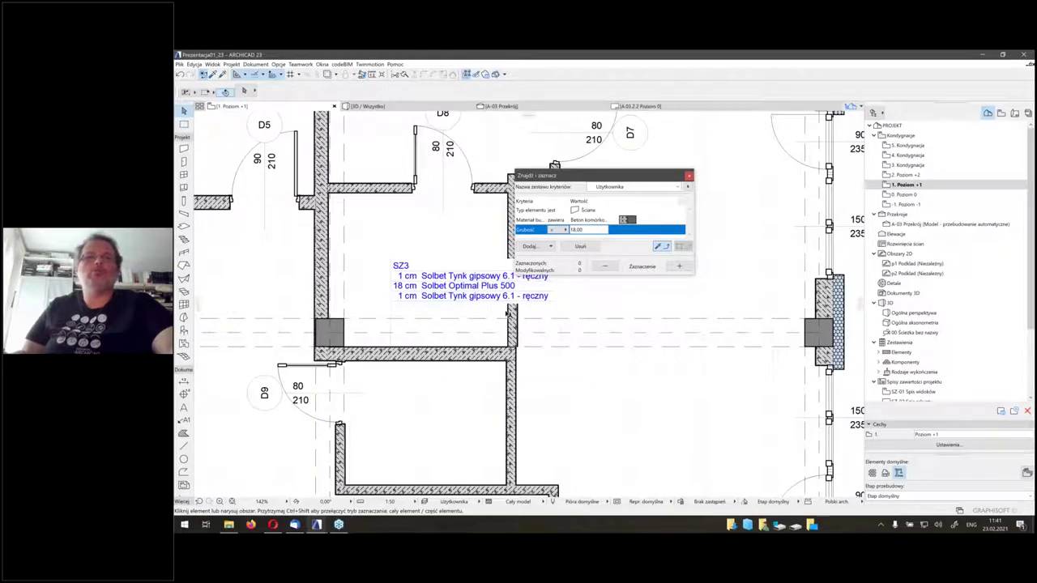
scroll(528, 366, "down", 2)
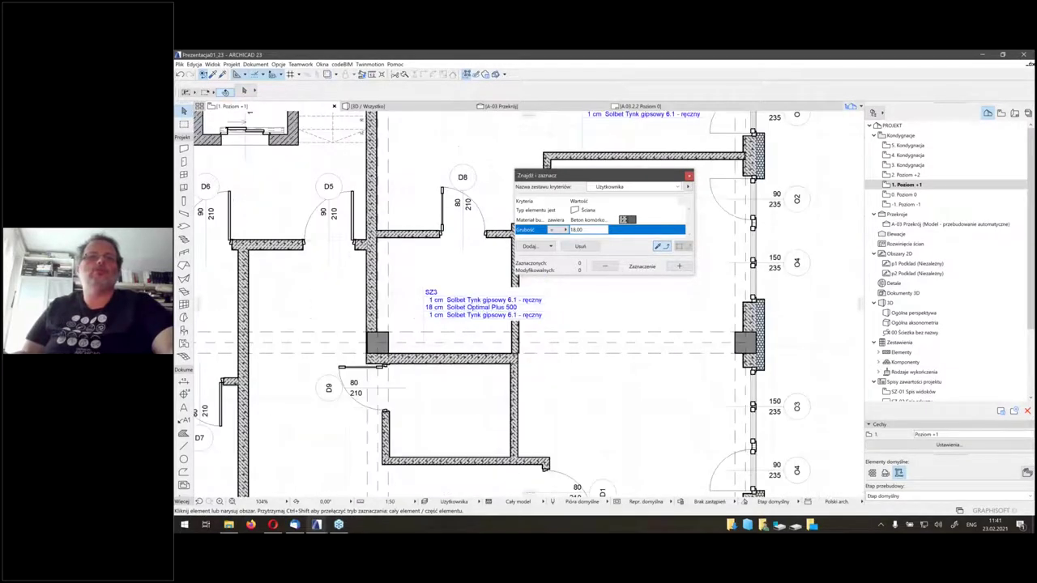
middle_click_drag(528, 366, 425, 378)
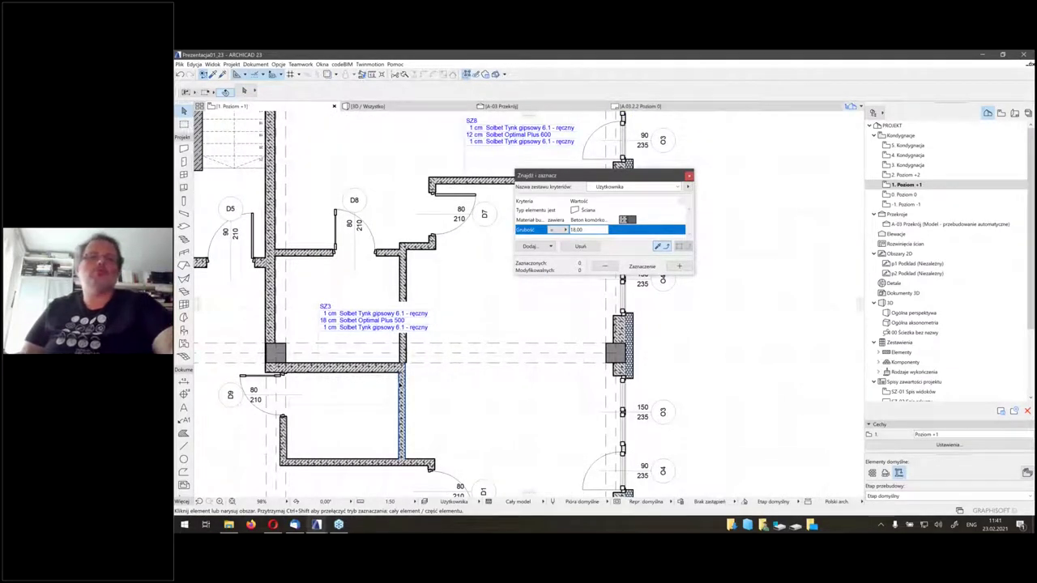
left_click(402, 374)
scroll(402, 374, "up", 6)
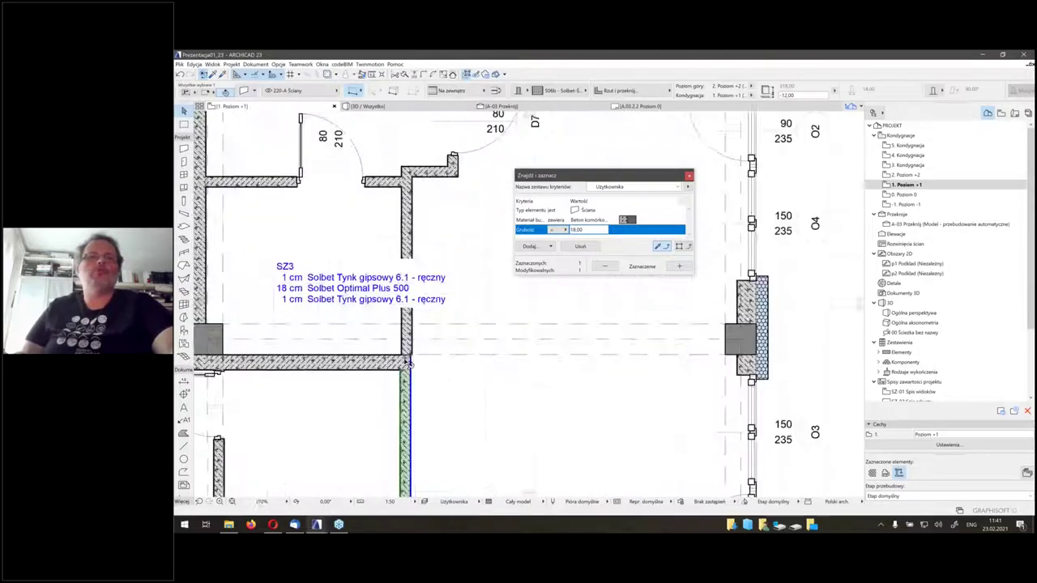
left_click(402, 294, "shift")
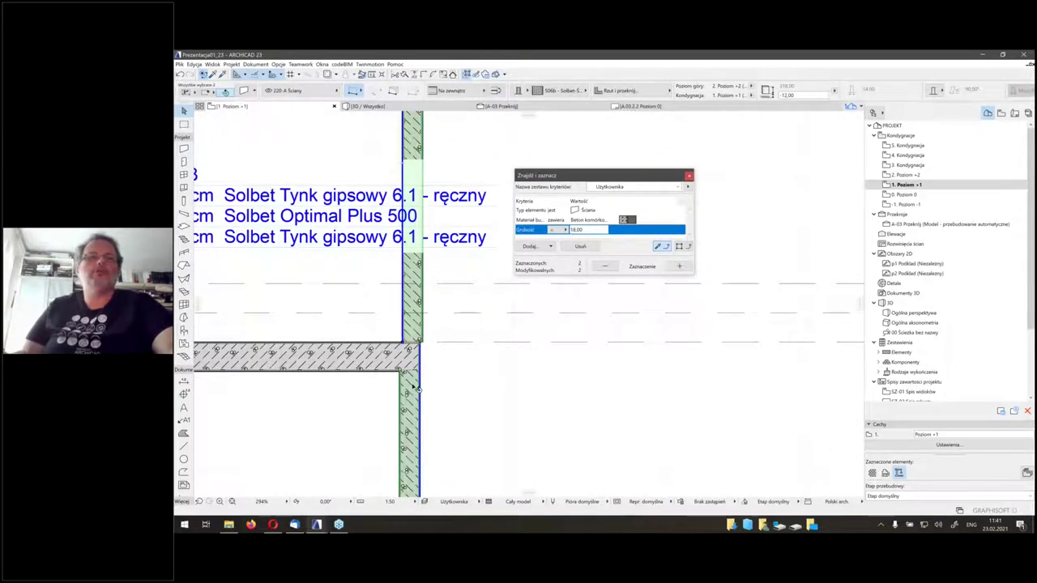
scroll(407, 363, "up", 5)
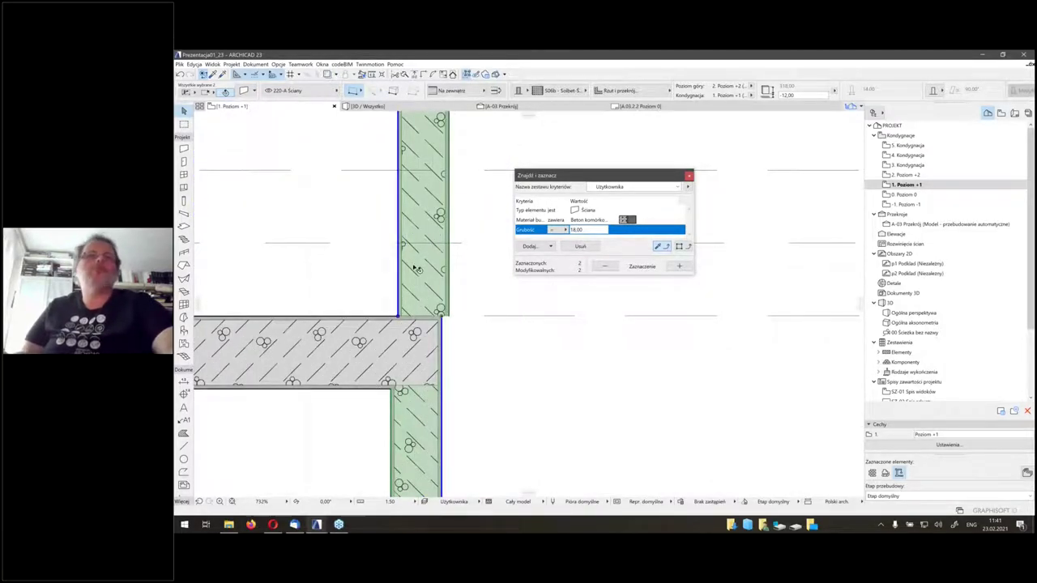
Load the selected partition walls' settings into the Find and Select criteria and remove the building material criterion
left_click(681, 247)
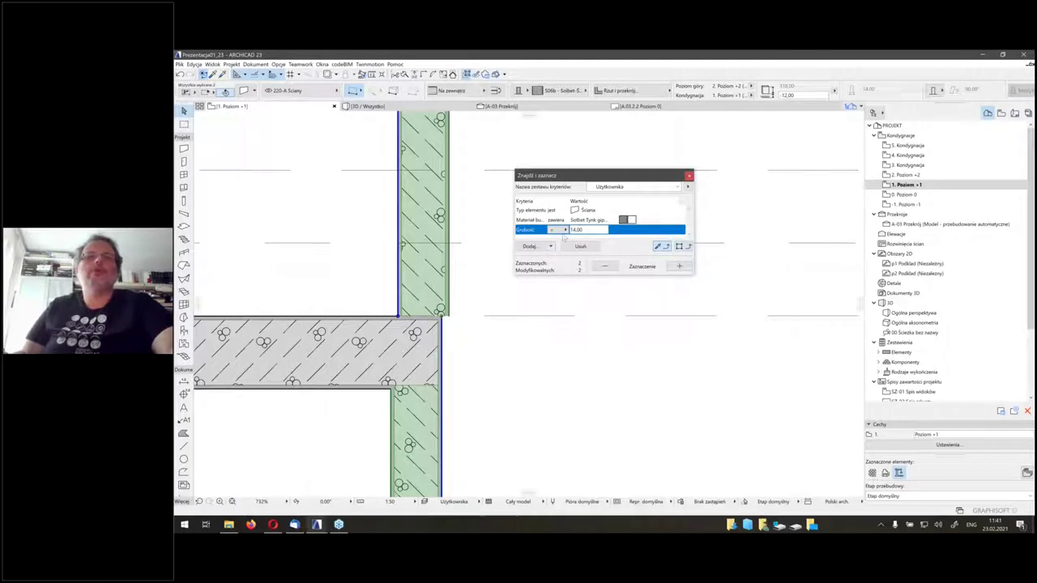
left_click(536, 222)
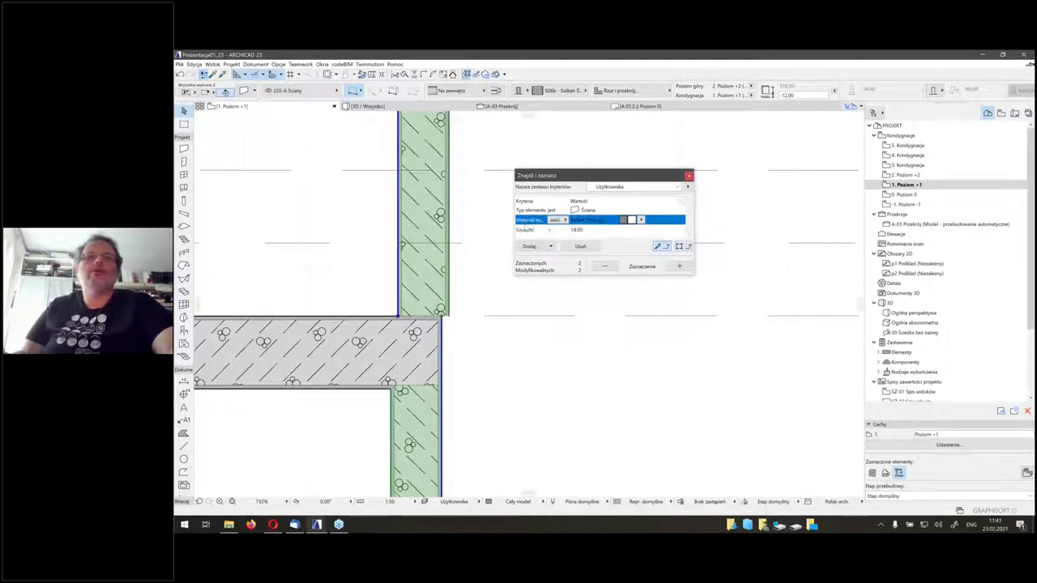
left_click(580, 246)
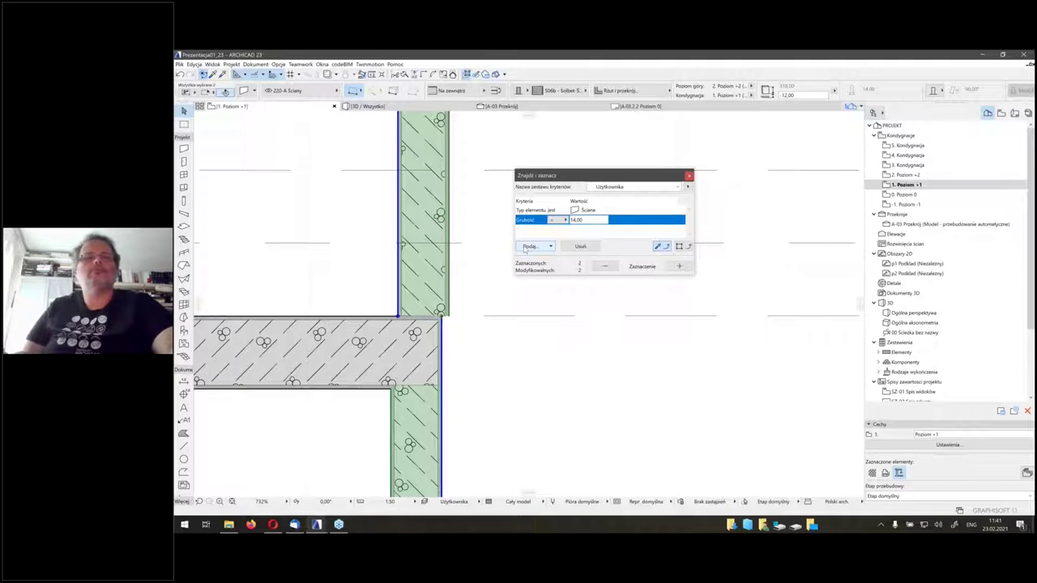
Add the composite structure criterion (Struktura warstwowa), found by searching for struktu, and select all walls matching the criteria
left_click(529, 245)
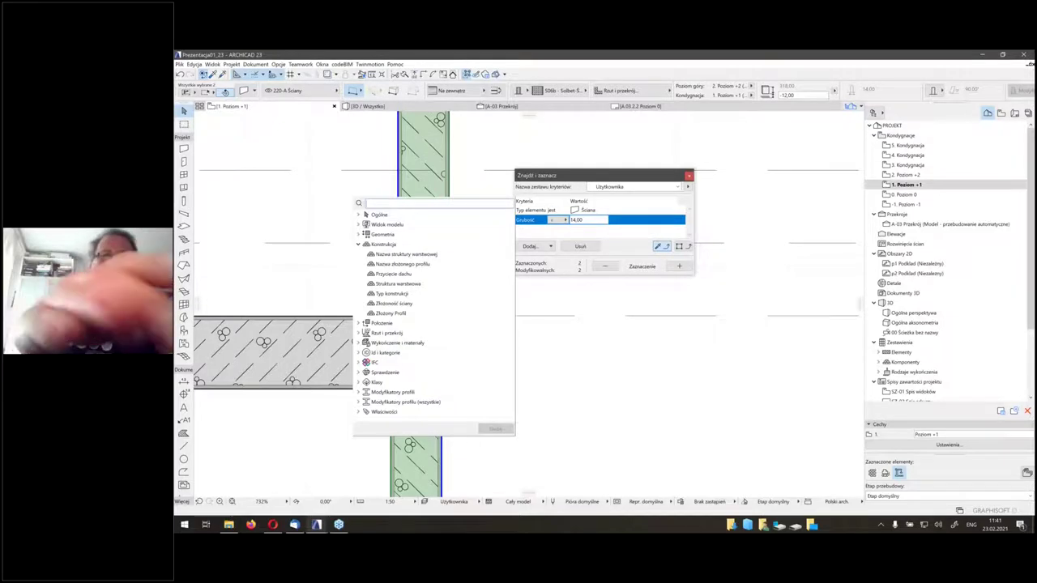
type("s")
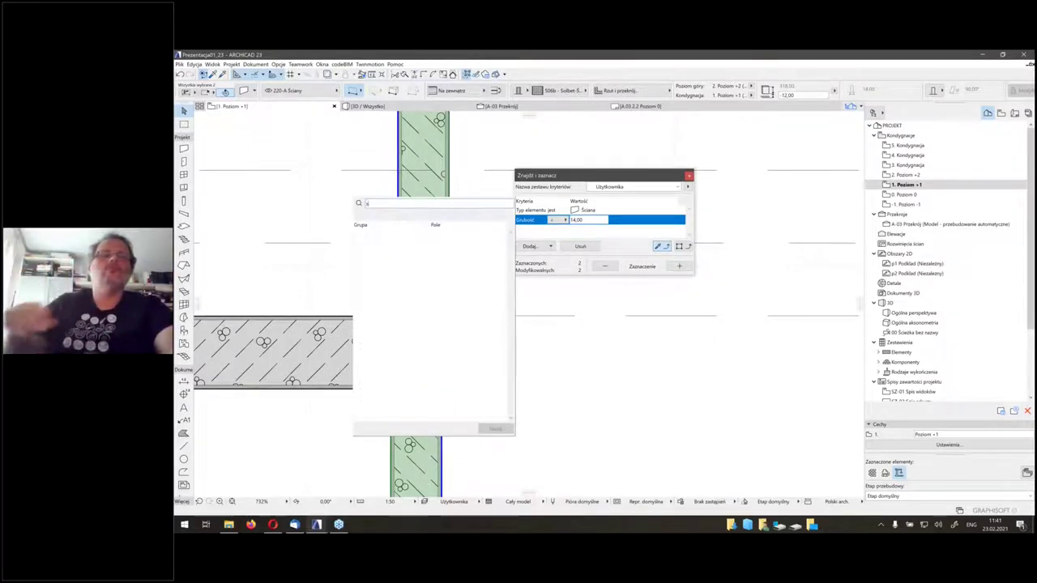
type("truktu")
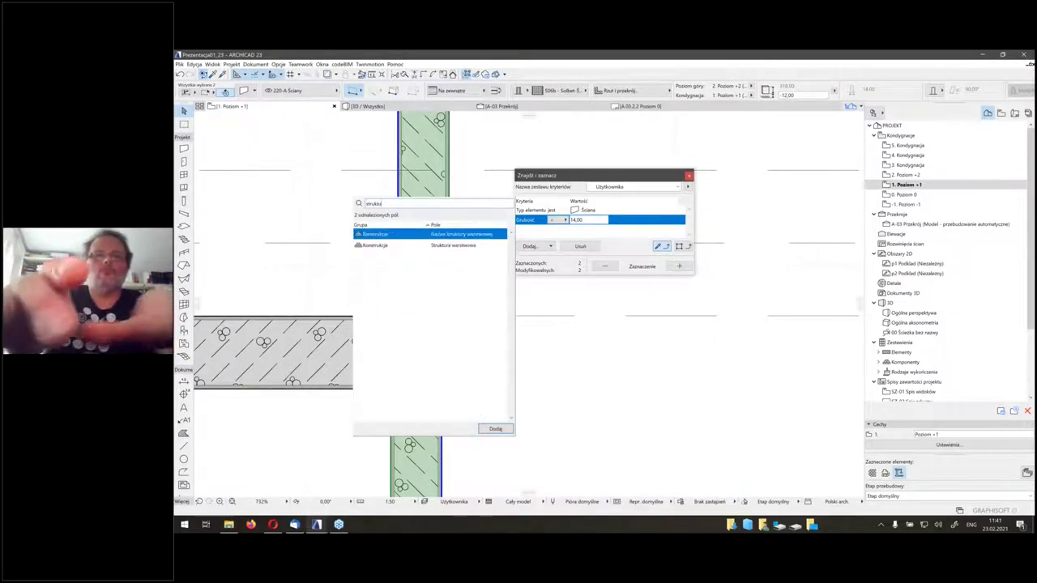
left_click(388, 248)
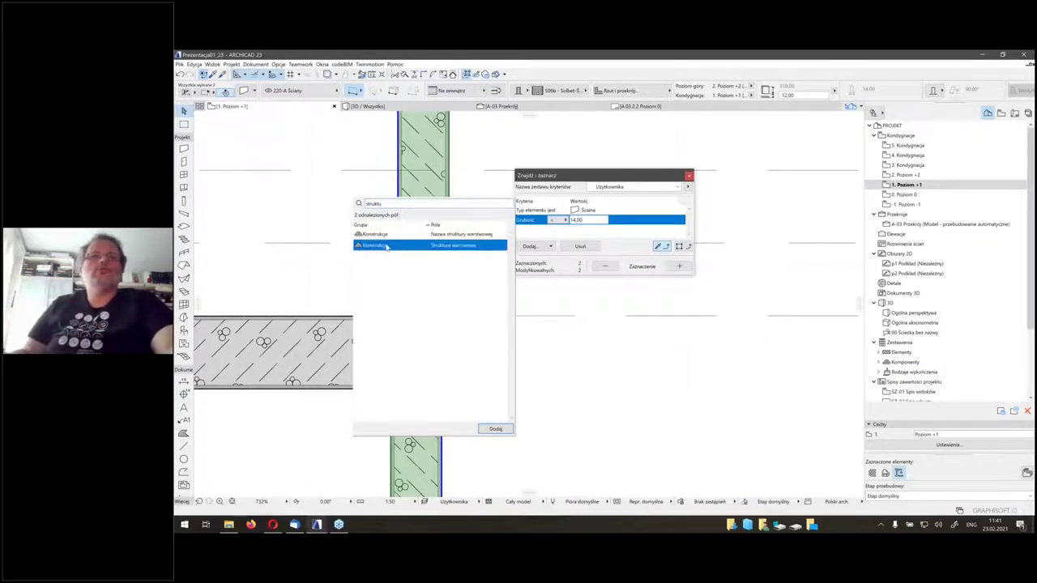
double_click(386, 246)
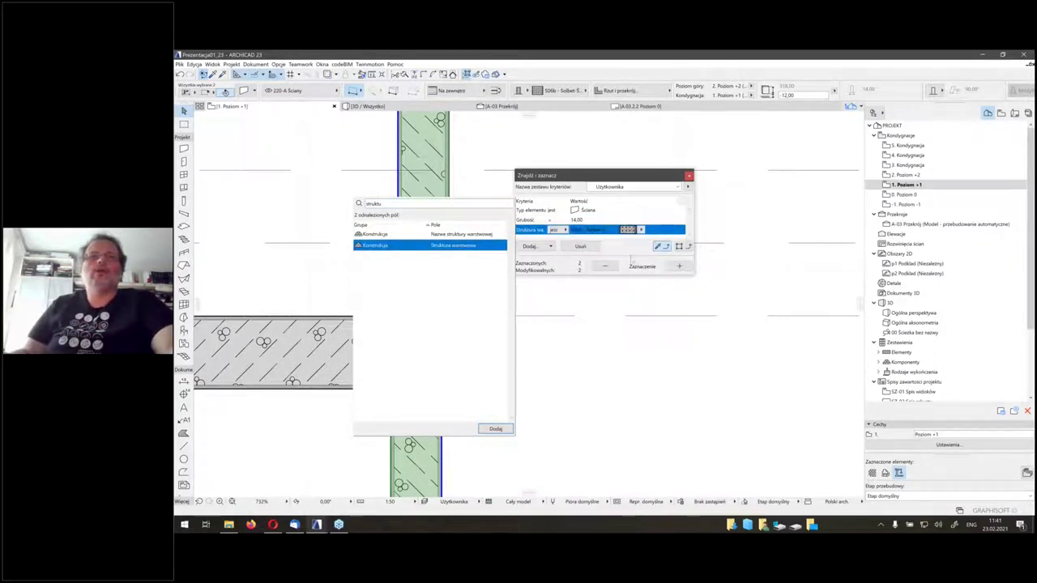
left_click(679, 265)
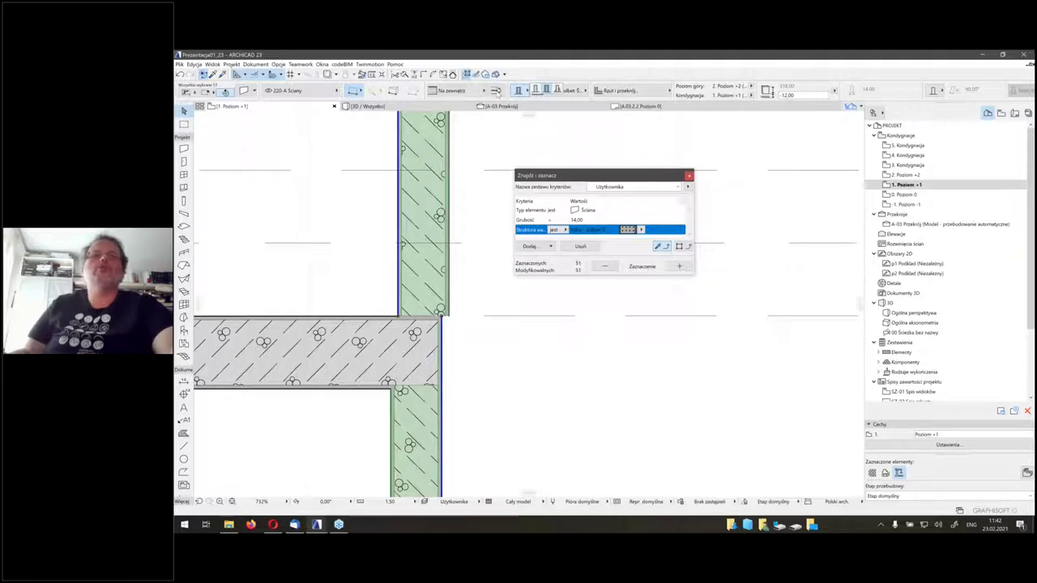
Set the reference line of the selected partition walls to Na zewnątrz rdzenia and clear the selection
left_click(462, 91)
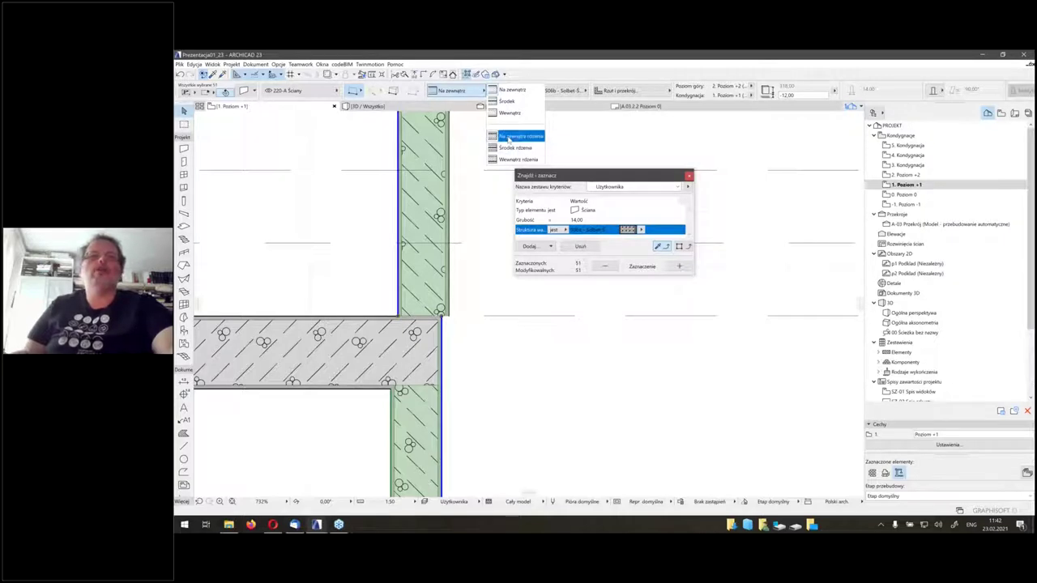
left_click(508, 138)
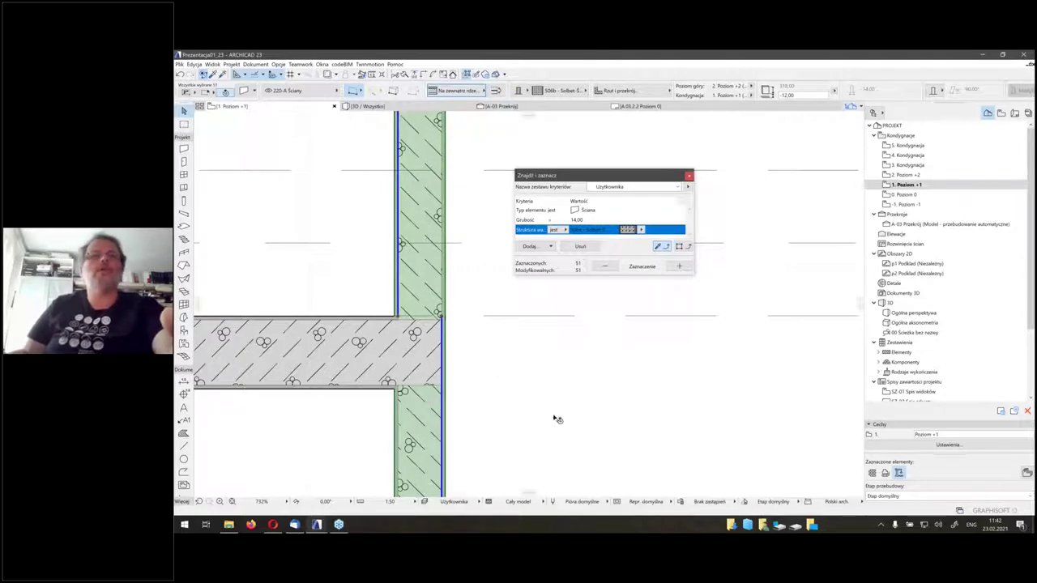
left_click(463, 354)
scroll(421, 318, "down", 3)
scroll(422, 318, "down", 5)
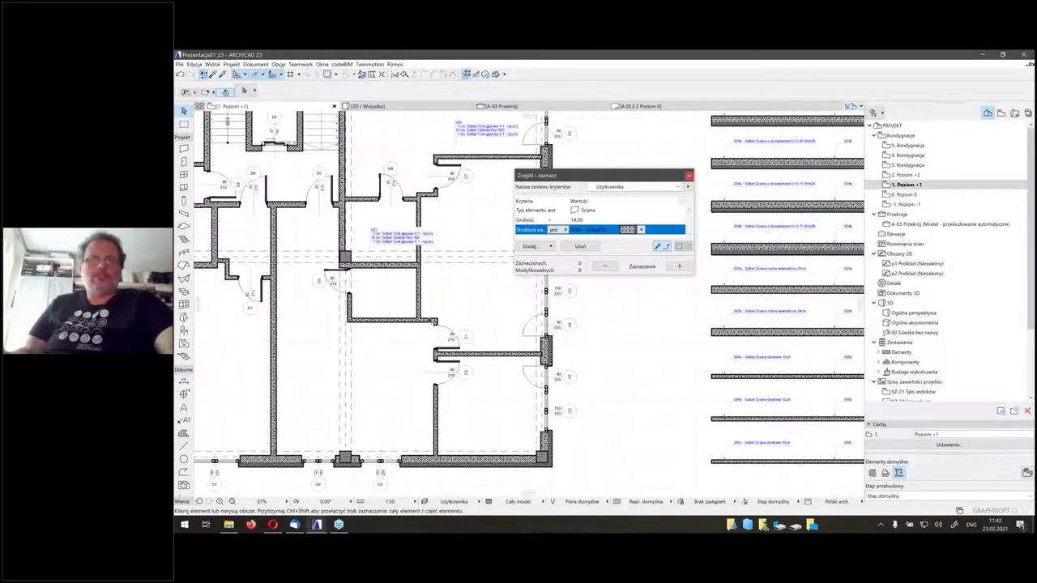
scroll(419, 266, "down", 4)
scroll(559, 388, "down", 2)
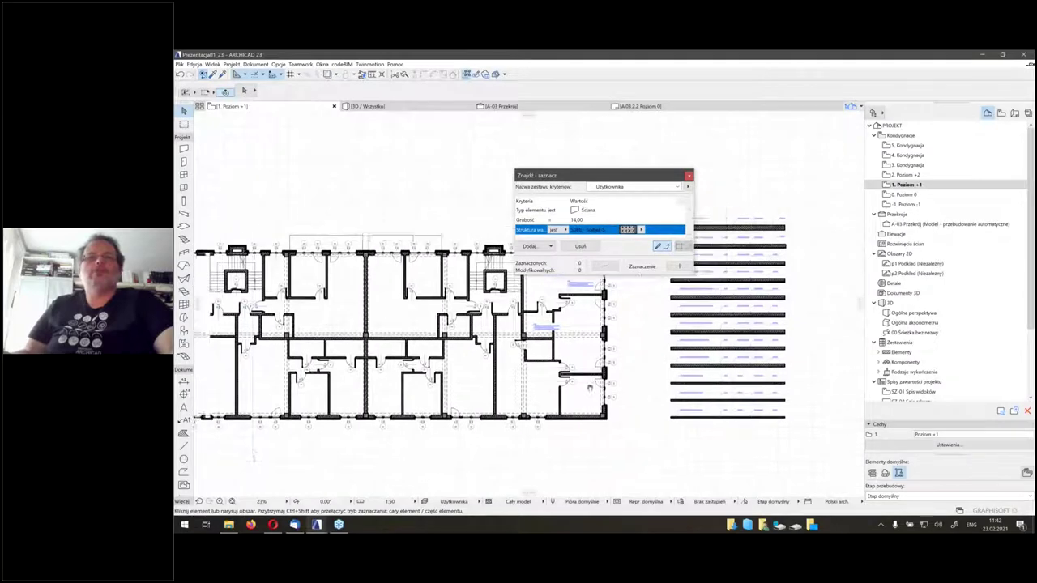
scroll(598, 386, "up", 1)
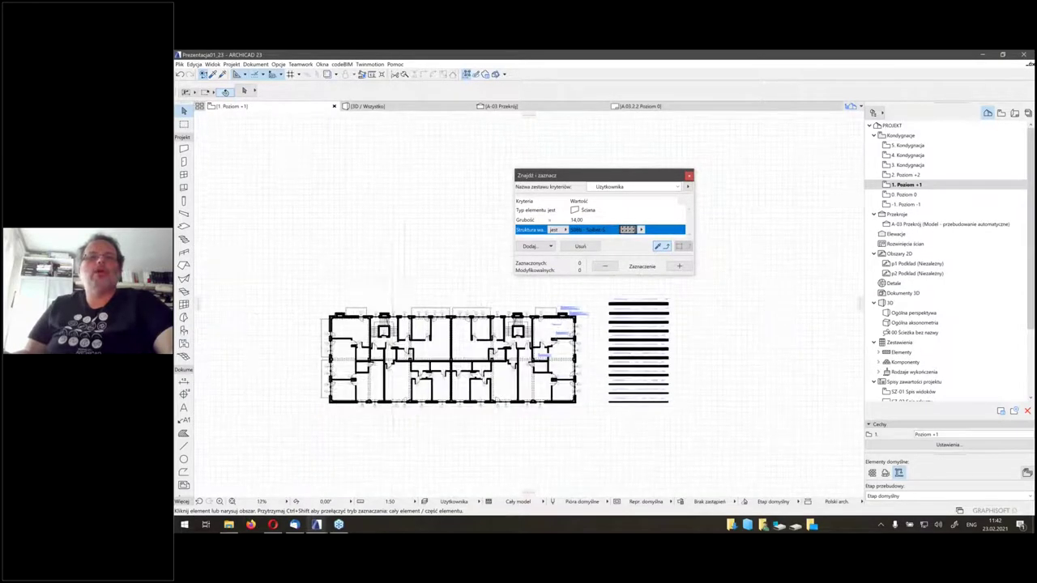
scroll(607, 354, "up", 1)
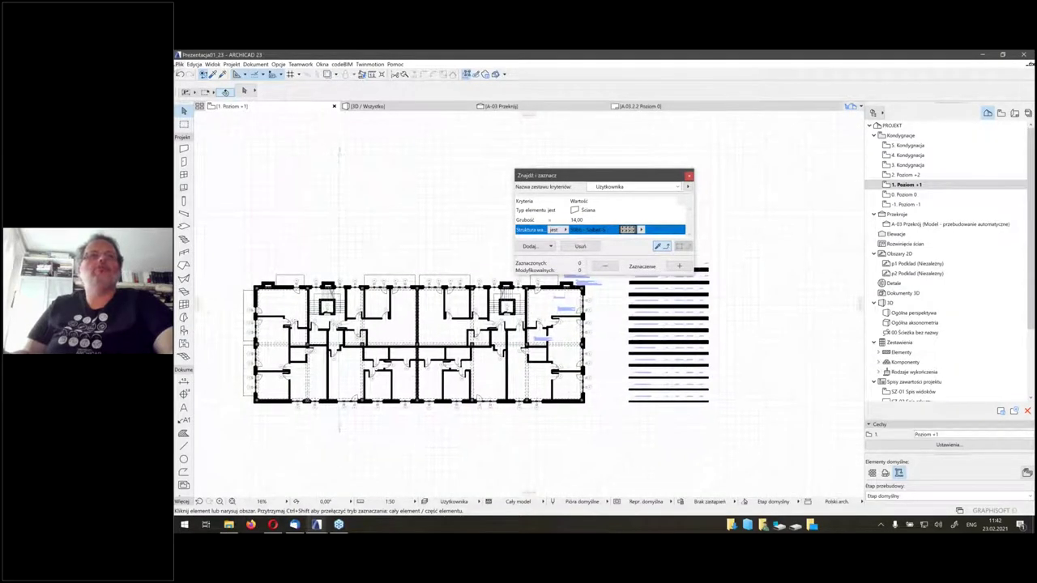
Open the library manager and remove BibliotekaSolbet.lcf from the project's libraries
left_click(179, 63)
mouse_move(219, 179)
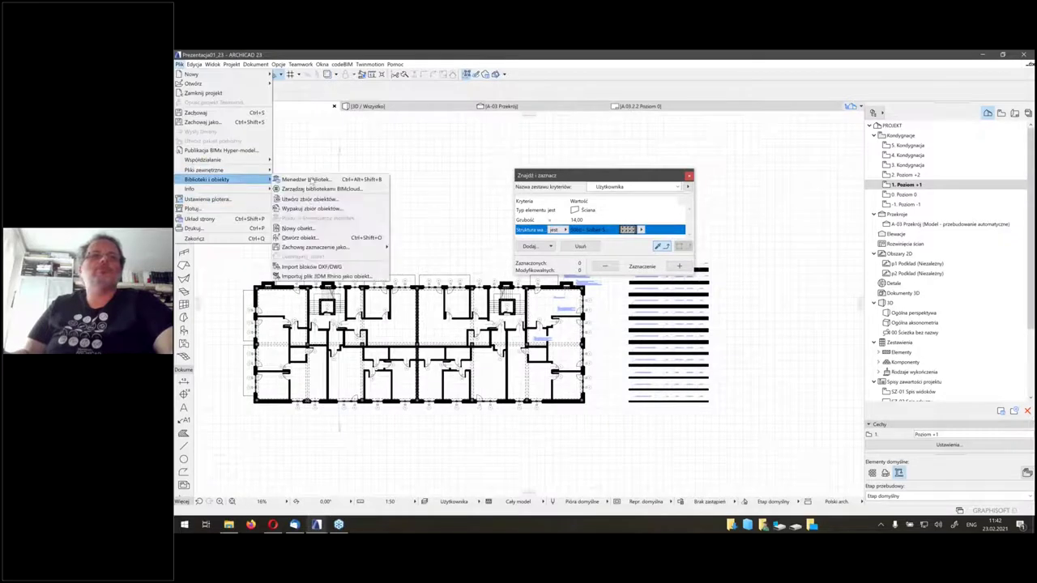
left_click(310, 180)
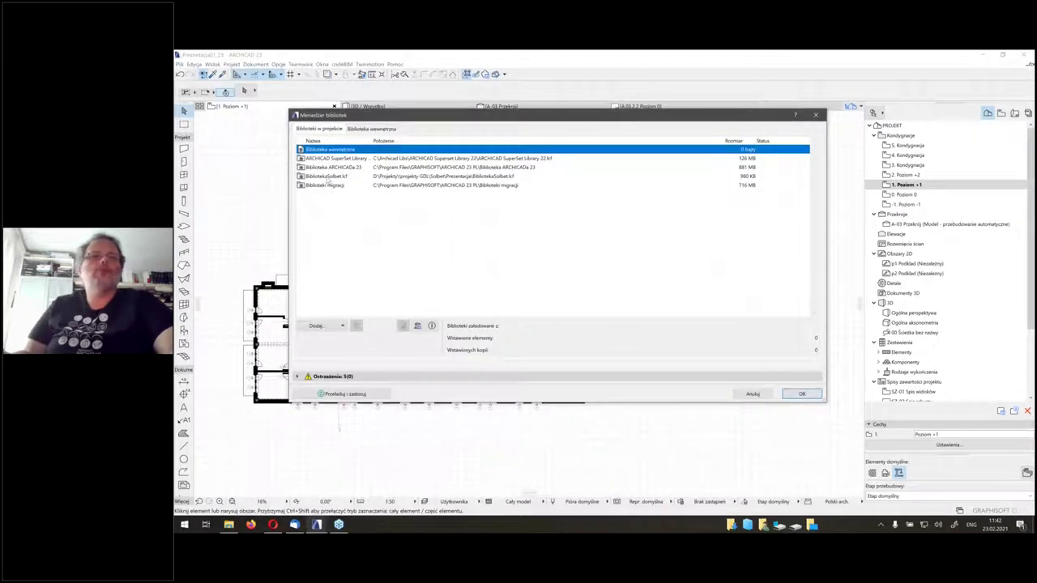
left_click(327, 176)
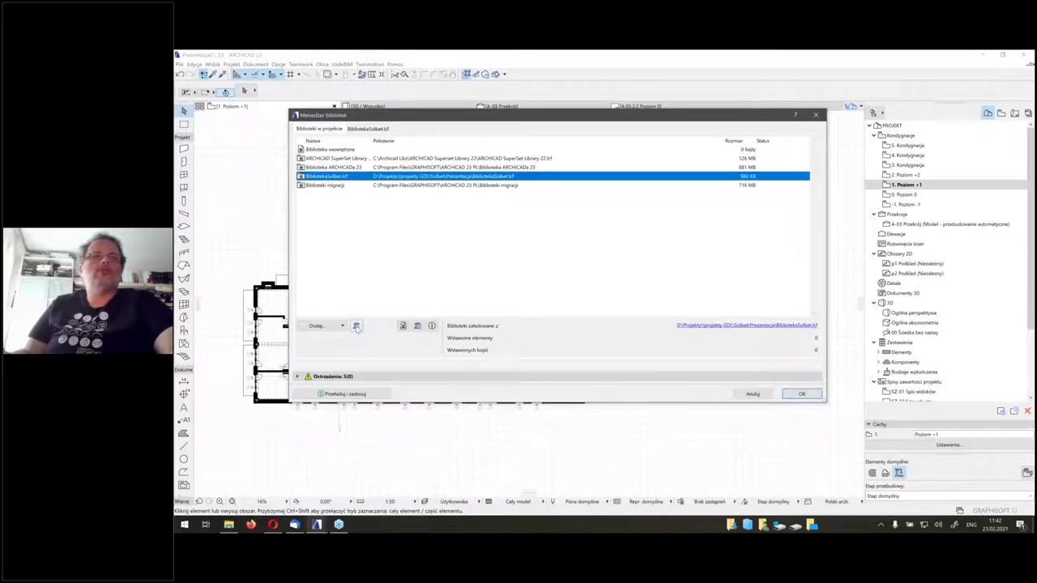
left_click(356, 326)
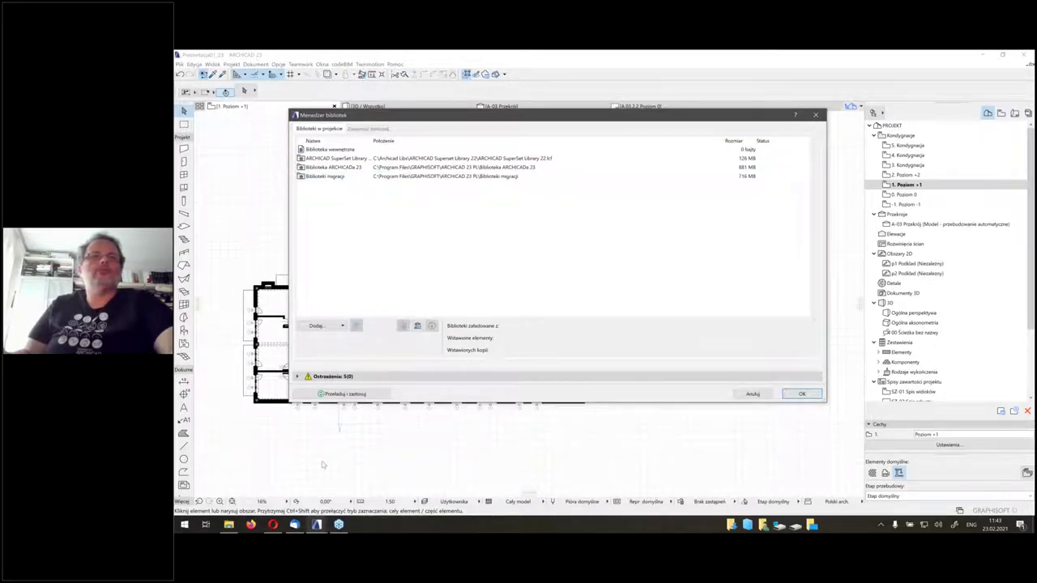
Switch to File Explorer and add BibliotekaSolbet2021.lcf from the Prezentacja folder to the project's libraries, applying the change
left_click(228, 525)
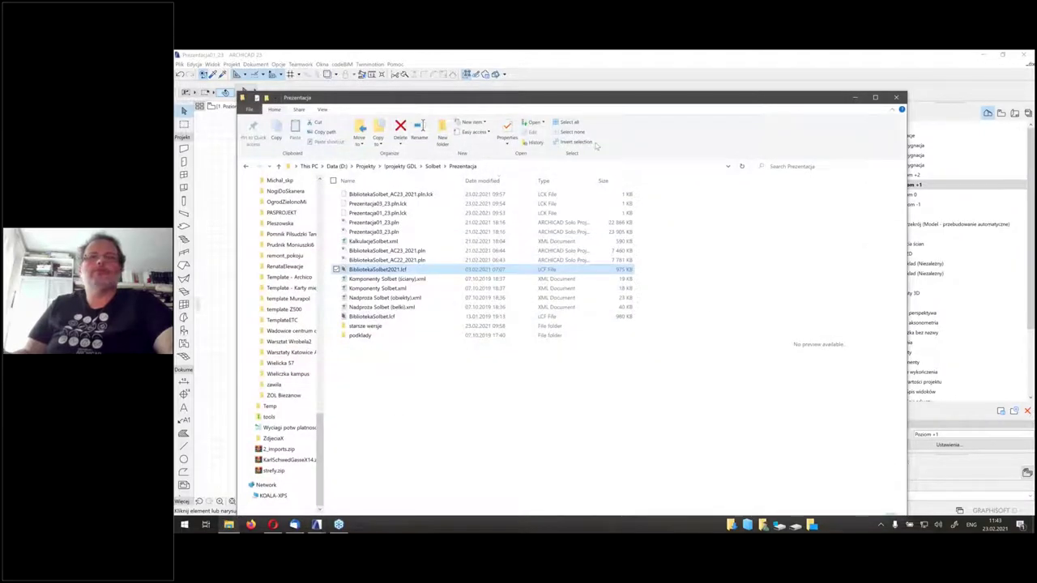
left_click_drag(595, 97, 931, 171)
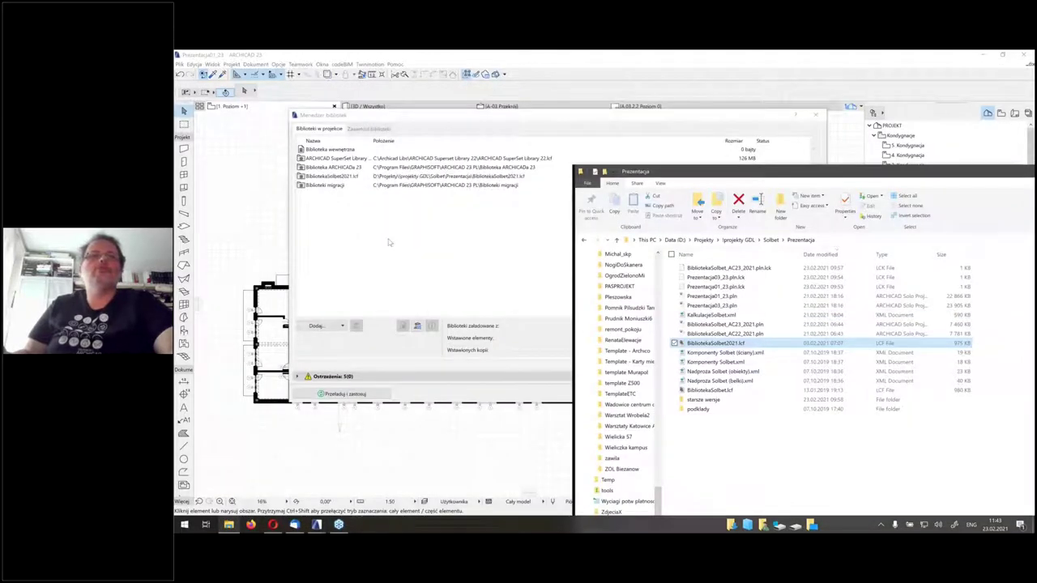
left_click(388, 242)
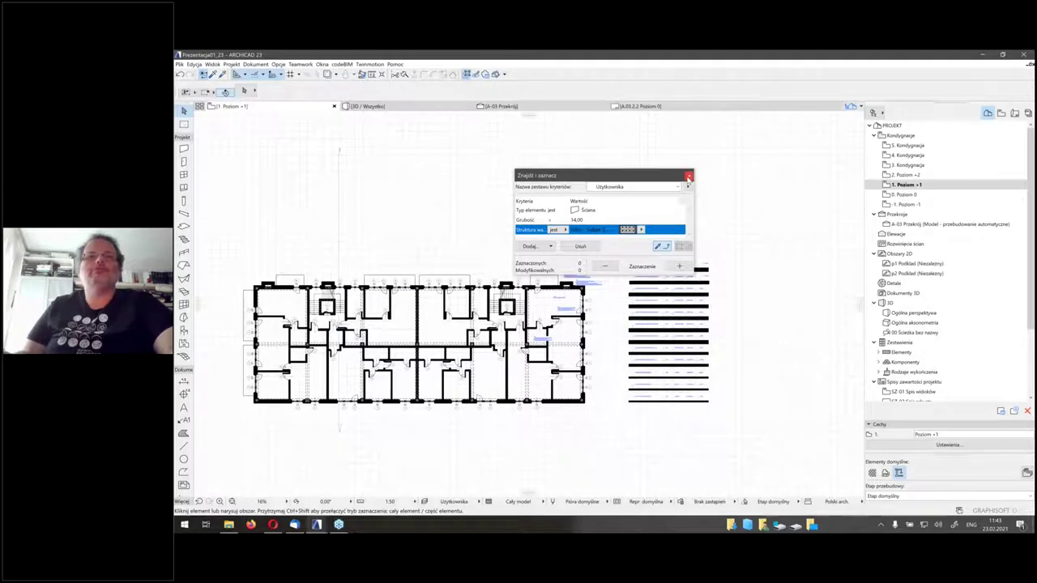
Close Find and Select and open the default settings of the Window tool on the Poziom +1 plan
left_click(689, 176)
scroll(549, 294, "up", 2)
scroll(549, 294, "up", 8)
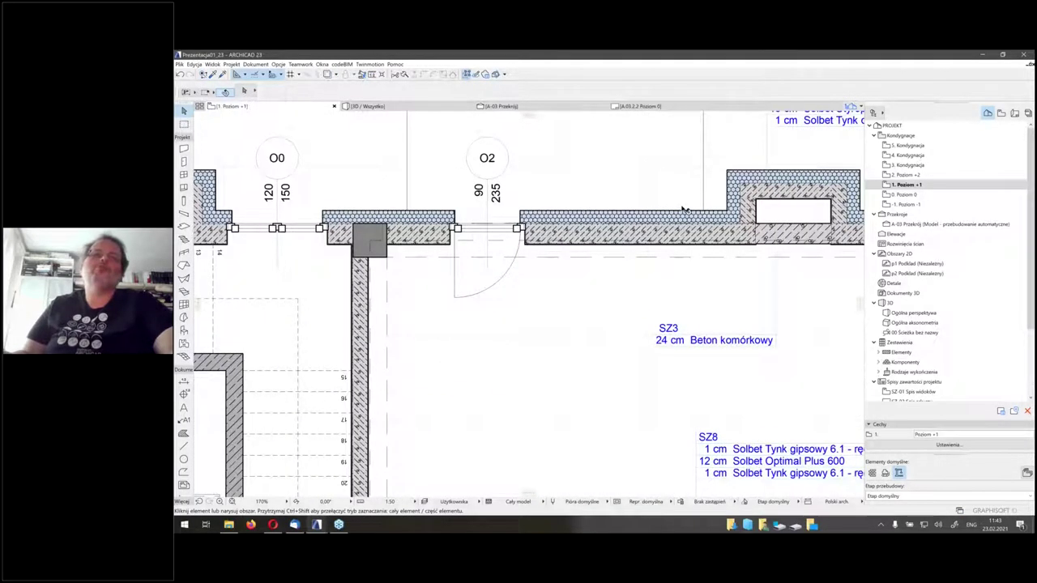
middle_click_drag(682, 209, 629, 267)
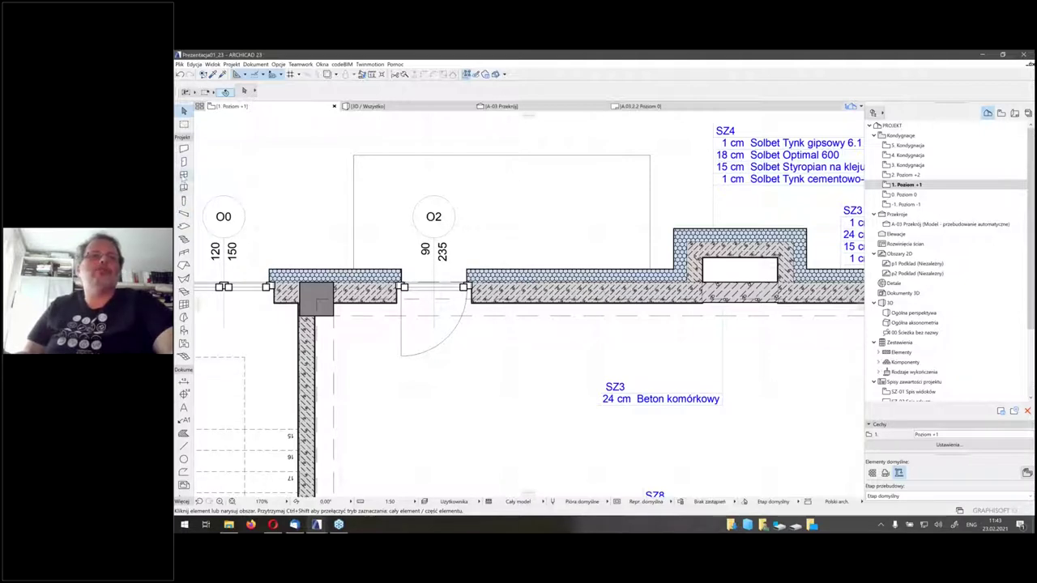
left_click(183, 174)
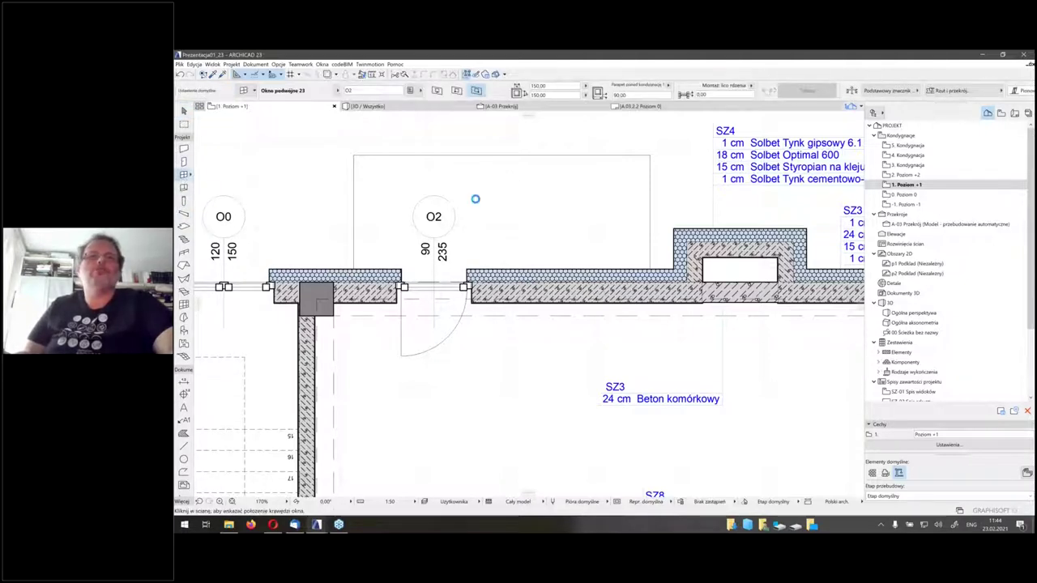
key("ctrl+t")
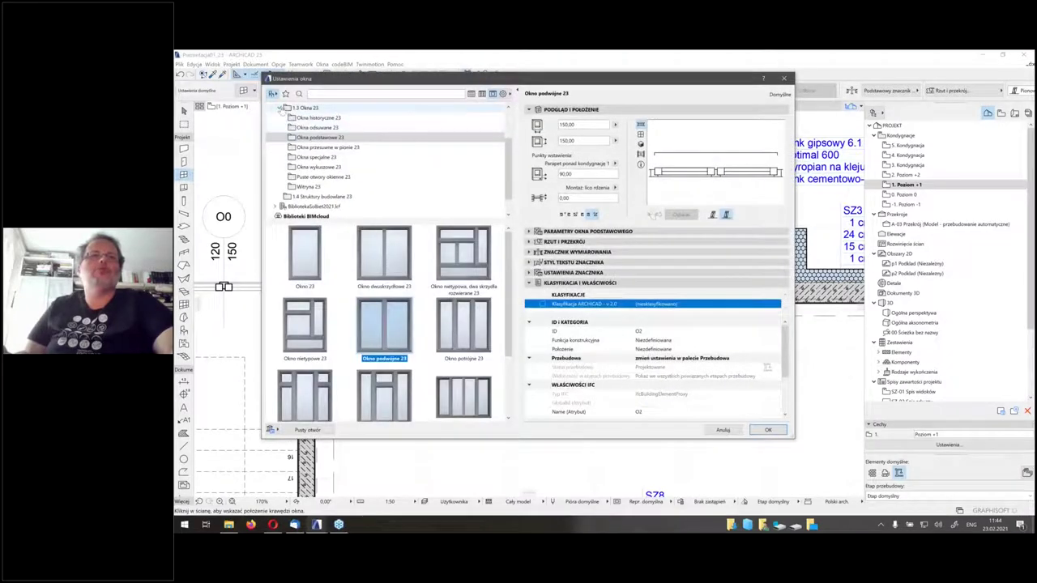
Choose the NadprozeSolbetZintegrowane lintel from the BibliotekaSolbet2021 library as the default window object
left_click(278, 108)
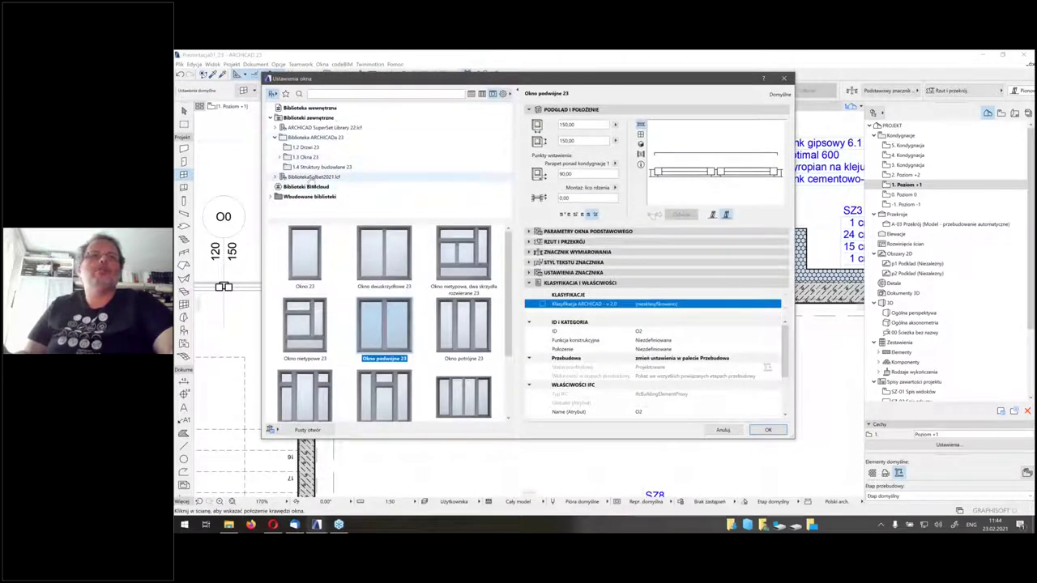
double_click(312, 177)
left_click(316, 186)
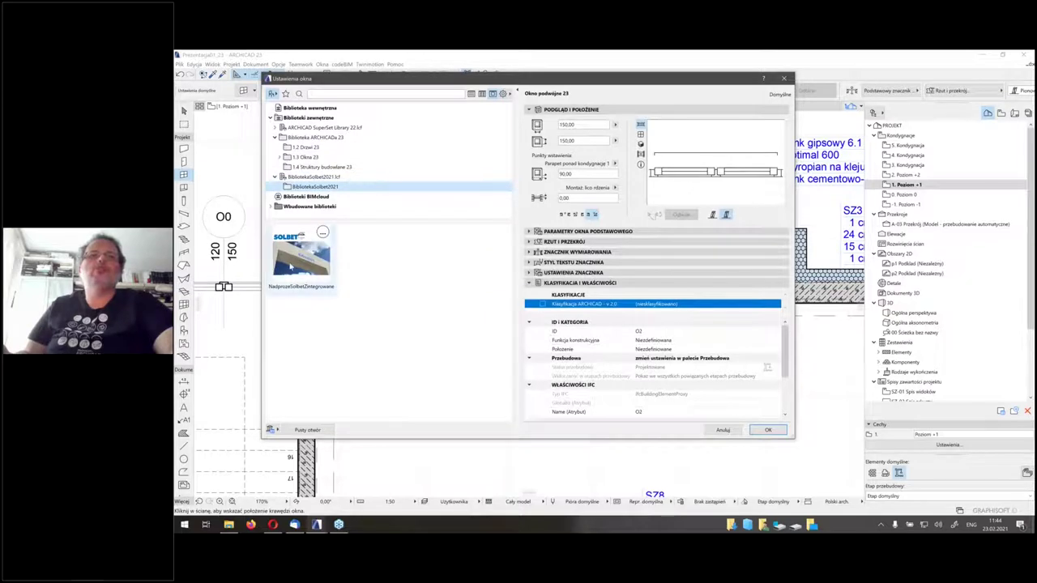
left_click(291, 261)
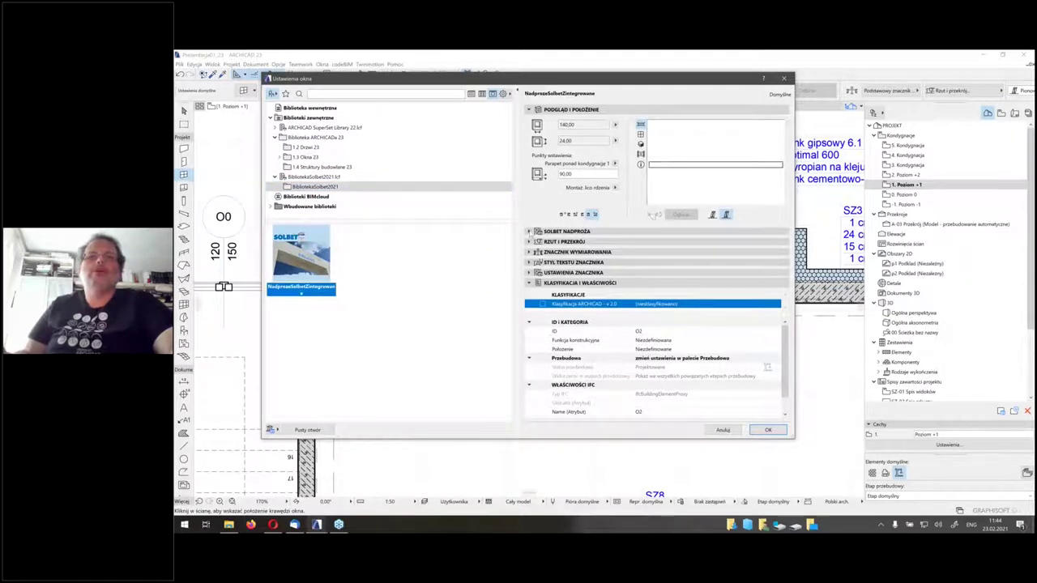
Select the second Wymiarowanie option for the default Belka Solbet N R30 lintel and place it in the outer wall at opening O2
left_click(531, 231)
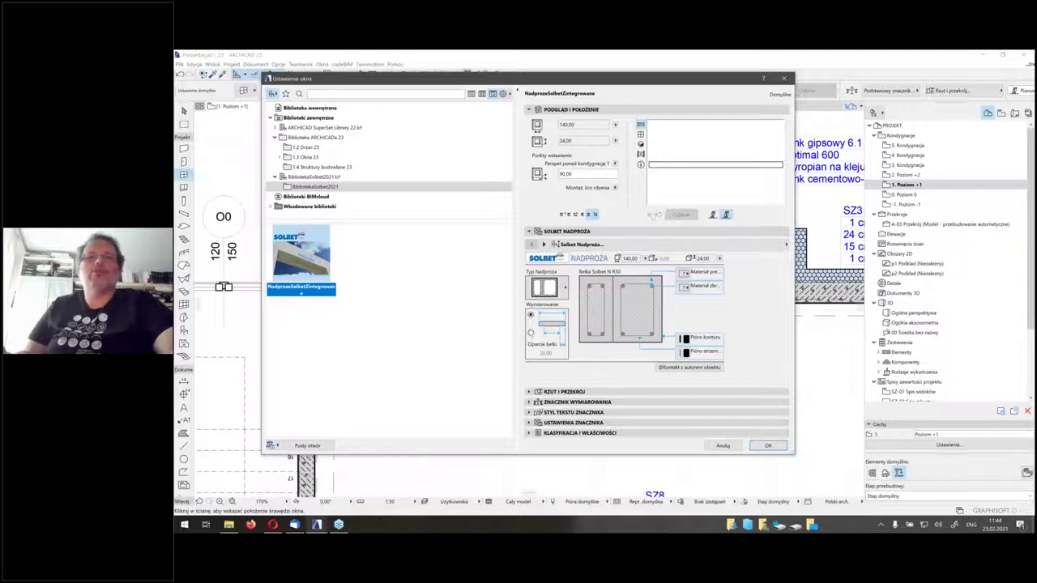
left_click(530, 332)
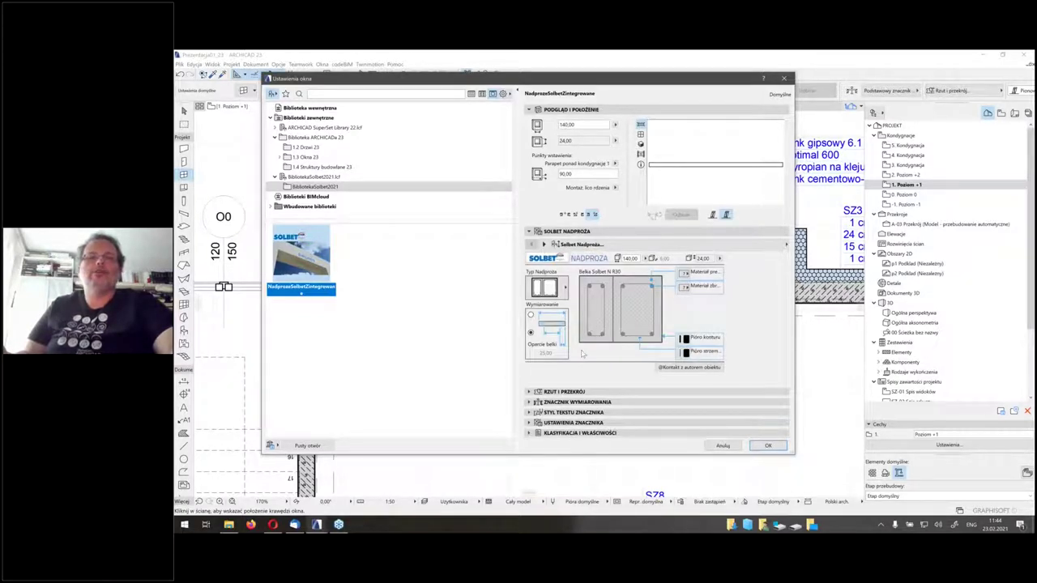
left_click(548, 288)
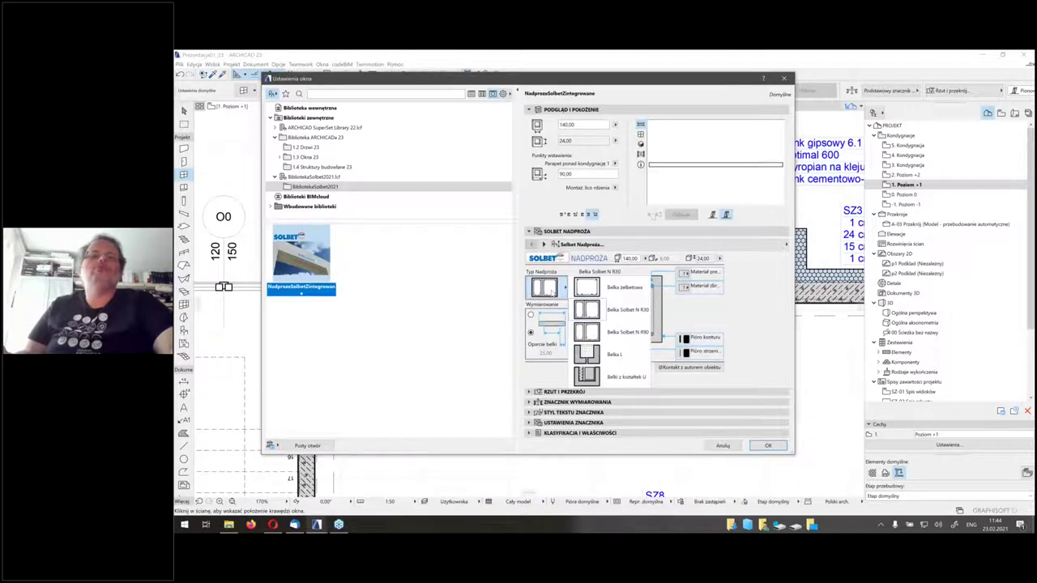
left_click(549, 288)
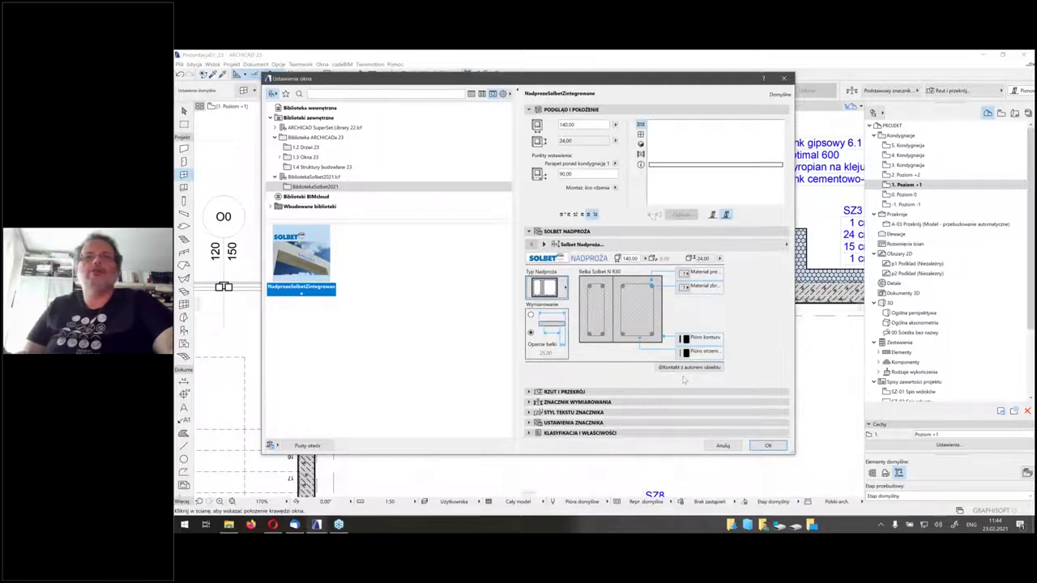
left_click(768, 446)
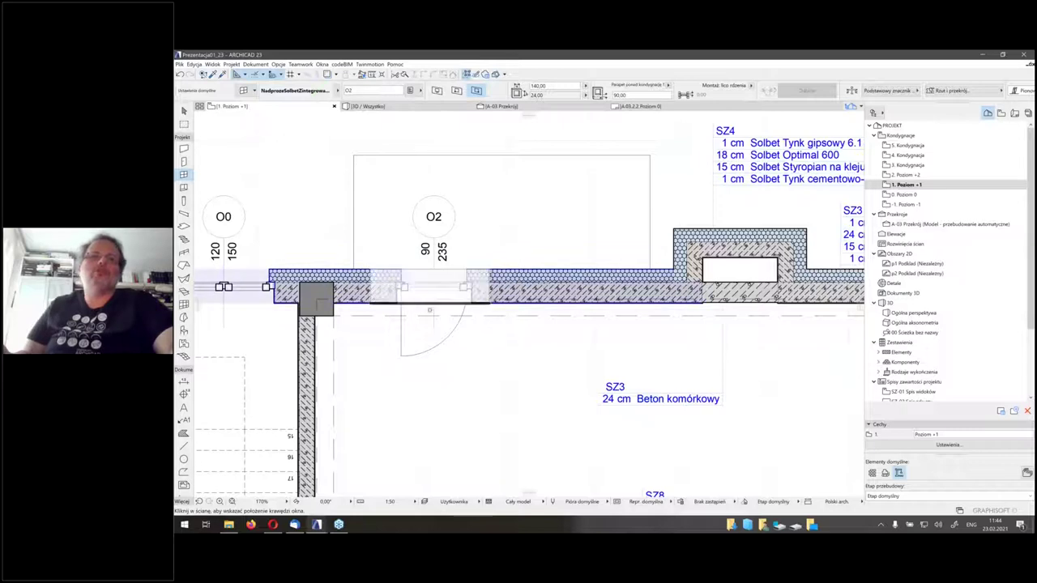
left_click(432, 310)
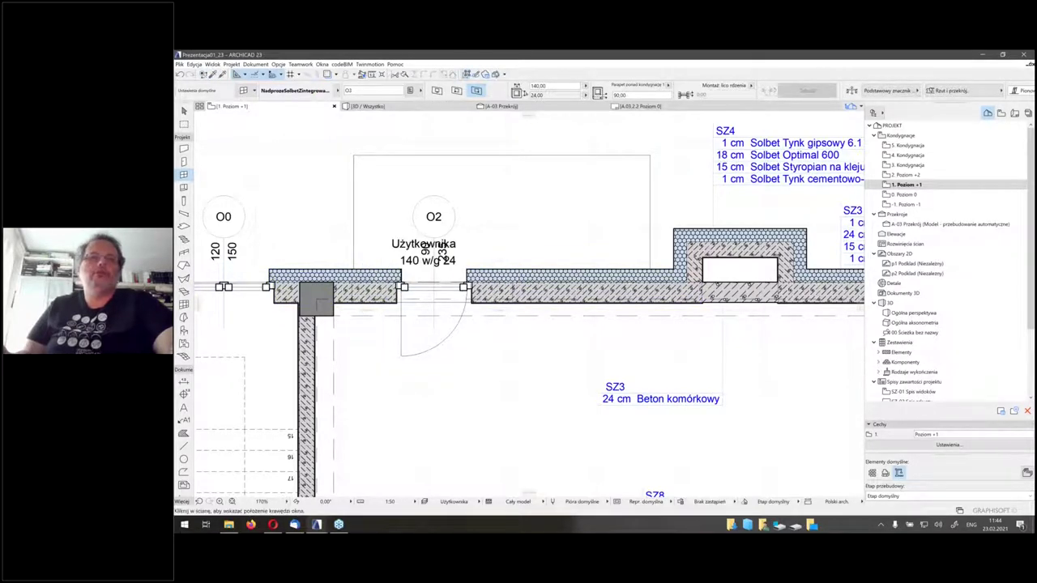
scroll(382, 271, "up", 3)
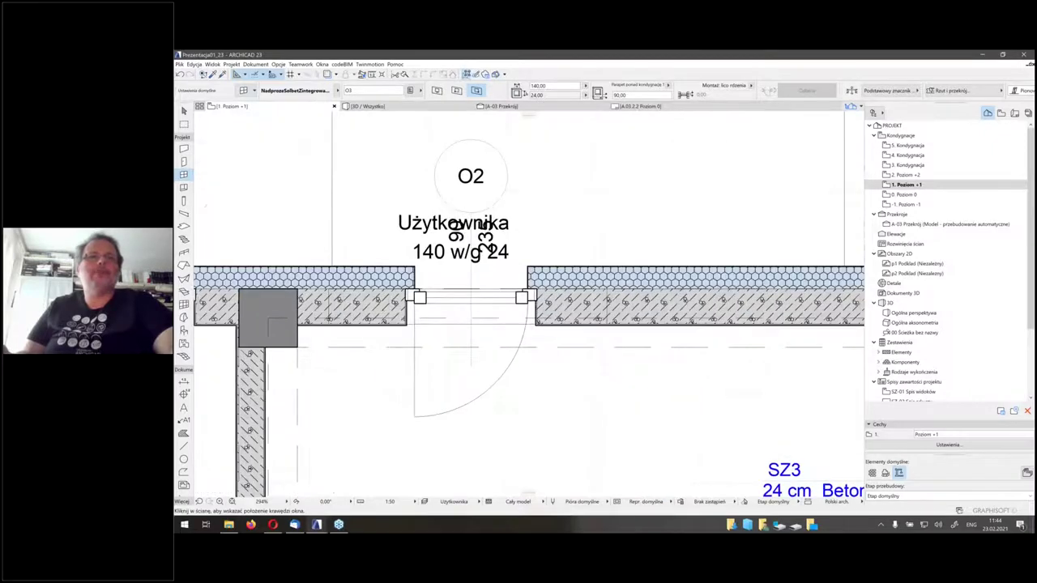
Assign Solbet Optimal 500 as the placed lintel's precast material and Stal konstrukcyjna as its reinforcement material
left_click(366, 326)
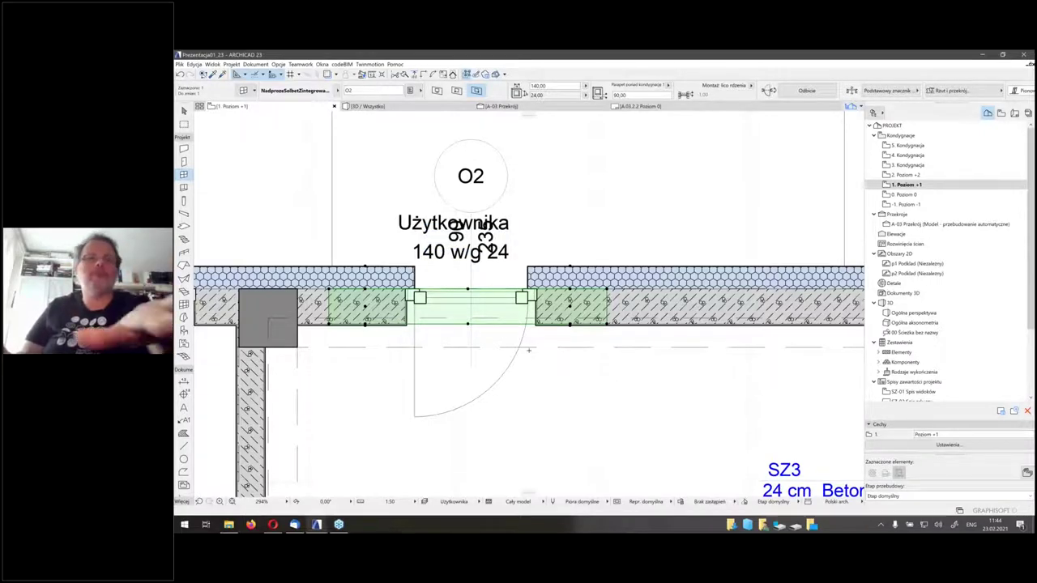
key("ctrl+t")
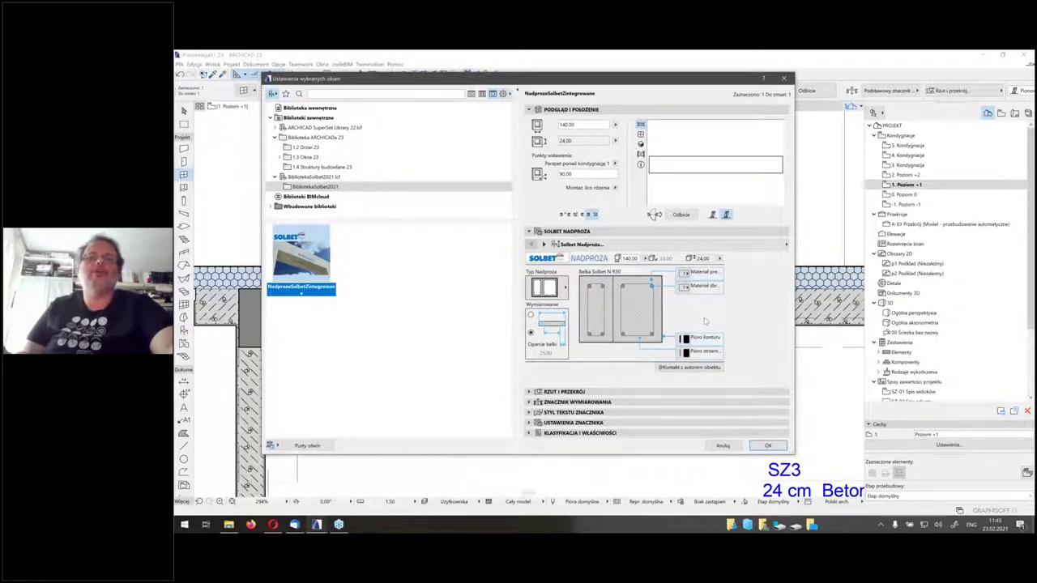
left_click(684, 273)
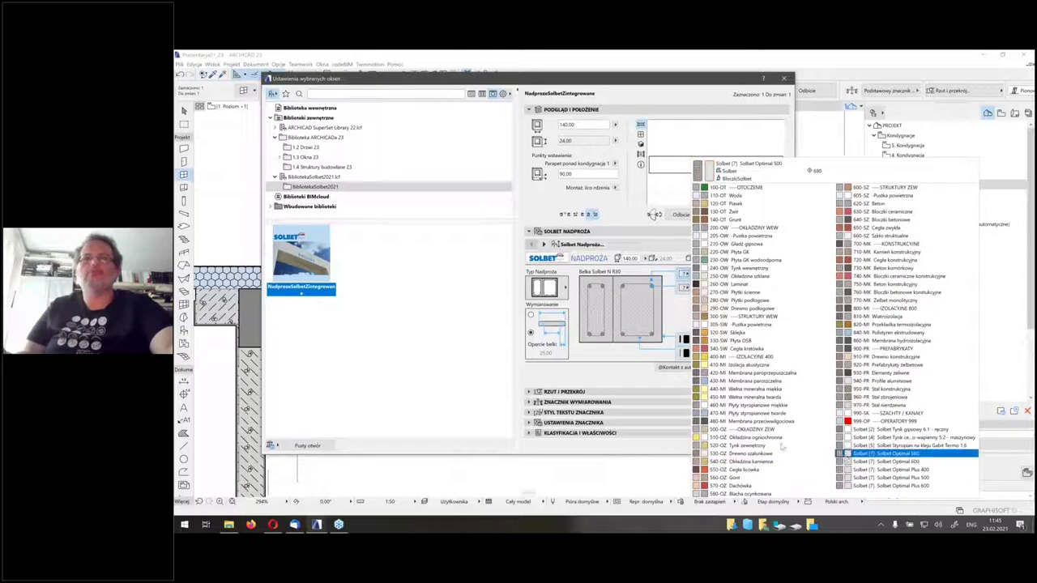
left_click(891, 453)
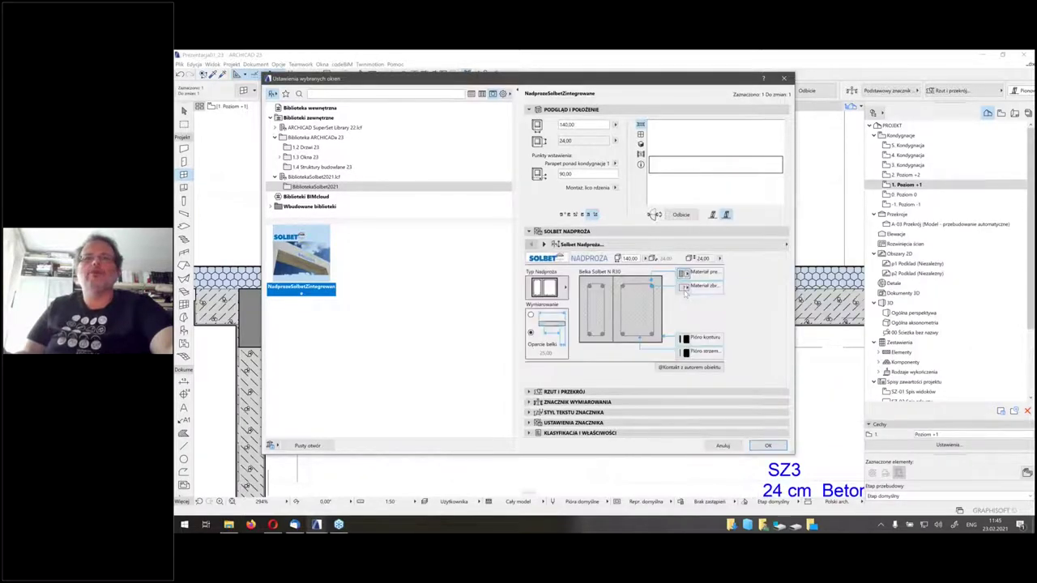
left_click(684, 288)
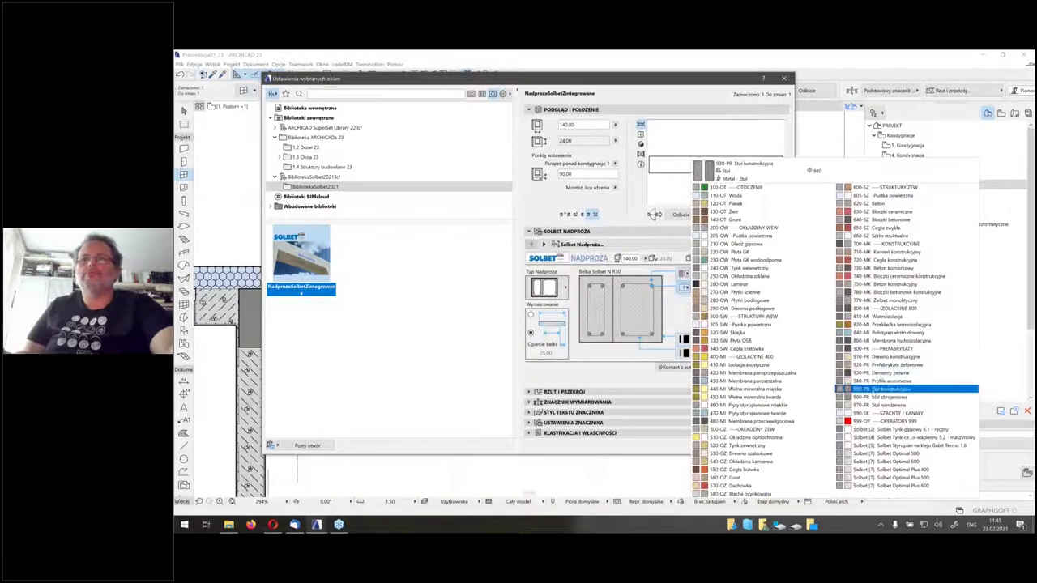
left_click(878, 390)
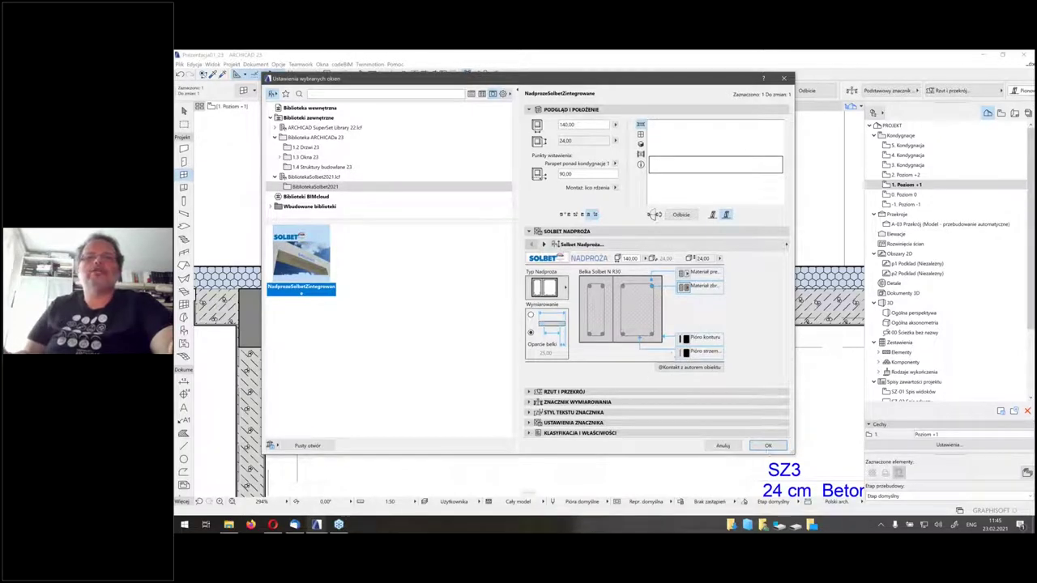
key("Return")
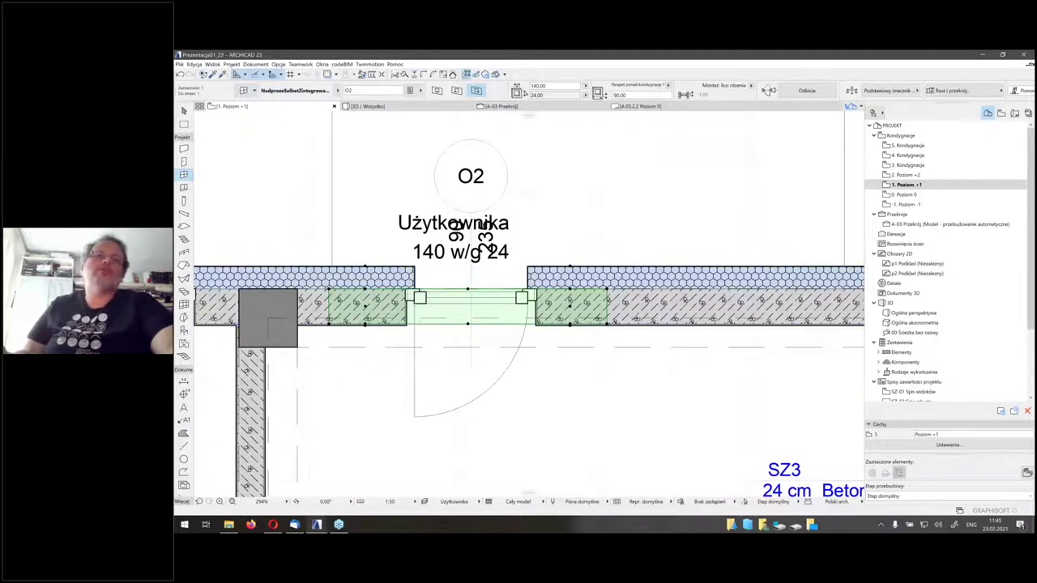
Move the lintel along the wall so its clear-span edge meets the jamb of opening O2 nearest the square column
left_click(407, 324)
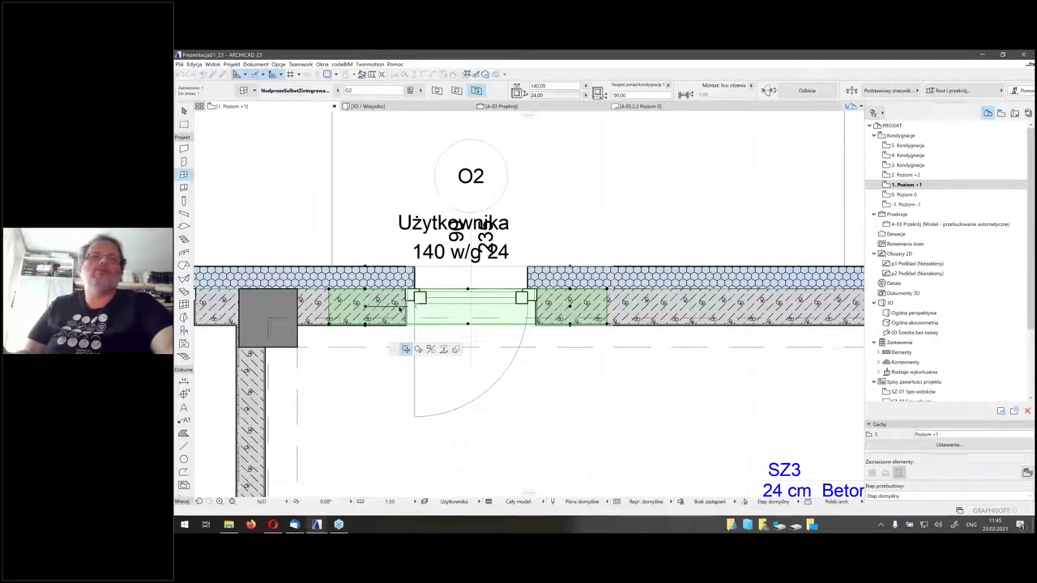
left_click(447, 324)
left_click(407, 301)
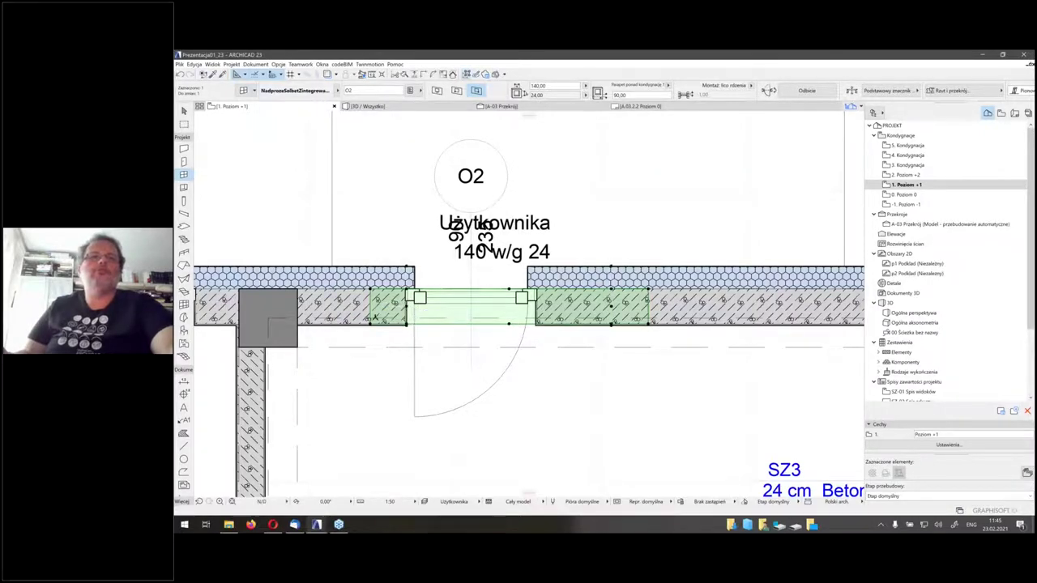
scroll(407, 320, "up", 5)
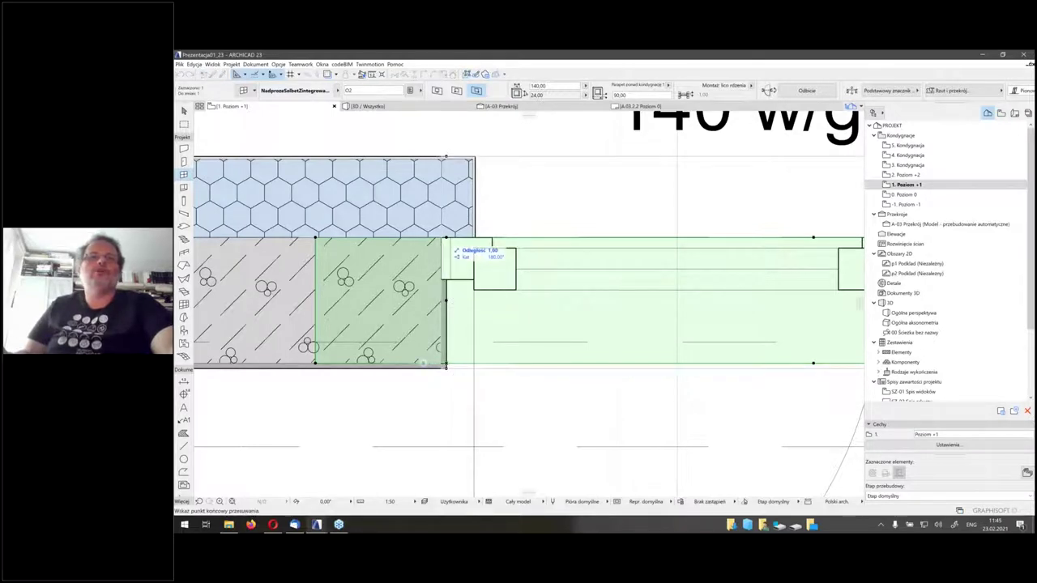
left_click(445, 240)
scroll(312, 285, "down", 5)
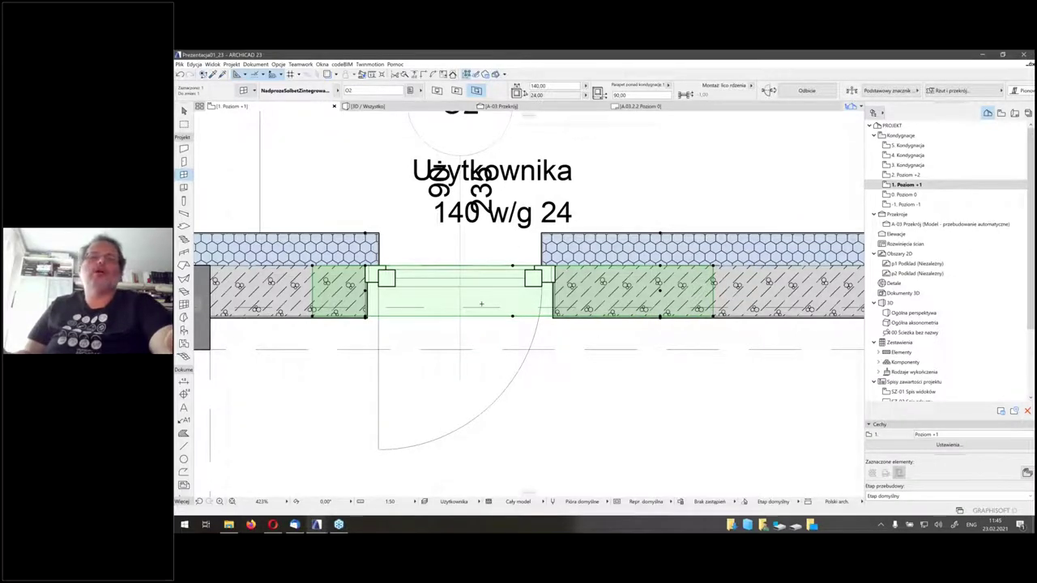
middle_click_drag(481, 304, 594, 332)
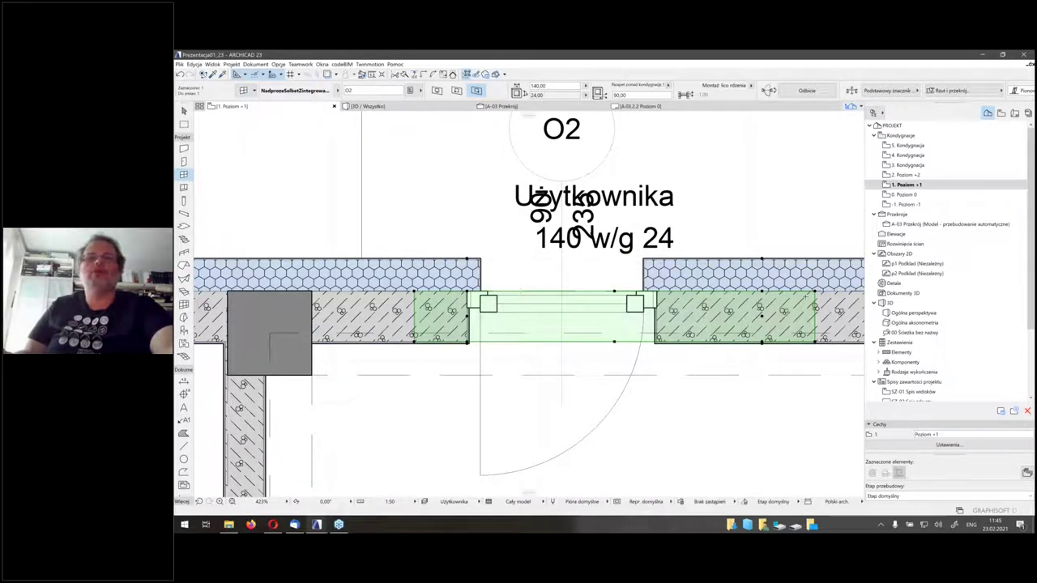
left_click(802, 341)
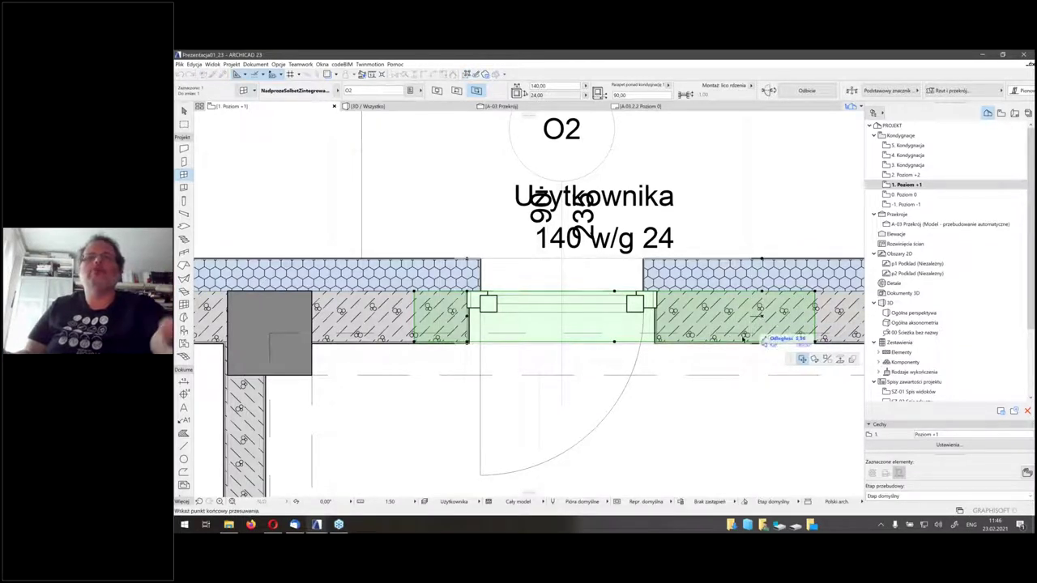
key("Escape")
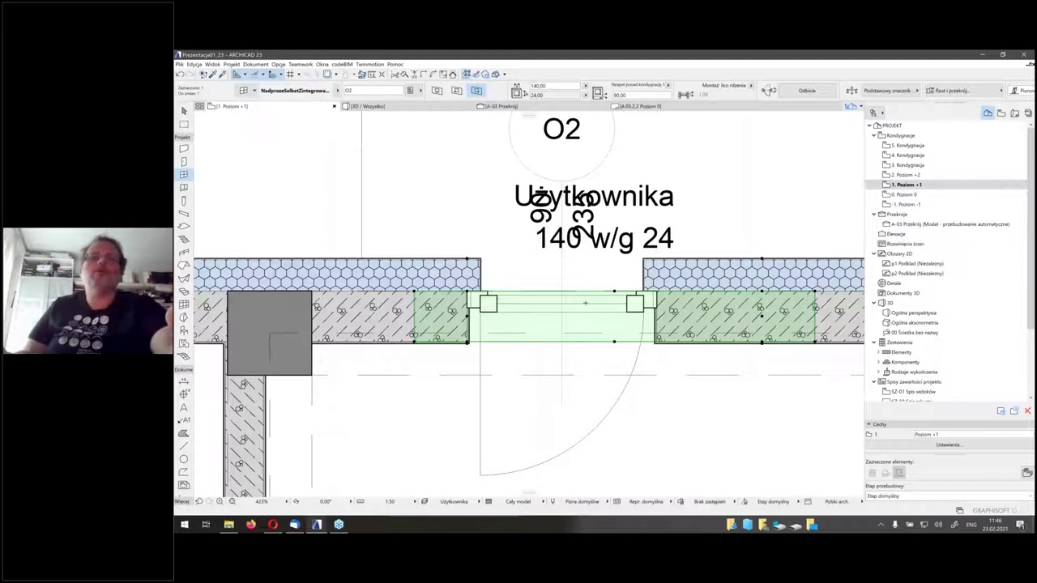
key("Escape")
scroll(545, 387, "down", 3)
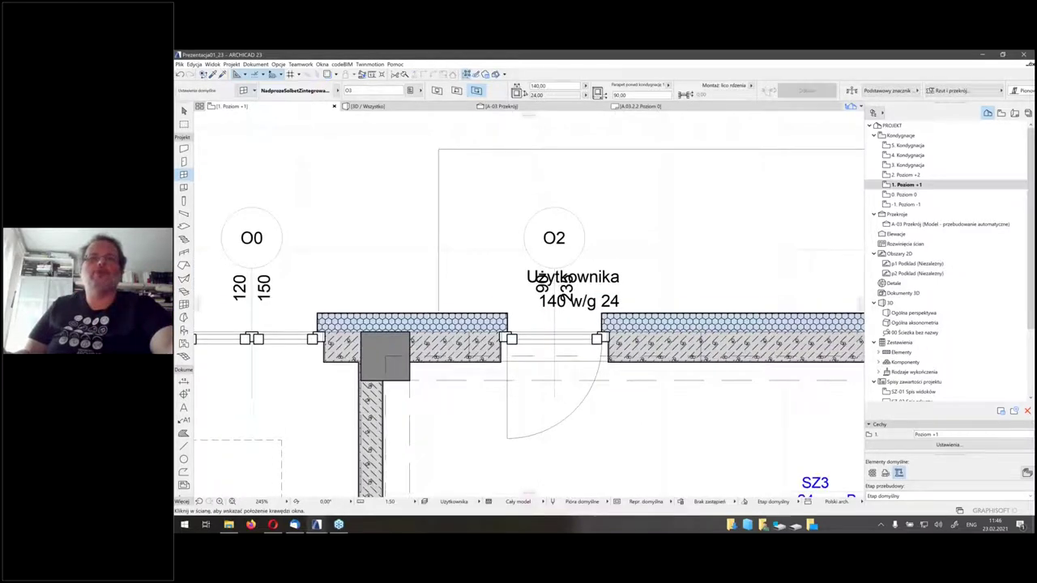
left_click(601, 383)
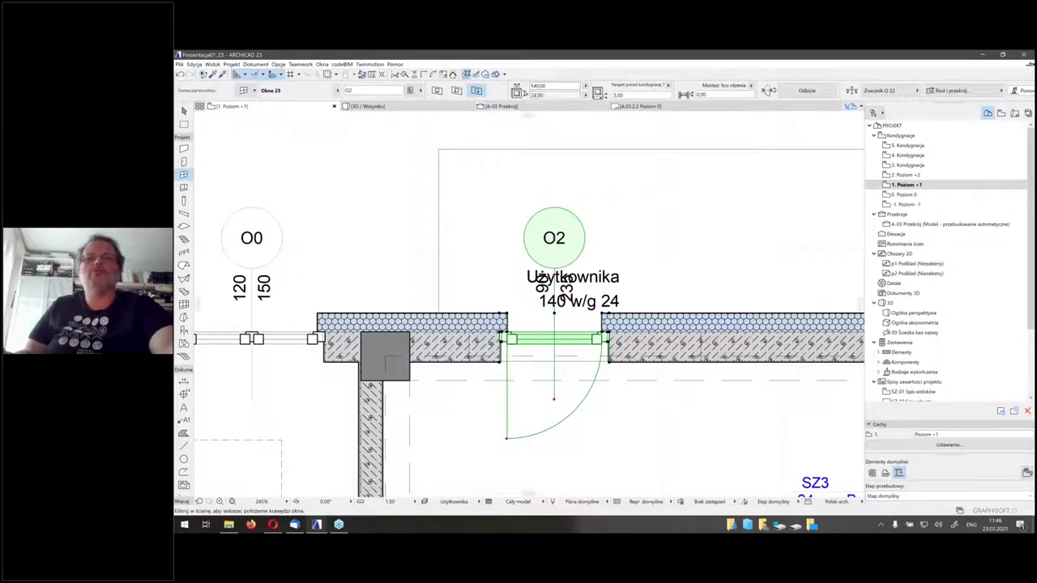
key("Escape")
Set the width of the lintel over opening O2 to 90 and deselect it
left_click(629, 400)
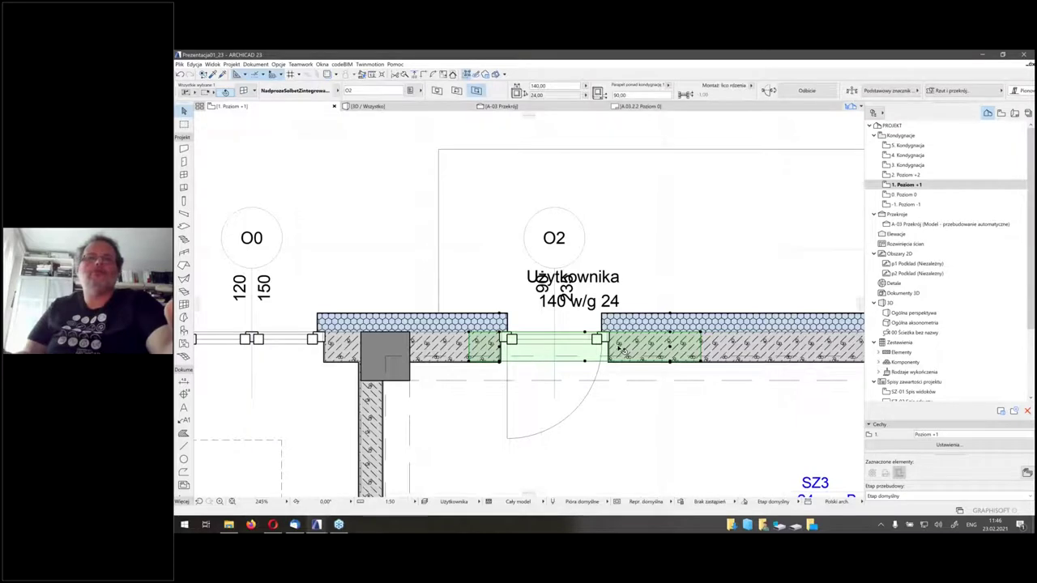
key("ctrl+t")
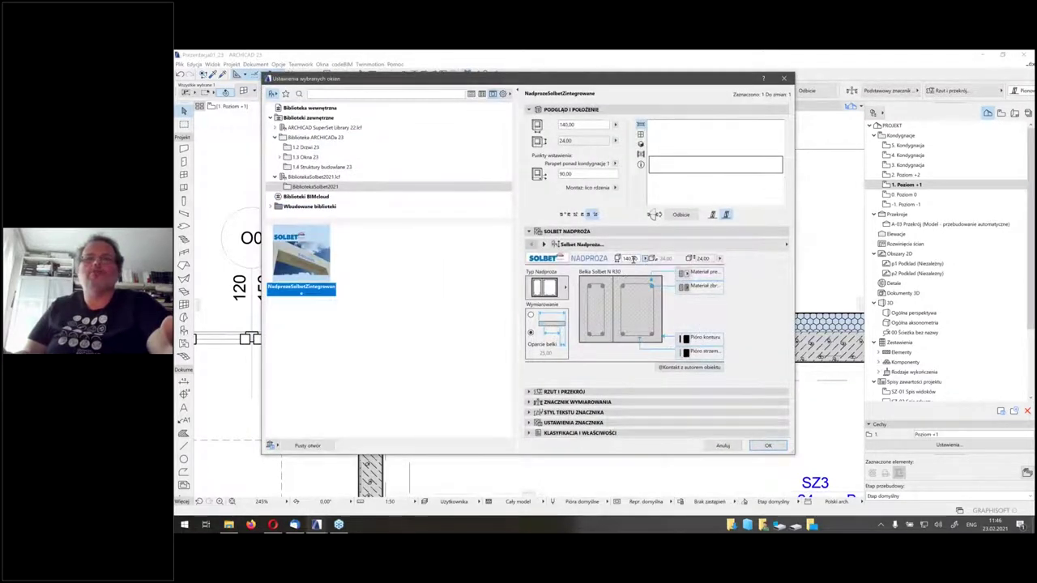
left_click(629, 257)
type("90")
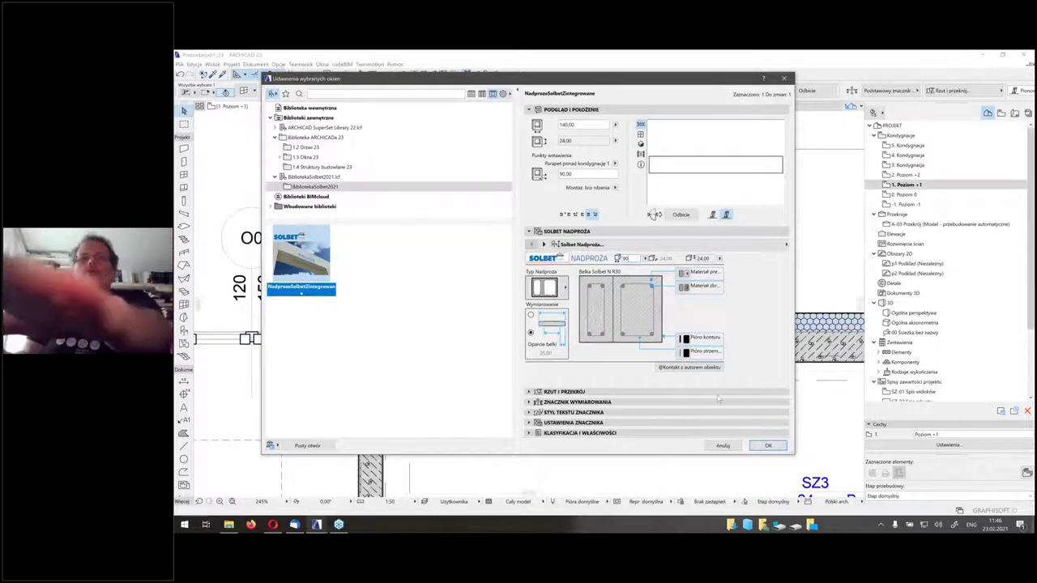
left_click(764, 446)
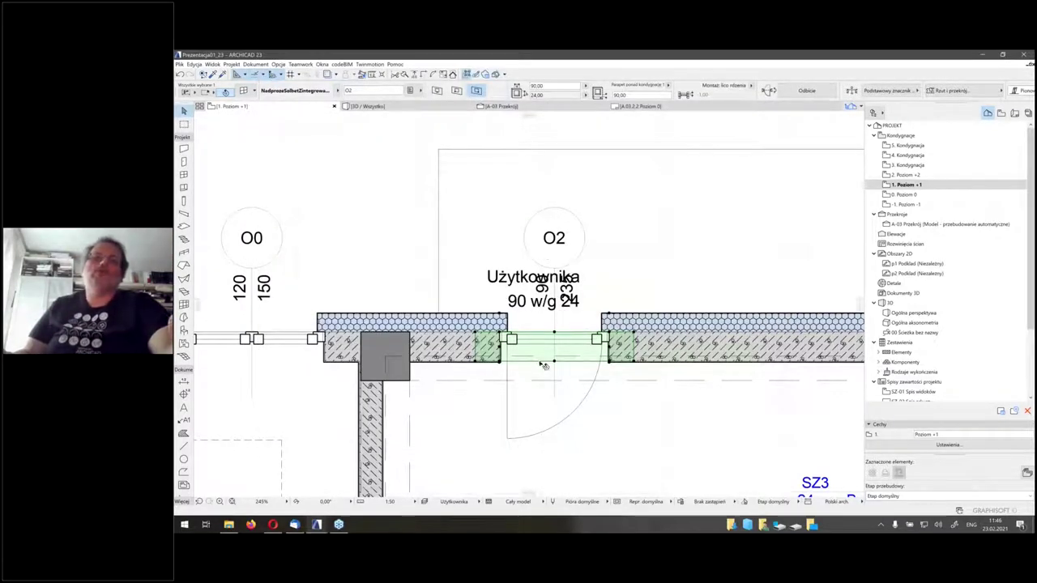
middle_click_drag(541, 365, 548, 290)
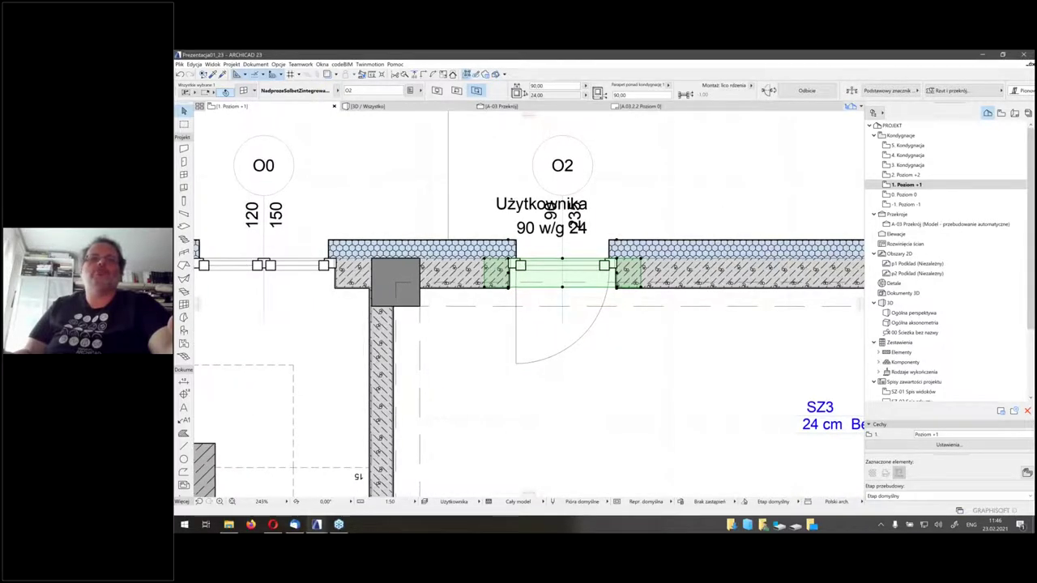
scroll(548, 208, "down", 3)
scroll(548, 207, "down", 6)
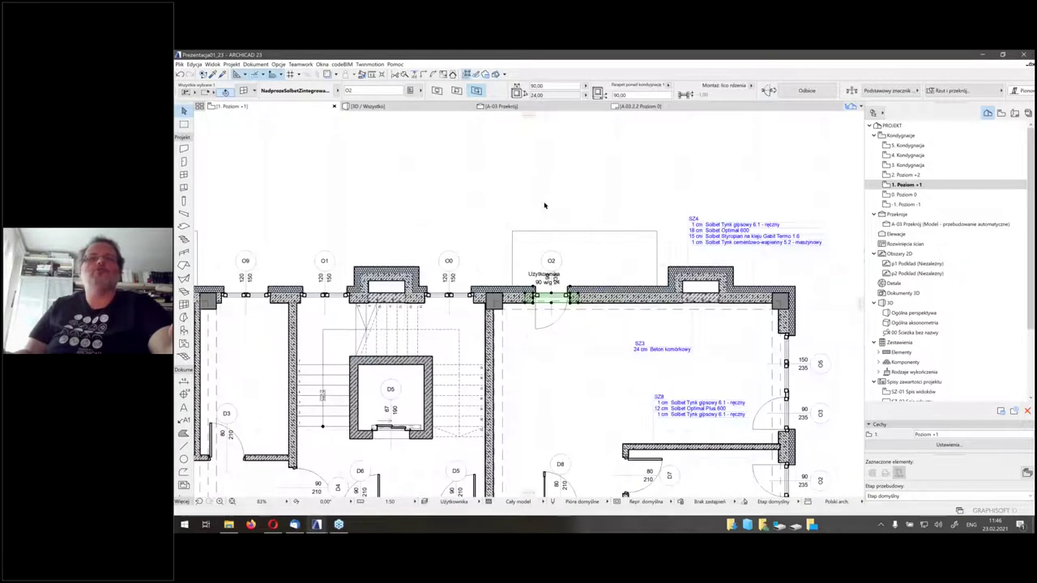
key("Escape")
scroll(546, 277, "down", 1)
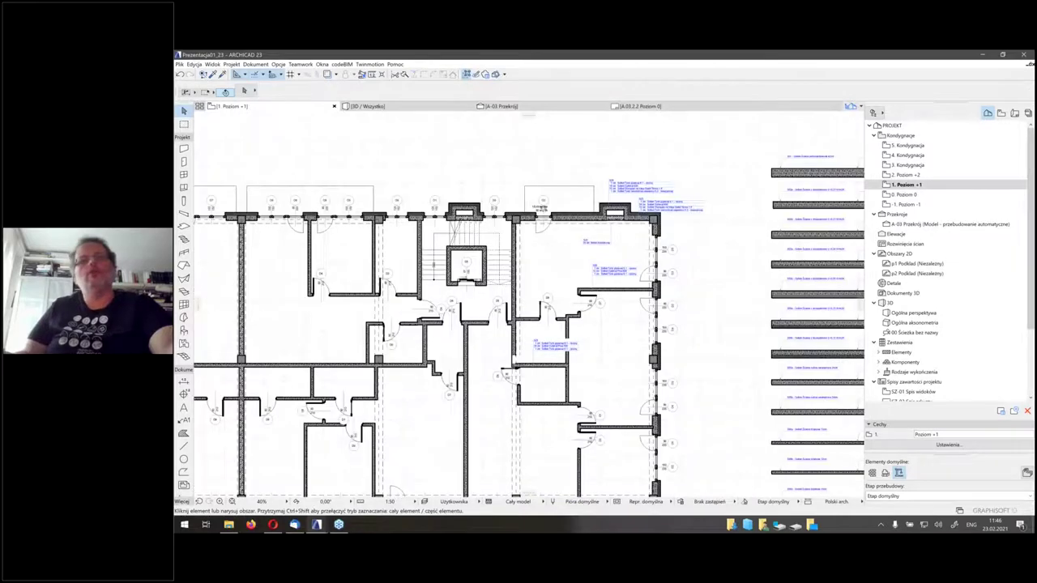
middle_click_drag(528, 219, 523, 306)
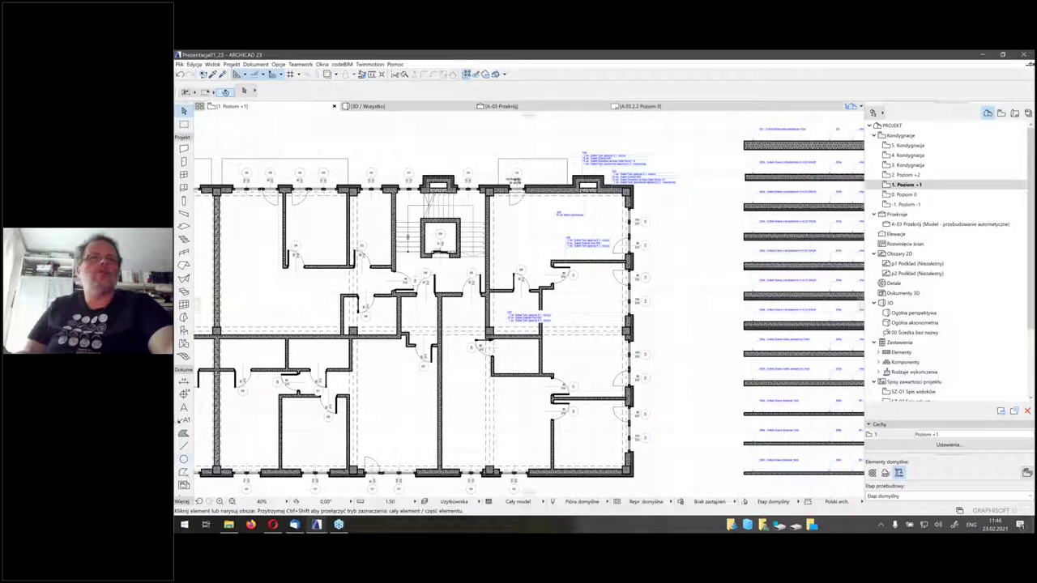
scroll(183, 429, "down", 2)
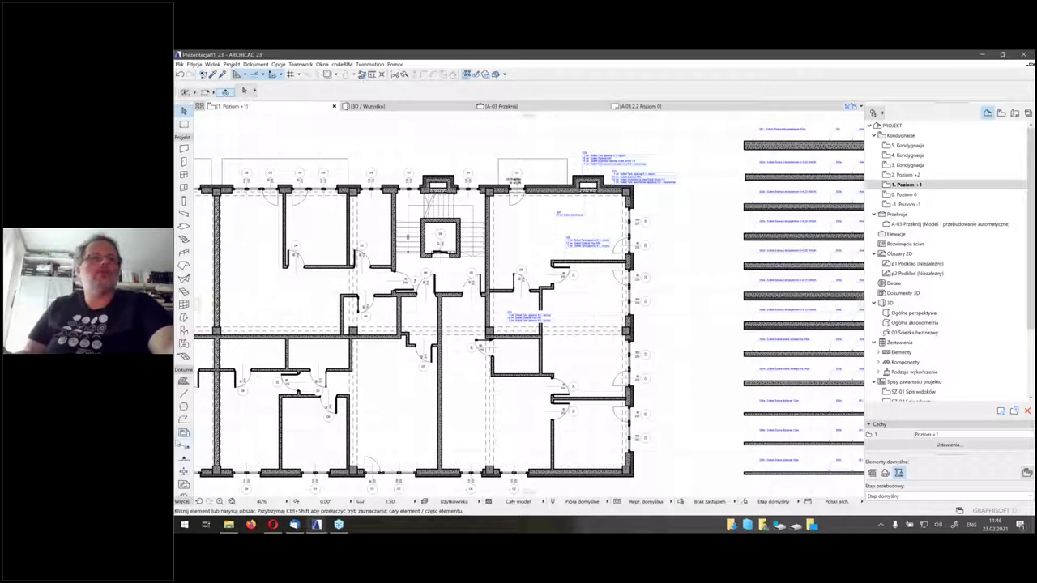
Draw a vertical section line through the balcony door opening in the upper exterior wall and open that section with the current view settings
left_click(184, 423)
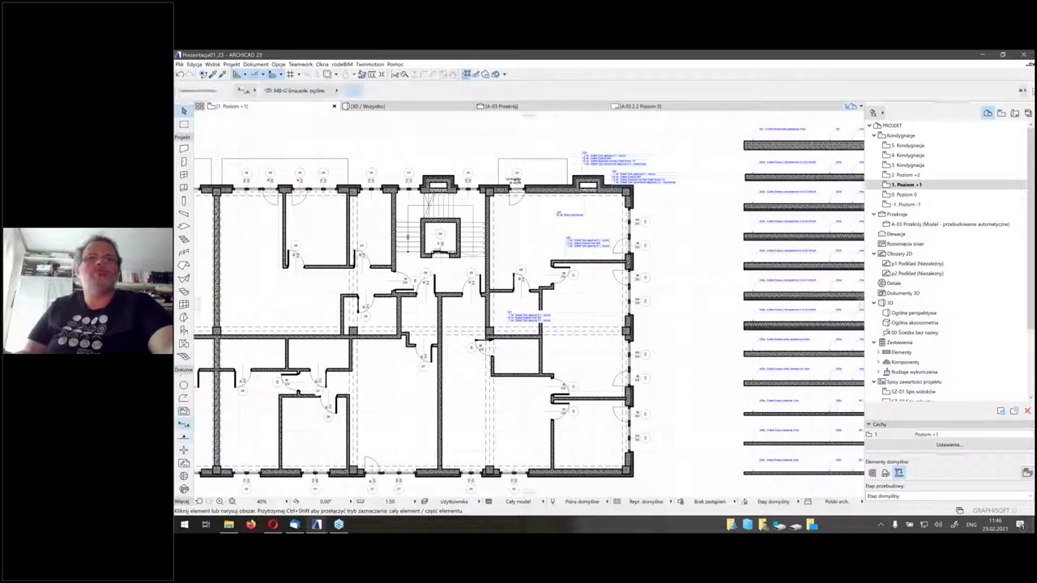
left_click(516, 132)
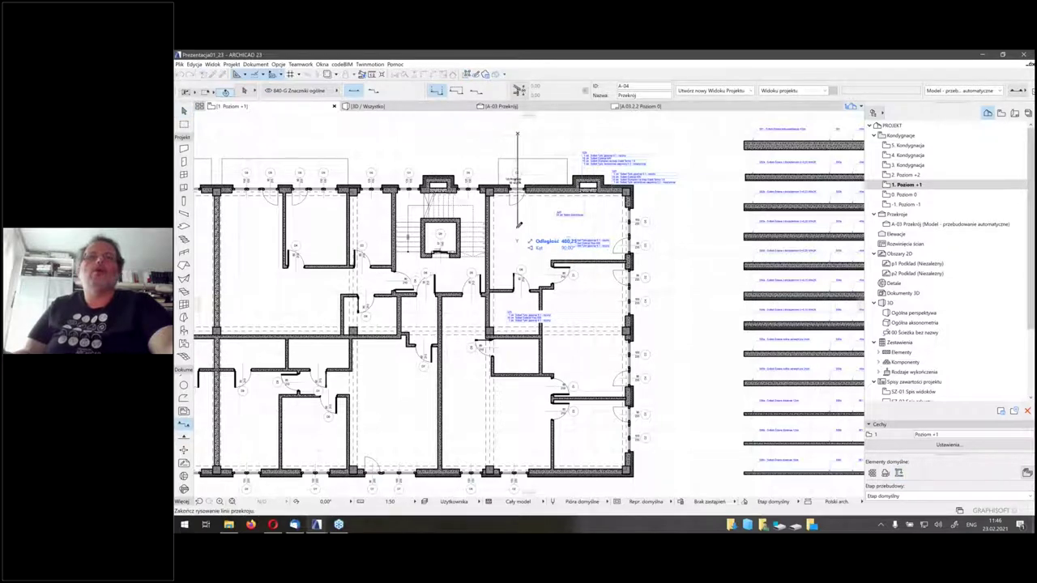
left_click(519, 227)
left_click(535, 223)
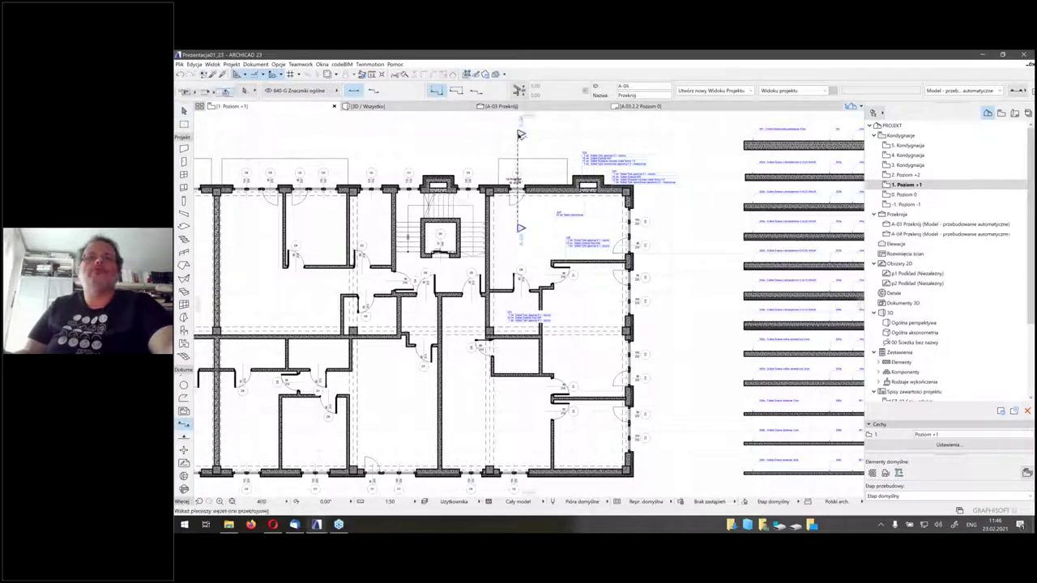
right_click(520, 134)
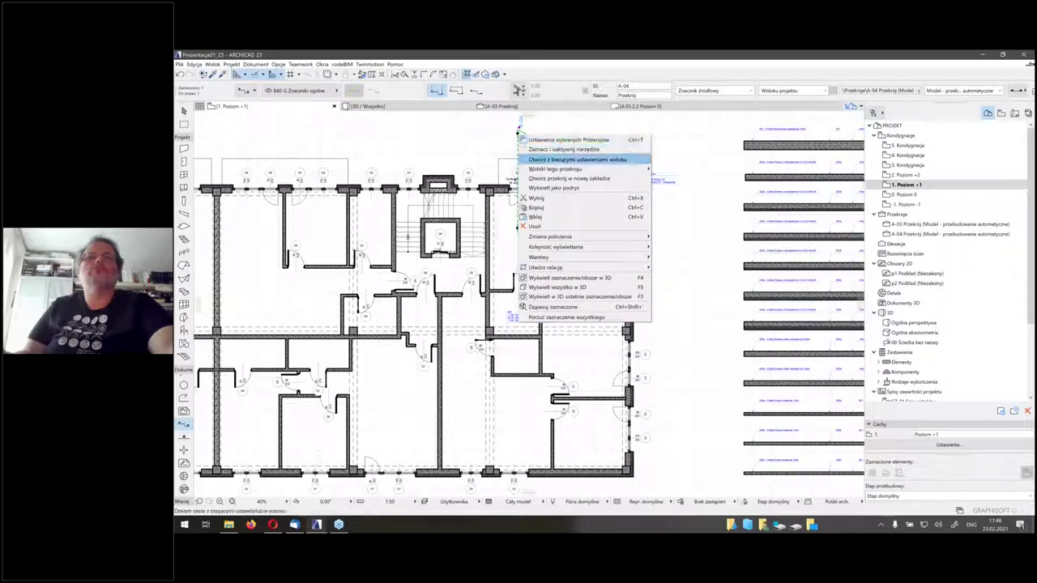
left_click(576, 159)
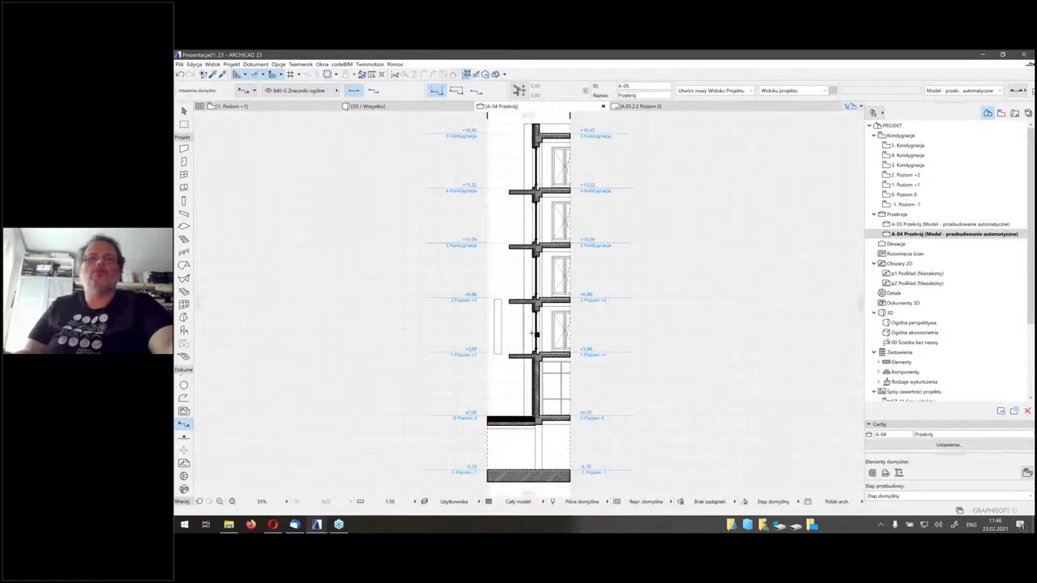
Move the lintel in the Poziom +1 window opening 150 cm straight up, to the underside of the wall above the window
scroll(533, 332, "up", 10)
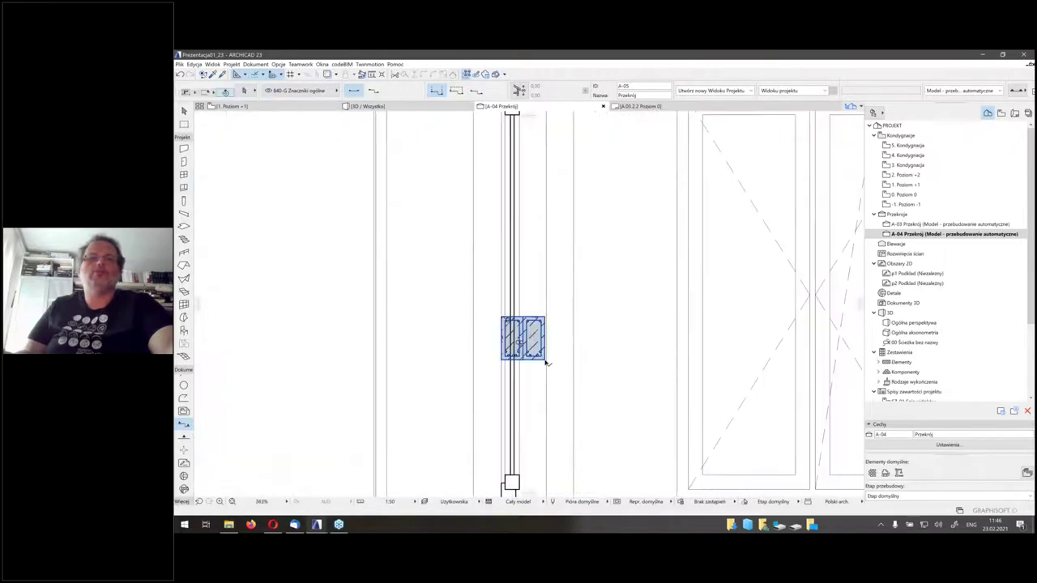
left_click(545, 360)
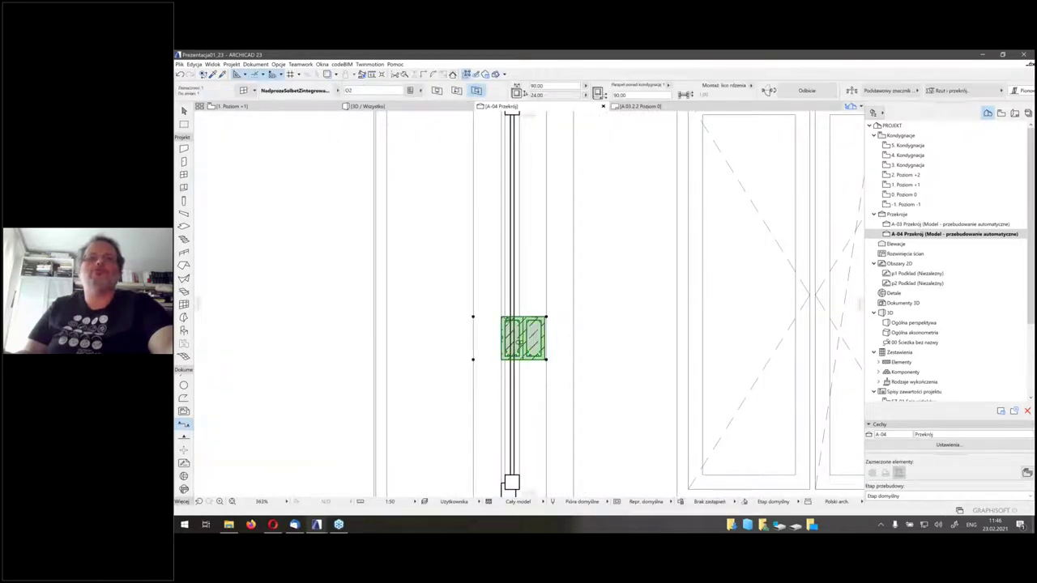
scroll(531, 337, "down", 3)
scroll(531, 331, "down", 2)
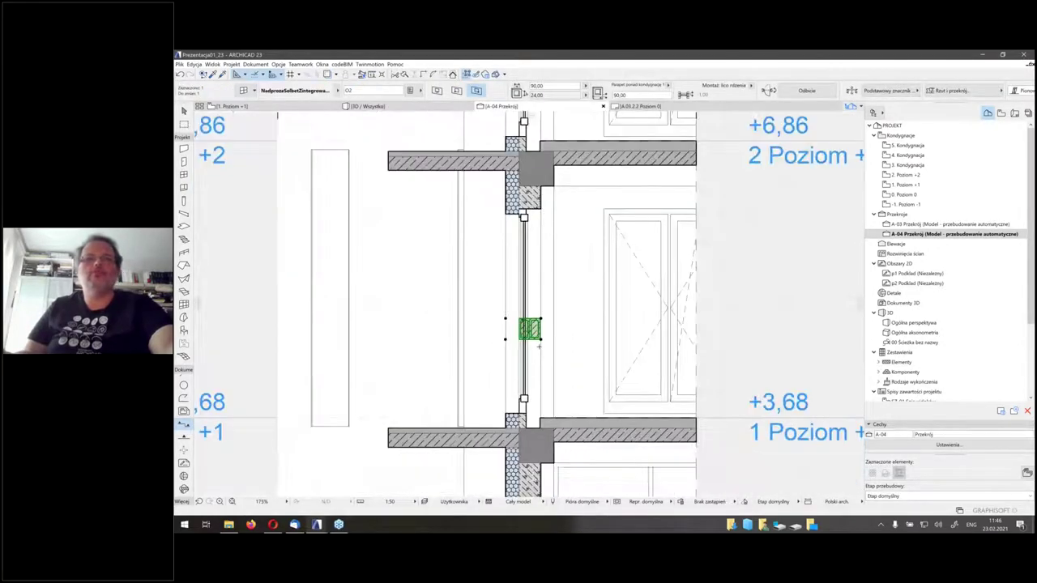
key("ctrl+d")
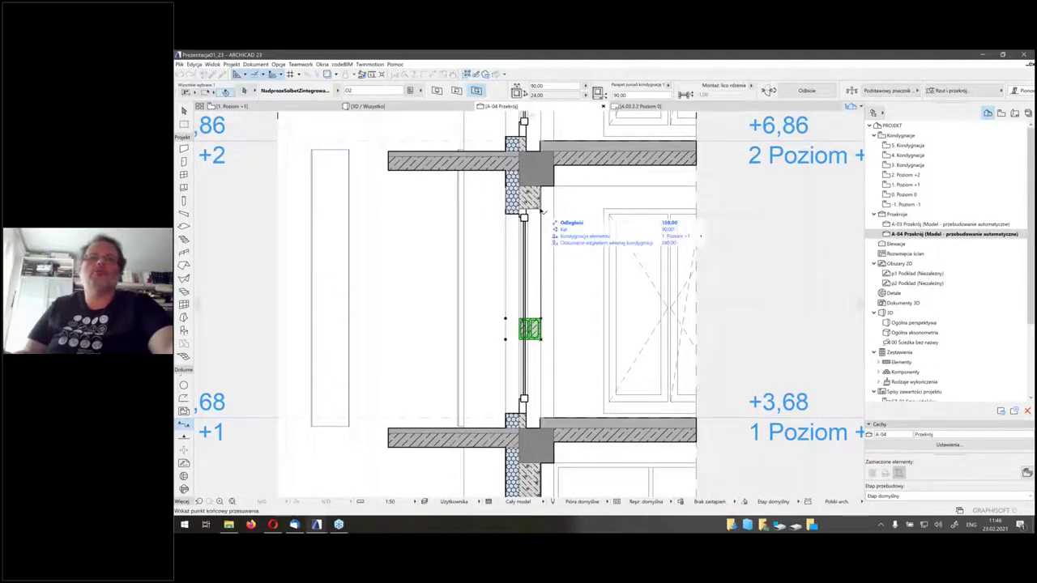
scroll(540, 205, "up", 5)
scroll(540, 207, "up", 1)
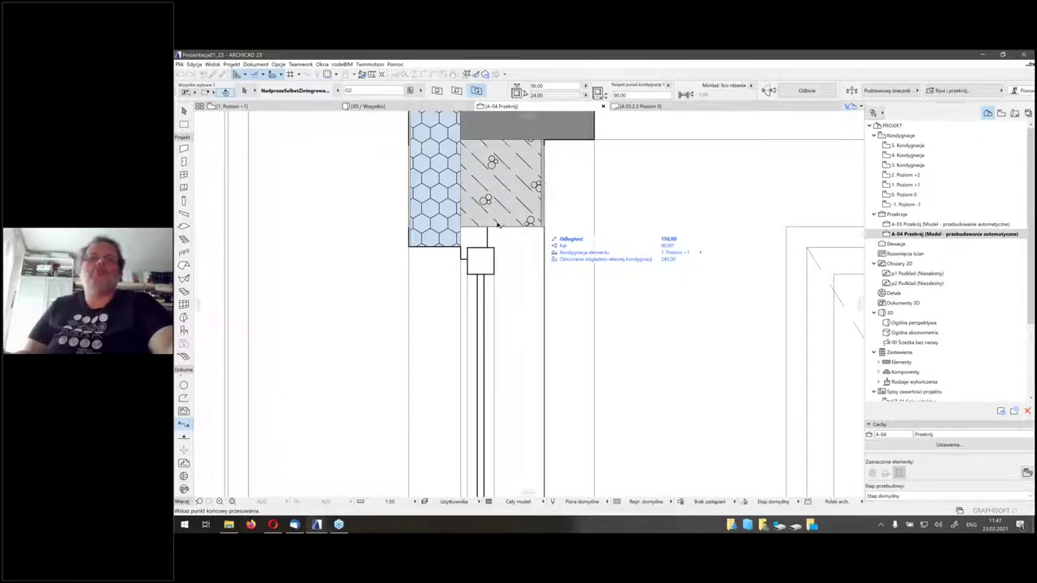
left_click(497, 224)
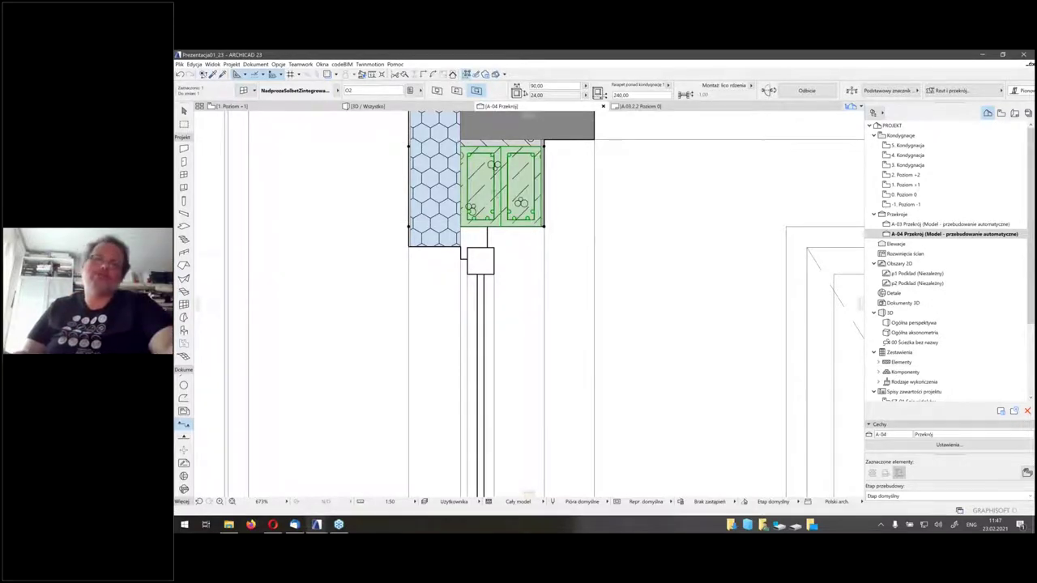
Move the lintel slightly further up so its top edge meets the underside of the grey beam
scroll(542, 219, "down", 2)
middle_click_drag(543, 219, 551, 262)
scroll(550, 262, "up", 4)
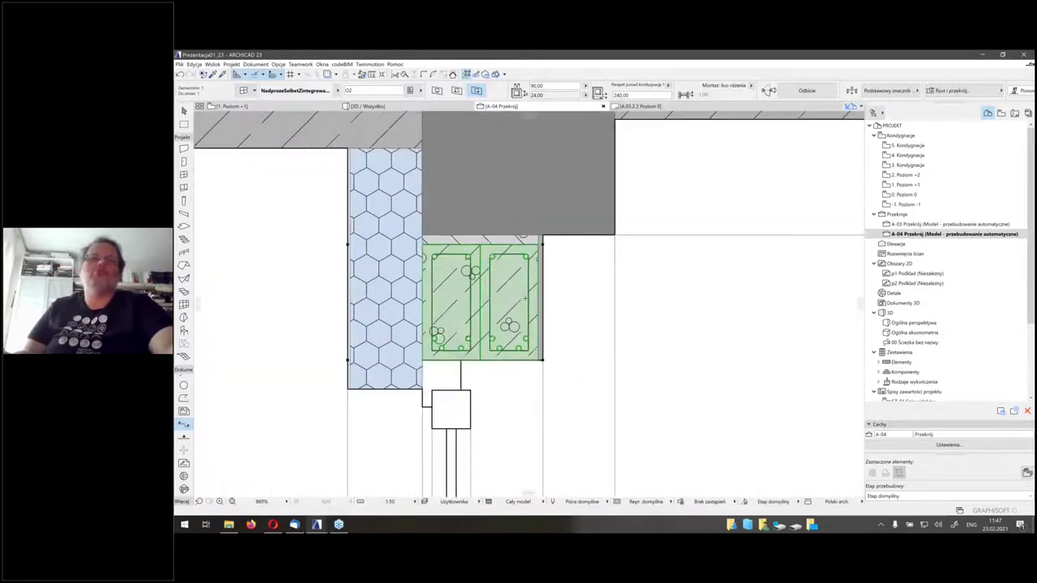
scroll(616, 317, "down", 5)
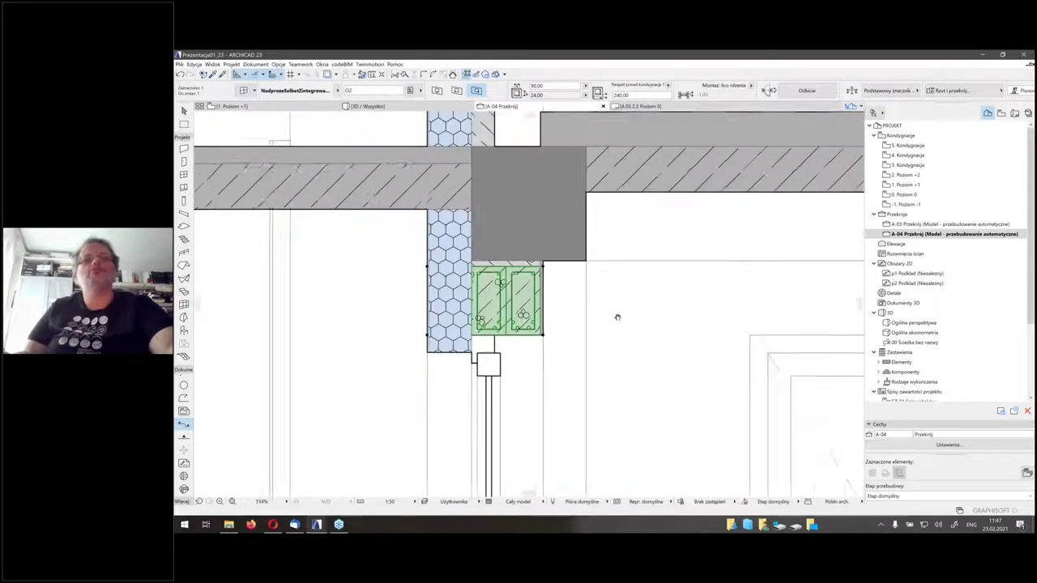
middle_click_drag(615, 316, 676, 317)
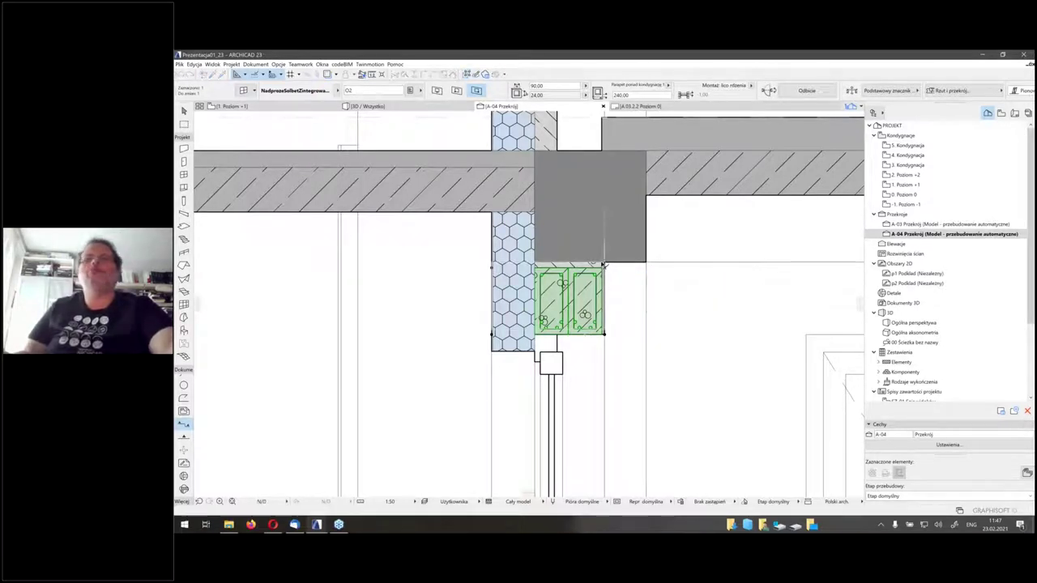
left_click(610, 330)
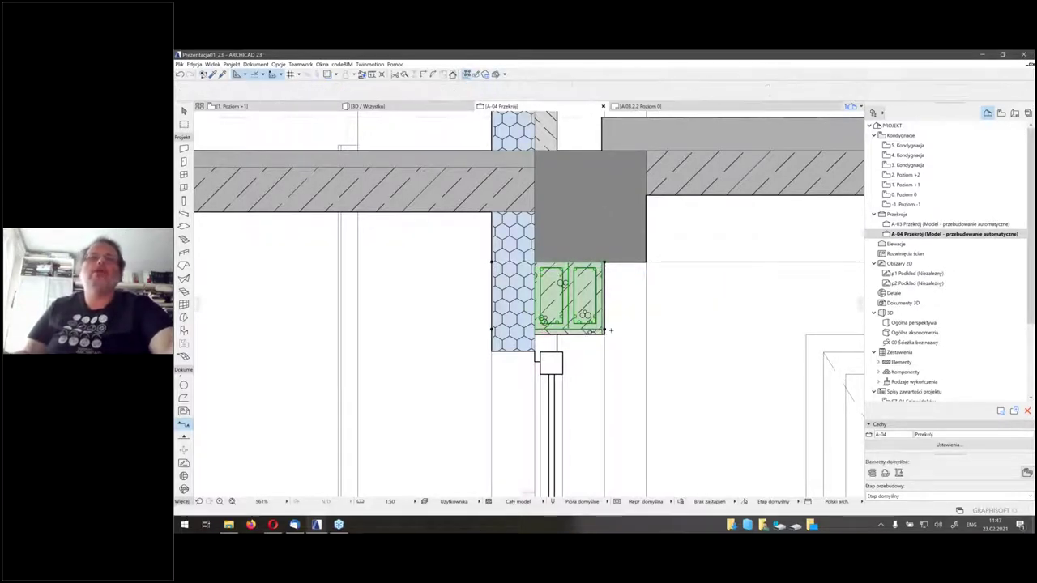
Check the lintel in the section, then open the 3D view and examine the building from different angles
scroll(437, 344, "down", 6)
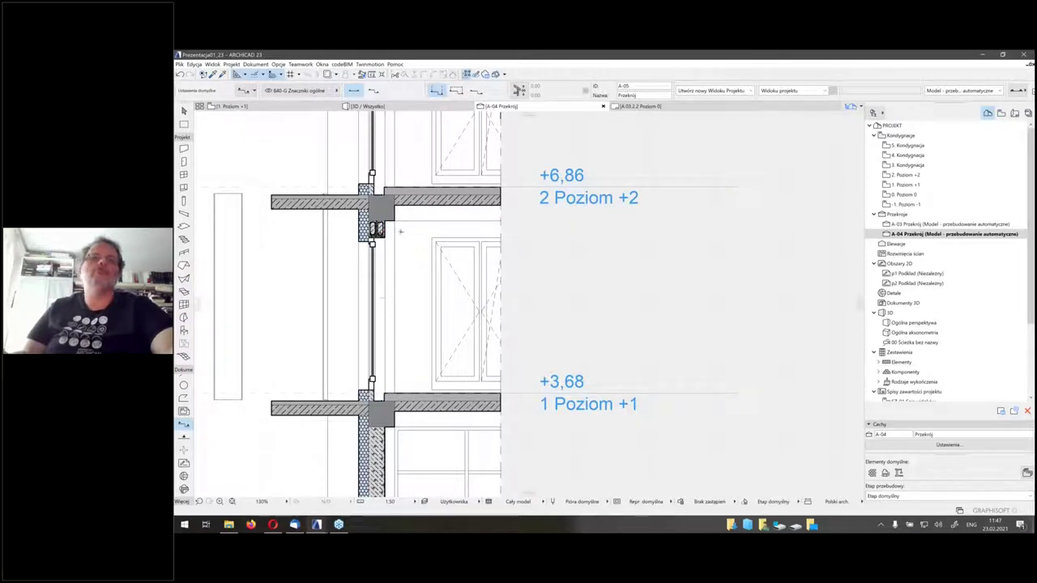
scroll(372, 243, "up", 4)
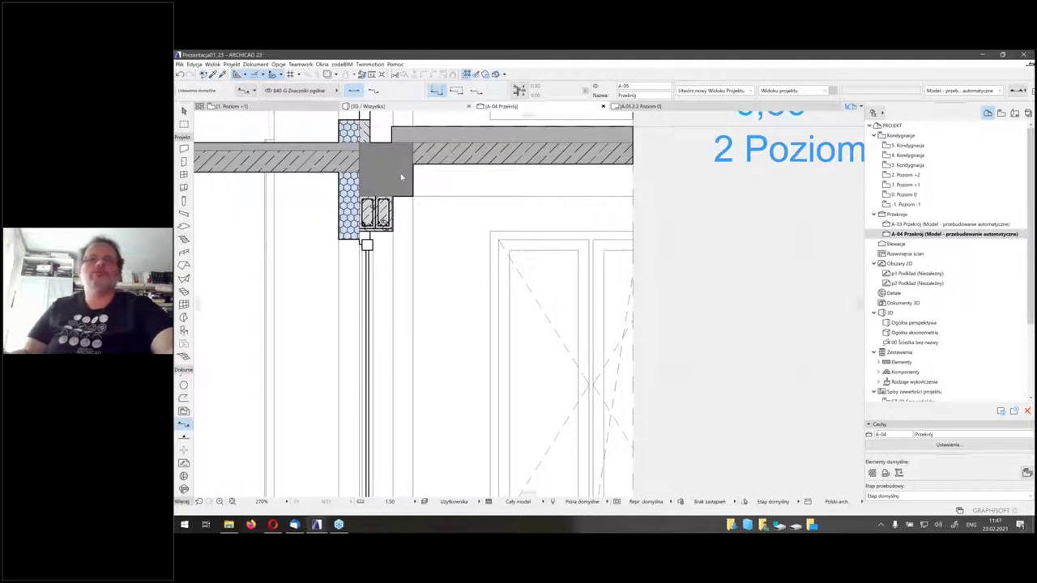
key("F3")
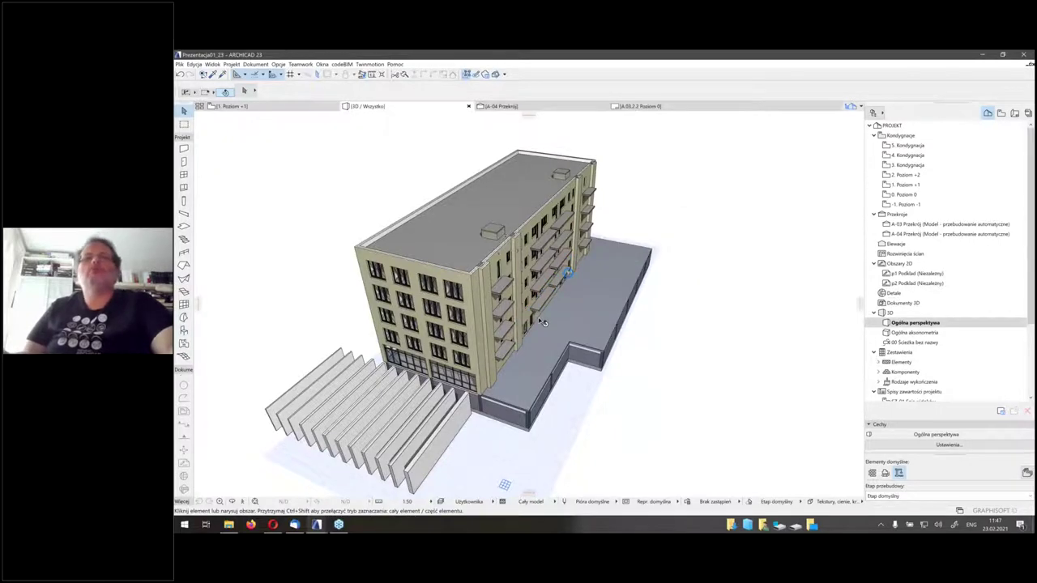
middle_click_drag(568, 274, 389, 213, "shift")
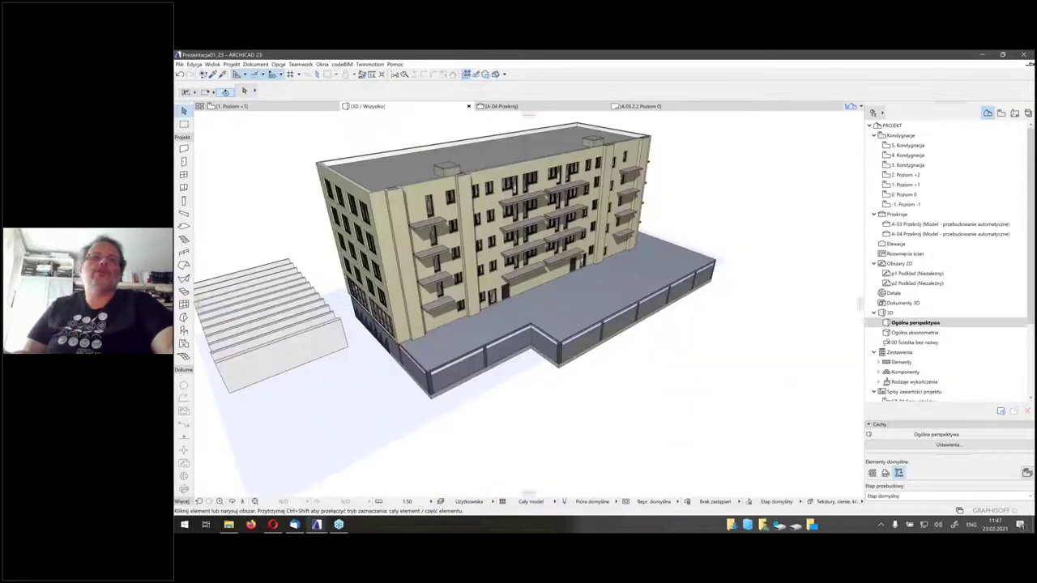
left_click(388, 213)
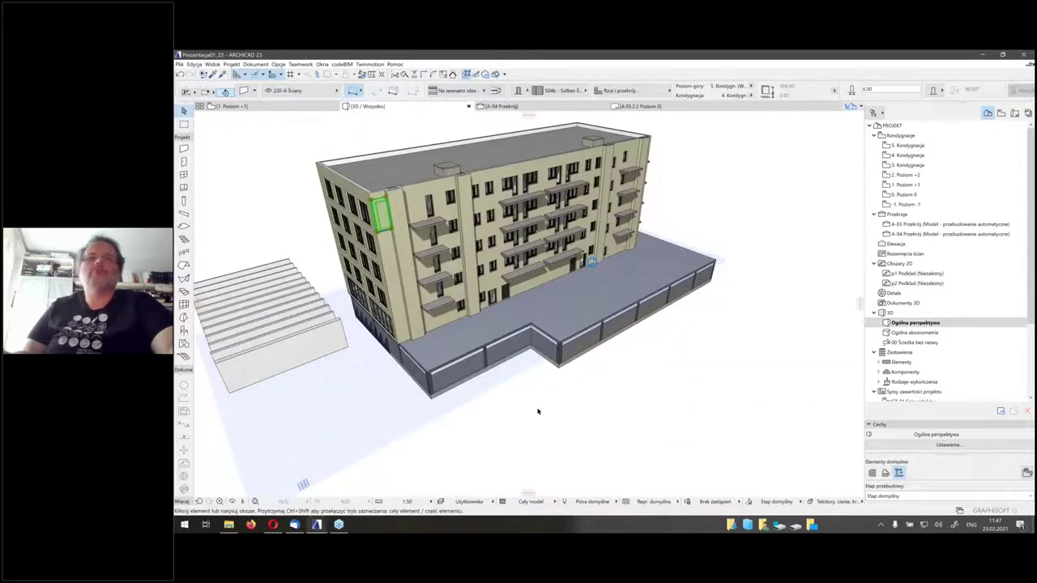
left_click(537, 412)
middle_click_drag(537, 412, 486, 412, "shift")
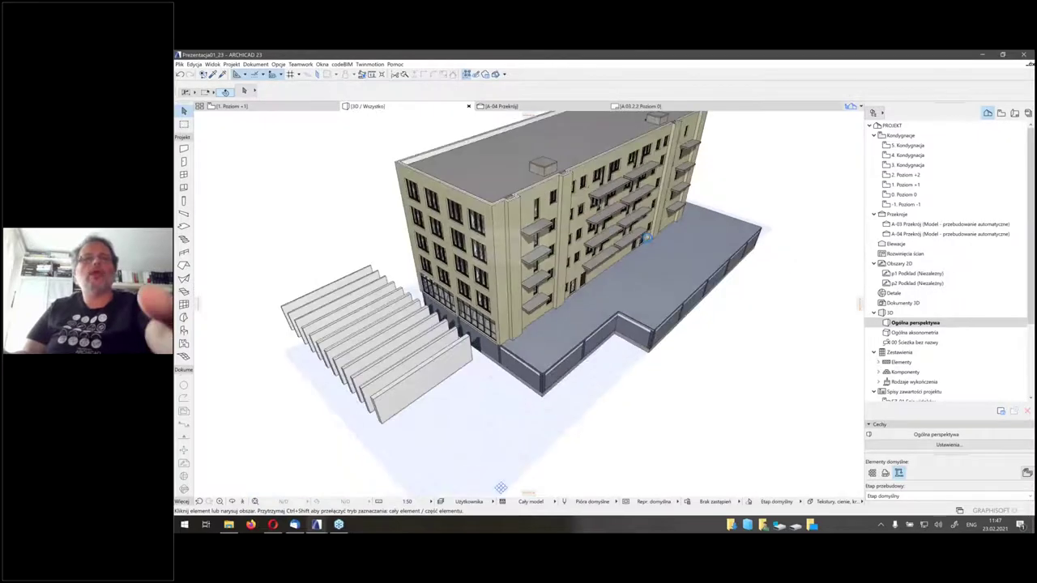
Return to the floor plan and delete all the sample walls with their labels beside the building
key("F2")
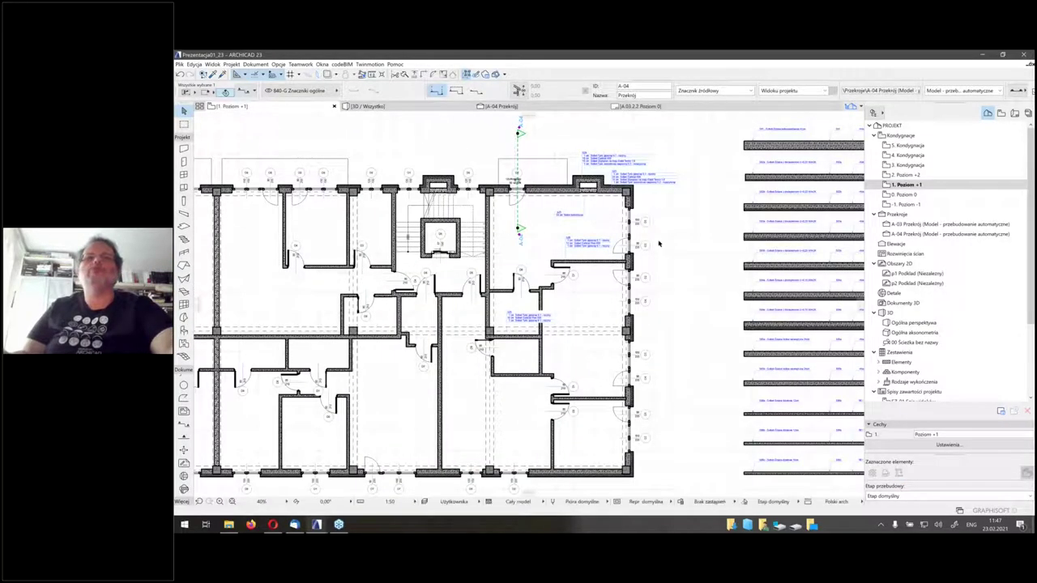
left_click(659, 243)
scroll(522, 246, "down", 5)
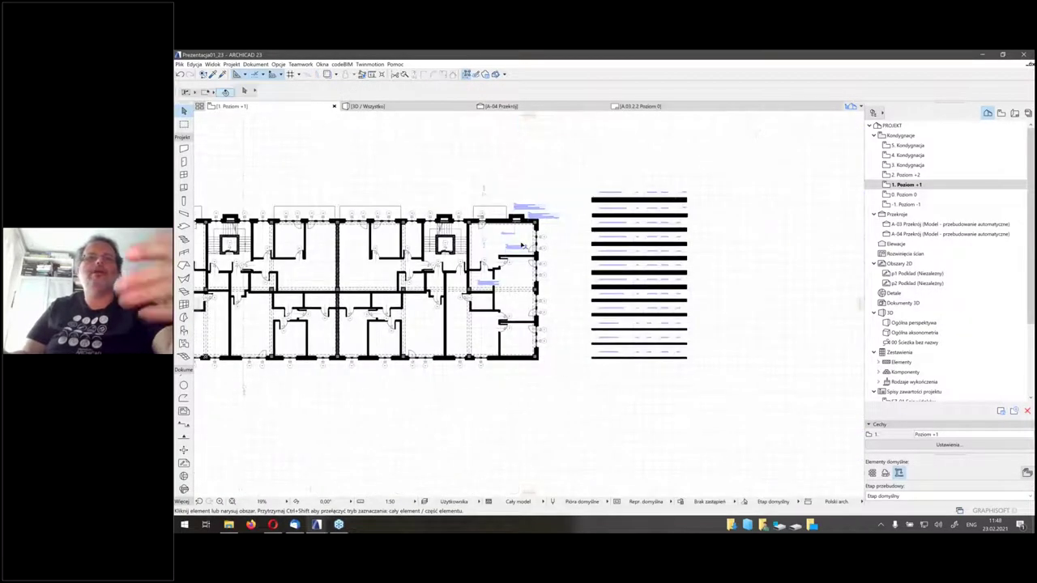
scroll(573, 234, "up", 2)
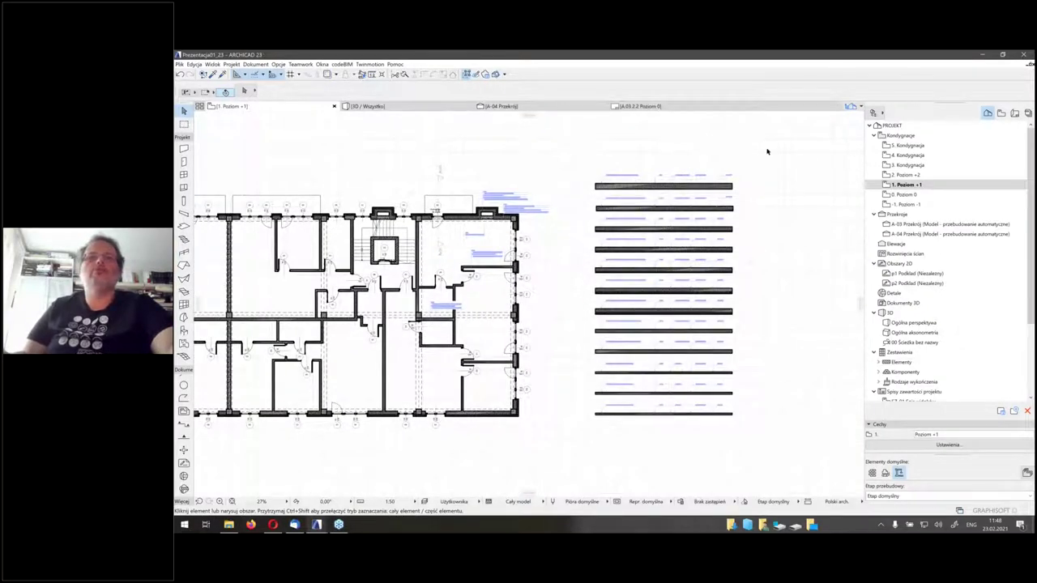
left_click_drag(767, 152, 575, 448)
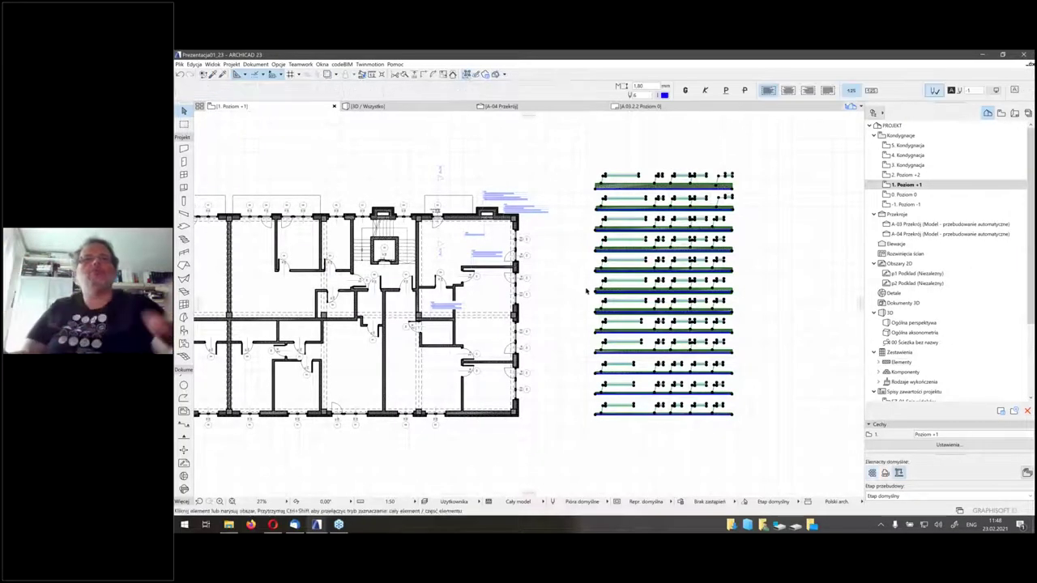
key("Delete")
Switch to the BibliotekaSolbet_AC23_2021 project and review the scheme settings of the Bloczki Solbet schedule
left_click(317, 525)
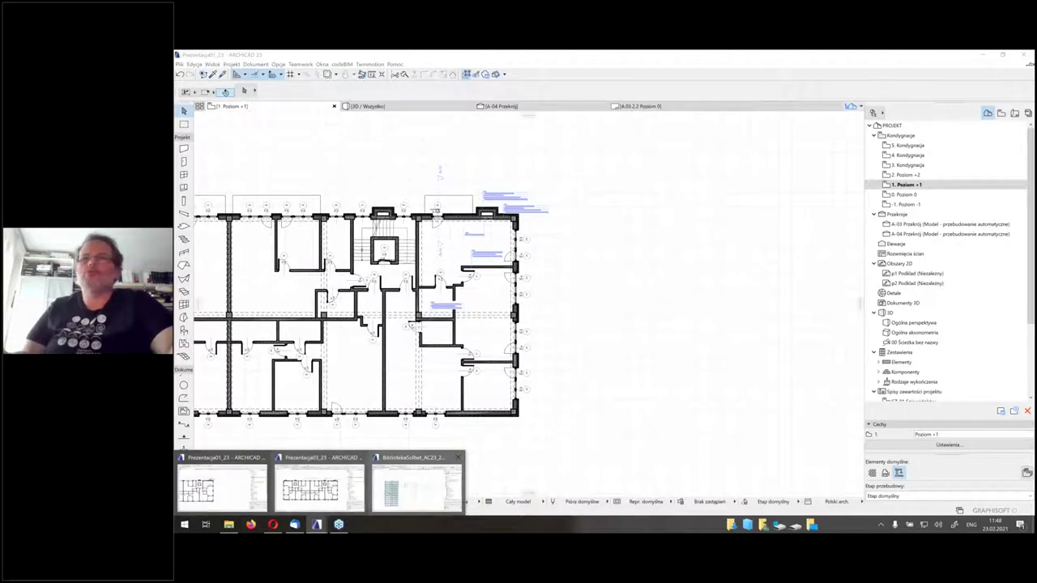
left_click(416, 484)
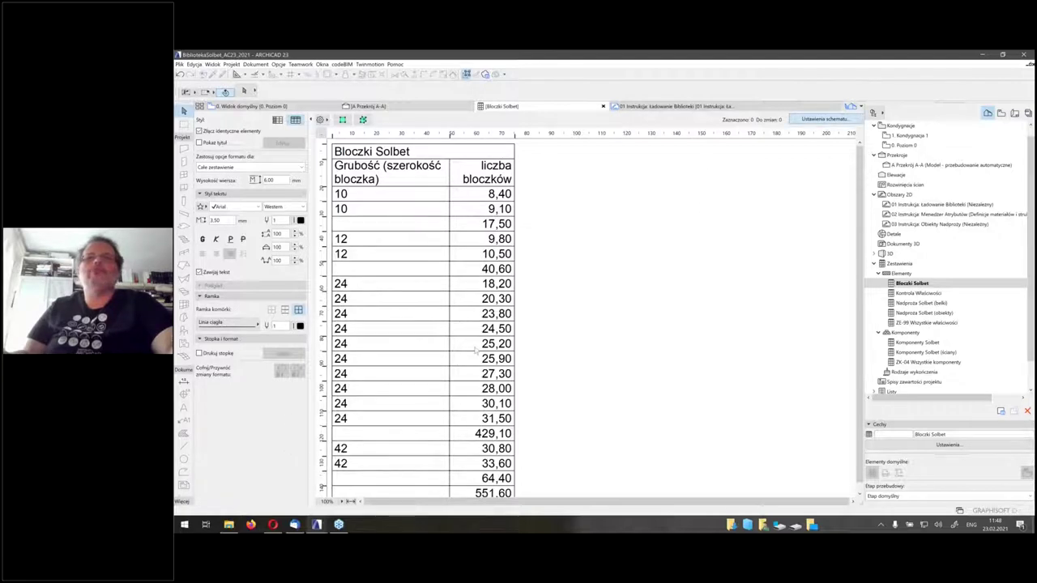
left_click(825, 120)
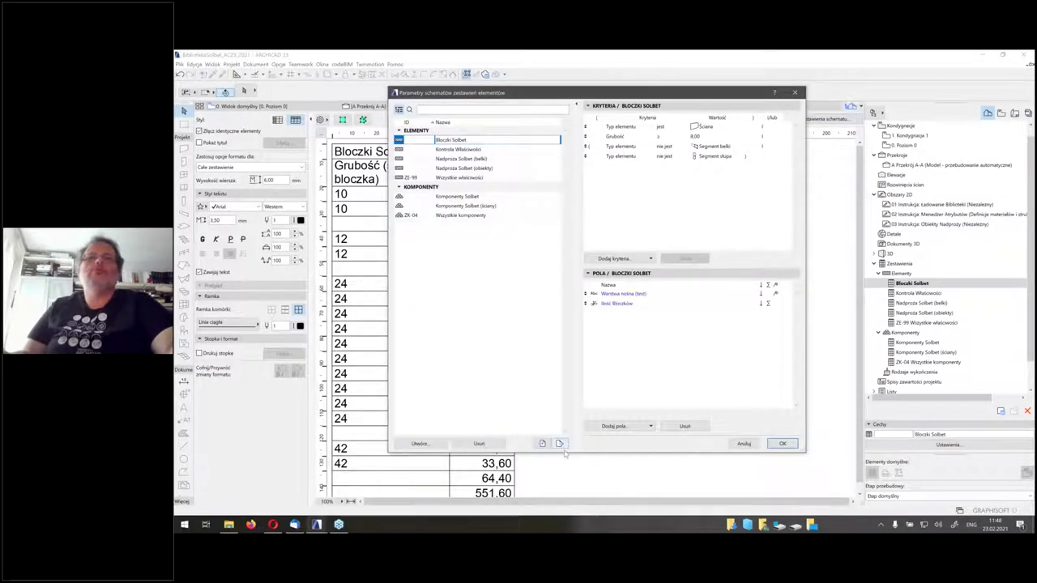
left_click(746, 445)
Switch back to the Prezentacja01_23 project and import the schedule scheme from Komponenty Solbet (ściany).xml
mouse_move(315, 527)
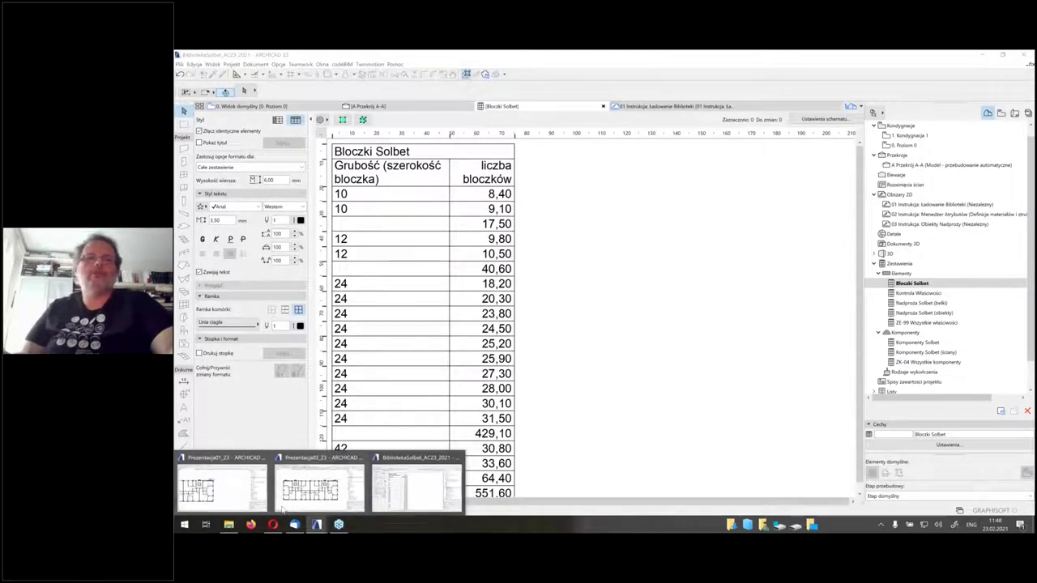
left_click(283, 502)
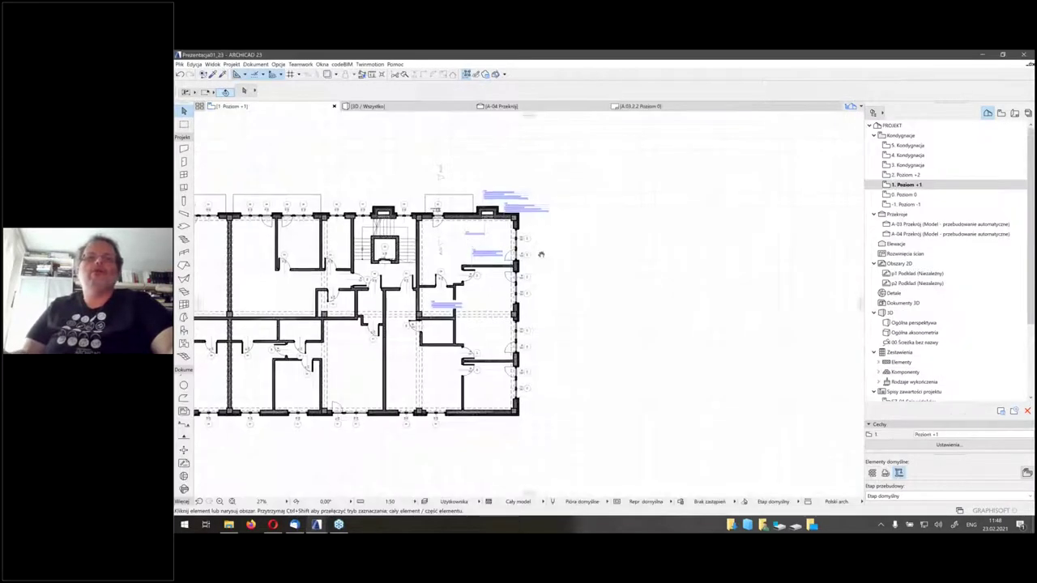
scroll(541, 255, "up", 1)
scroll(541, 254, "up", 1)
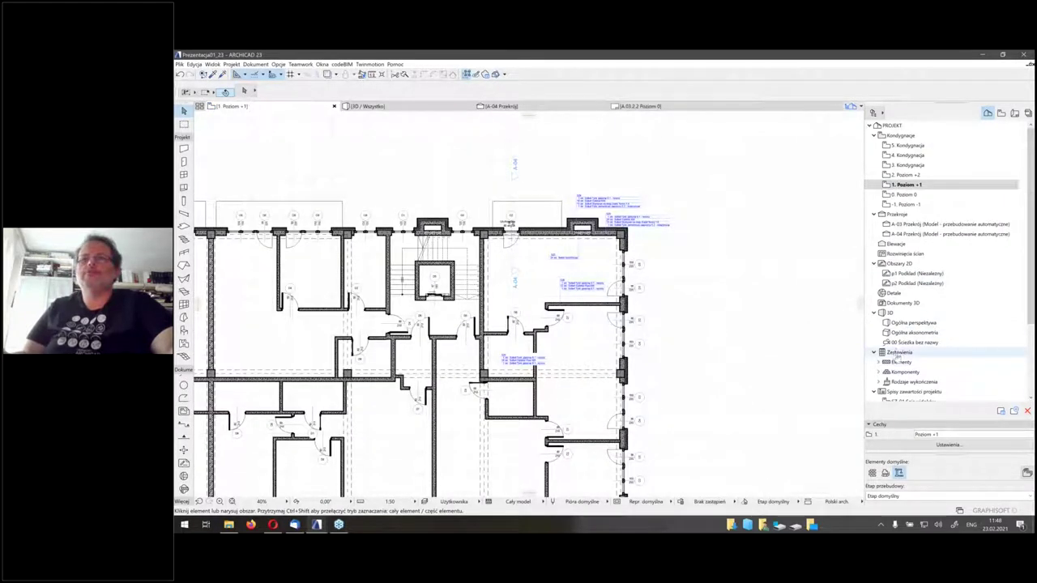
left_click(898, 354)
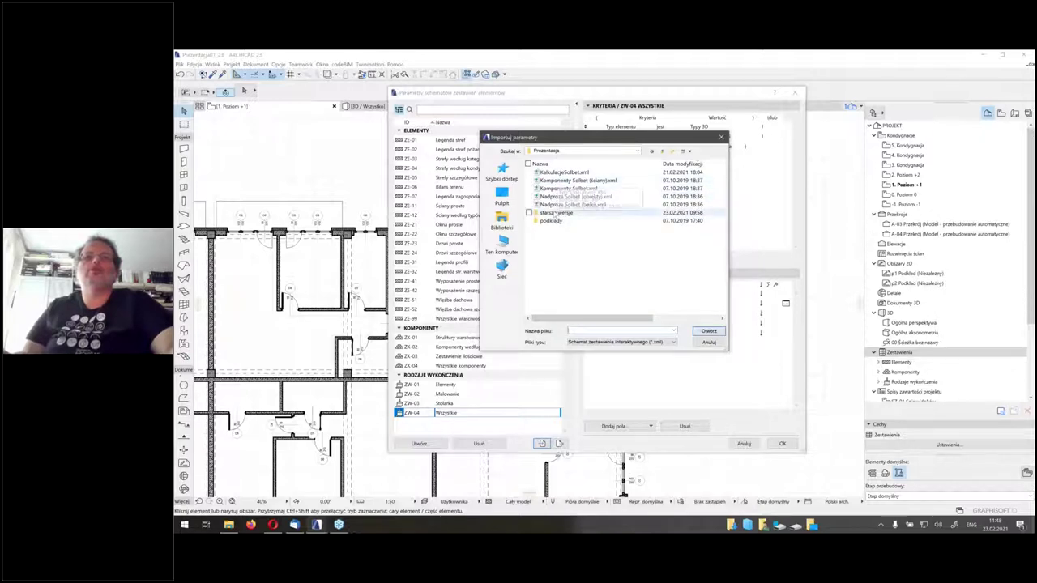
left_click(572, 180)
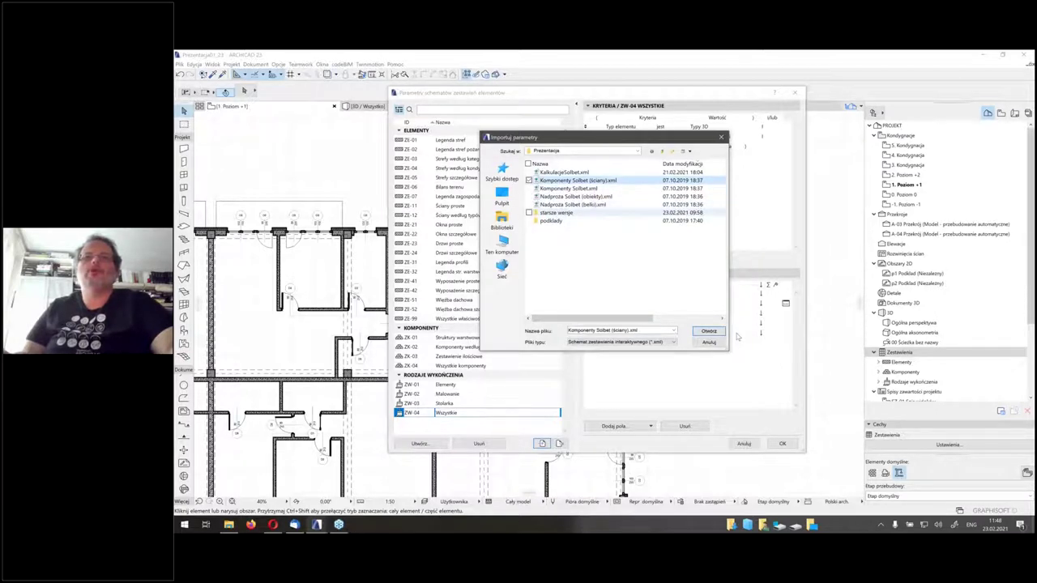
left_click(709, 331)
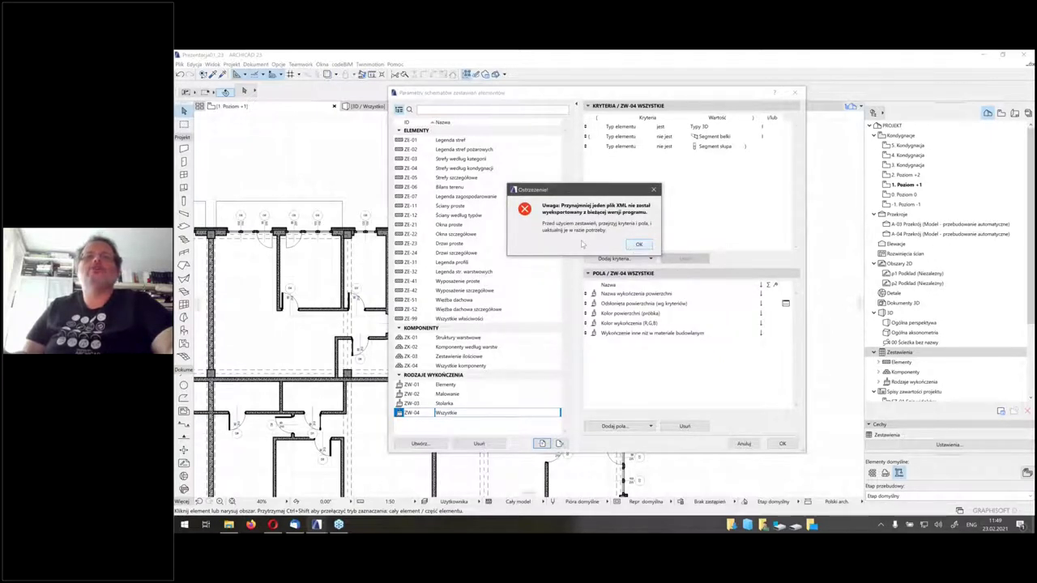
left_click(639, 244)
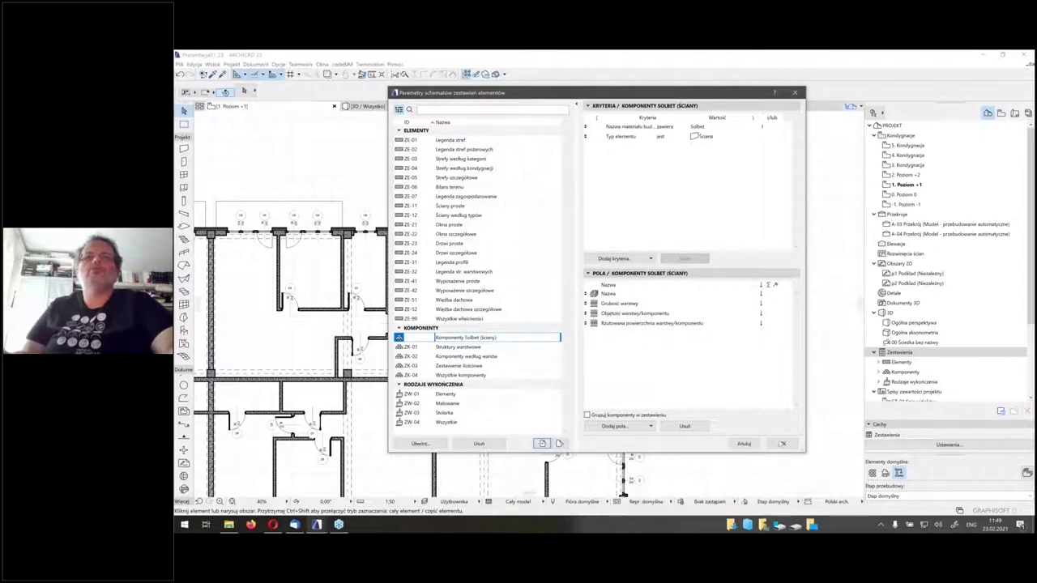
Accept the imported schedule scheme and open the Komponenty Solbet (ściany) component schedule
key("Return")
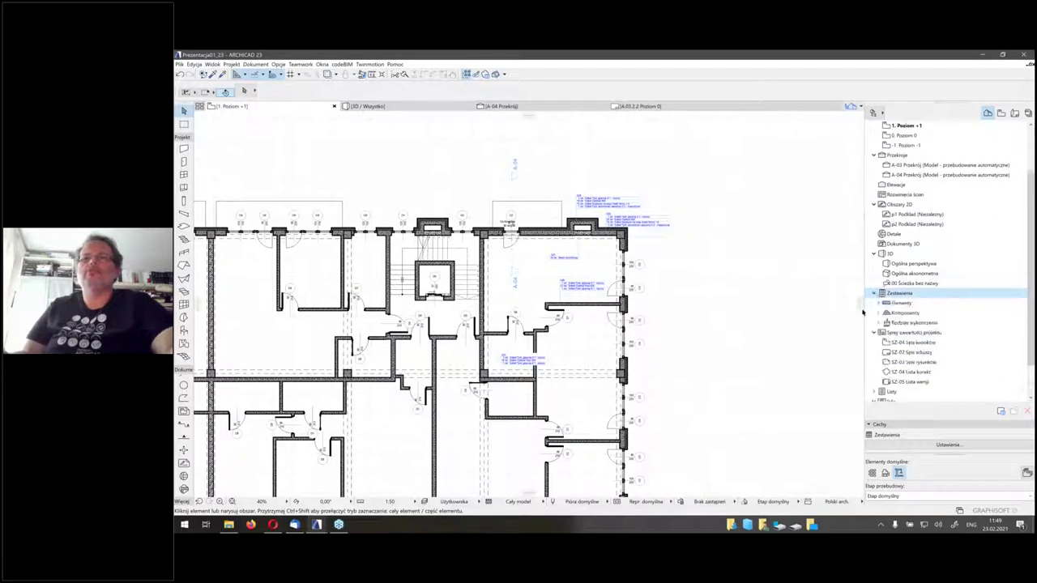
left_click(881, 302)
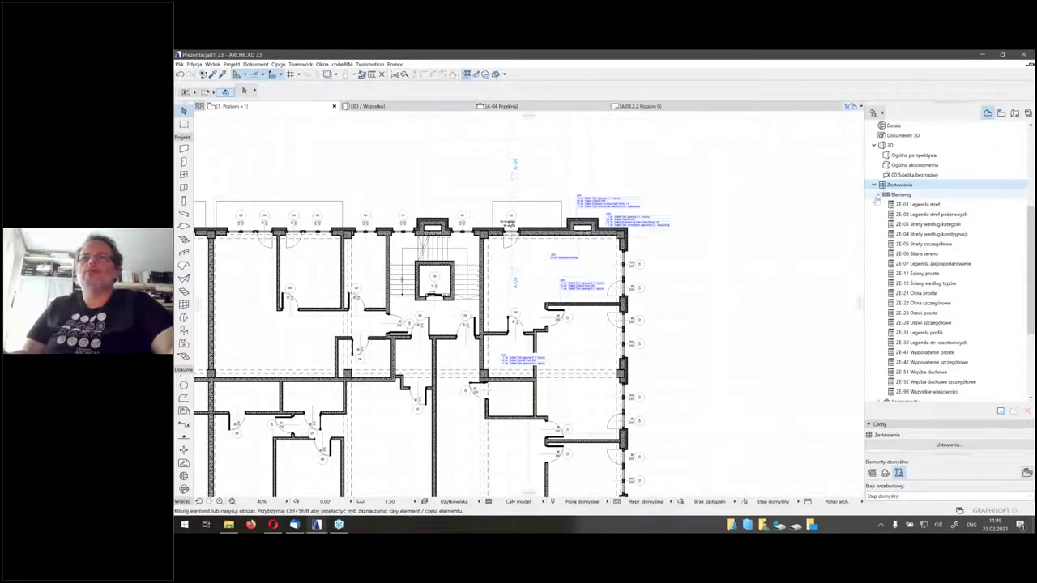
left_click(878, 194)
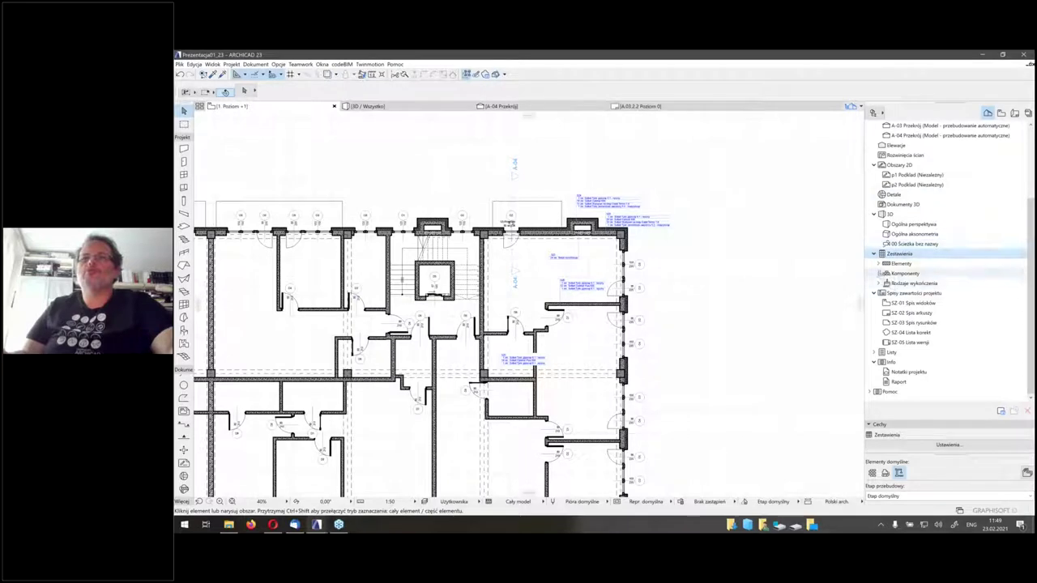
double_click(905, 273)
left_click(926, 283)
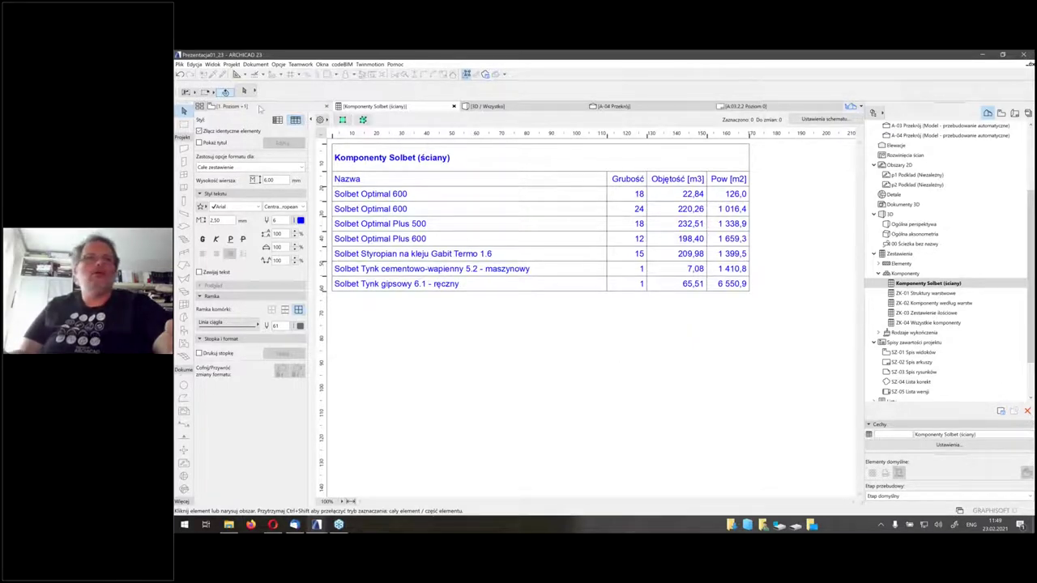
Return to the Poziom +1 floor plan and look over the building layout
key("F2")
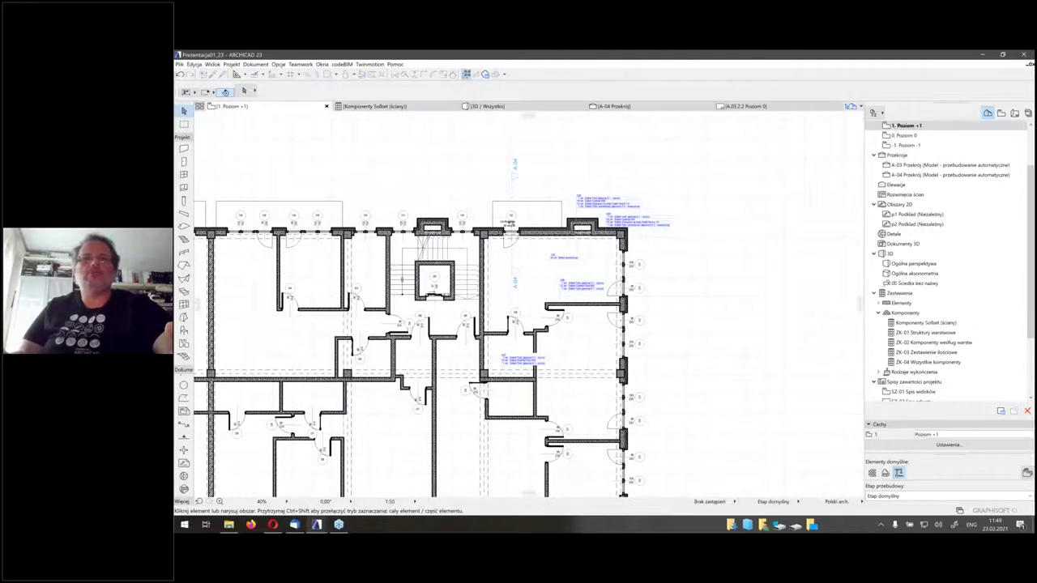
scroll(618, 245, "down", 5)
scroll(612, 235, "up", 3)
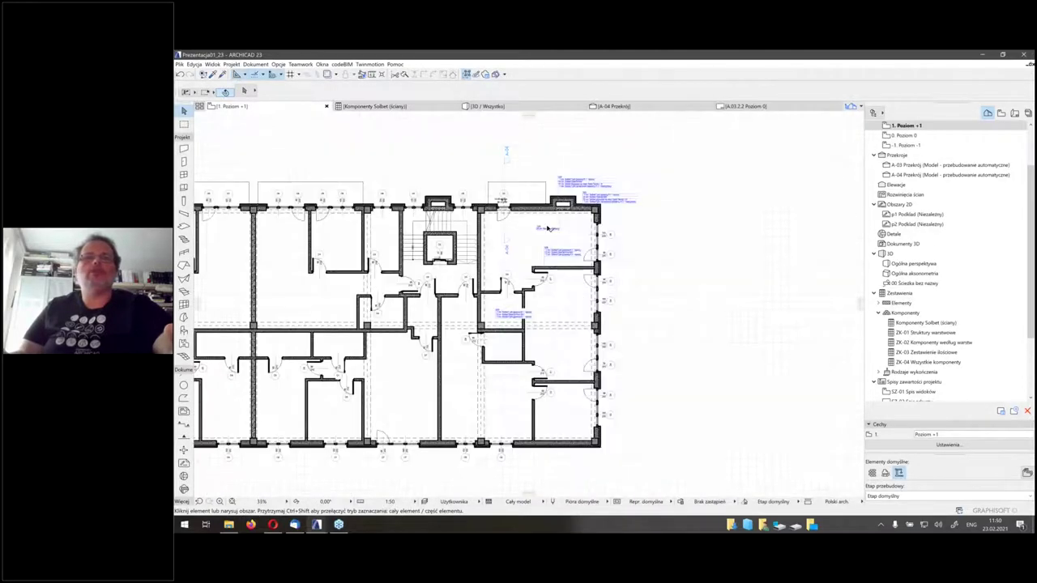
middle_click_drag(477, 340, 549, 302)
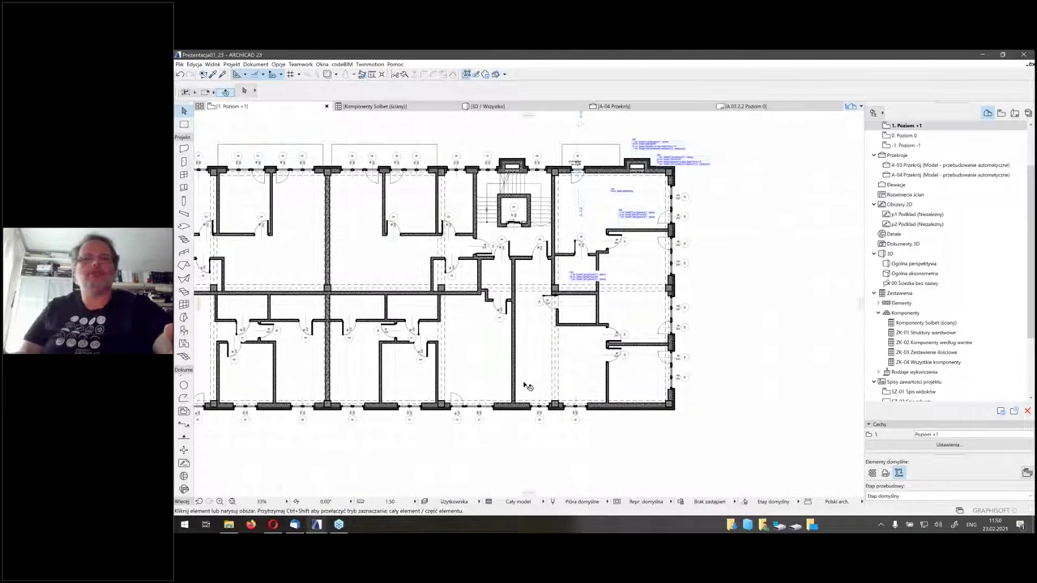
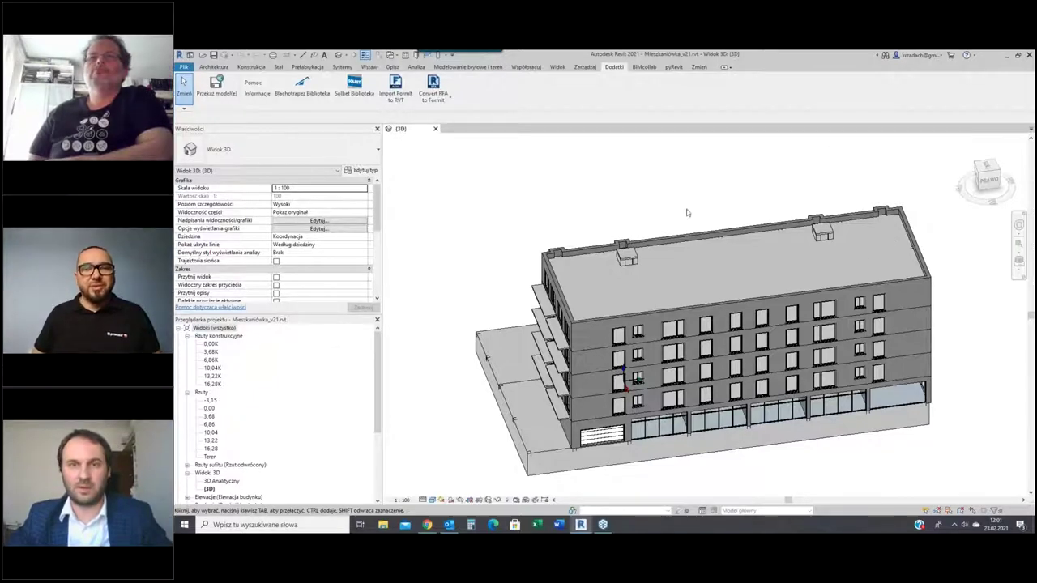
In the Revit project, open the Solbet library and look through its lintel and wall categories
middle_click_drag(558, 274, 733, 447, "shift")
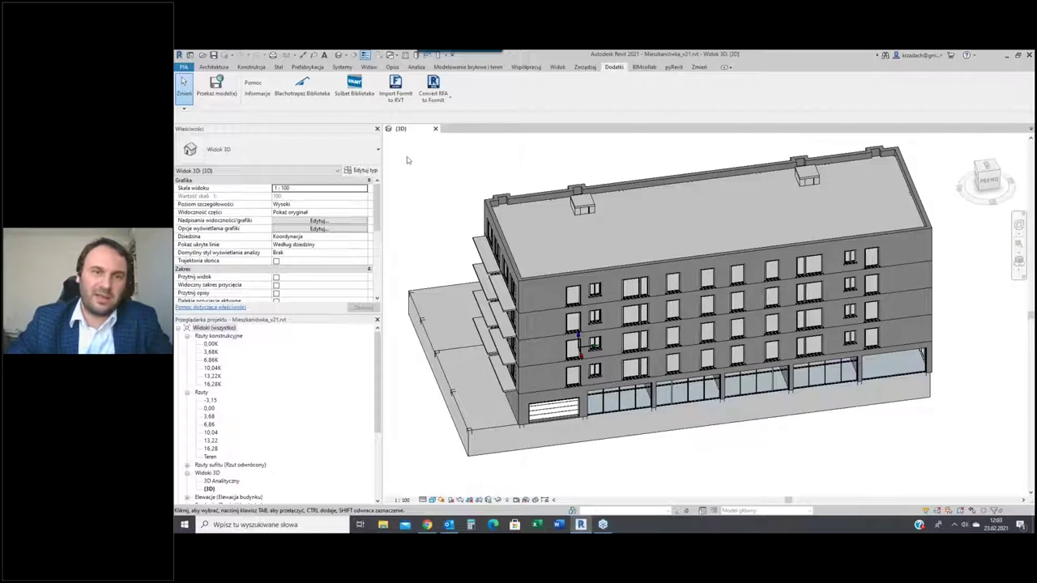
left_click(365, 102)
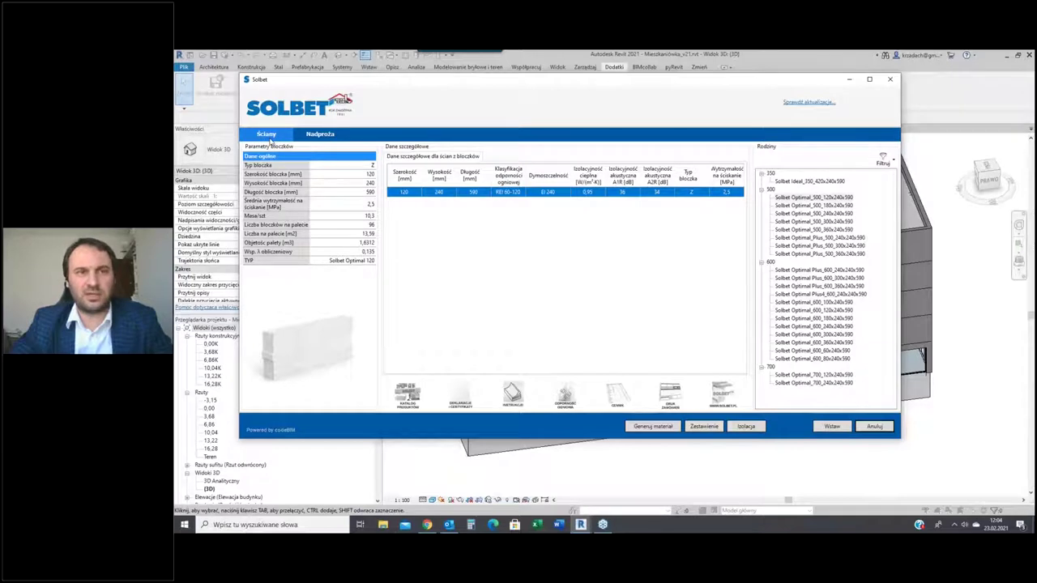
left_click(322, 136)
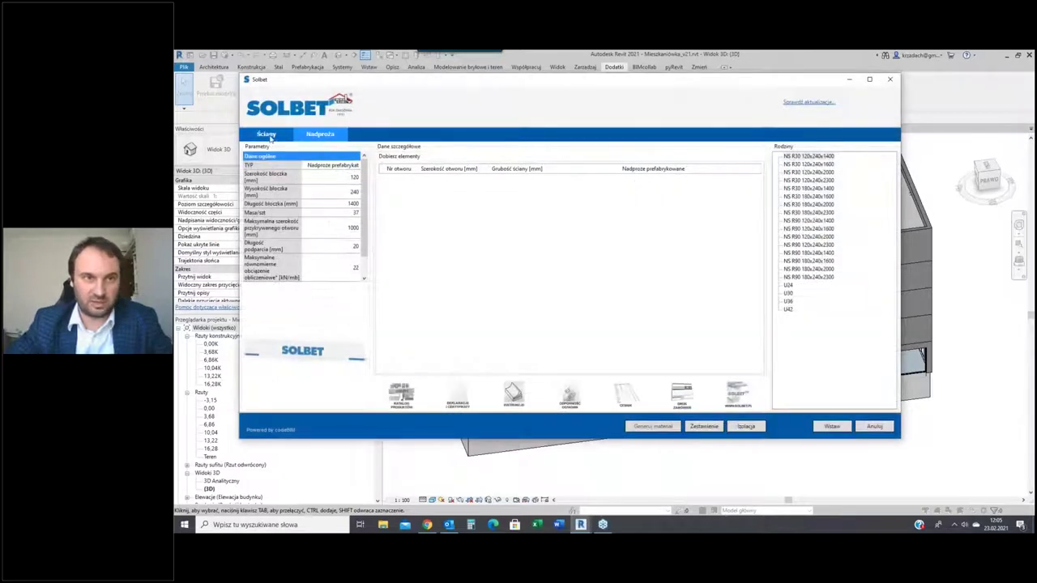
left_click(267, 134)
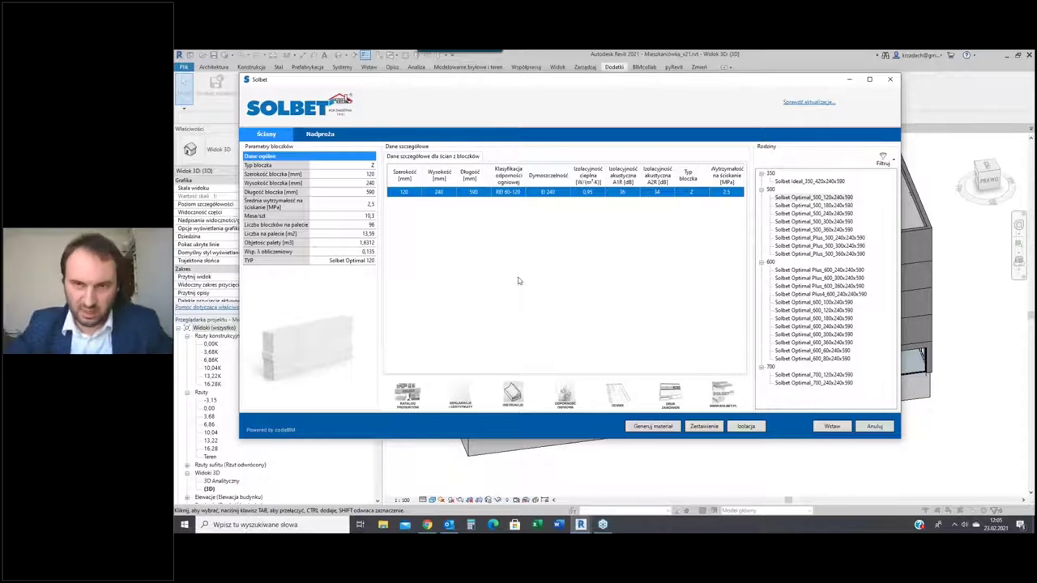
Check the Solbet library for updates and close the update message
left_click(810, 103)
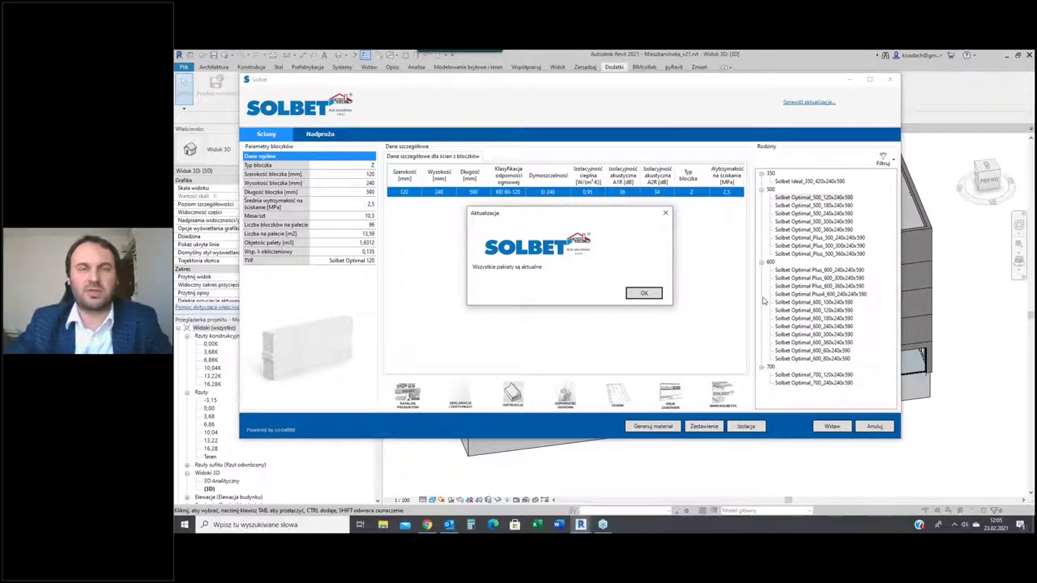
left_click(666, 212)
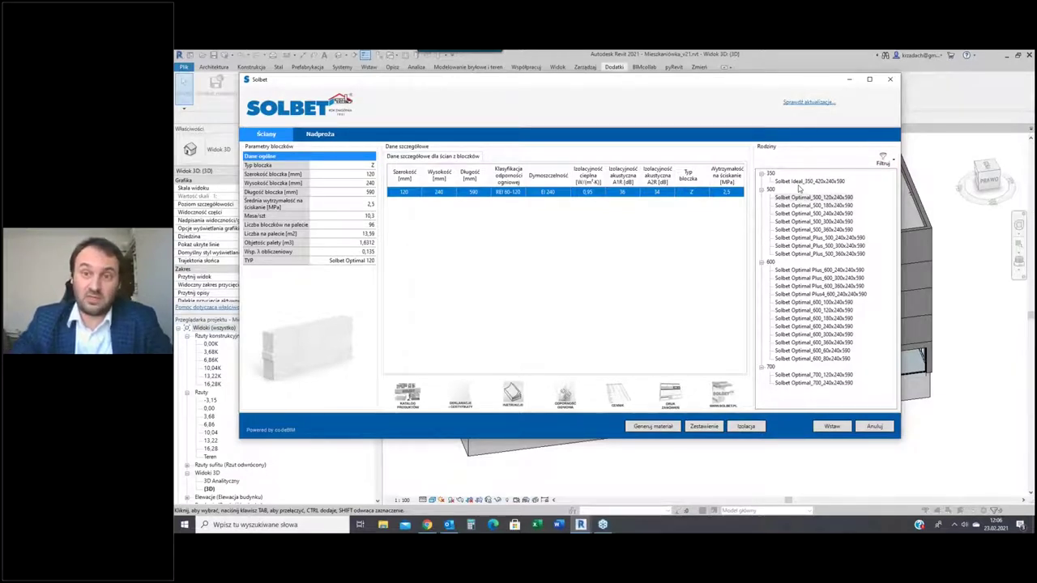
Examine the parameters of Solbet Ideal_350_420x240x590, Solbet Optimal_500_180x240x590 and the whole 500 block group
left_click(825, 181)
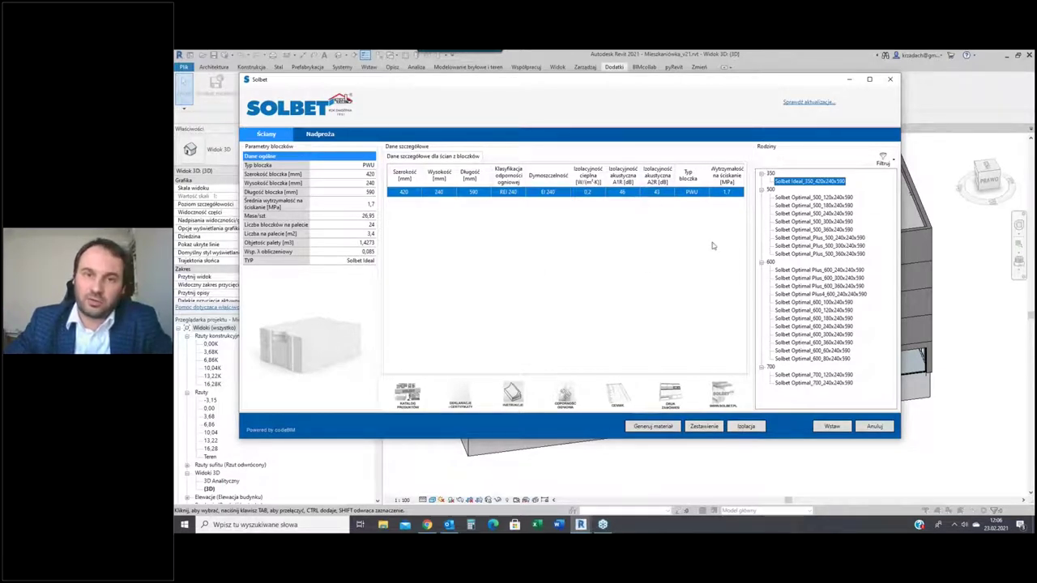
left_click(770, 189)
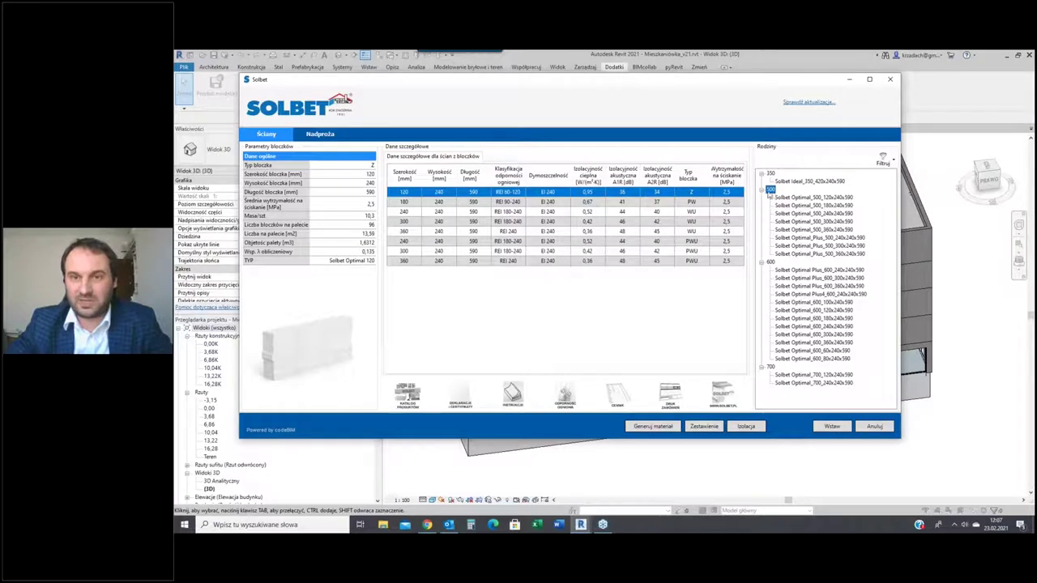
left_click(805, 207)
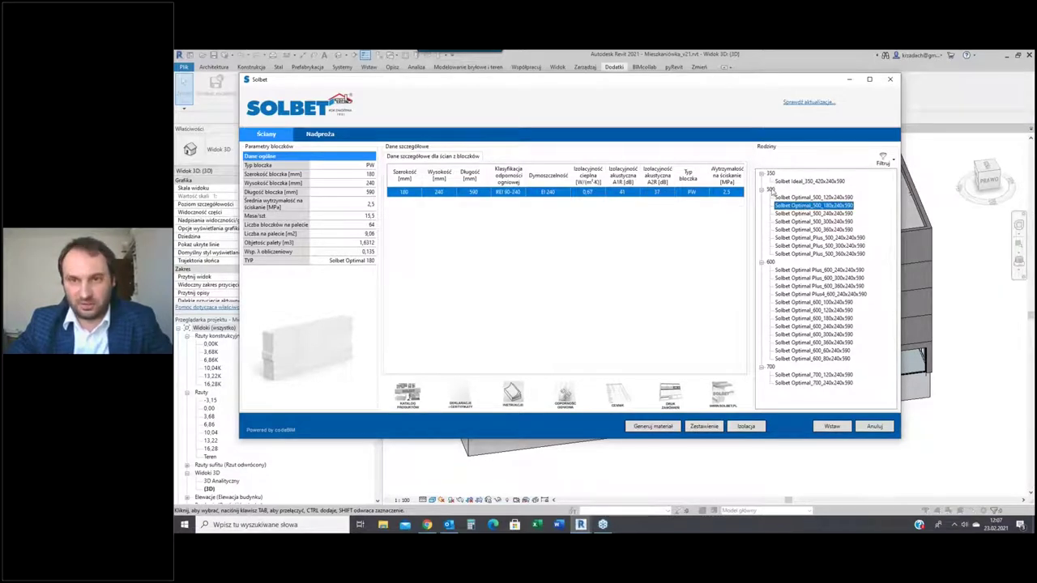
left_click(770, 188)
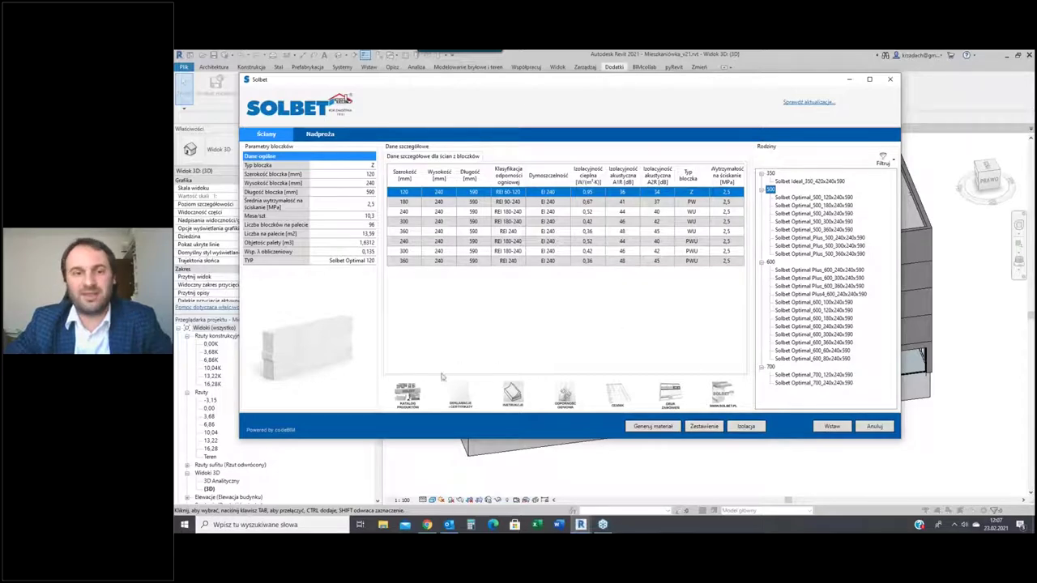
View the product catalogue and instructions web pages linked from the Solbet library, returning to the library after each
left_click(406, 394)
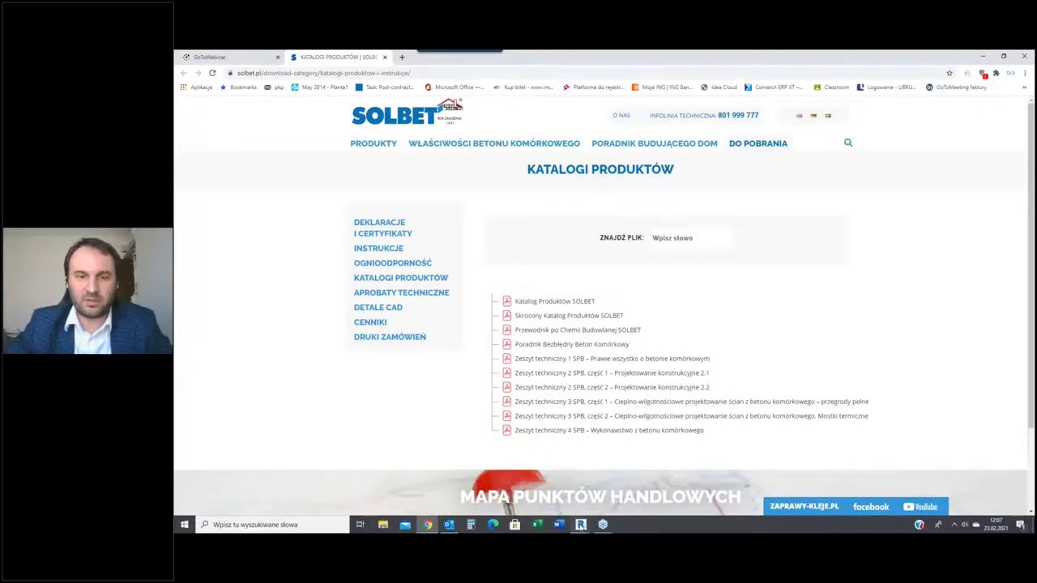
left_click(580, 524)
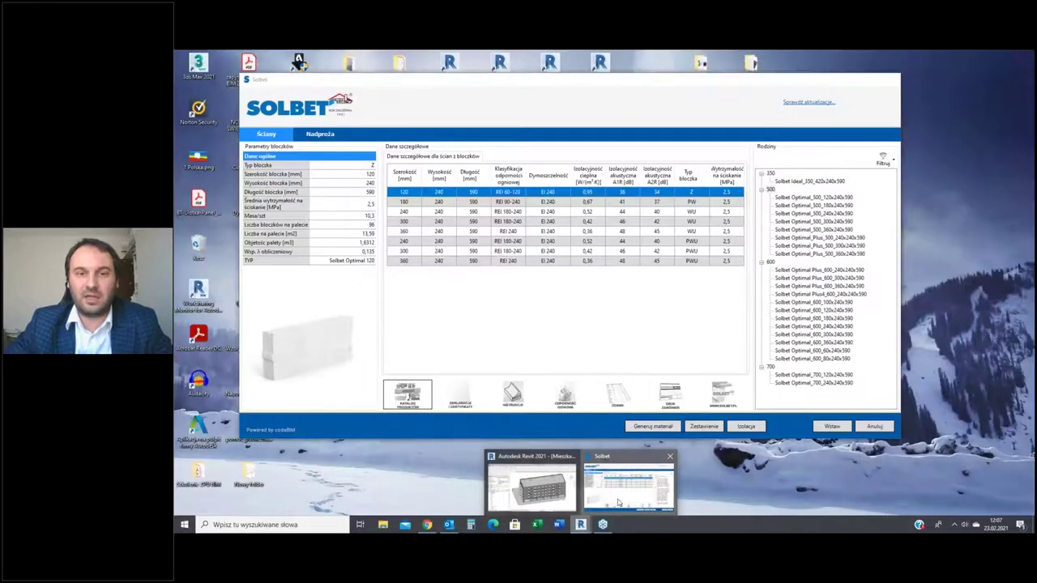
left_click(618, 501)
left_click(512, 394)
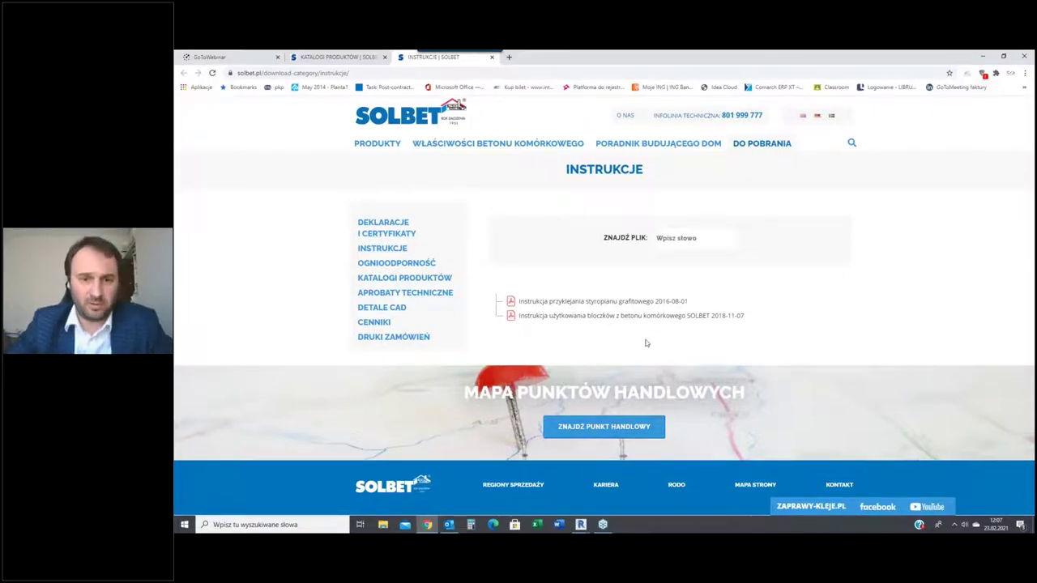
mouse_move(581, 525)
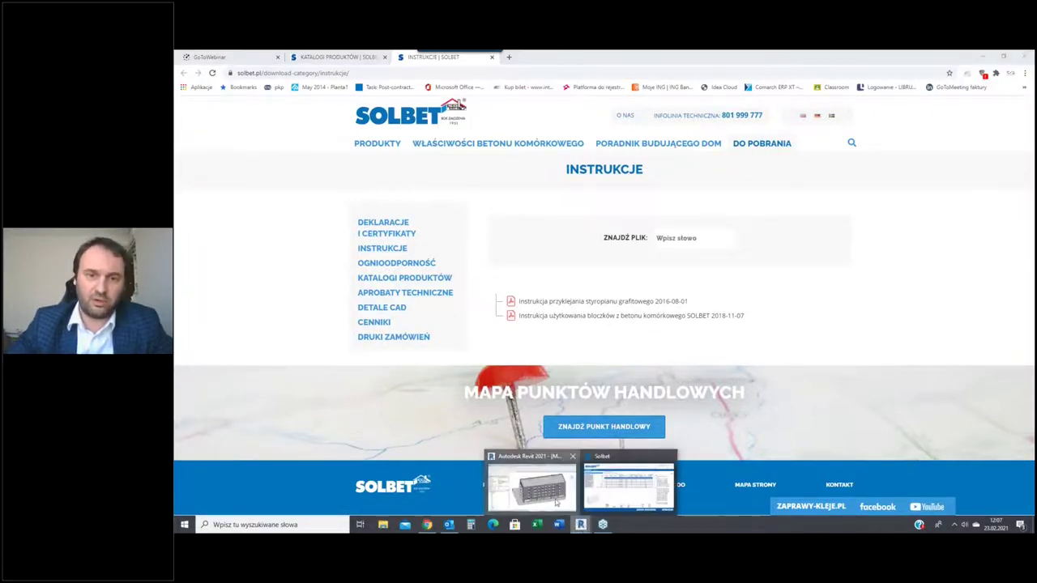
left_click(629, 484)
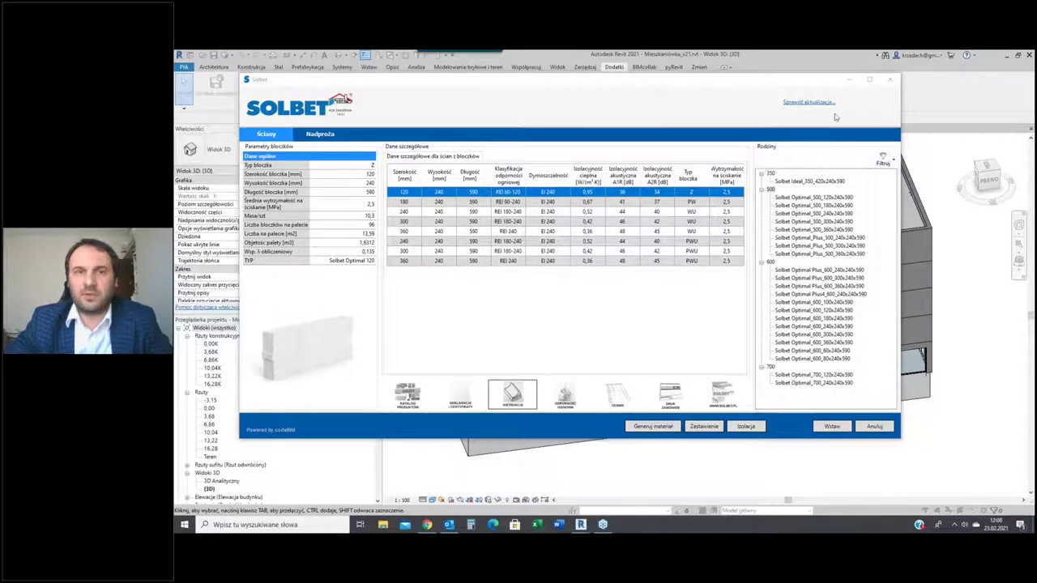
Filter the Solbet wall families to a block width of 240 mm
left_click(882, 160)
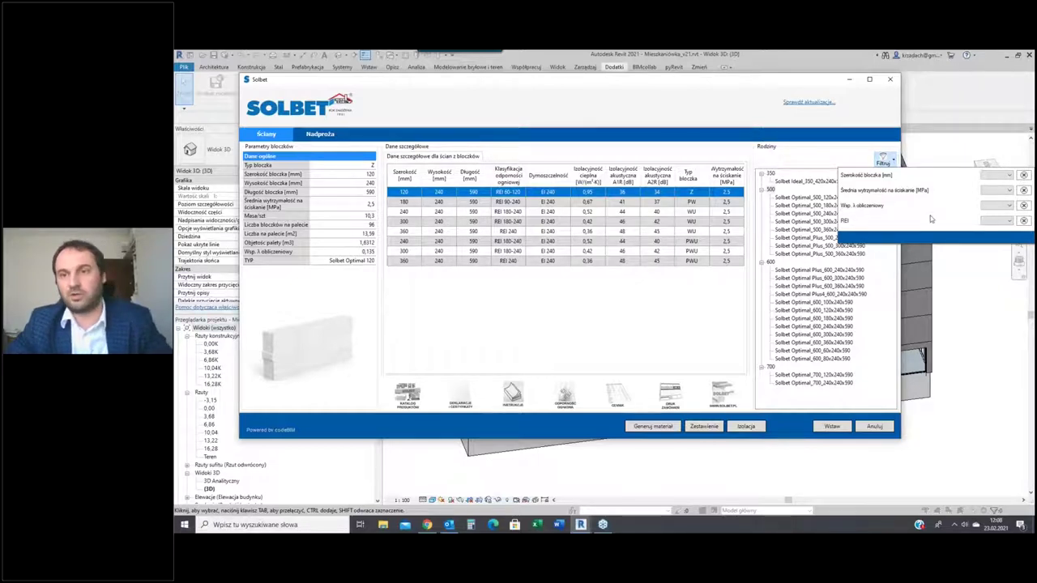
left_click(1007, 175)
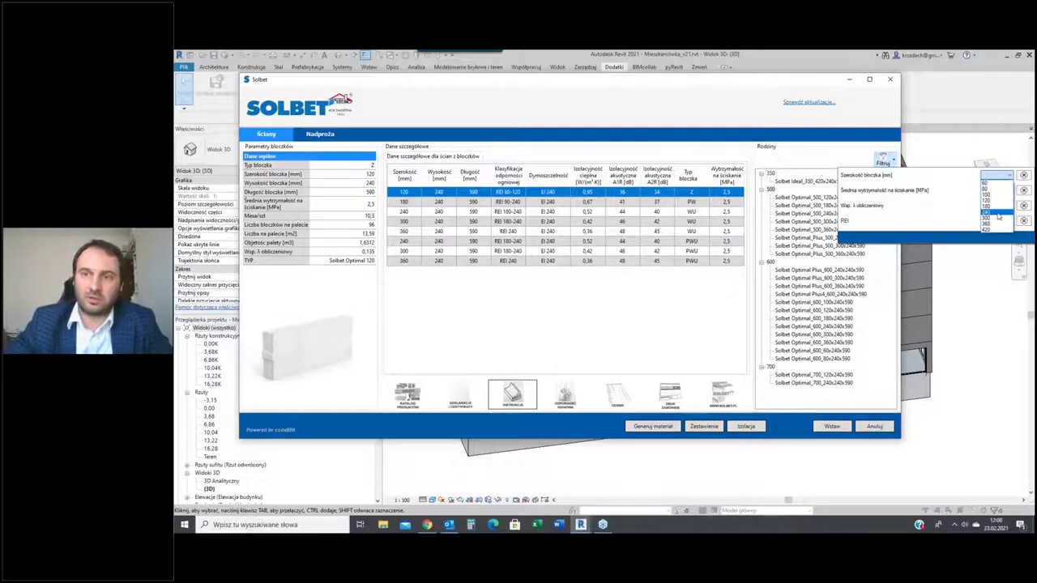
left_click(999, 213)
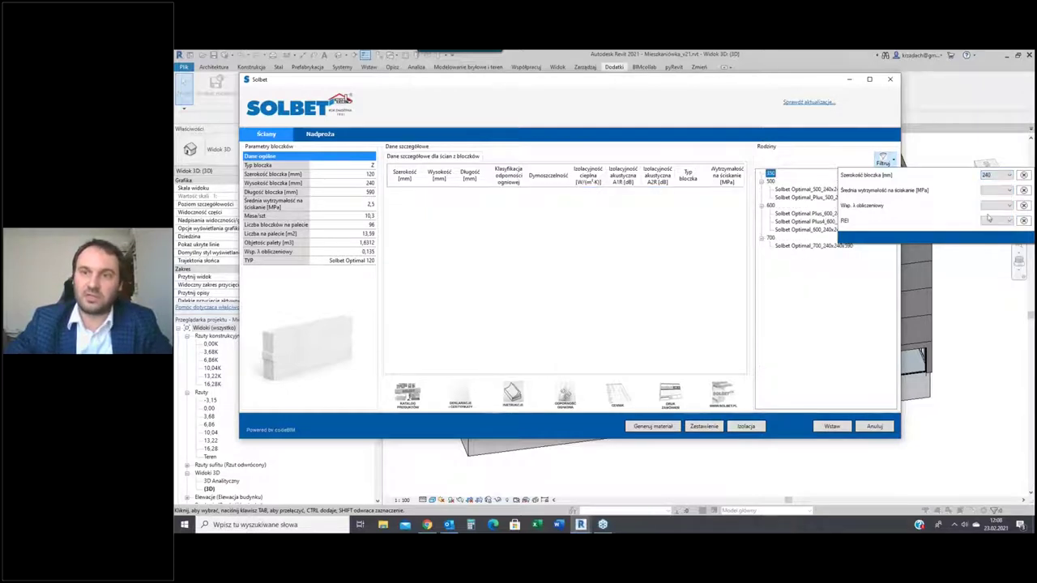
left_click(813, 260)
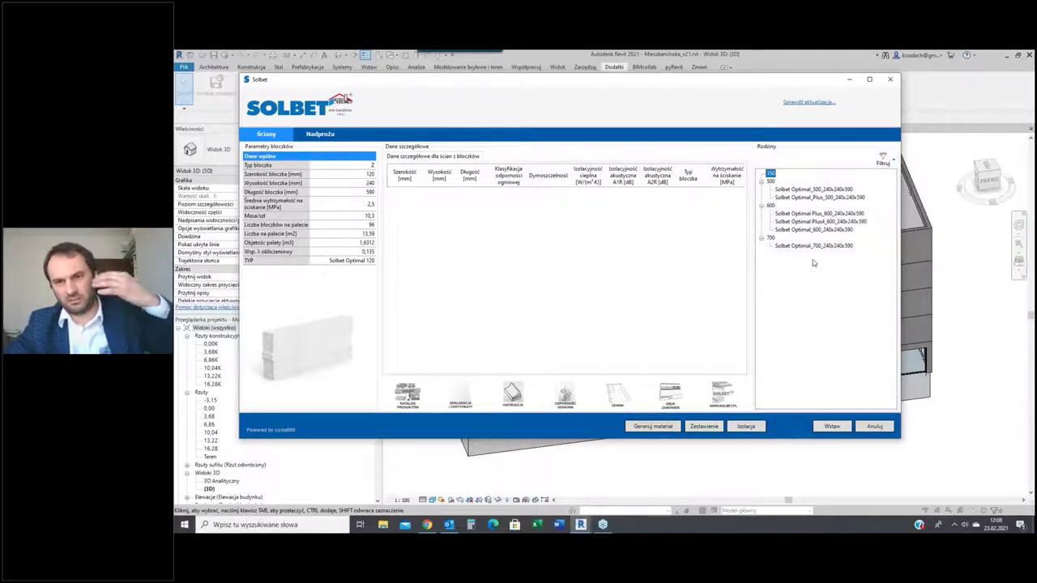
Insert the Solbet Optimal_500_240x240x590 wall family from the library into the project
left_click(834, 190)
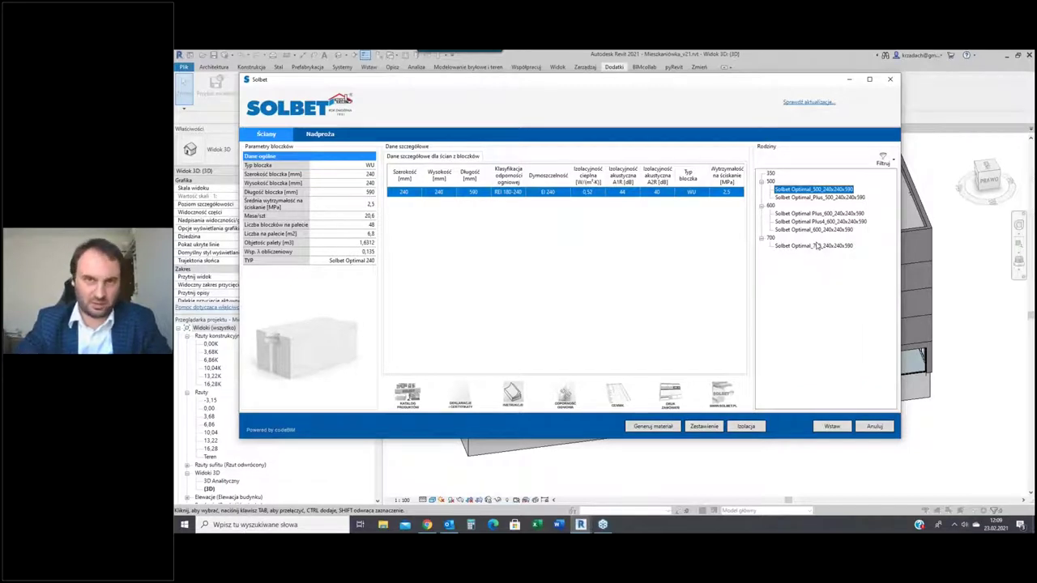
left_click(832, 427)
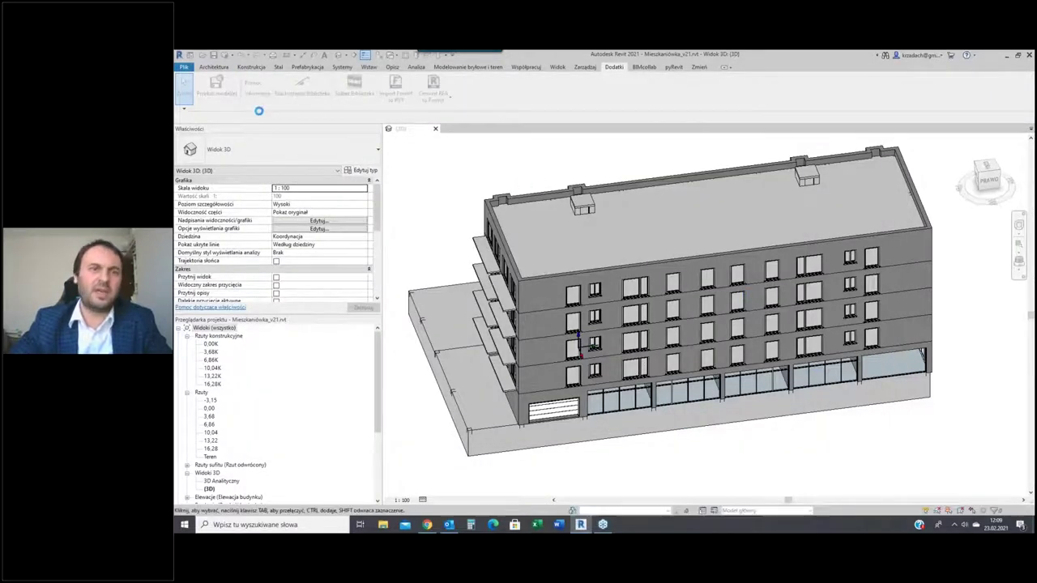
Start the Wall tool and choose the Solbet Optimal_500_240x240x590 basic wall type
left_click(219, 68)
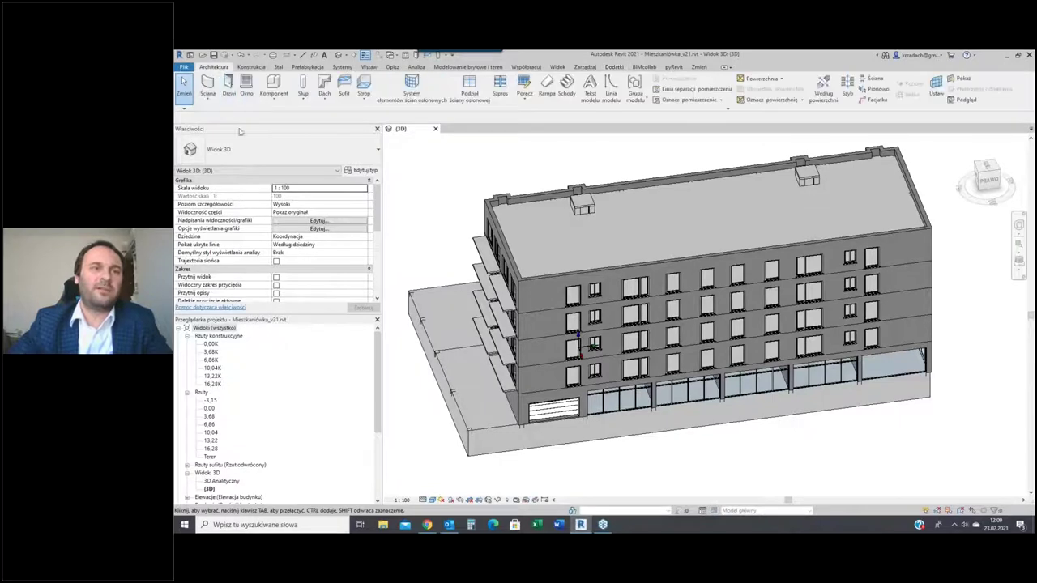
left_click(210, 83)
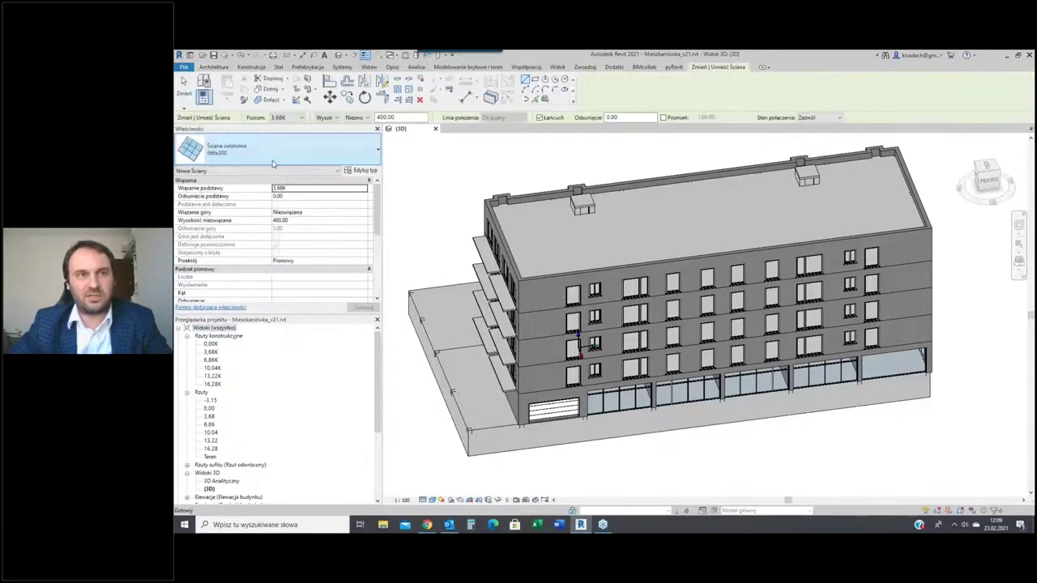
left_click(276, 160)
scroll(296, 240, "down", 3)
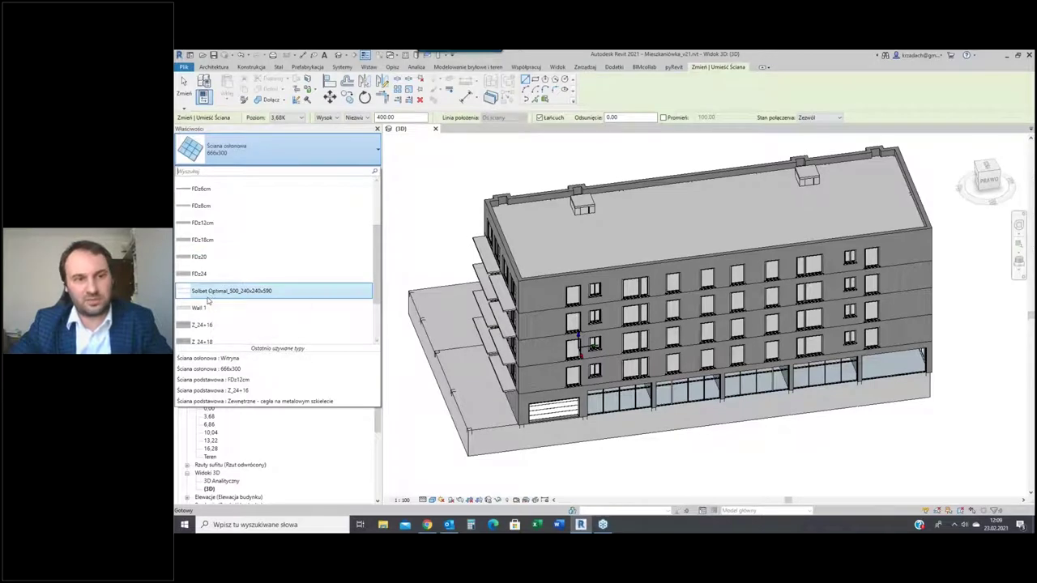
left_click(249, 291)
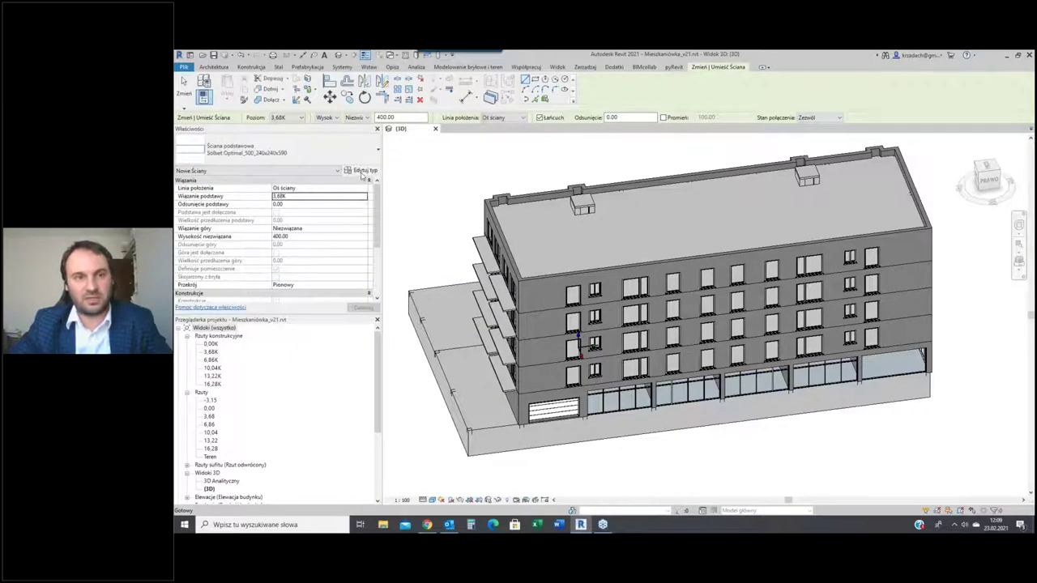
Examine the type properties of the Solbet Optimal_500_240x240x590 wall, including its identity, IFC and SLBT block parameters
left_click(363, 171)
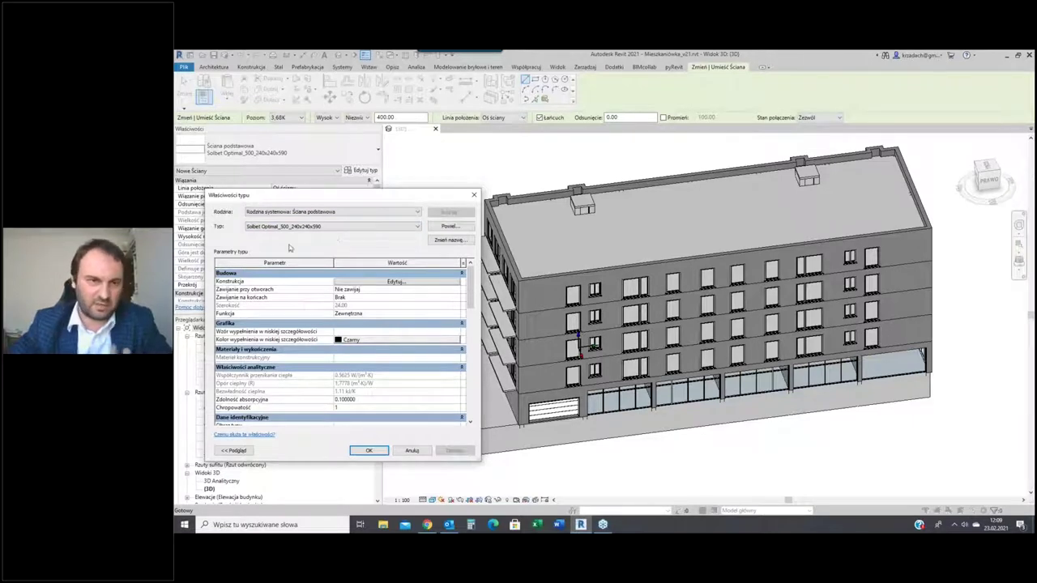
scroll(435, 340, "down", 3)
scroll(435, 340, "down", 5)
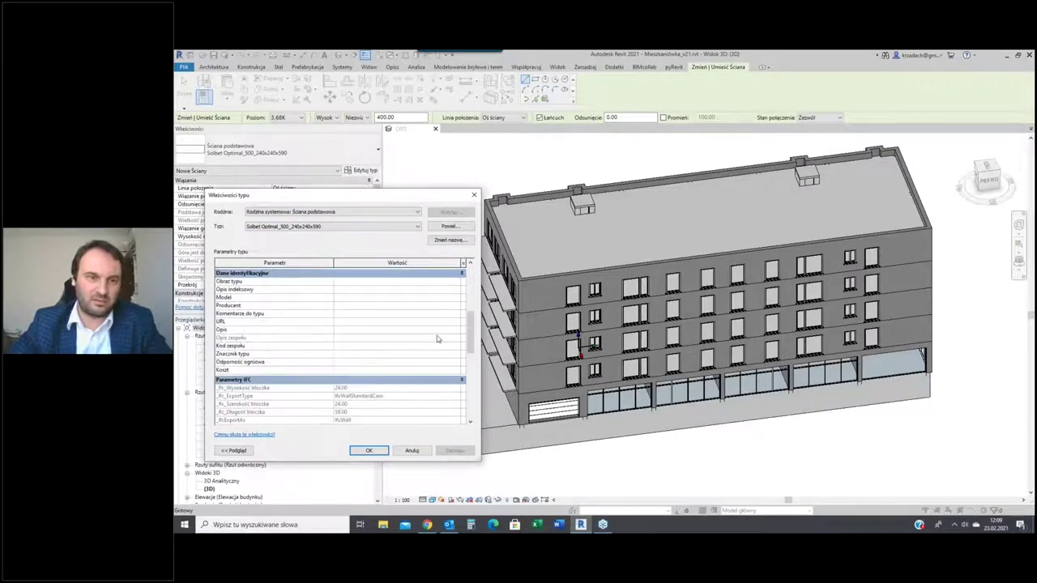
scroll(443, 297, "down", 2)
scroll(443, 296, "down", 1)
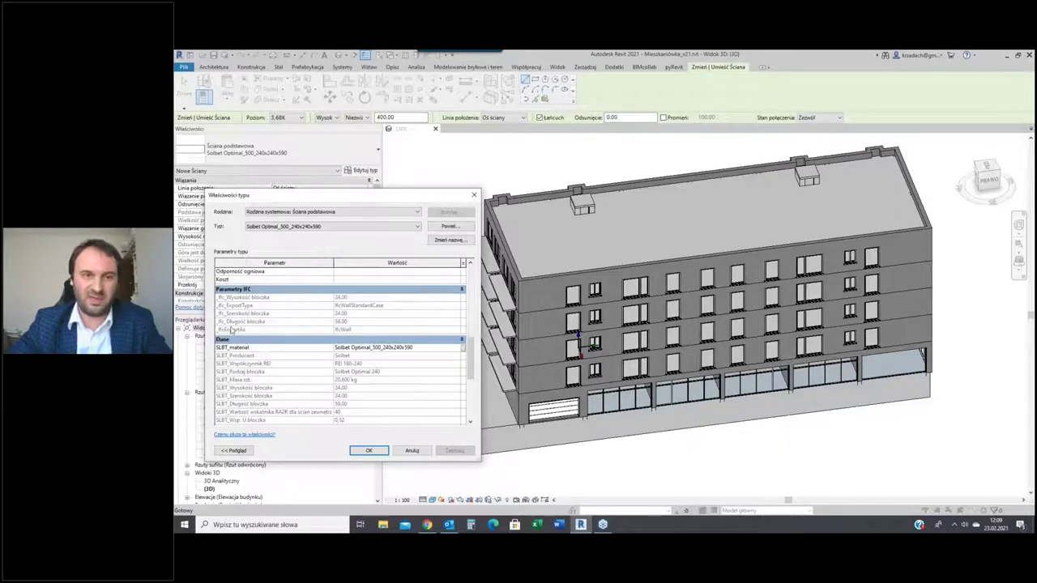
scroll(419, 317, "down", 3)
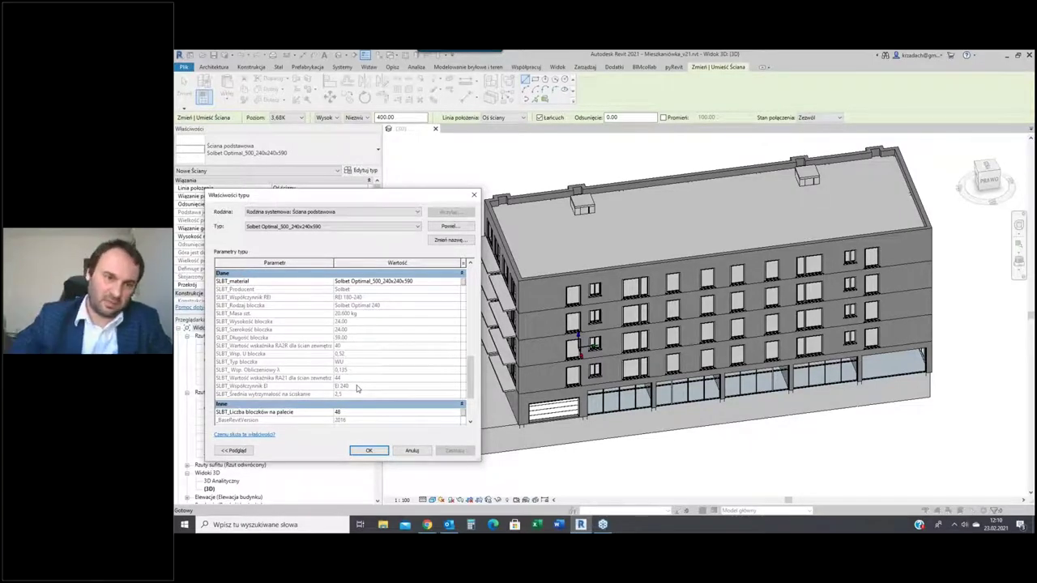
scroll(359, 383, "down", 3)
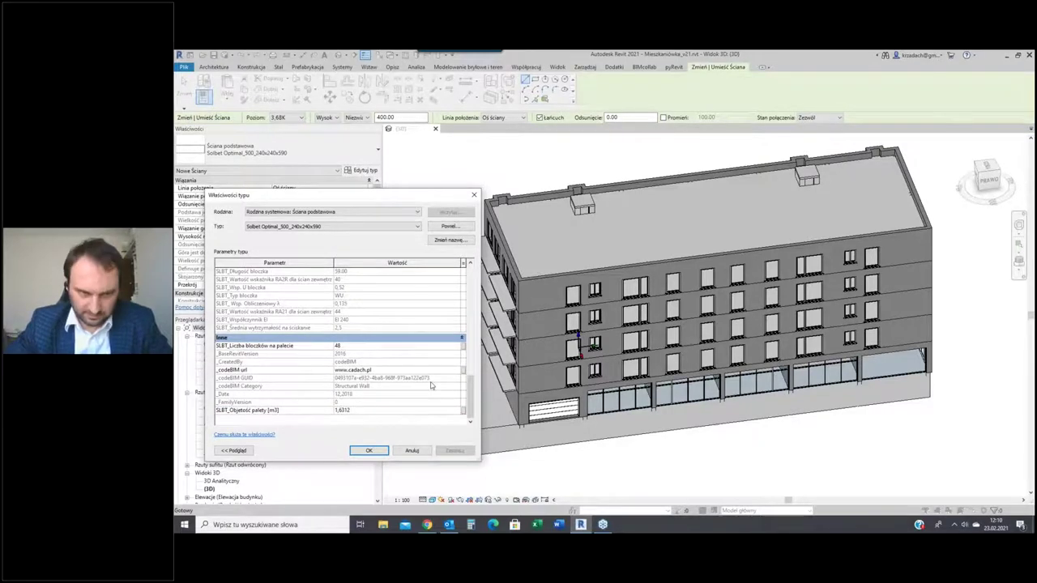
scroll(430, 385, "up", 10)
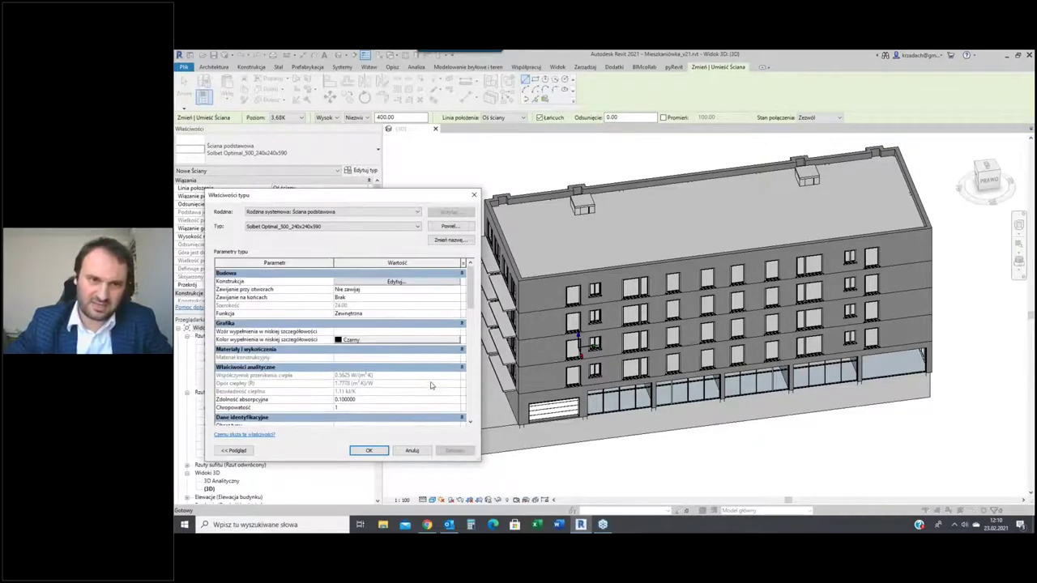
Inspect the thermal properties of the core layer's material in the wall assembly, then close the dialogs and leave the Wall tool
left_click(404, 283)
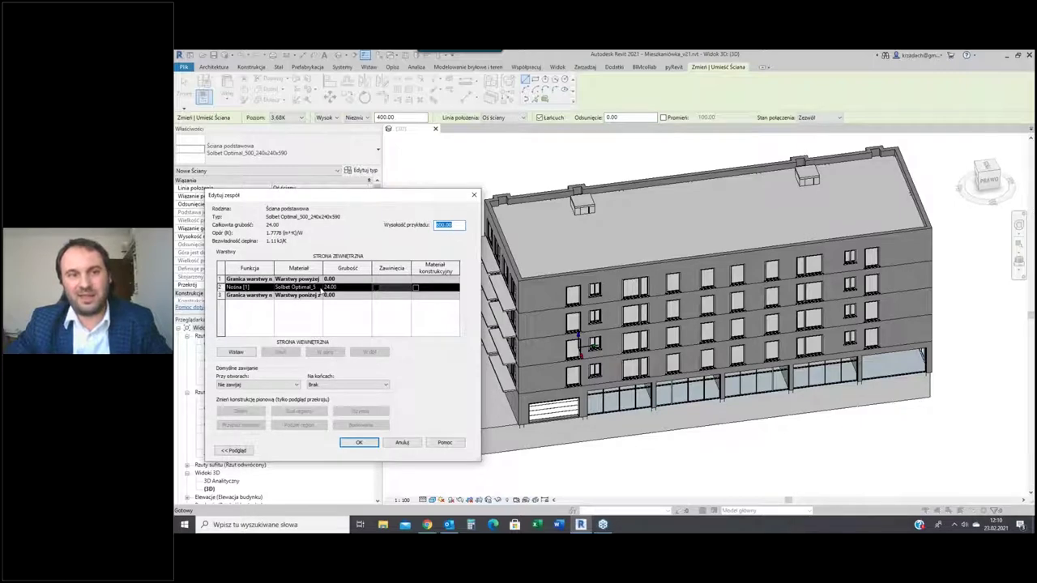
left_click(321, 290)
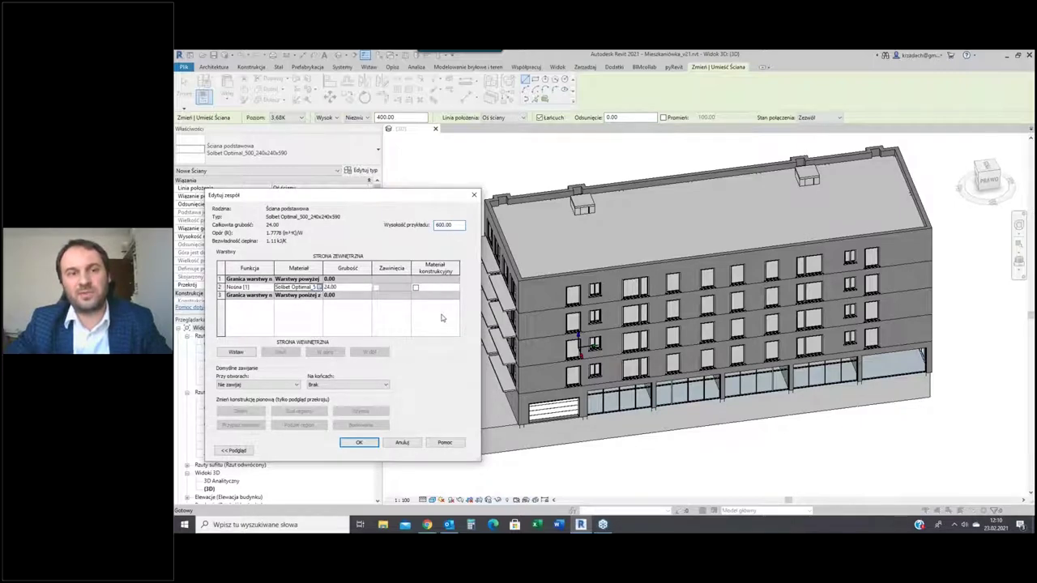
left_click(320, 287)
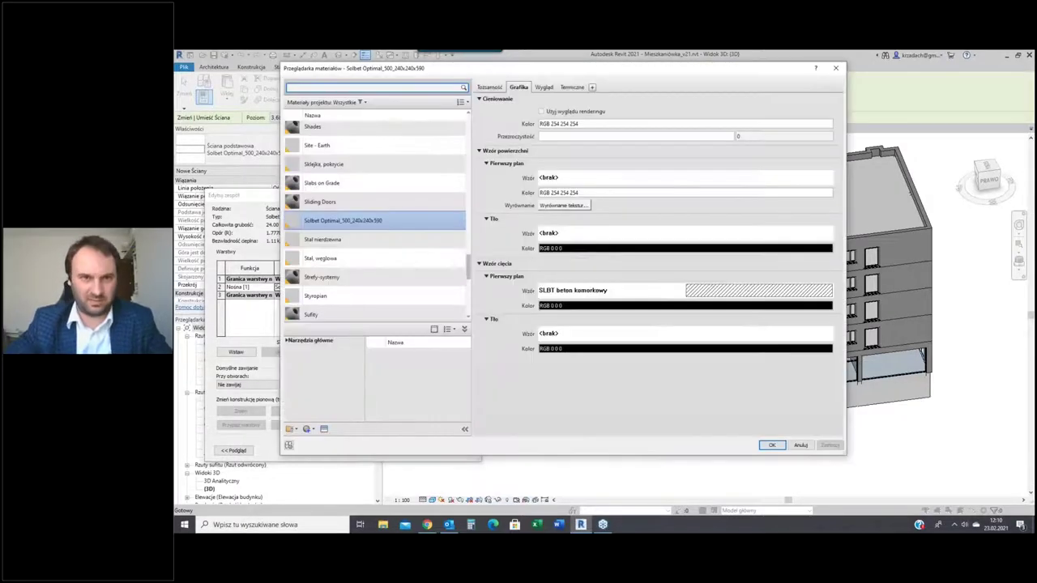
left_click(571, 88)
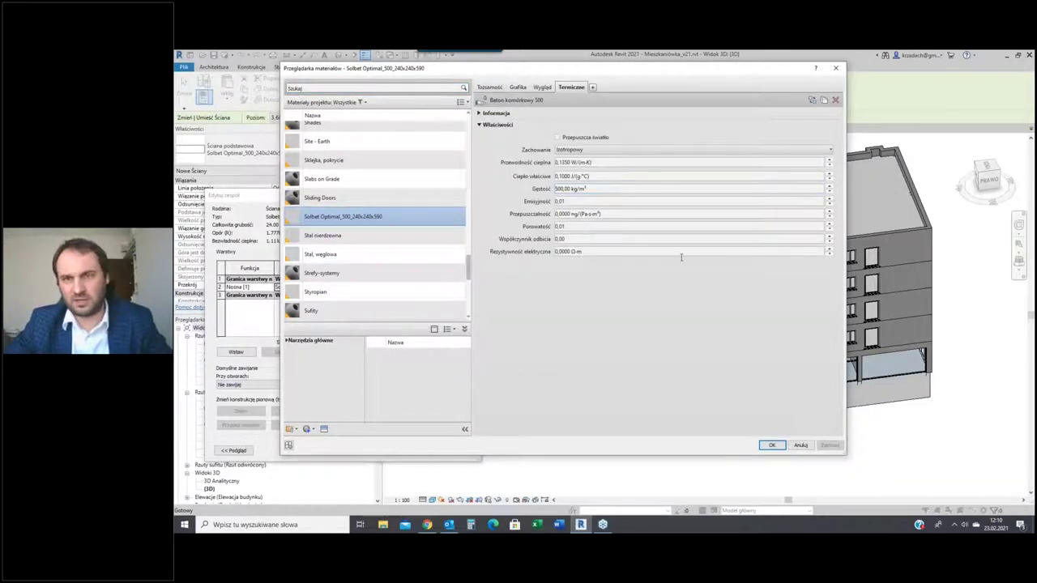
left_click(572, 162)
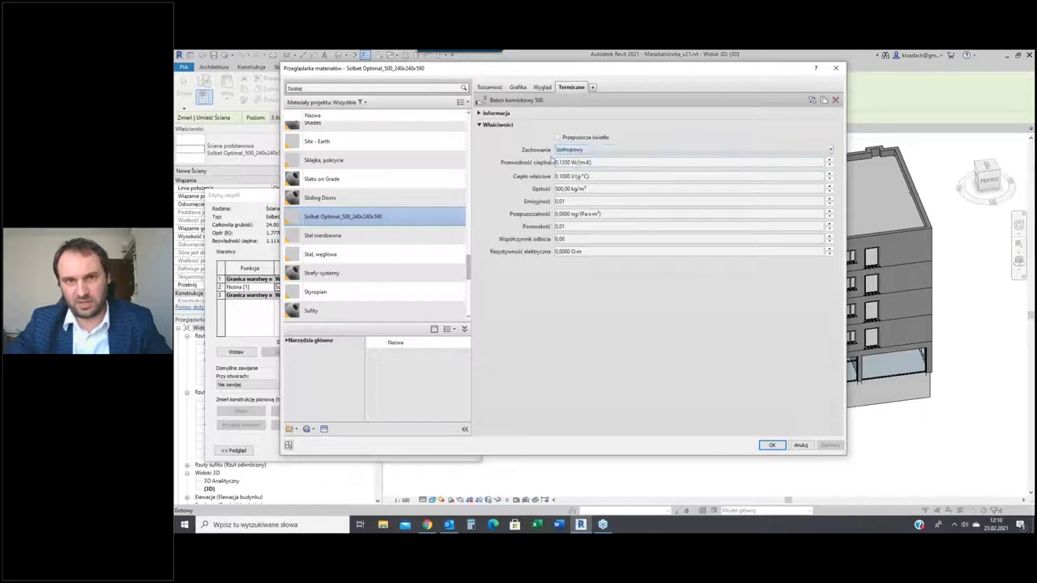
left_click(806, 448)
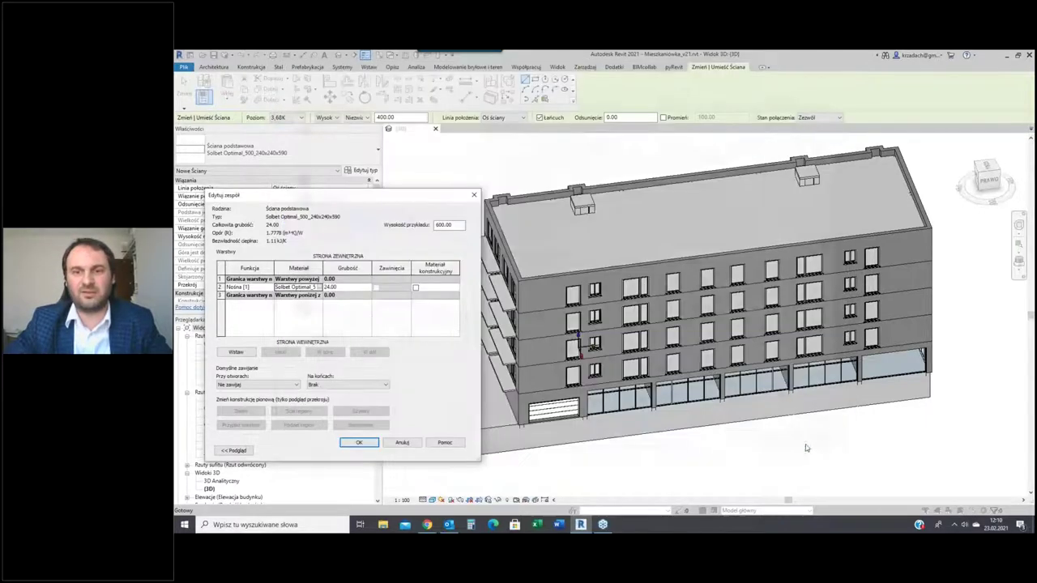
left_click(360, 443)
left_click(364, 448)
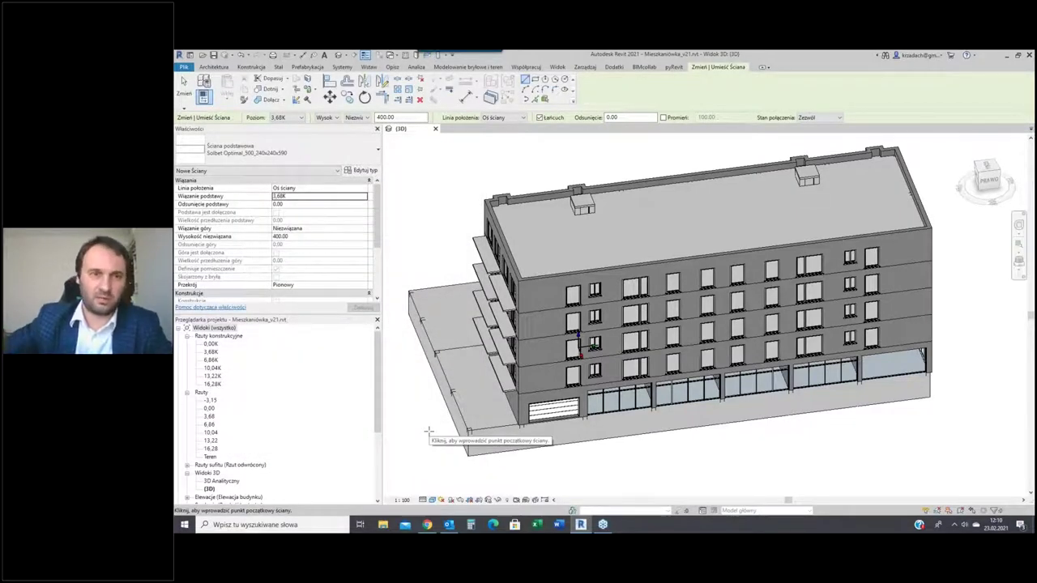
key("Escape")
key("Escape")
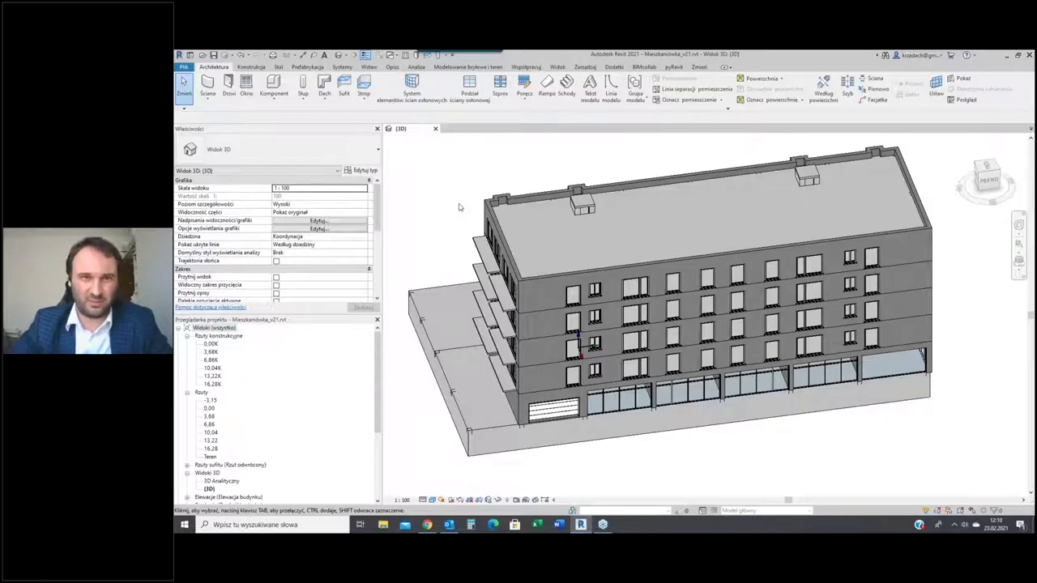
Generate the material for Solbet Optimal_700_240x240x590 from the Solbet library
left_click(614, 67)
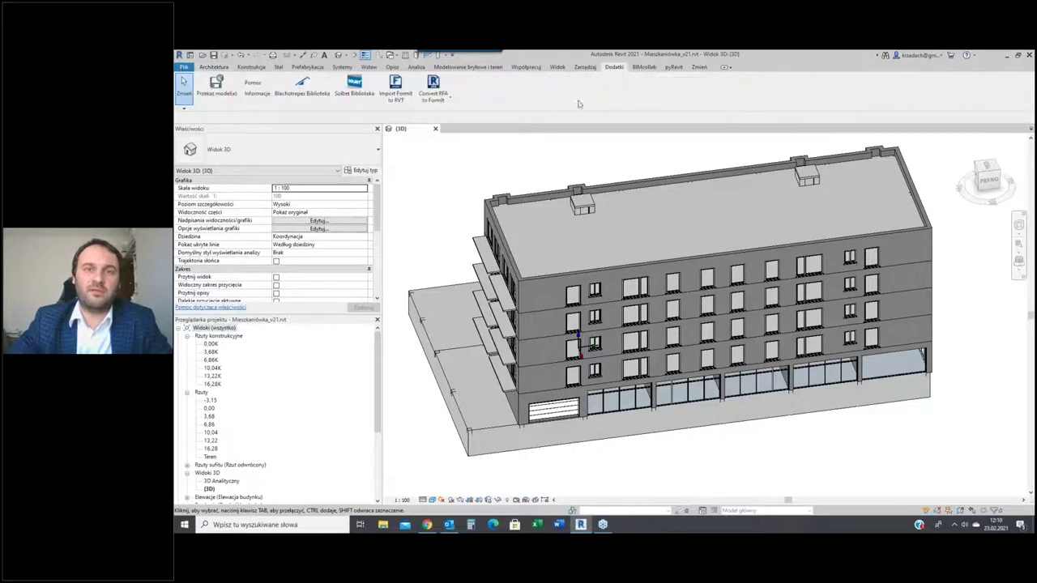
left_click(341, 96)
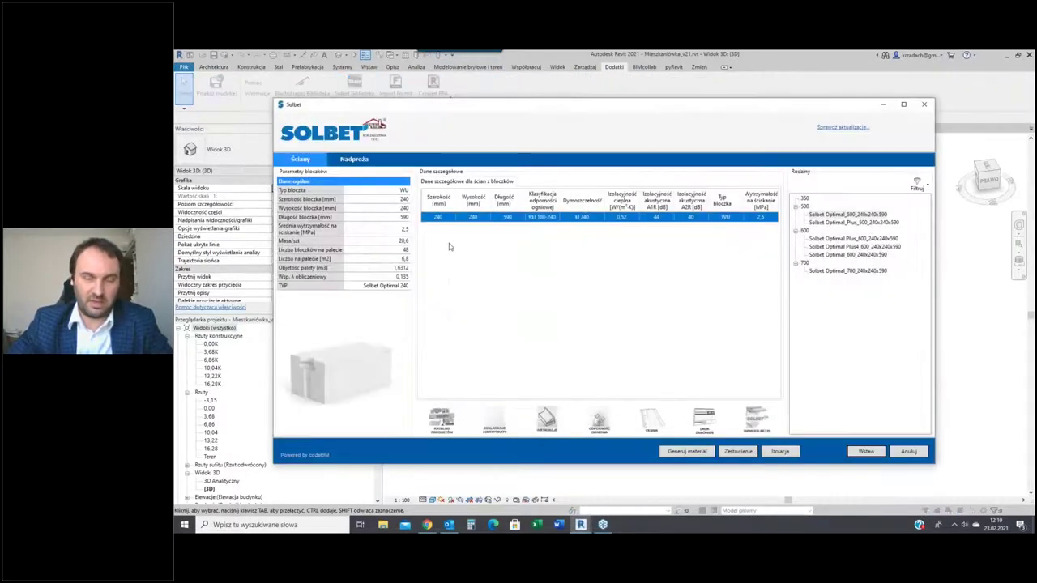
left_click(834, 214)
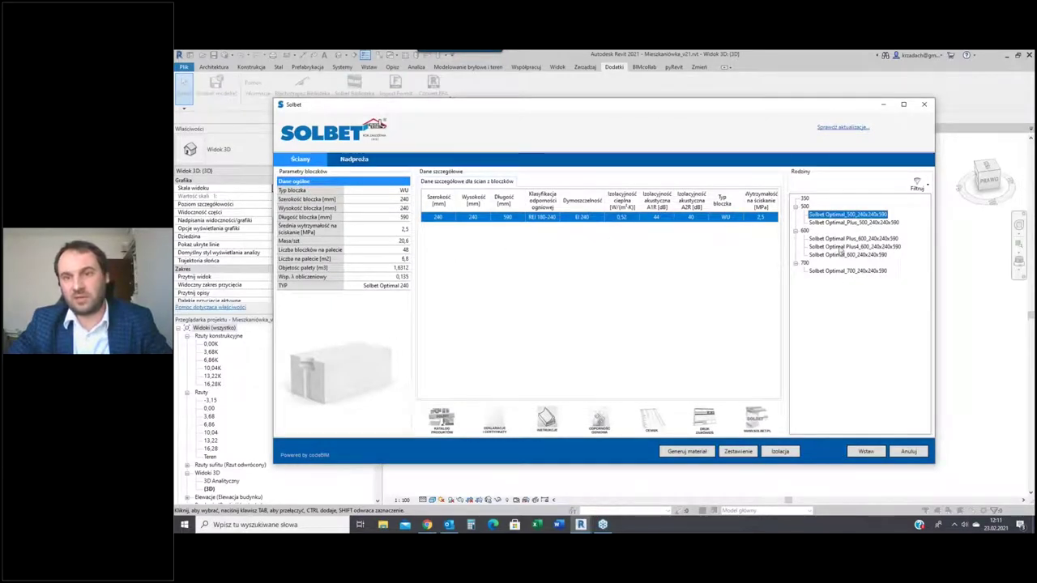
left_click(835, 272)
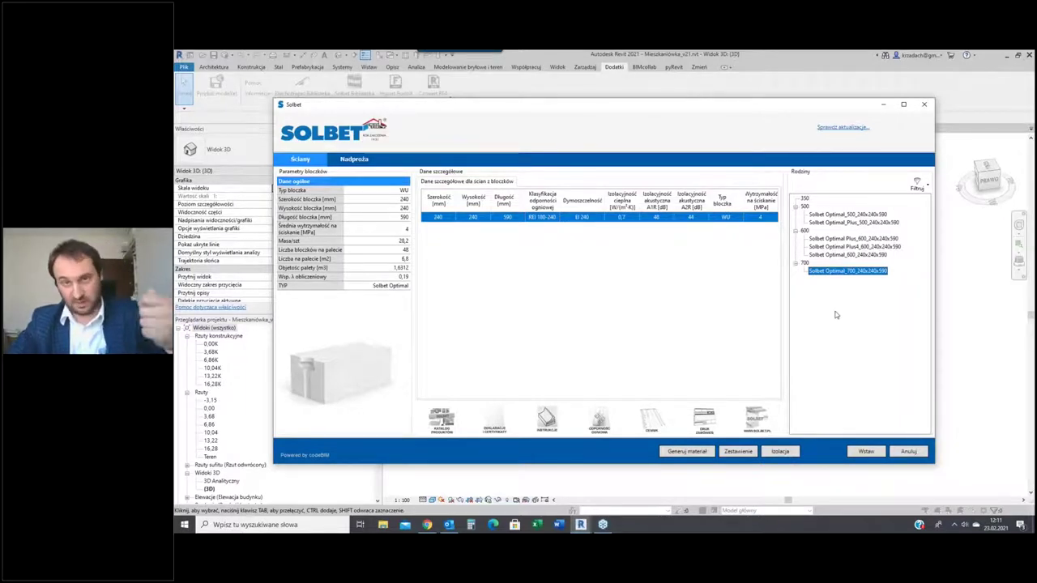
left_click(699, 453)
left_click(699, 453)
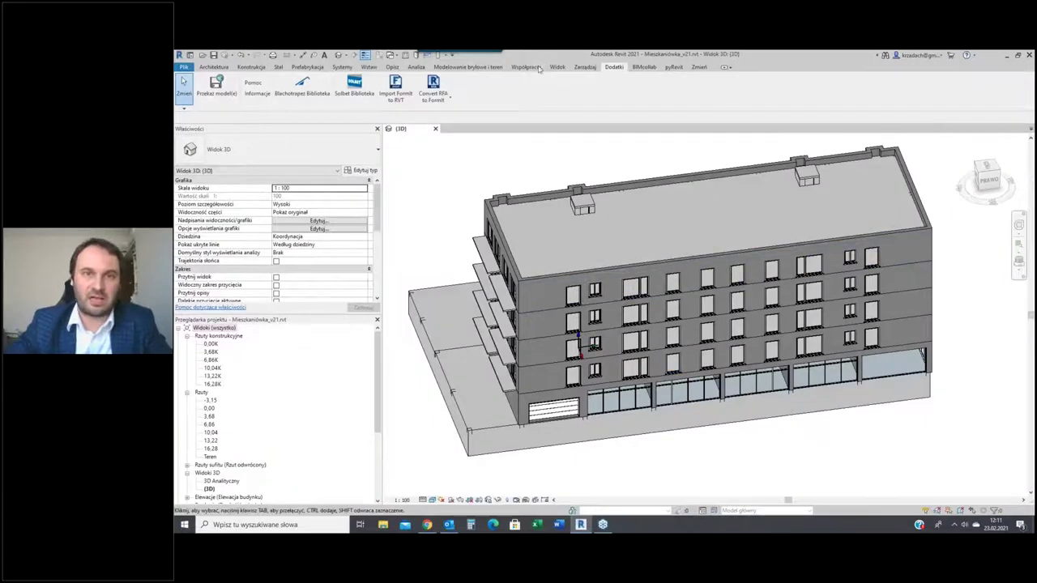
Look up the Solbet Optimal_700_240x240x590 material among the project materials and close the material browser without changes
left_click(584, 67)
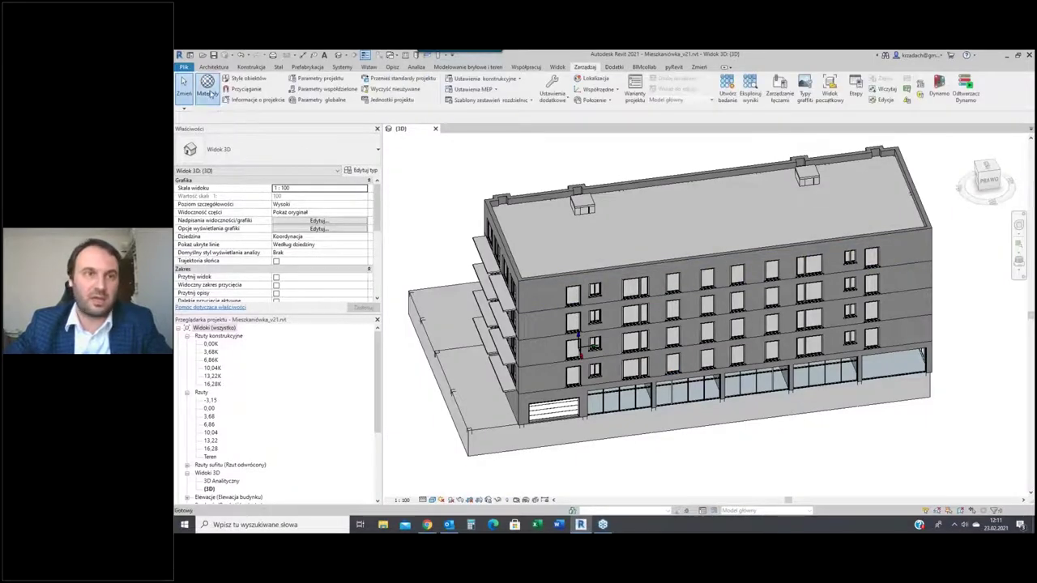
left_click(207, 85)
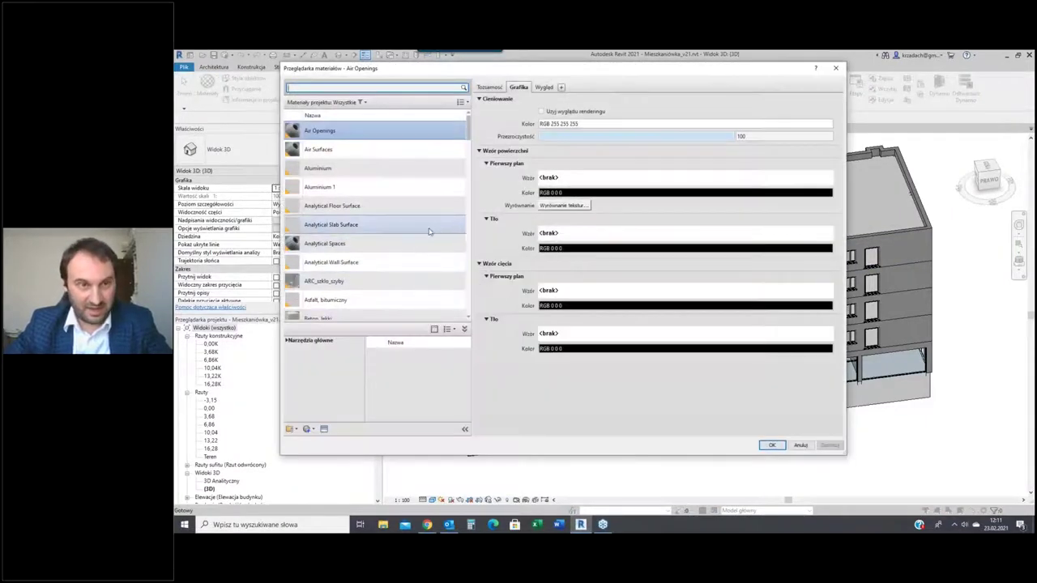
scroll(429, 227, "down", 5)
scroll(427, 225, "down", 10)
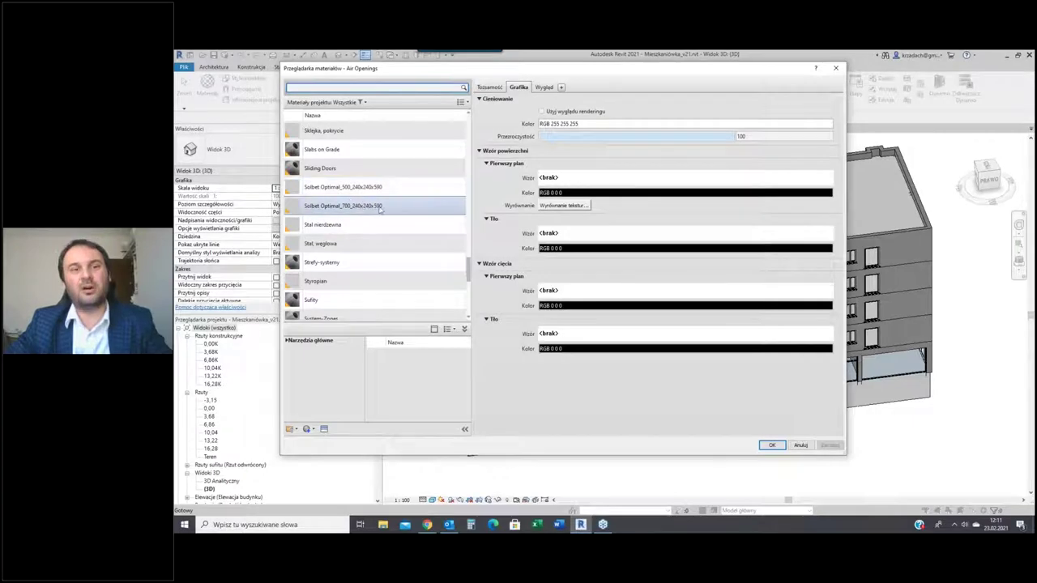
left_click(802, 447)
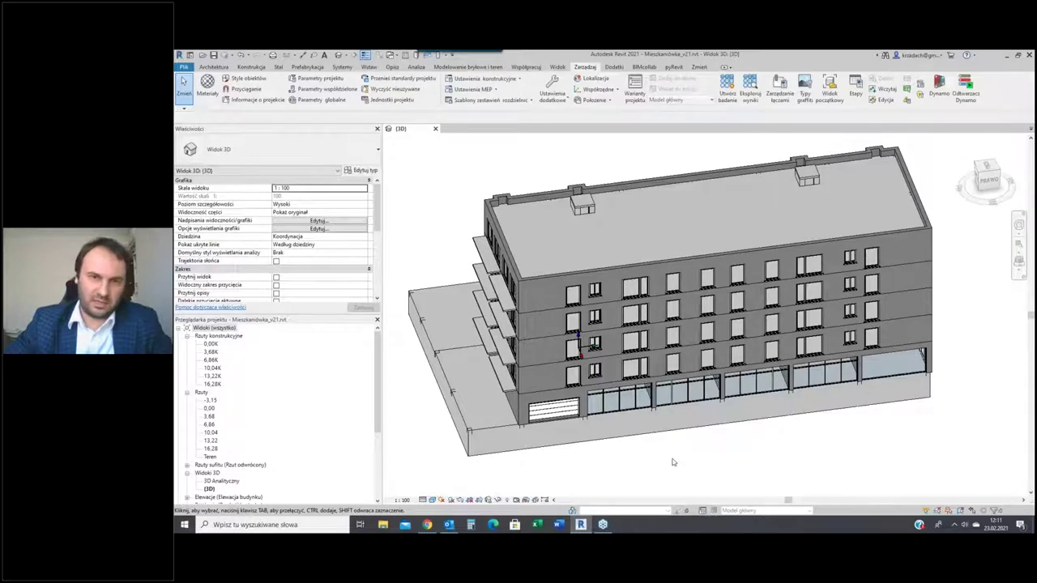
Select the top-storey exterior wall on the building's long facade in the 3D view
middle_click_drag(685, 459, 715, 442, "shift")
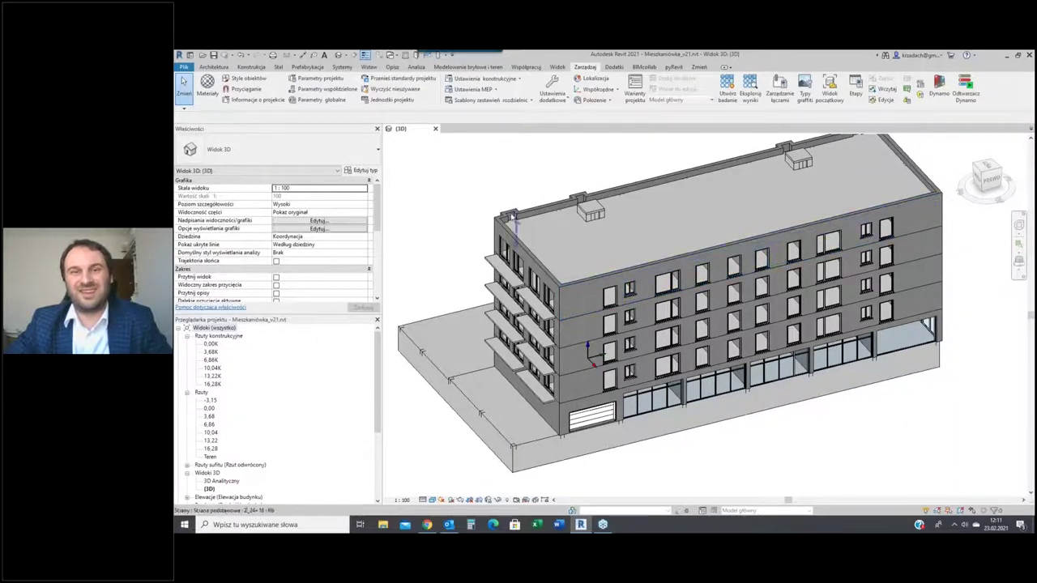
scroll(471, 482, "down", 1)
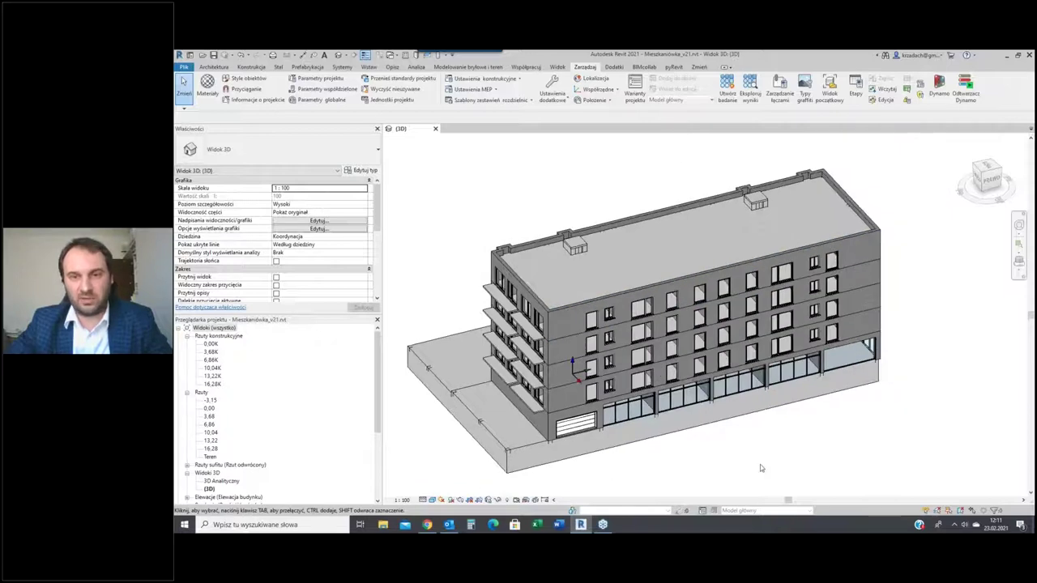
left_click(736, 486)
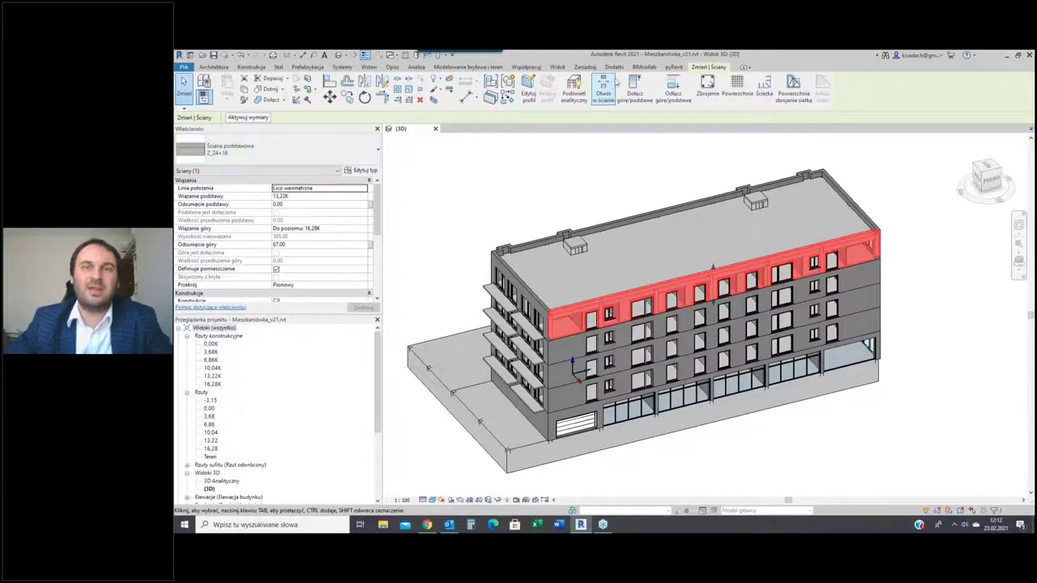
left_click(634, 87)
key("Escape")
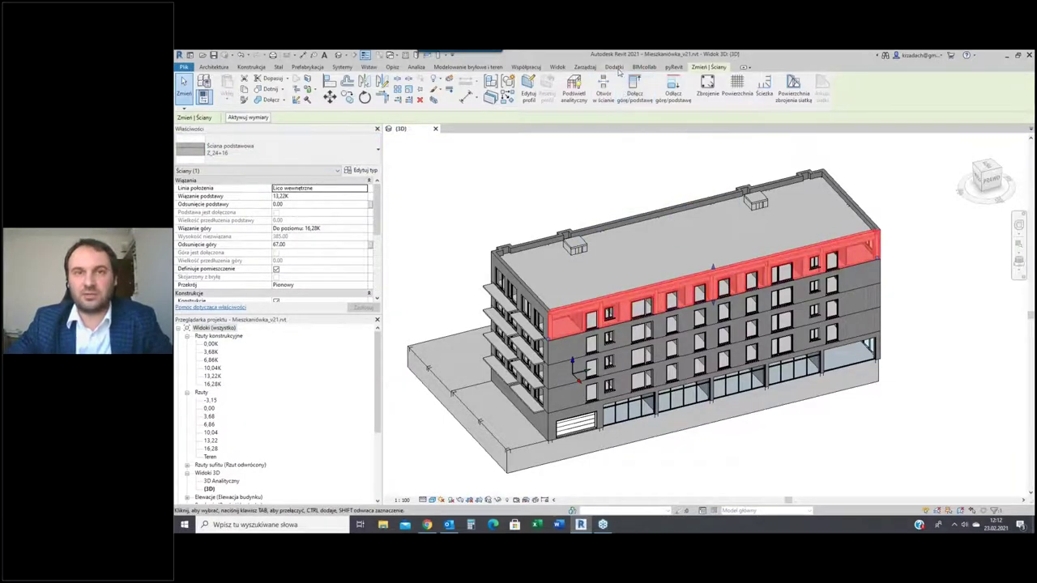
Reopen the Solbet library, check the block width filter and choose the Solbet Optimal Plus_600_240x240x590 wall family
left_click(354, 84)
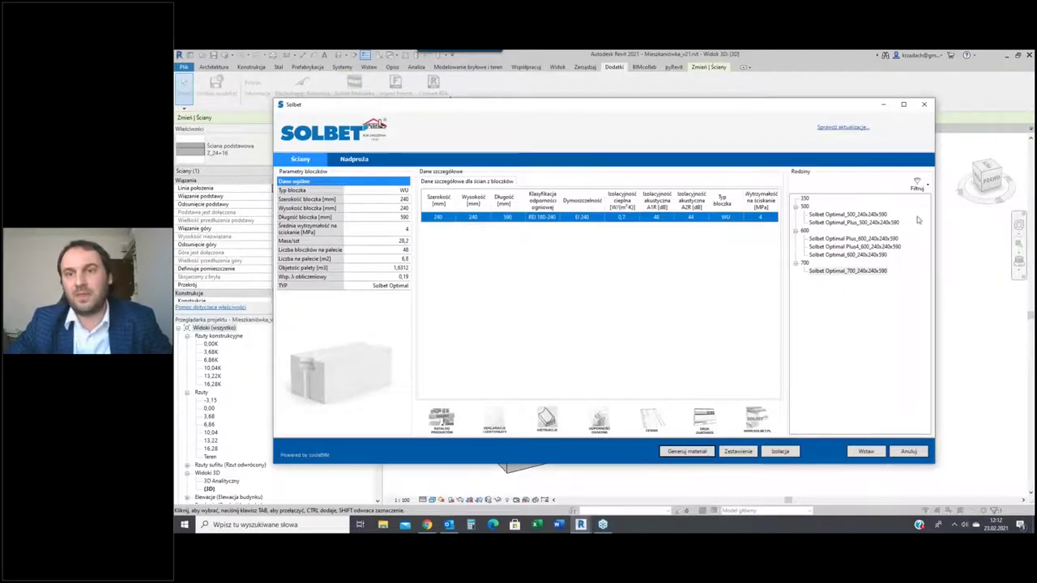
left_click(921, 188)
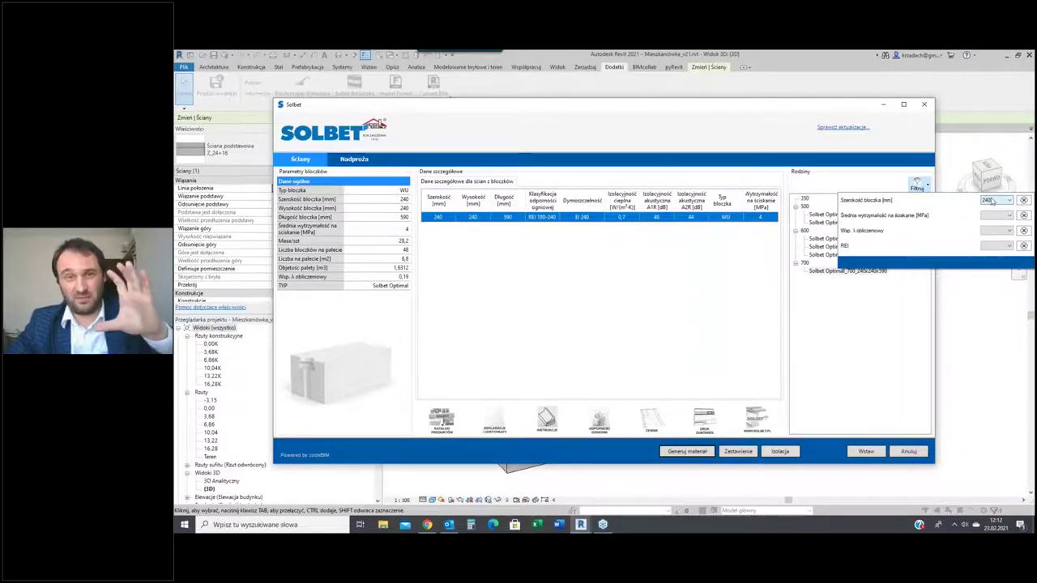
left_click(864, 305)
left_click(873, 239)
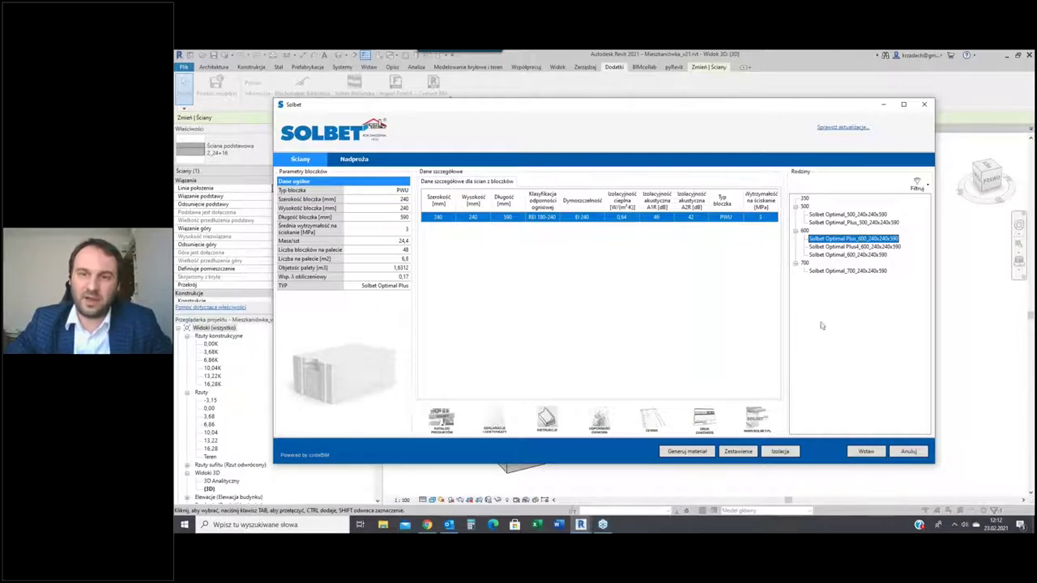
Open the heat transfer calculator for Solbet Optimal Plus_600_240x240x590 and calculate the EPS insulation thicknesses for a design U-value of 0.2 W/(m²·K)
left_click(789, 452)
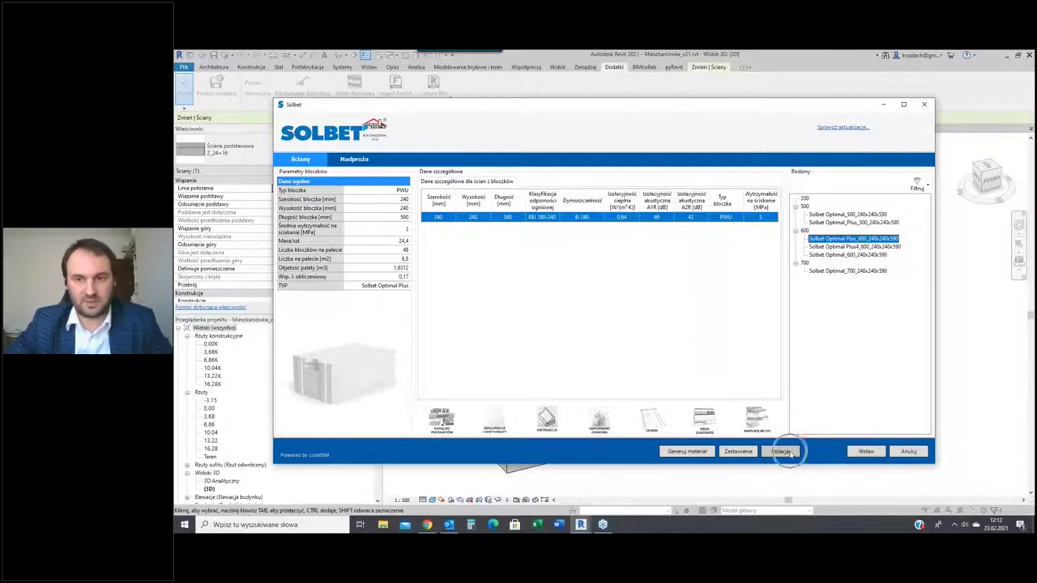
left_click(790, 453)
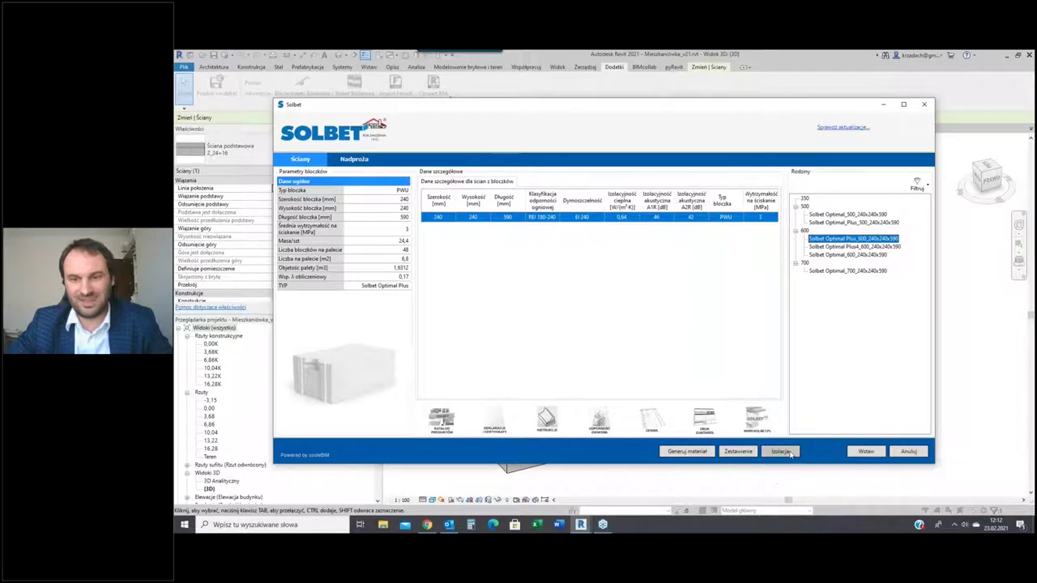
left_click(786, 454)
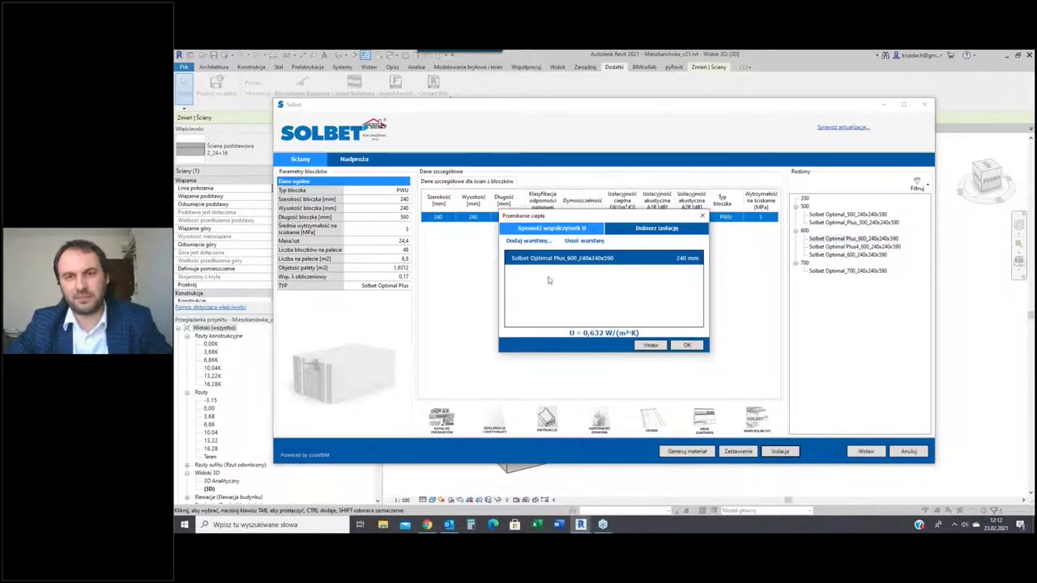
left_click_drag(620, 219, 616, 135)
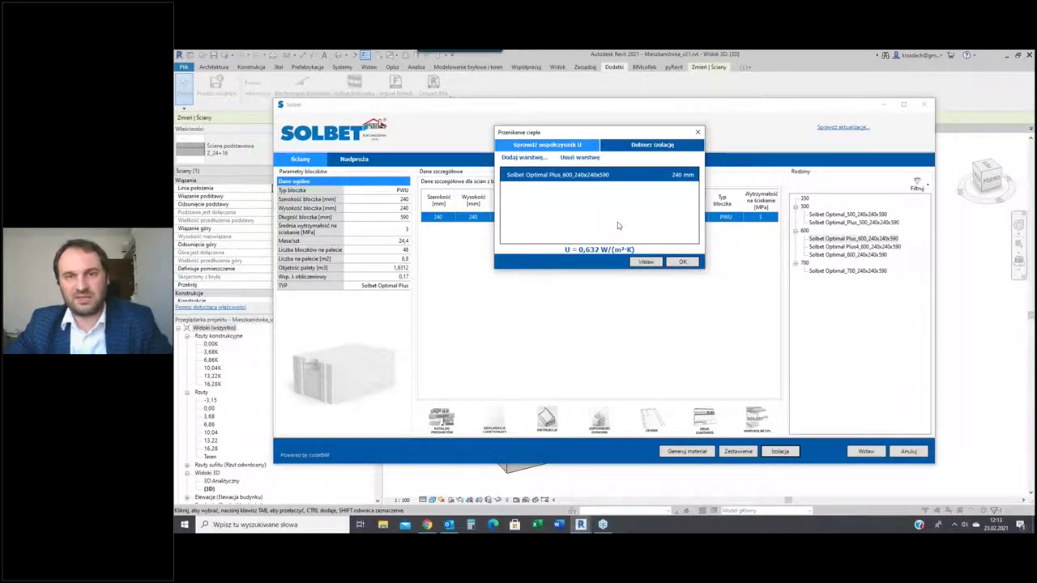
left_click(655, 147)
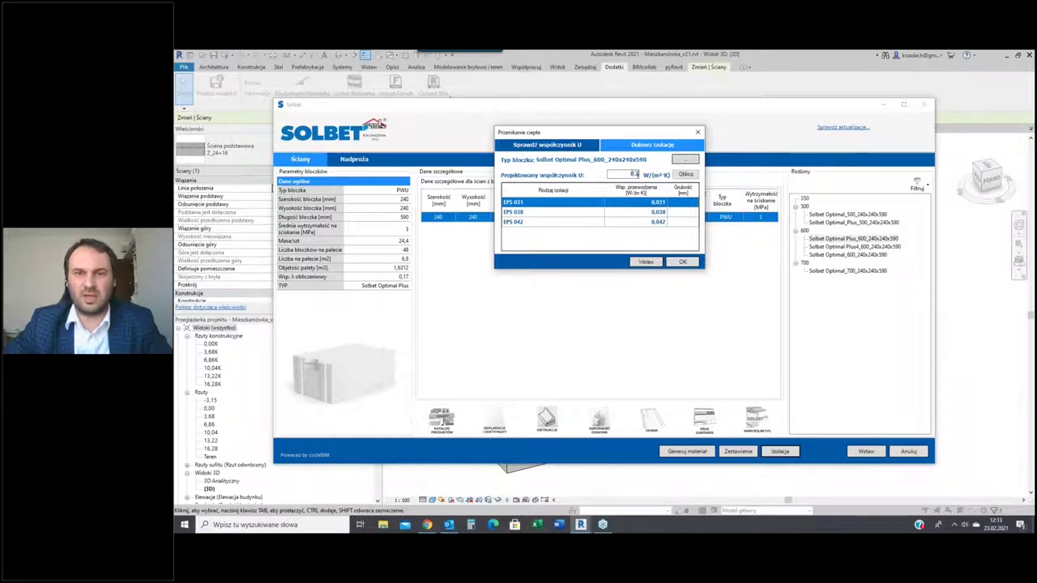
left_click(634, 174)
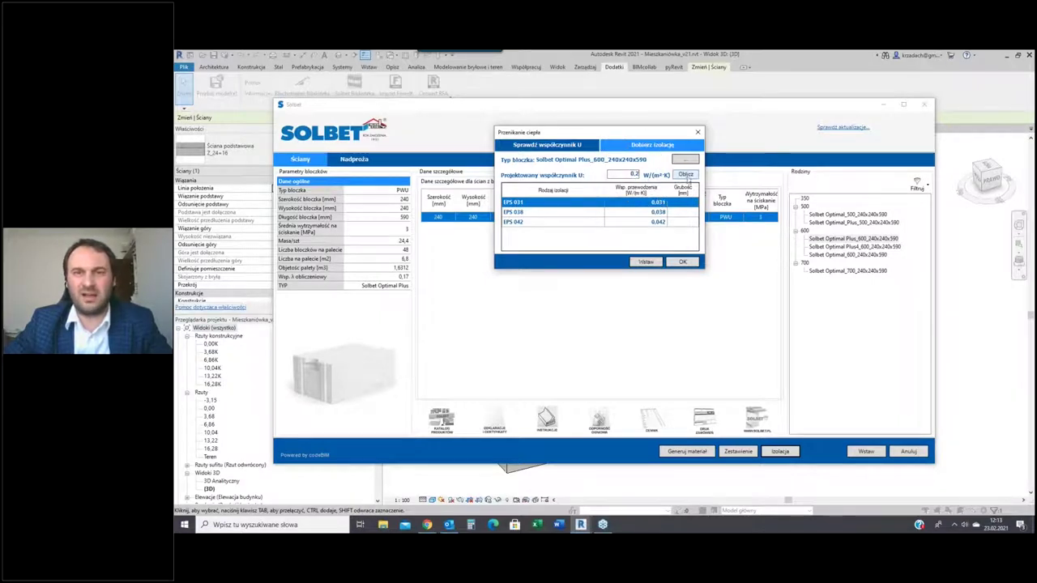
left_click(690, 175)
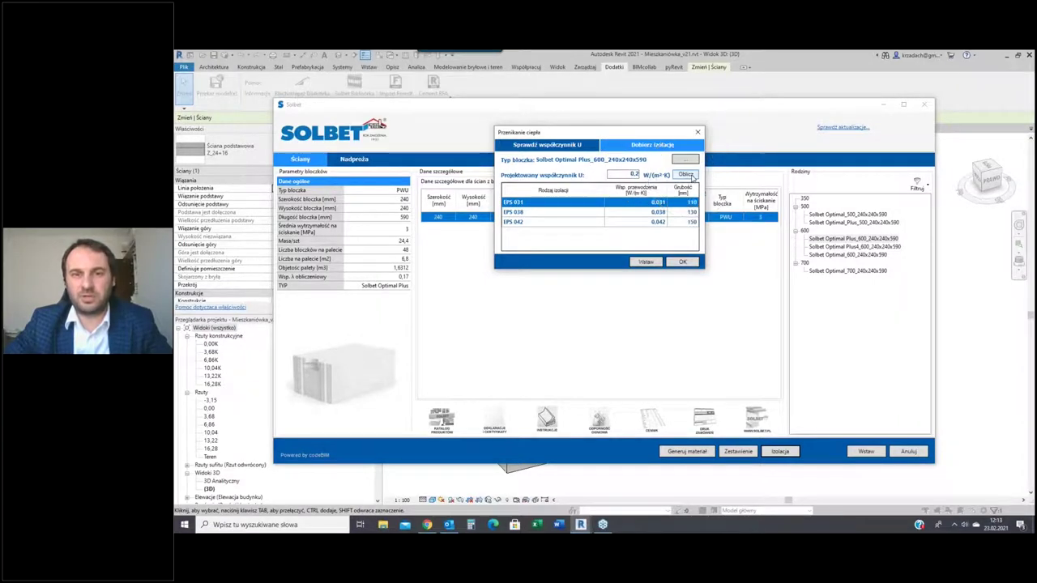
left_click(690, 175)
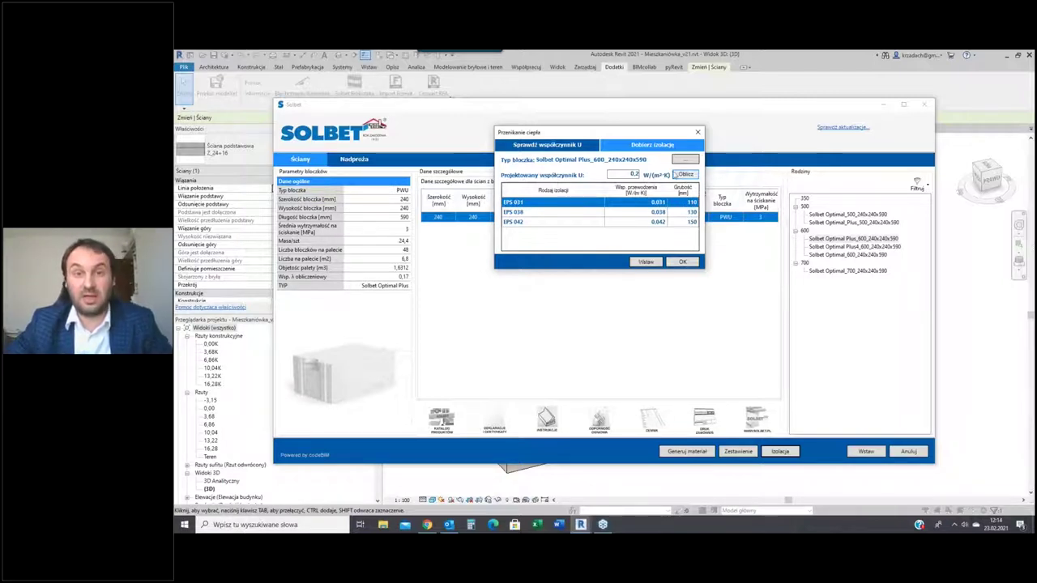
Return to the U-value check and add a 160 mm EPS 031 insulation layer to the Solbet Optimal Plus_600_240x240x590 block
left_click(572, 148)
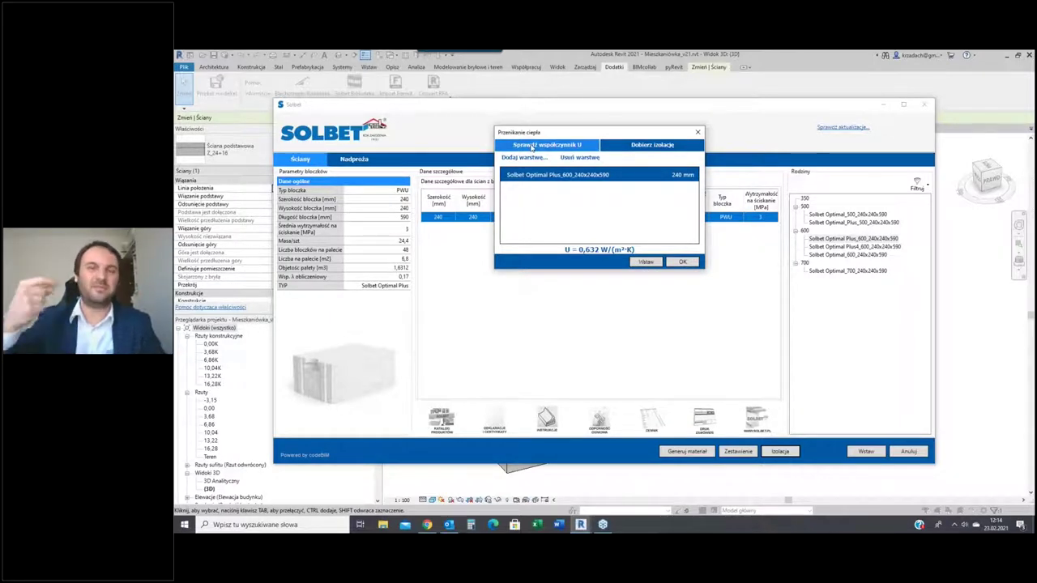
left_click(567, 253)
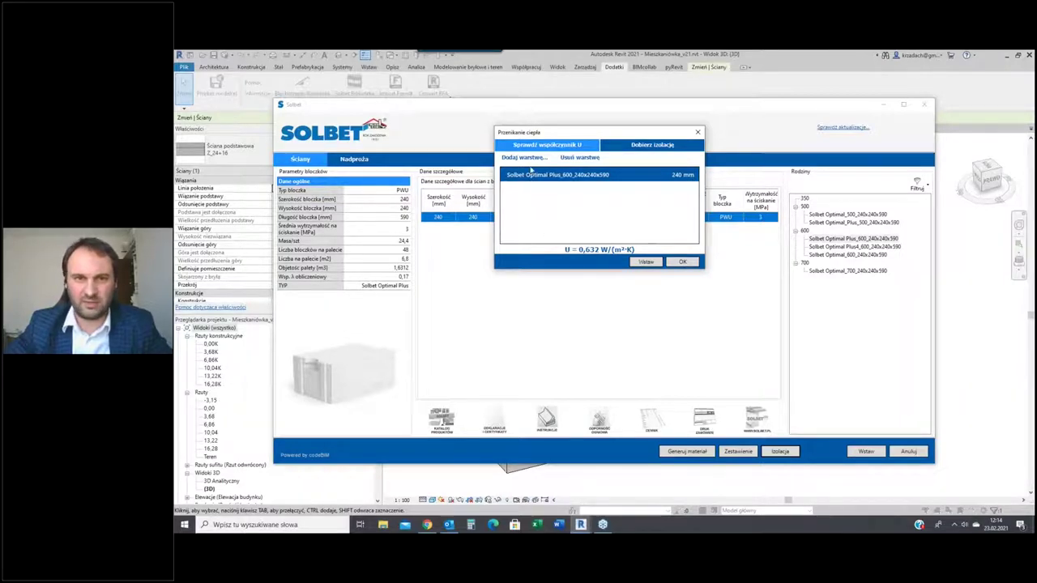
left_click(533, 160)
scroll(556, 315, "down", 3)
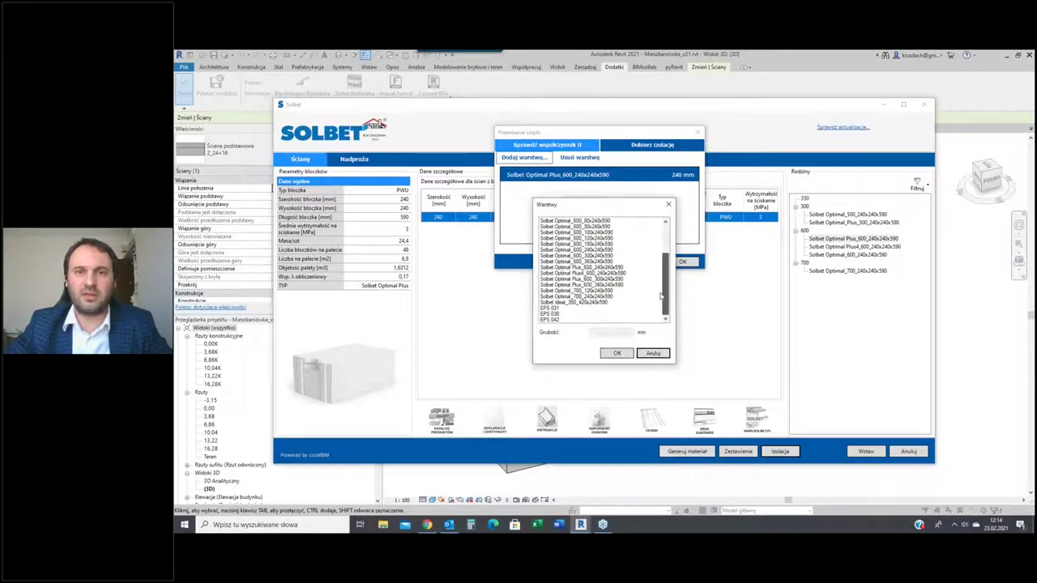
left_click(555, 309)
left_click(608, 332)
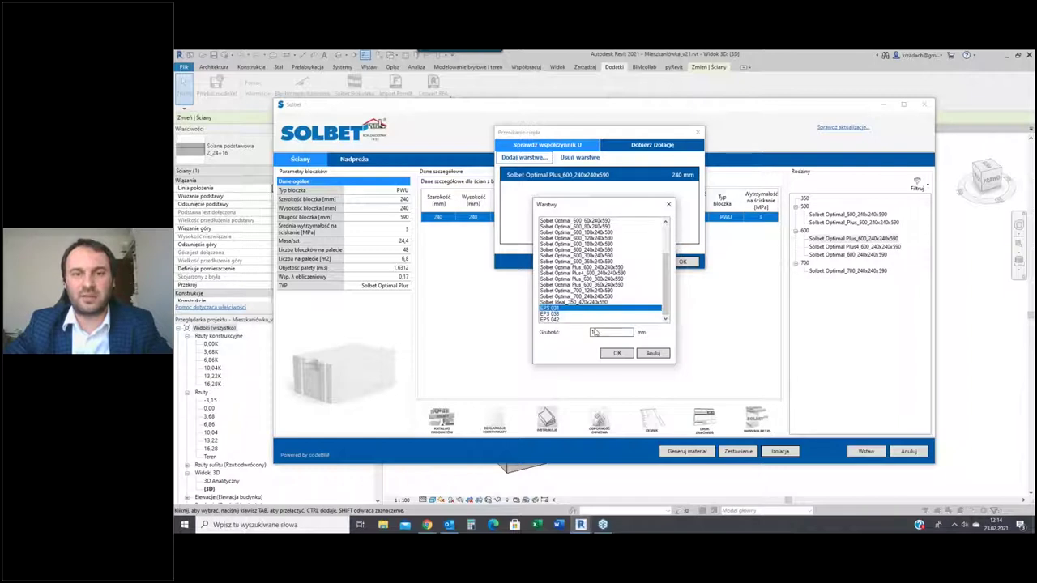
type("10")
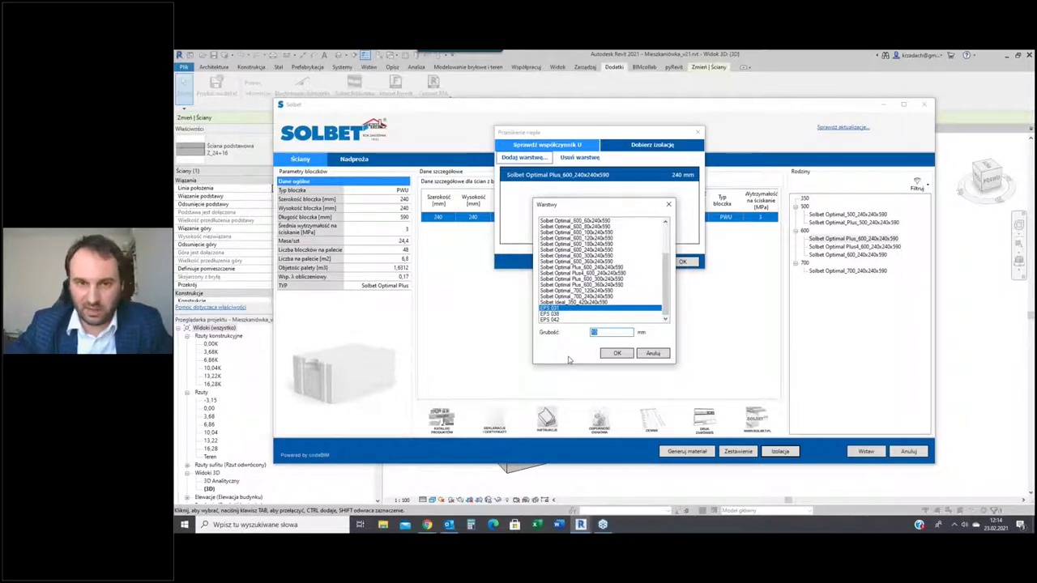
type("10")
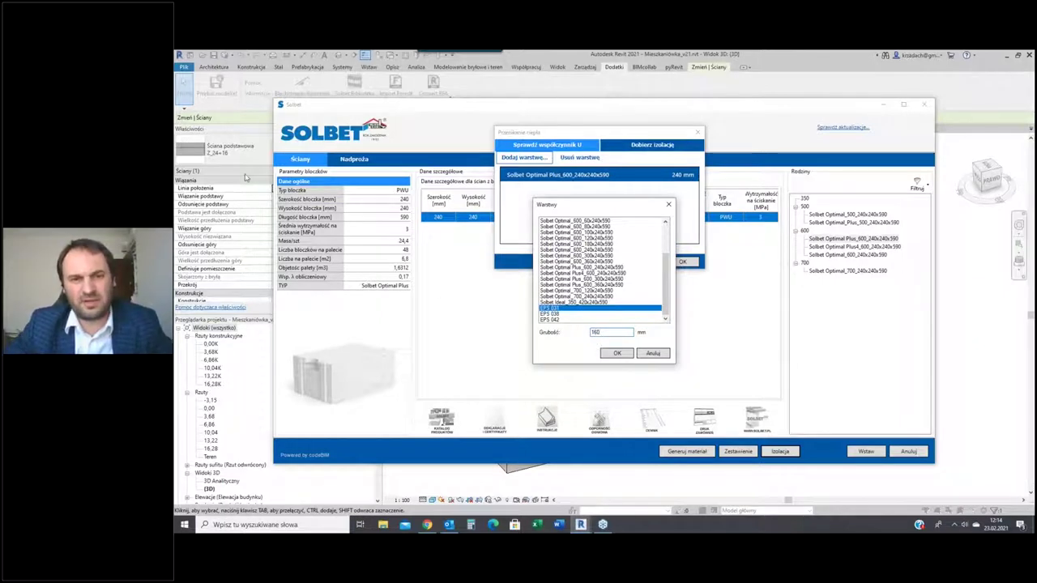
left_click(617, 353)
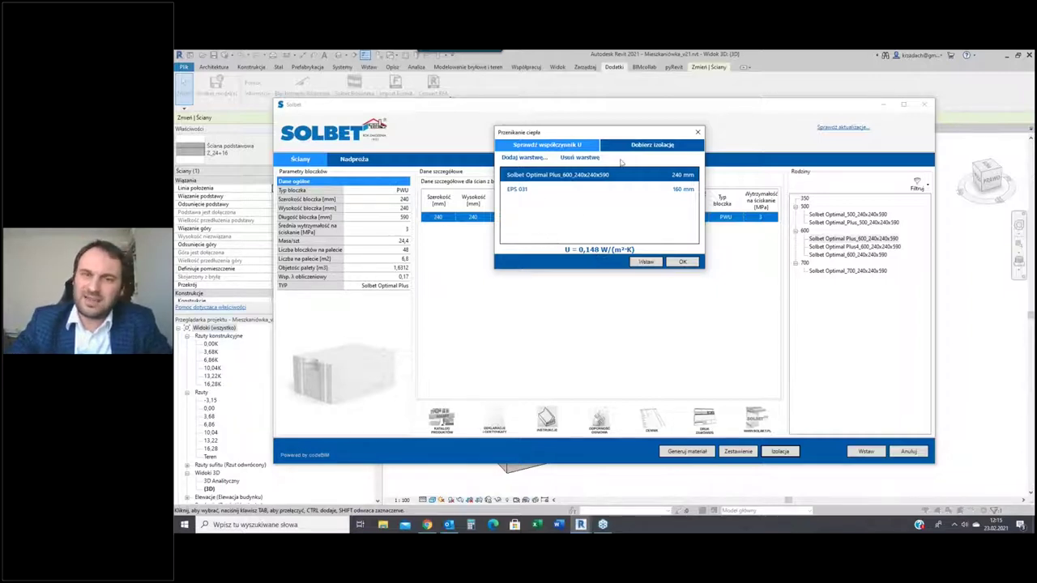
Insert the block and EPS 031 wall assembly on the selected top-storey wall, accept using the existing project types, and clear the selection
left_click(646, 263)
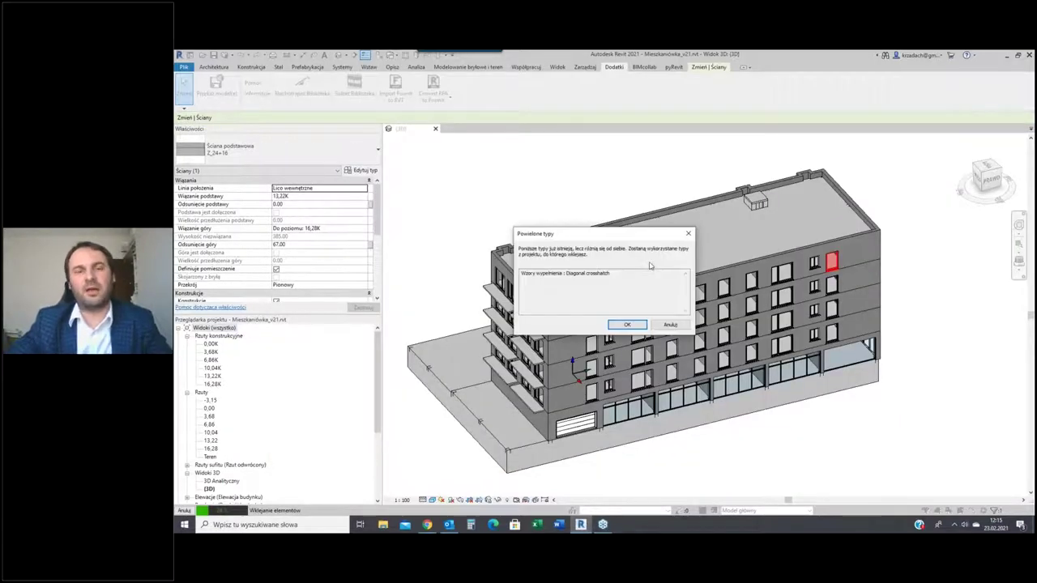
left_click(627, 324)
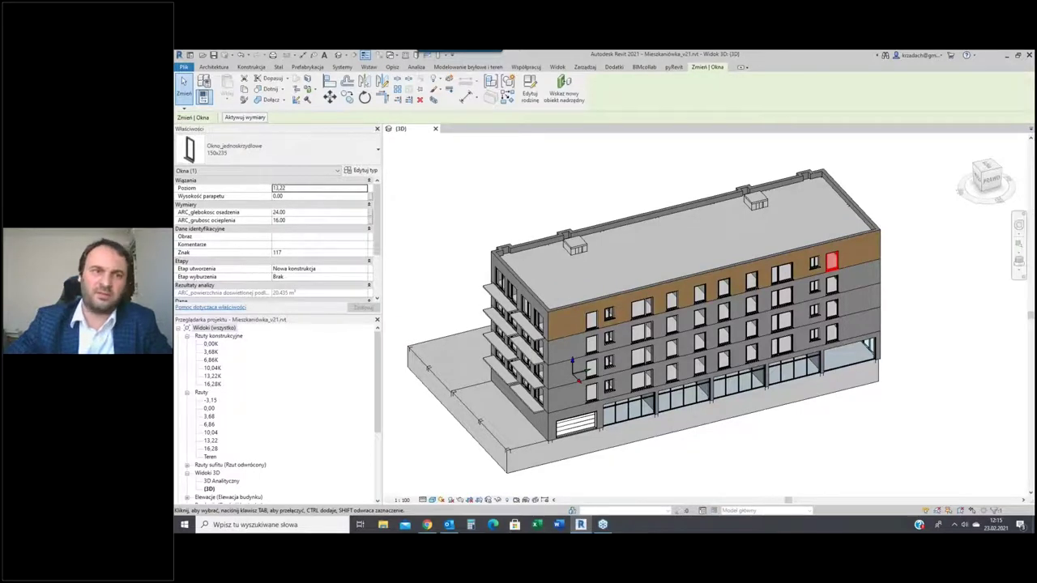
left_click(759, 456)
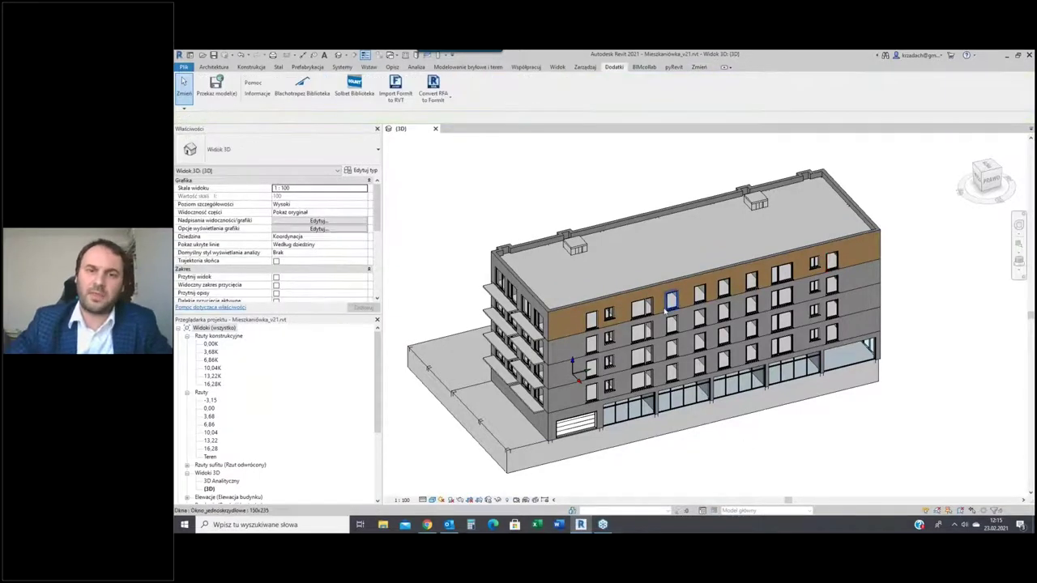
Review the top-storey long-facade wall's type properties, including the thermal values and Solbet block data, and close them without changes
left_click(753, 415)
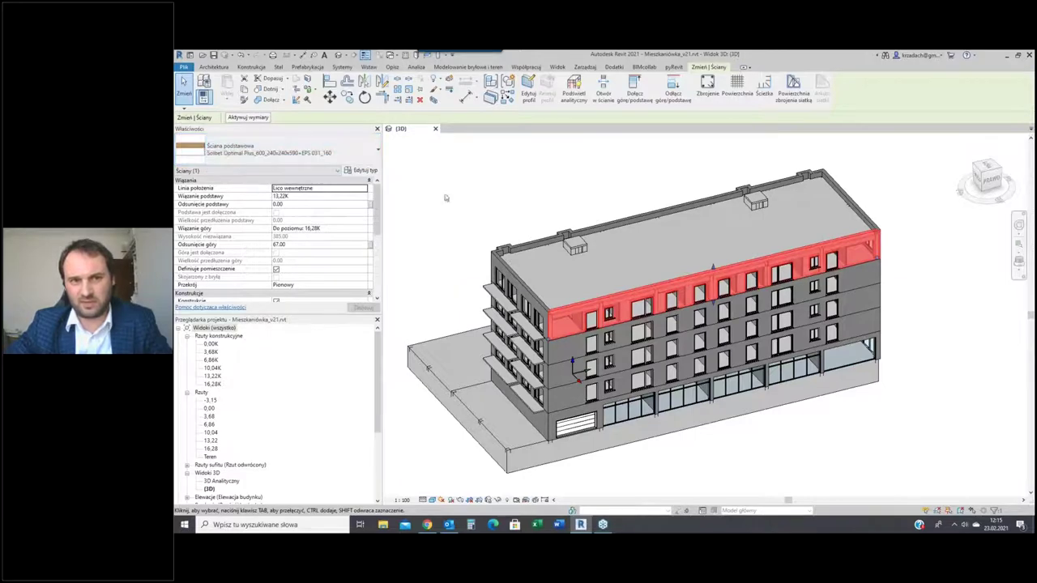
left_click(361, 170)
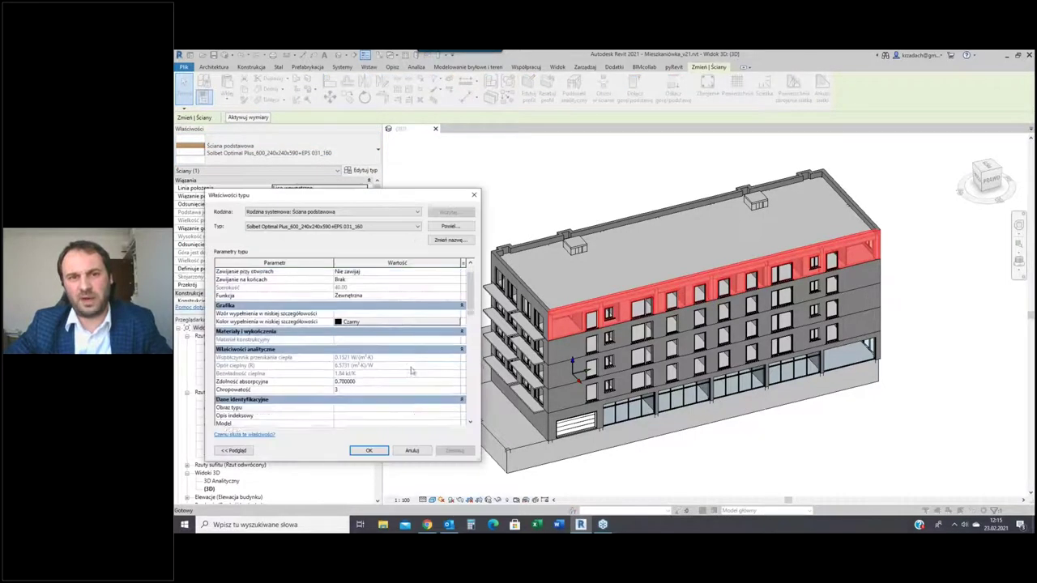
scroll(411, 370, "down", 10)
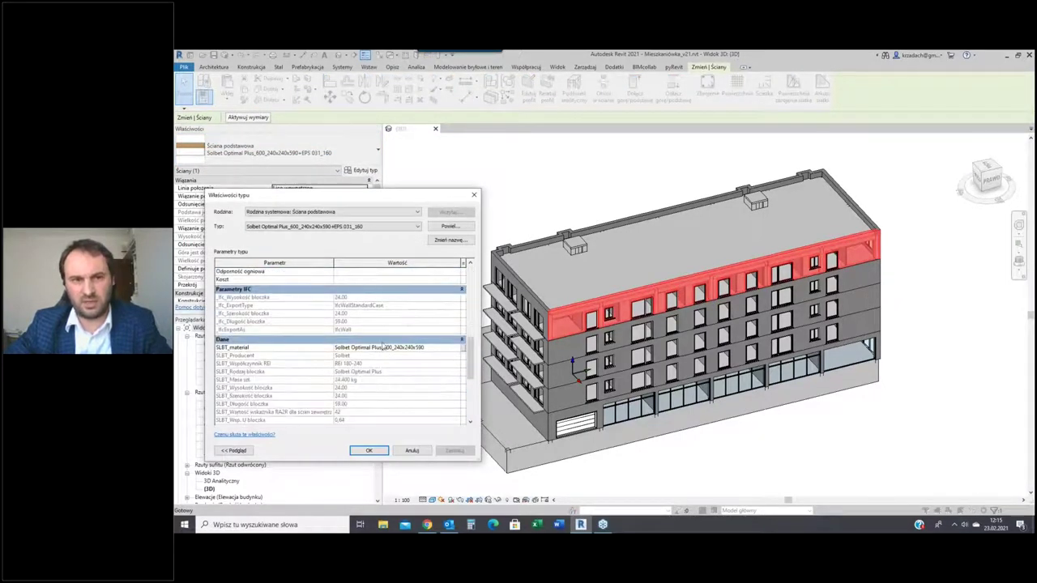
scroll(384, 345, "down", 5)
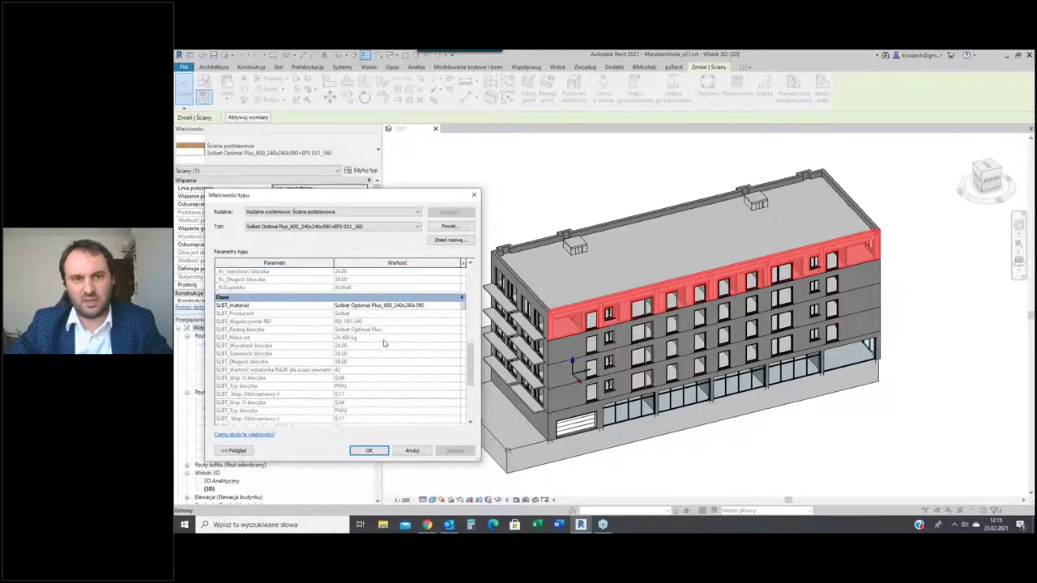
left_click(410, 451)
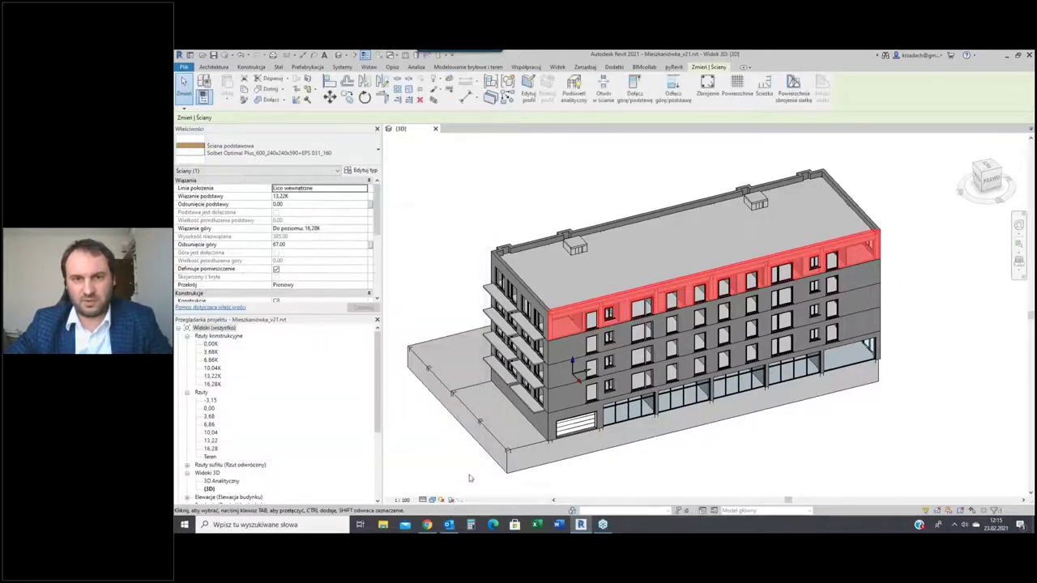
Examine the top-storey Solbet wall up close at the building corner, highlighting its extent, and deselect it
left_click(761, 461)
scroll(567, 324, "up", 5)
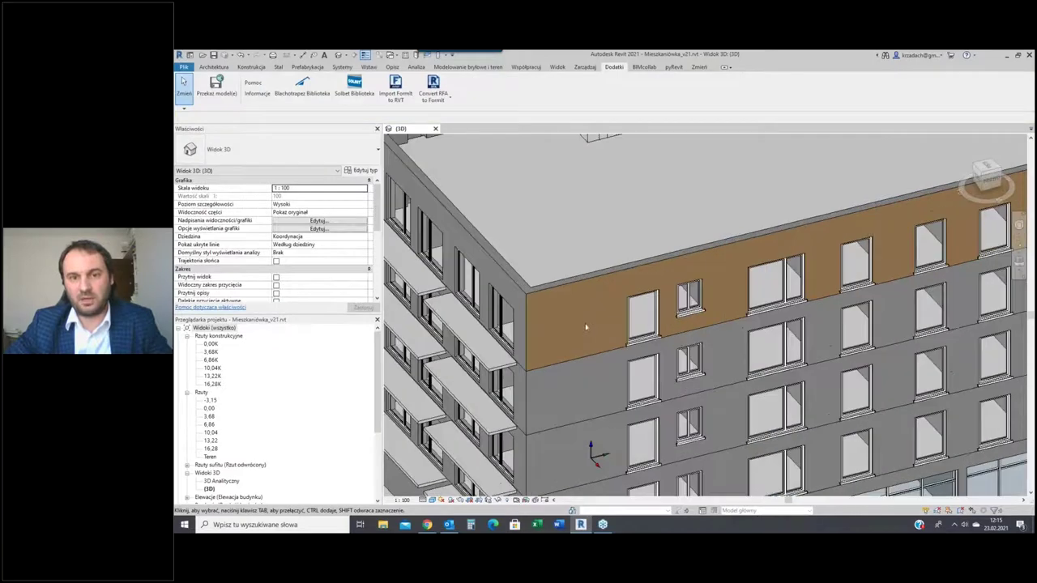
scroll(586, 326, "up", 2)
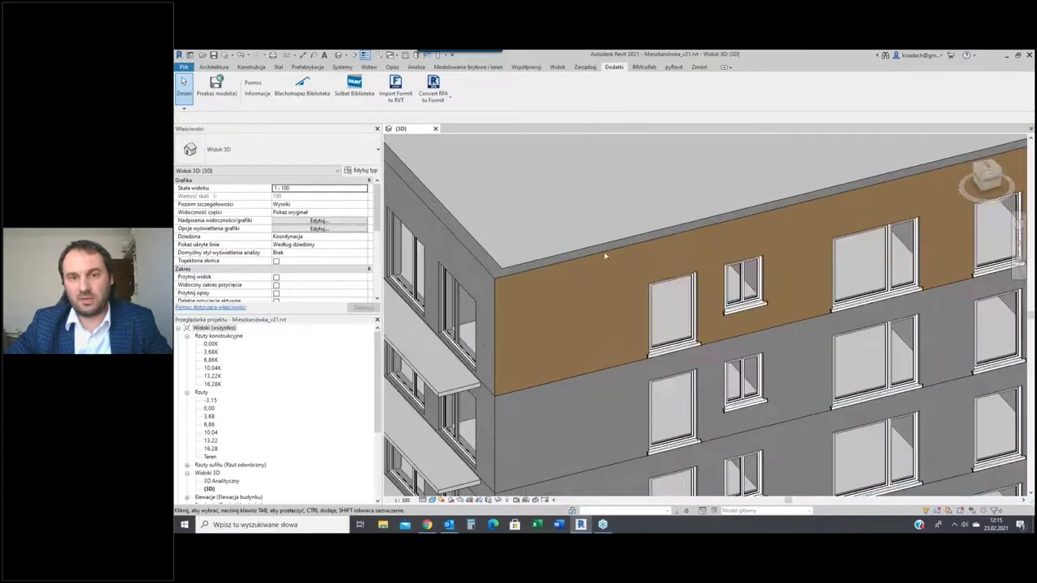
left_click(605, 380)
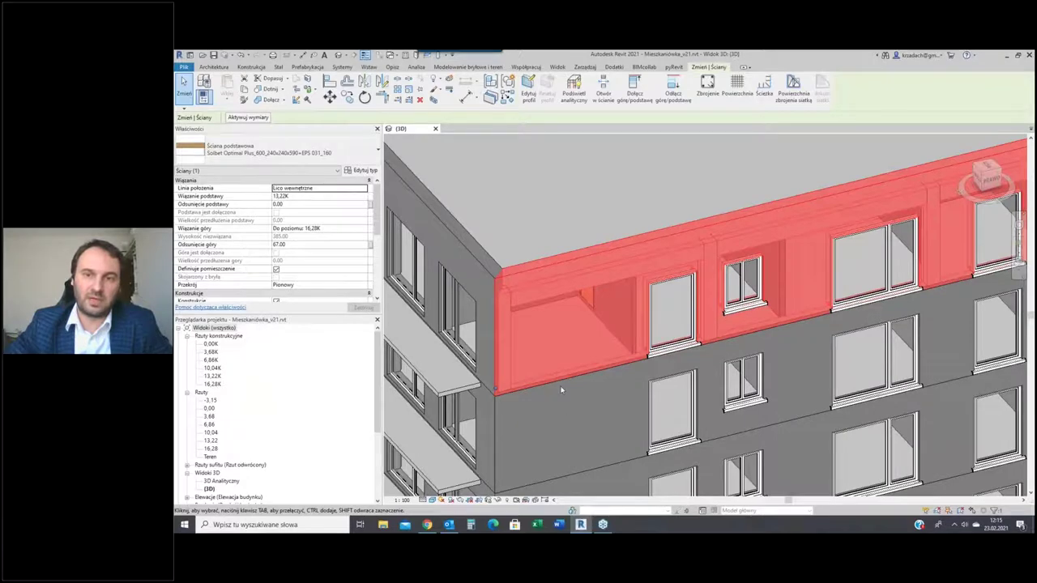
scroll(561, 391, "down", 6)
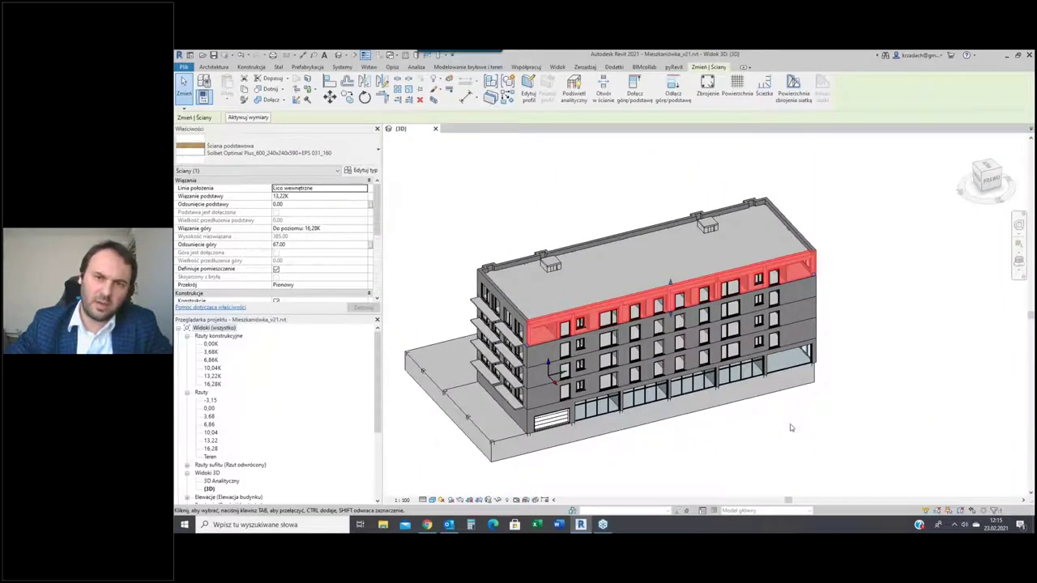
left_click(790, 428)
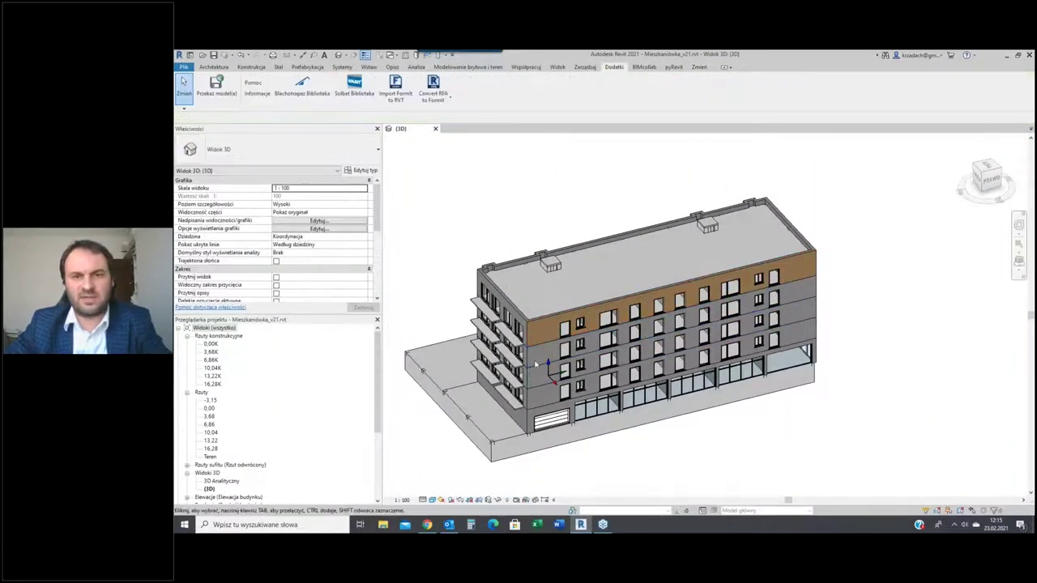
Change all Z_24+16 wall instances in the project to the type Solbet Optimal Plus_600_240x240x590+EPS 031_160
key("Tab")
left_click(534, 361)
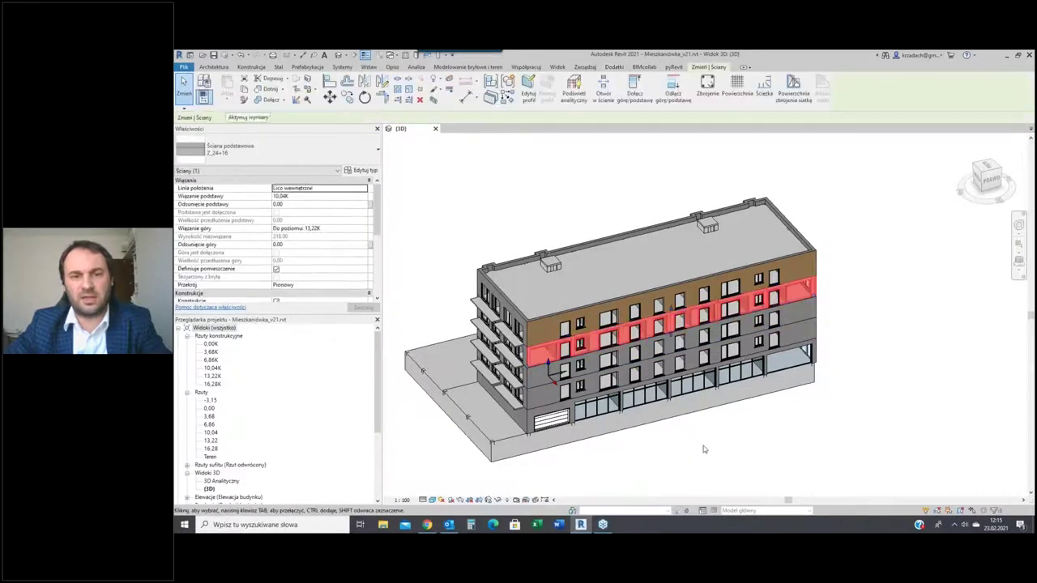
key("s")
key("a")
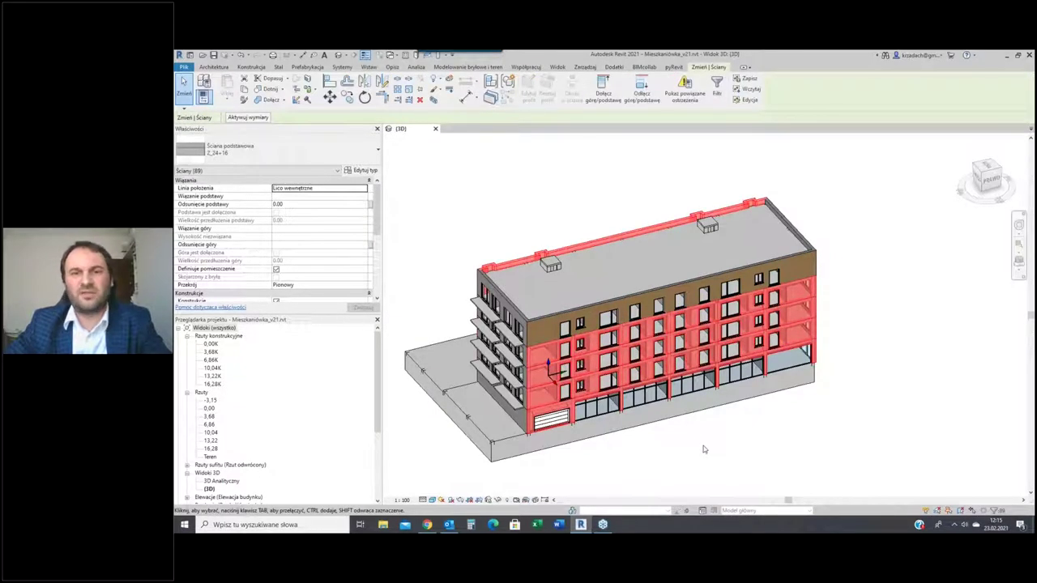
left_click(359, 159)
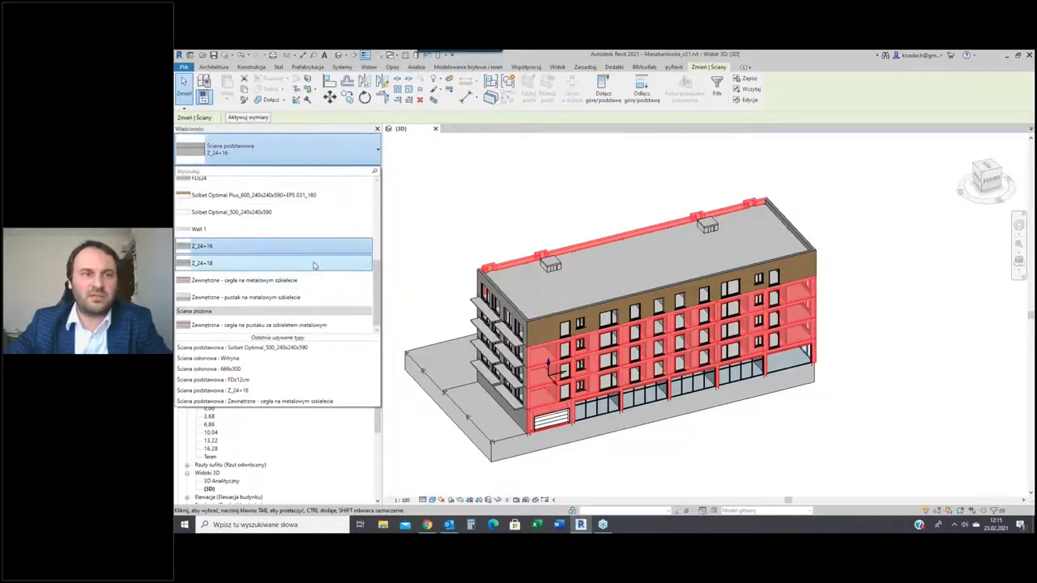
scroll(314, 267, "up", 1)
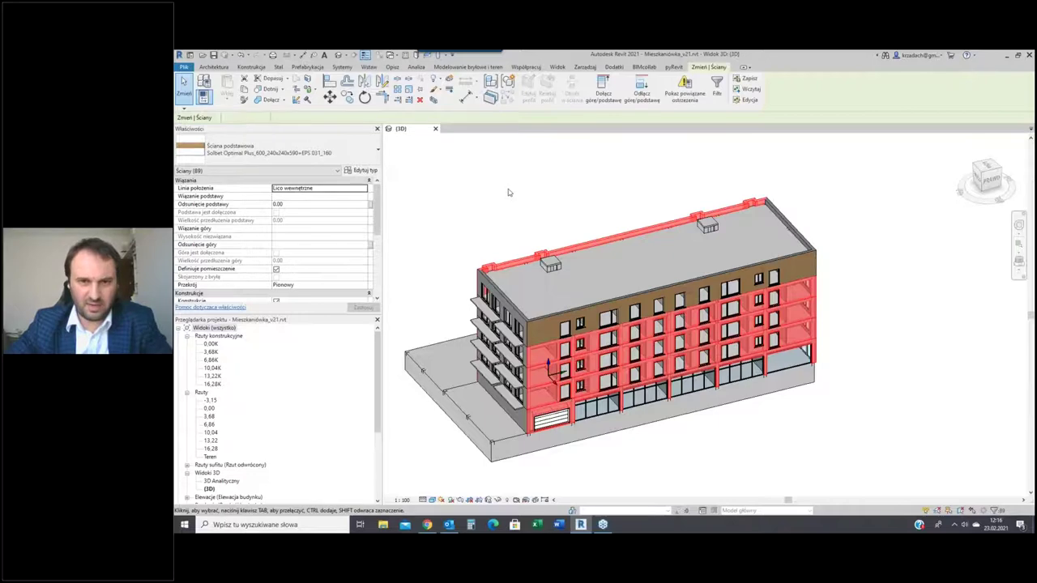
key("Escape")
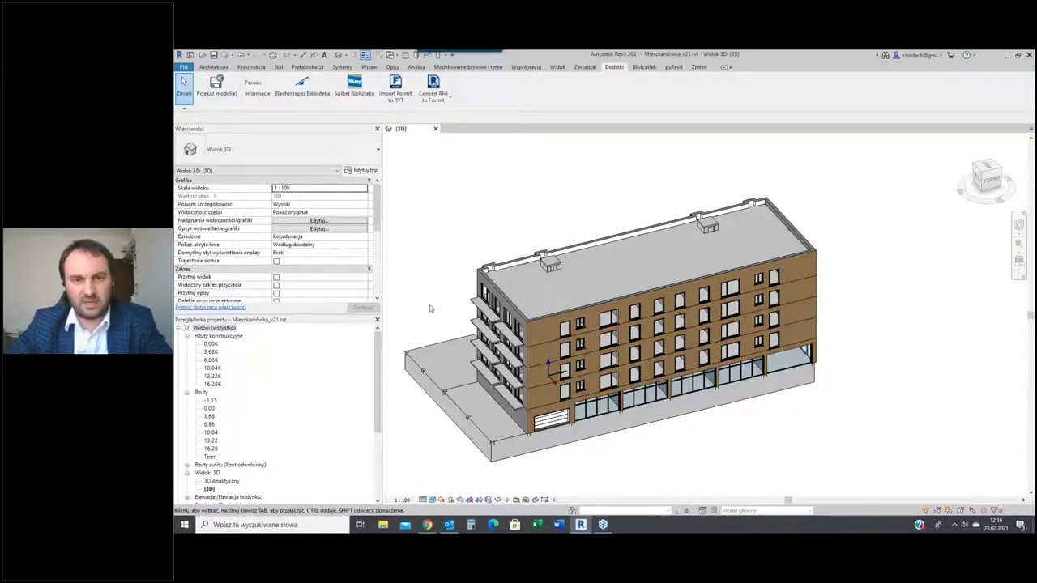
middle_click_drag(430, 305, 465, 293, "shift")
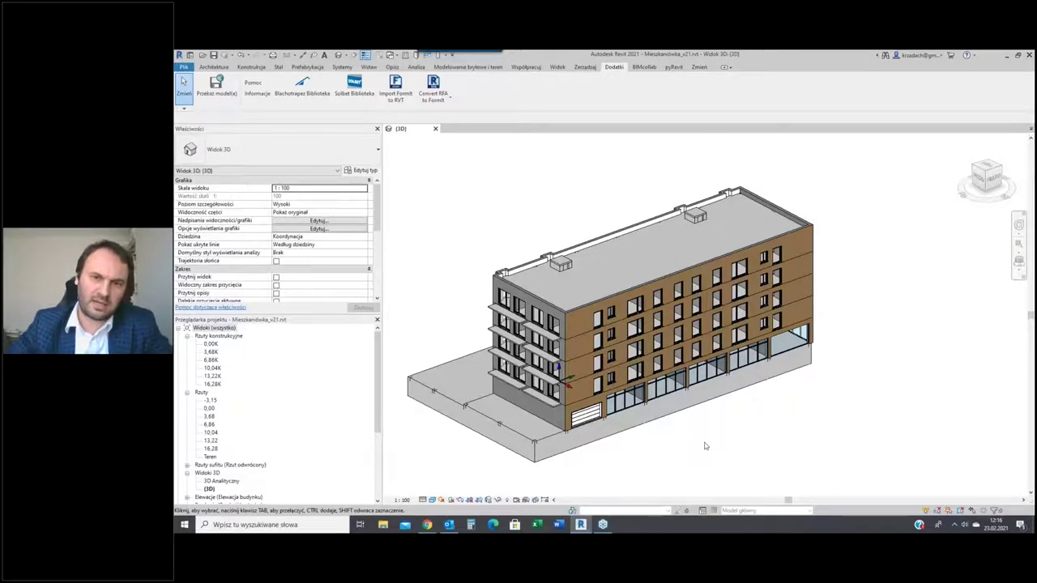
scroll(702, 447, "up", 1)
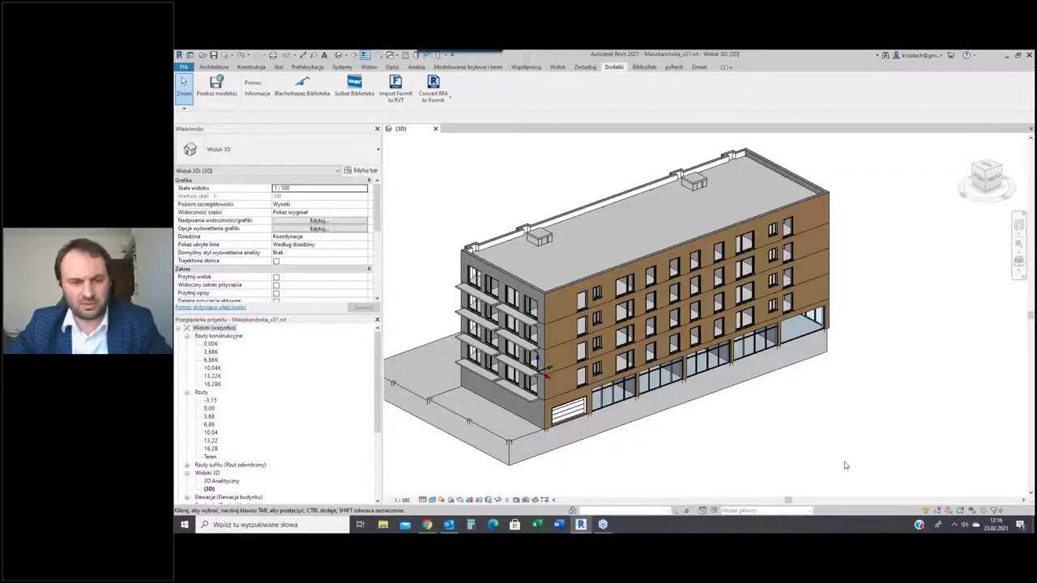
Enable the 3D view's section box and lower its top to cut through the first storey above the glazed ground floor
scroll(298, 244, "down", 3)
left_click(277, 261)
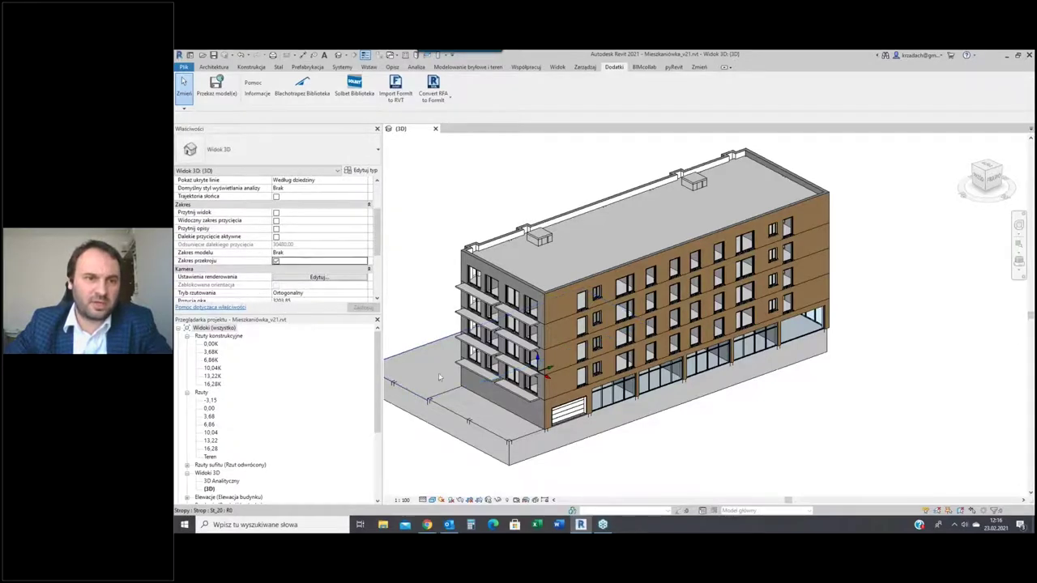
middle_click_drag(815, 426, 752, 342, "shift")
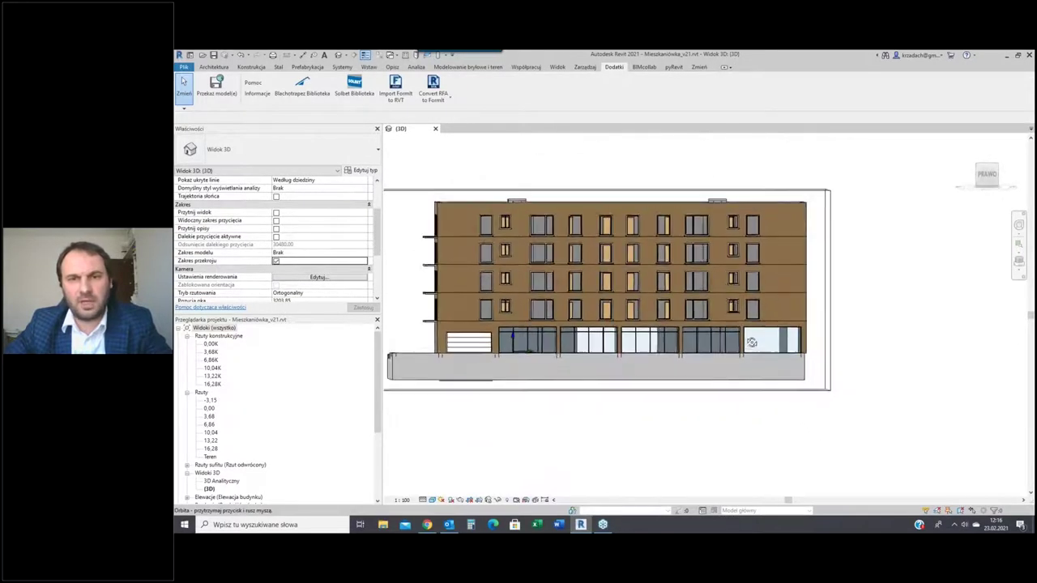
scroll(867, 367, "down", 1)
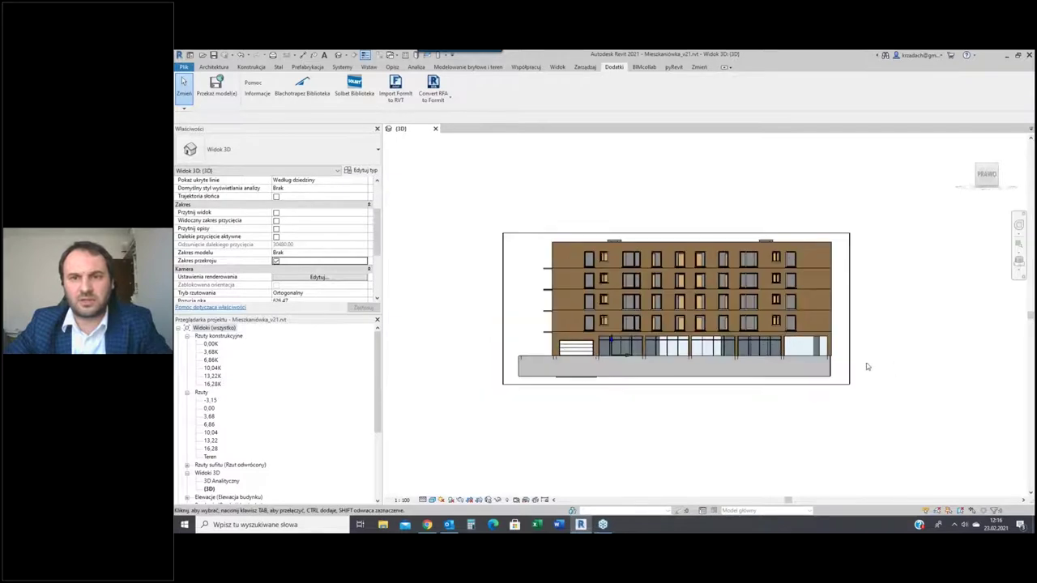
left_click(851, 363)
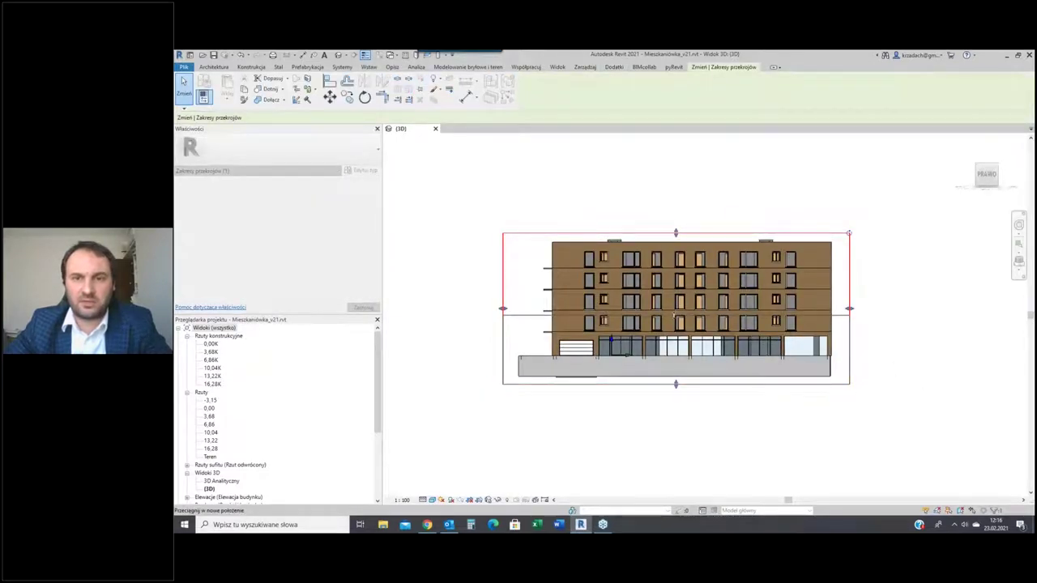
middle_click_drag(848, 233, 755, 418, "shift")
scroll(712, 431, "up", 4)
scroll(711, 432, "up", 2)
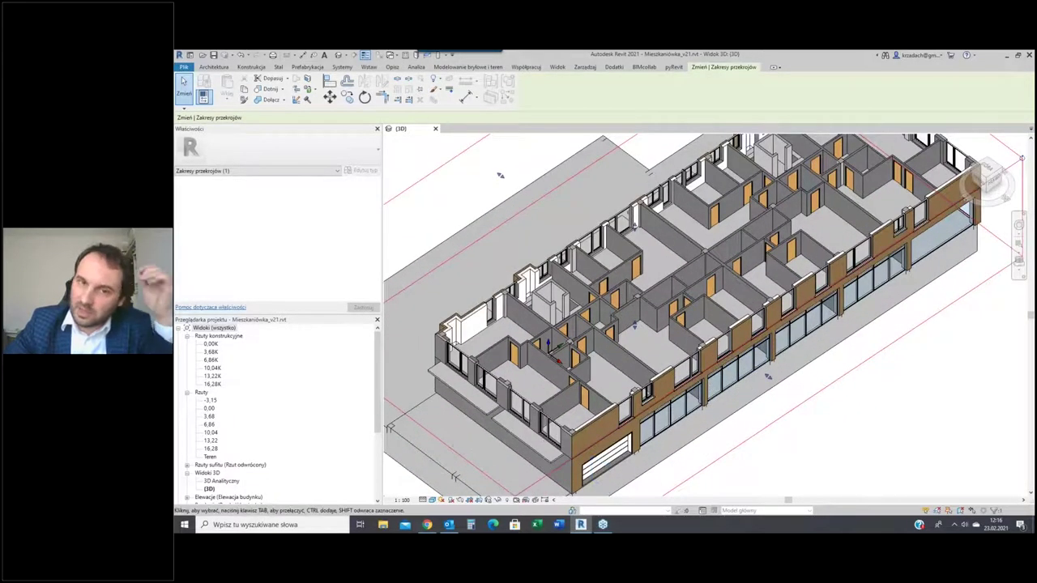
scroll(435, 441, "down", 2)
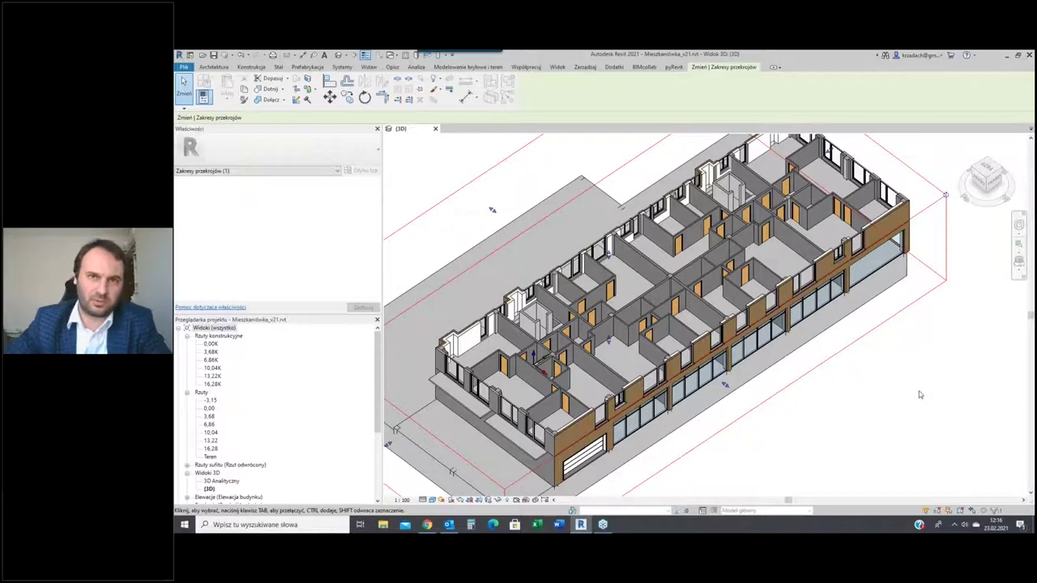
key("Escape")
Select all FDz24 wall instances and replace them with the Solbet Optimal Plus4_600_240x240x590 block wall from the Solbet library
left_click(644, 256)
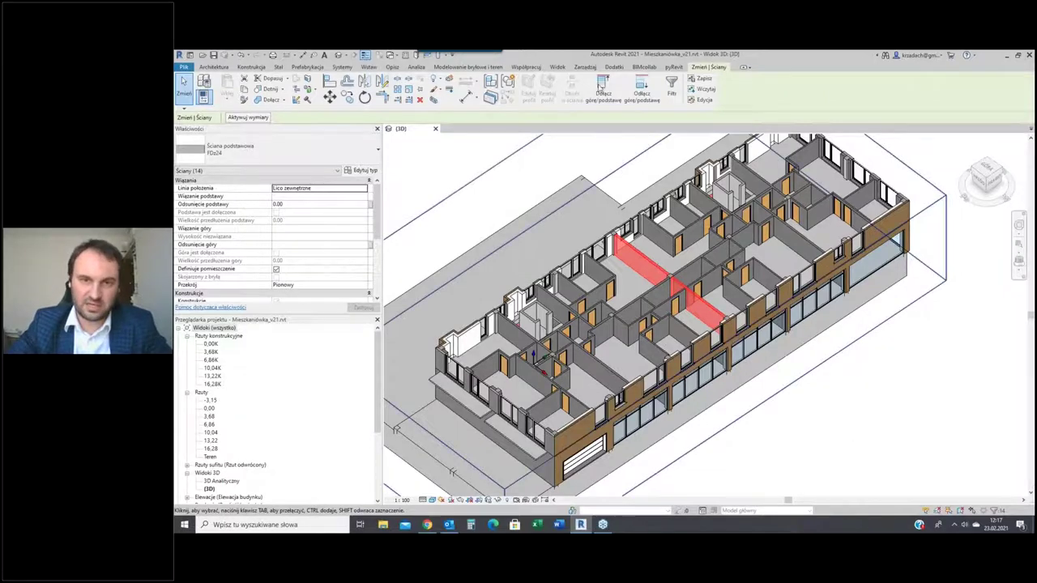
left_click(614, 67)
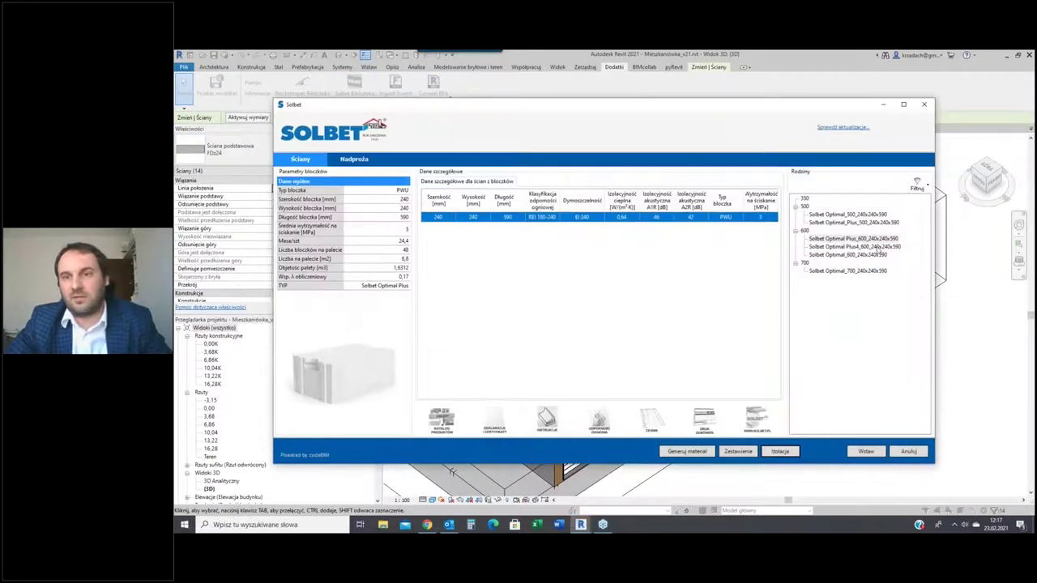
left_click(878, 247)
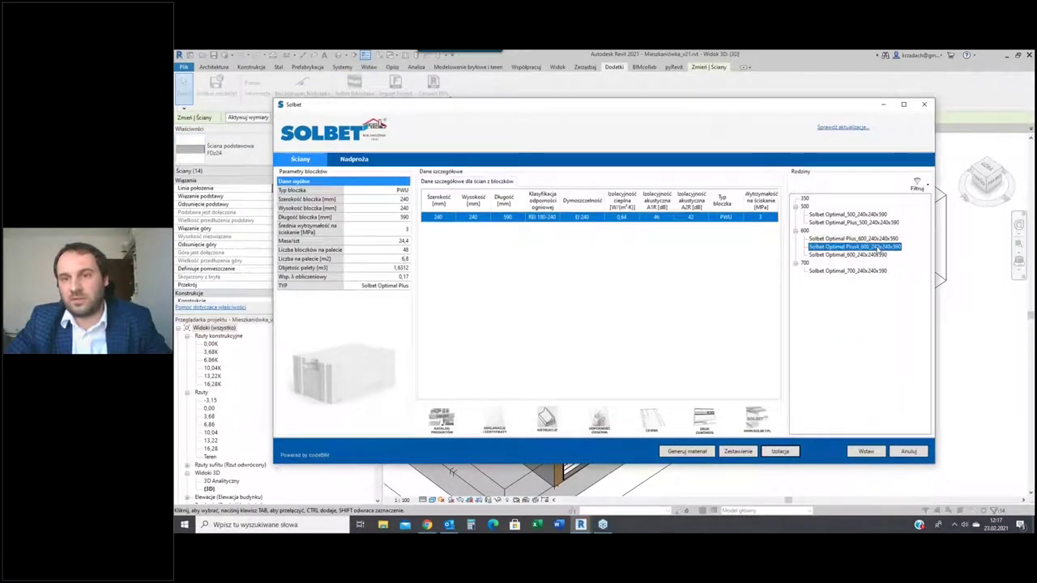
left_click(867, 451)
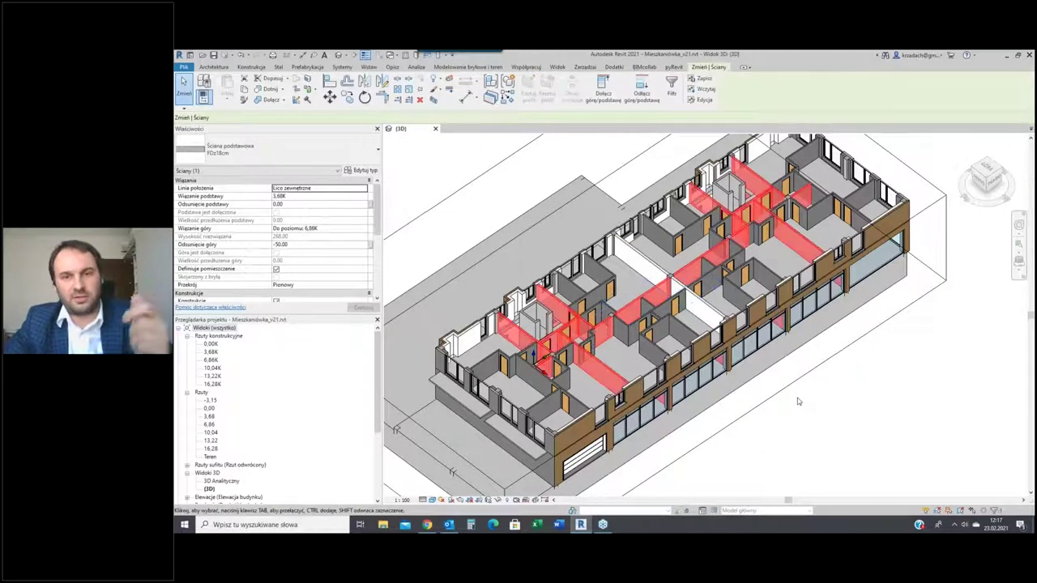
With all FDz18cm walls selected, filter the Solbet library to 180 mm block width and insert Solbet Optimal_500_180x240x590
left_click(614, 66)
left_click(347, 94)
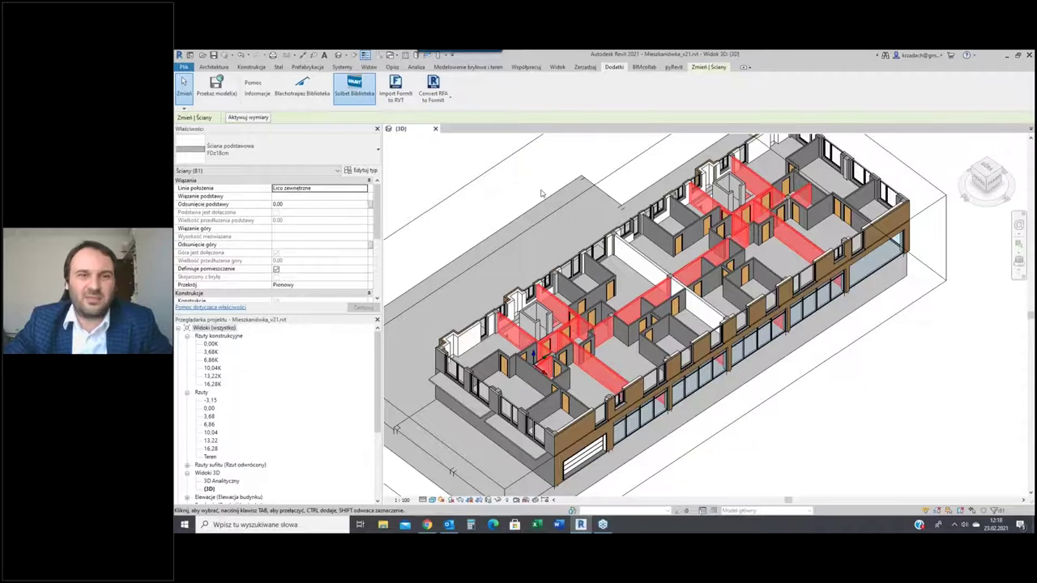
left_click(917, 186)
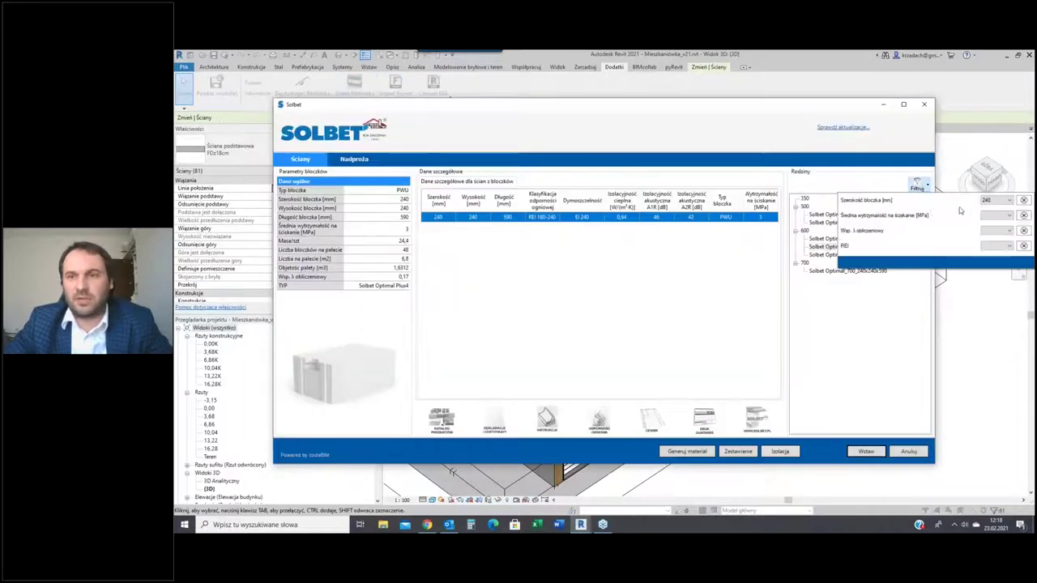
left_click(996, 199)
left_click(987, 232)
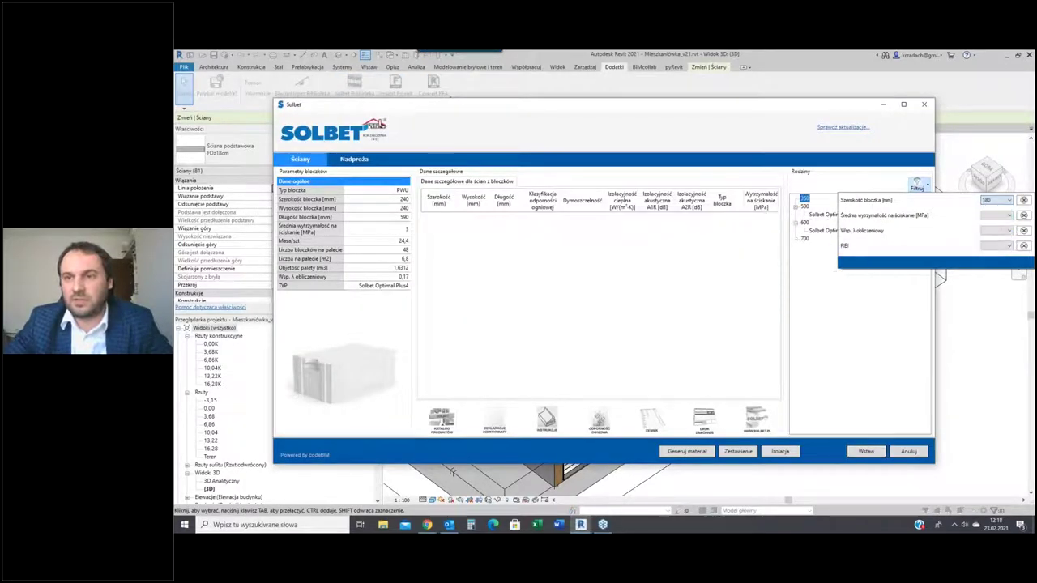
left_click(826, 214)
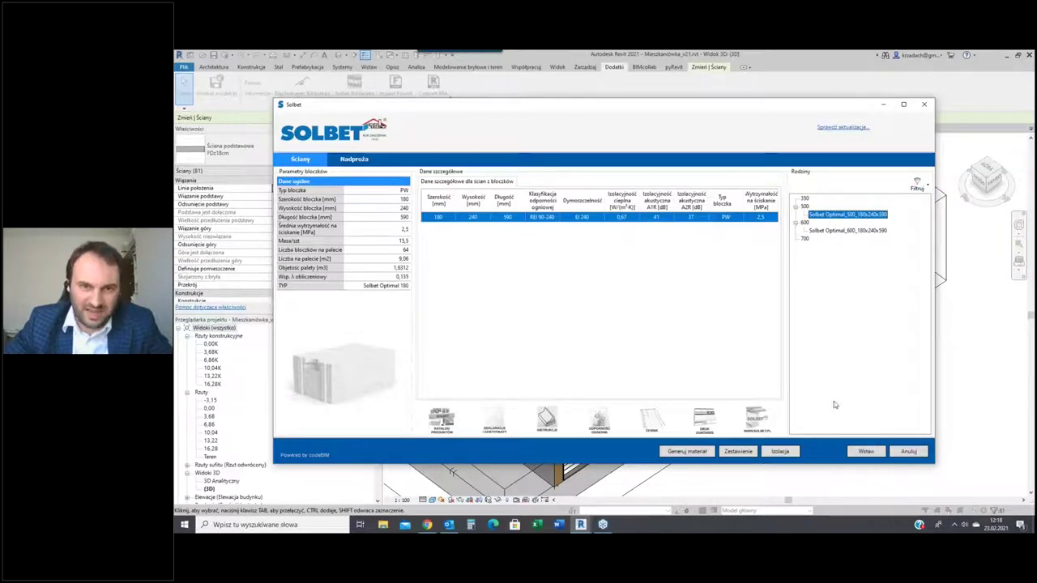
left_click(864, 450)
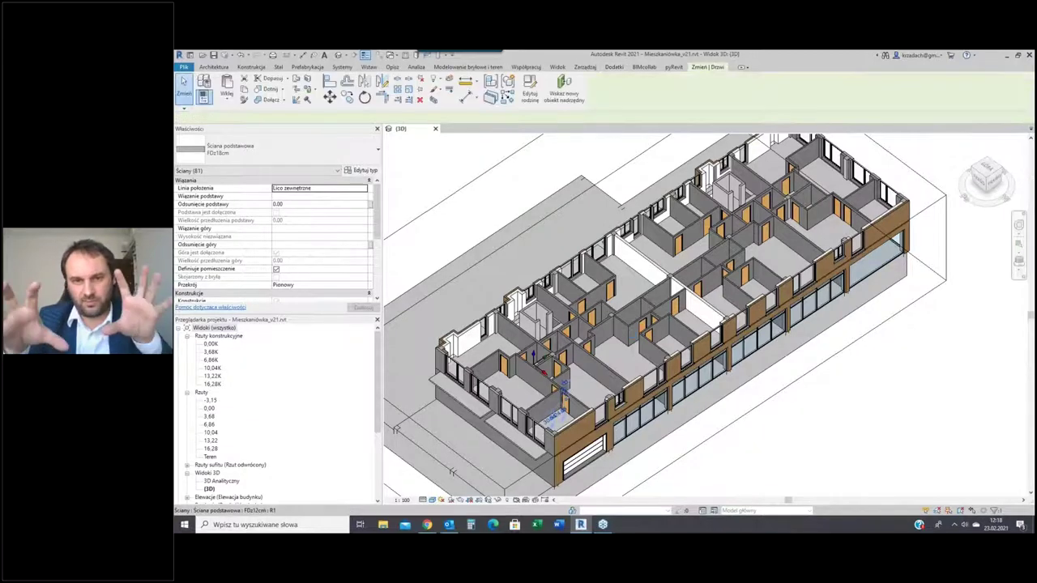
Check the type and location line of one of the replaced 18 cm interior walls, and deselect it
left_click(641, 328)
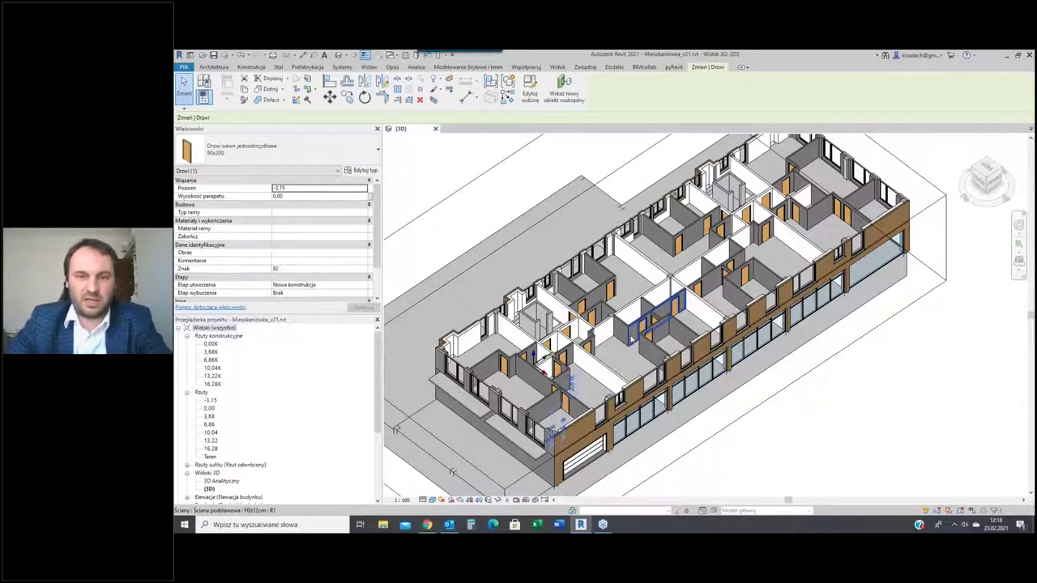
left_click(604, 373)
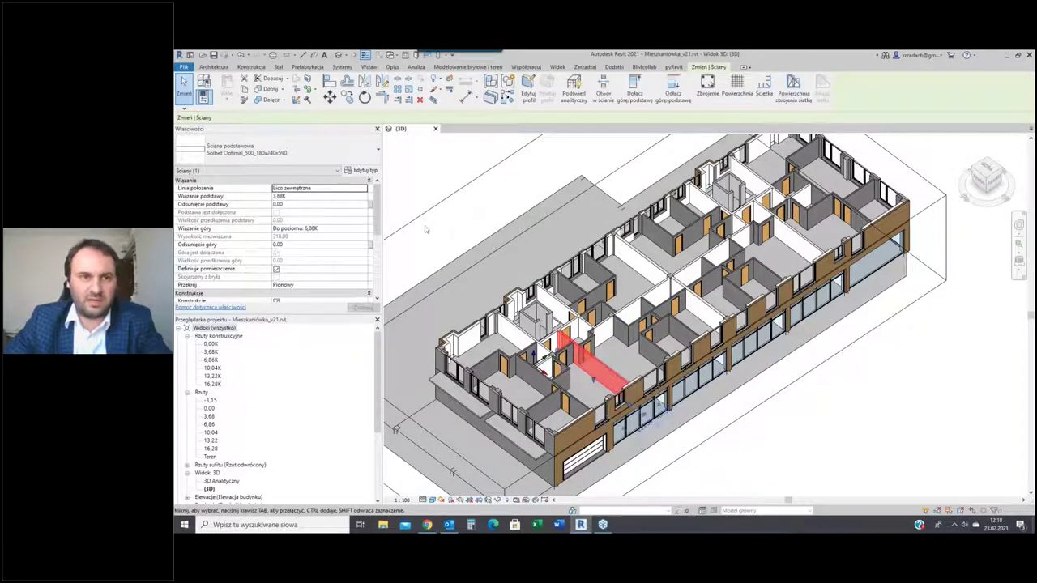
left_click(192, 192)
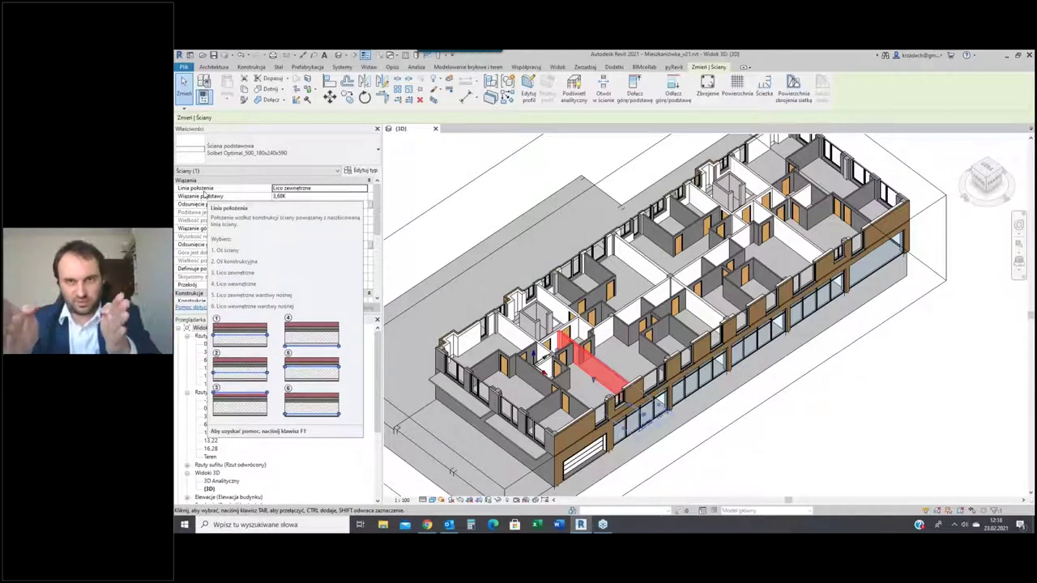
left_click(807, 393)
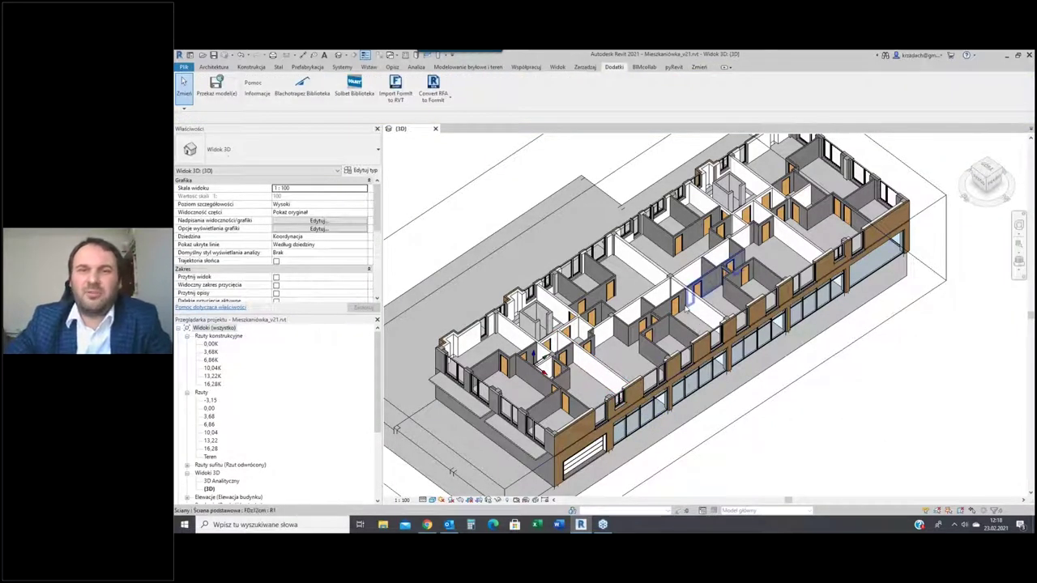
Replace all FDz12cm partition walls in the project with Solbet Optimal_500_120x240x590, filtering the Solbet library to 120 mm block width
left_click(484, 386)
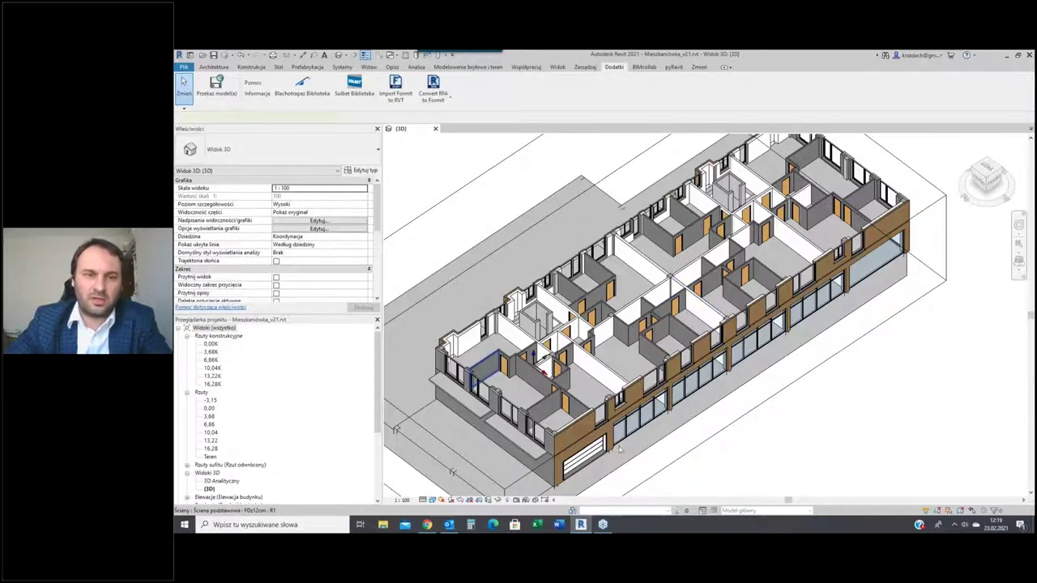
key("s")
key("a")
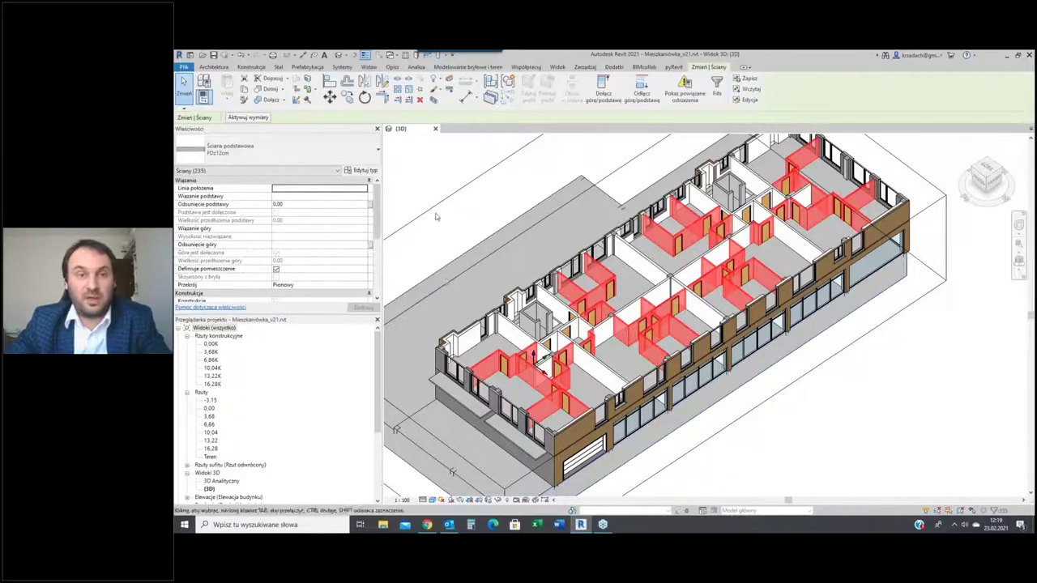
left_click(614, 66)
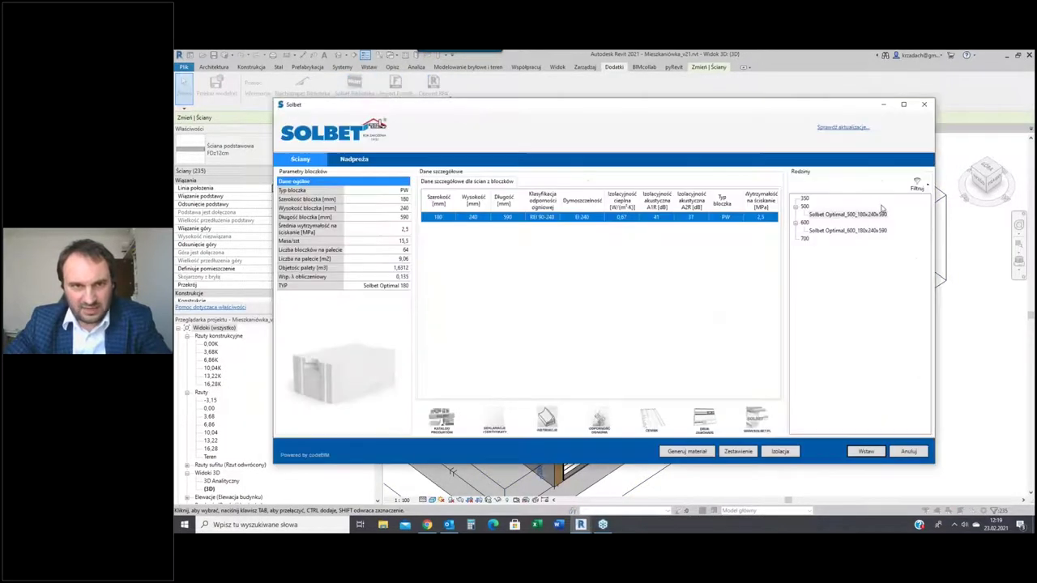
left_click(926, 186)
left_click(1008, 199)
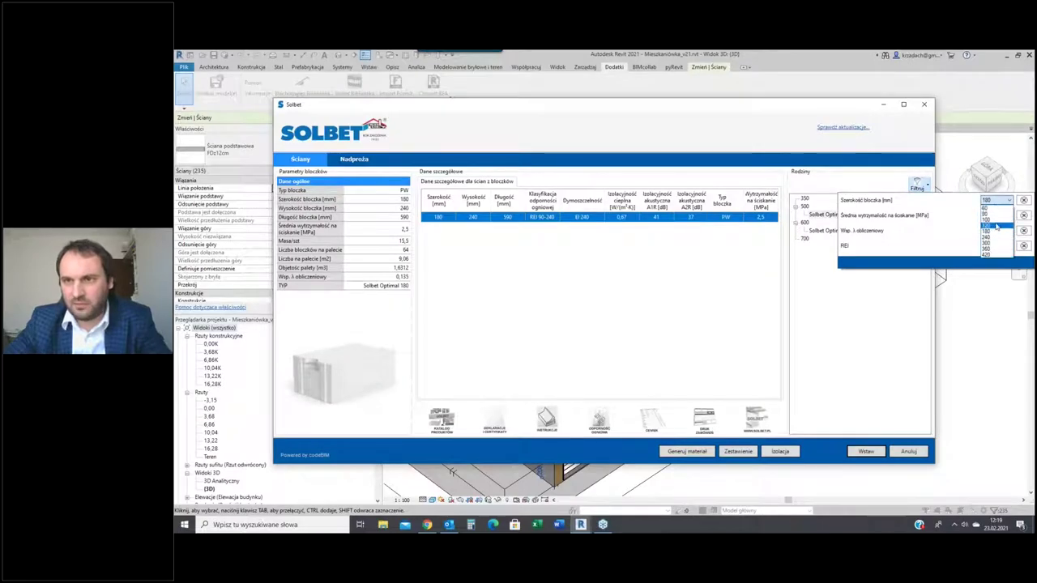
left_click(993, 216)
left_click(820, 283)
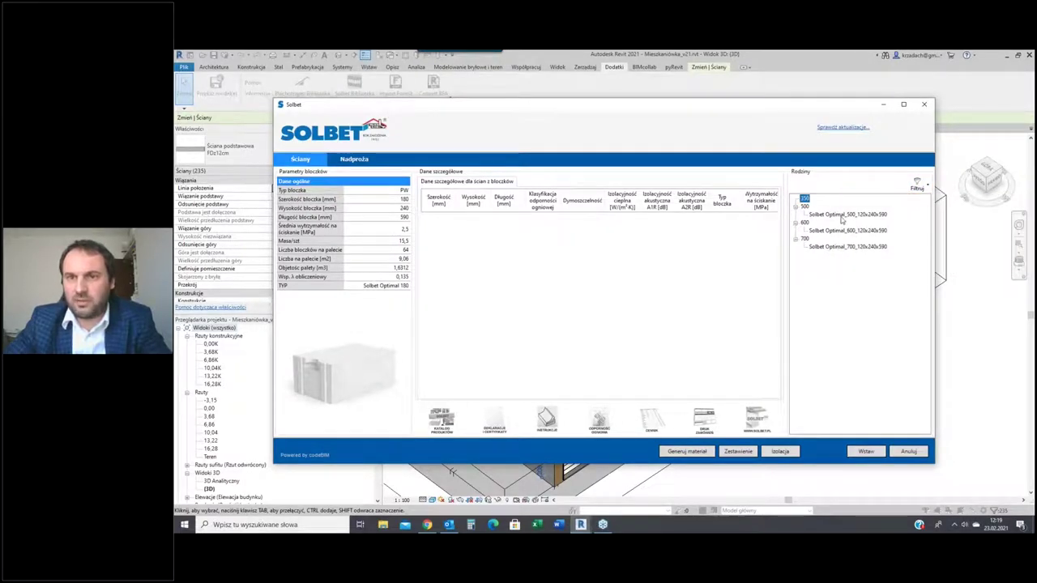
left_click(847, 214)
left_click(865, 452)
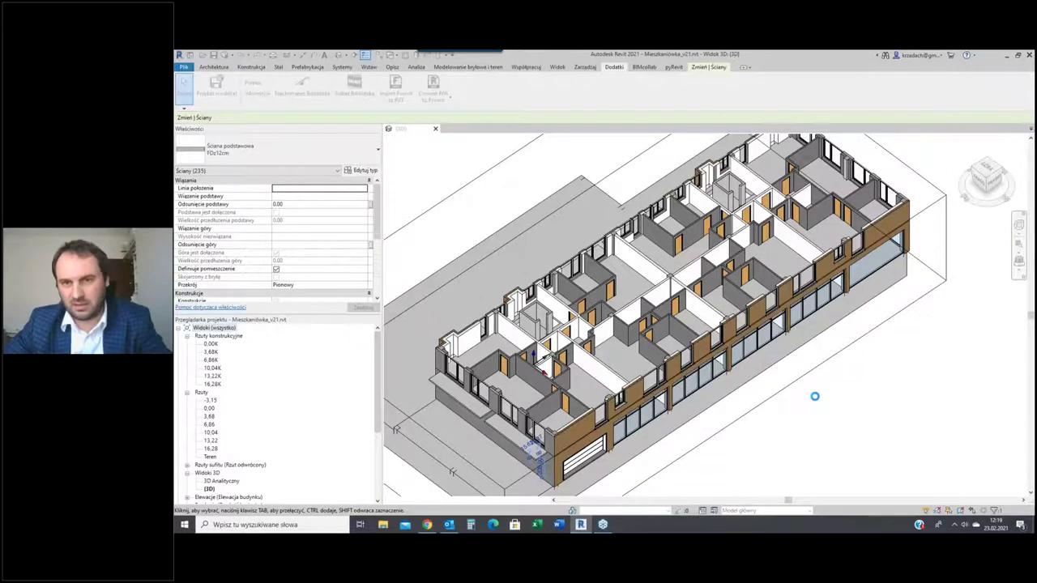
left_click(788, 447)
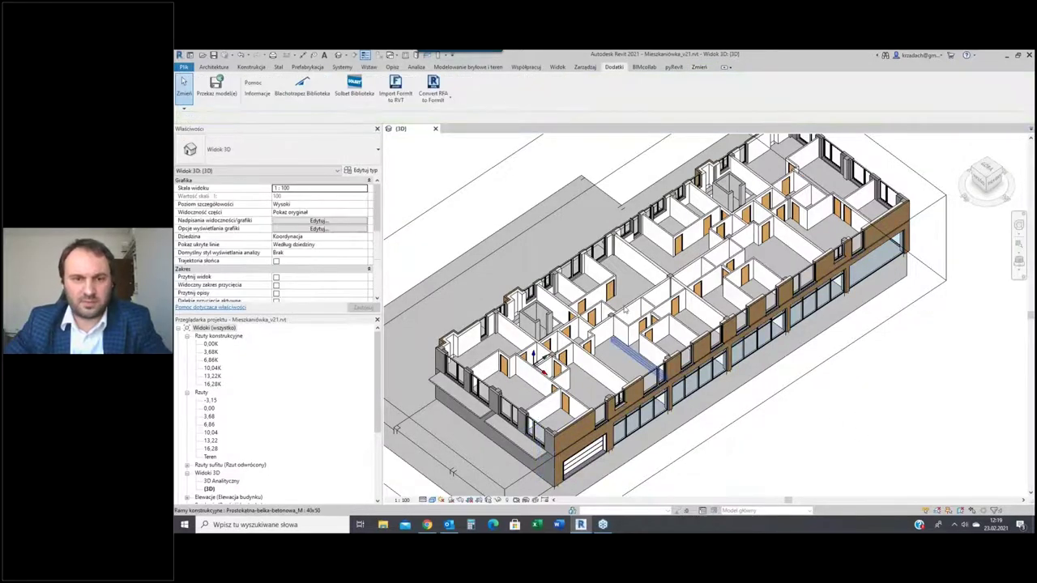
Lower the top of the section box to cut the building through the basement storey, and deselect the box
scroll(625, 310, "down", 5)
middle_click_drag(799, 410, 718, 250, "shift")
left_click(650, 322)
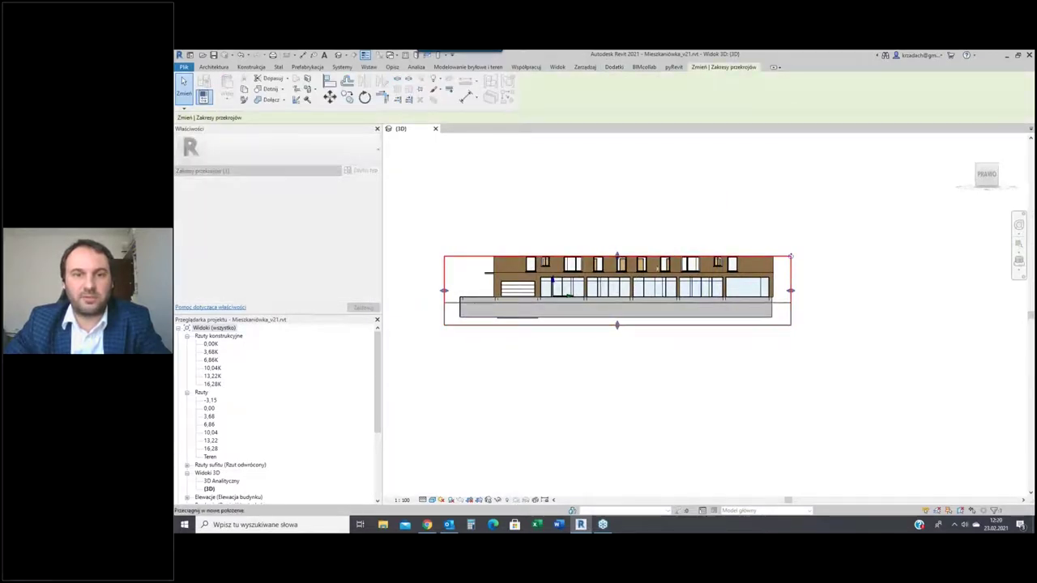
middle_click_drag(791, 256, 731, 203, "shift")
left_click(732, 203)
scroll(490, 289, "up", 5)
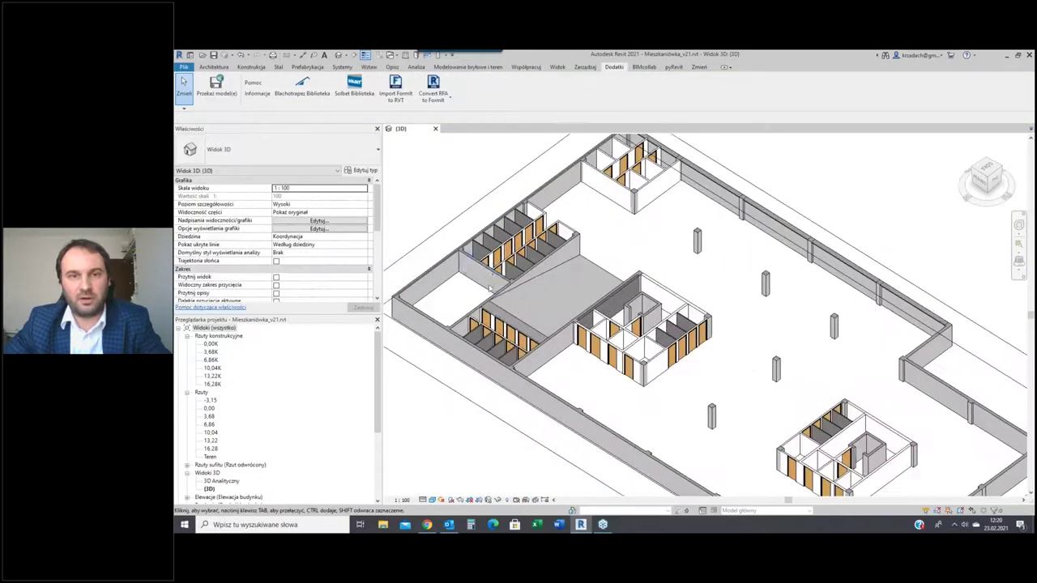
Replace all instances of the basement storage compartments' thin divider wall with Solbet Optimal_600_60x240x590, filtering the Solbet library to 60 mm block width
left_click(484, 253)
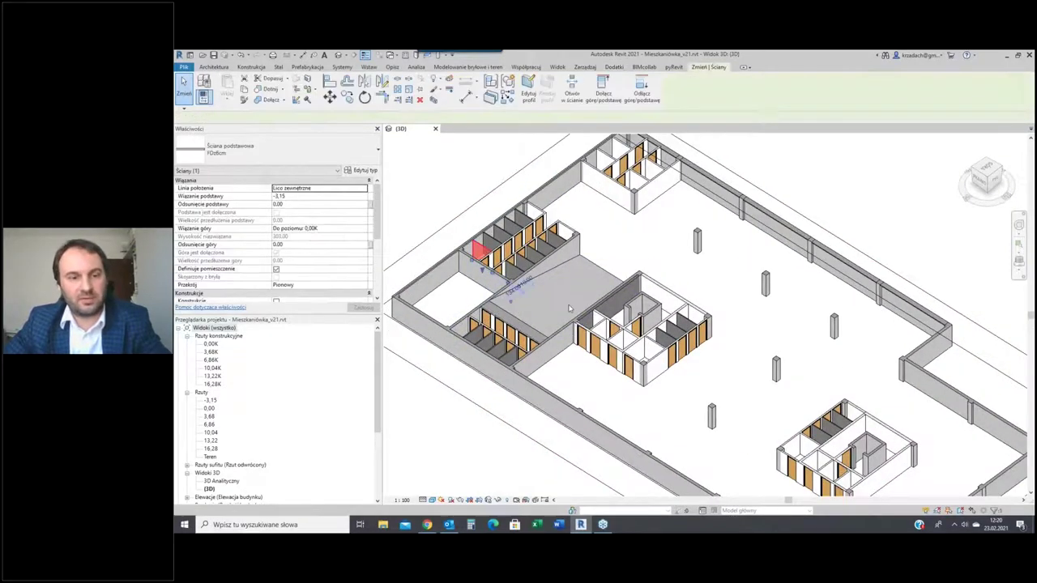
key("s")
key("a")
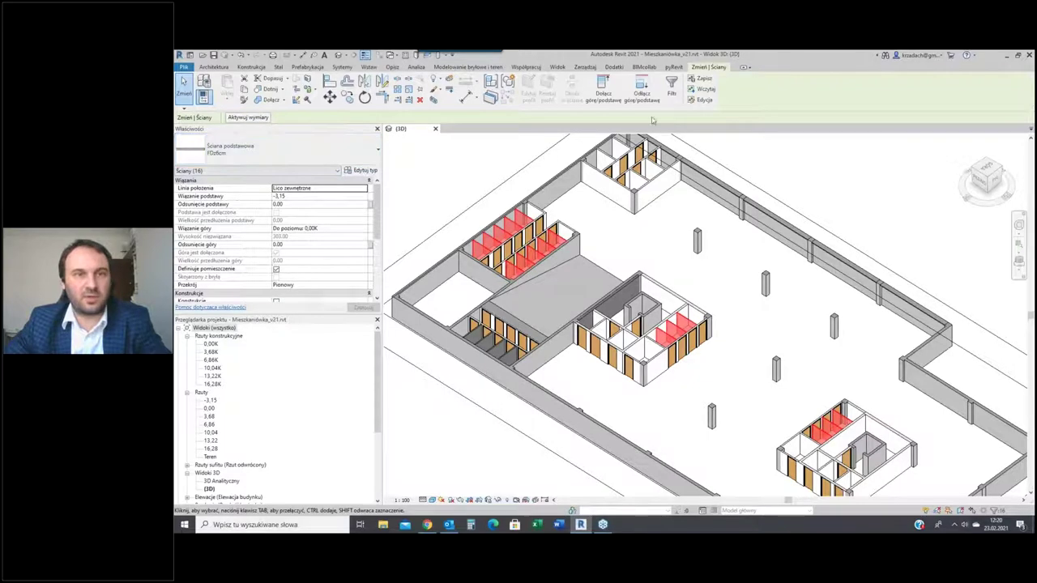
left_click(613, 68)
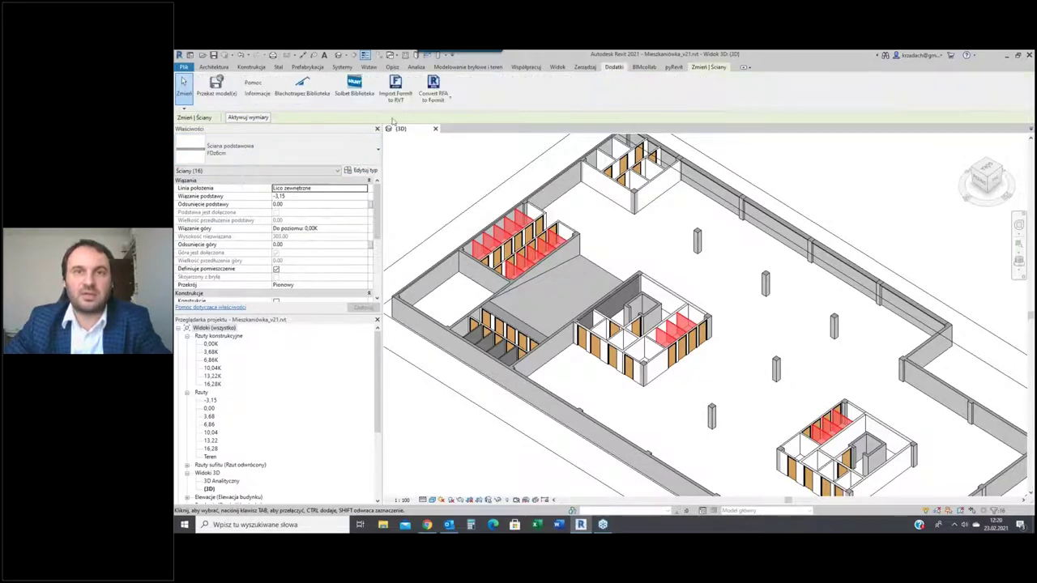
left_click(354, 84)
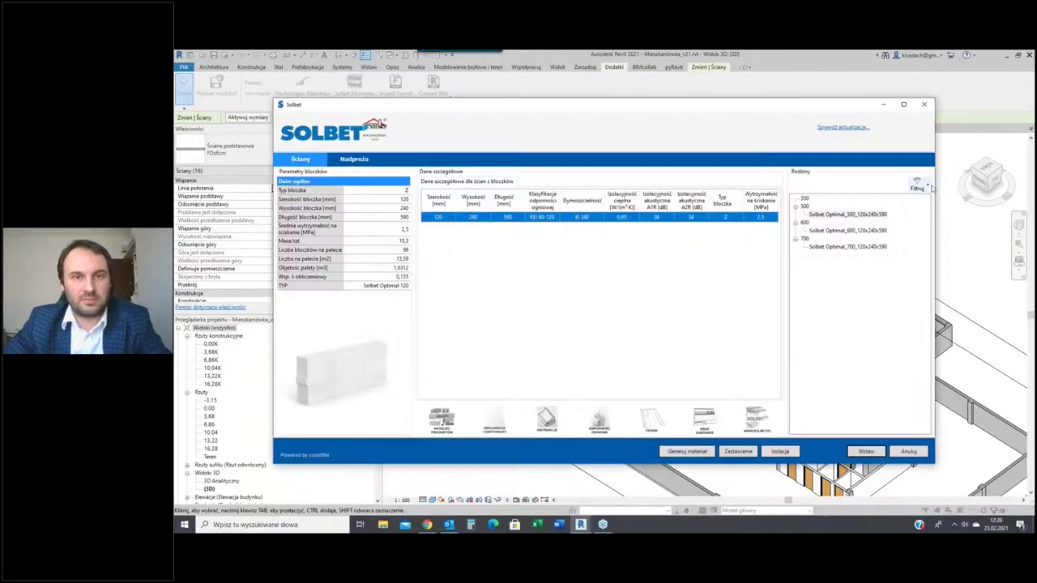
left_click(929, 188)
left_click(996, 201)
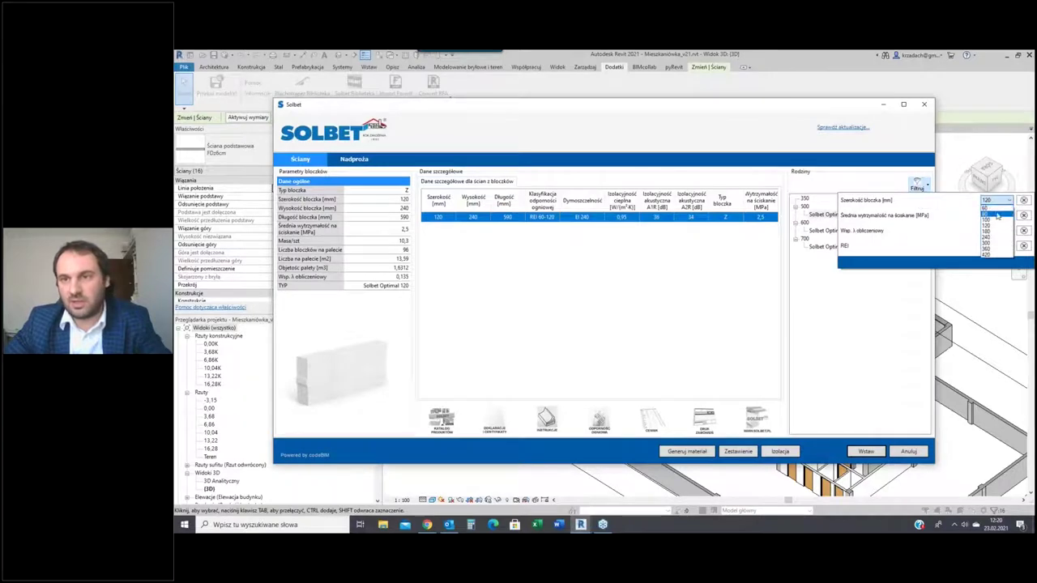
left_click(995, 212)
left_click(903, 316)
left_click(847, 224)
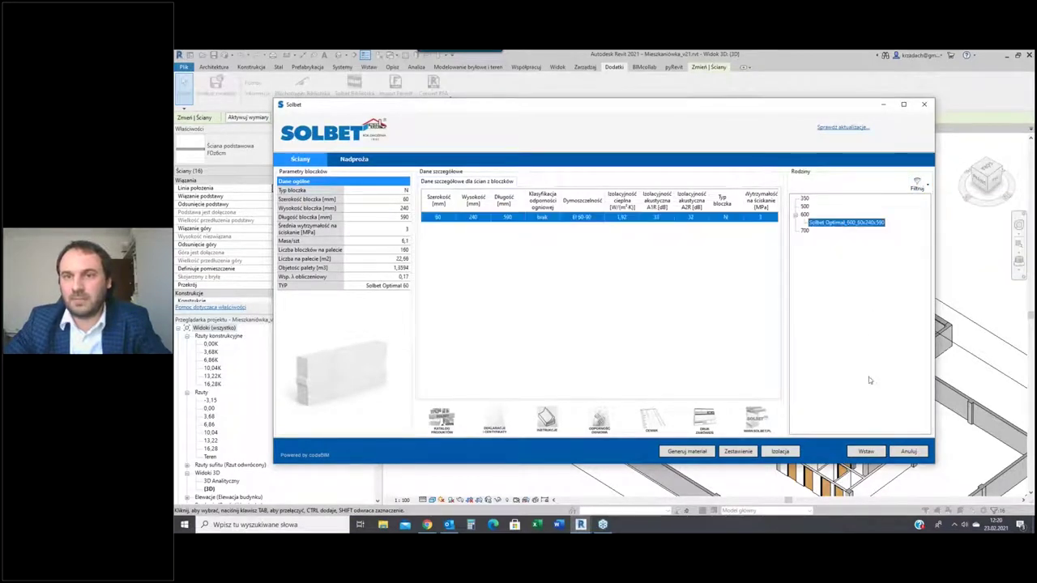
left_click(865, 452)
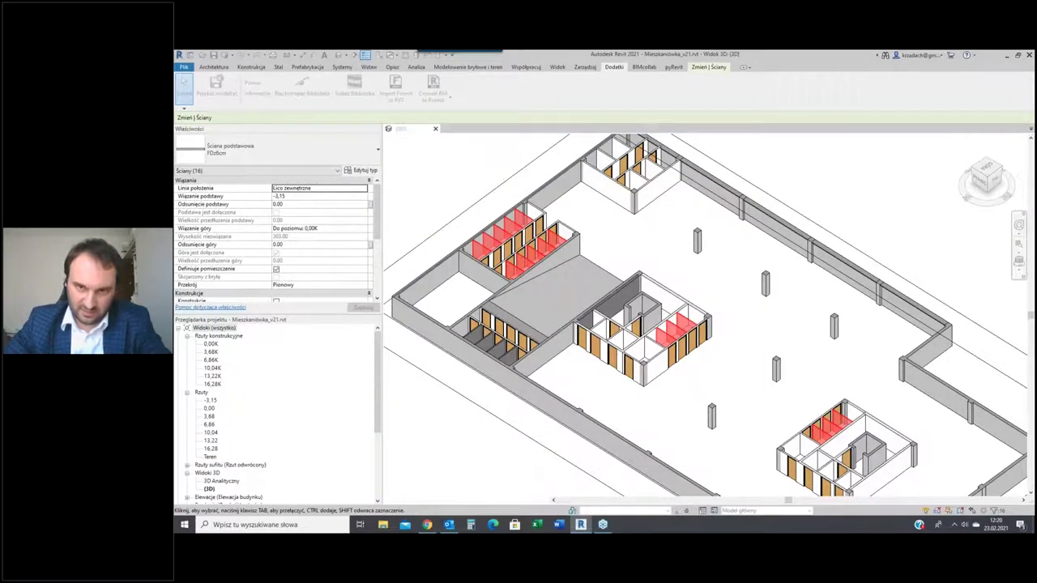
Replace the eight FDz8cm divider walls in the storage group beside the ramp with Solbet Optimal_600_80x240x590, filtering the Solbet library to 80 mm block width
left_click_drag(459, 371, 486, 336)
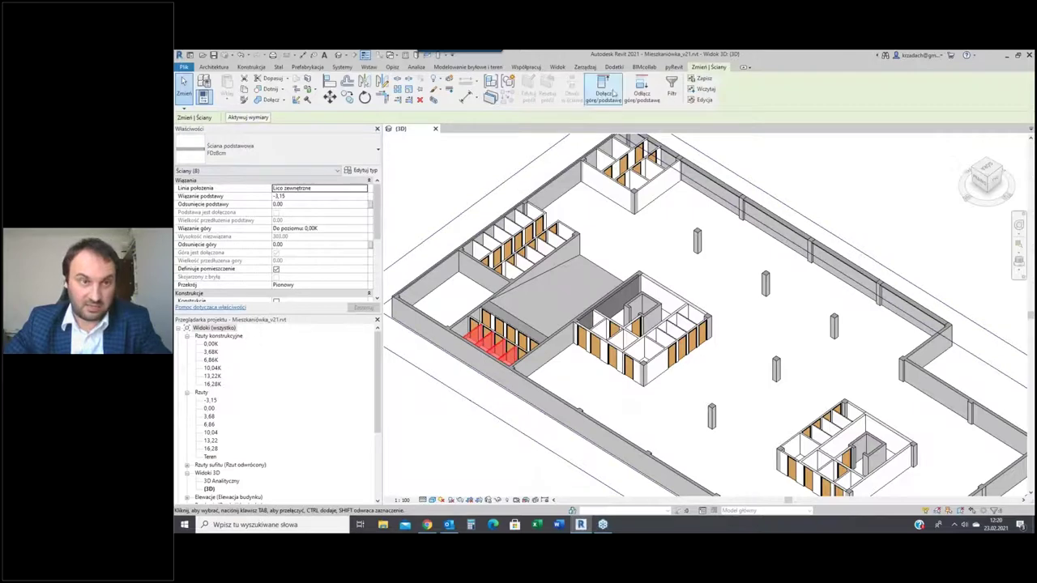
left_click(613, 66)
left_click(354, 85)
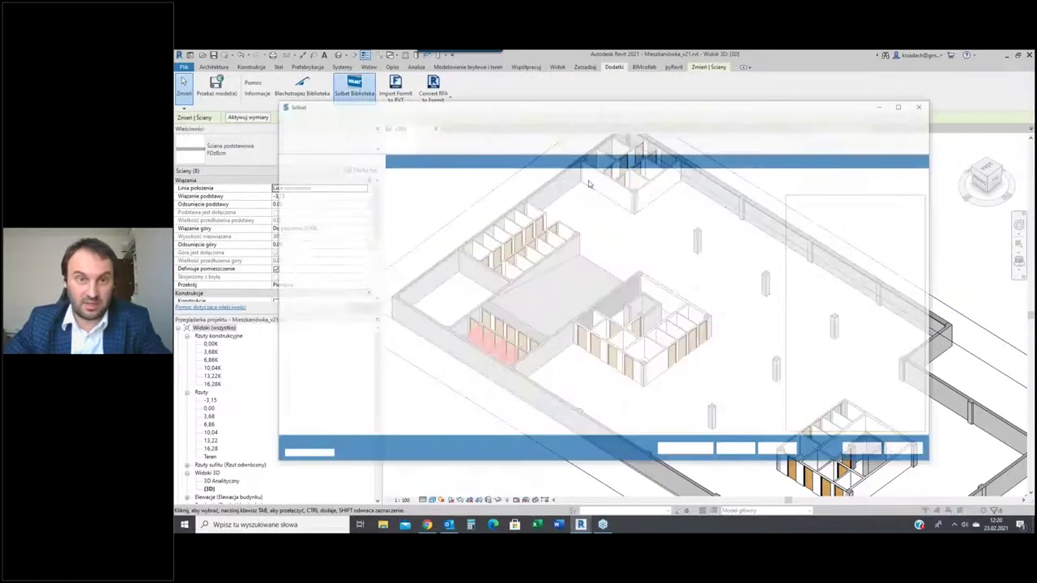
left_click(921, 186)
left_click(1004, 200)
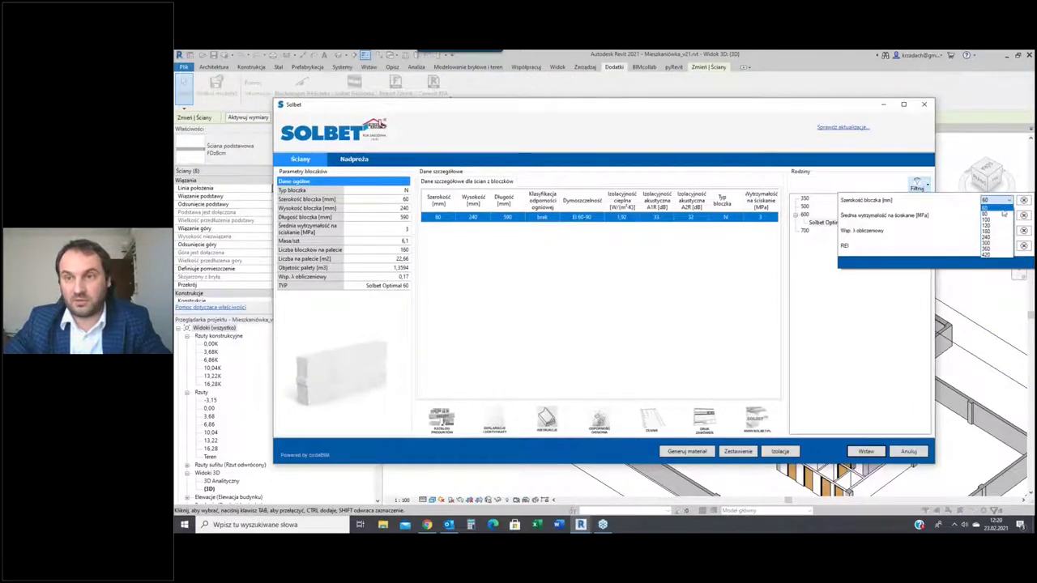
left_click(995, 217)
left_click(881, 320)
left_click(847, 222)
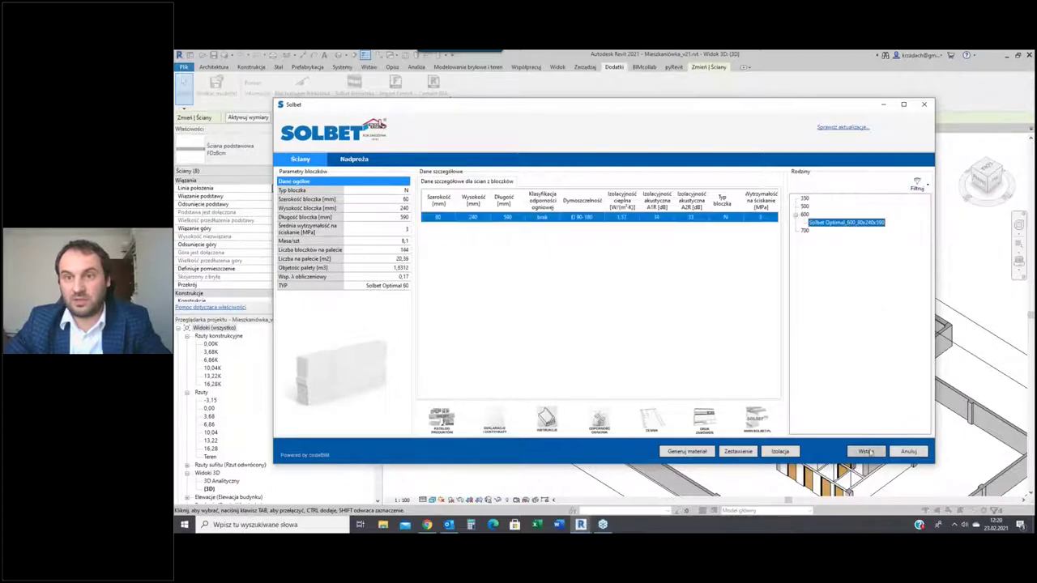
left_click(865, 453)
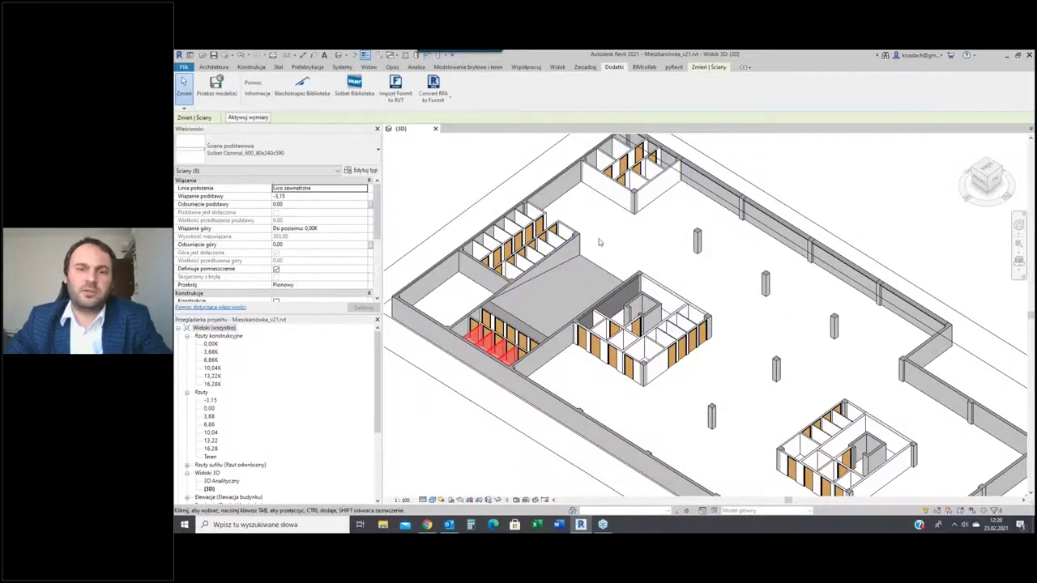
scroll(599, 241, "down", 2)
key("Escape")
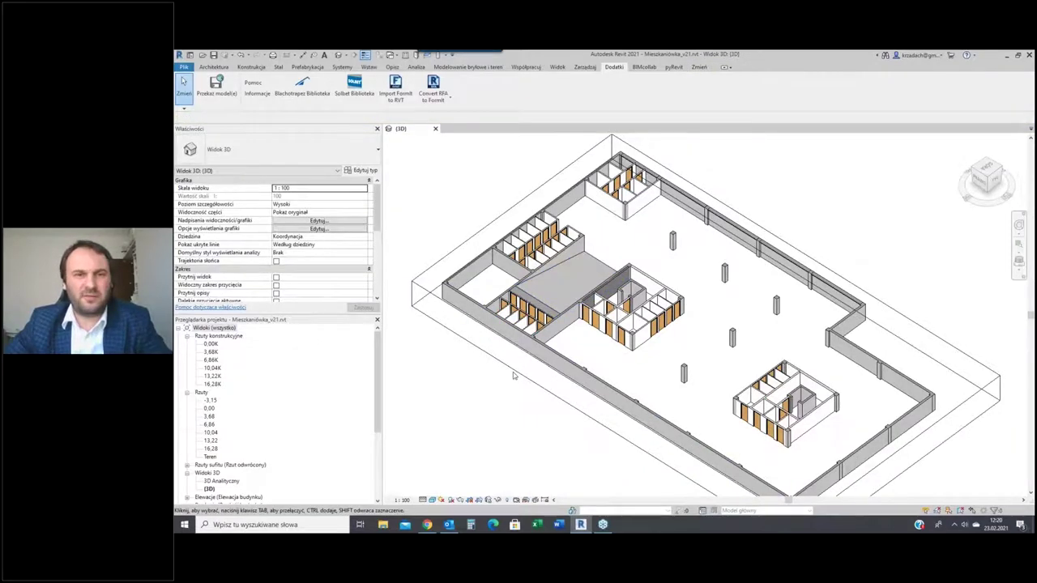
Turn off the 3D view's section box to show the whole building
scroll(296, 269, "down", 2)
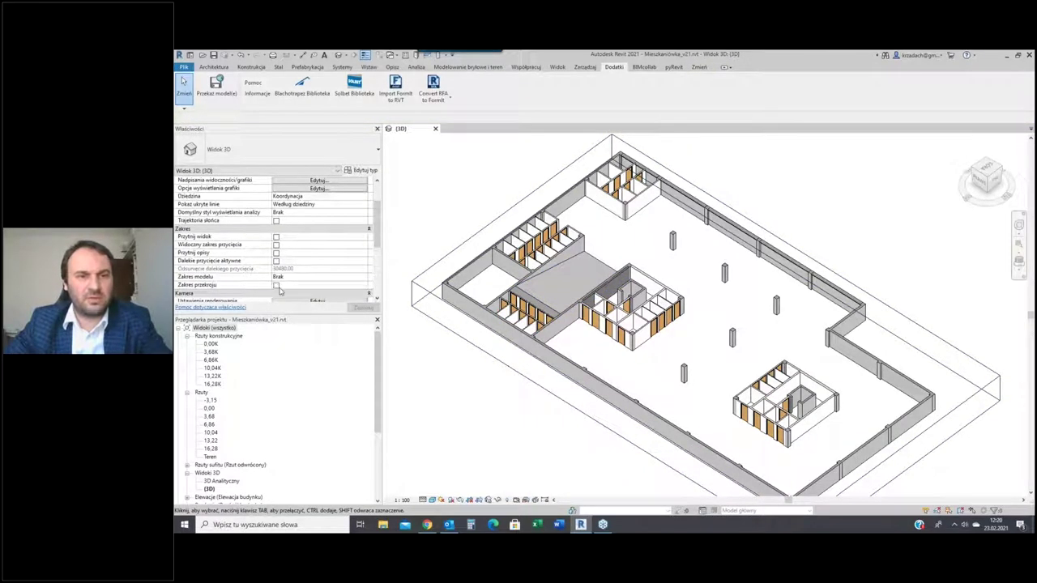
left_click(276, 286)
mouse_move(561, 426)
middle_mouse_down("shift")
mouse_move(580, 418)
mouse_move(559, 407)
middle_mouse_up("shift")
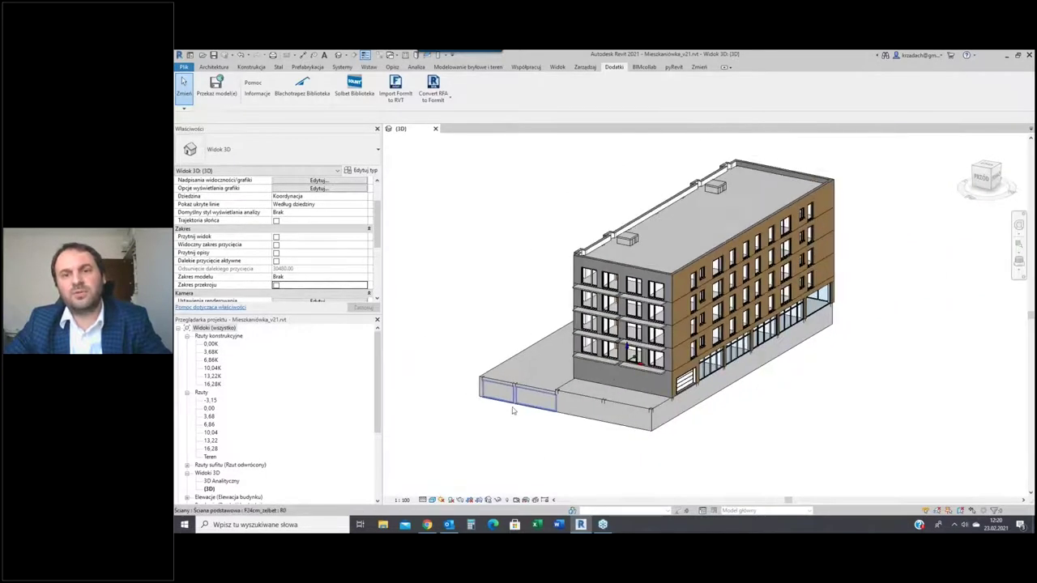
middle_click_drag(794, 410, 826, 221, "shift")
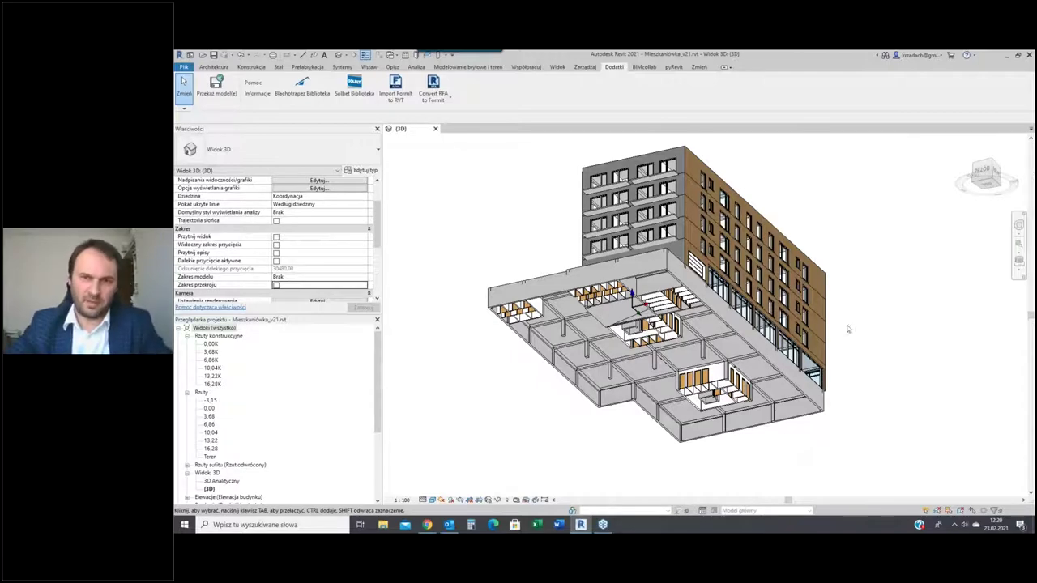
middle_click_drag(589, 229, 878, 350, "shift")
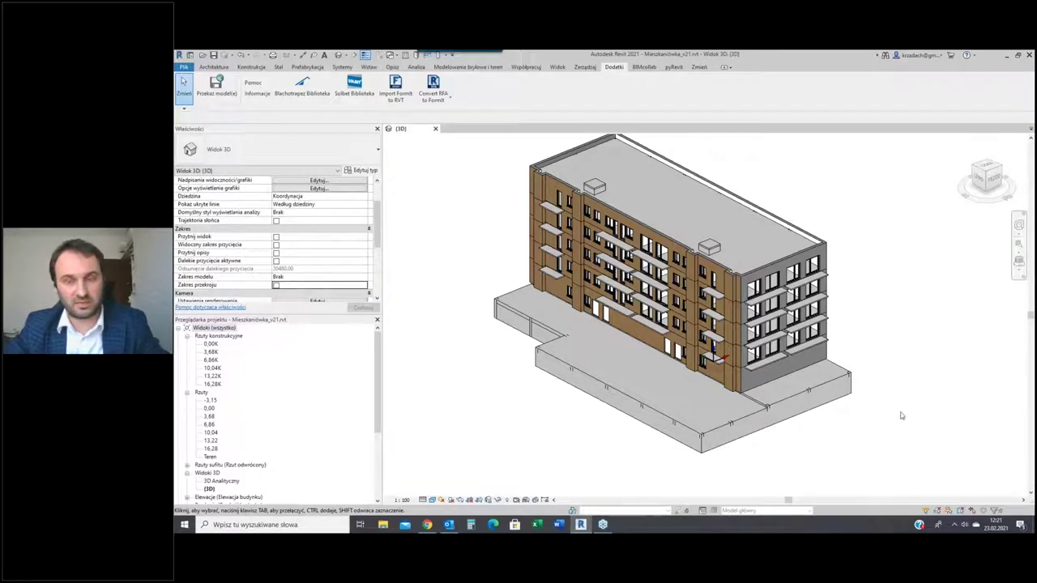
middle_click_drag(919, 388, 809, 399, "shift")
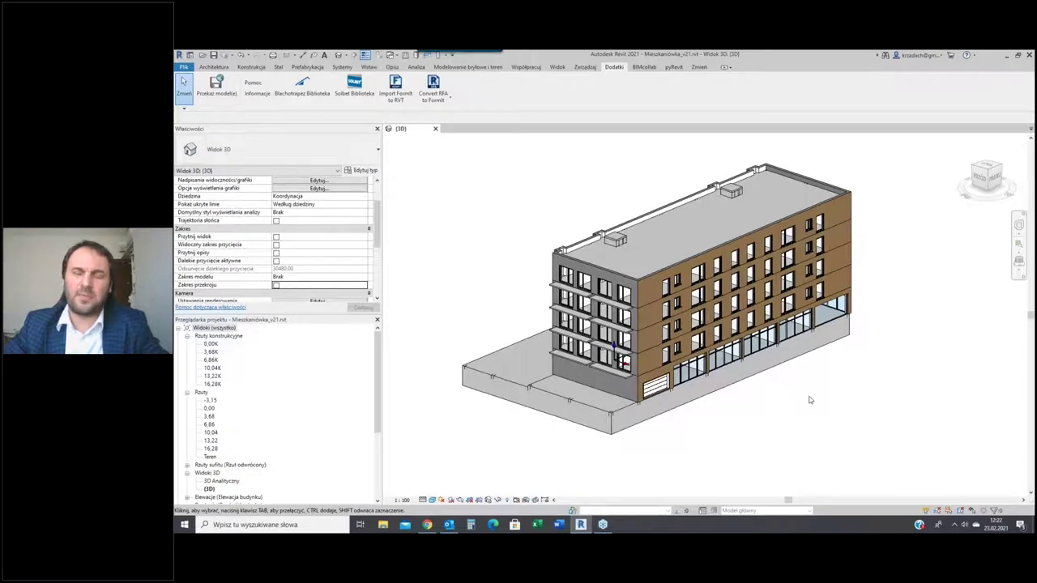
Select the top-storey wall of the brown facade above the shopfronts and open the Solbet library's lintel matching for its openings
scroll(899, 225, "up", 2)
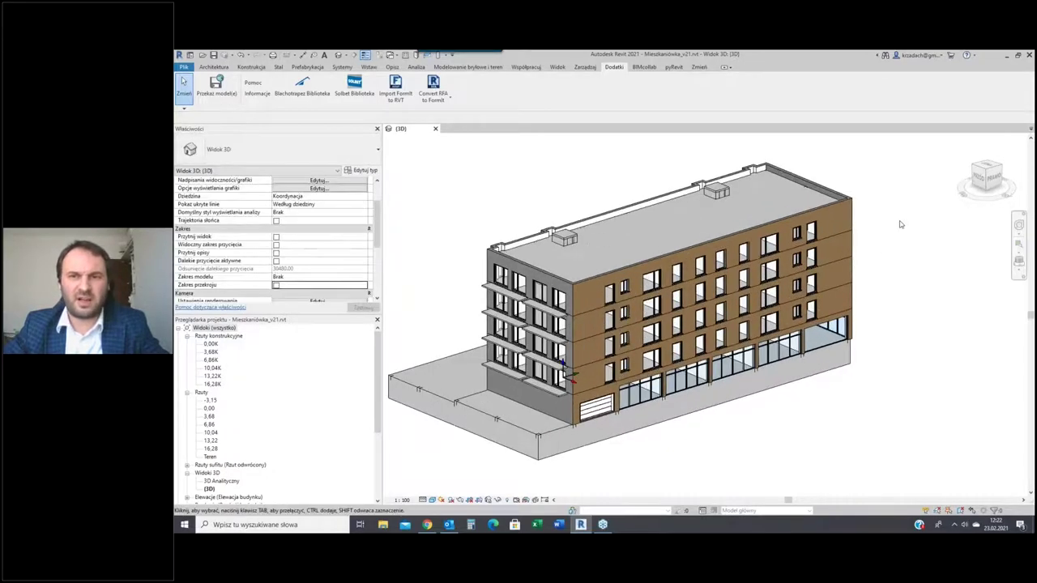
scroll(899, 224, "up", 1)
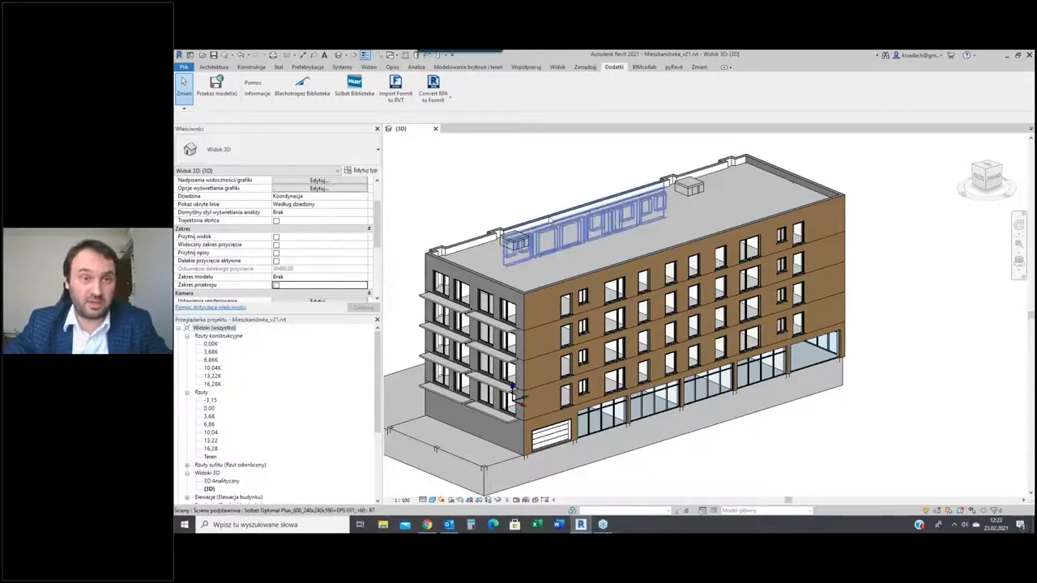
left_click(648, 267)
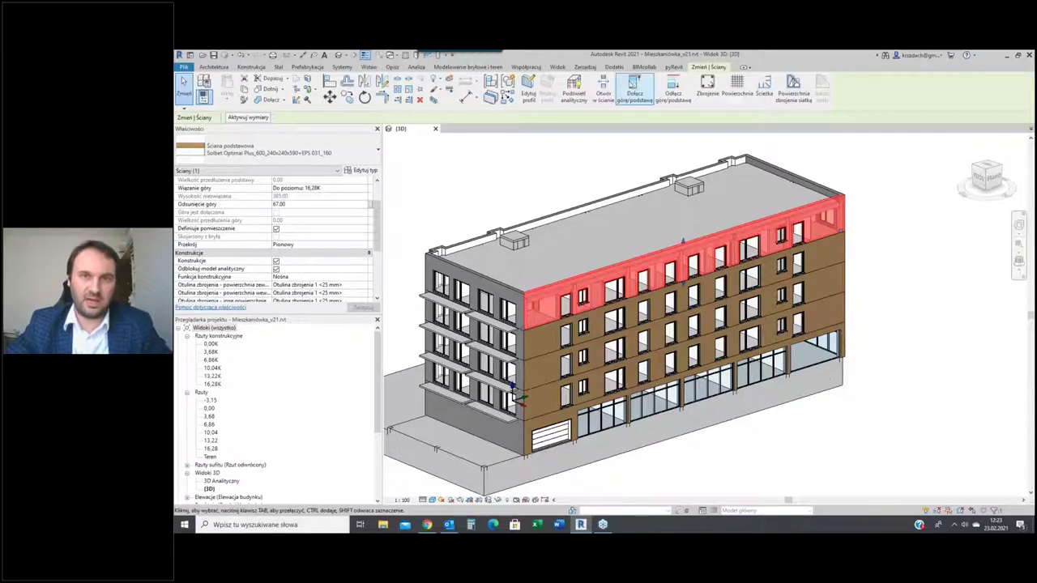
left_click(614, 67)
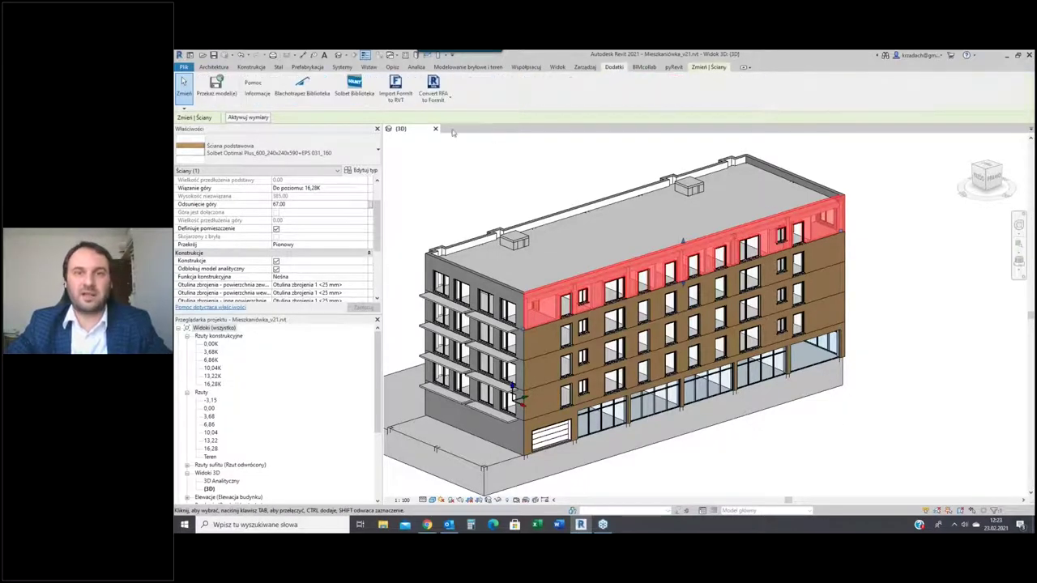
left_click(354, 84)
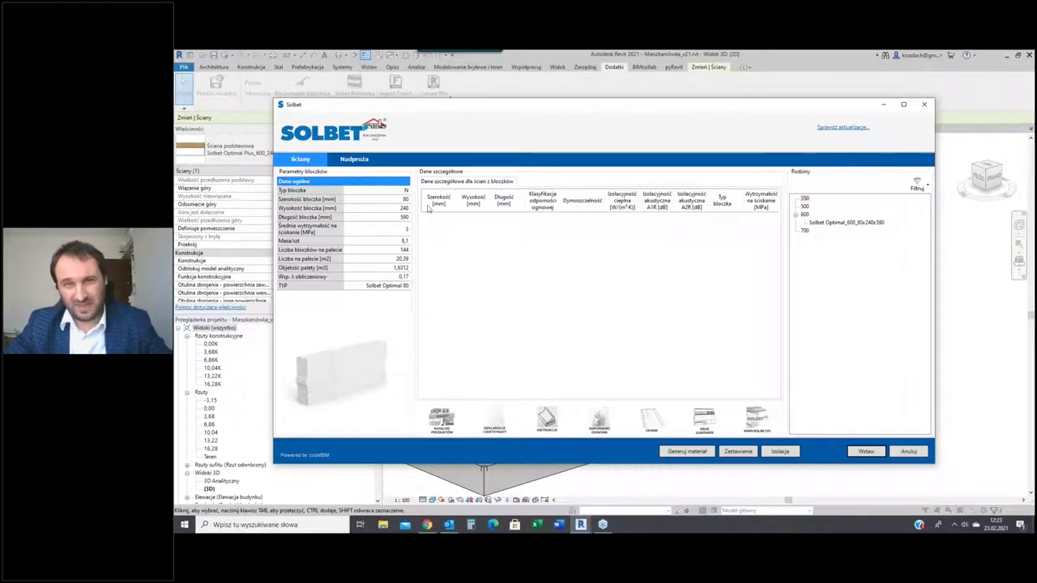
left_click(358, 162)
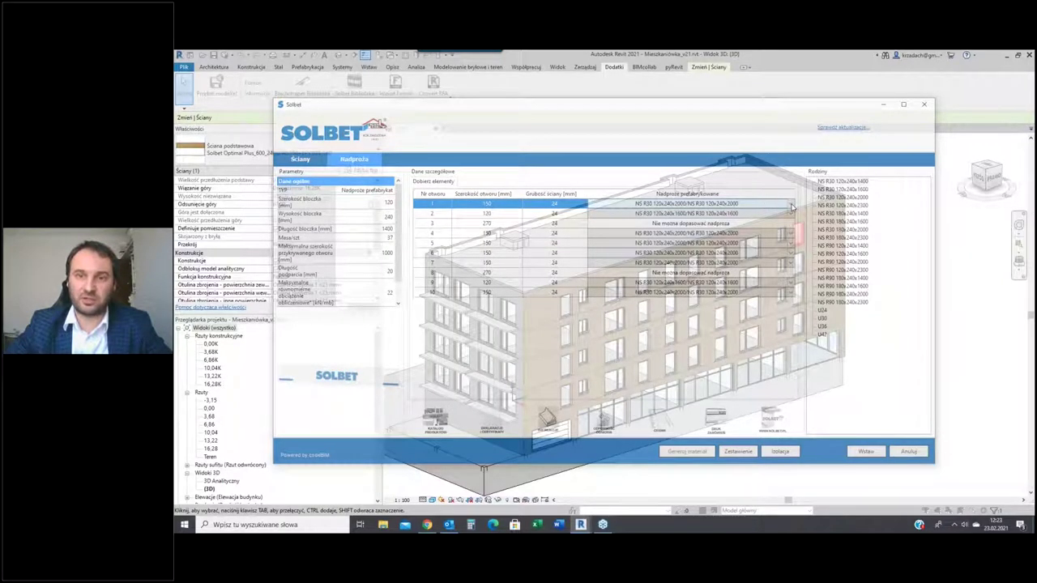
Assign lintel U24 to opening 1, check the 270 cm opening 3, and insert the matched Solbet lintels into the wall
left_click(782, 208)
left_click(782, 208)
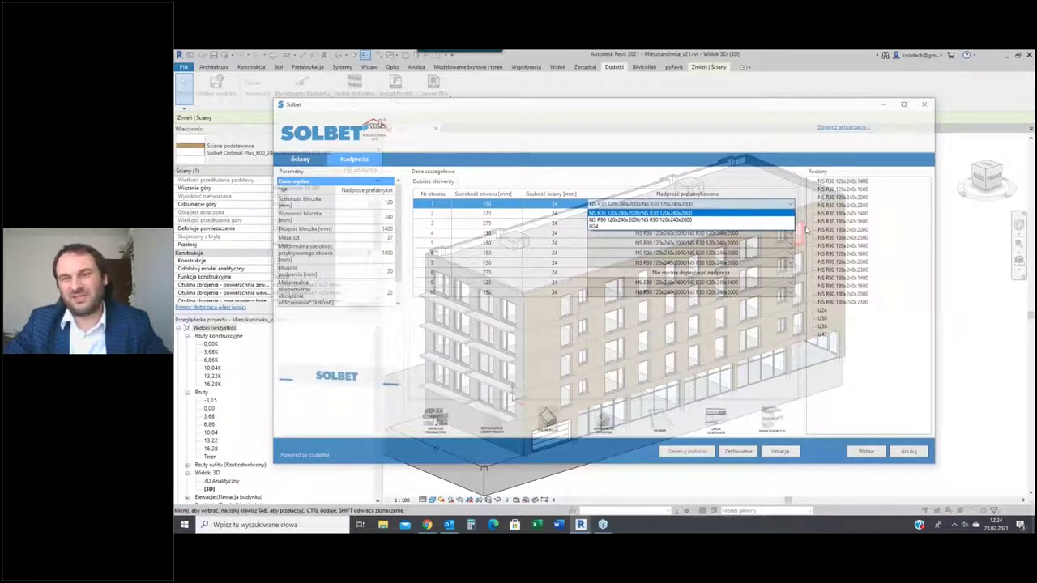
left_click(754, 228)
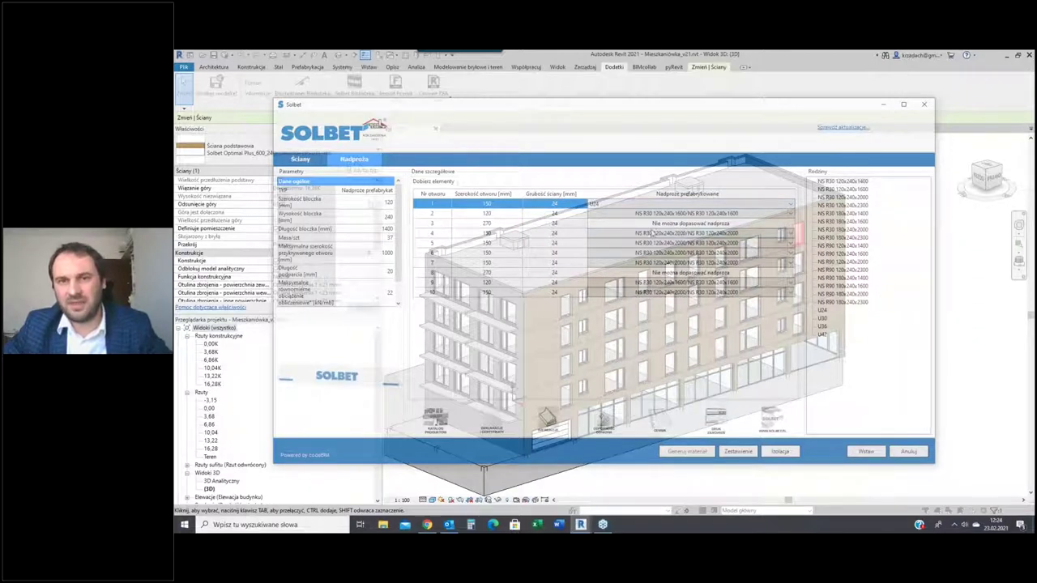
left_click(455, 227)
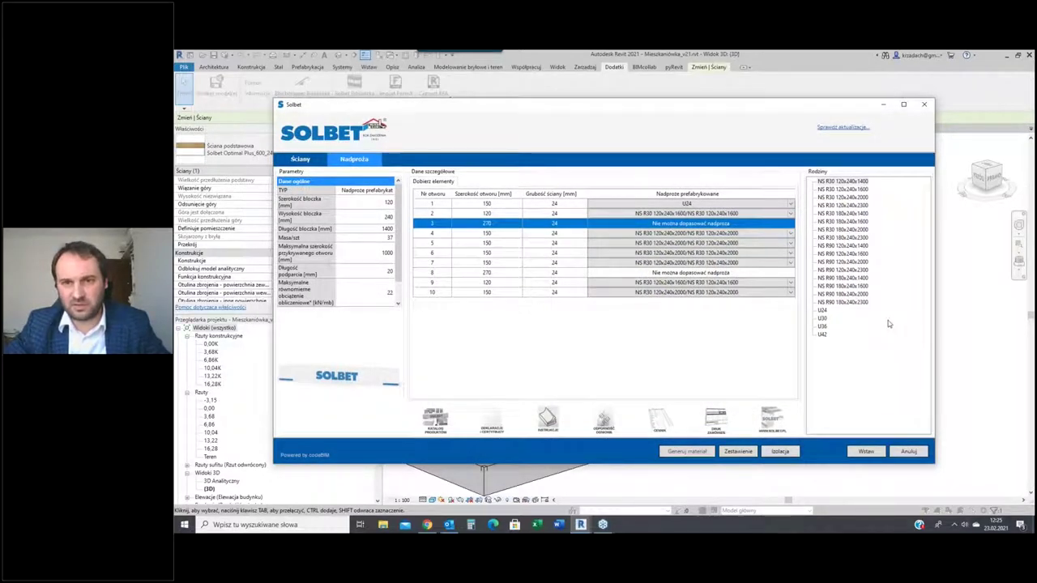
left_click(866, 451)
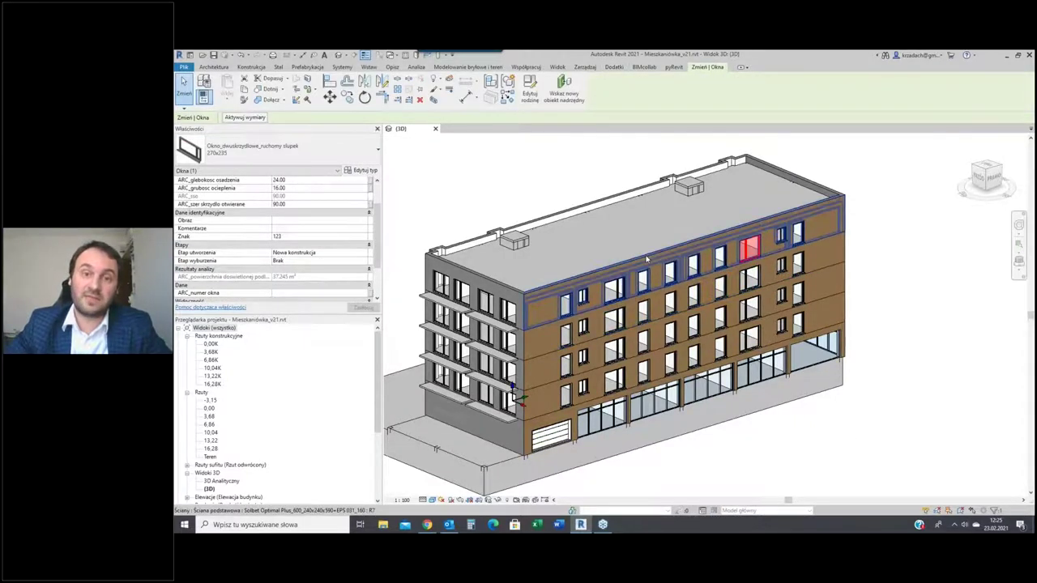
Examine the areas above the windows along the top-storey facade wall up close for the inserted lintels, and deselect the wall
left_click(672, 317)
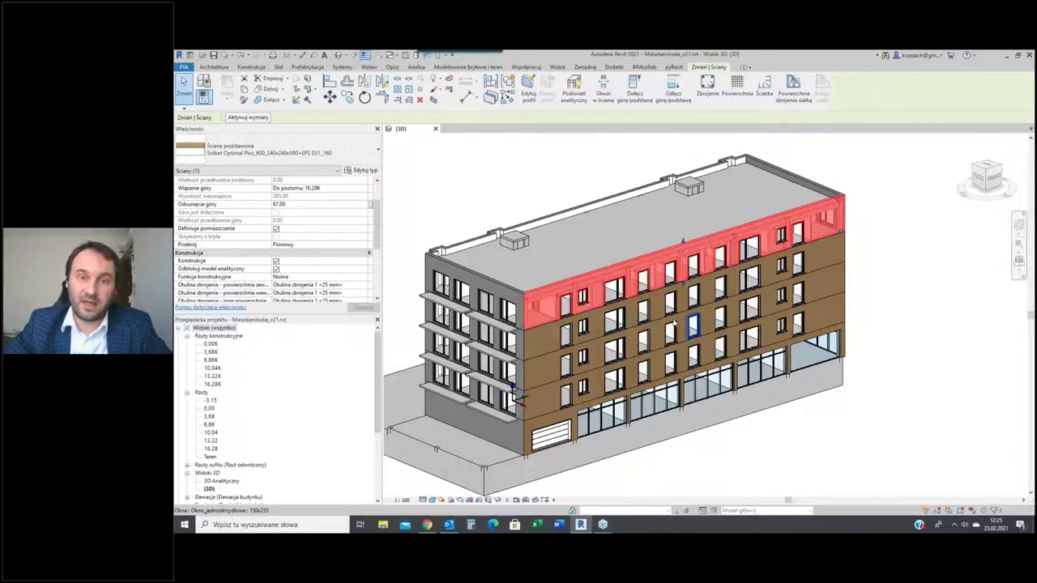
scroll(545, 303, "up", 6)
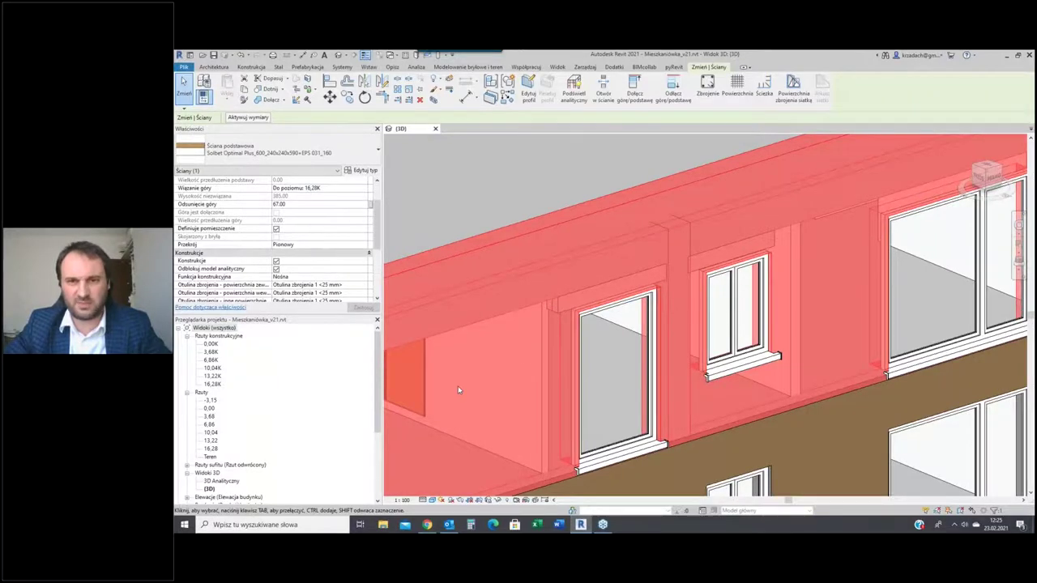
scroll(458, 386, "down", 5)
scroll(740, 259, "up", 5)
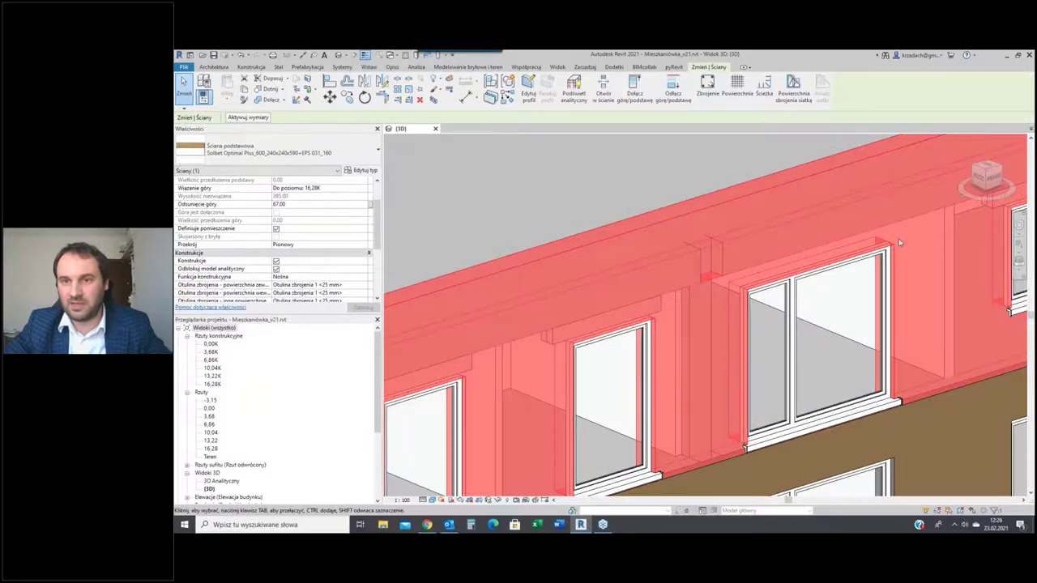
scroll(788, 276, "down", 3)
scroll(828, 251, "up", 5)
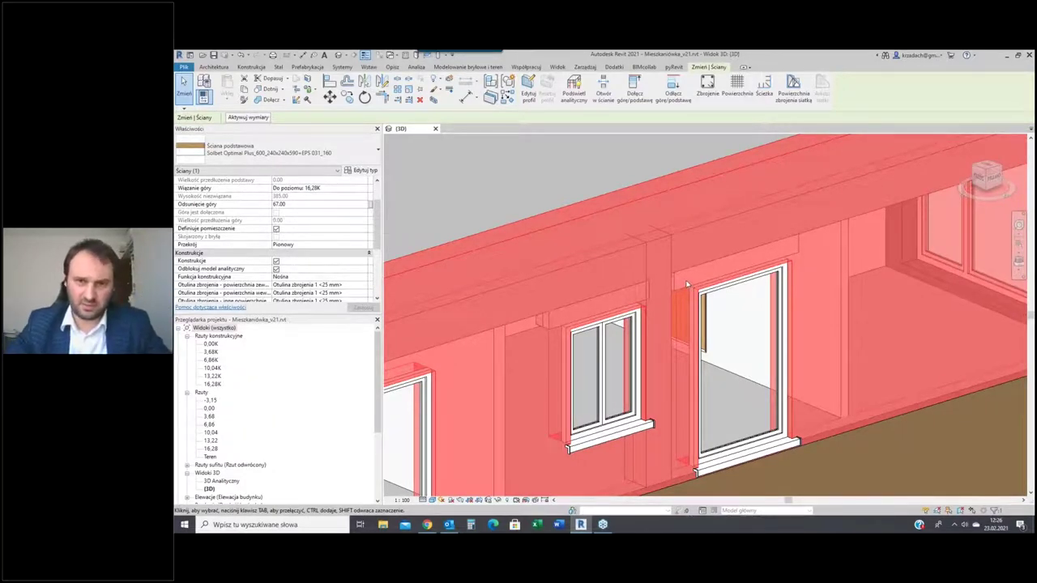
scroll(729, 278, "down", 5)
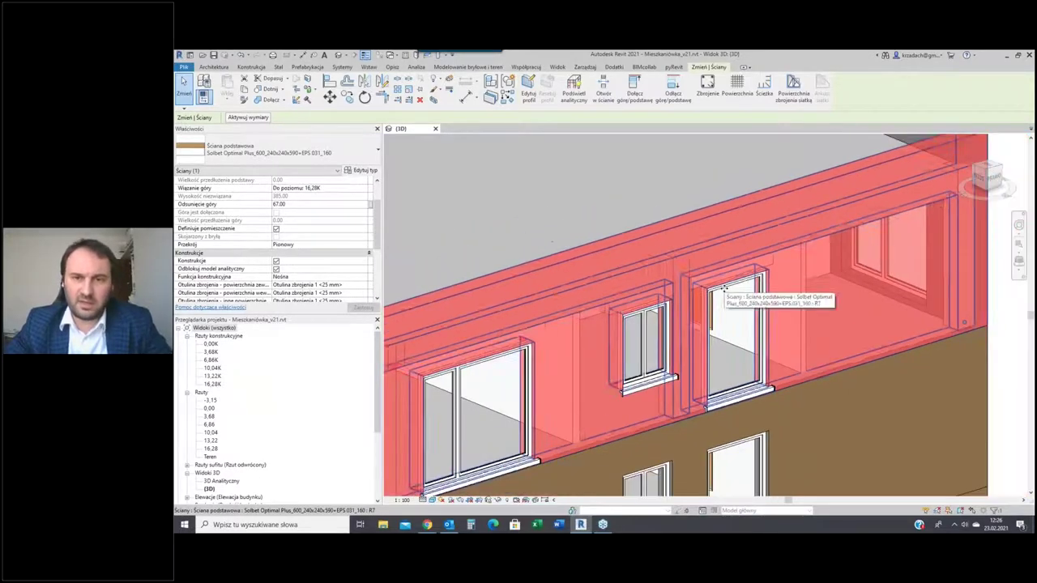
scroll(907, 262, "down", 6)
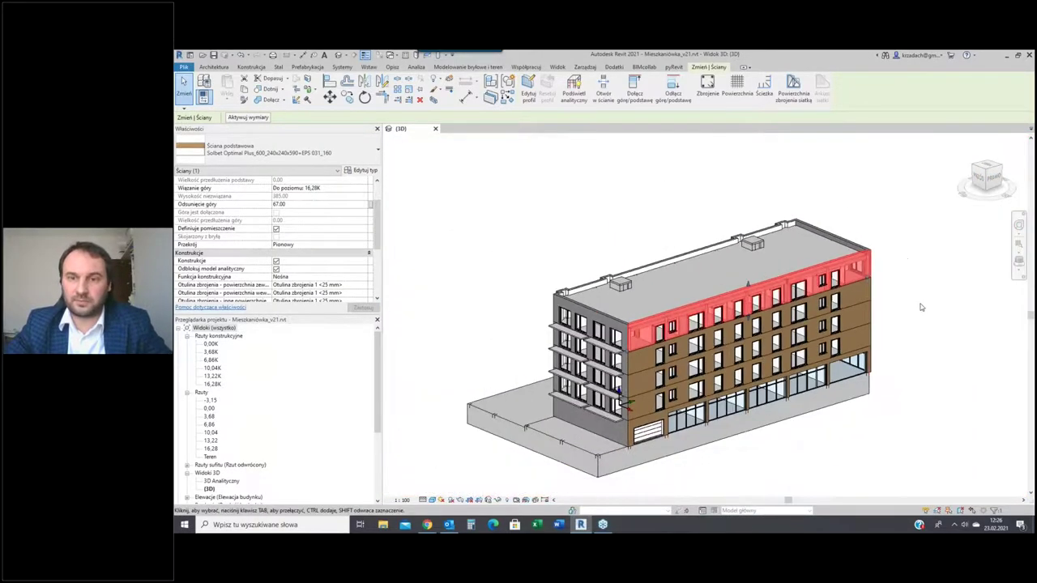
left_click(920, 312)
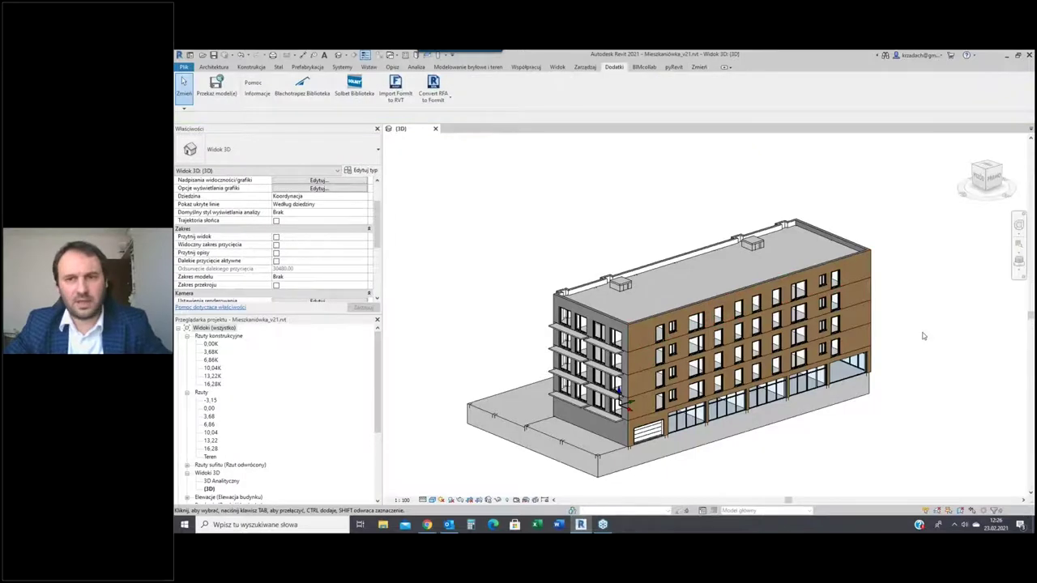
Turn on the section box and lower its top to cut the building through the storey above the ground floor
middle_click_drag(914, 340, 778, 341, "shift")
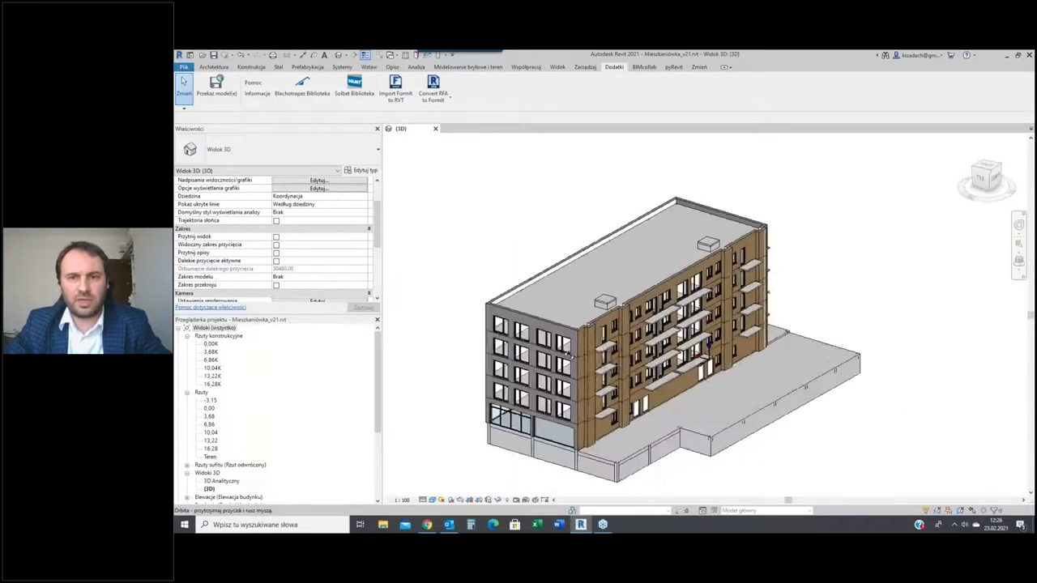
middle_click_drag(569, 357, 468, 267, "shift")
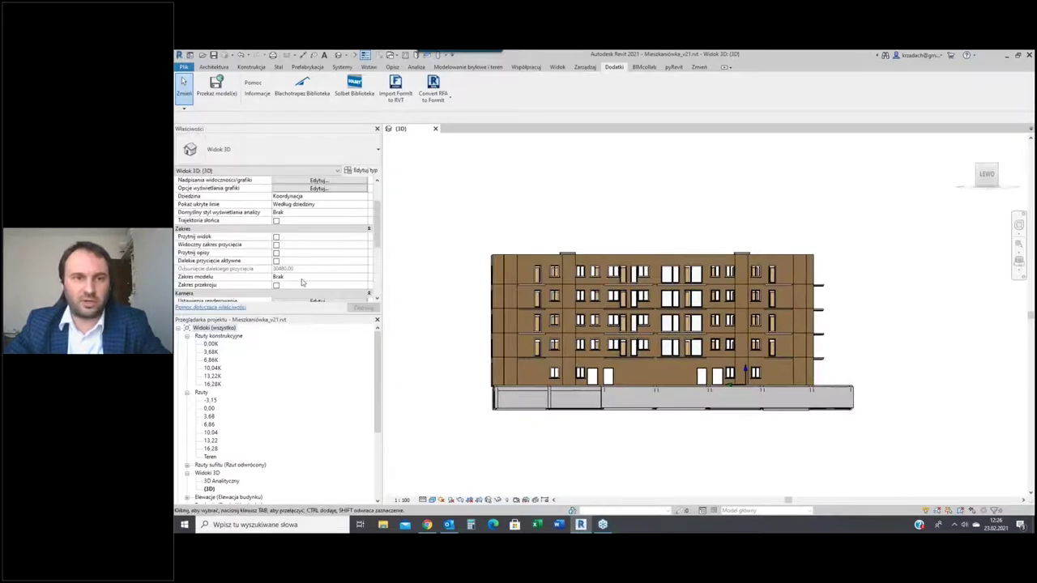
left_click(277, 286)
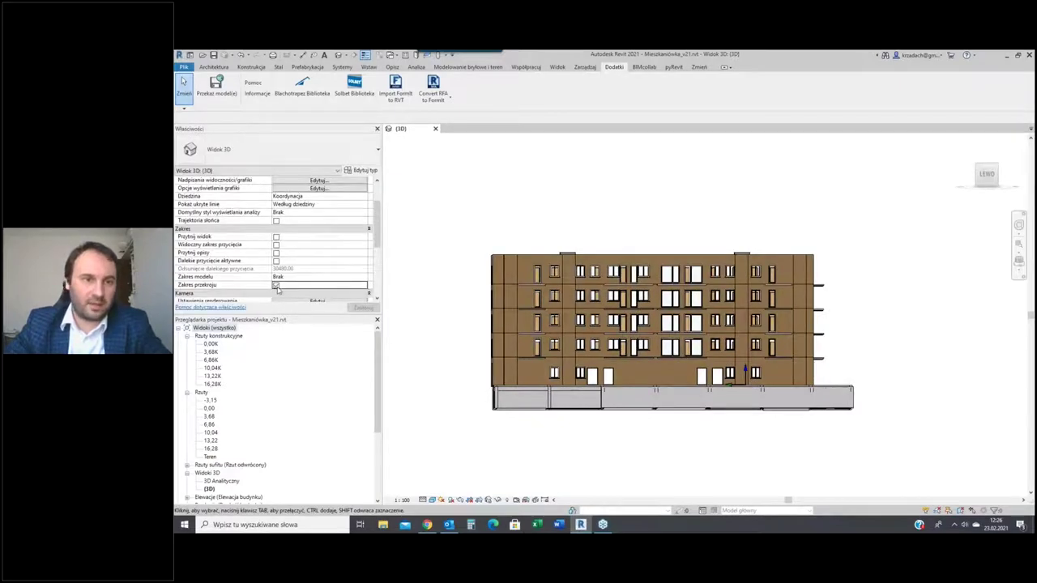
left_click(512, 244)
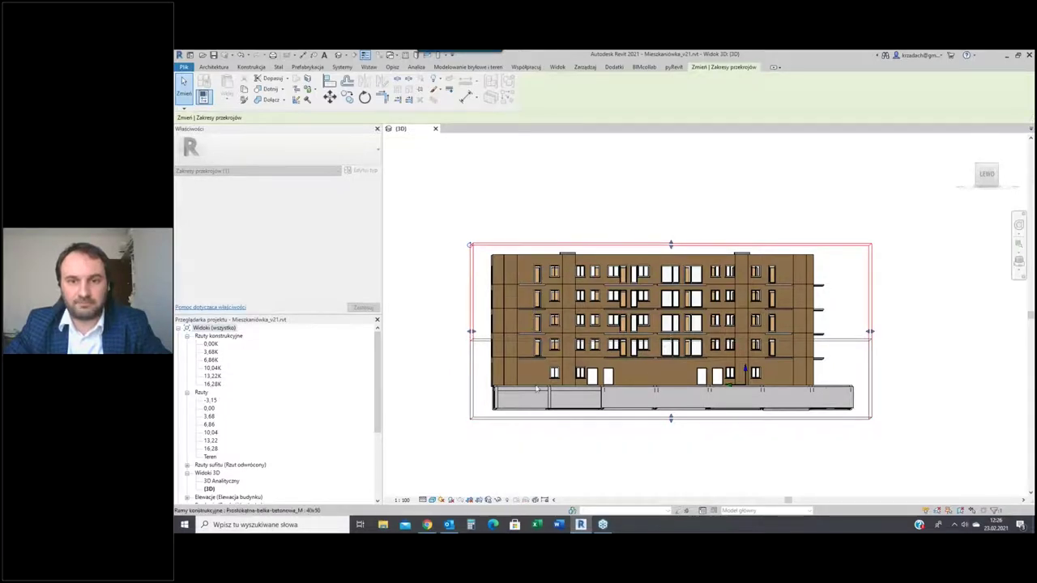
middle_click_drag(491, 280, 567, 308, "shift")
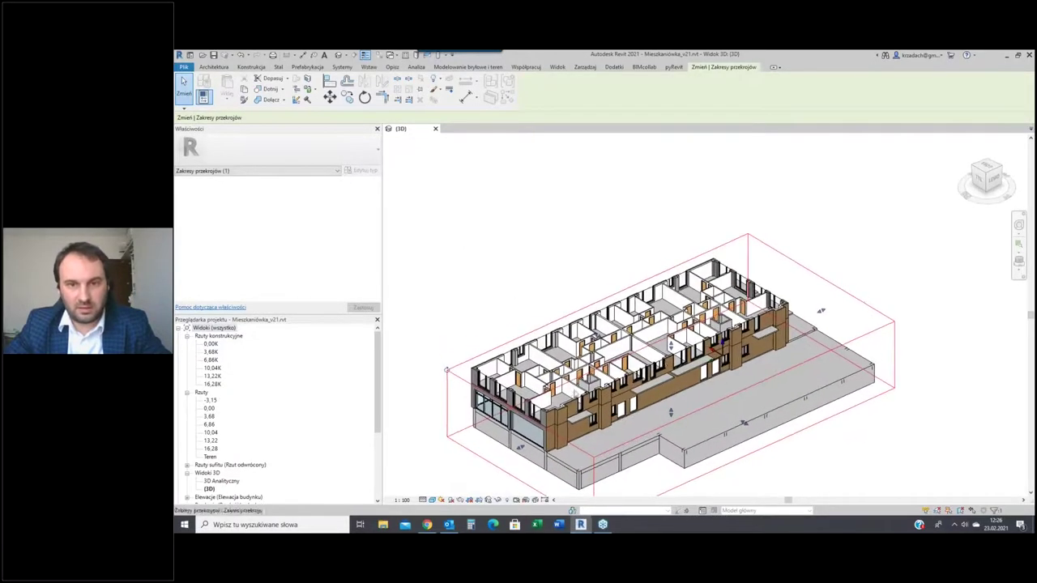
Select the interior partition wall with two doors in the cut storey and open the Solbet library's lintel matching for its openings
scroll(648, 349, "up", 5)
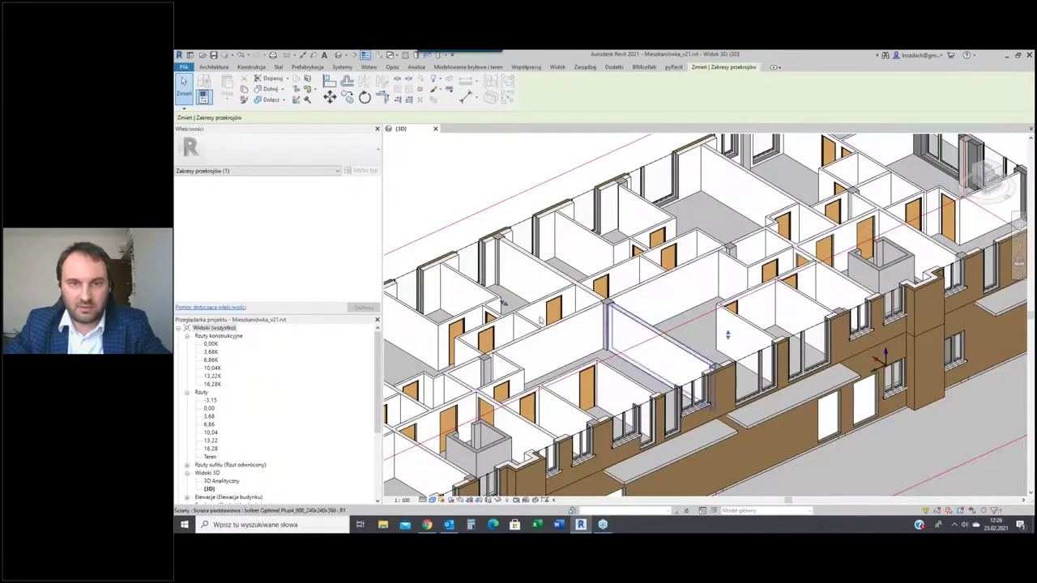
scroll(540, 320, "up", 3)
left_click(665, 357)
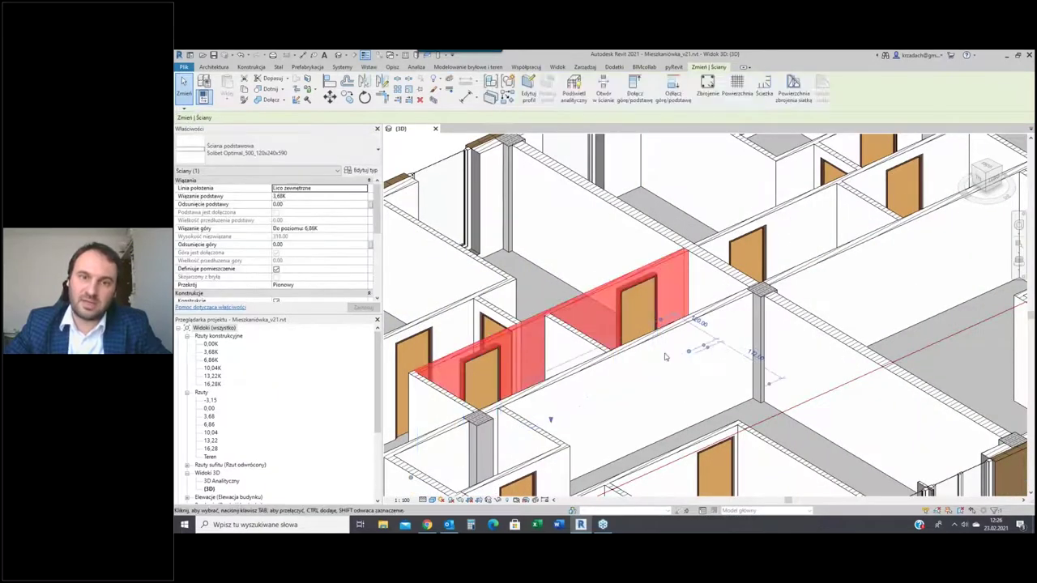
left_click(614, 67)
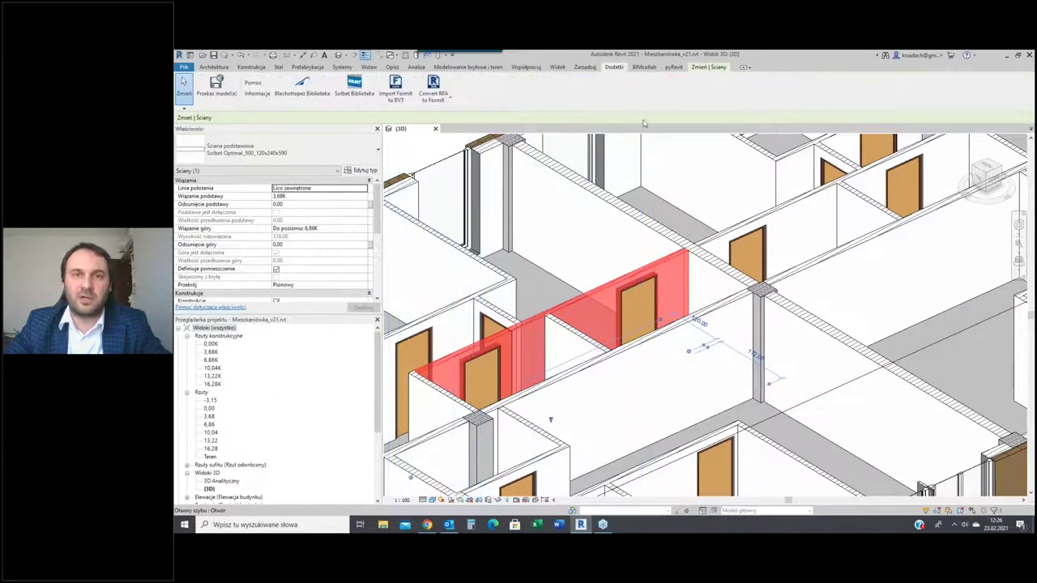
left_click(355, 89)
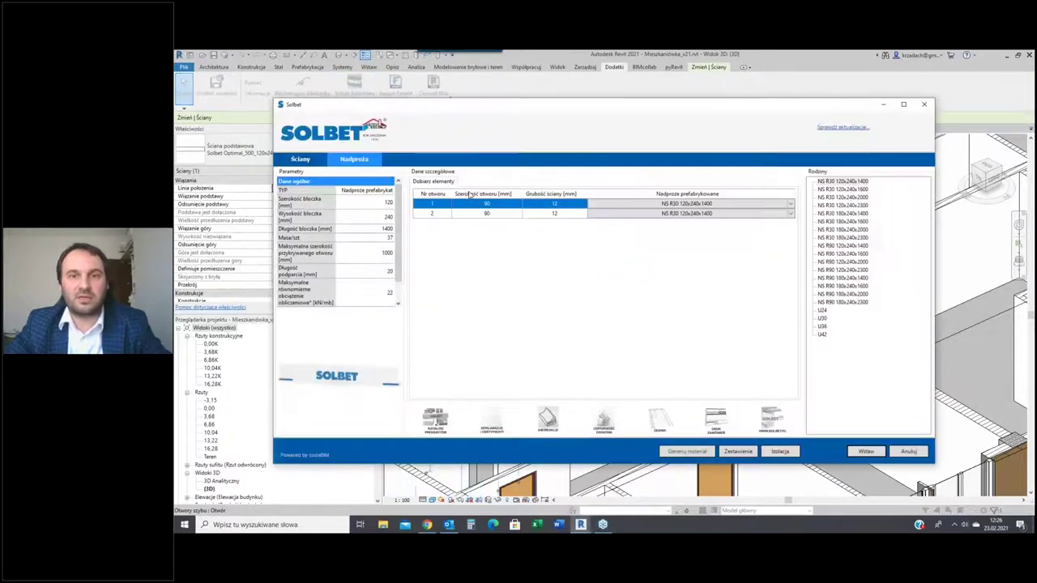
Assign lintel NS R90 120x240x1400 to opening 2 and insert the matched Solbet lintels into the partition wall
left_click(792, 214)
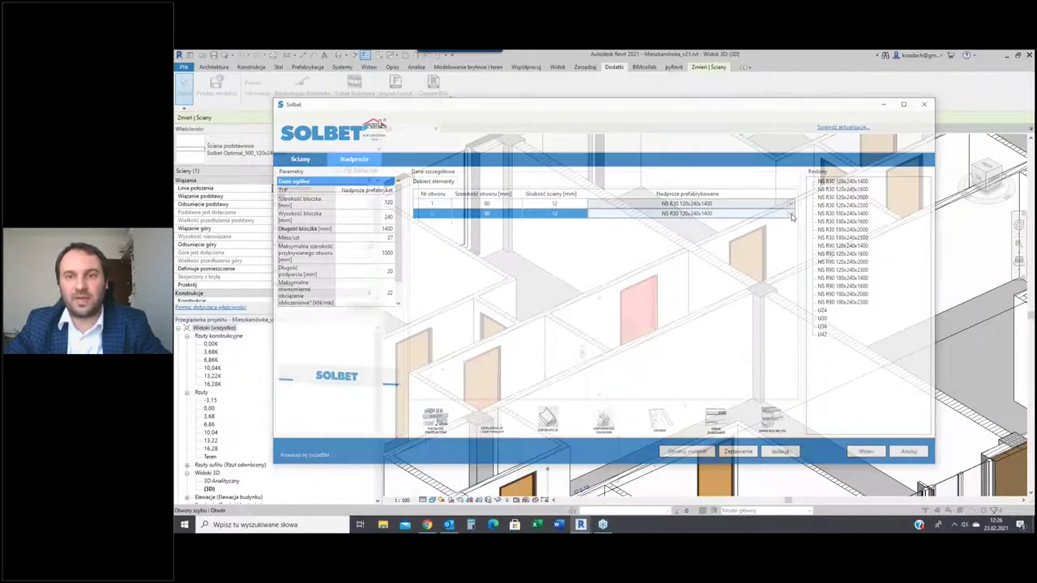
left_click(791, 214)
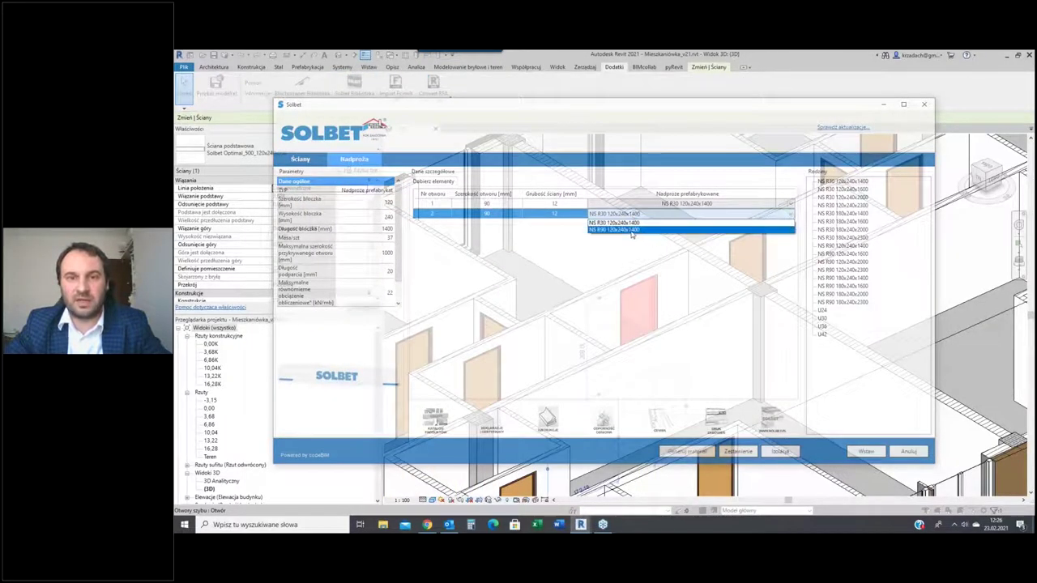
left_click(632, 230)
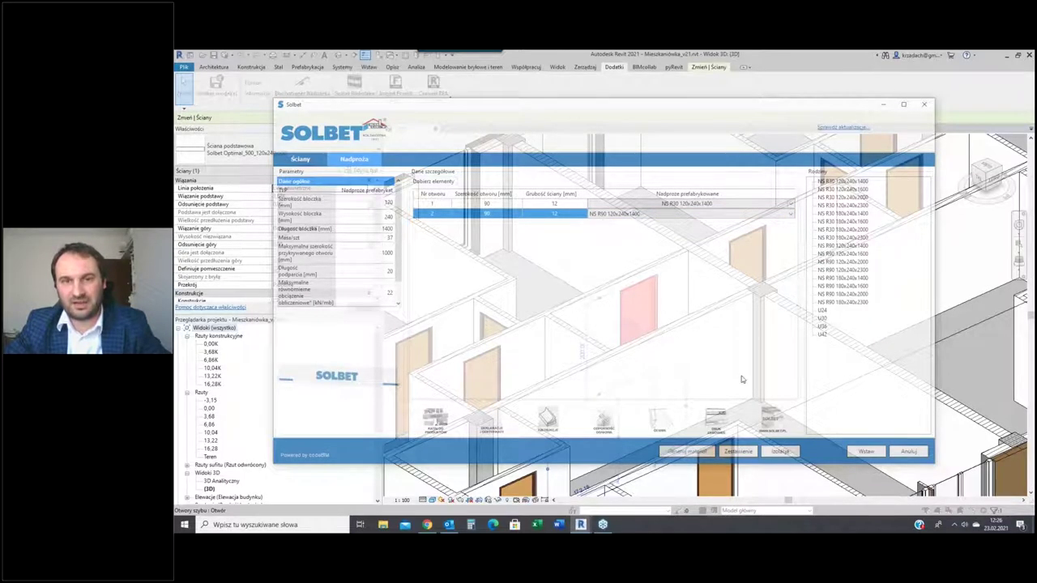
left_click(866, 452)
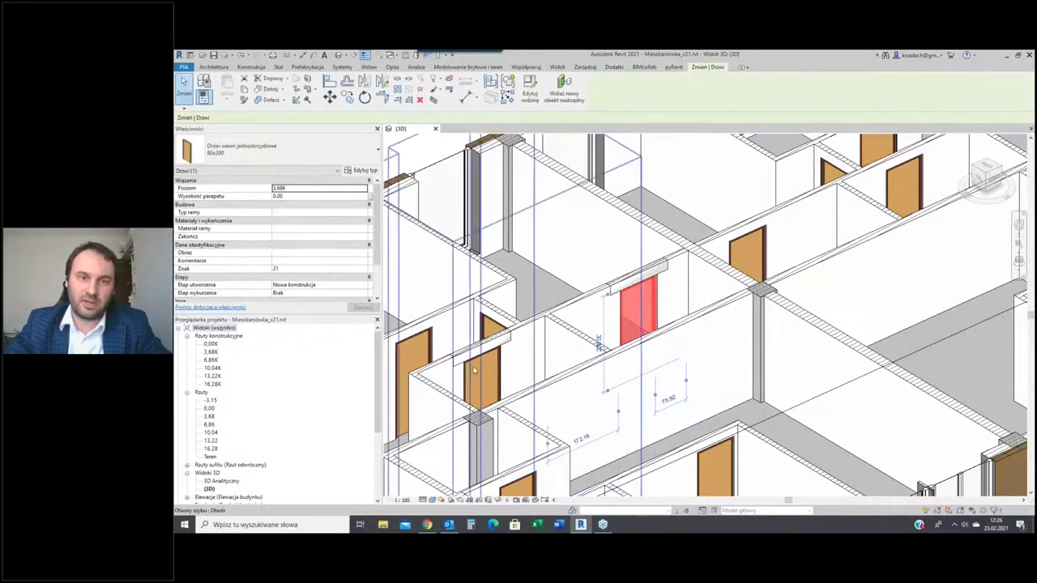
Inspect the type and properties of the inserted lintel above the partition door nearest the column, and deselect it
scroll(434, 370, "up", 2)
scroll(435, 369, "up", 2)
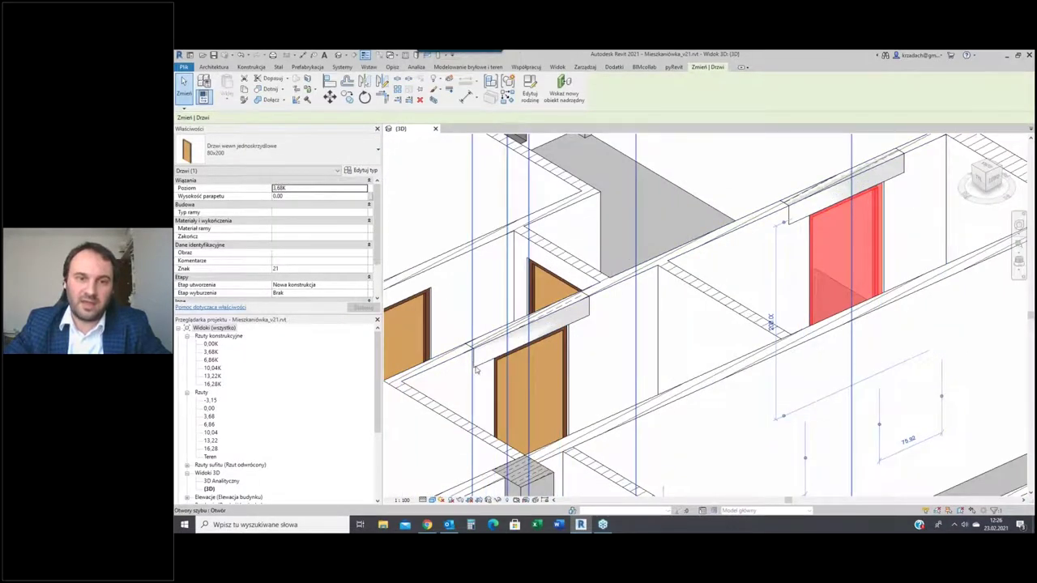
left_click(476, 369)
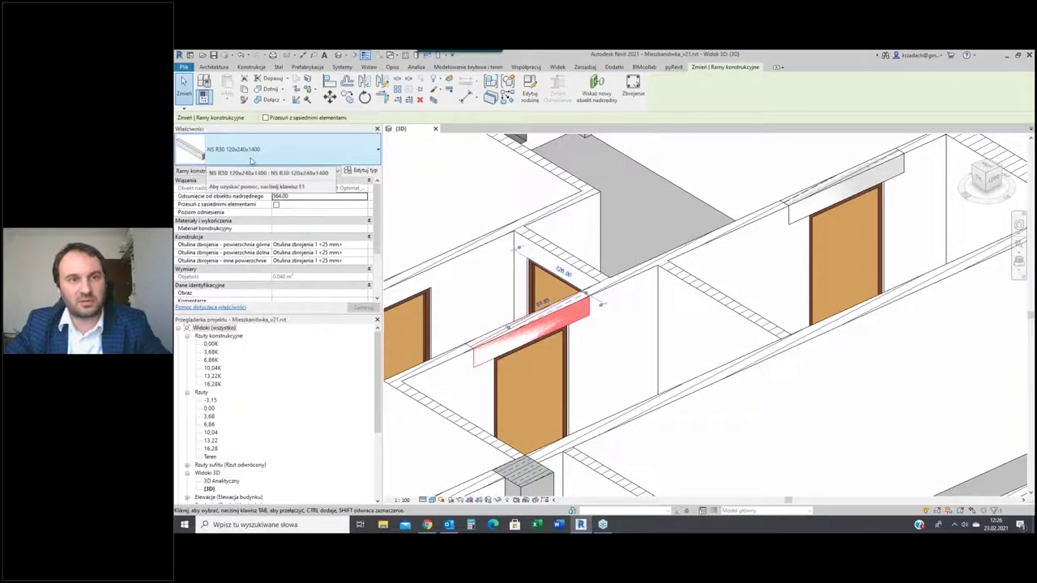
scroll(348, 247, "down", 3)
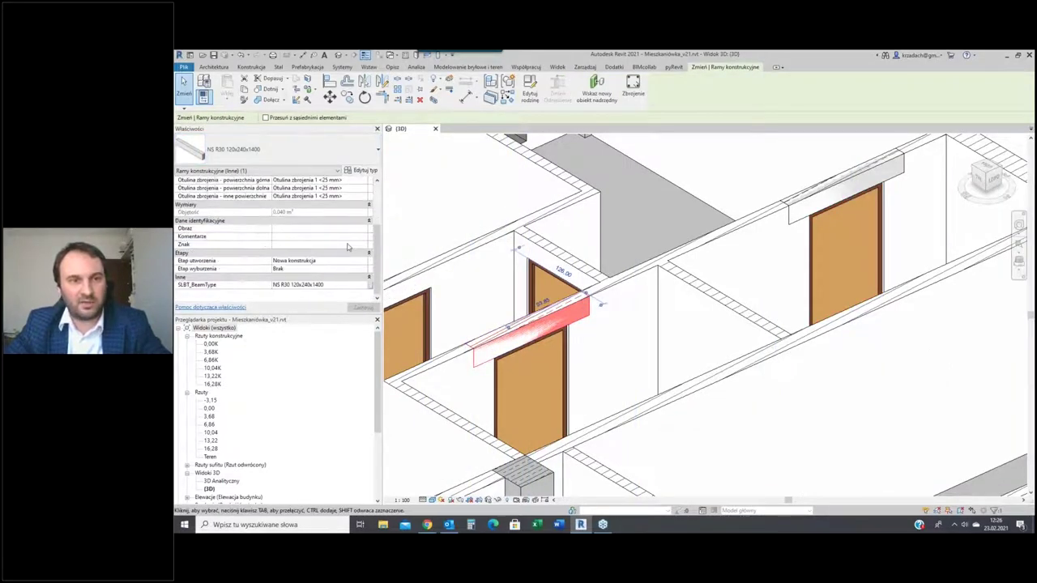
scroll(349, 247, "up", 3)
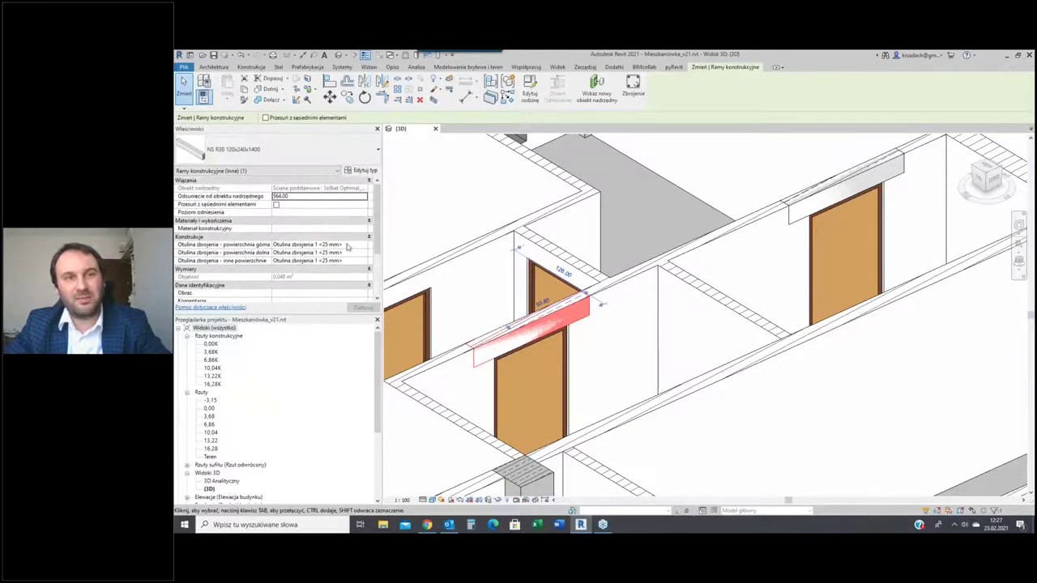
key("Escape")
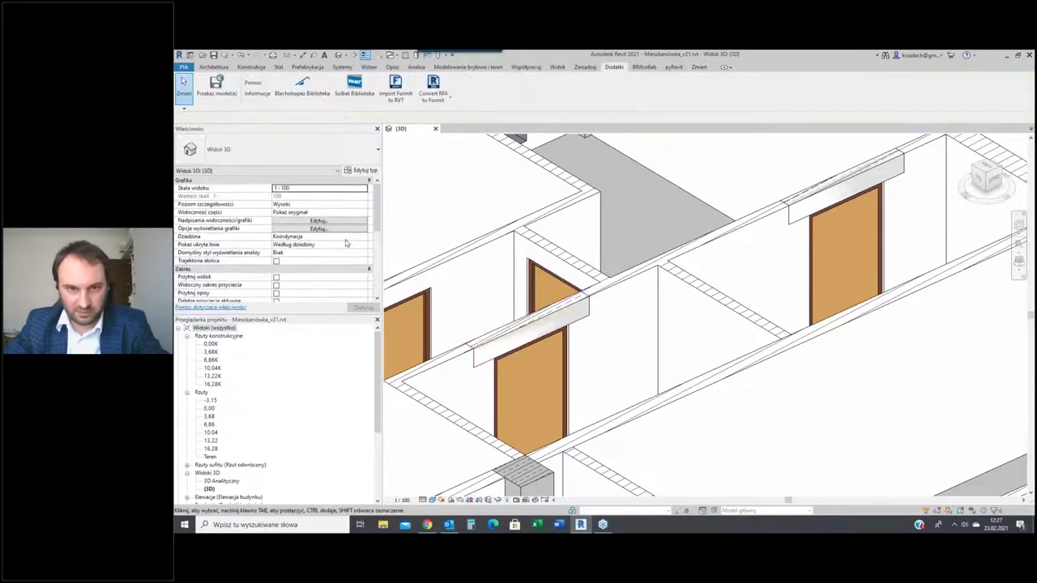
Compare the types of the two lintels inserted above the partition wall's doors, and clear the selection
middle_click_drag(600, 243, 708, 224, "shift")
left_click(717, 216)
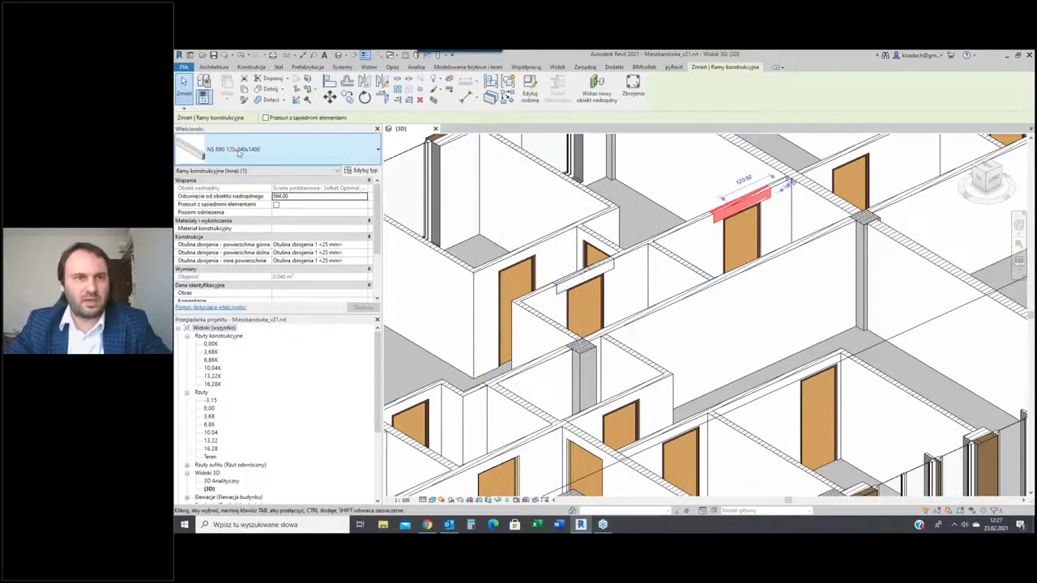
left_click(590, 274)
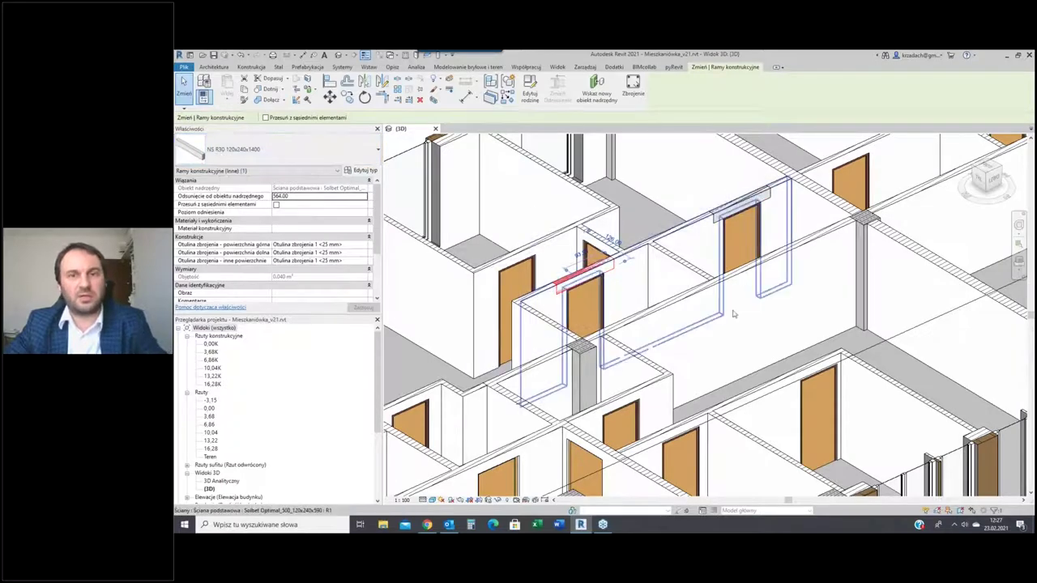
key("Escape")
Turn off the 3D view's section box to display the whole building
scroll(739, 318, "down", 8)
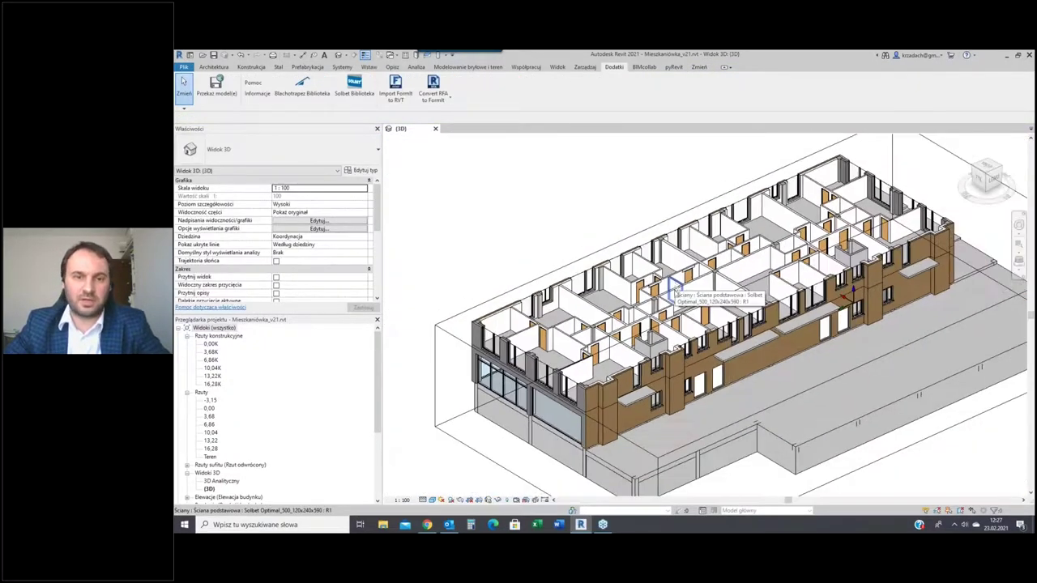
scroll(305, 279, "down", 3)
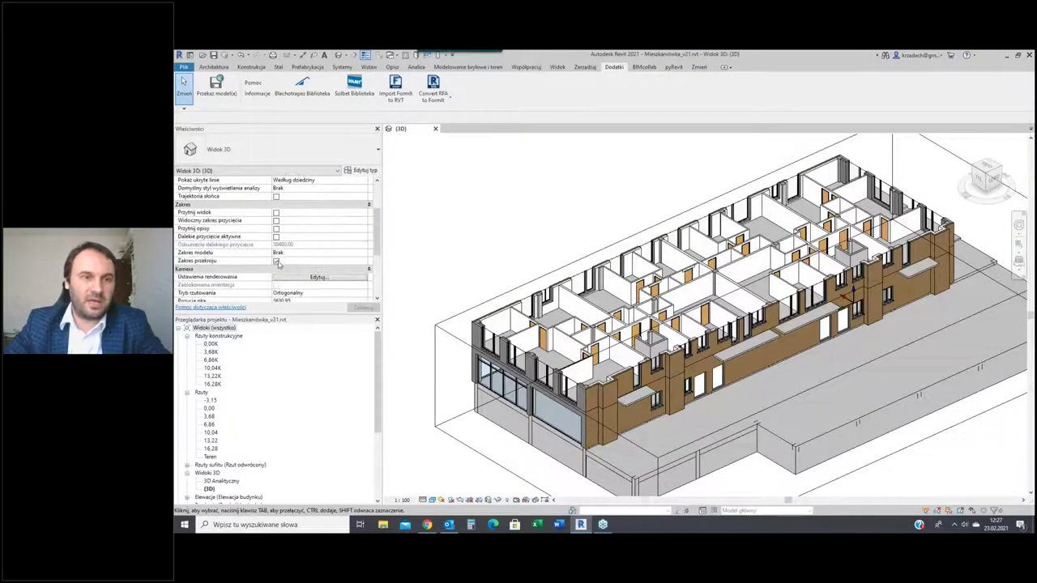
left_click(276, 262)
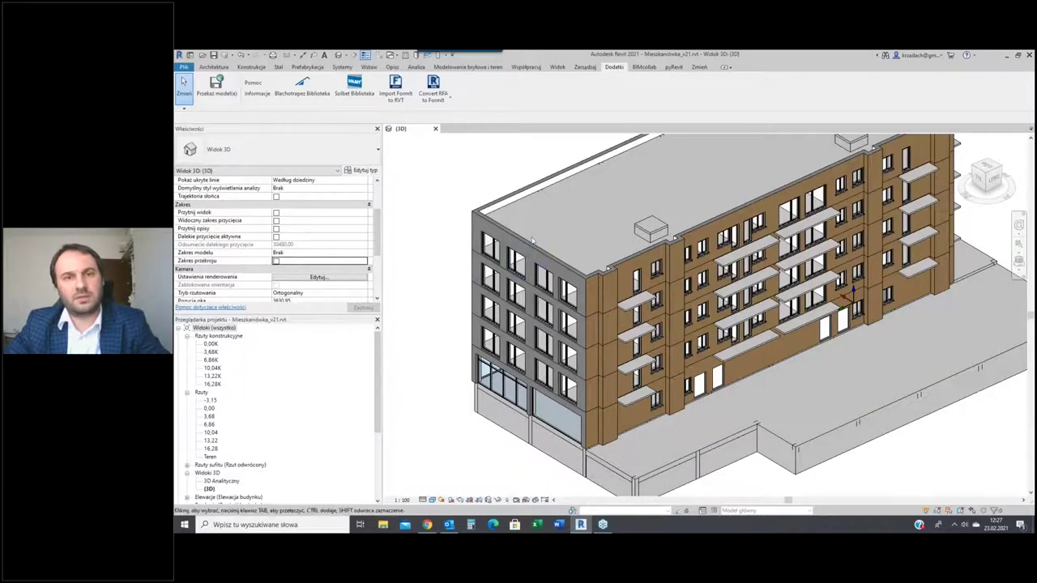
Select all Z_24+18 walls on the building's end facades and open the Solbet library's lintel matching for their openings
left_click(486, 279)
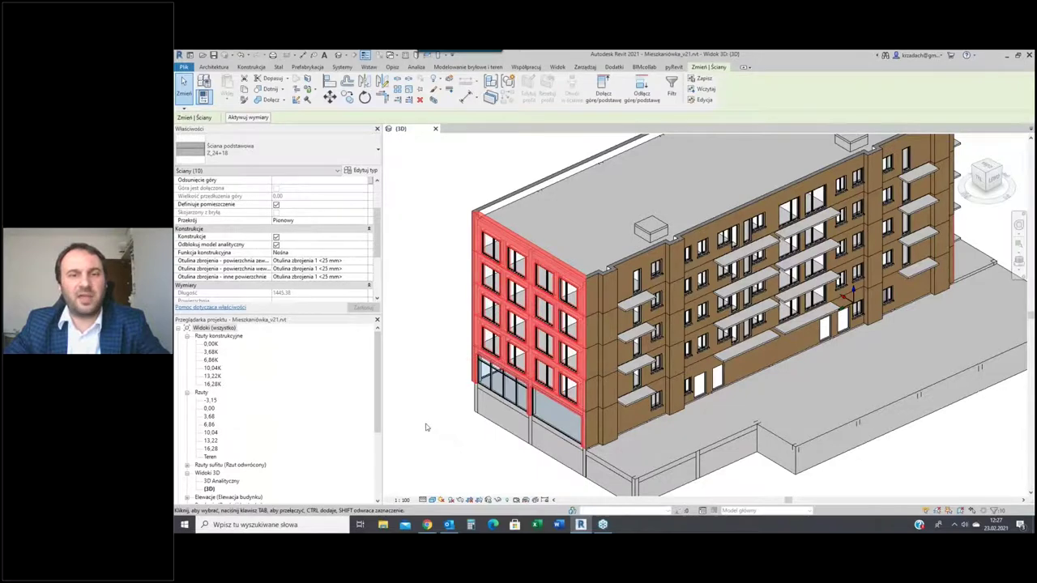
scroll(425, 428, "down", 4)
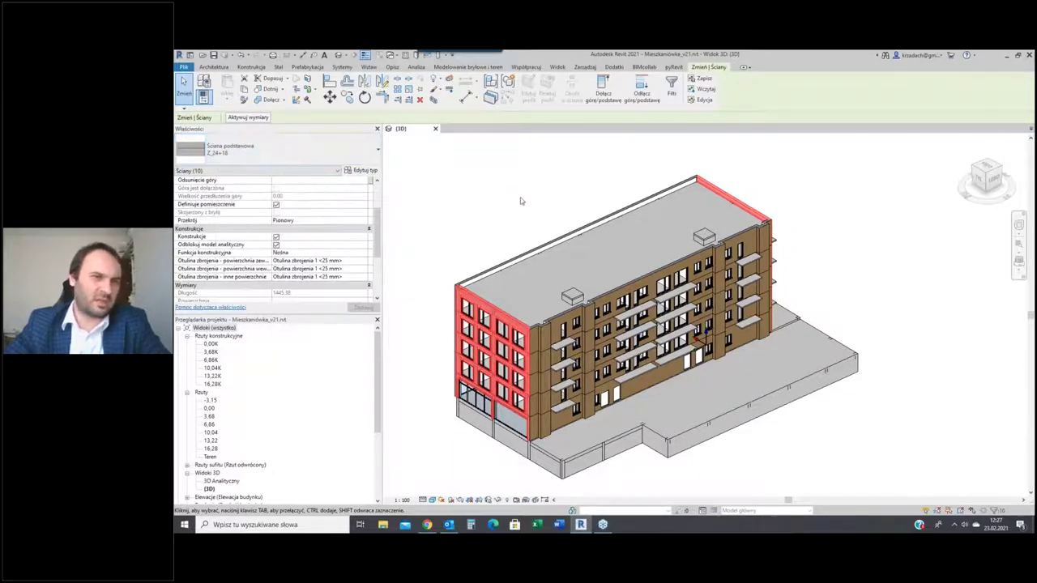
left_click(614, 67)
left_click(354, 85)
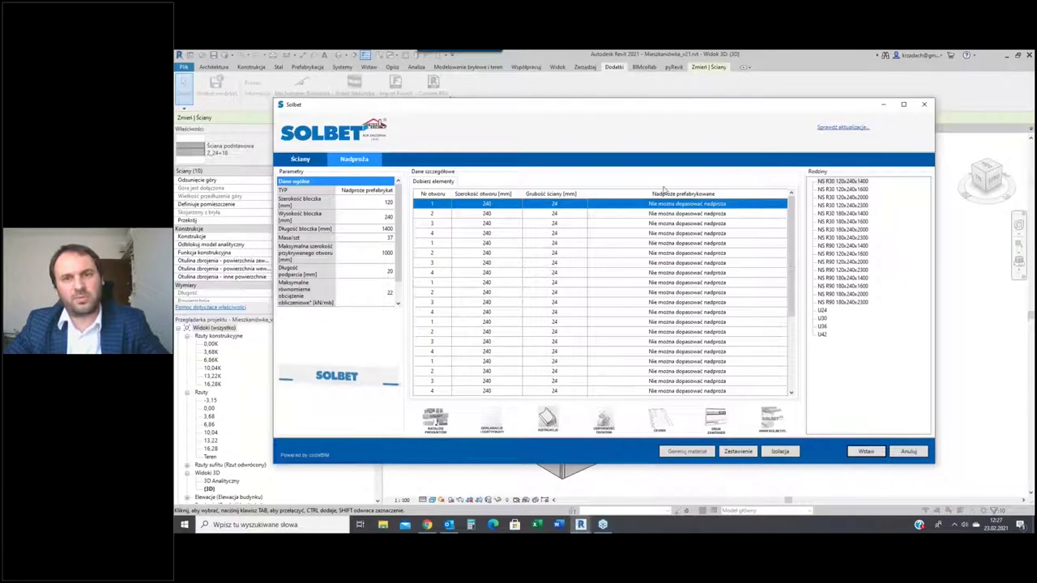
Review the list of openings in the end-facade walls, comparing opening widths, wall thickness and matched prefabricated lintels
left_click_drag(791, 235, 792, 303)
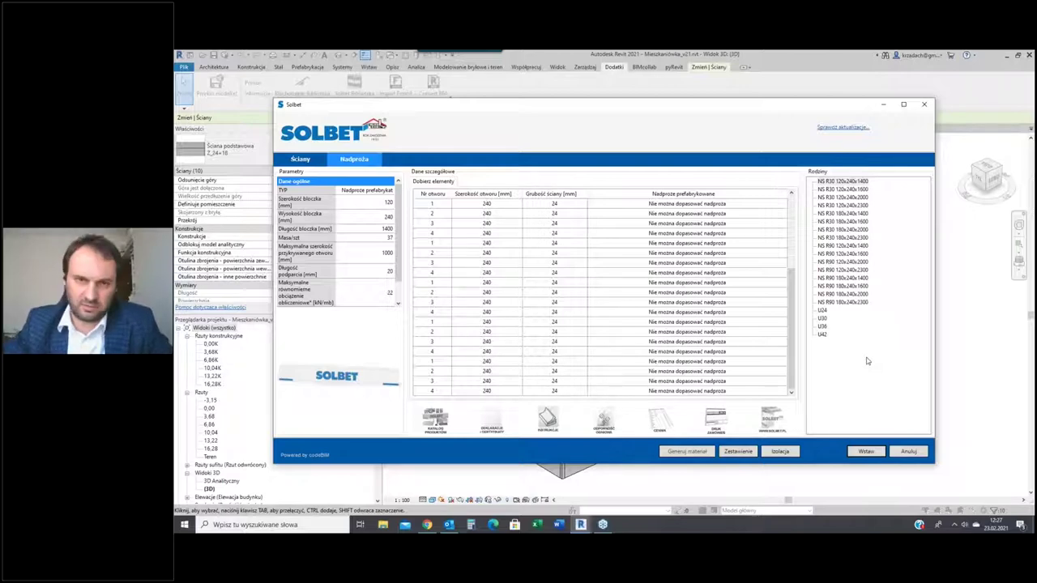
left_click(486, 210)
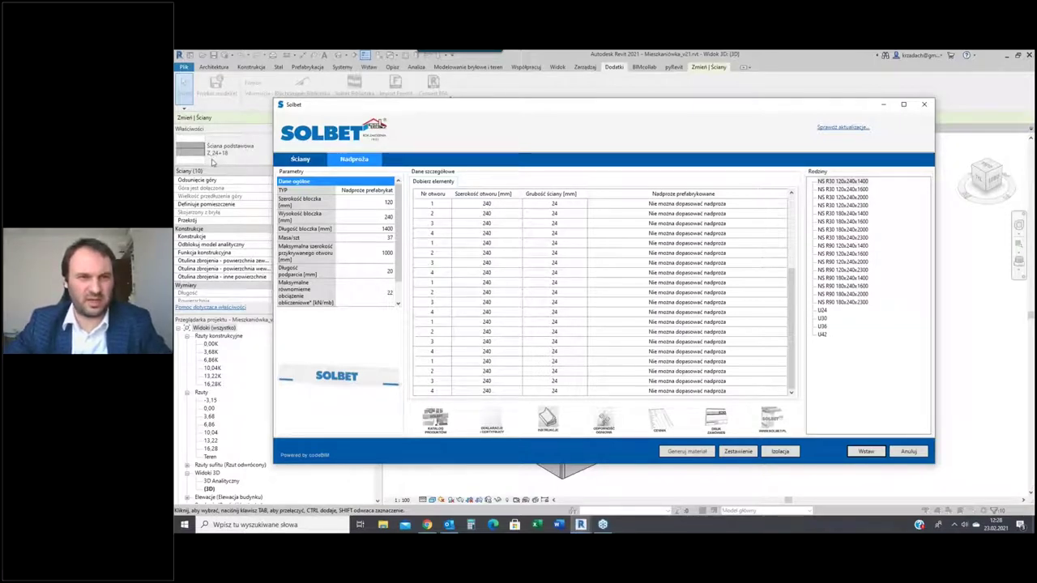
left_click(217, 158)
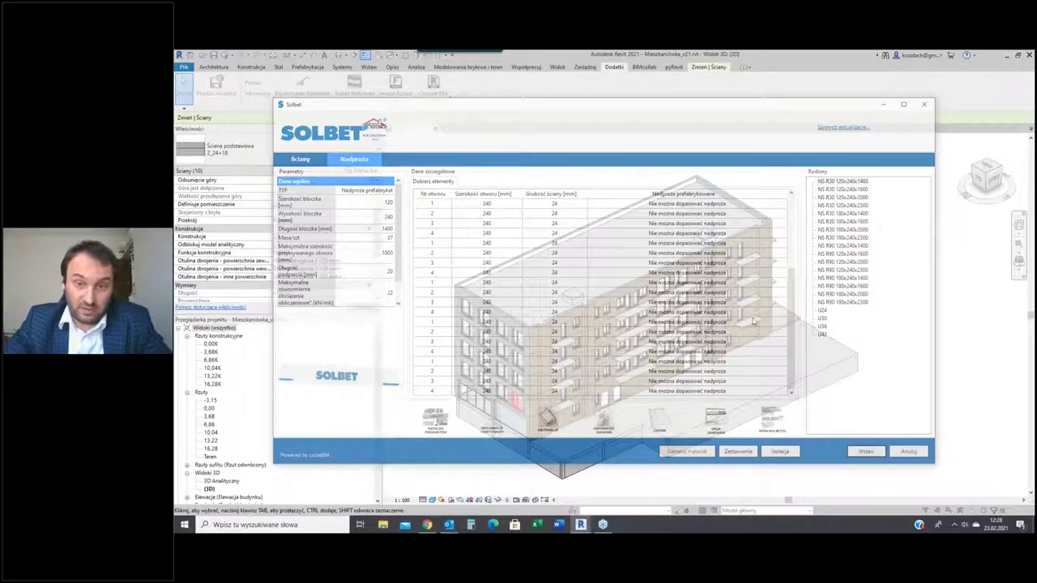
scroll(793, 324, "down", 2)
left_click_drag(793, 324, 794, 267)
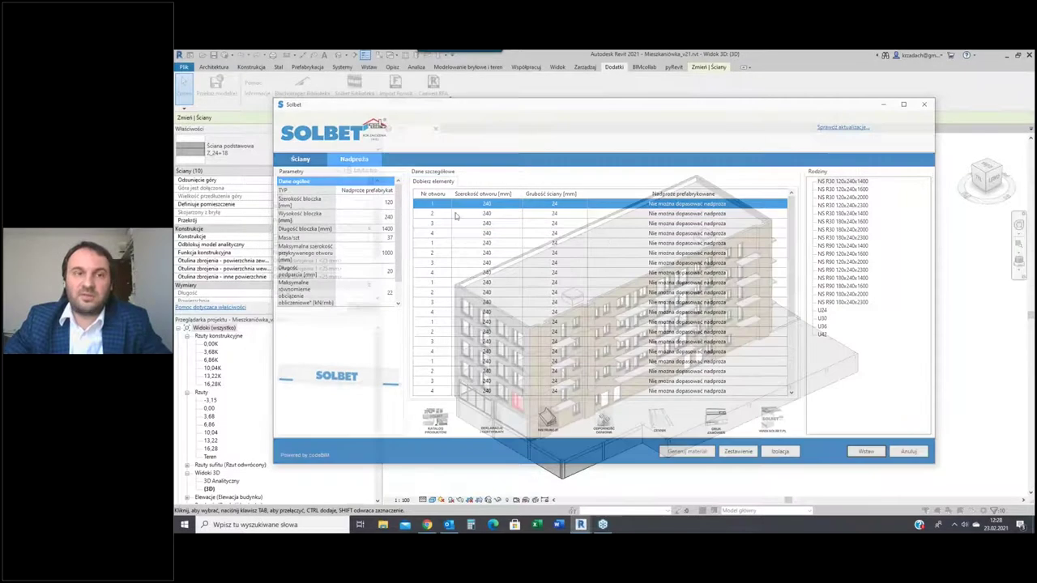
Filter the Solbet wall blocks to 420 mm width and replace the selected end-facade walls with Solbet Ideal_350_420x240x590
left_click(300, 160)
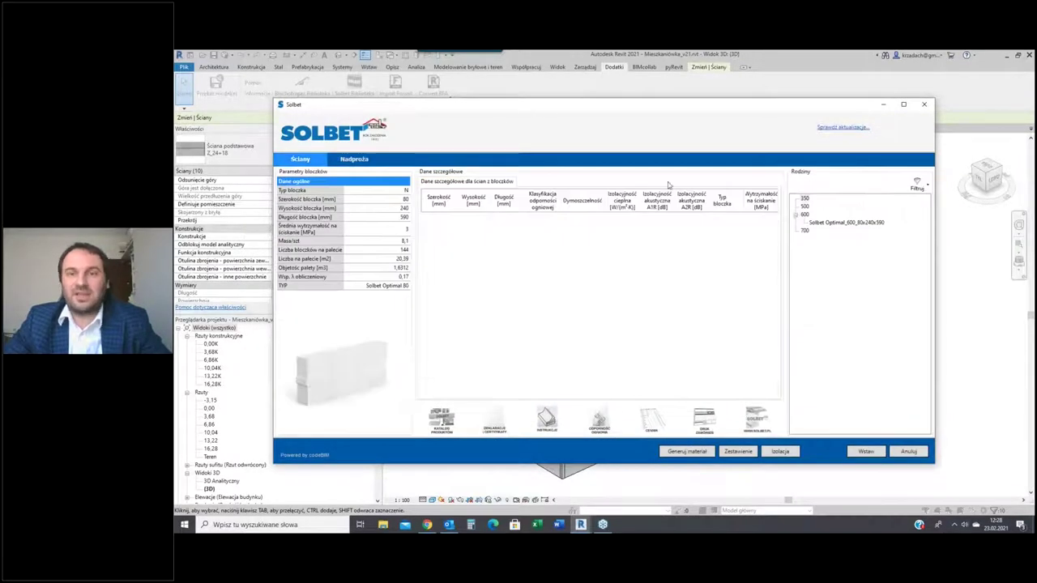
left_click(917, 184)
left_click(1008, 200)
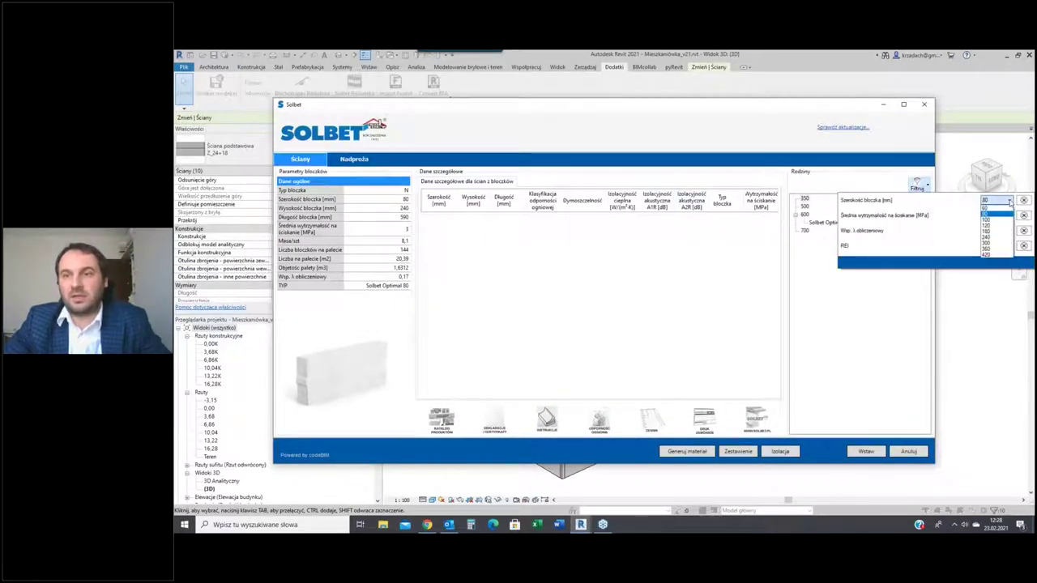
left_click(987, 255)
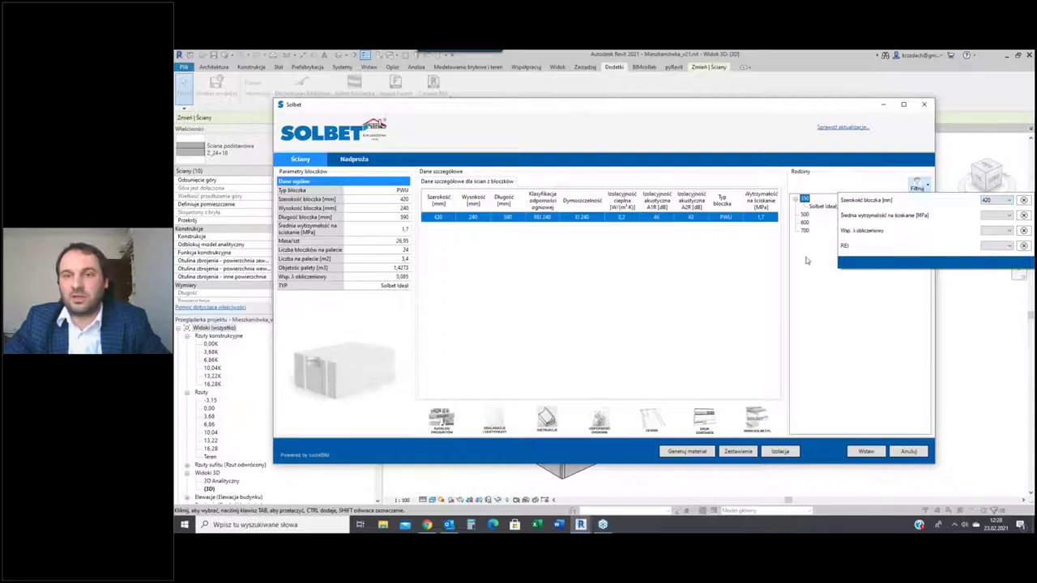
left_click(807, 260)
left_click(849, 209)
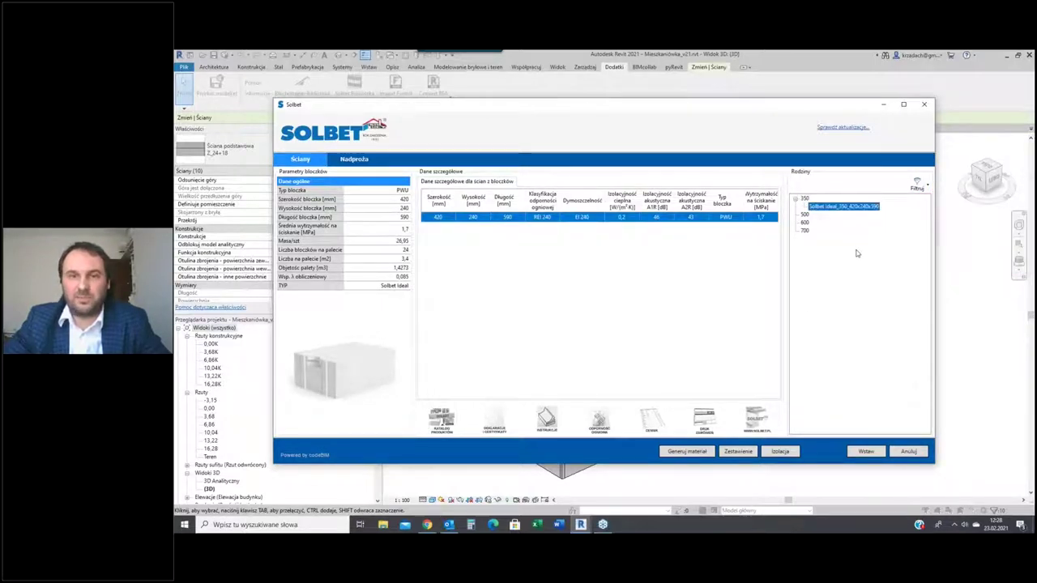
left_click(867, 451)
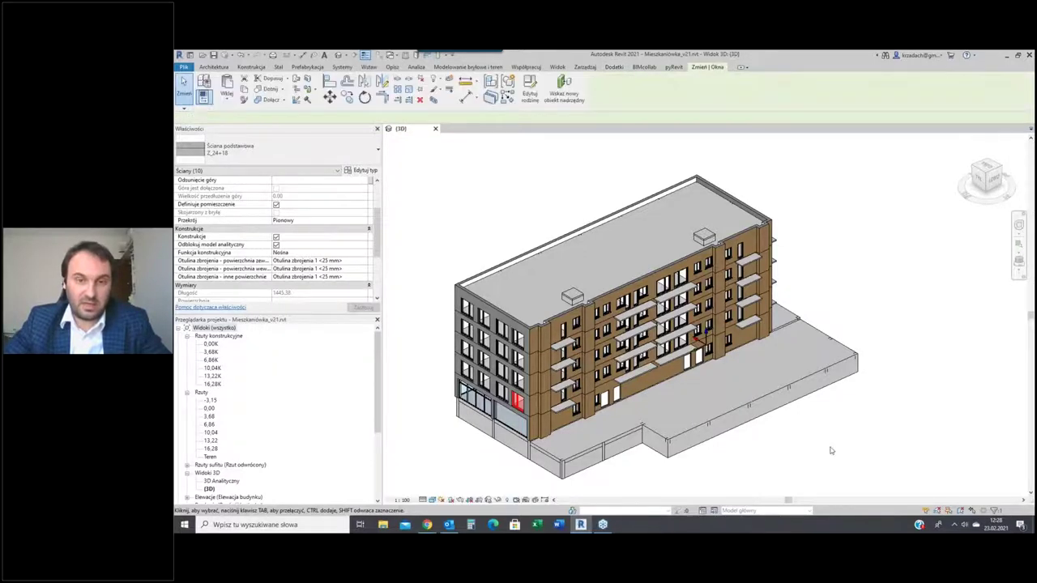
Select all Solbet Ideal_350_420x240x590 walls on the end facades and open the Solbet library for them
left_click(424, 284)
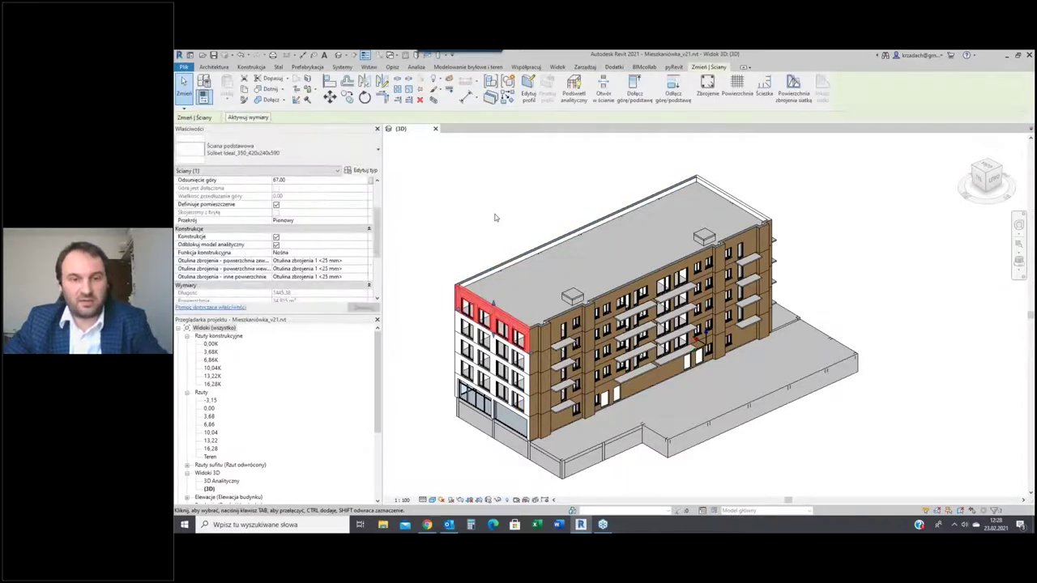
key("s")
key("a")
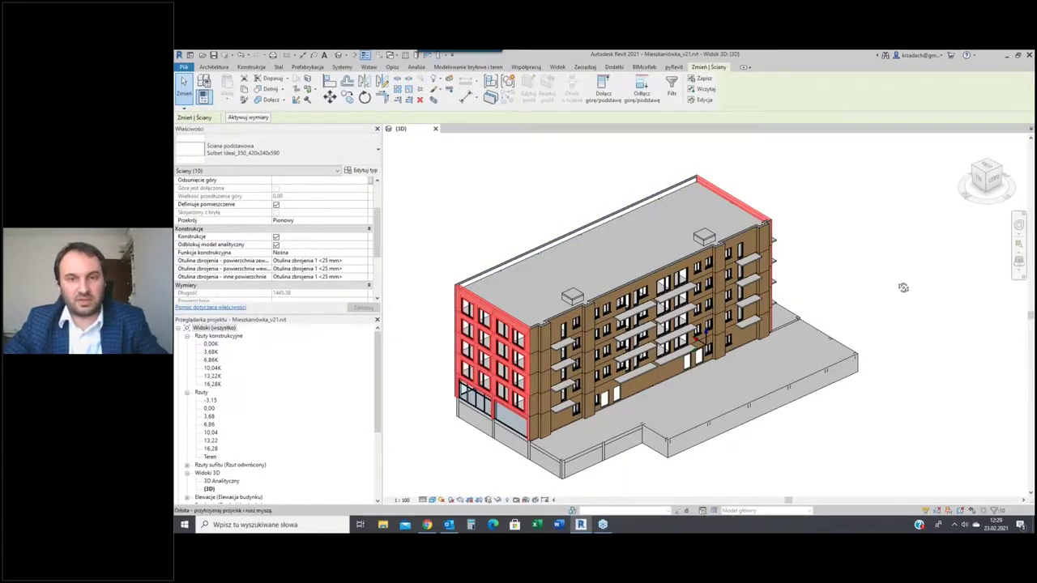
middle_click_drag(903, 287, 931, 246, "shift")
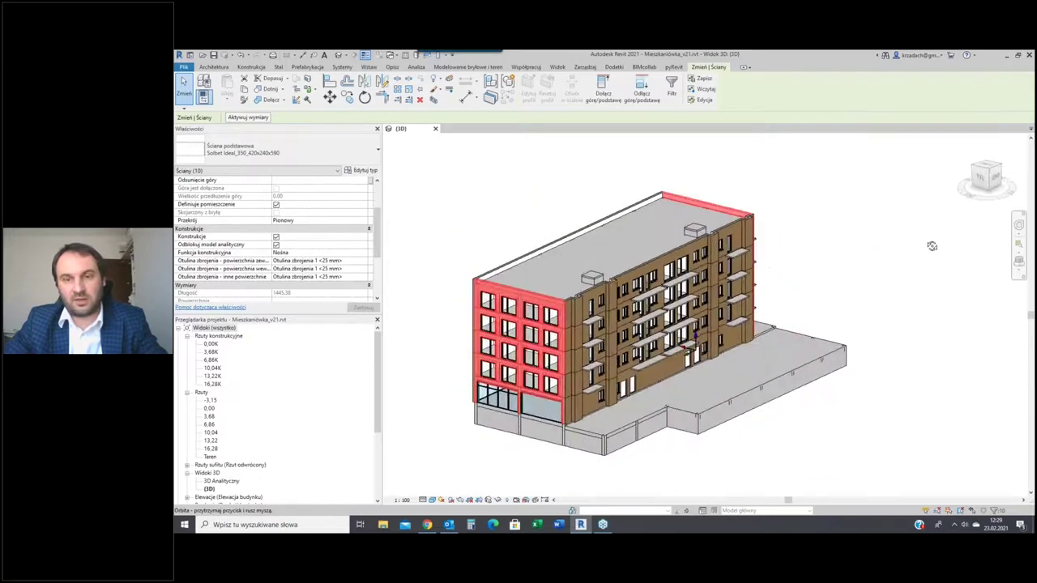
scroll(829, 214, "down", 1)
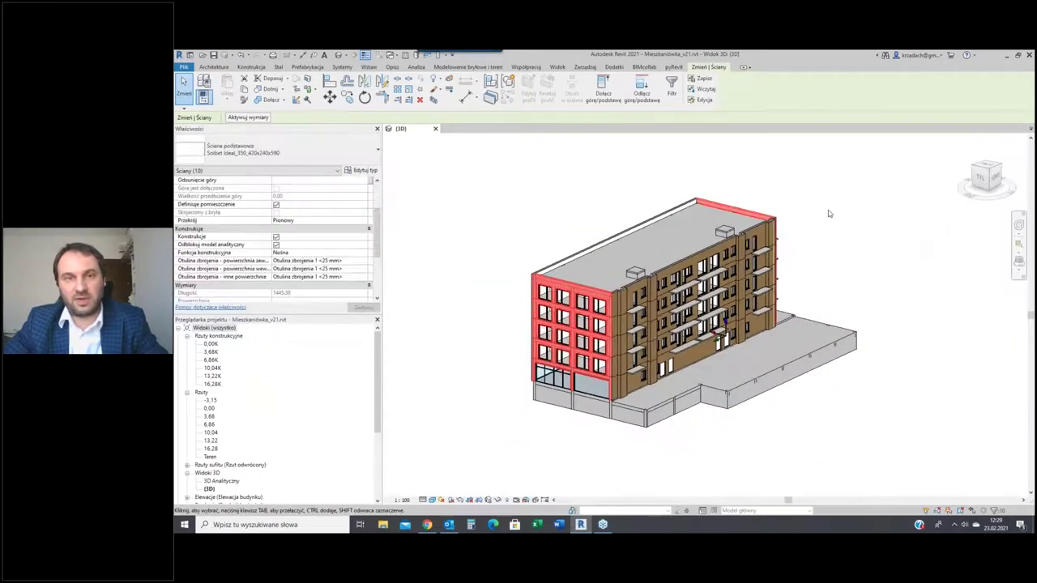
left_click(613, 66)
left_click(354, 86)
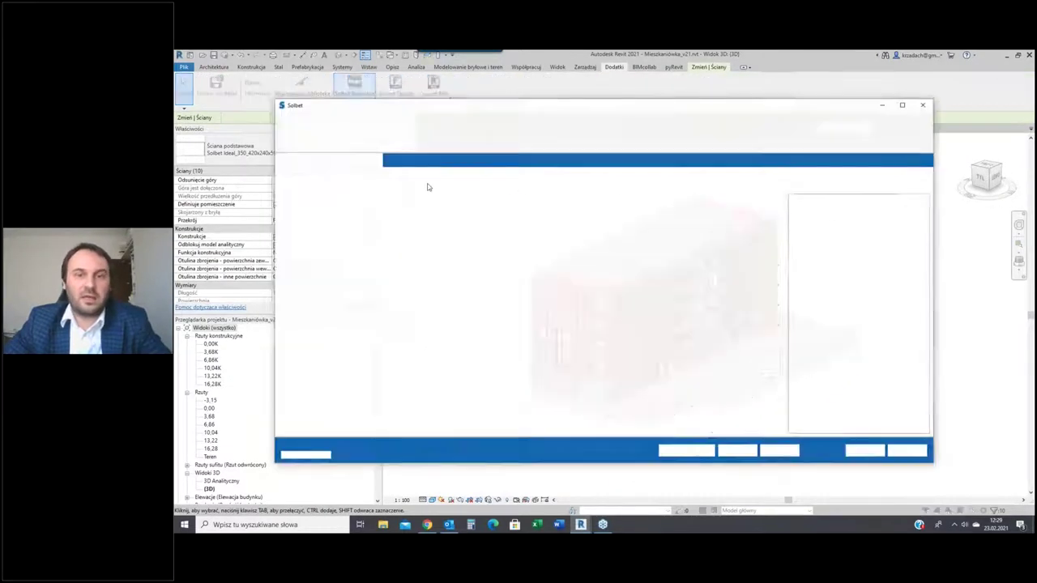
Insert the matched U42 prefabricated lintels over all 240 cm openings in the selected Solbet Ideal end-facade walls
left_click(354, 159)
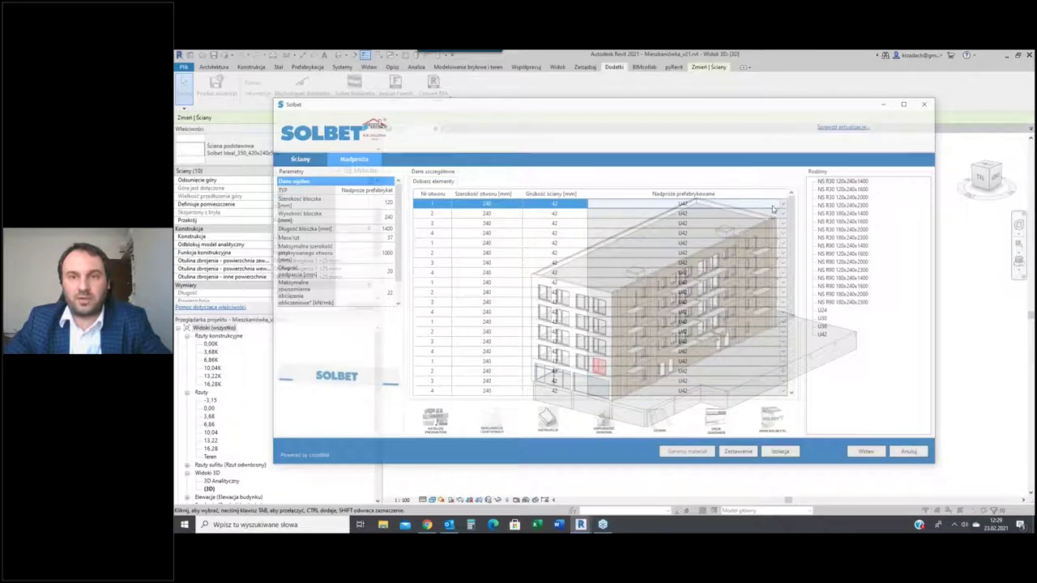
left_click(774, 208)
left_click(773, 209)
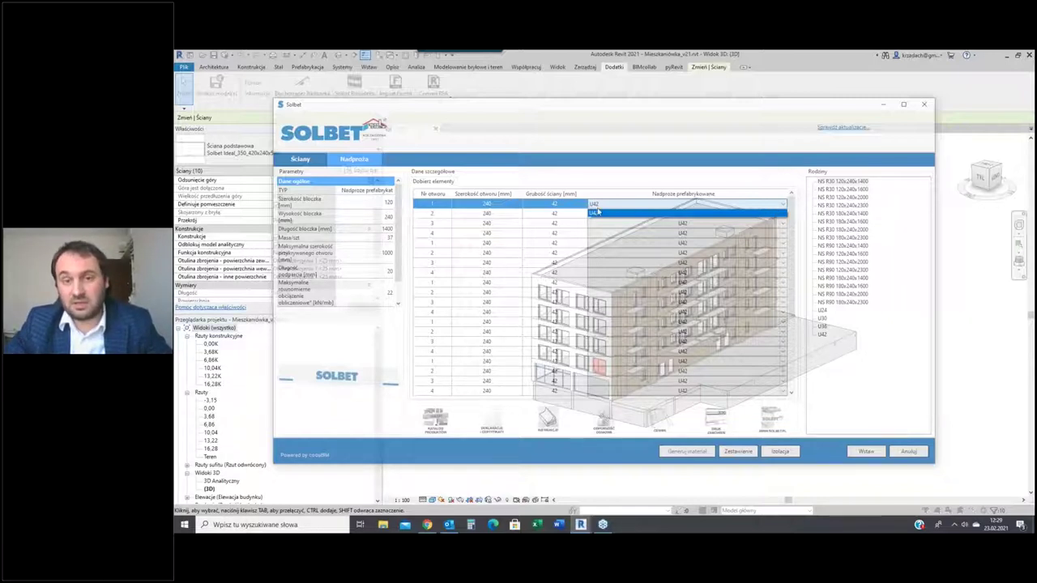
left_click(683, 182)
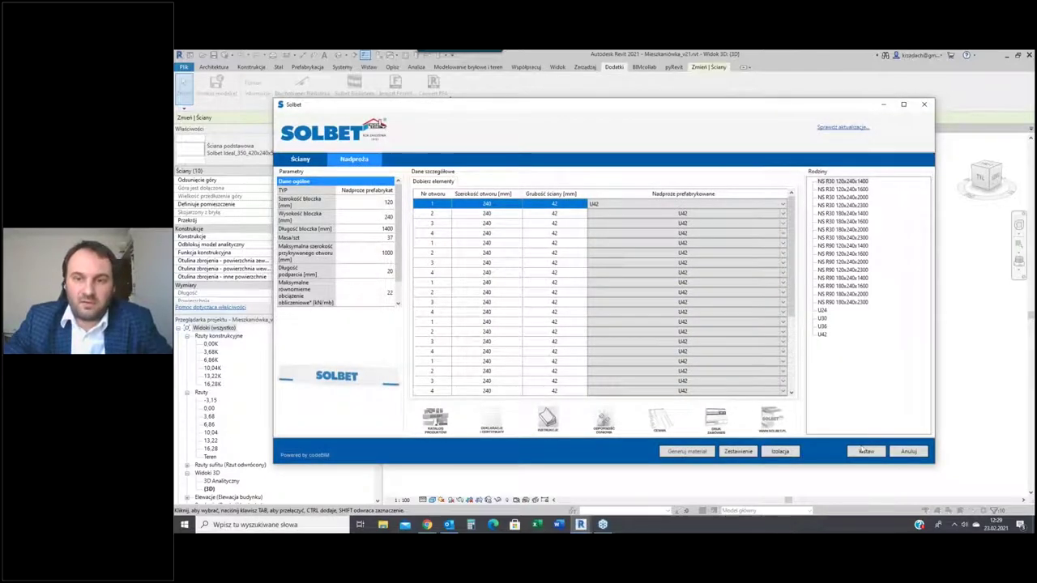
left_click(865, 452)
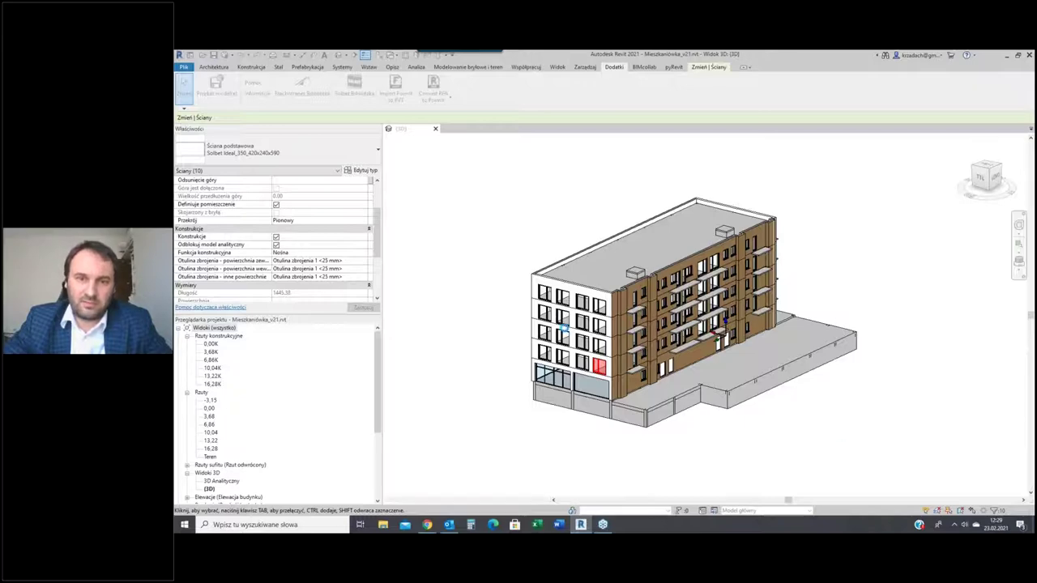
Examine the lintels above the end-facade windows and check the properties of the top-floor corner lintel
scroll(534, 284, "up", 5)
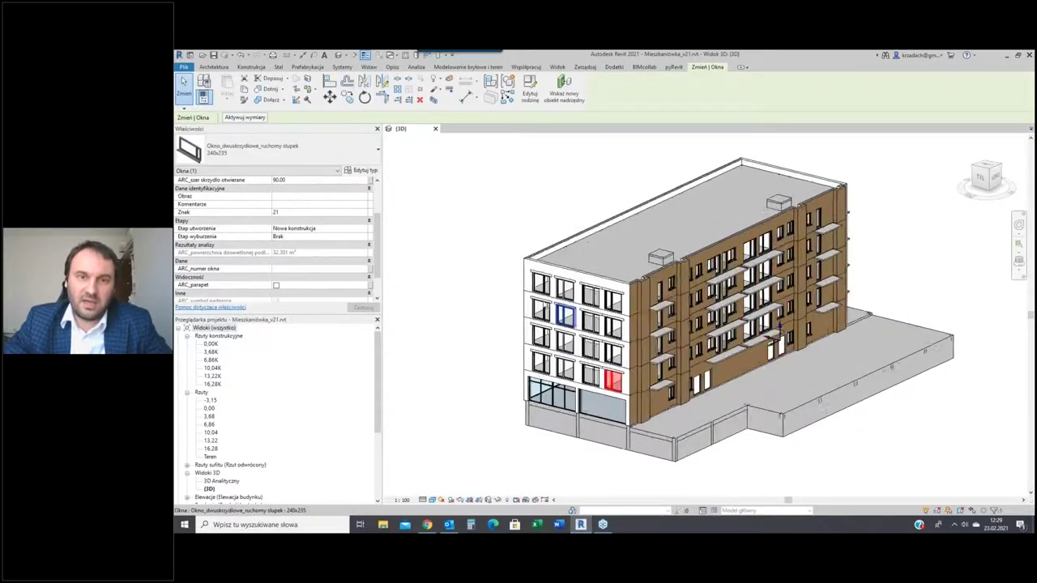
scroll(526, 254, "up", 2)
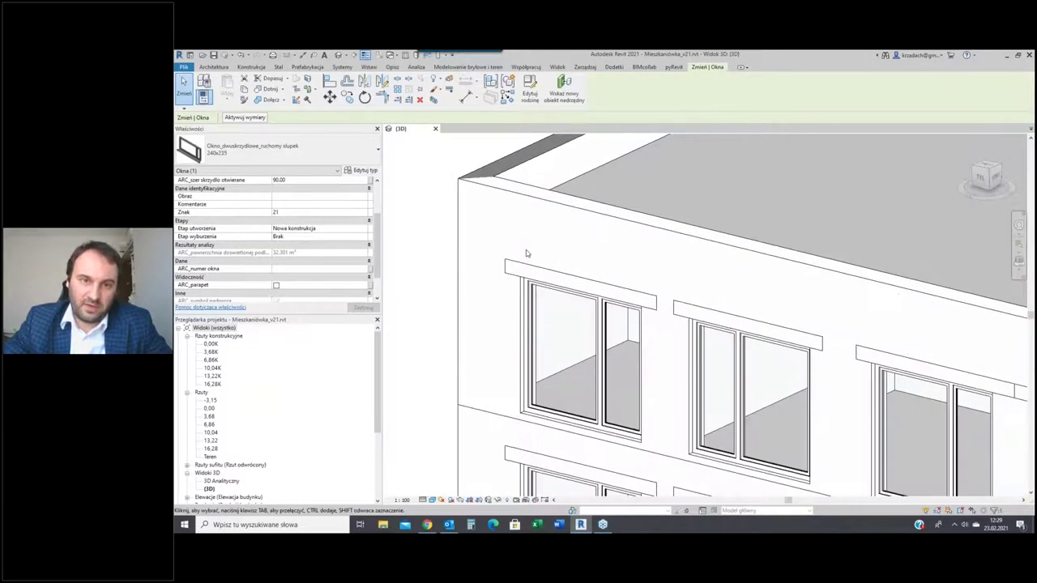
left_click(524, 265)
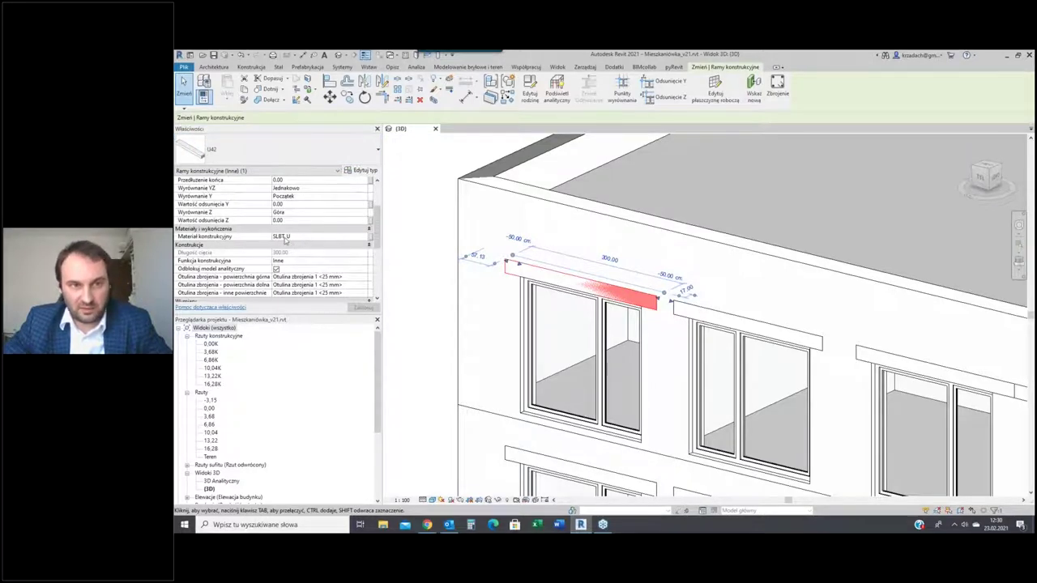
left_click(420, 294)
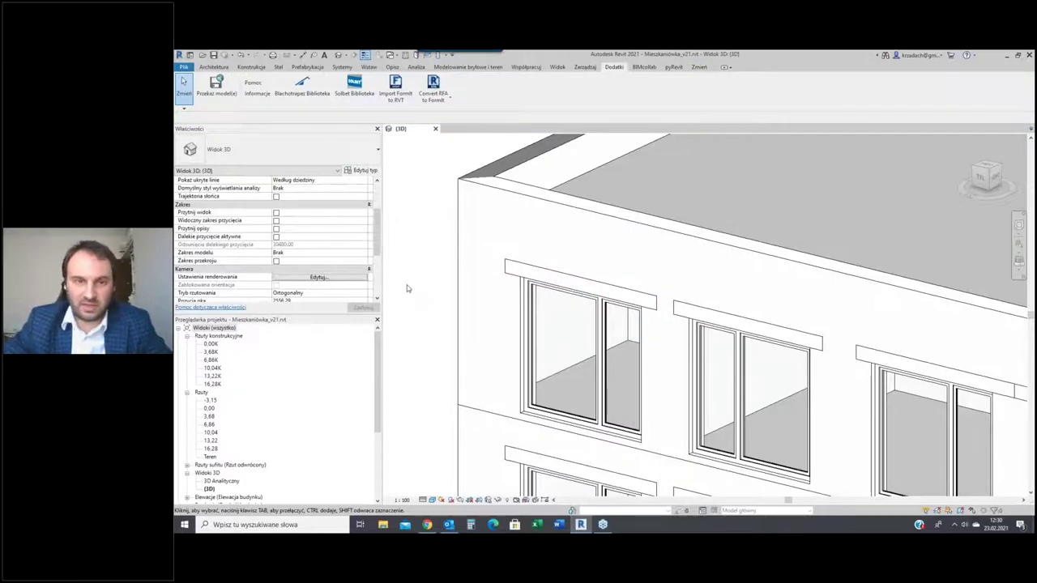
scroll(406, 285, "down", 5)
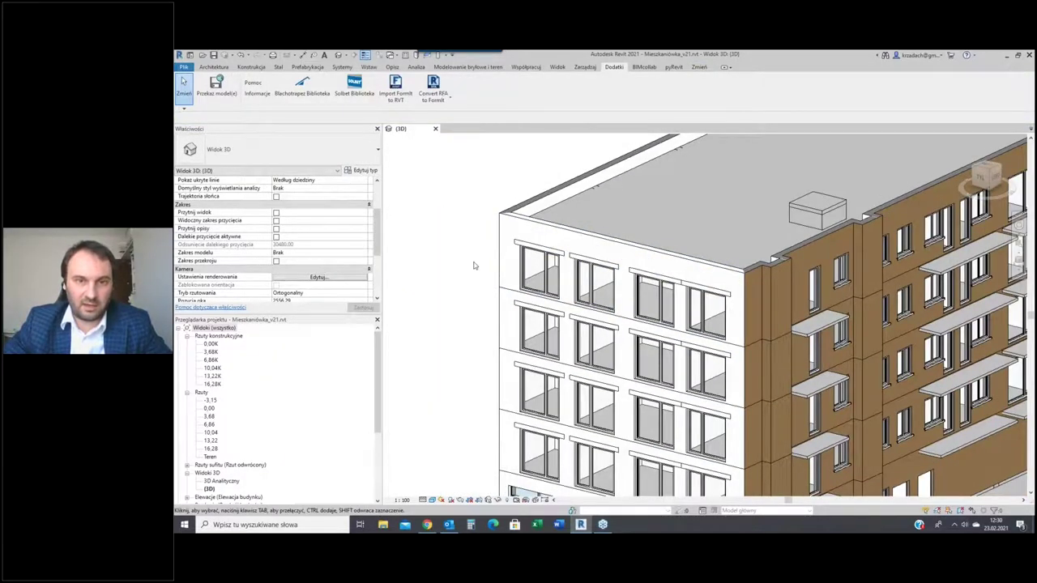
scroll(474, 266, "down", 1)
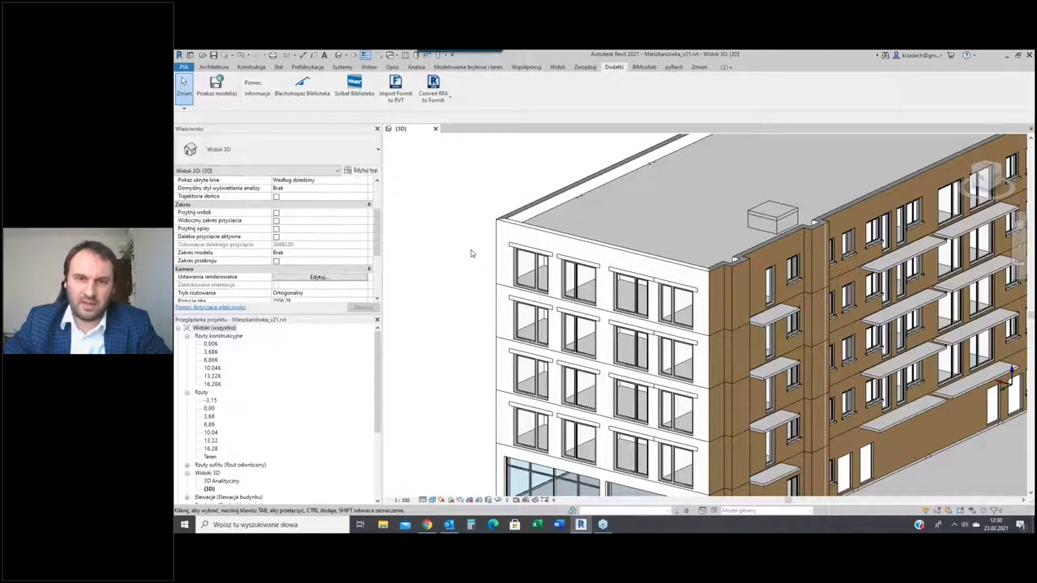
scroll(475, 251, "up", 1)
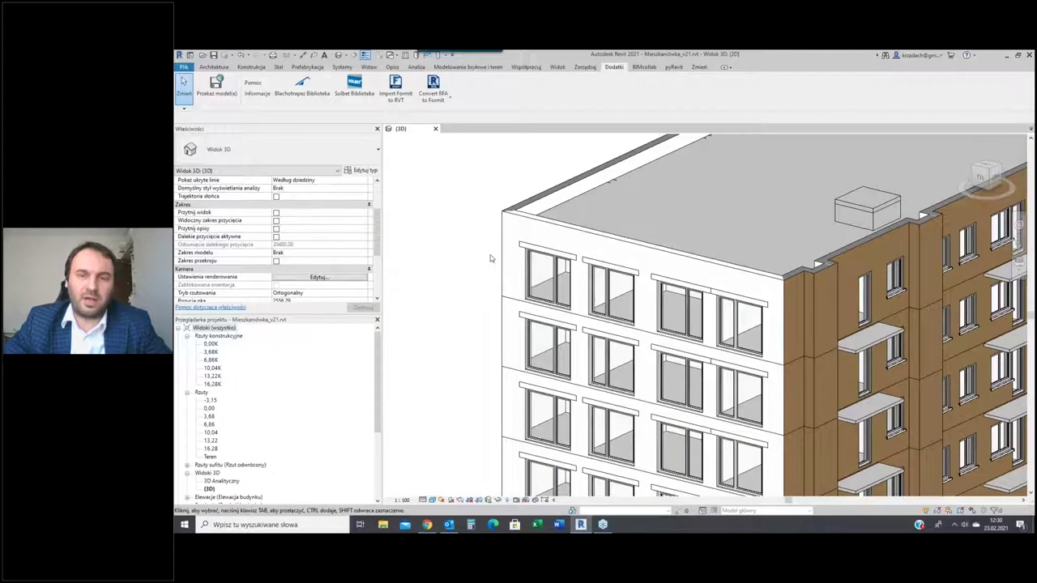
Open the 16,28K and 13,22K structural plans, ending on 13,22K at the end wall along grid 8
double_click(212, 384)
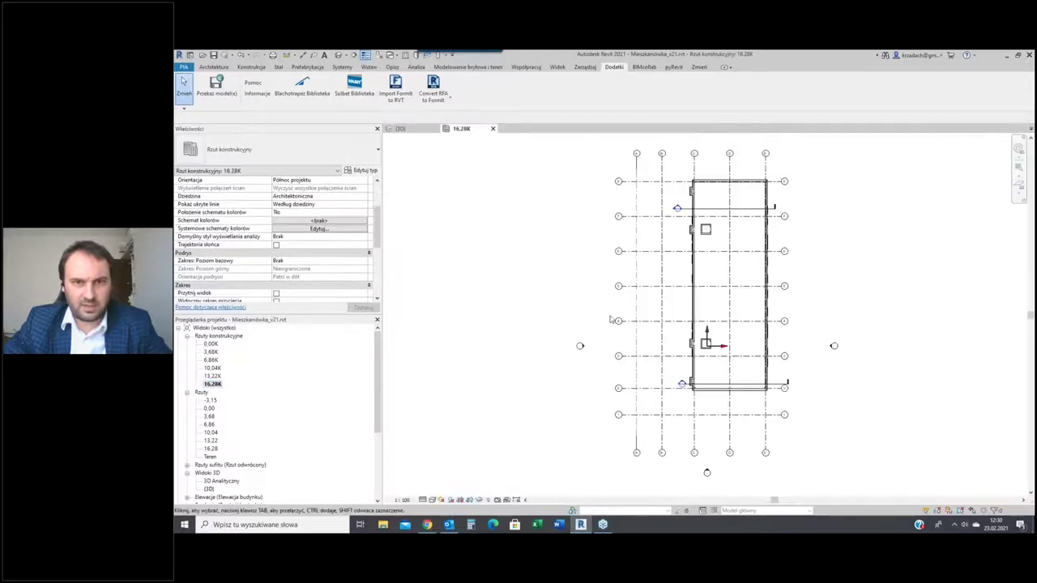
scroll(773, 171, "up", 2)
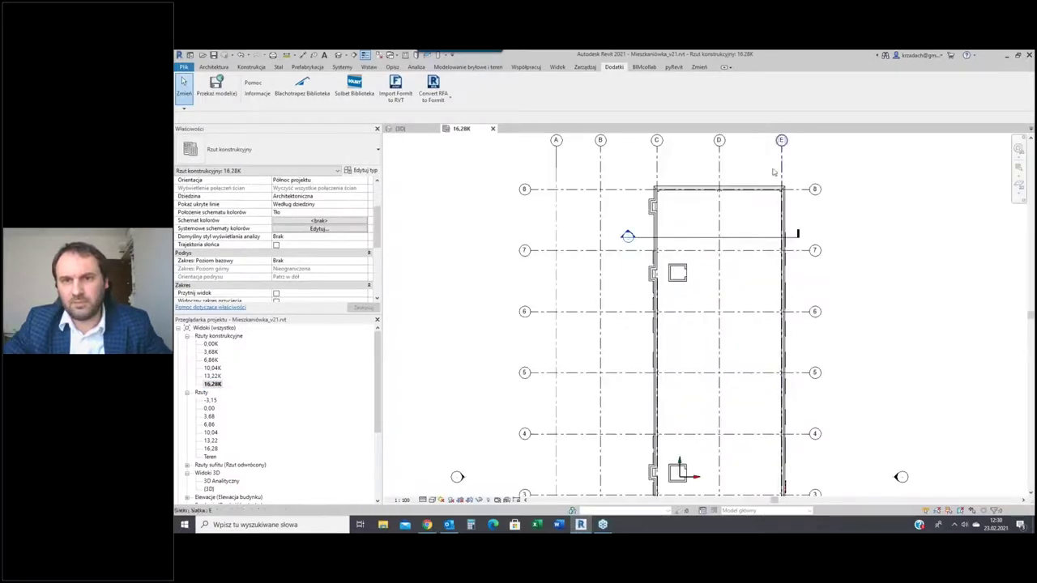
scroll(762, 170, "up", 2)
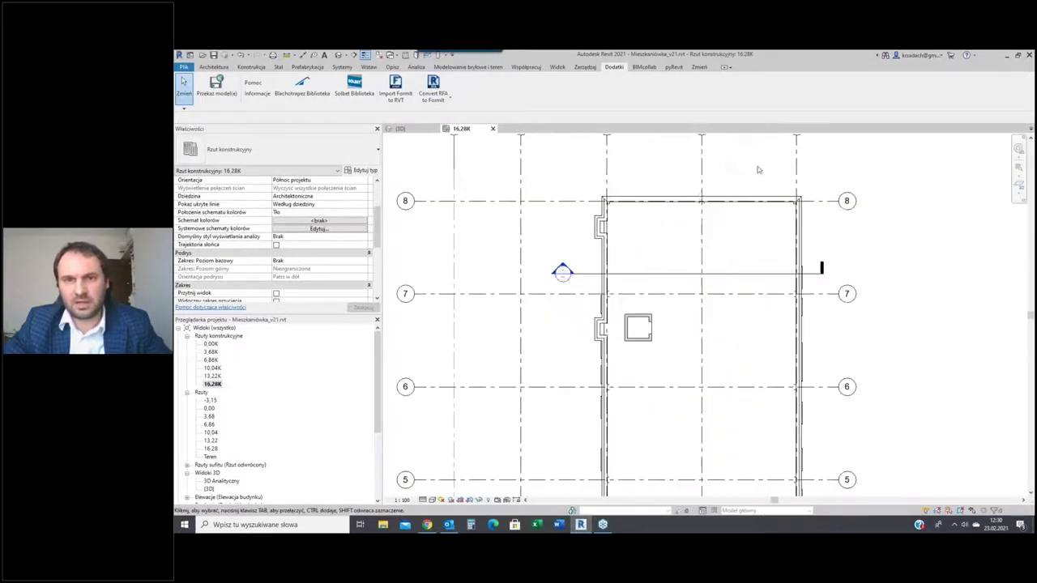
double_click(212, 376)
scroll(714, 162, "up", 5)
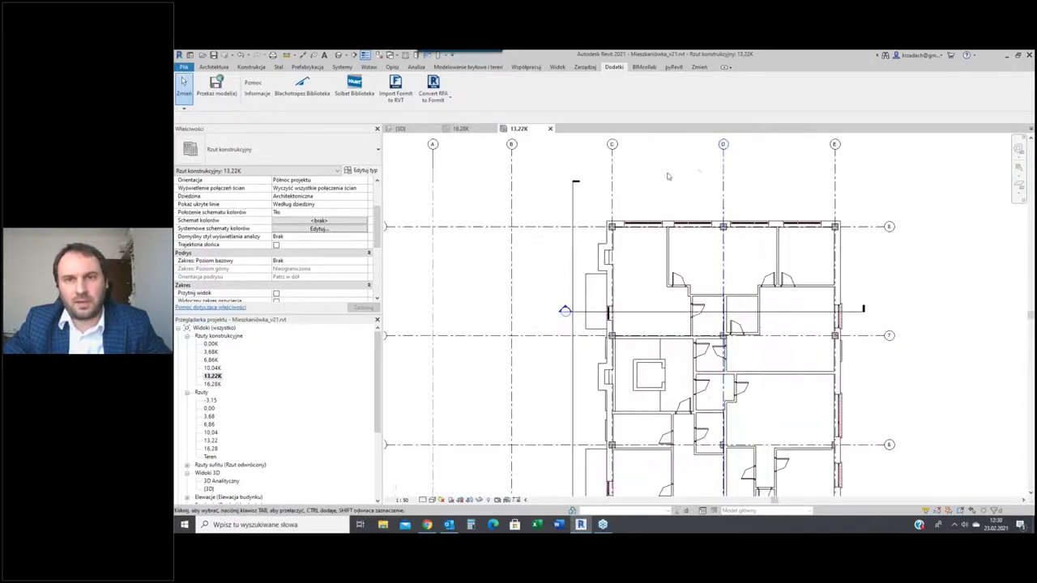
Draw a building section across the grid 8 end wall through the window next to grid C, and reduce its view depth
left_click(355, 54)
left_click(609, 318)
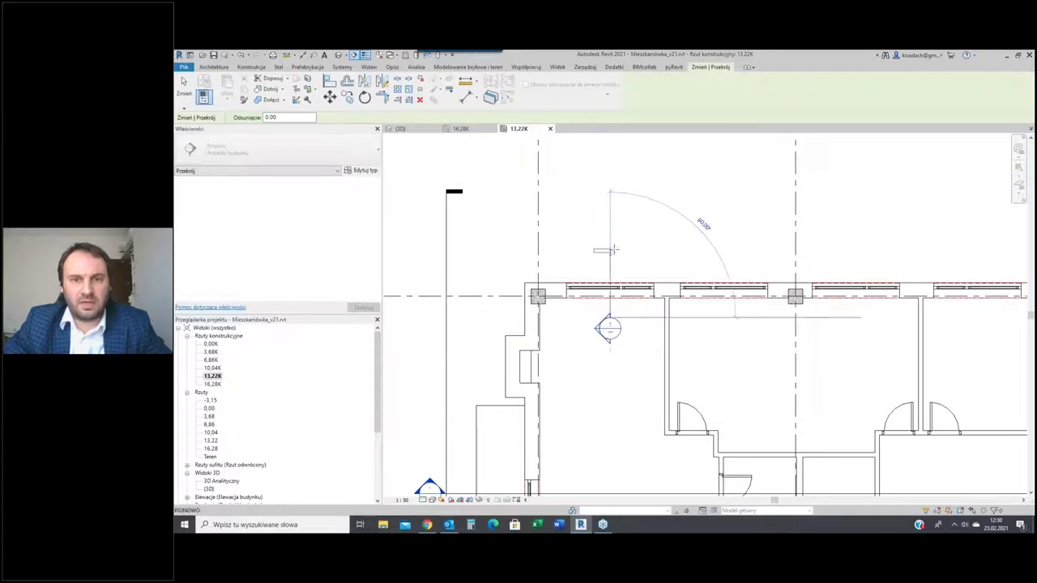
left_click(609, 244)
left_click_drag(530, 283, 555, 282)
key("Escape")
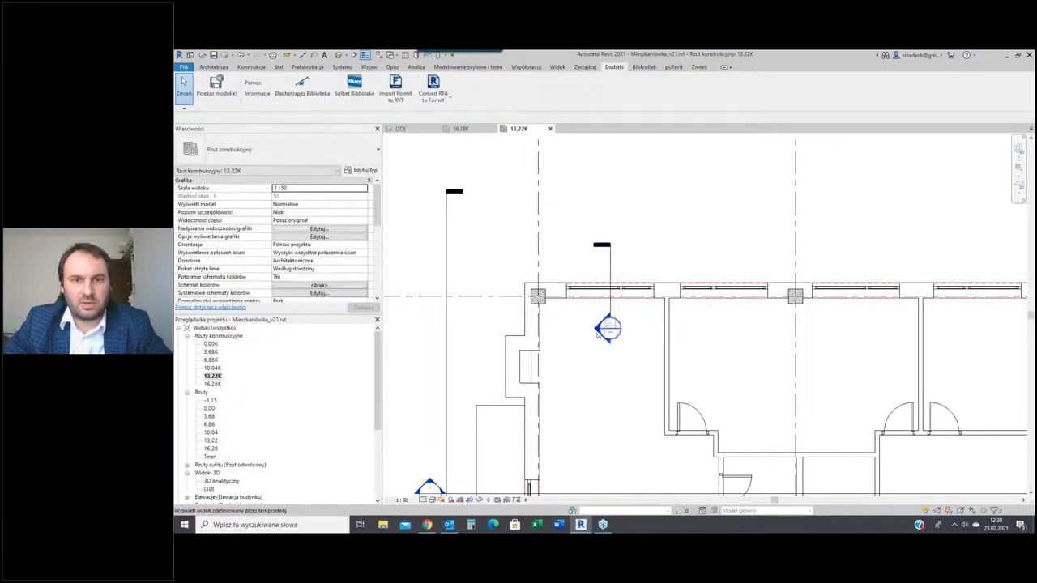
Open the new section view and examine how the U42 lintel sits between the window and the concrete beam at level 13,22K
double_click(599, 329)
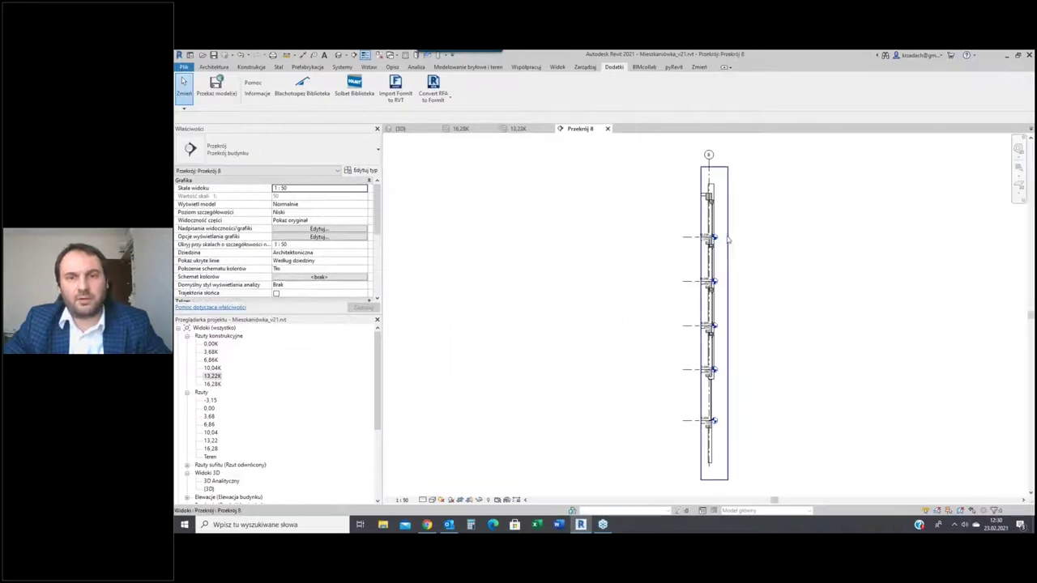
scroll(709, 252, "up", 3)
scroll(710, 247, "up", 4)
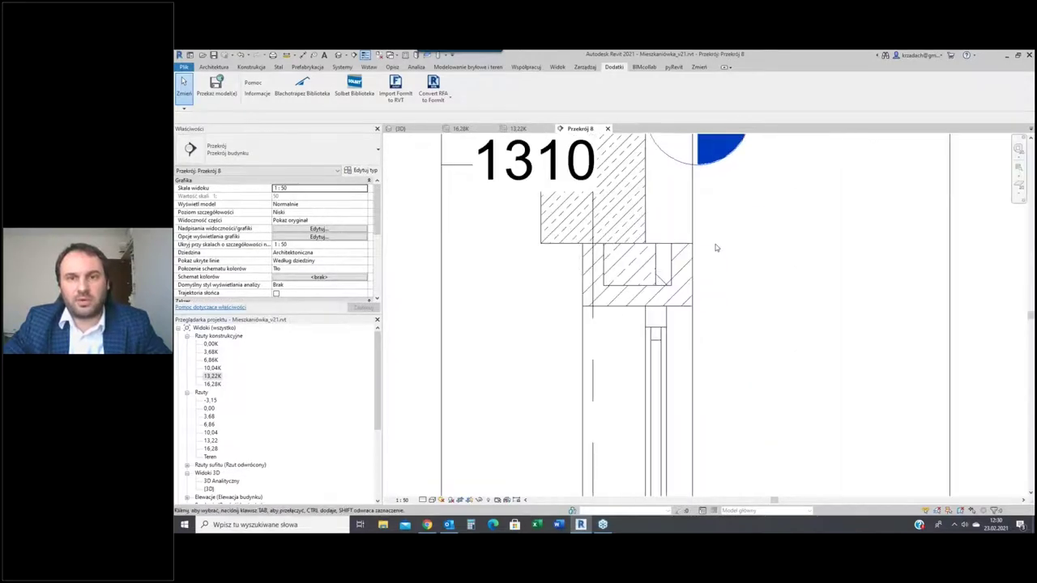
left_click(651, 307)
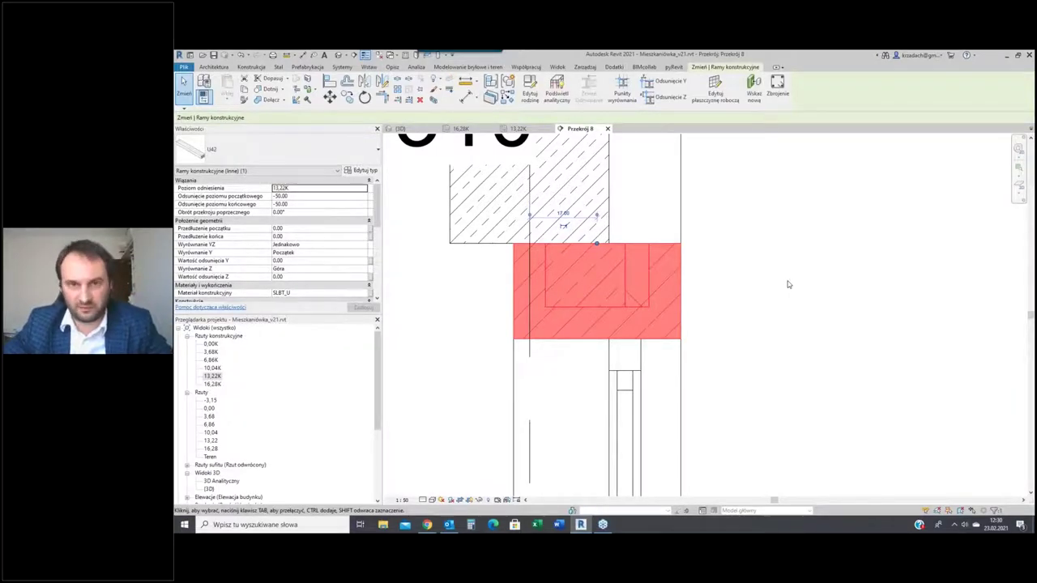
scroll(768, 253, "down", 3)
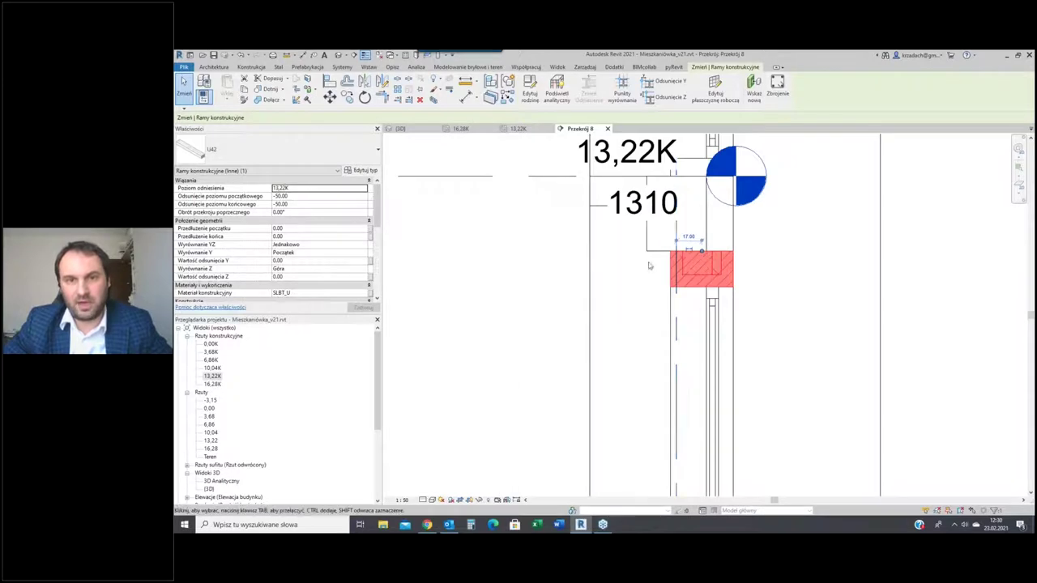
left_click(805, 275)
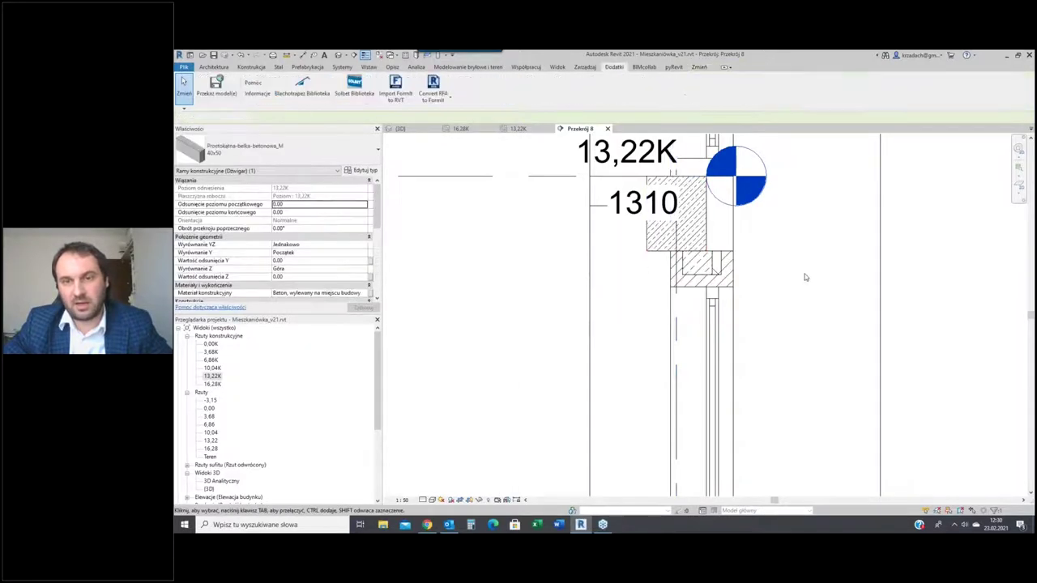
scroll(789, 268, "up", 4)
scroll(734, 266, "up", 2)
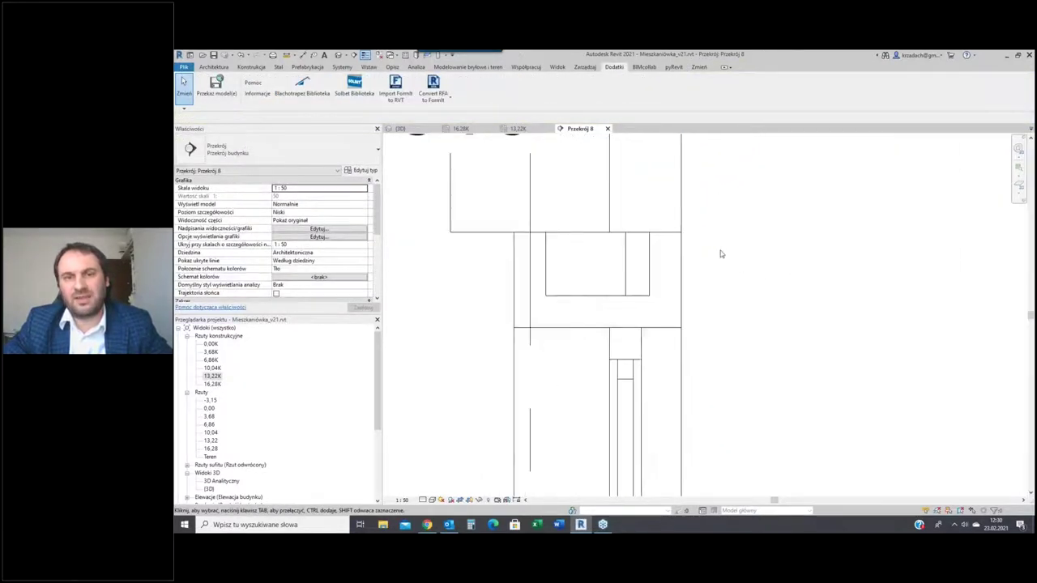
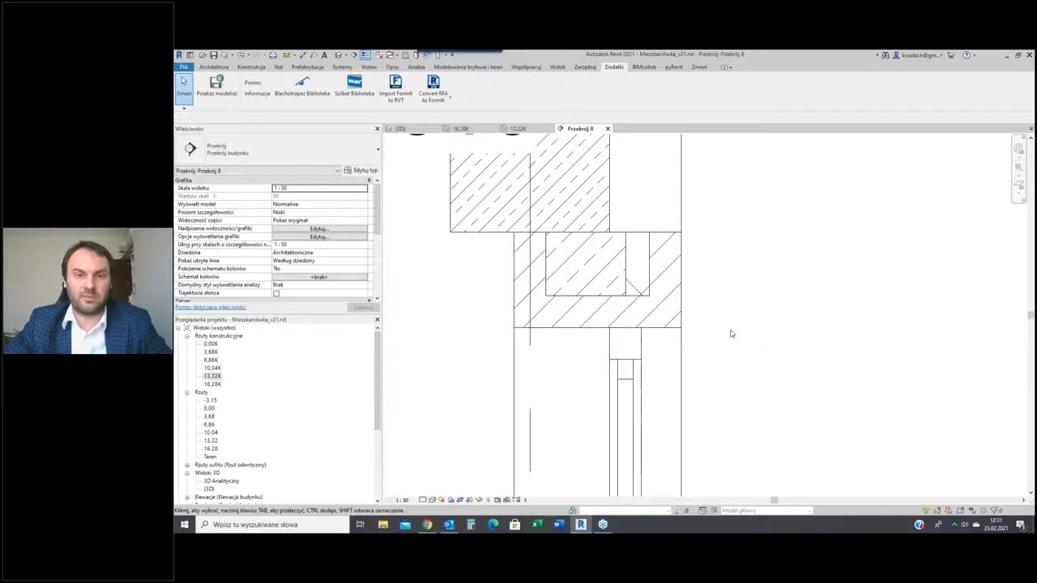
scroll(730, 334, "down", 2)
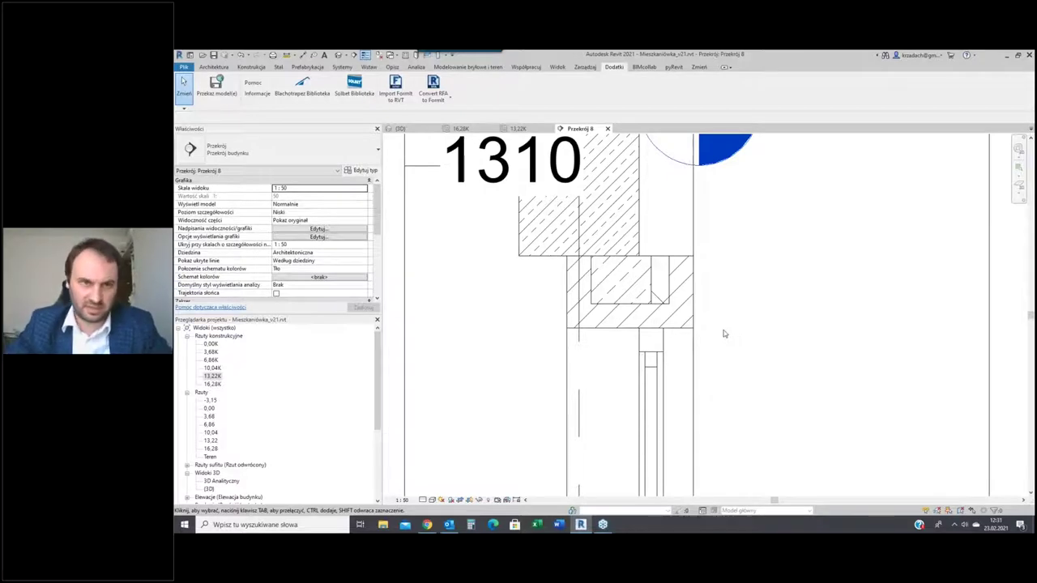
scroll(493, 328, "down", 6)
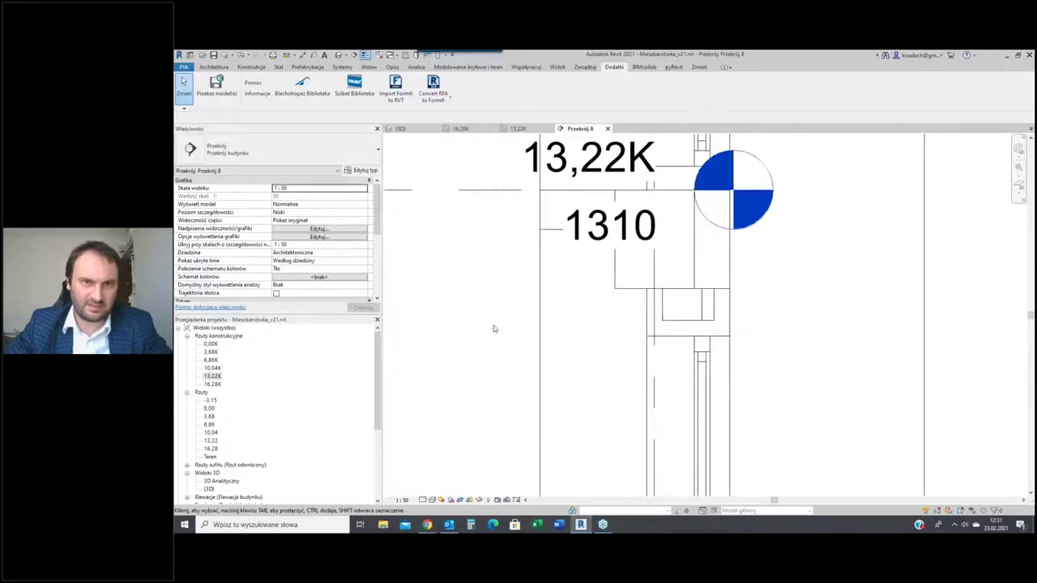
Return to the 3D view, open the Solbet library and start exporting the schedule (Zestawienie) of Solbet products
left_click(412, 130)
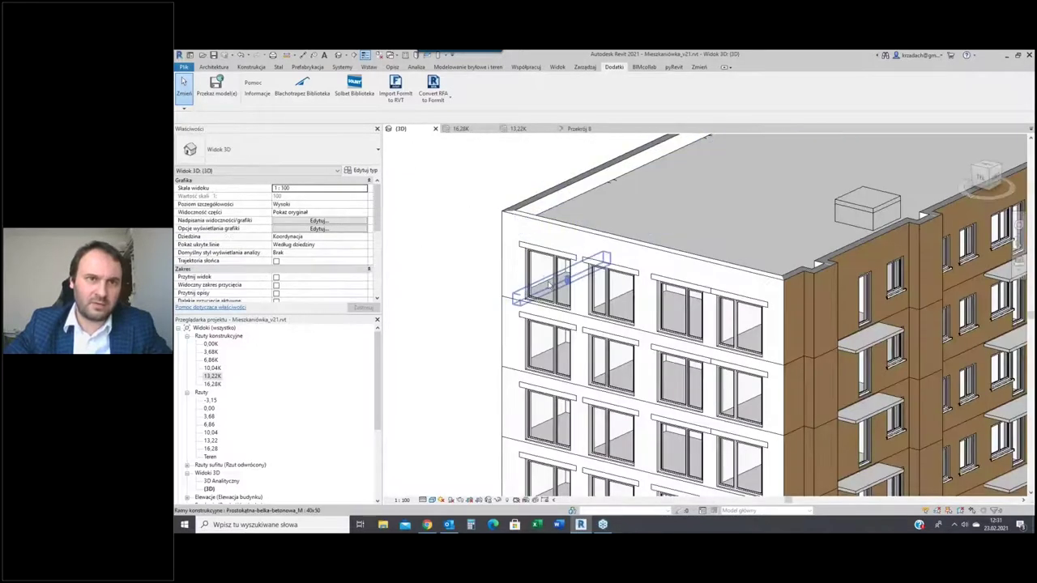
scroll(461, 342, "down", 3)
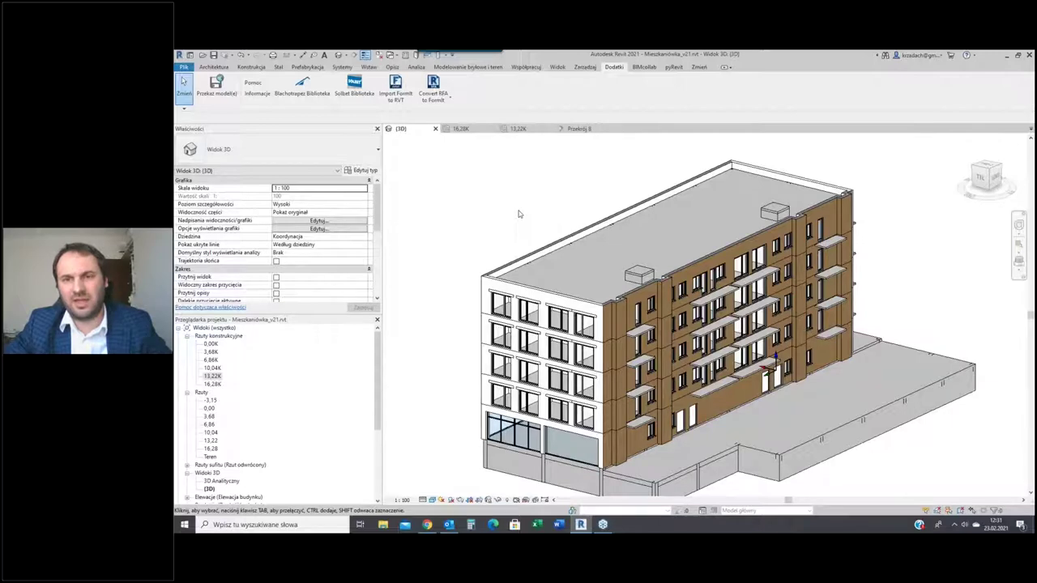
left_click(354, 84)
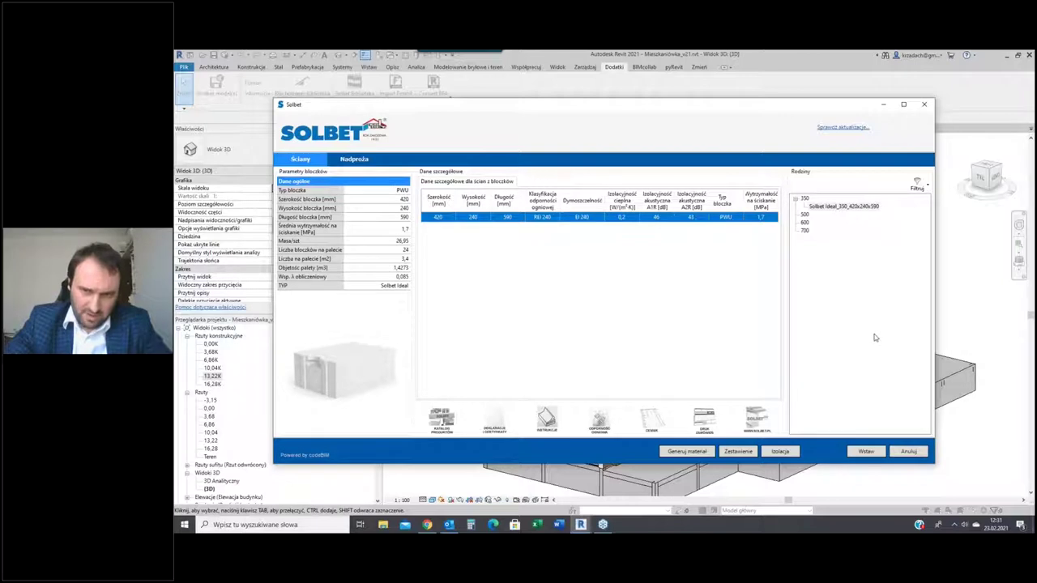
left_click(741, 452)
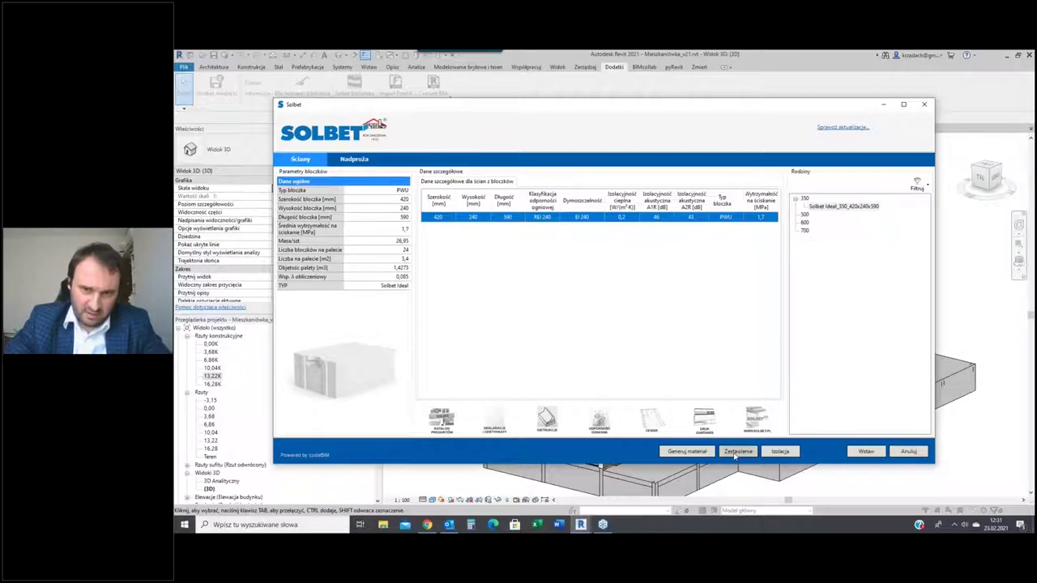
left_click(737, 453)
left_click(737, 454)
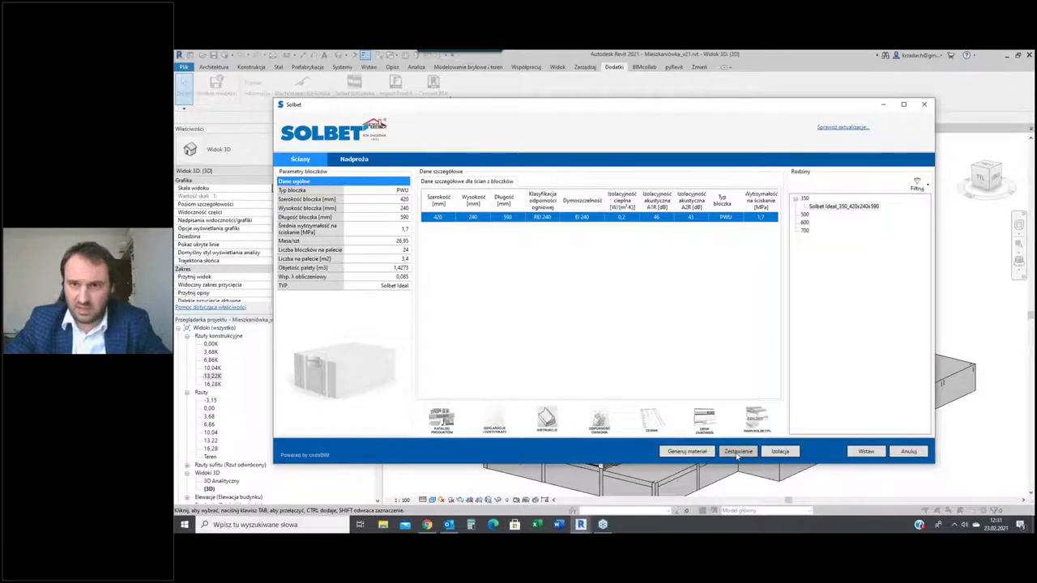
left_click(737, 453)
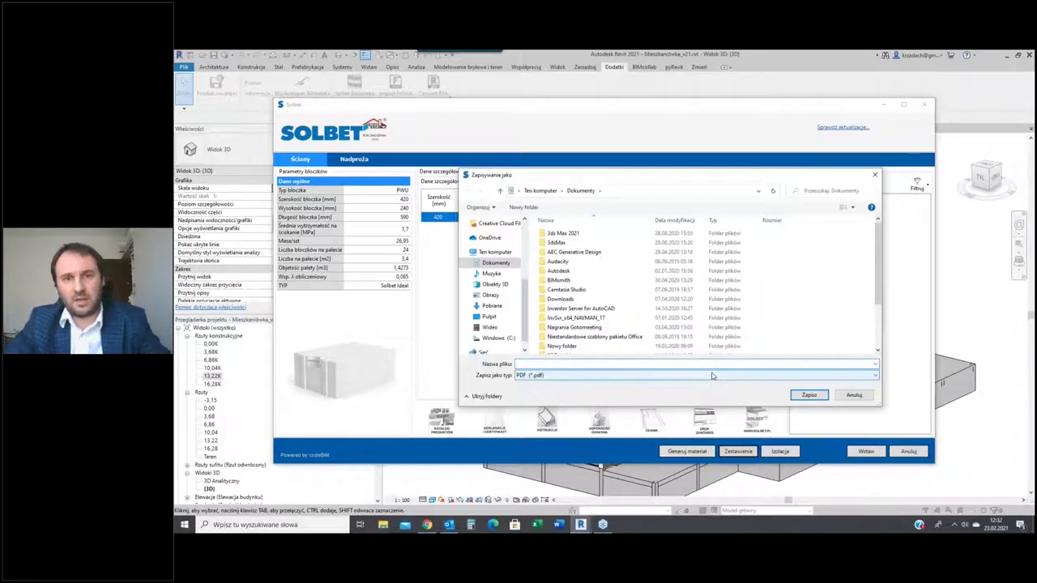
Save the Solbet product schedule to the desktop (Pulpit) as a PDF named Webinarium 2302
left_click(712, 376)
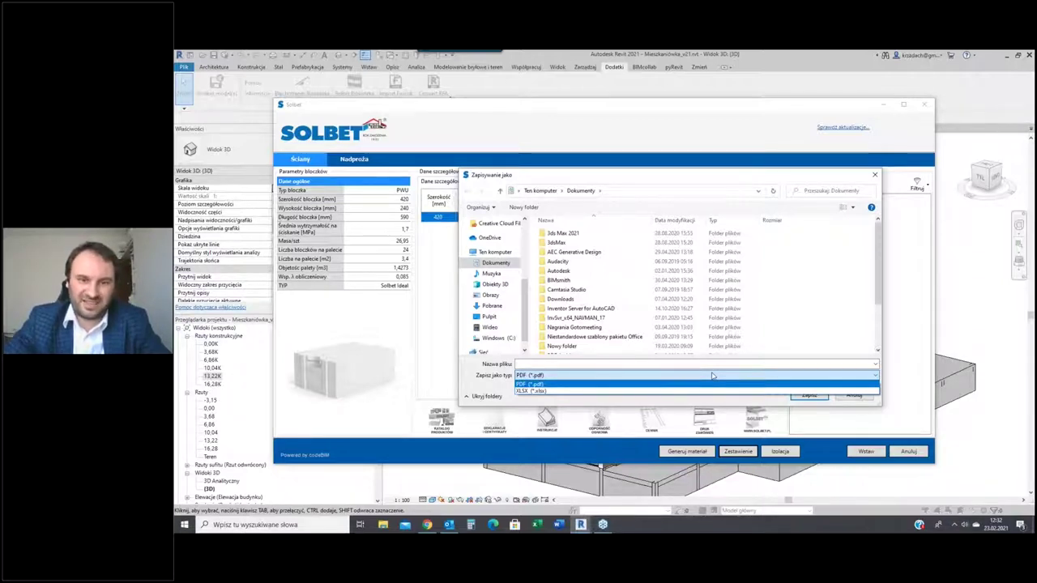
left_click(682, 385)
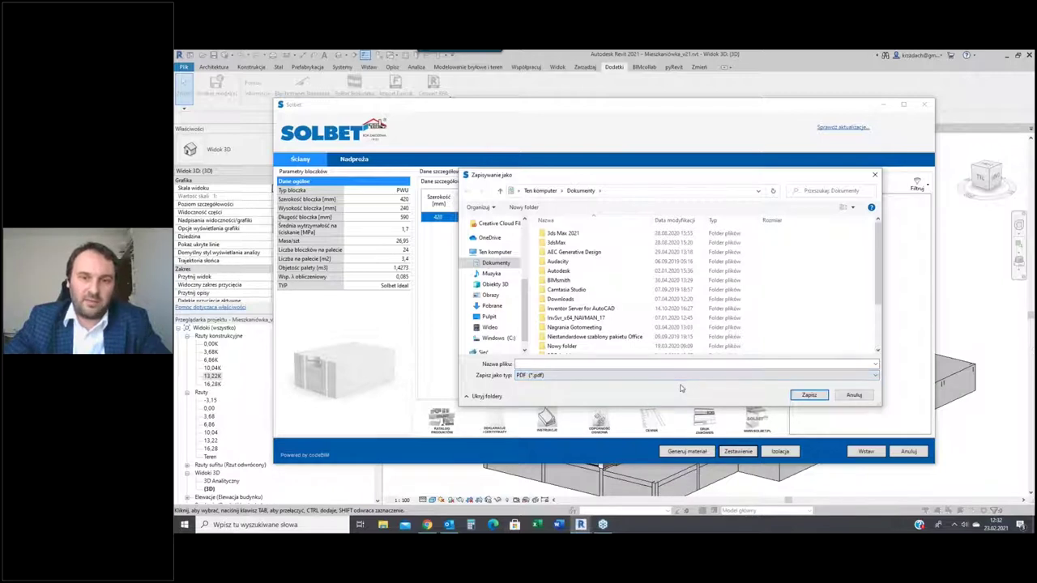
left_click(489, 316)
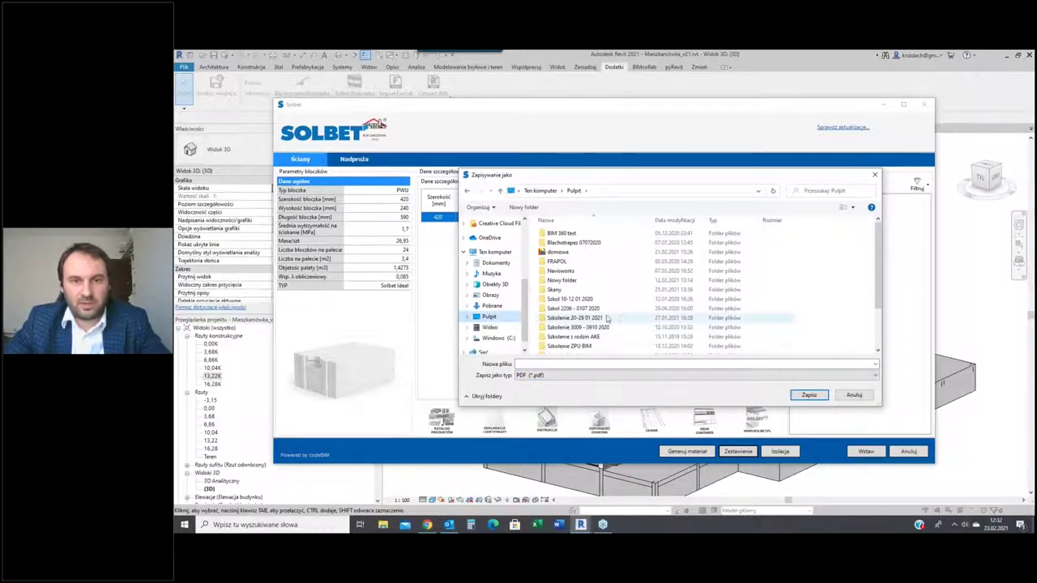
scroll(622, 313, "up", 2)
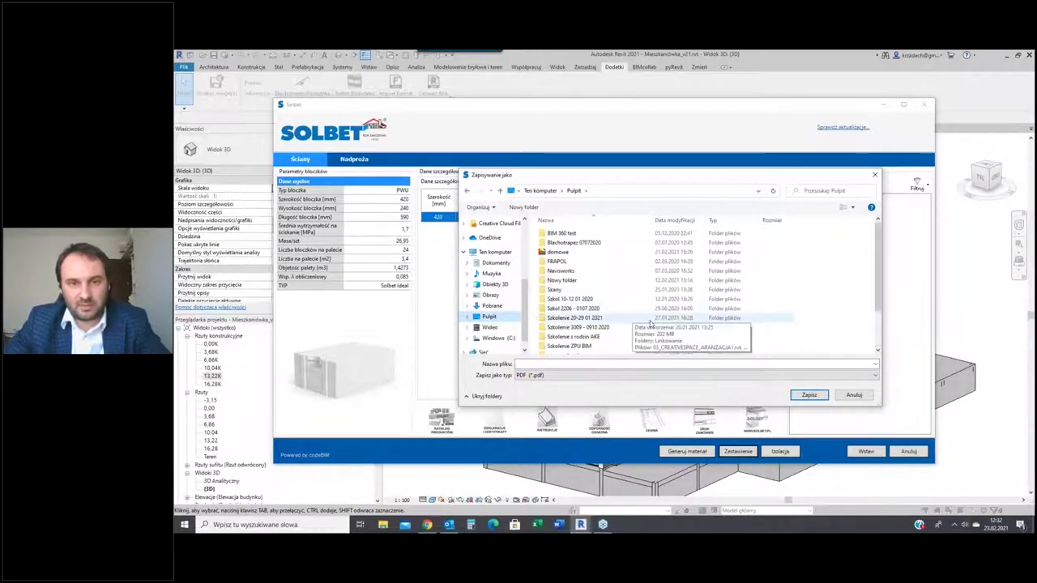
left_click(635, 364)
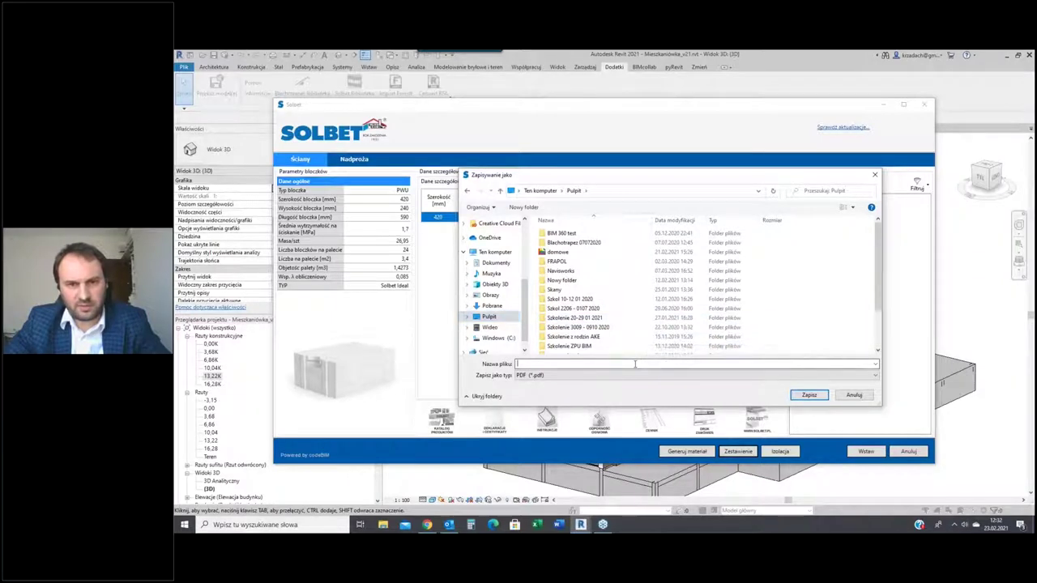
type("Web")
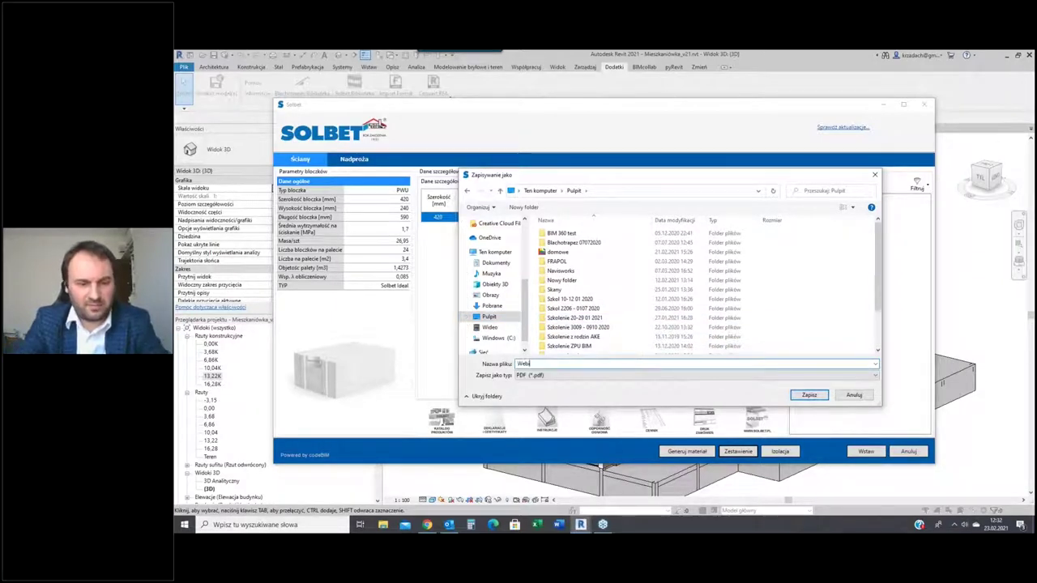
type("inarium ")
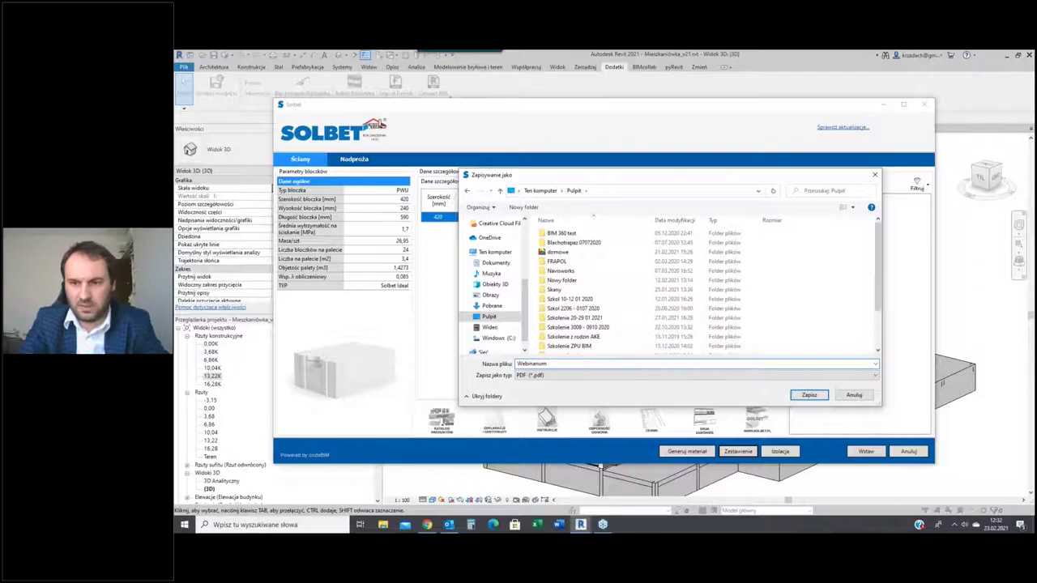
type("2302")
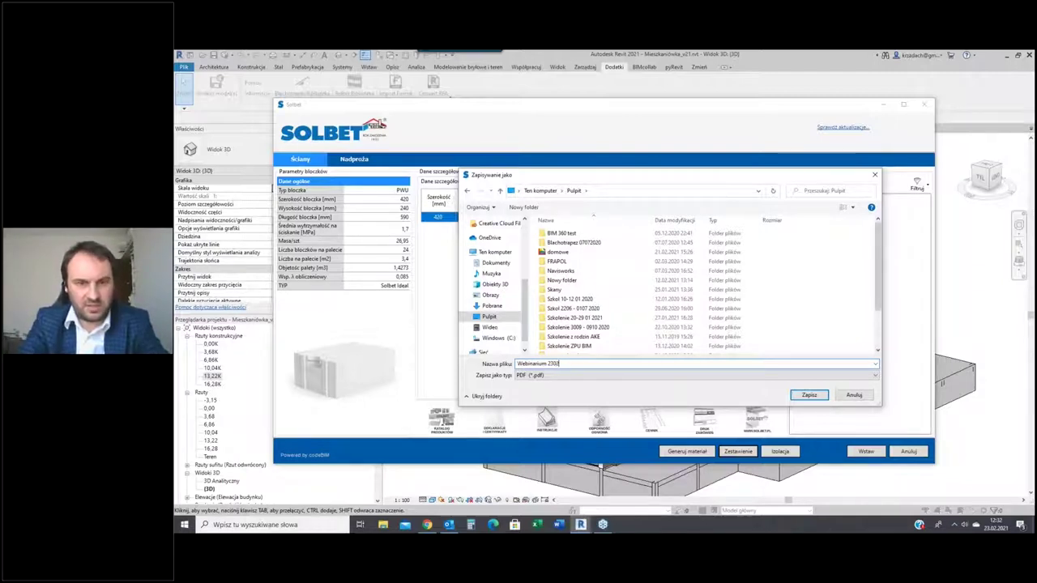
left_click(809, 395)
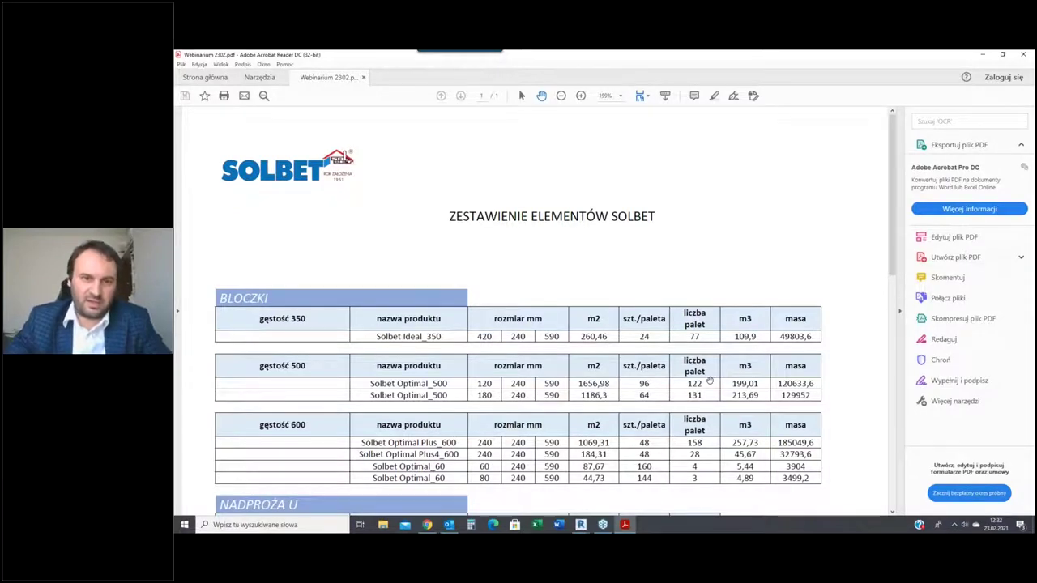
Read through the exported PDF schedule's blocks, U and N lintels, mortar and insulation tables, returning to its start
scroll(709, 381, "down", 2)
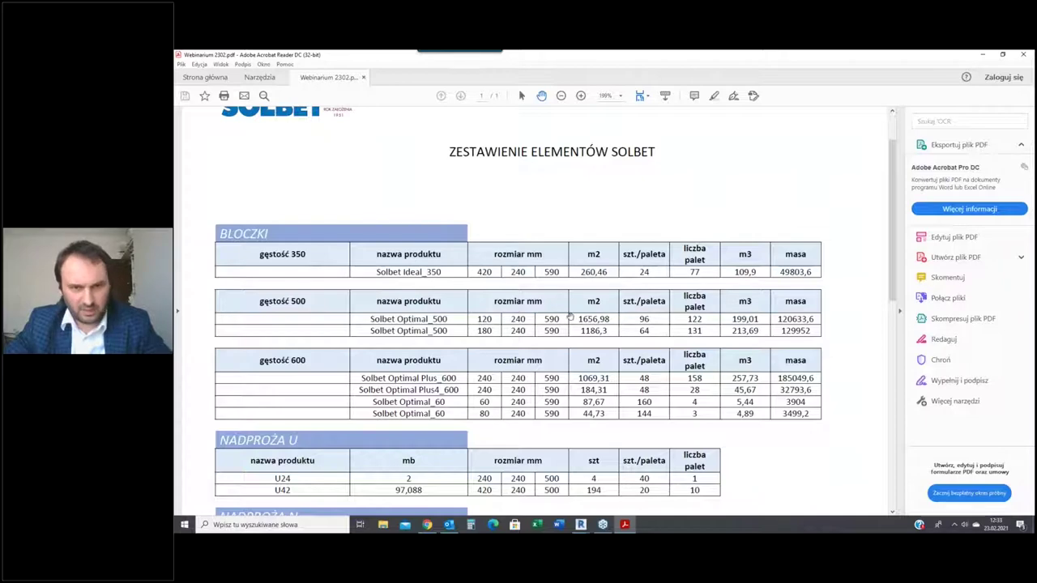
scroll(706, 359, "down", 3)
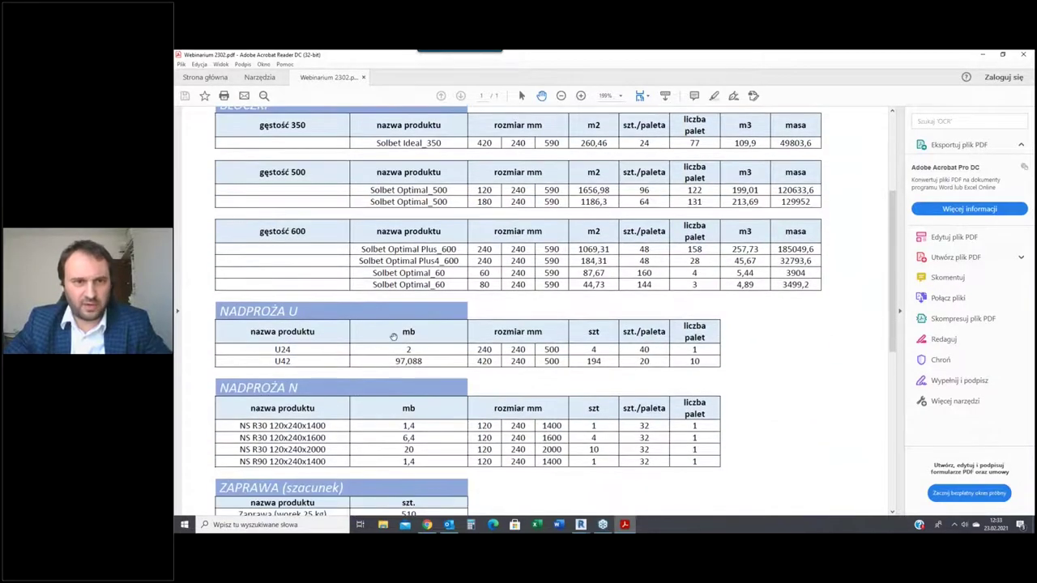
scroll(333, 320, "down", 2)
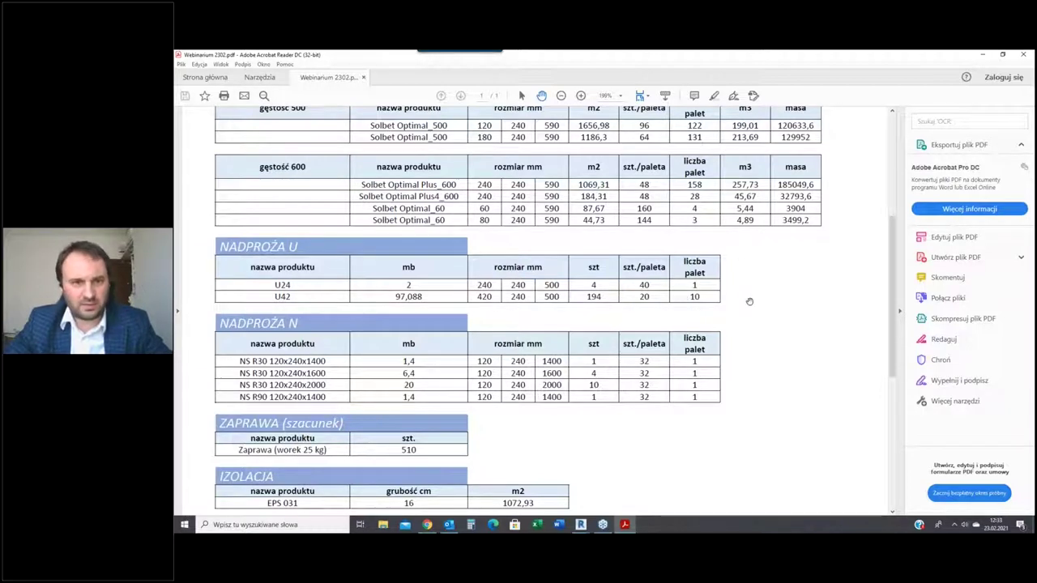
scroll(753, 320, "down", 2)
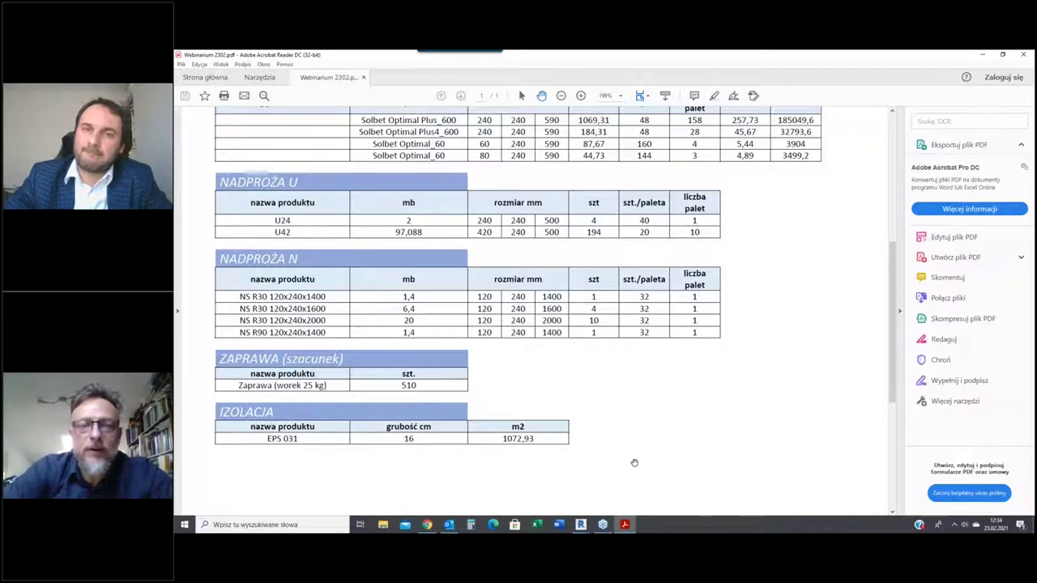
scroll(701, 447, "up", 8)
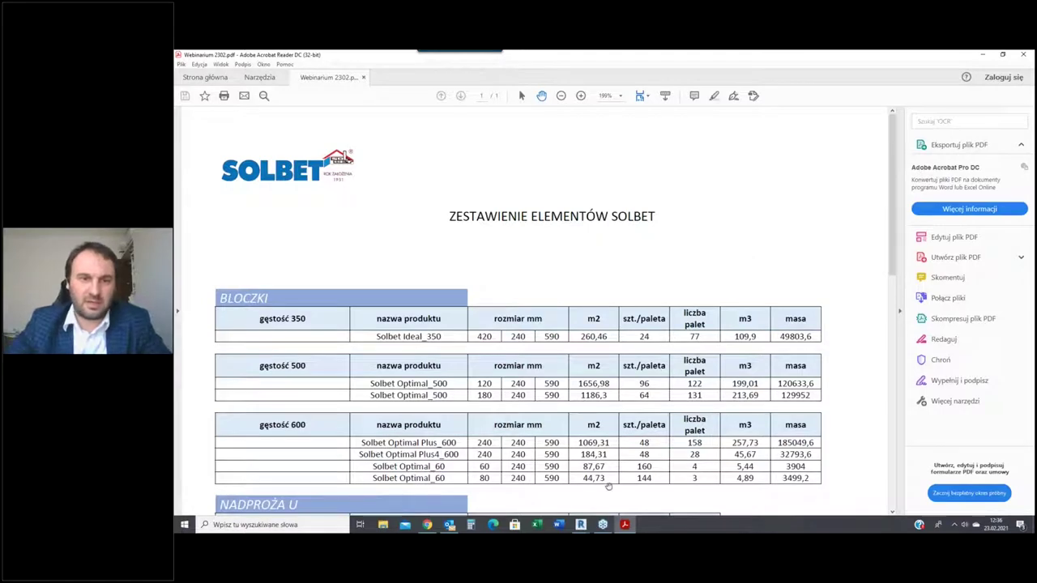
Switch back to Revit and close the Solbet library without inserting anything, leaving the building's 3D view on screen
mouse_move(579, 524)
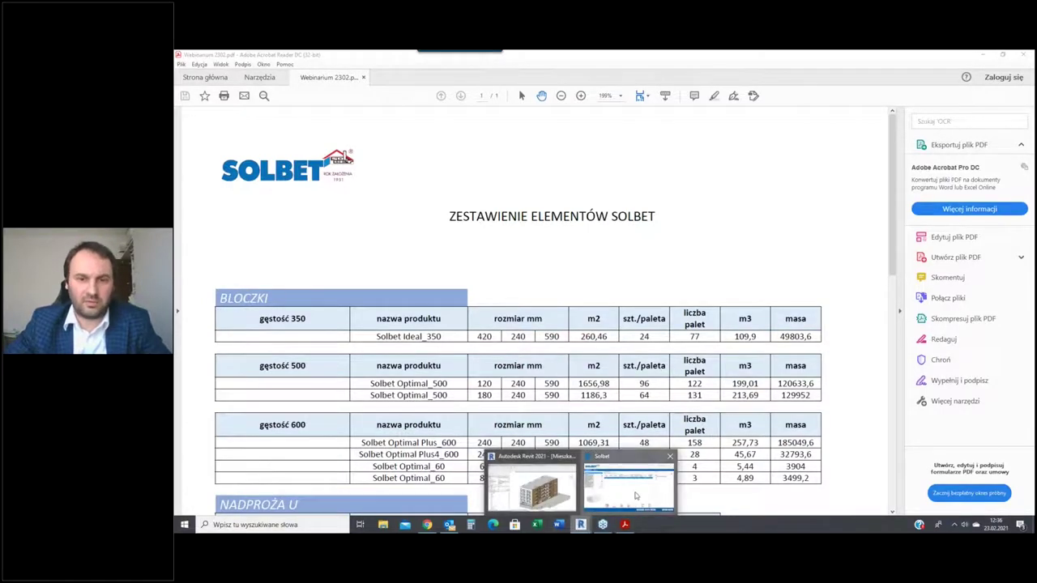
left_click(635, 498)
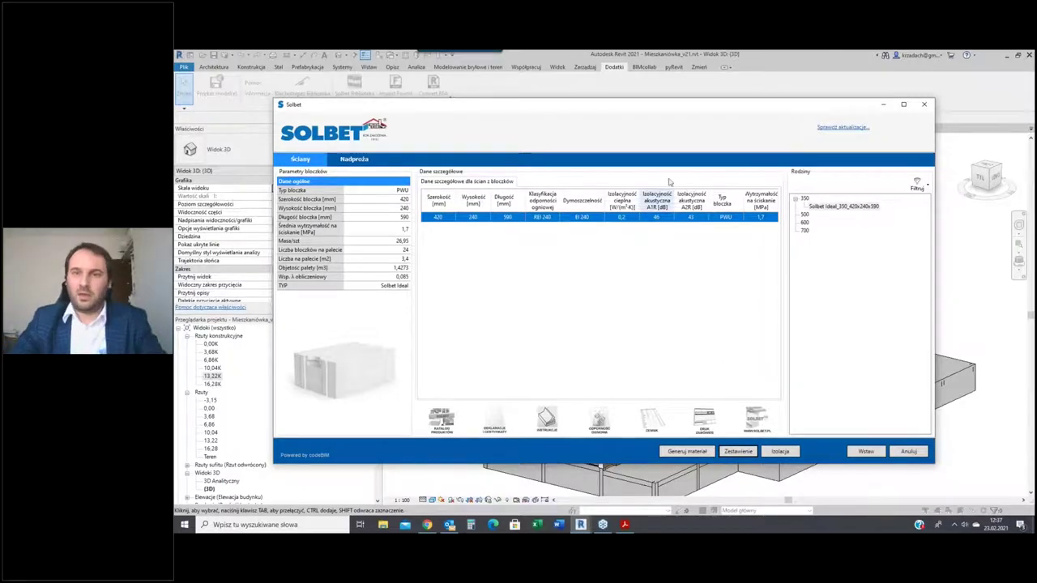
left_click(909, 452)
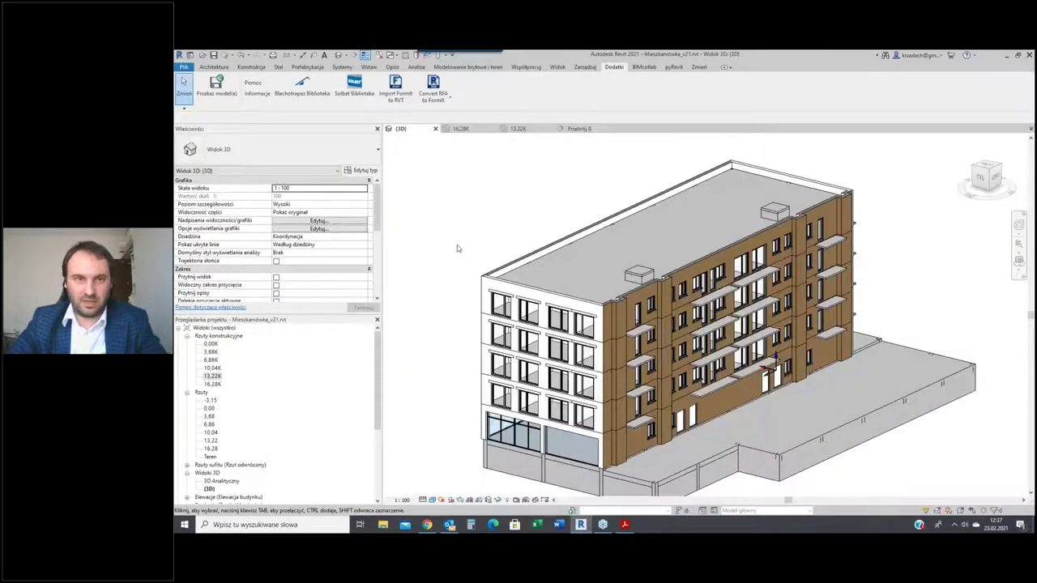
scroll(456, 249, "down", 1)
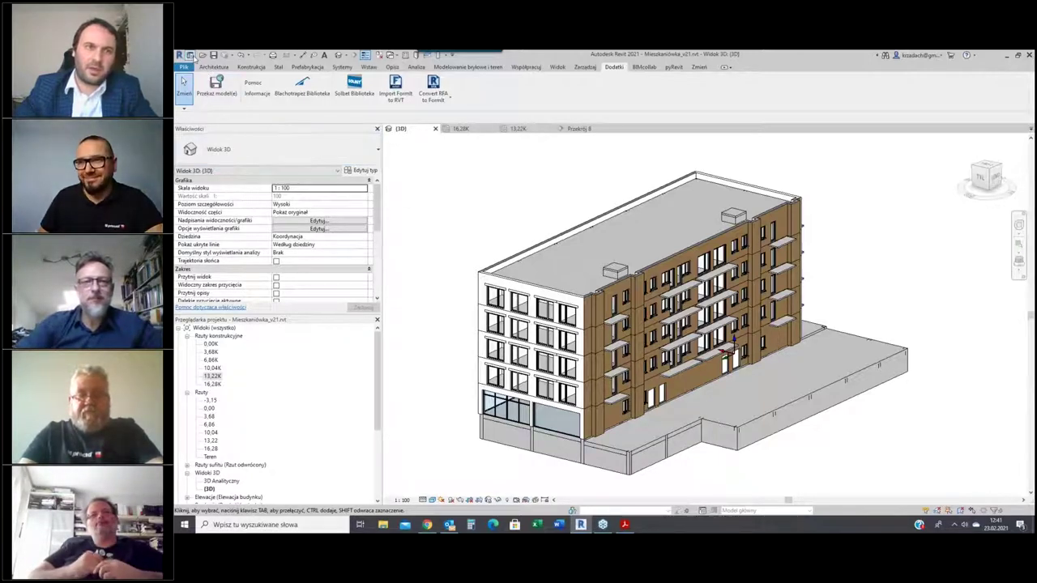
Open the SOLBET_katalog_v21 project and examine the Ściany, Nadproża, Słupy and kształtki U views on its product library sheet
left_click(191, 55)
left_click(474, 195)
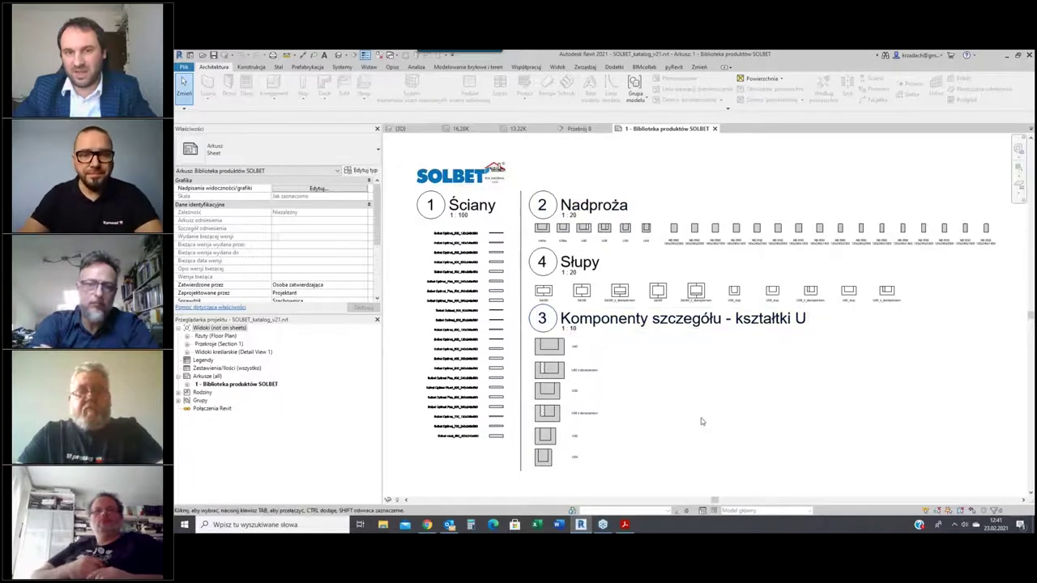
left_click(497, 394)
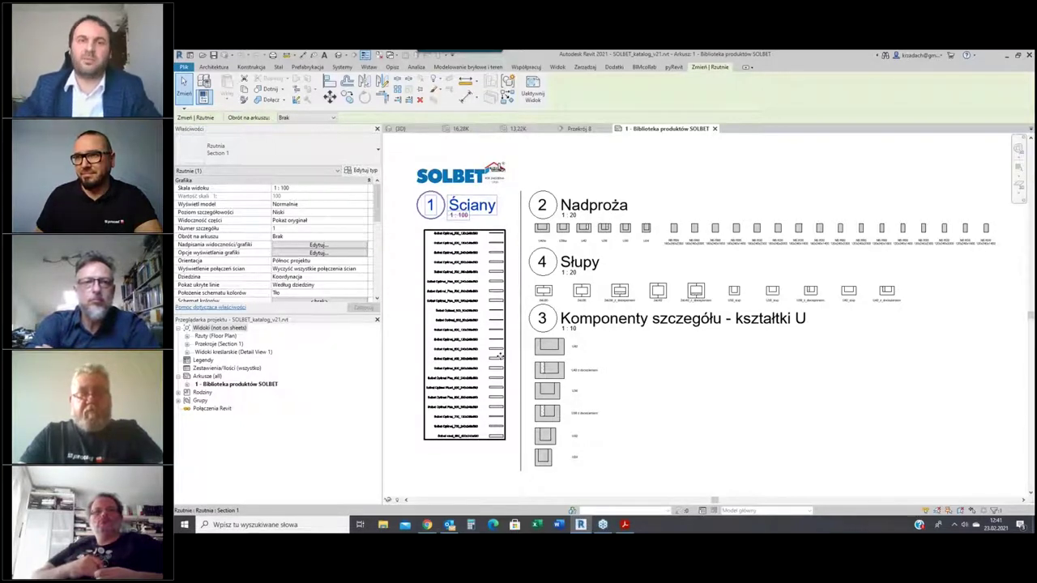
left_click(584, 66)
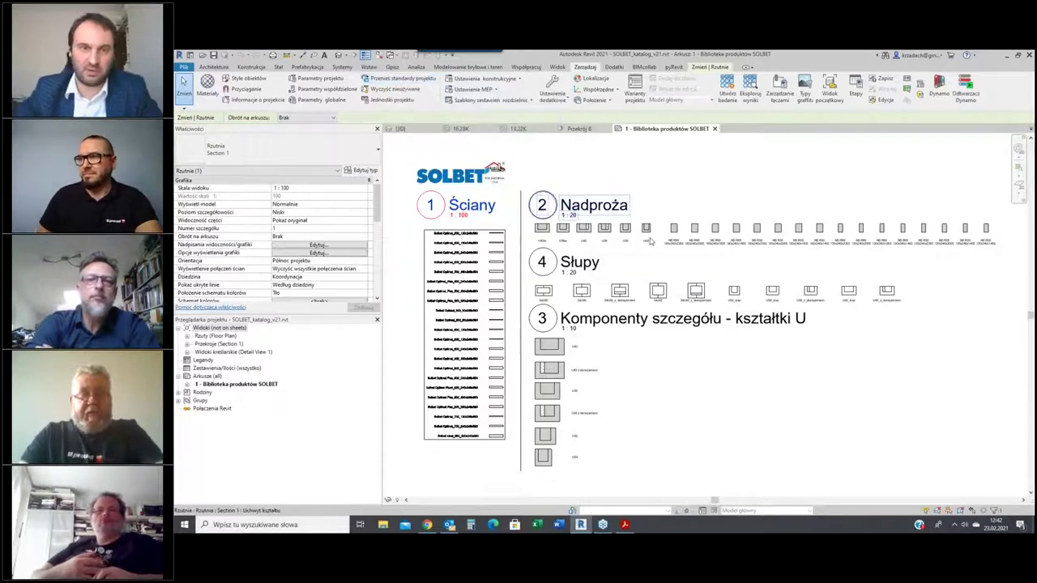
left_click(688, 399)
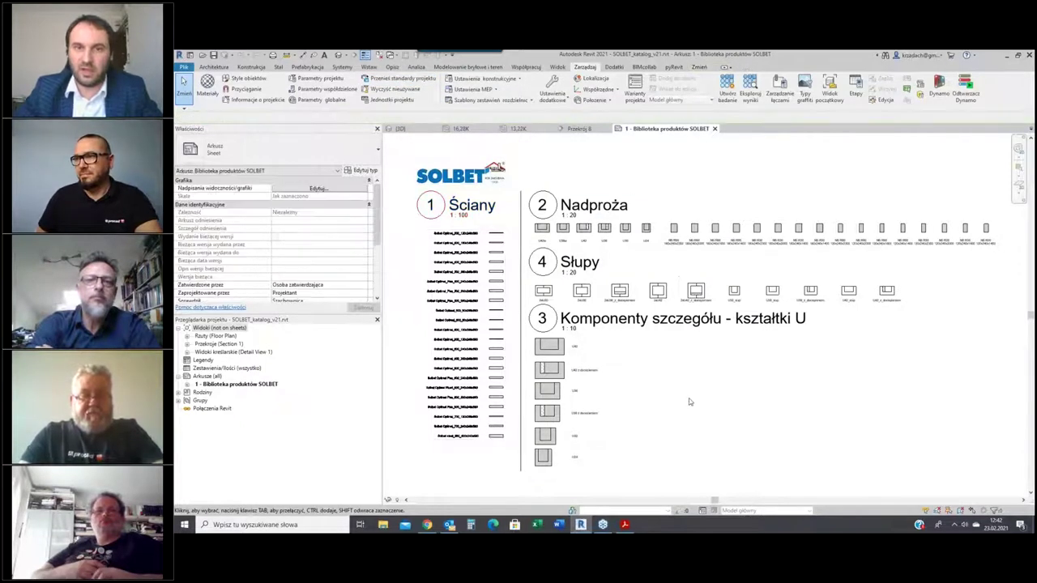
left_click(716, 247)
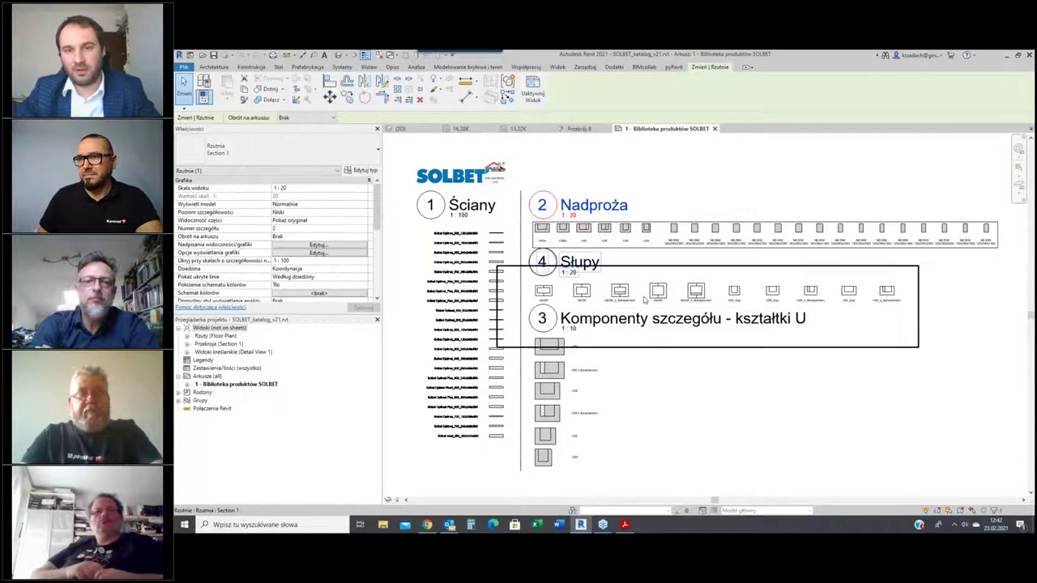
left_click(551, 320)
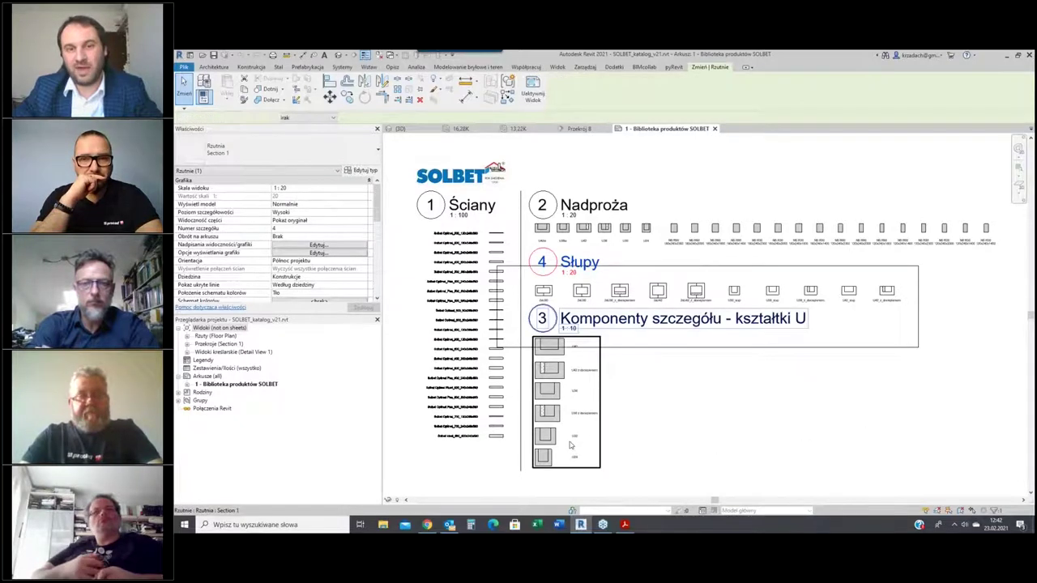
left_click(603, 444)
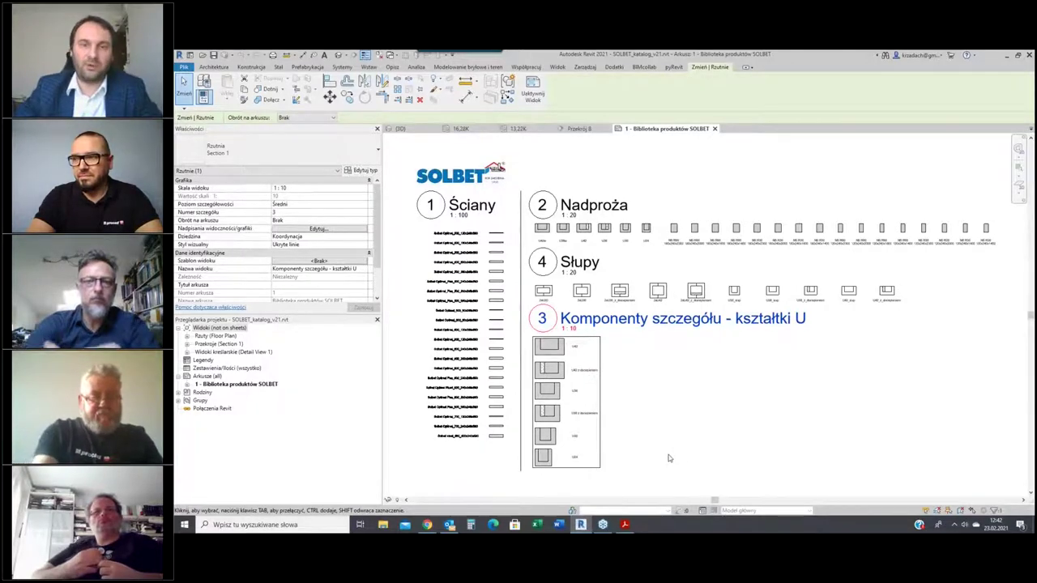
scroll(677, 457, "up", 5)
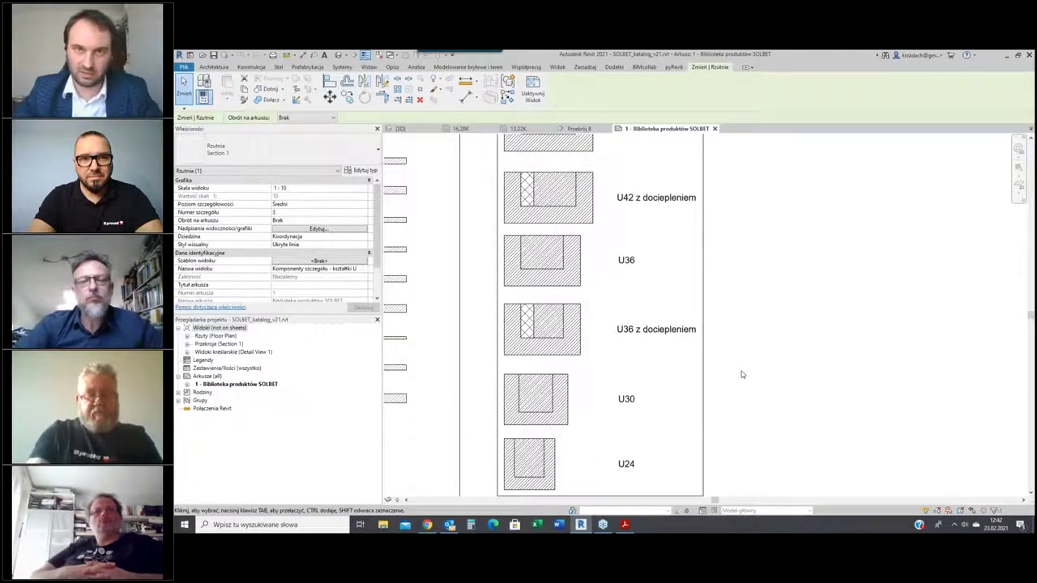
scroll(717, 375, "down", 8)
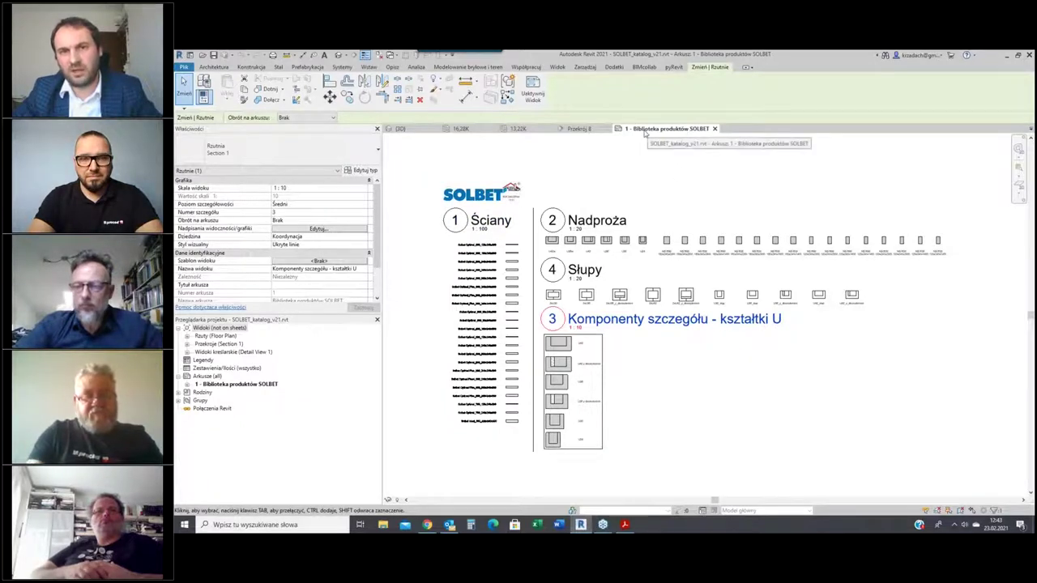
Activate the Ściany view on the sheet, deactivate it again and inspect the Solbet Optimal wall types
right_click(490, 308)
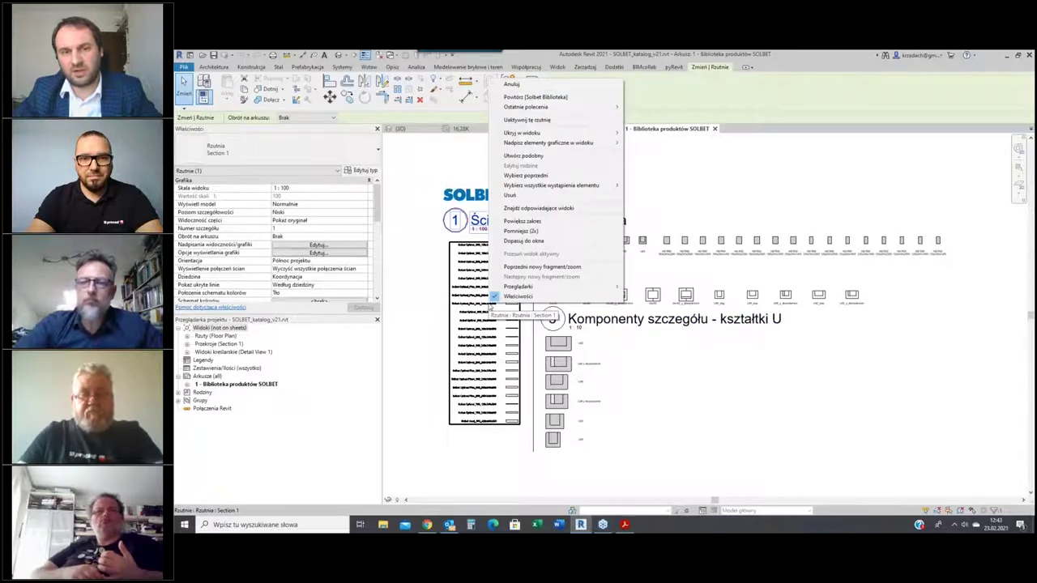
left_click(547, 122)
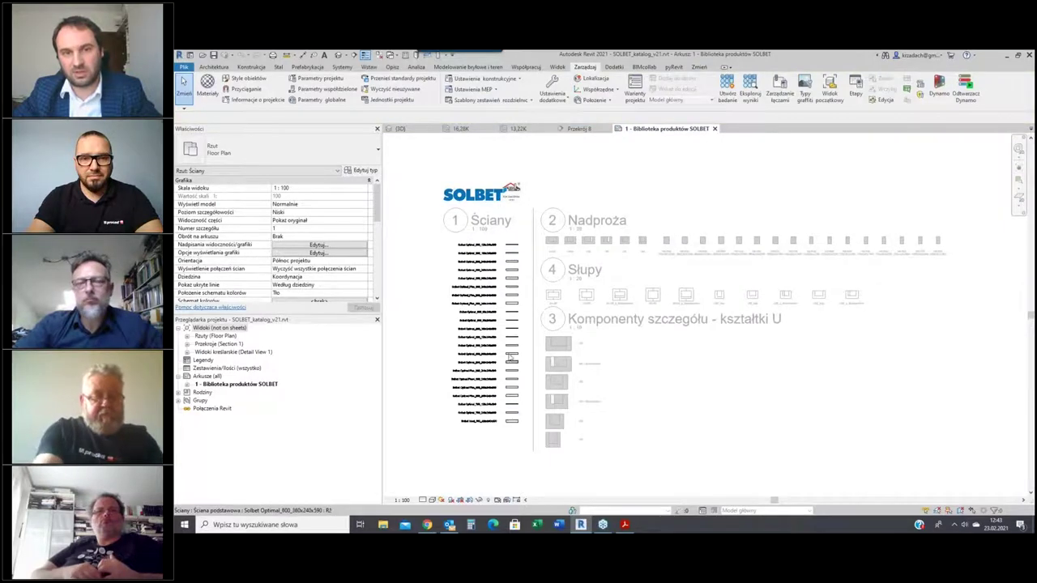
right_click(451, 265)
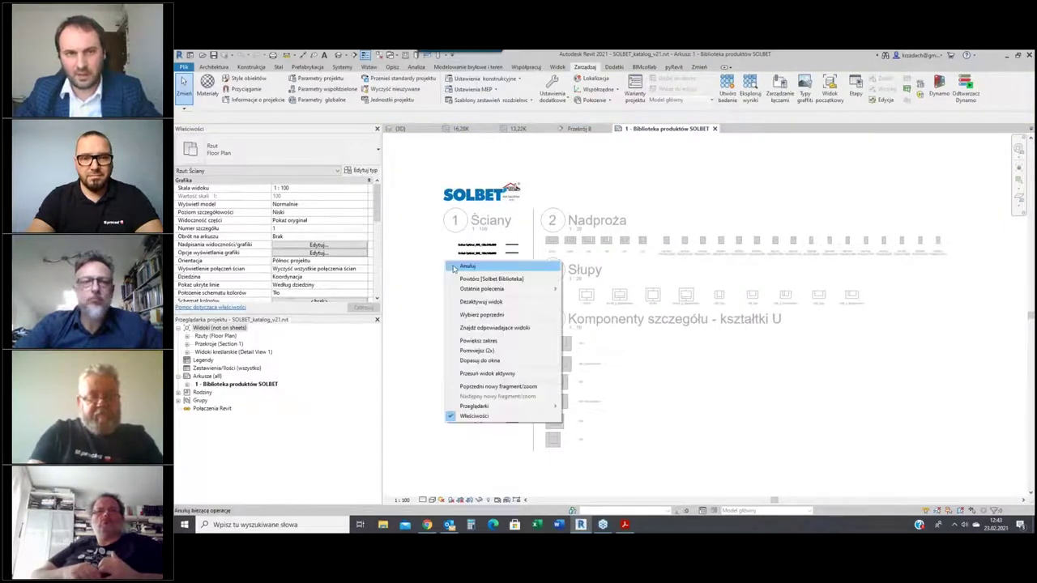
left_click(482, 302)
scroll(472, 338, "up", 6)
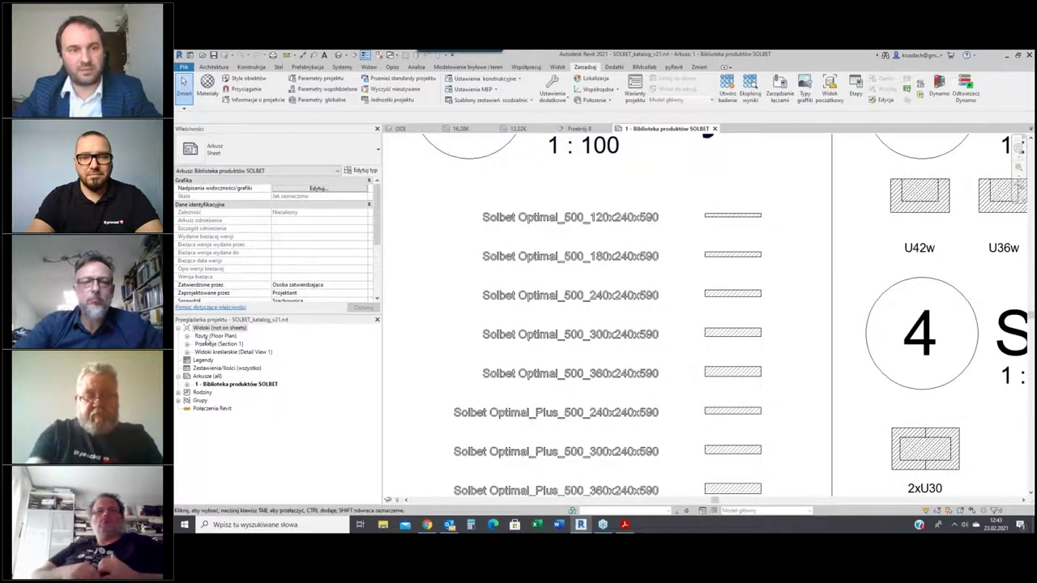
Browse the catalogue's floor plan and section views, open the Ściany floor plan and examine its Solbet Optimal wall types
left_click(188, 336)
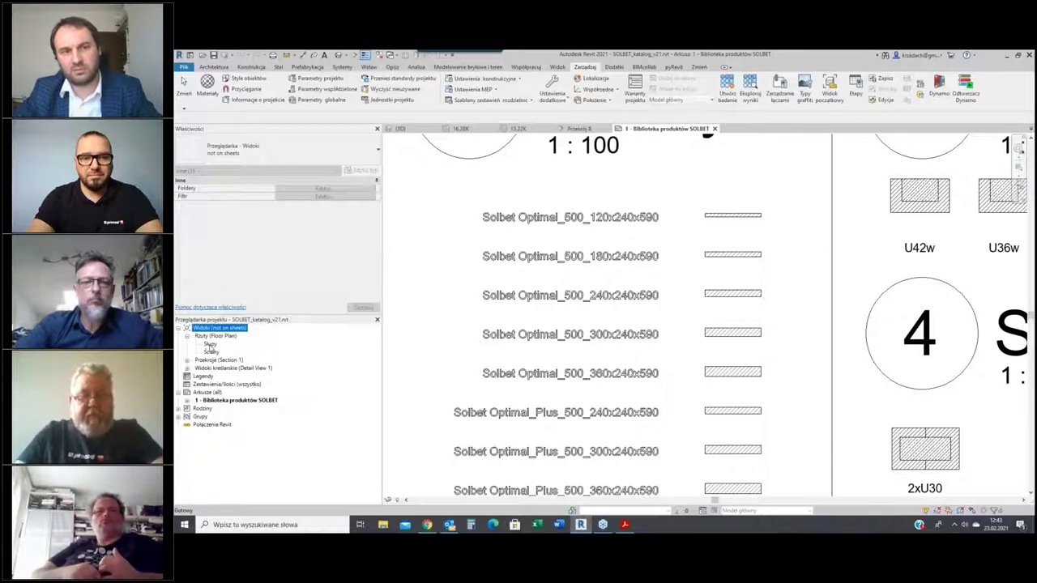
left_click(210, 345)
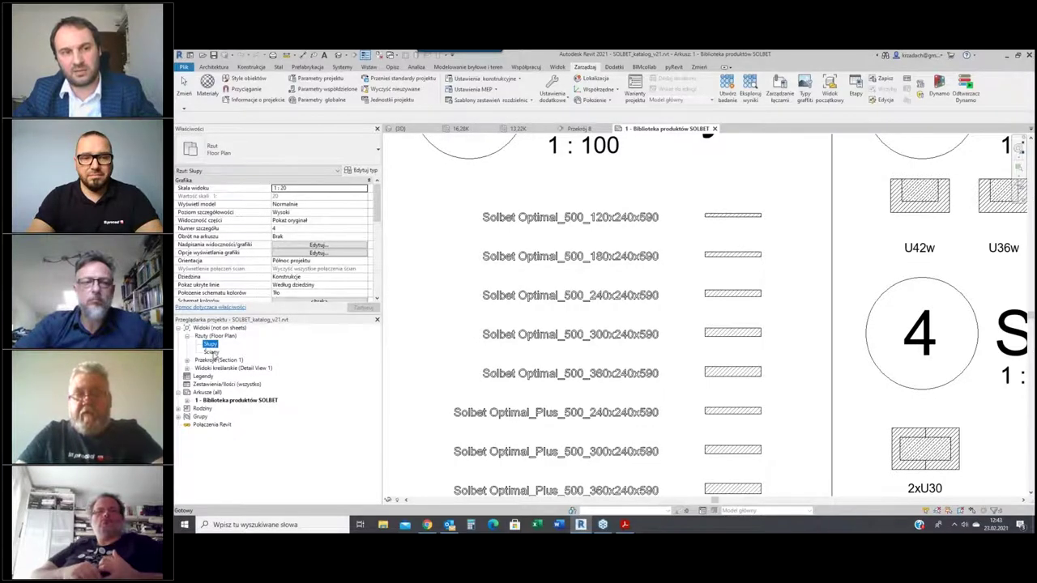
left_click(211, 352)
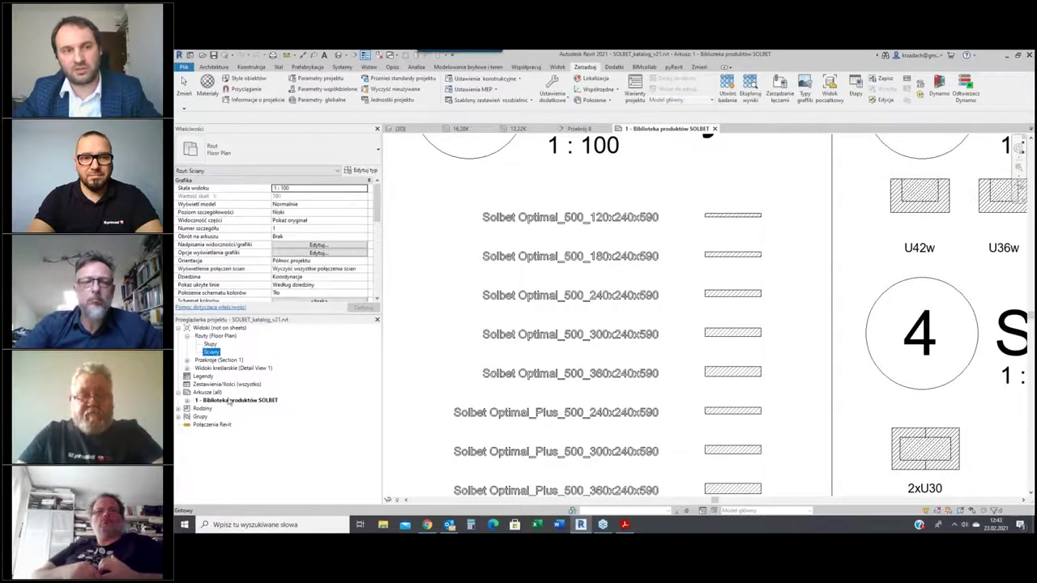
left_click(188, 360)
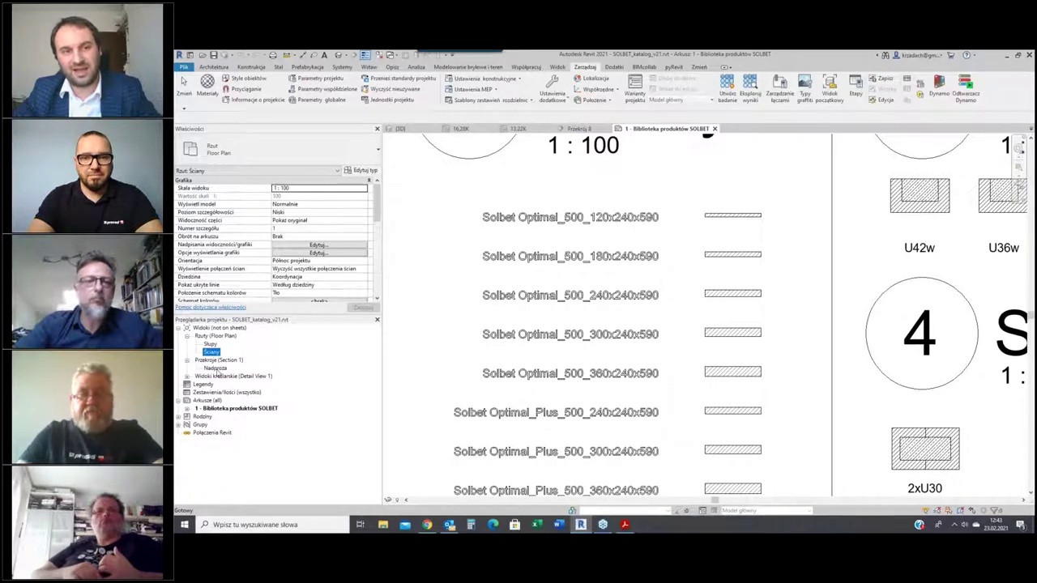
left_click(215, 368)
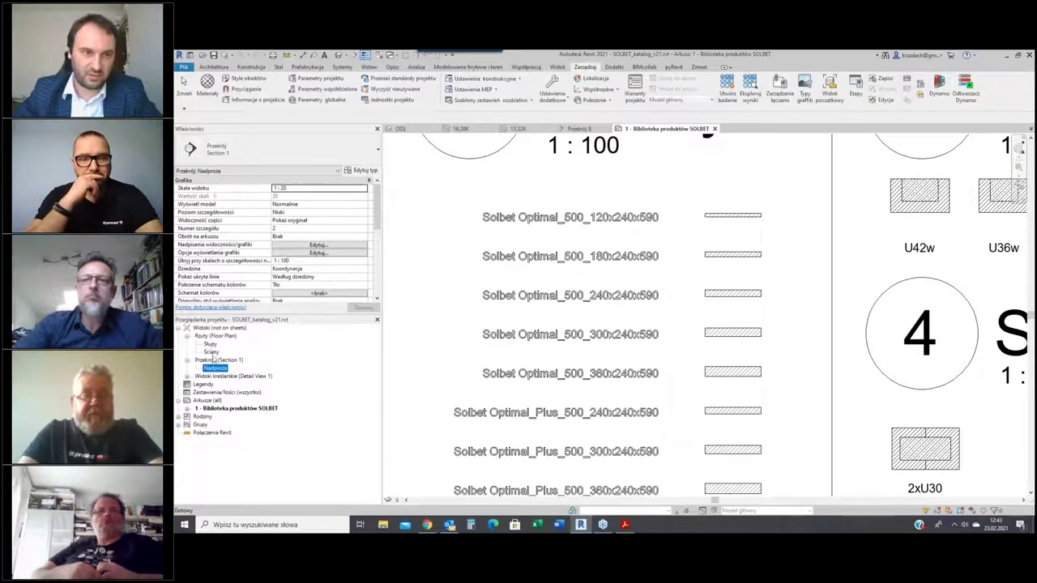
double_click(210, 352)
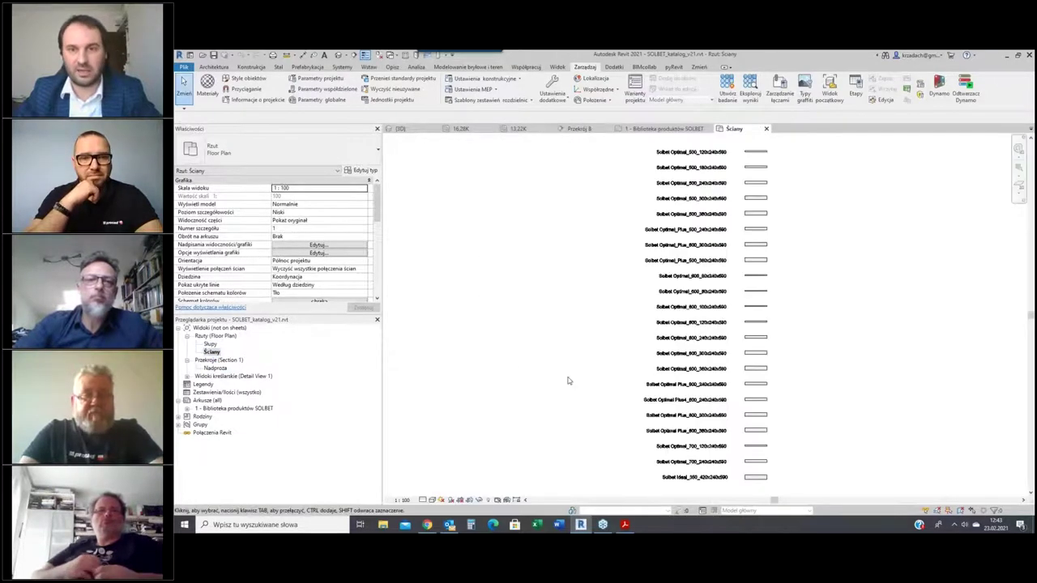
scroll(710, 225, "up", 5)
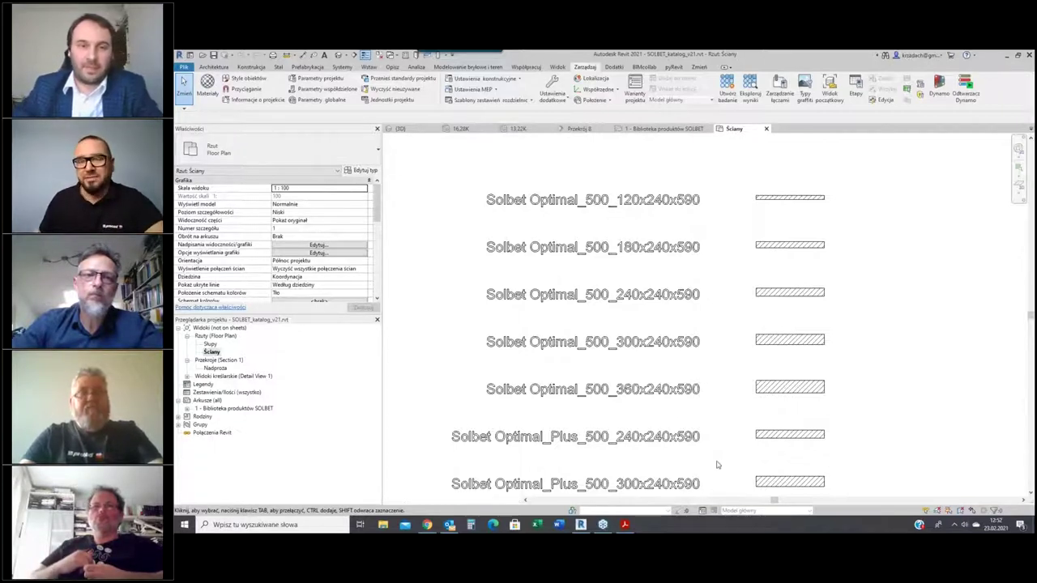
Switch to the building's Przekrój 8 section, dismiss the save reminder without saving and inspect the U-shaped lintel above the window
left_click(579, 128)
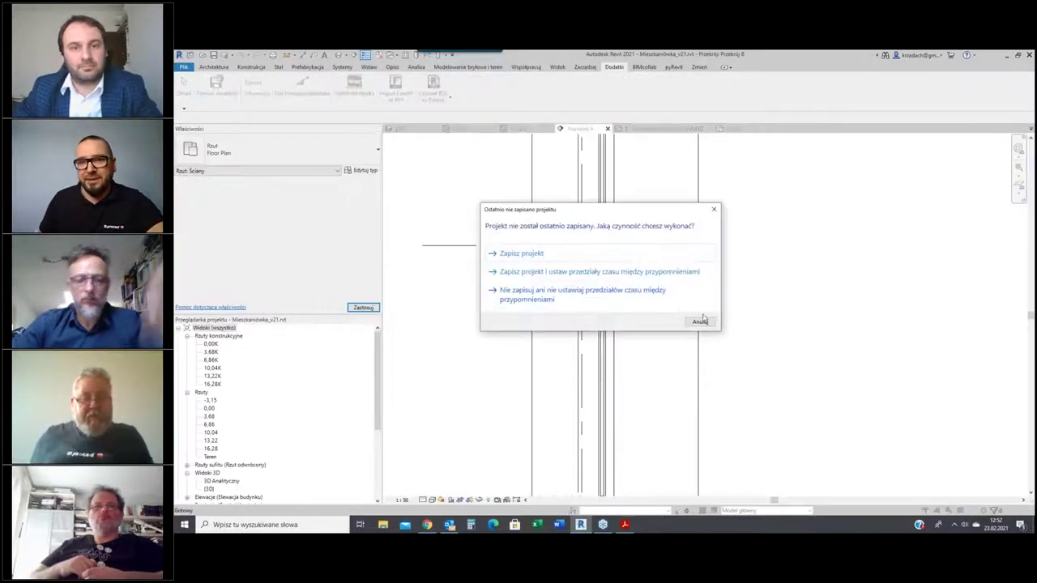
left_click(698, 321)
scroll(632, 283, "up", 3)
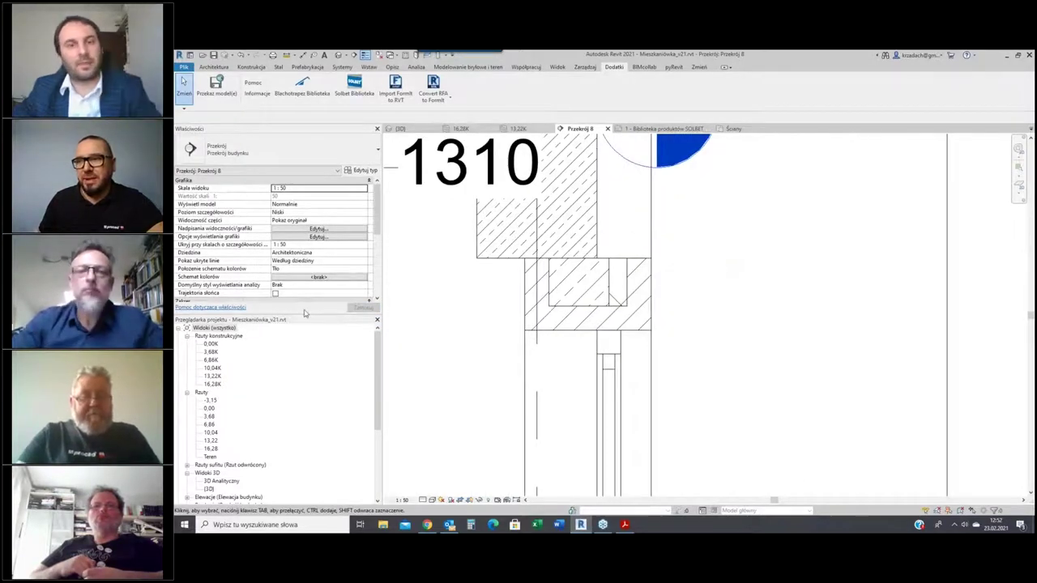
middle_click_drag(715, 265, 640, 275)
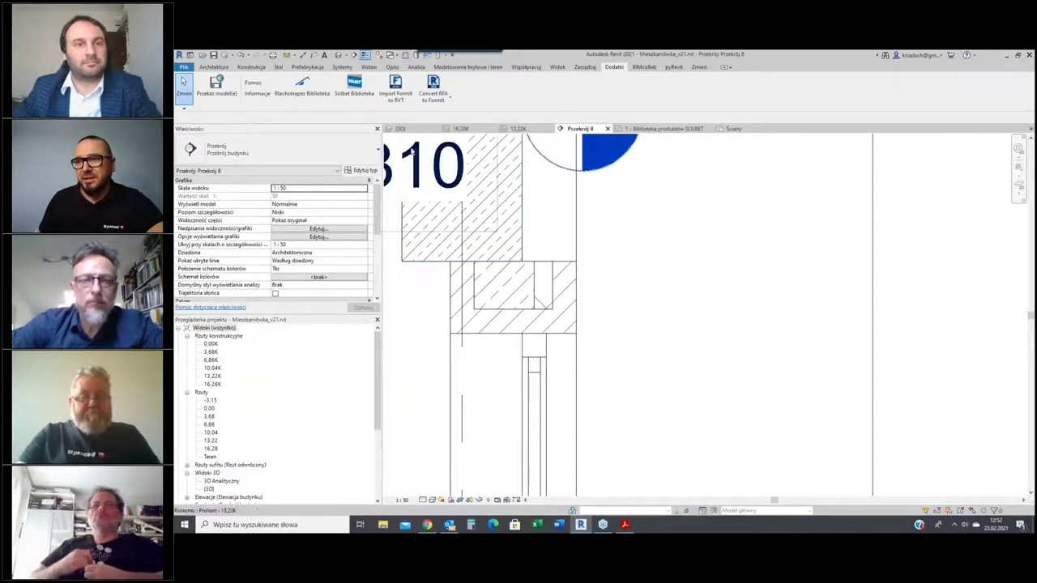
Switch to the 13,22K structural plan and examine the windows along the exterior wall near axes 6 and 7
left_click(465, 132)
left_click(517, 129)
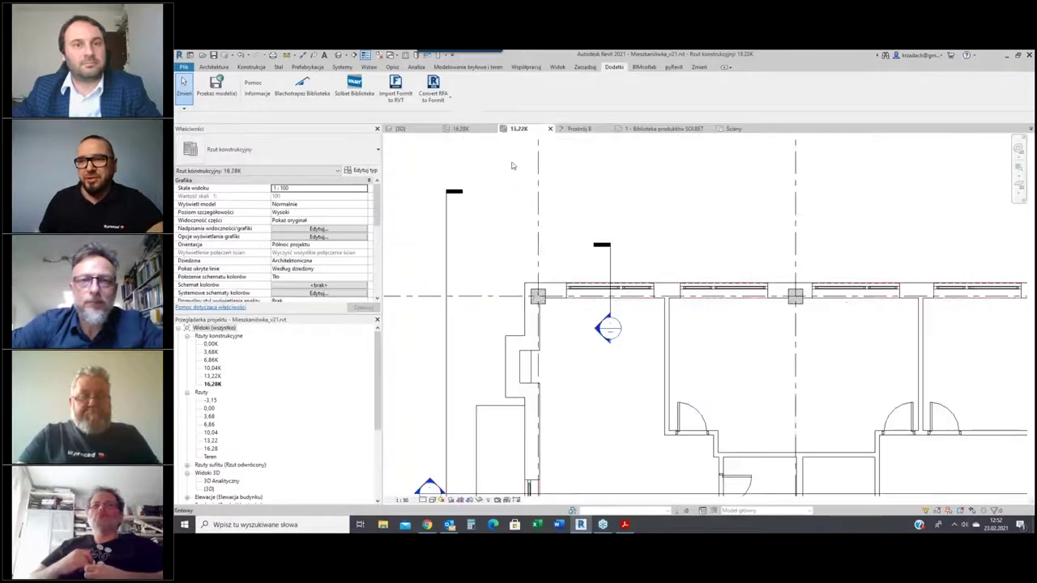
scroll(505, 223, "down", 3)
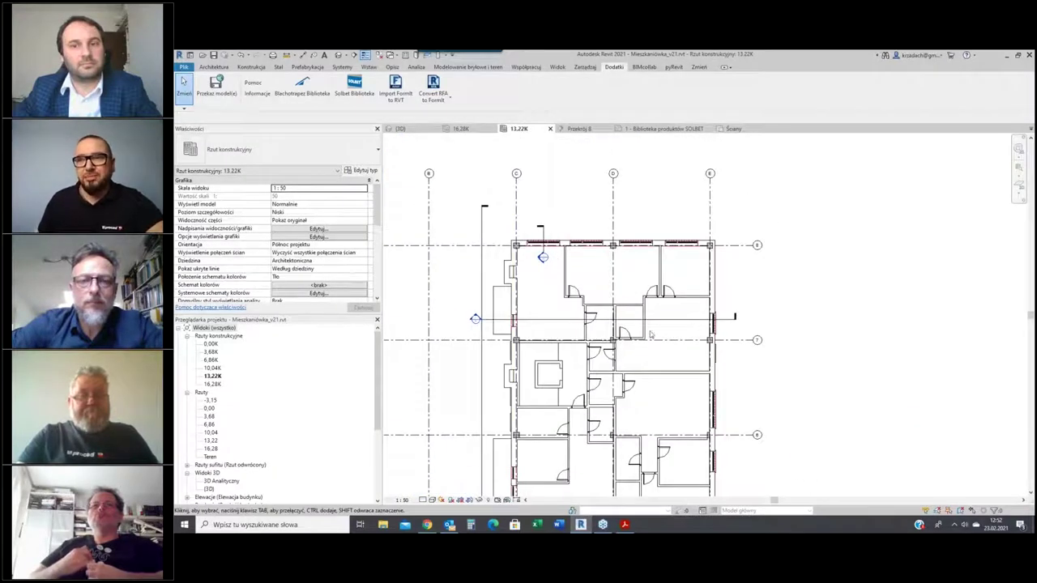
scroll(734, 402, "up", 5)
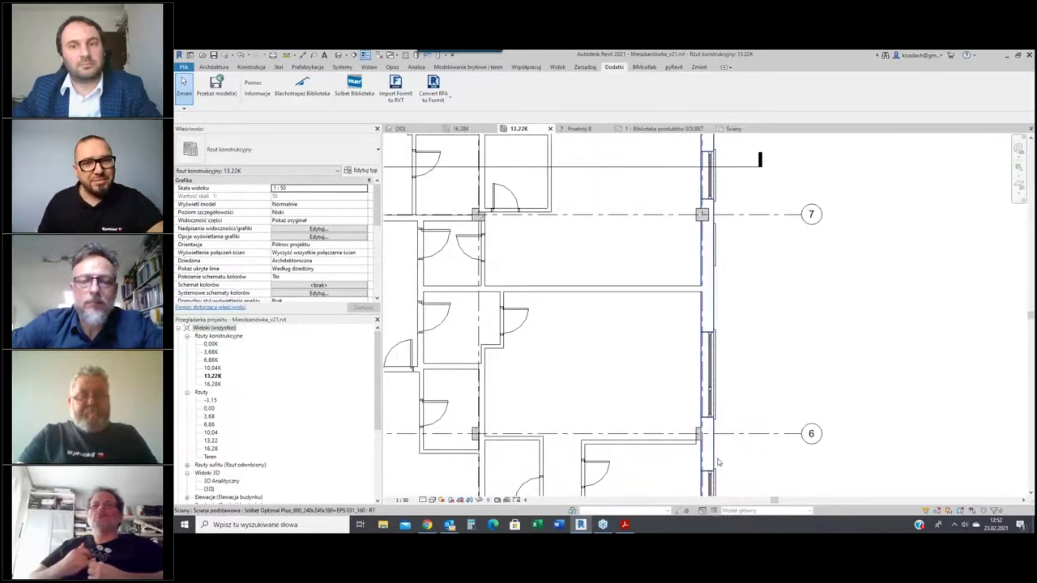
scroll(740, 394, "up", 3)
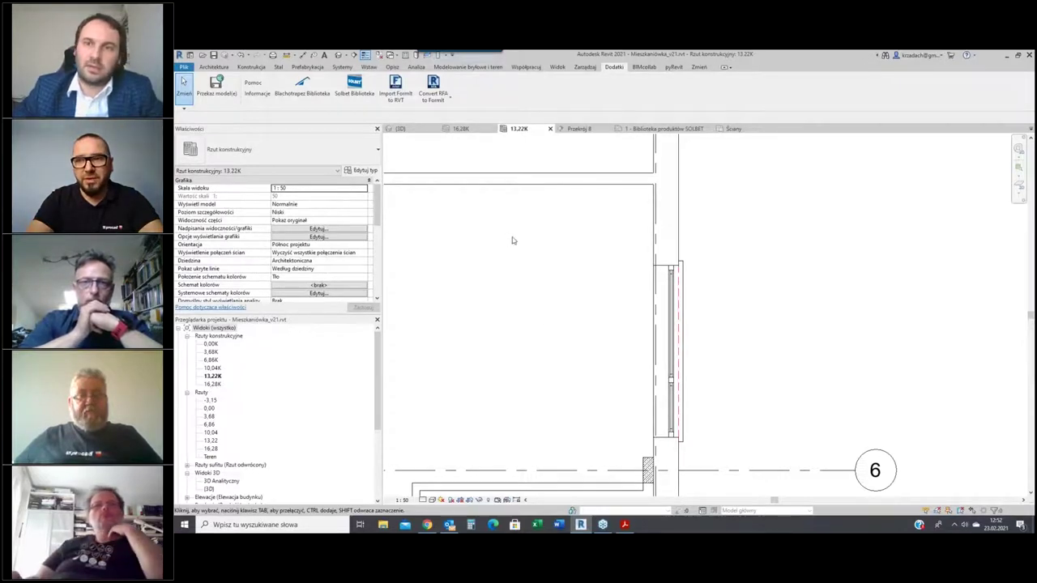
scroll(664, 346, "down", 5)
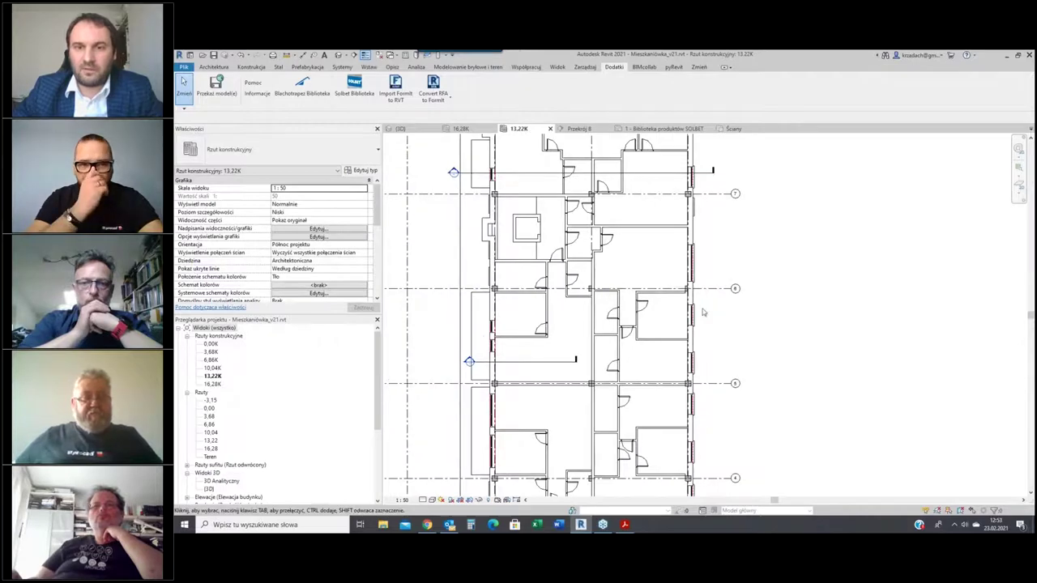
scroll(703, 312, "up", 5)
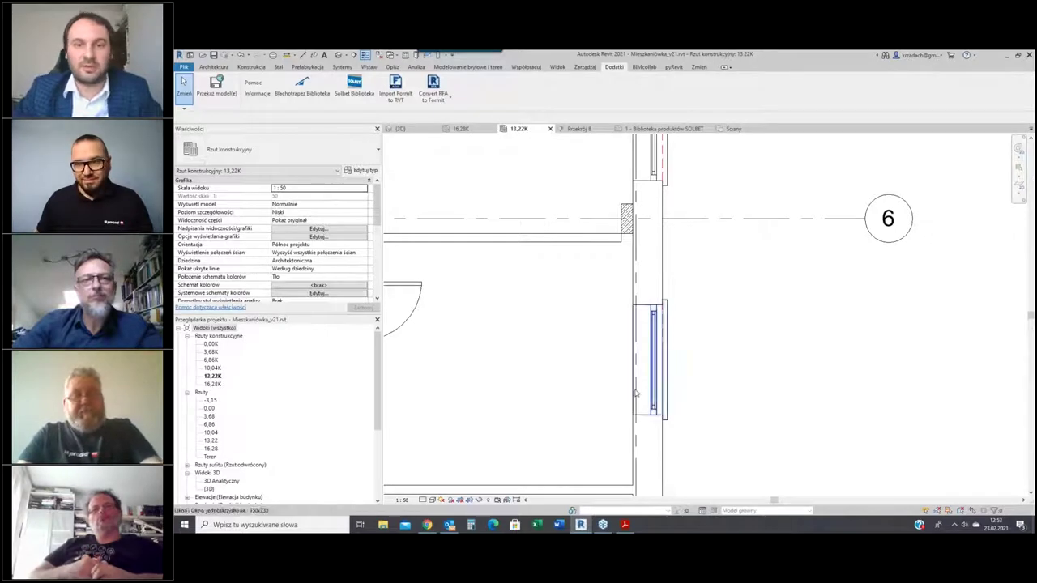
Create a short section through the exterior wall window just below axis 6 and open its view
scroll(637, 394, "down", 2)
left_click(353, 55)
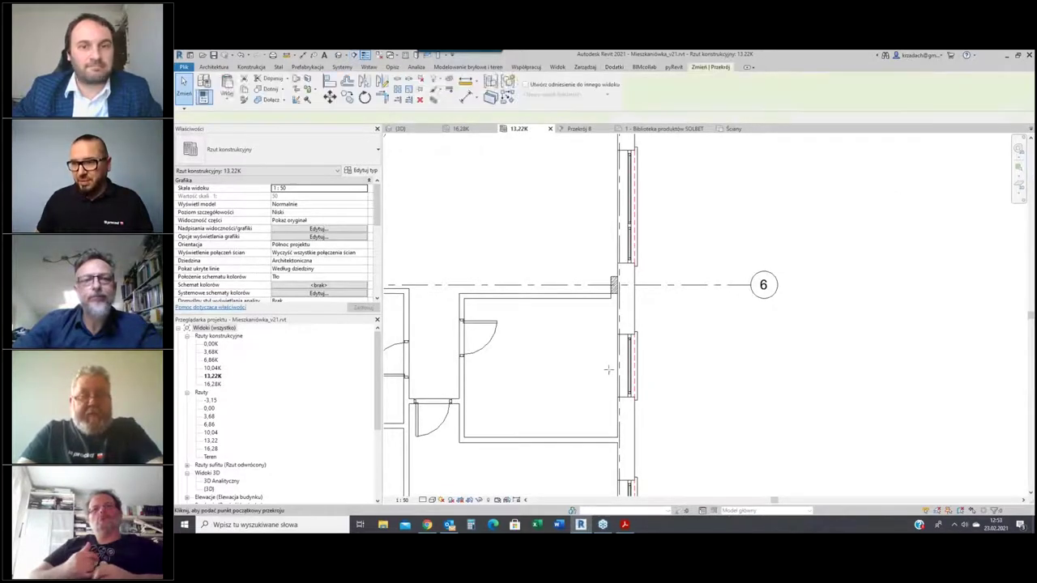
left_click(584, 359)
left_click(657, 359)
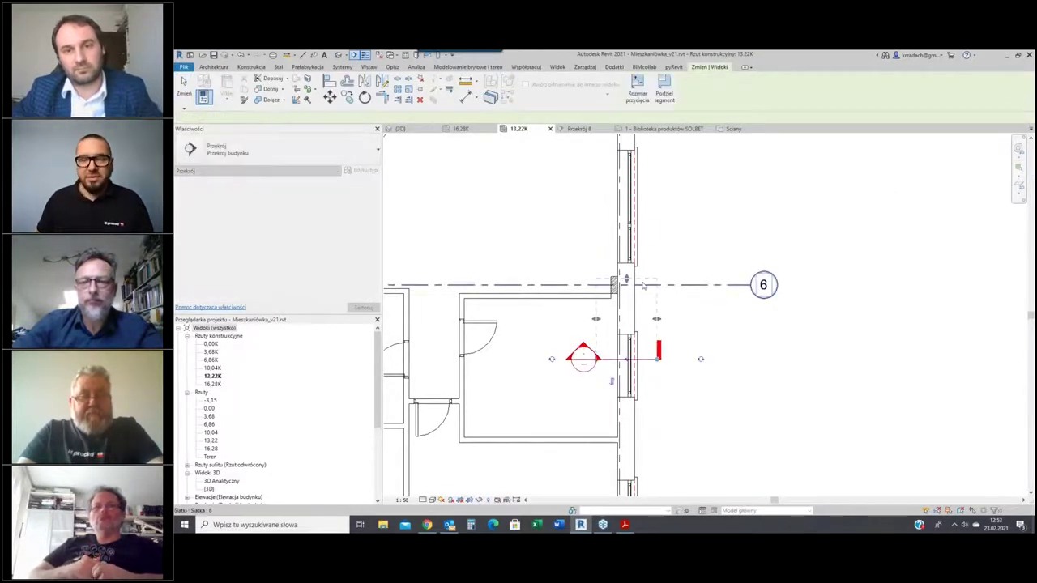
key("Escape")
key("Escape")
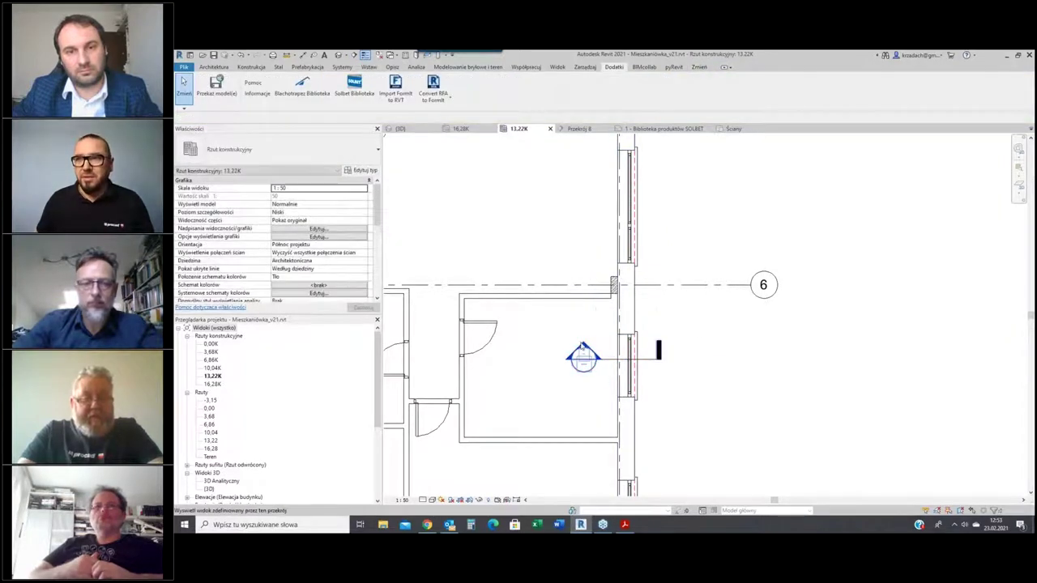
double_click(582, 351)
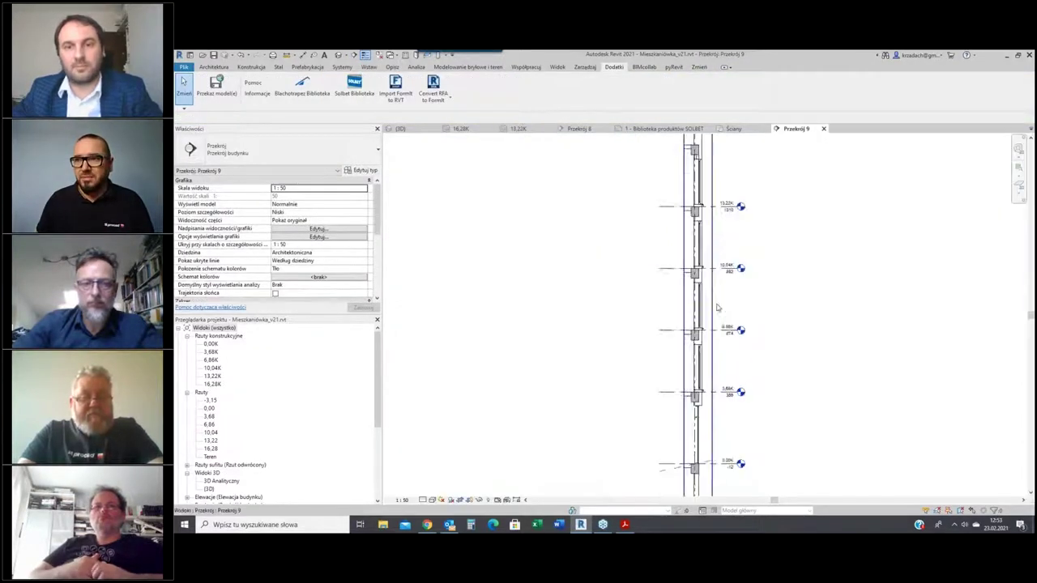
Set the new section's detail level to Wysoki and inspect the lintel above the window
scroll(720, 243, "up", 3)
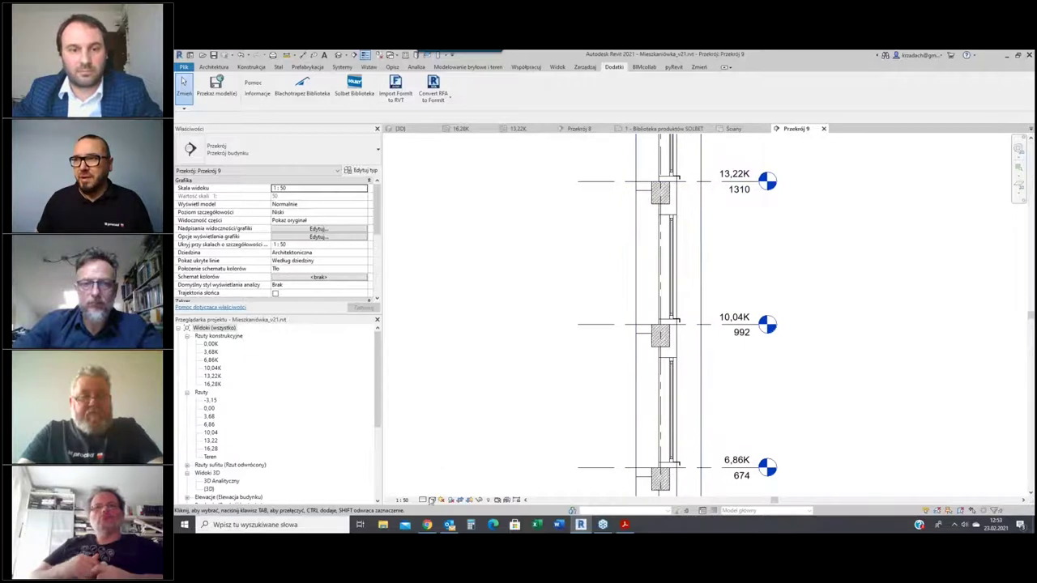
left_click(431, 500)
left_click(438, 490)
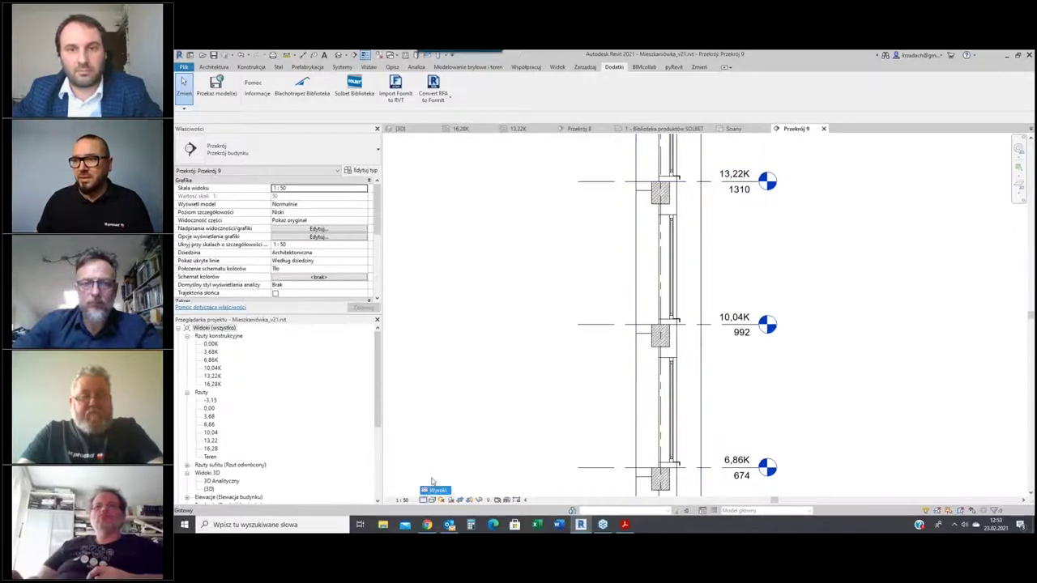
scroll(567, 307, "down", 3)
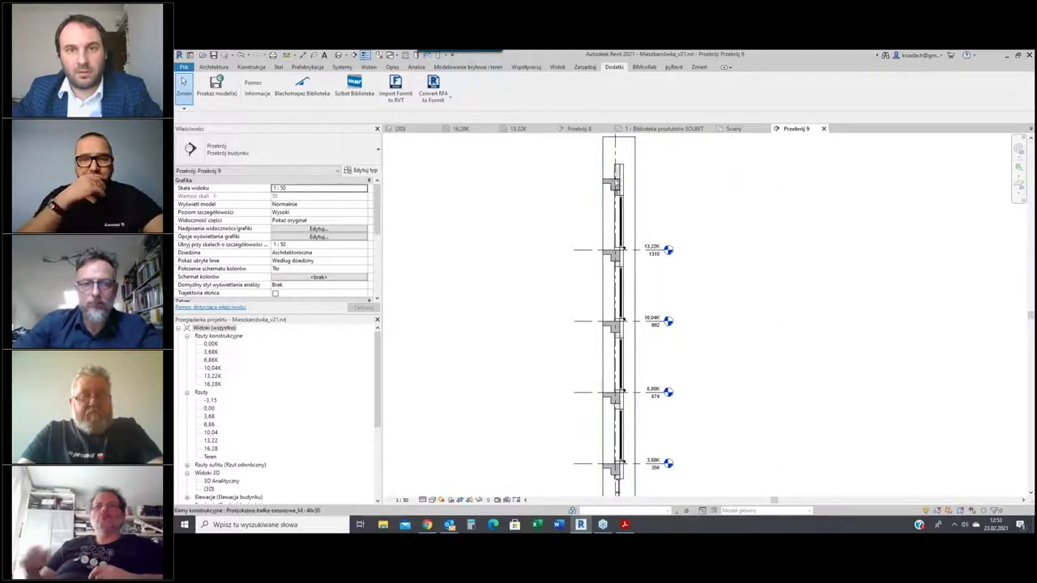
scroll(617, 186, "up", 8)
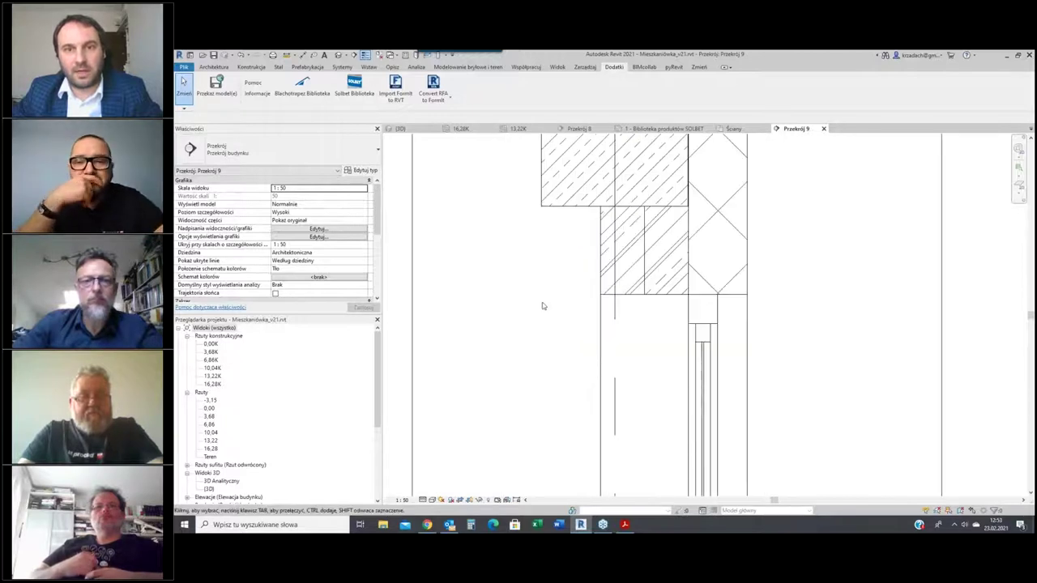
left_click(645, 281)
key("Escape")
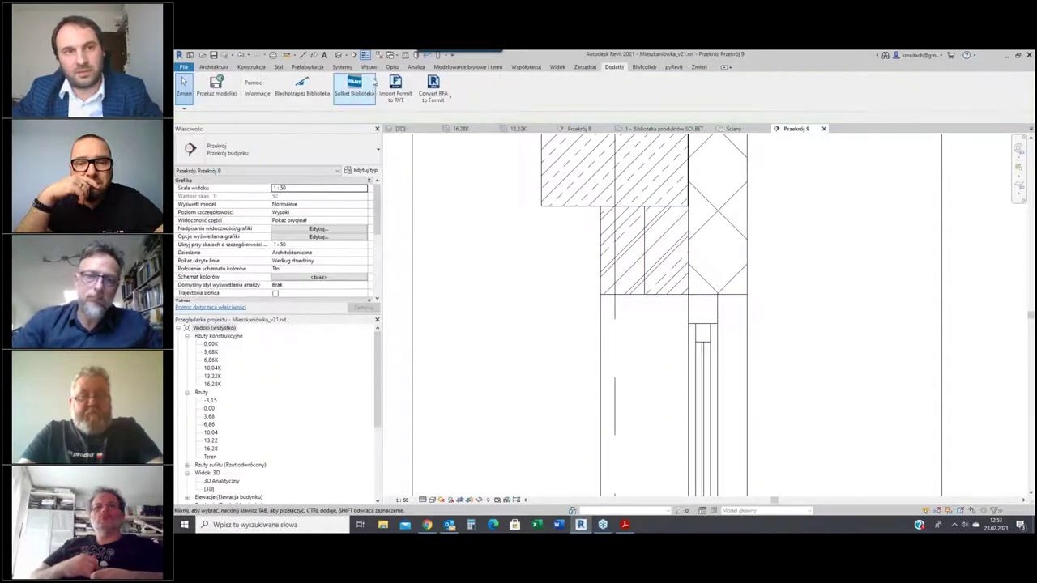
Turn off thin line display and set the new section's scale to 1:20
key("t")
key("l")
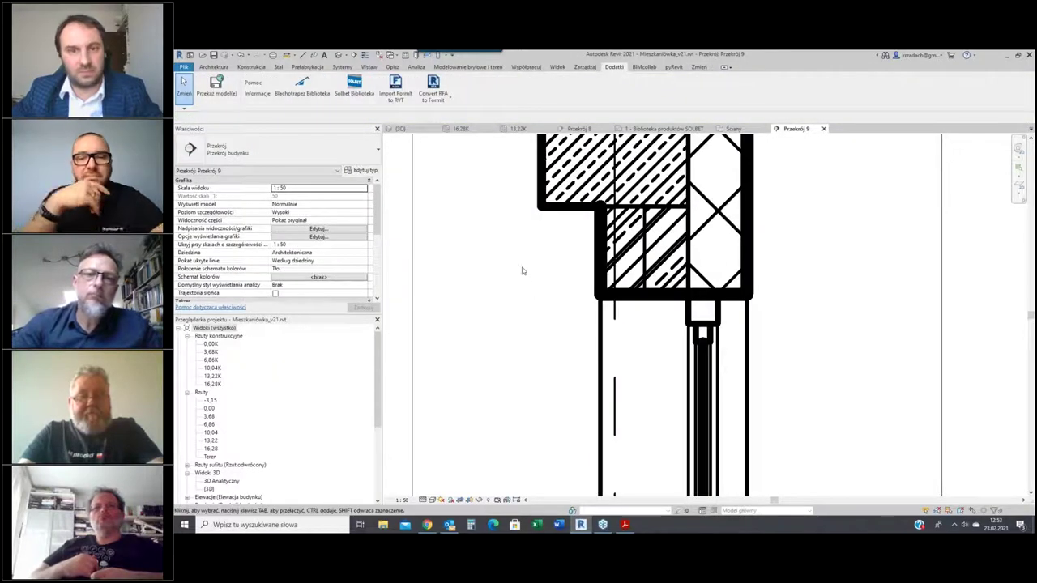
scroll(522, 271, "down", 3)
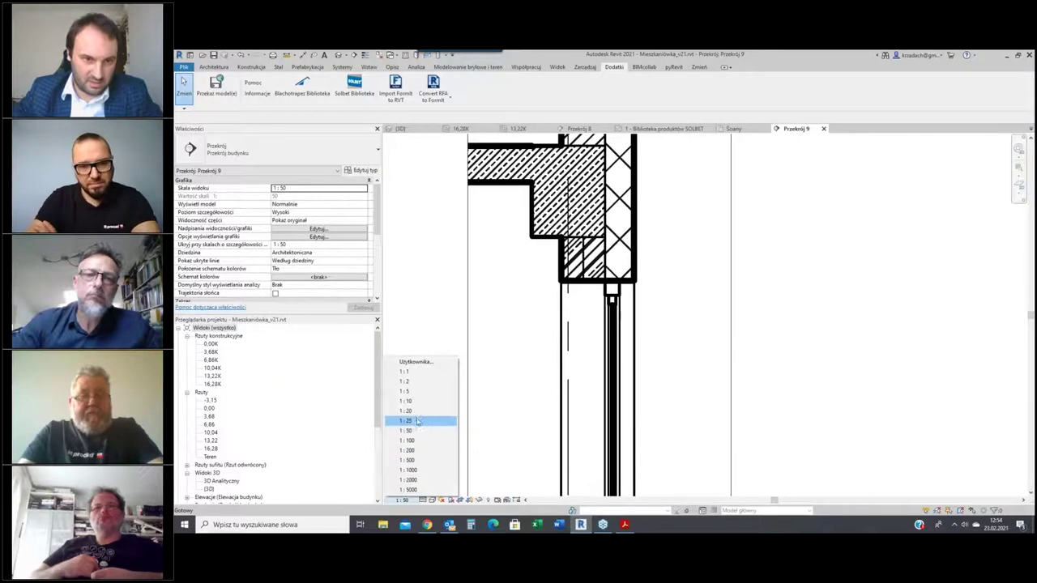
left_click(405, 411)
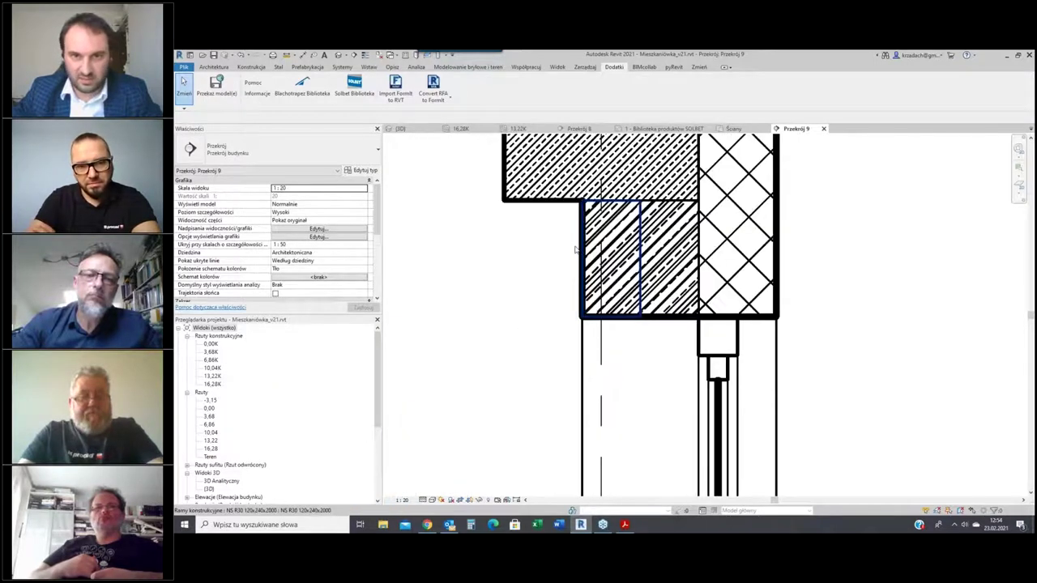
Set the section's visual style to Spójne kolory and check the type of the prefabricated lintel above the window
left_click(433, 501)
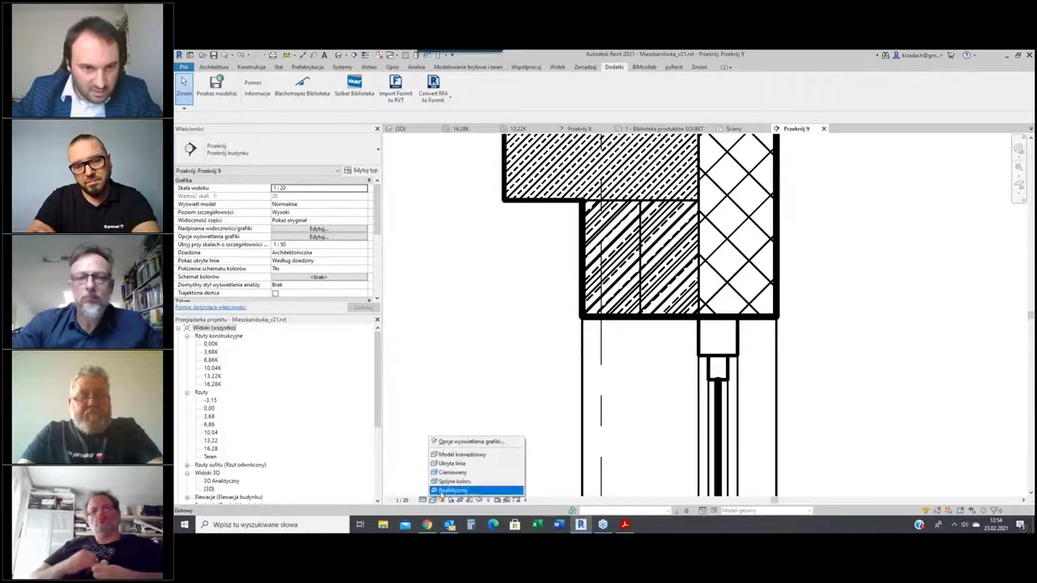
left_click(452, 484)
scroll(573, 291, "down", 2)
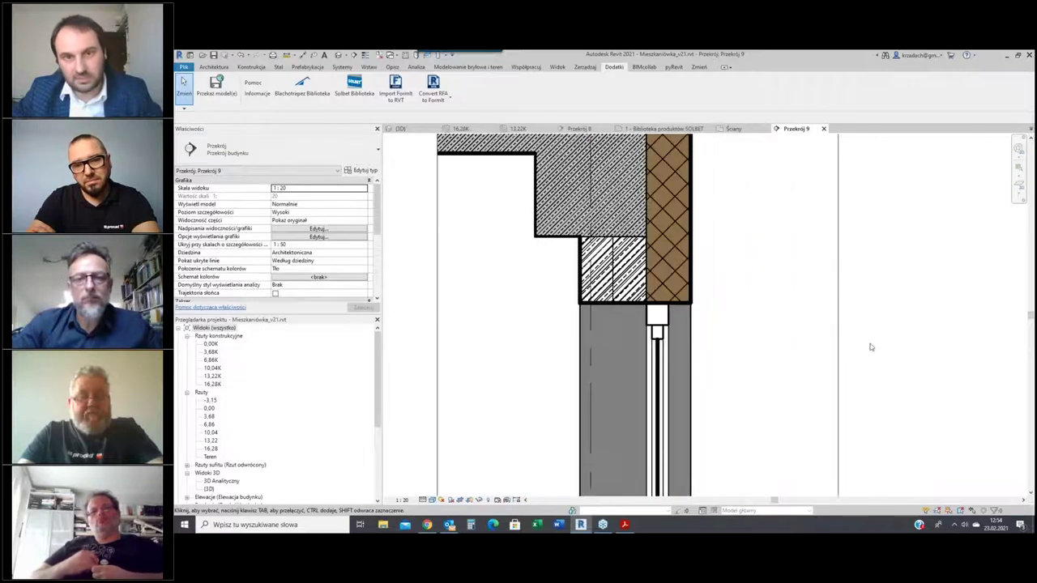
left_click(625, 279)
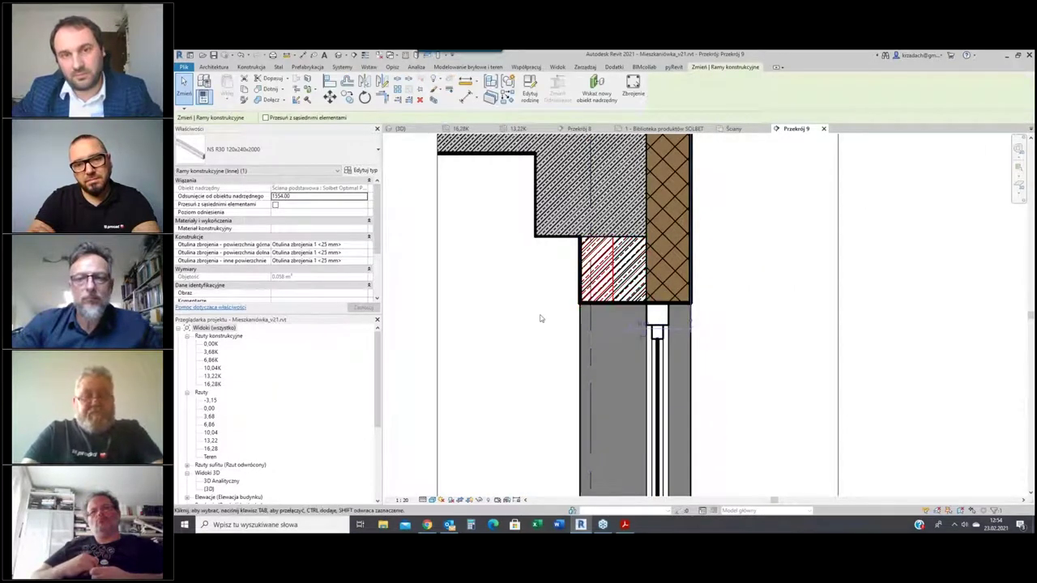
key("Escape")
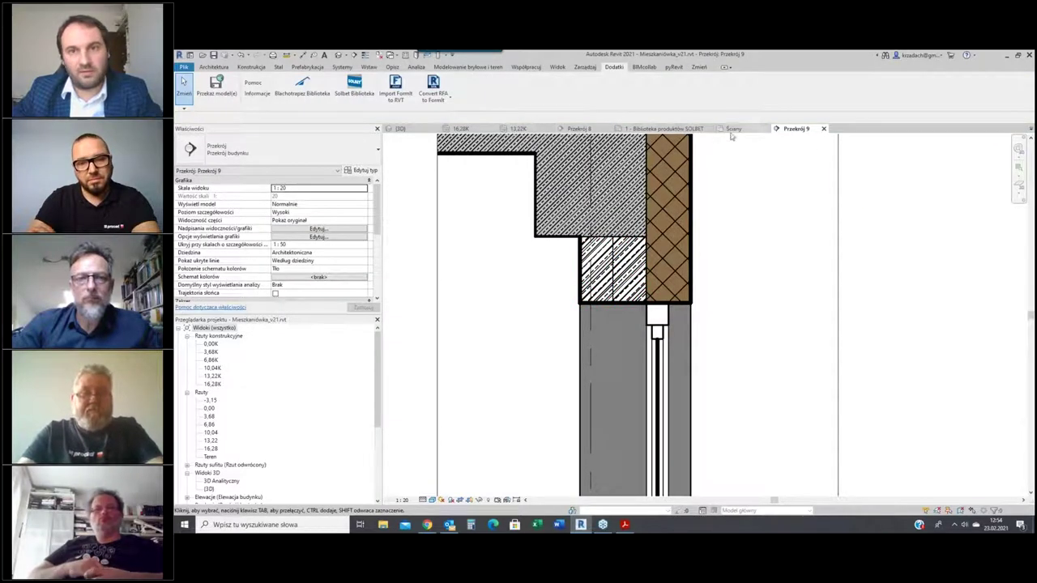
Return to the Przekrój 8 section and select the U-shaped lintel above the window to inspect its properties
key("ctrl+Tab")
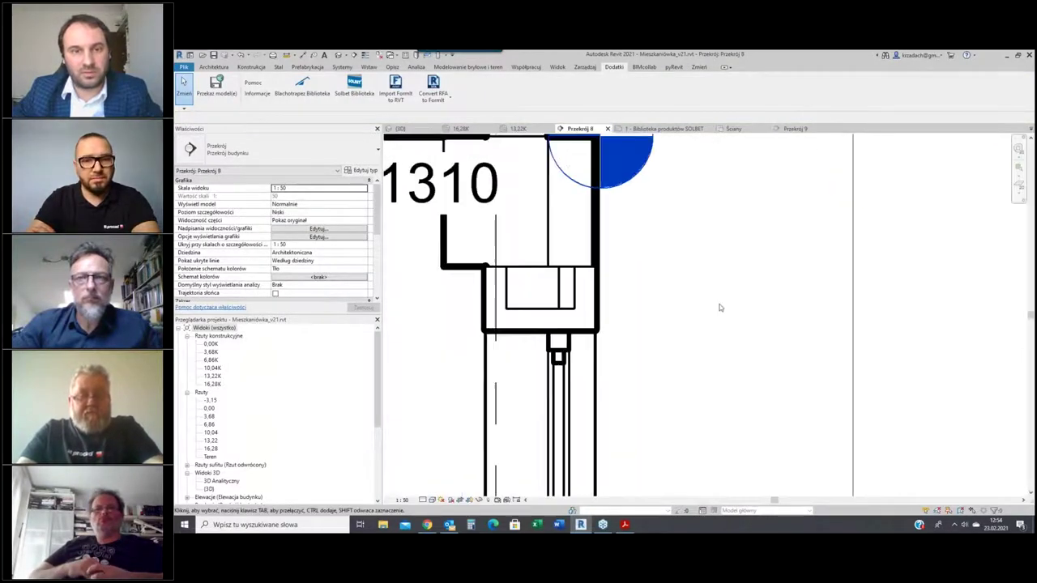
scroll(455, 312, "up", 2)
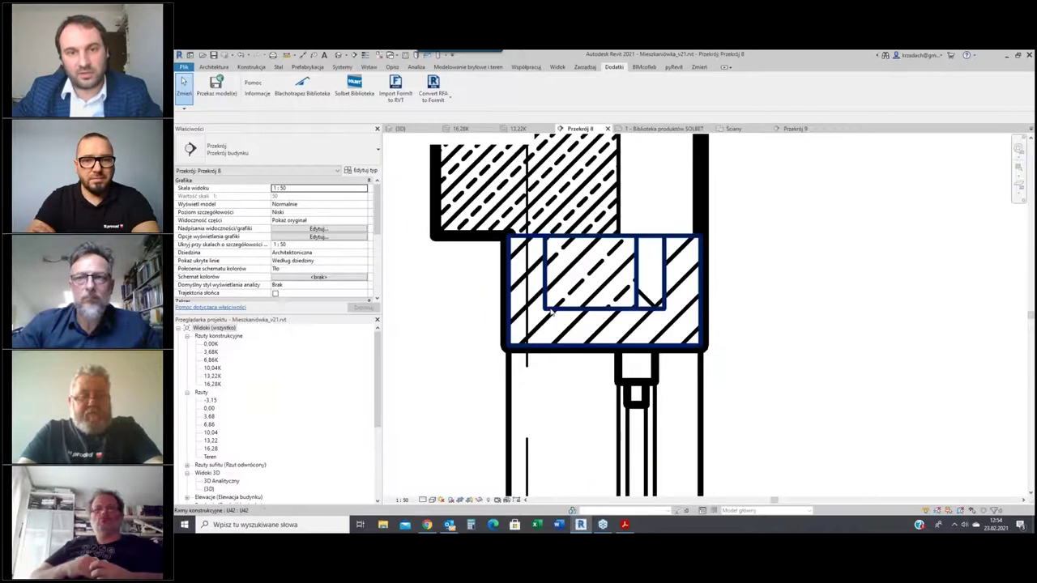
left_click(686, 253)
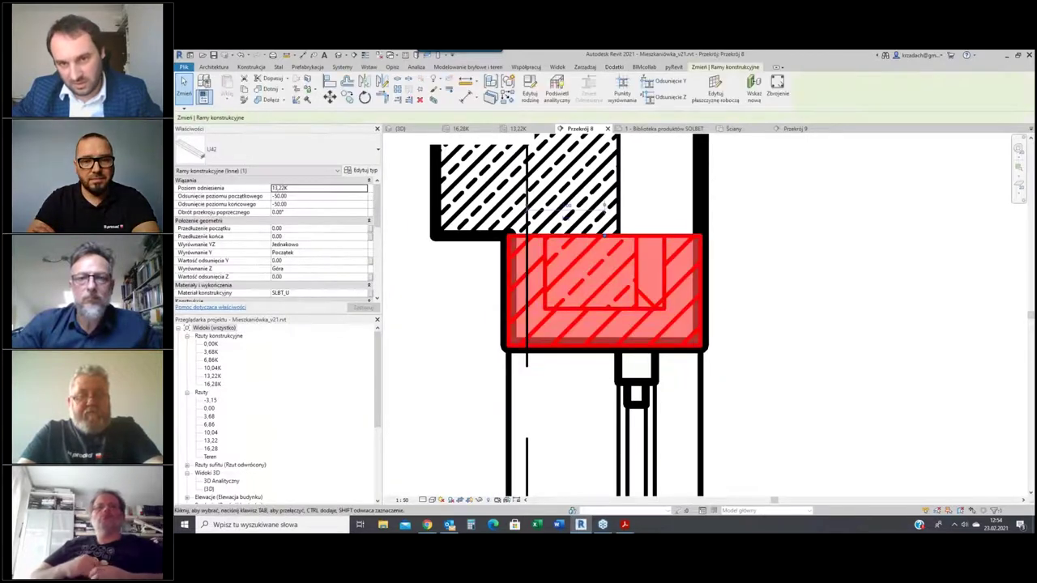
Deselect the U-shaped lintel and open the 3,68K structural plan to examine its interior walls and door openings
left_click(833, 286)
scroll(833, 286, "down", 4)
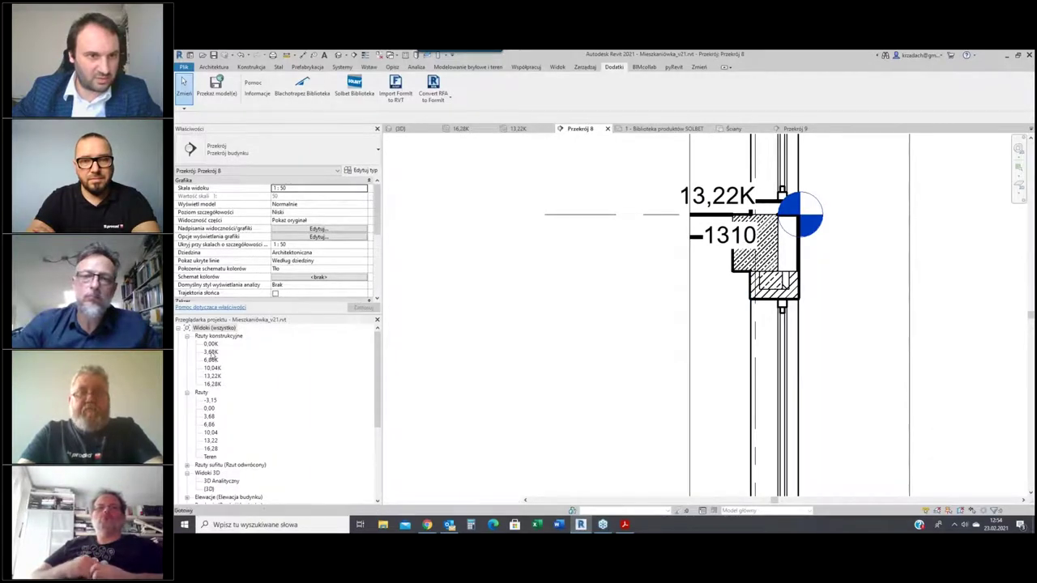
double_click(211, 352)
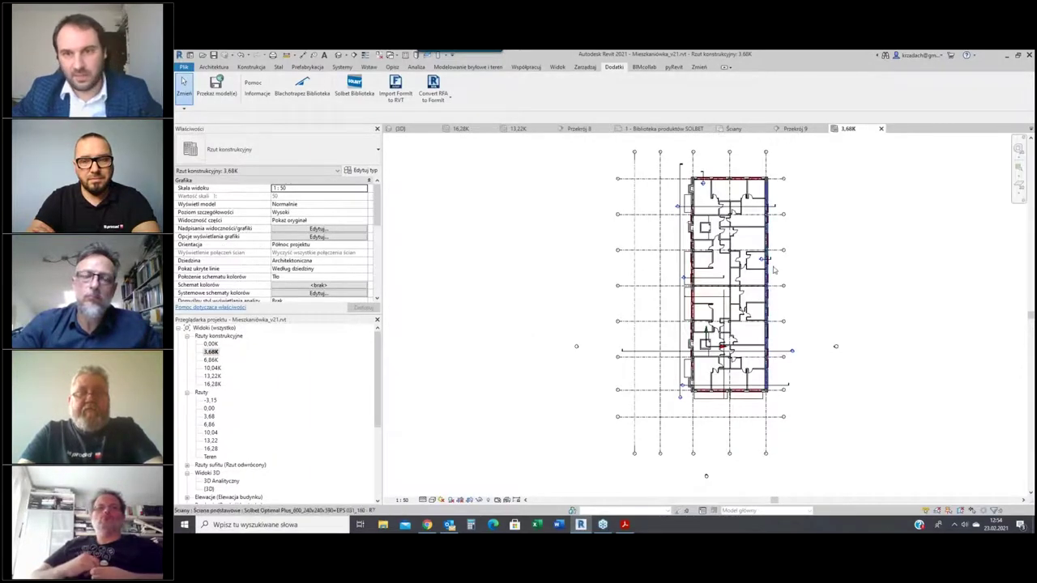
scroll(766, 301, "up", 4)
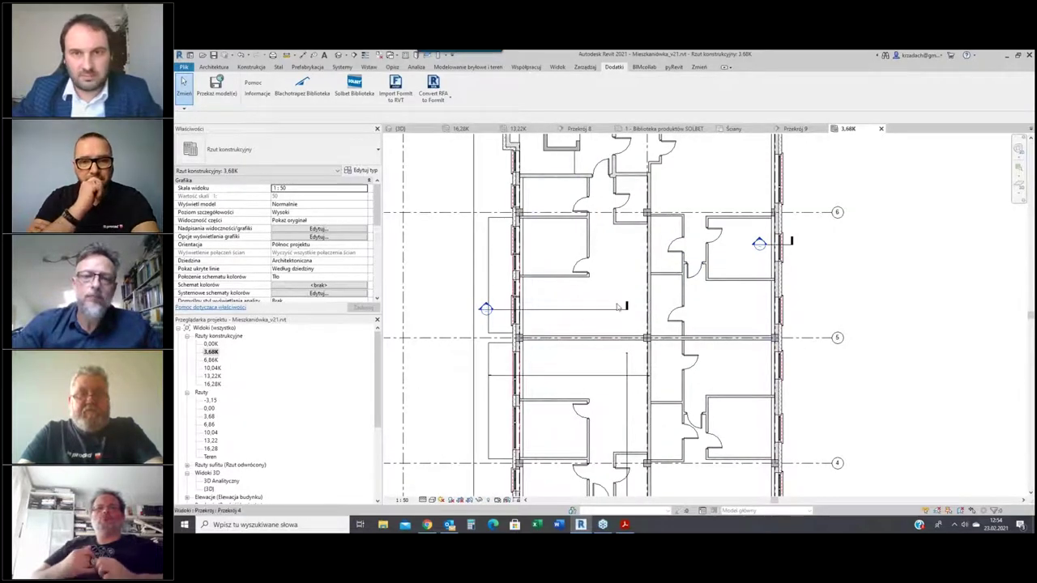
Enable the section box in the 3D view and lower its upper face to cut through the 3,68K storey
key("ctrl+Tab")
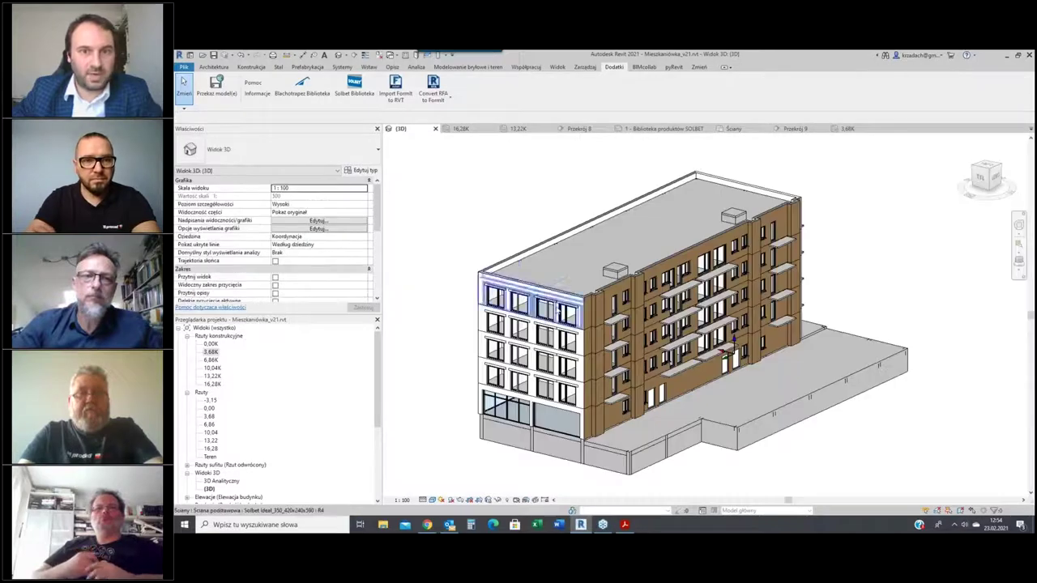
scroll(787, 461, "down", 1)
middle_click_drag(787, 461, 756, 397, "shift")
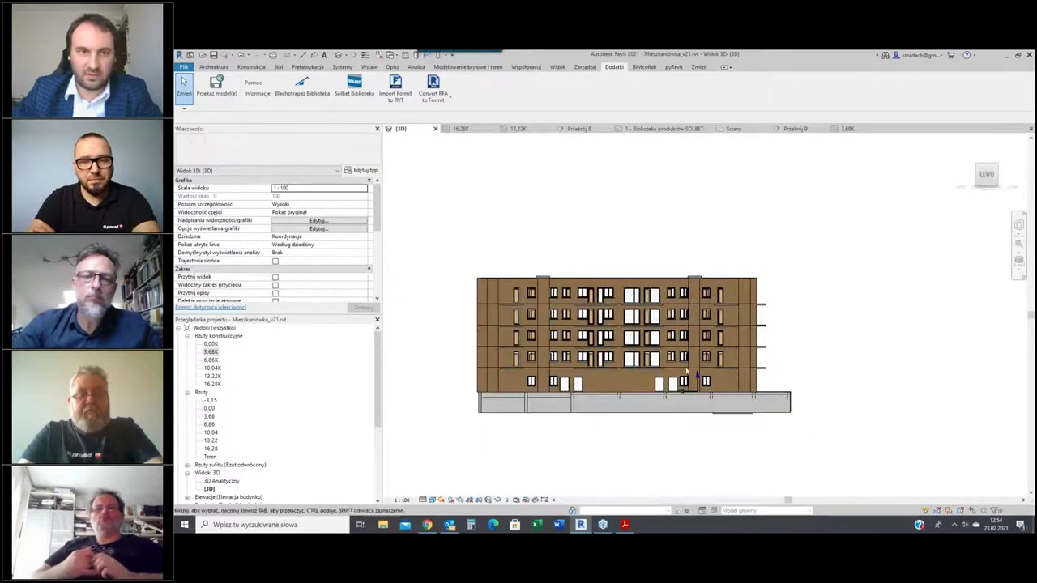
scroll(379, 247, "down", 4)
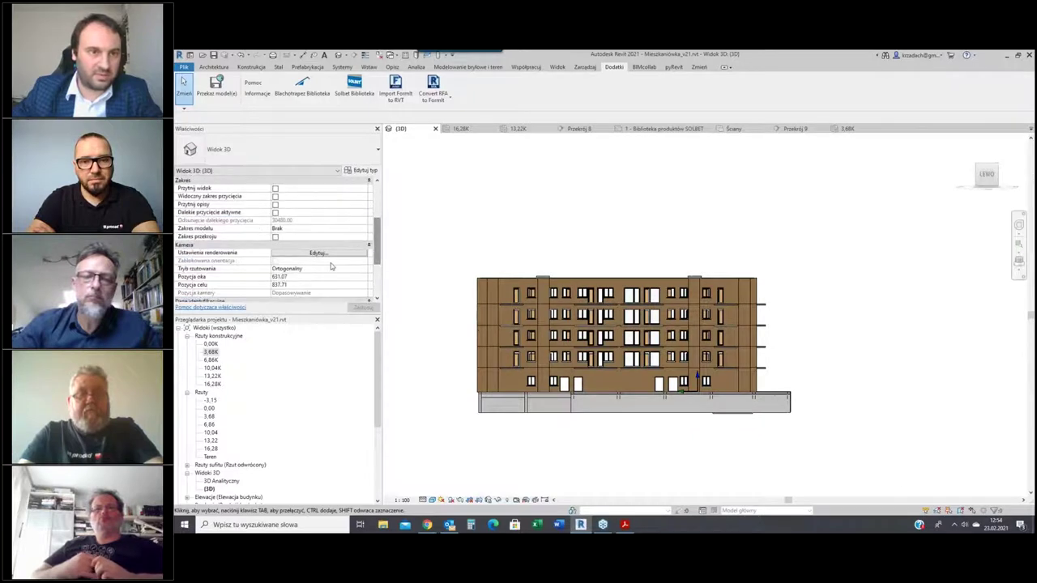
left_click(276, 237)
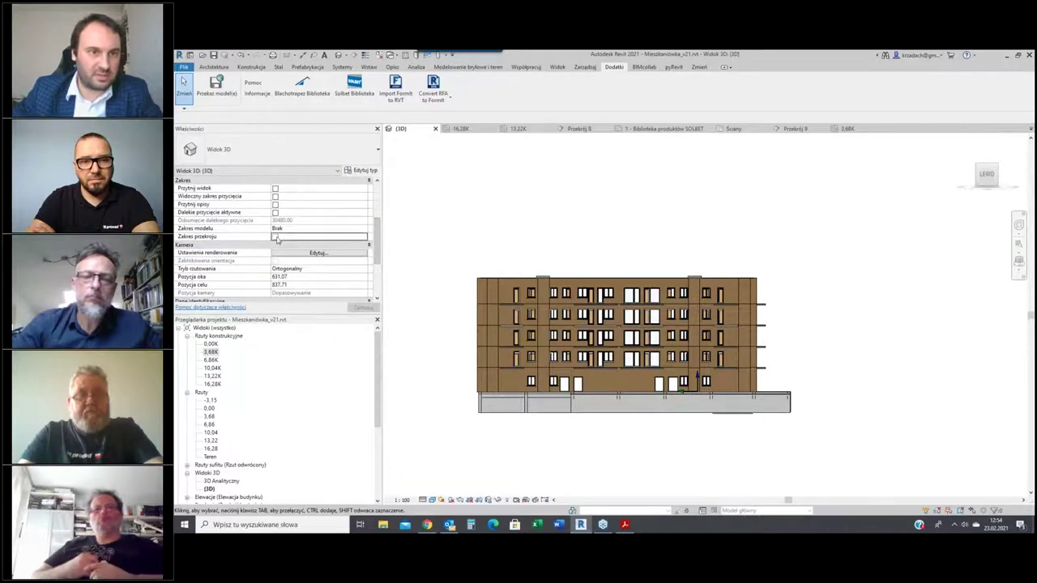
left_click(633, 270)
left_click_drag(632, 269, 633, 352)
middle_click_drag(498, 327, 600, 381, "shift")
scroll(553, 386, "up", 10)
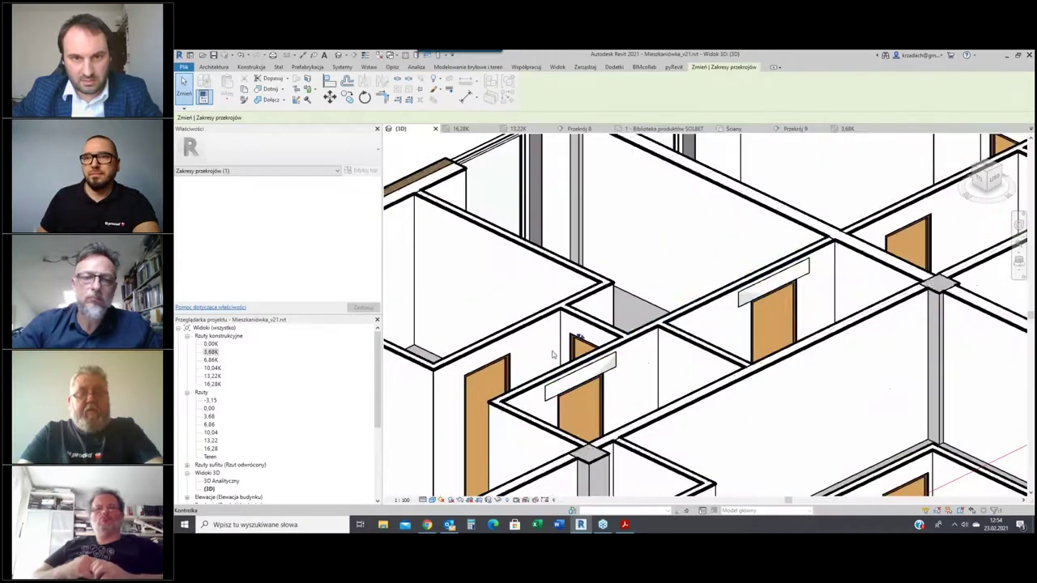
Select the partition wall with lintels above its doors in the 3D view to inspect its type and properties
left_click(547, 388)
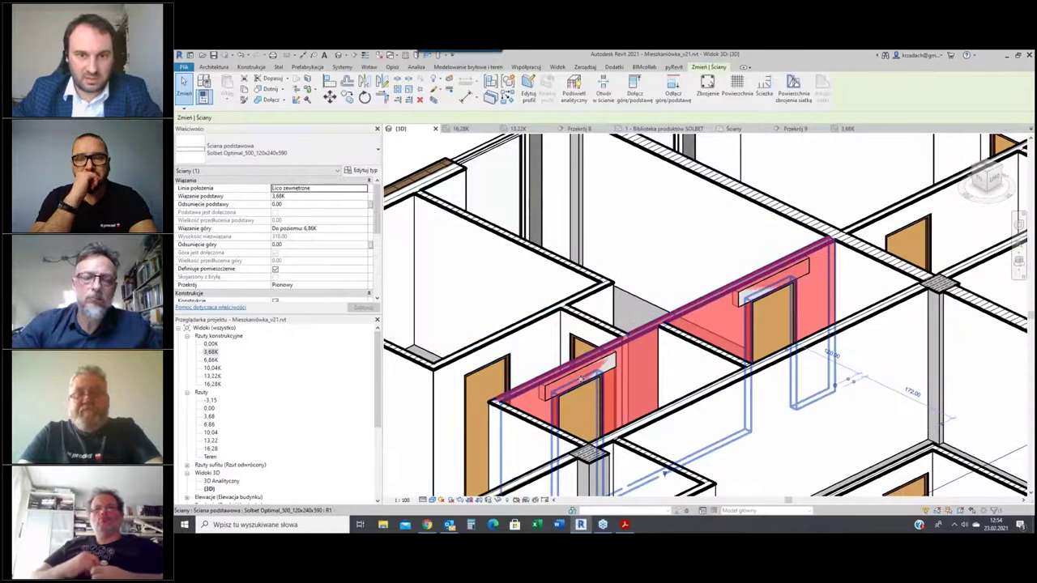
scroll(617, 316, "down", 2)
scroll(617, 316, "down", 8)
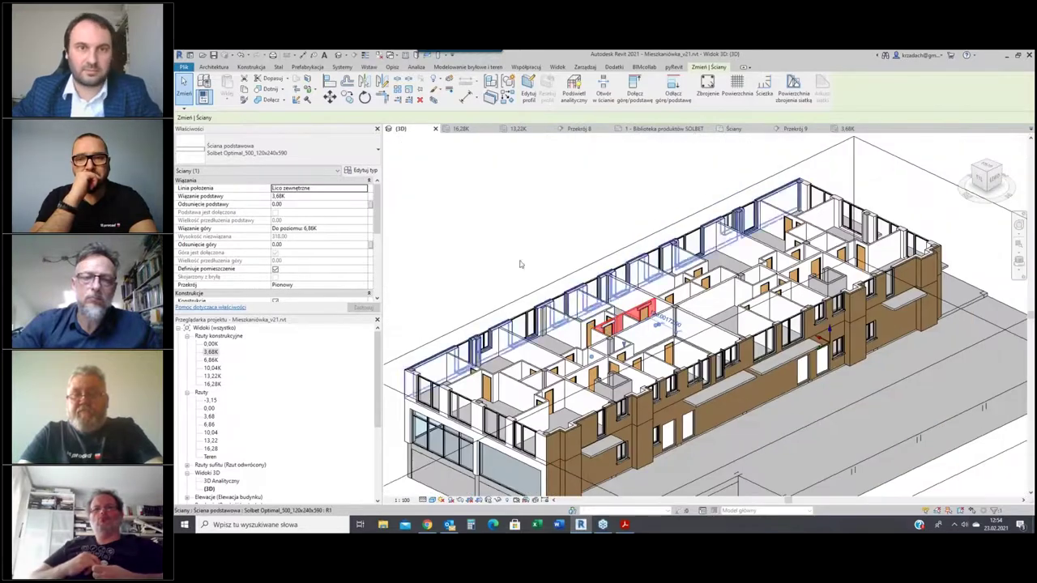
On the 3,68K plan, draw a section across the partition wall door near axis 5, keeping its view depth short of the axis wall
left_click(847, 128)
key("Escape")
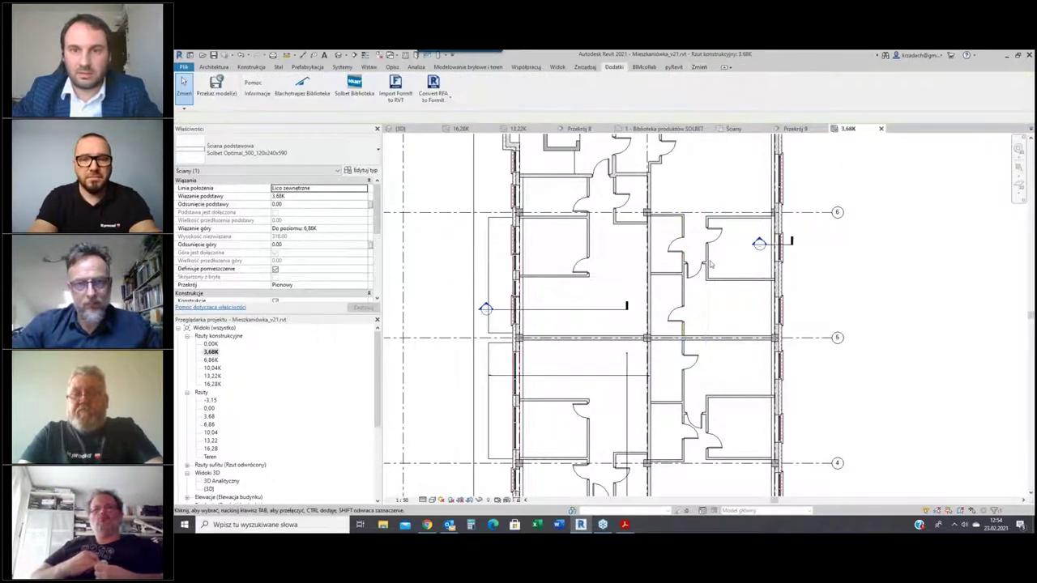
scroll(703, 295, "up", 5)
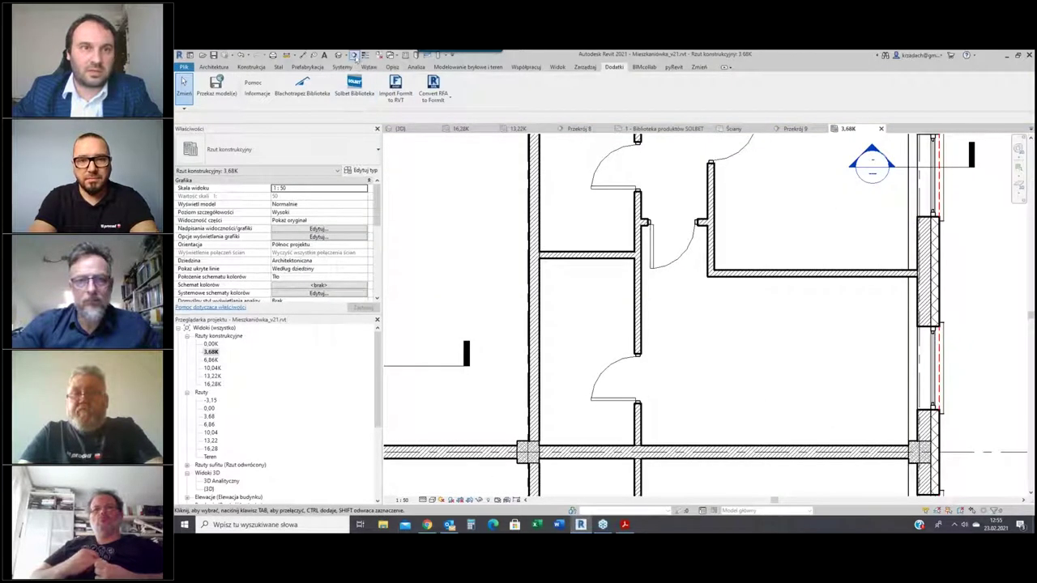
left_click(354, 55)
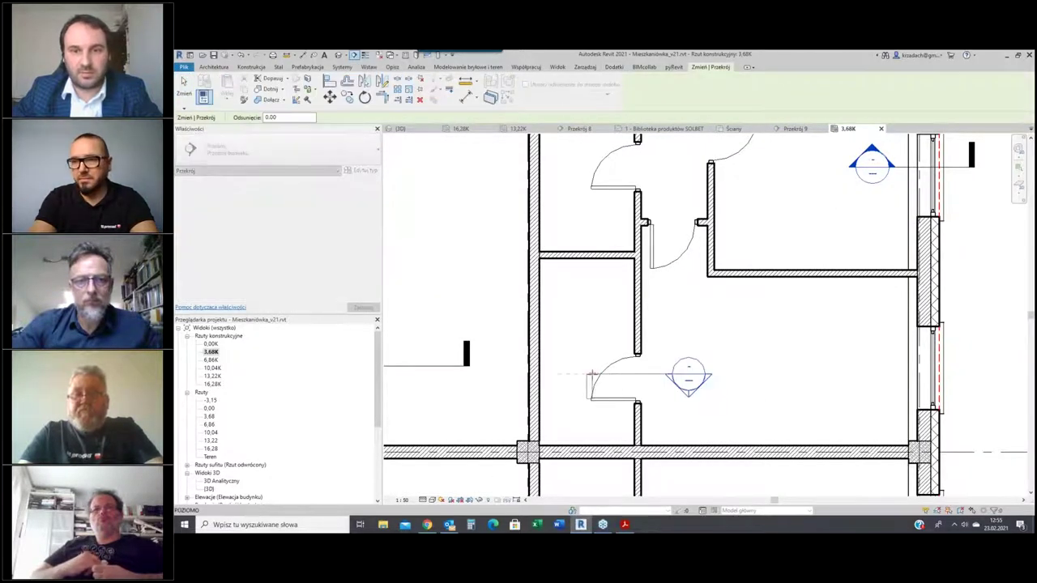
left_click(591, 374)
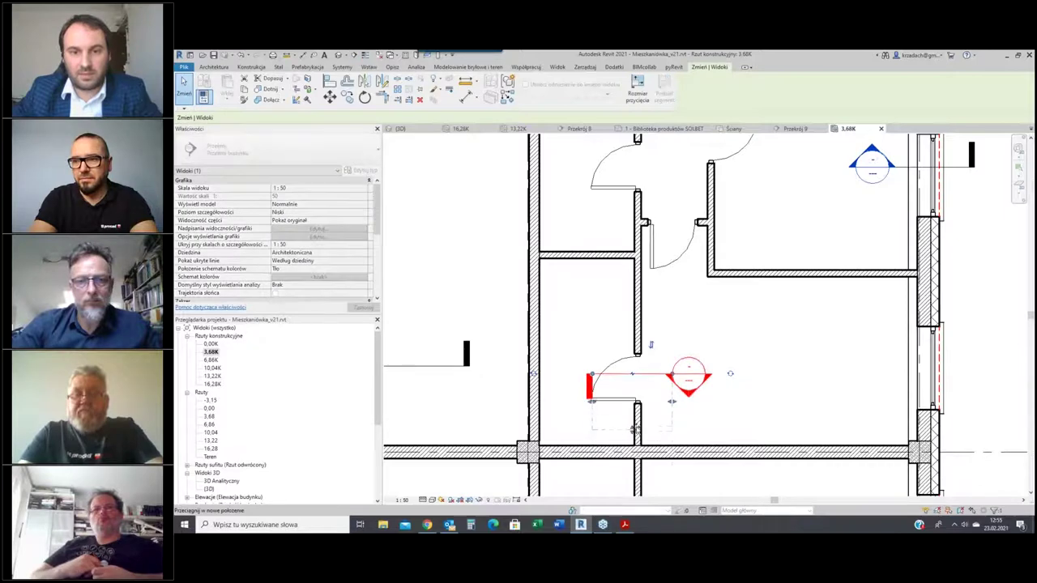
left_click(681, 422)
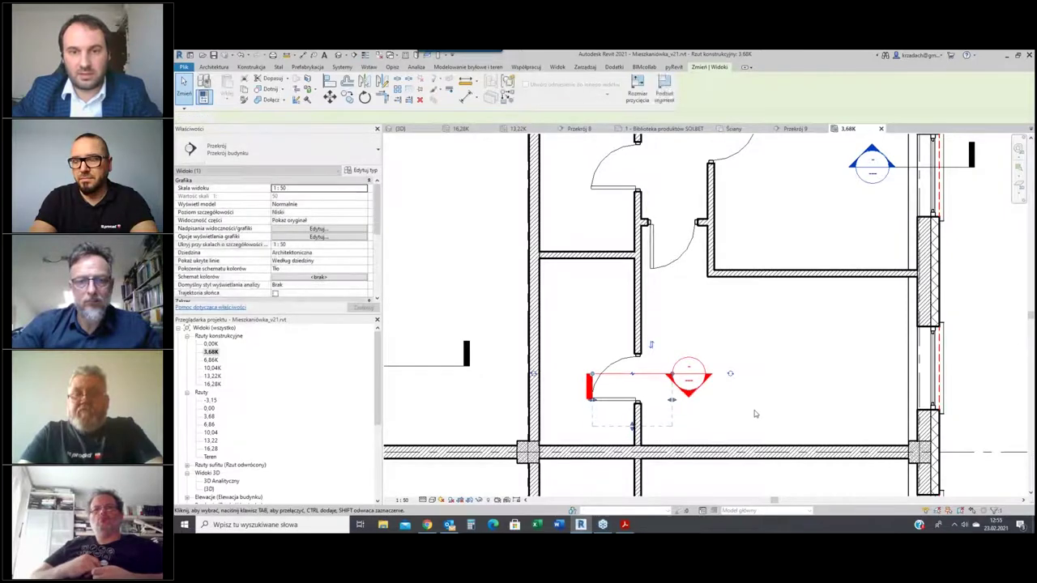
Open the new section and inspect the prefabricated lintel above the partition wall door
double_click(689, 380)
scroll(683, 286, "up", 5)
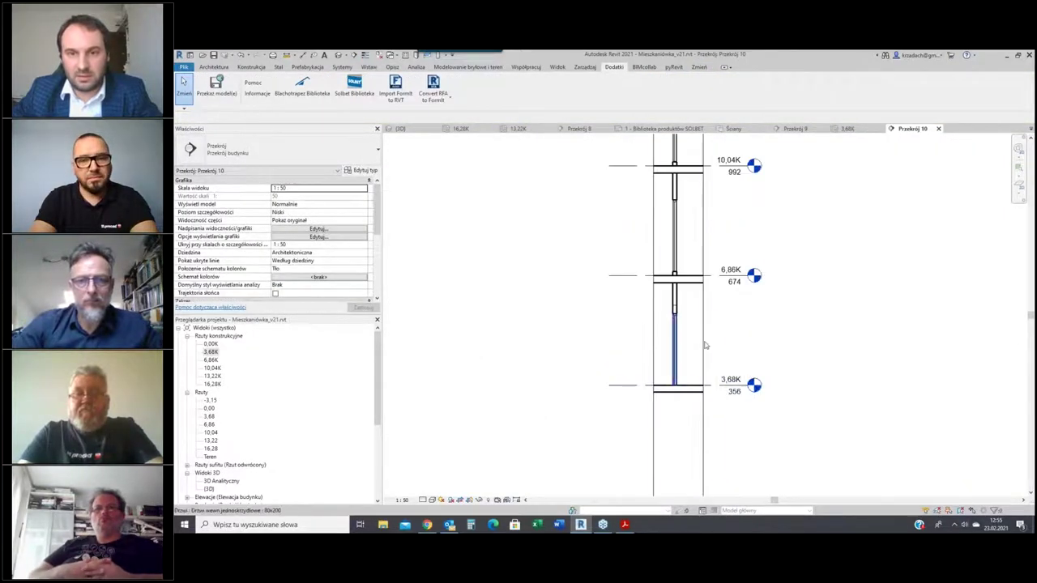
scroll(683, 287, "up", 3)
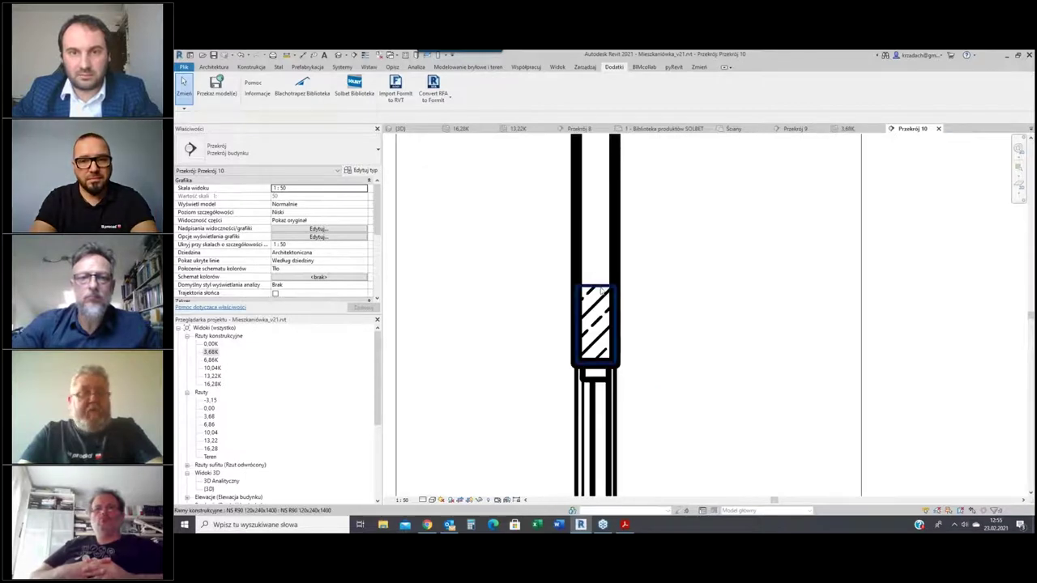
left_click(595, 322)
key("Escape")
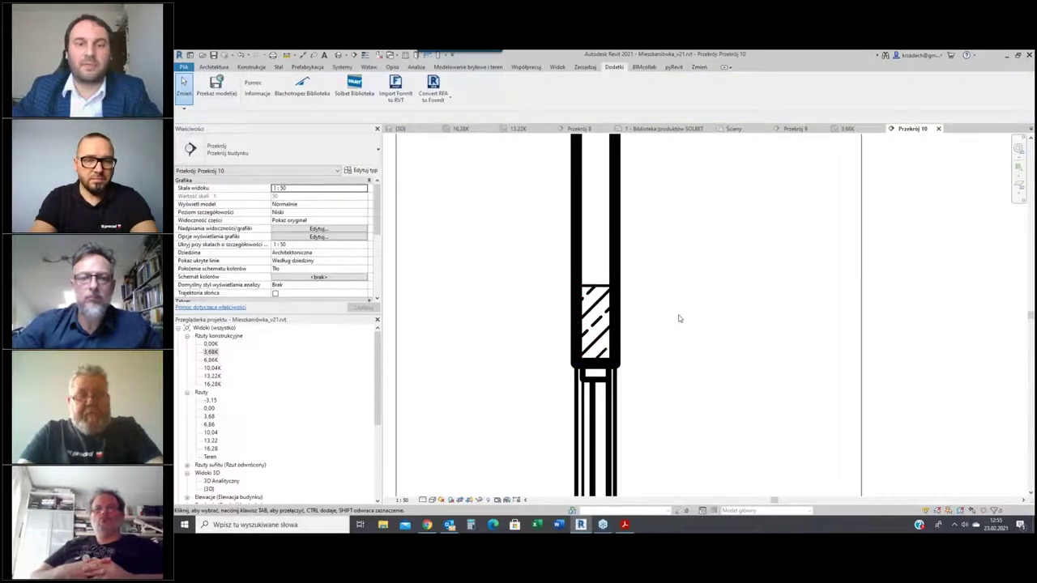
scroll(680, 319, "down", 6)
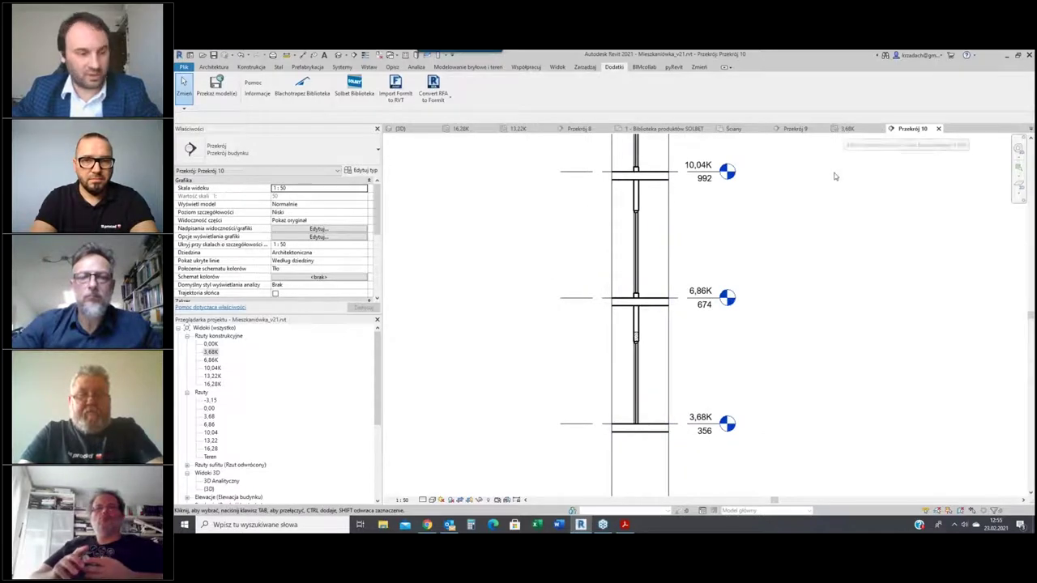
Return to the Przekrój 9 section and check the properties of the prefabricated lintel next to the insulation
left_click(797, 129)
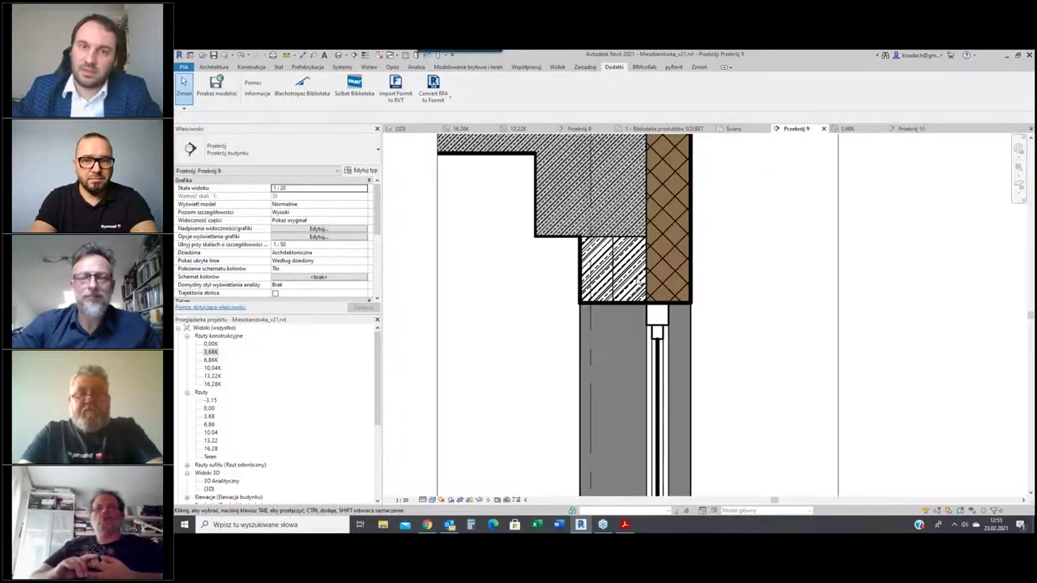
left_click(611, 284)
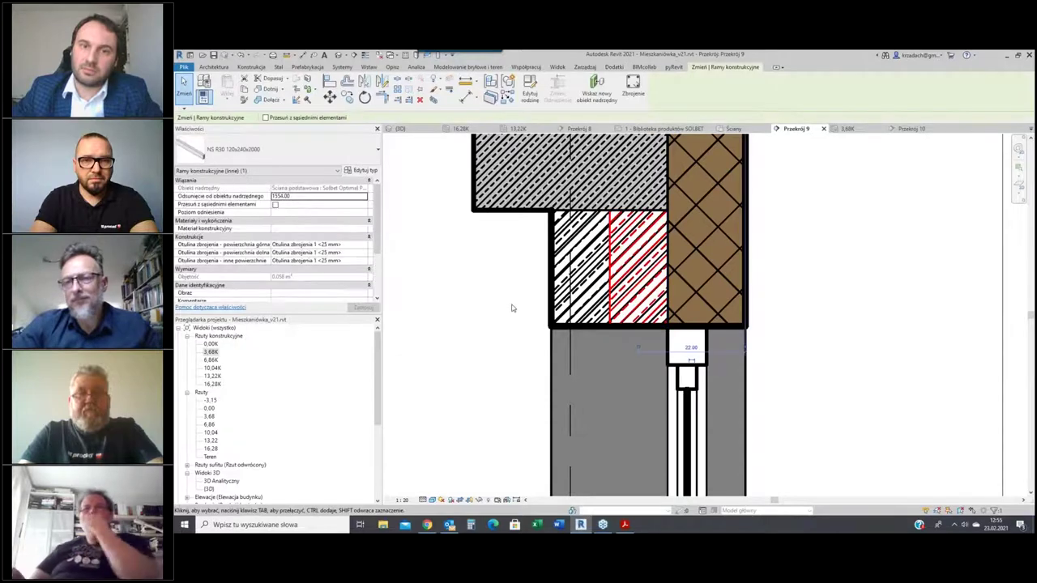
left_click(505, 303)
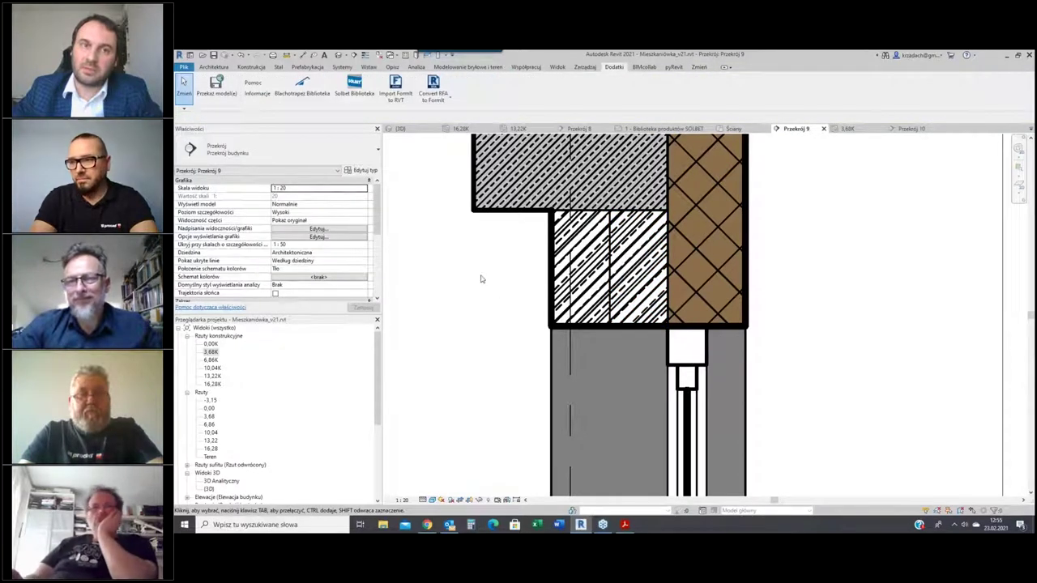
Join the exterior wall's geometry with each of the two prefabricated lintels above the window in Przekrój 9
left_click(698, 67)
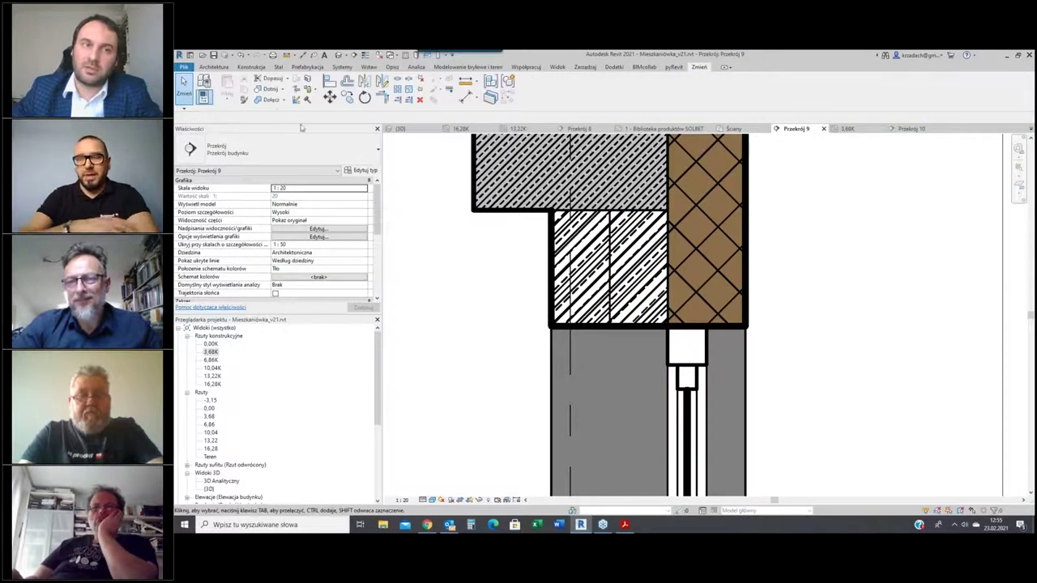
left_click(268, 99)
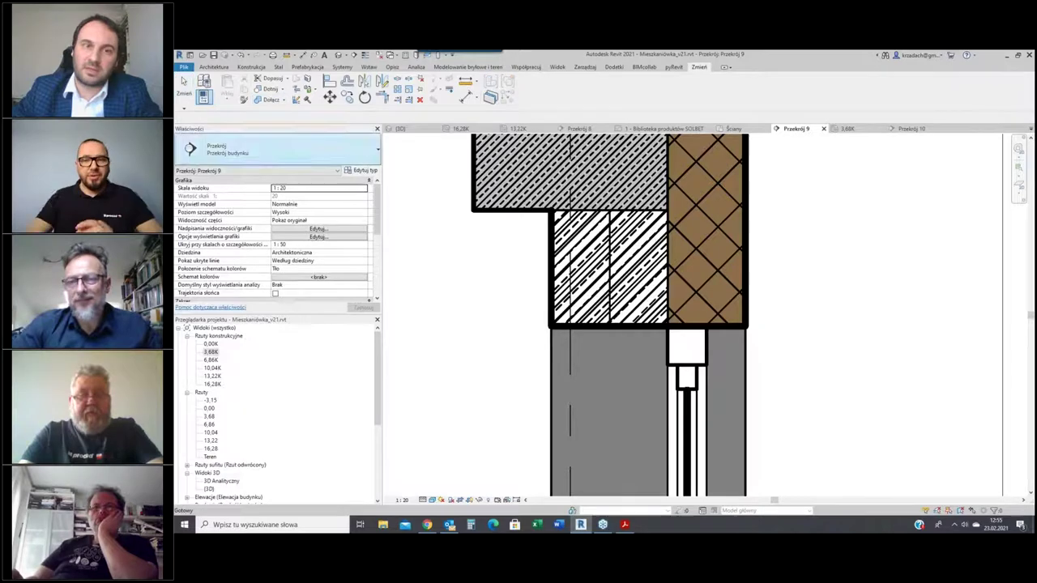
left_click(750, 295)
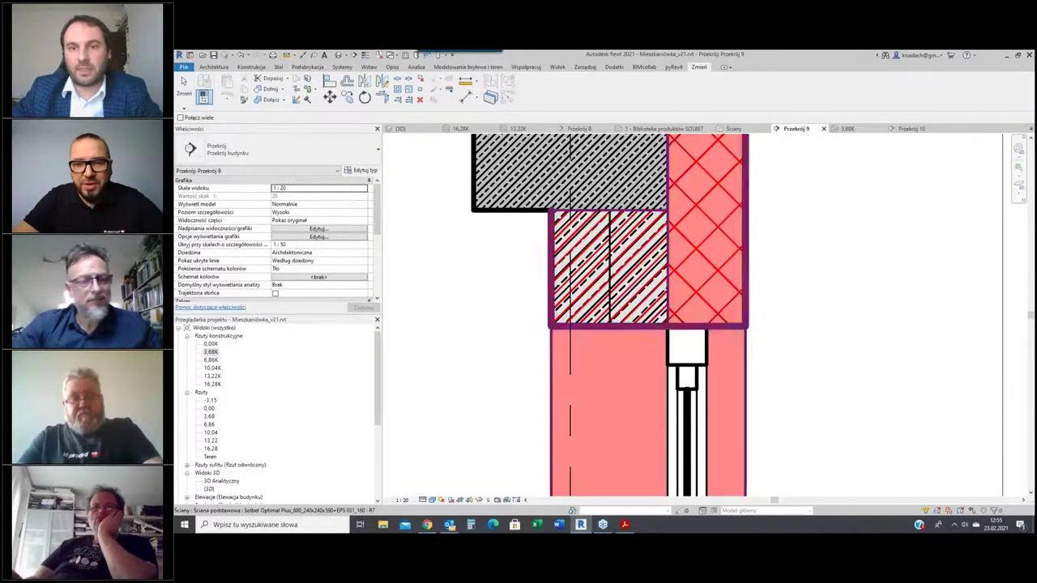
left_click(643, 299)
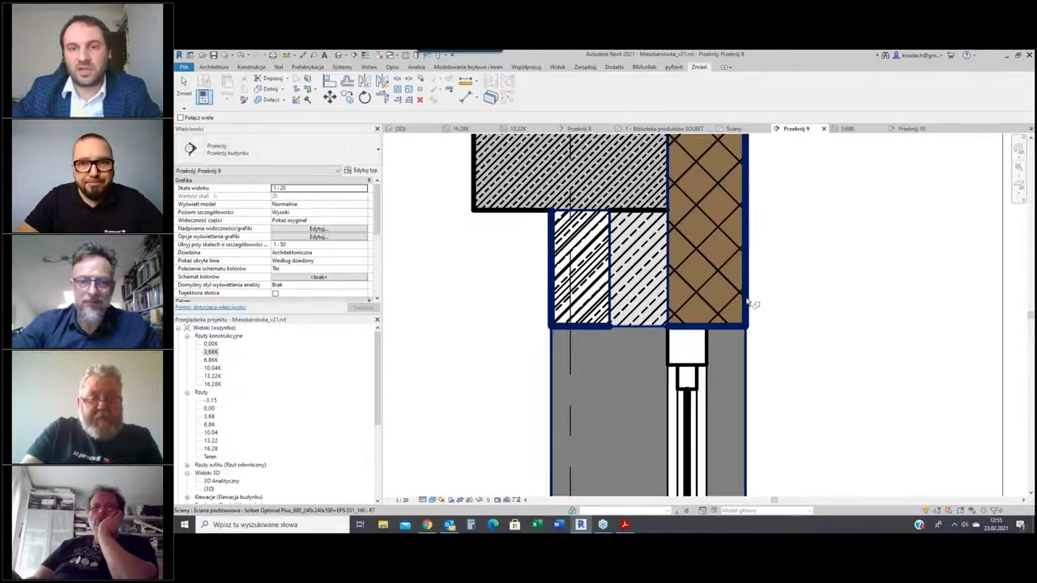
left_click(748, 301)
left_click(610, 299)
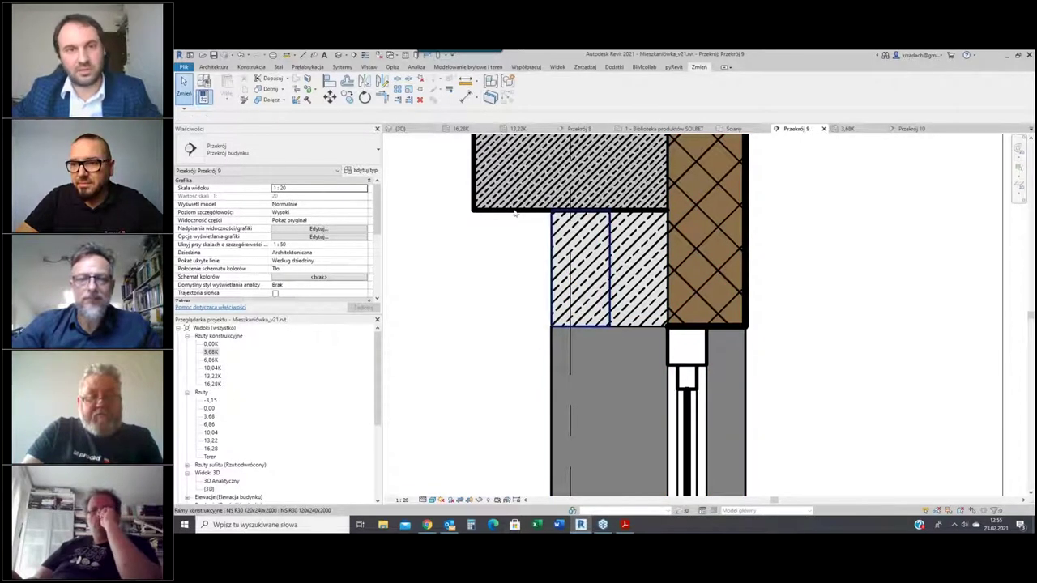
key("Escape")
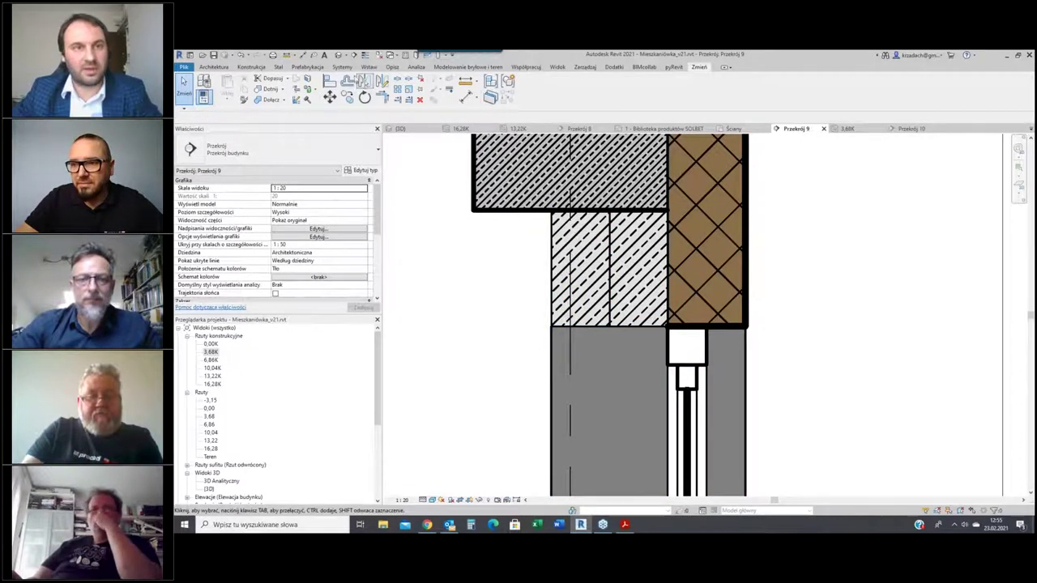
Turn on thin line display and examine the joined lintels beside the insulation layer in the section
left_click(365, 55)
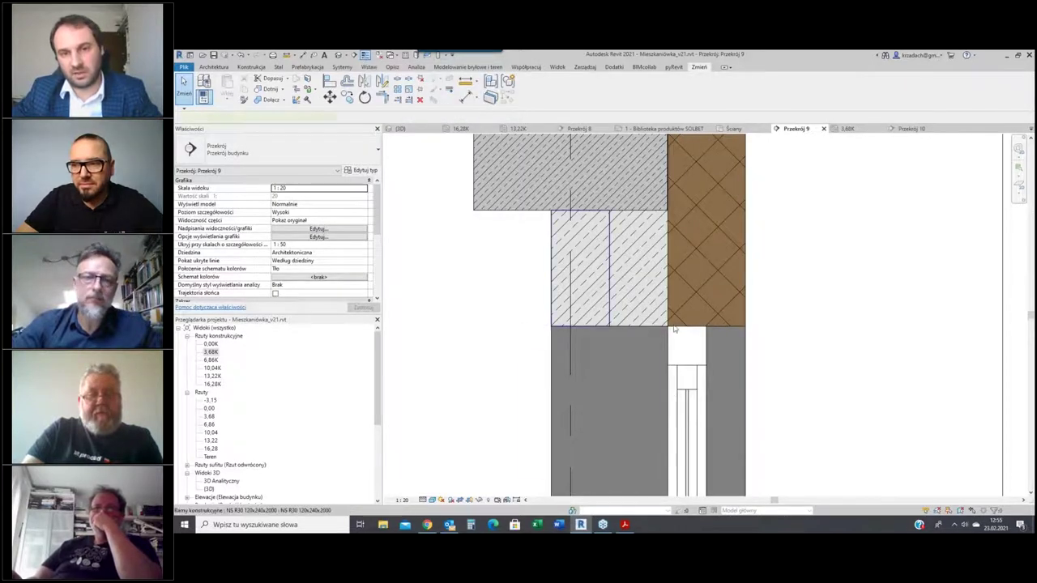
left_click(580, 267)
left_click(778, 310)
left_click(662, 282)
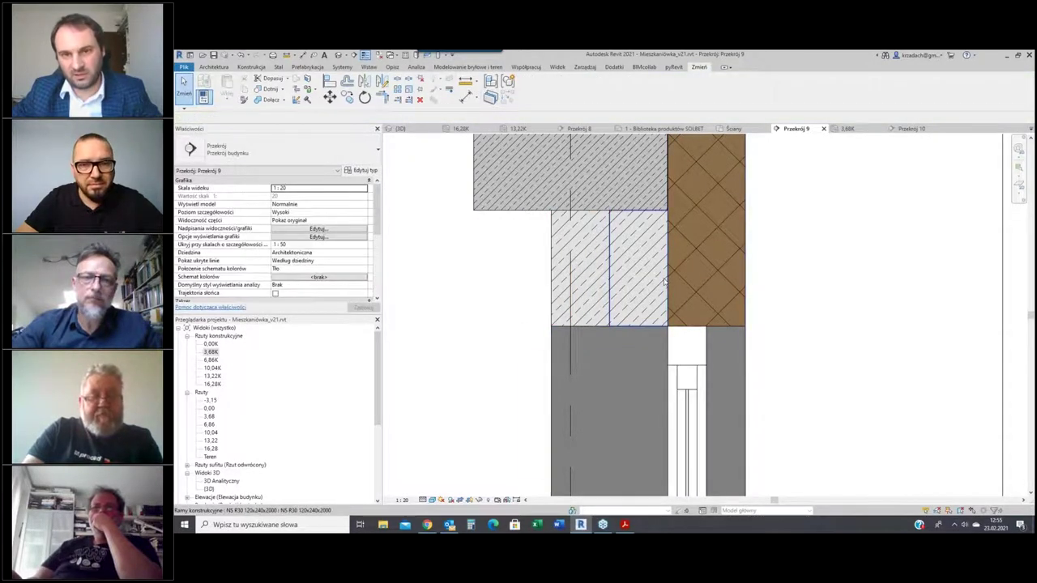
left_click(837, 290)
scroll(444, 363, "down", 2)
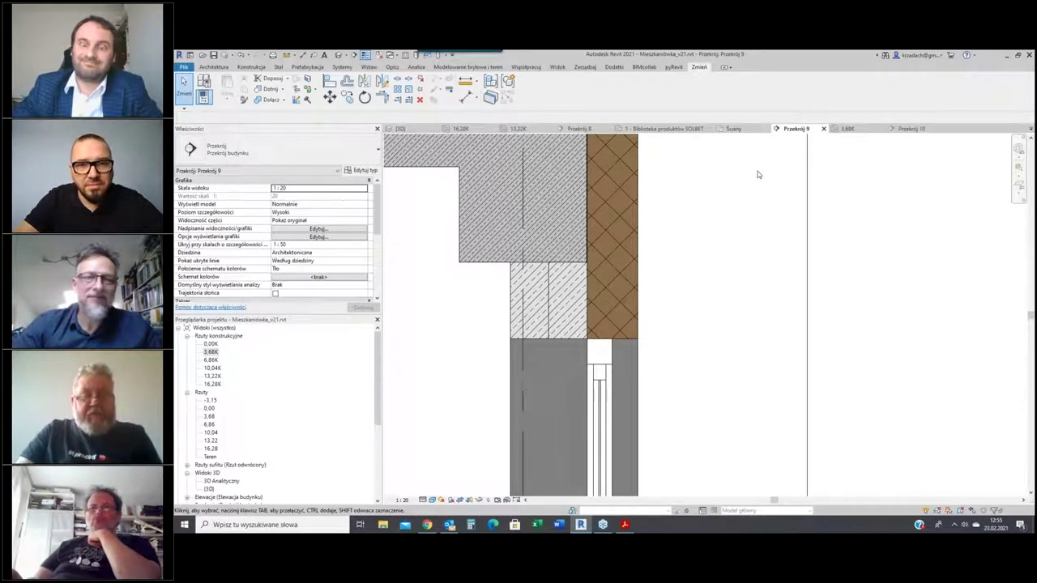
Show the 3D view, review the block and lintel quantities in Webinarium 2302.pdf in Acrobat Reader, and return to Revit's Przekrój 9 section
left_click(400, 128)
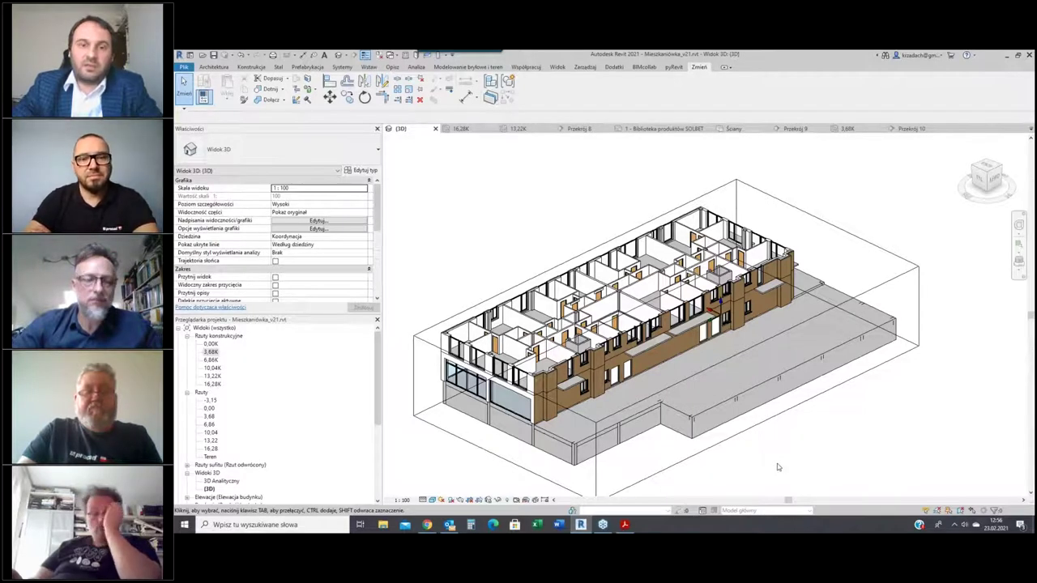
left_click(624, 524)
scroll(625, 333, "down", 4)
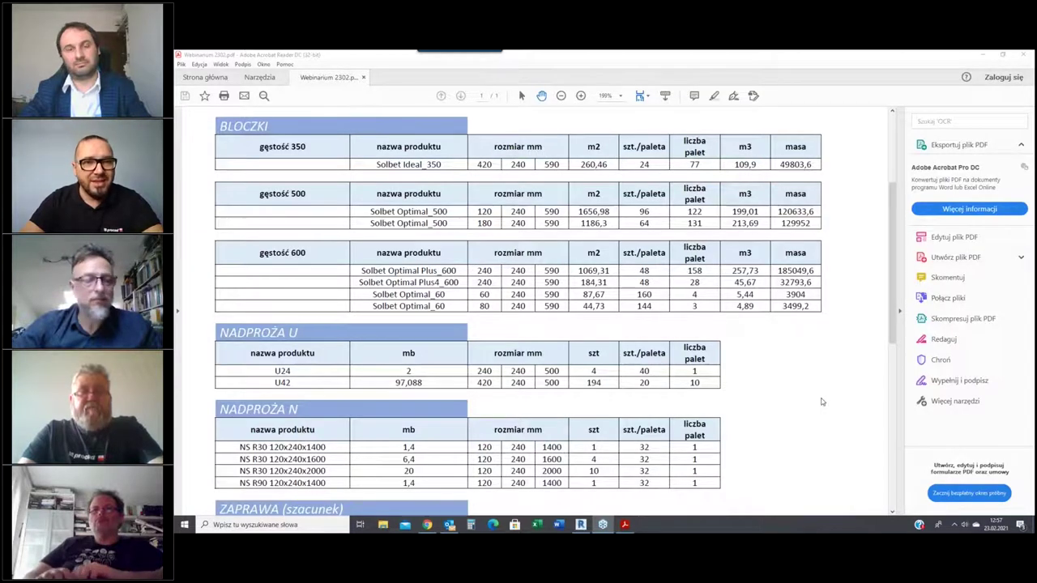
key("alt+Tab")
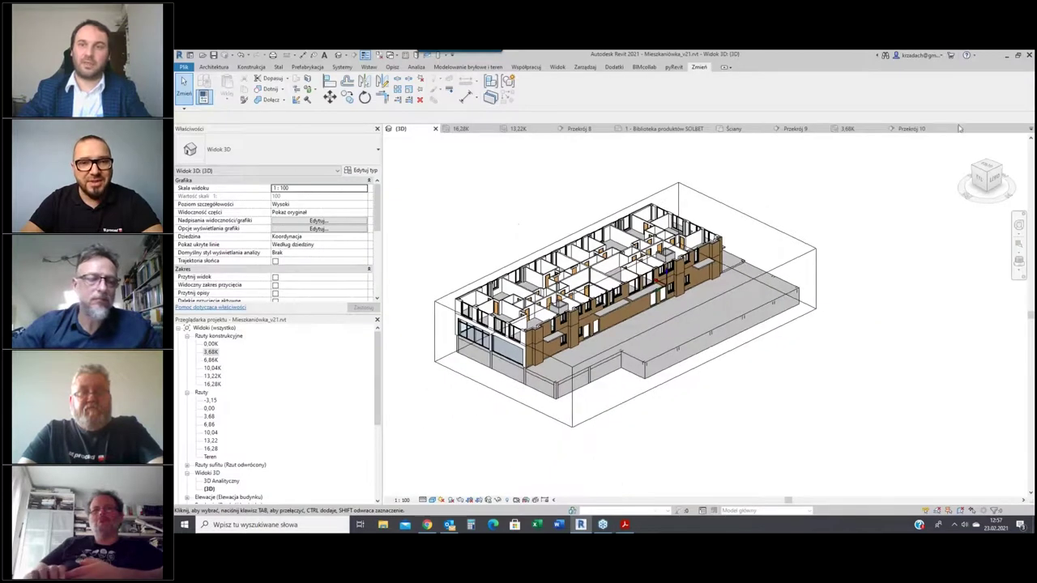
left_click(796, 129)
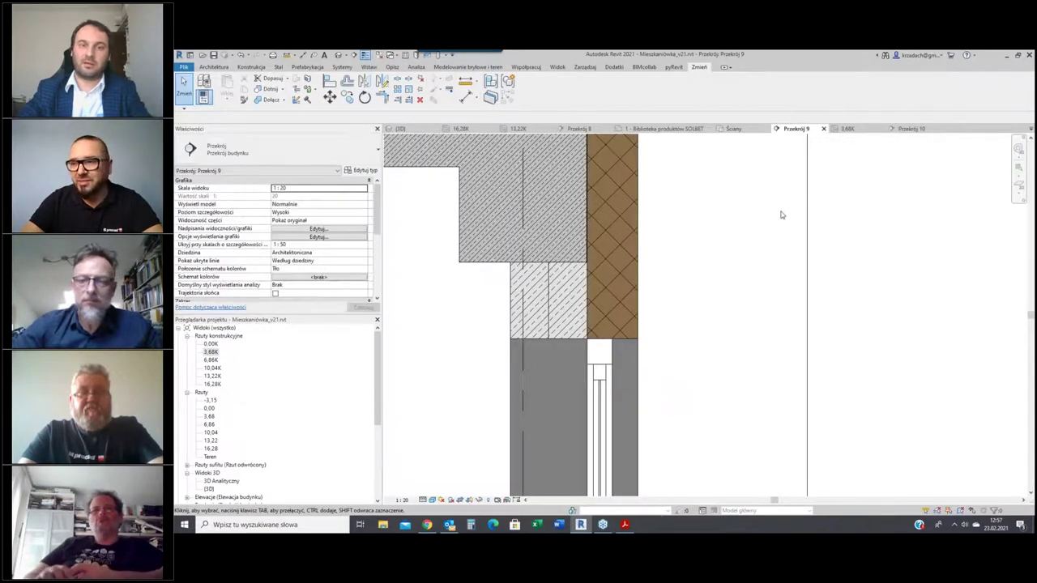
Set the Przekrój 9 section's scale to 1:50 to compare the material hatching, and return the scale to 1:20
left_click(402, 500)
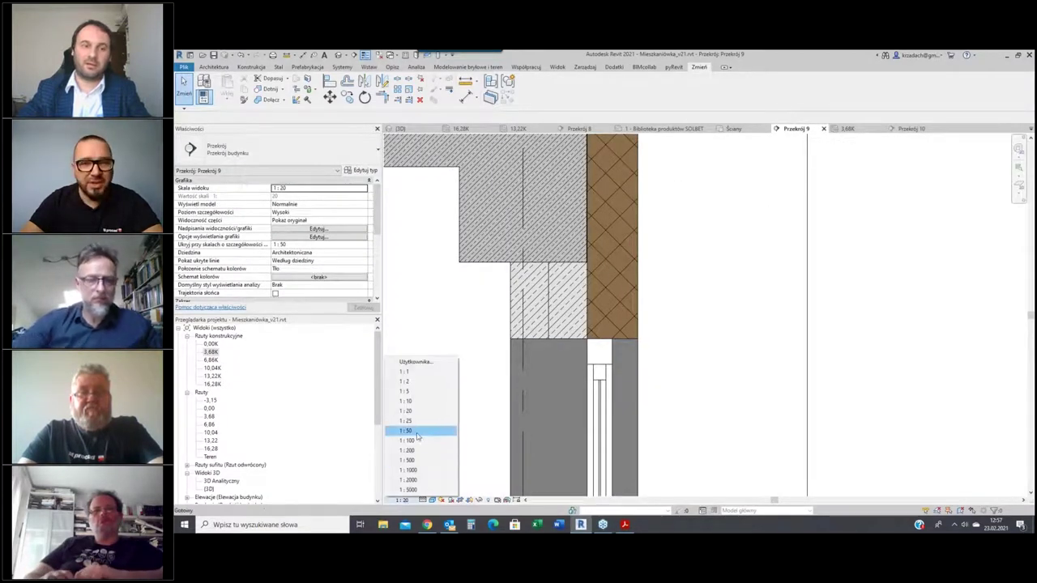
left_click(405, 430)
scroll(459, 384, "up", 2)
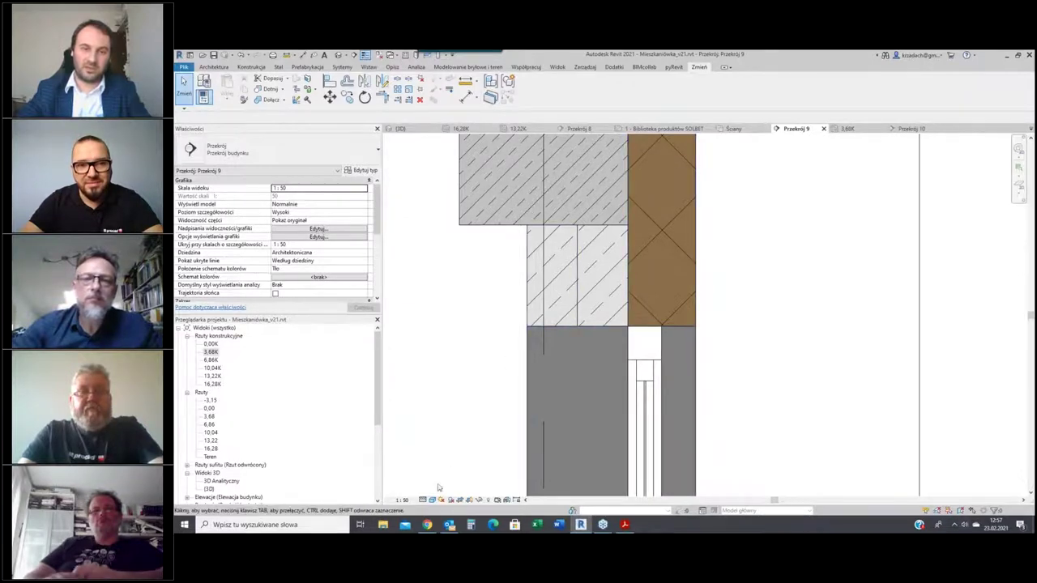
left_click(402, 500)
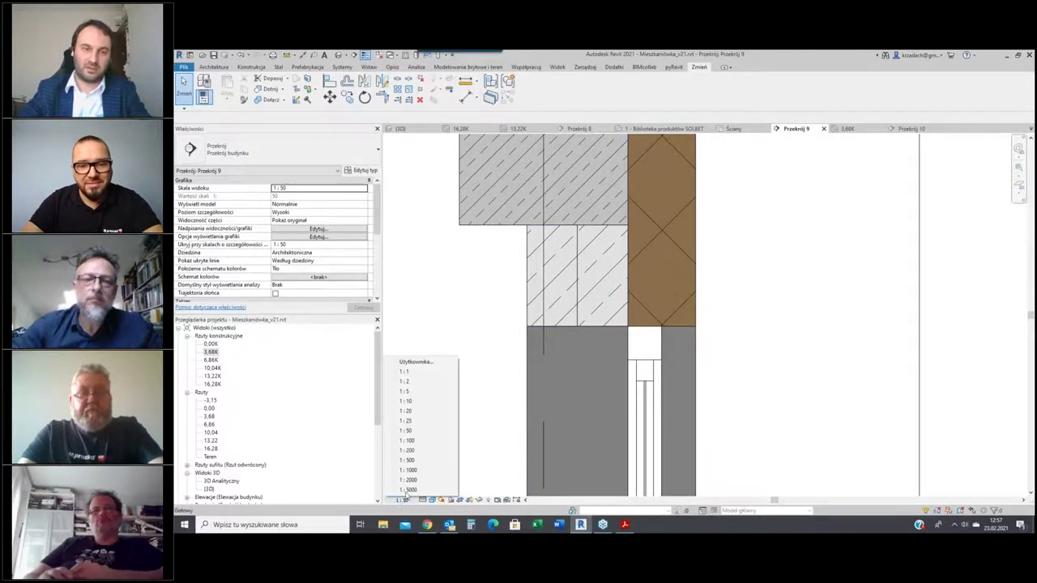
left_click(405, 410)
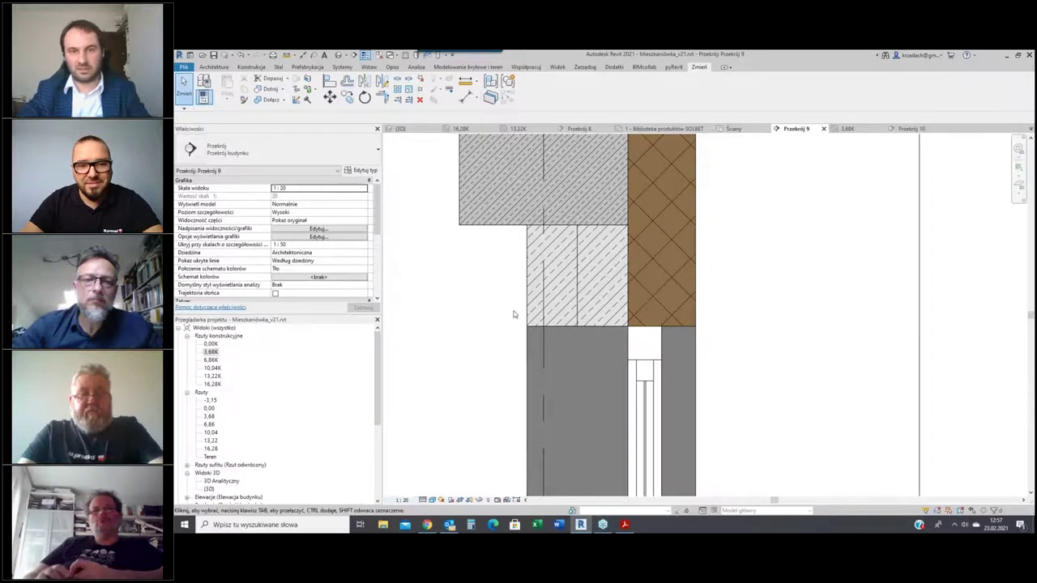
Turn off thin line display to show the lintels and insulation above the window with their line weights
scroll(512, 299, "up", 2)
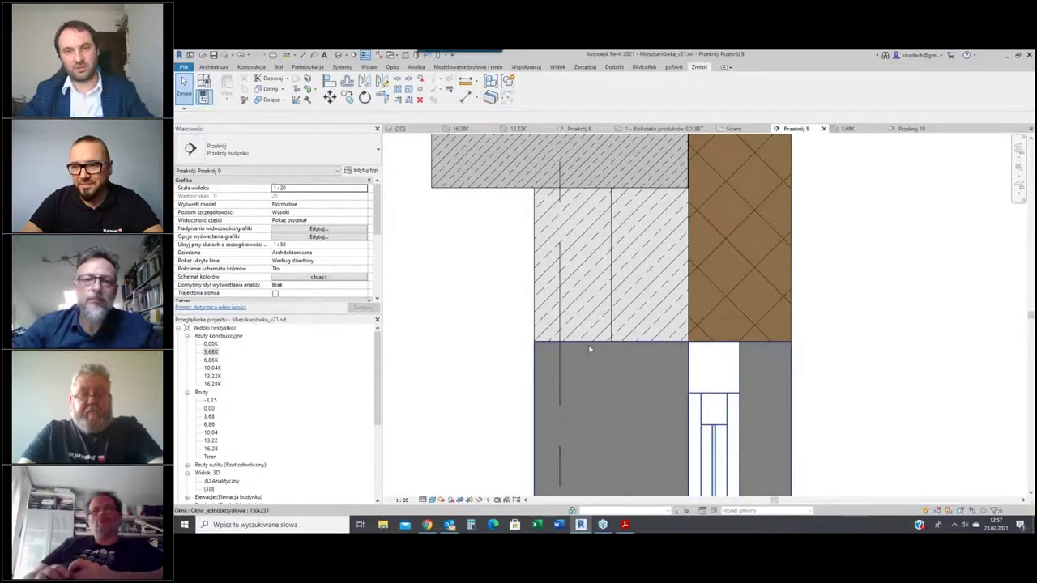
left_click(366, 54)
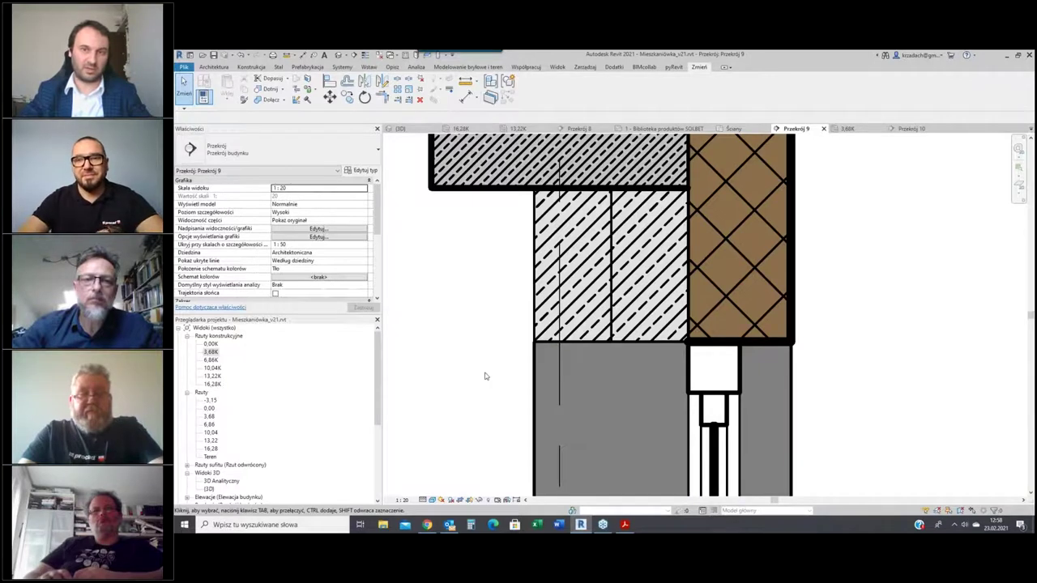